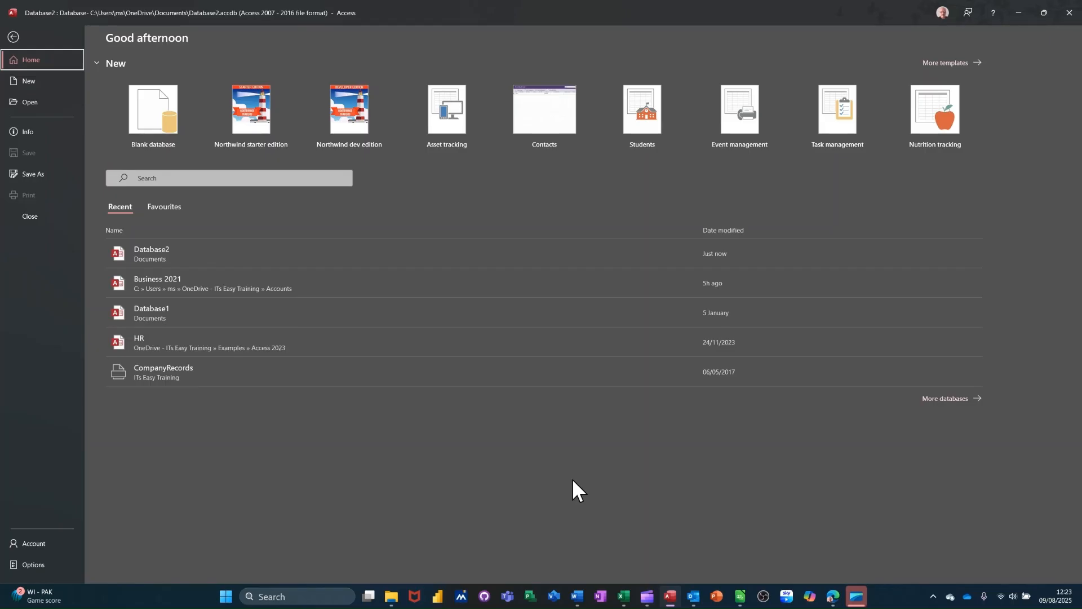
Create a blank database with the file name Relationship
left_click(144, 126)
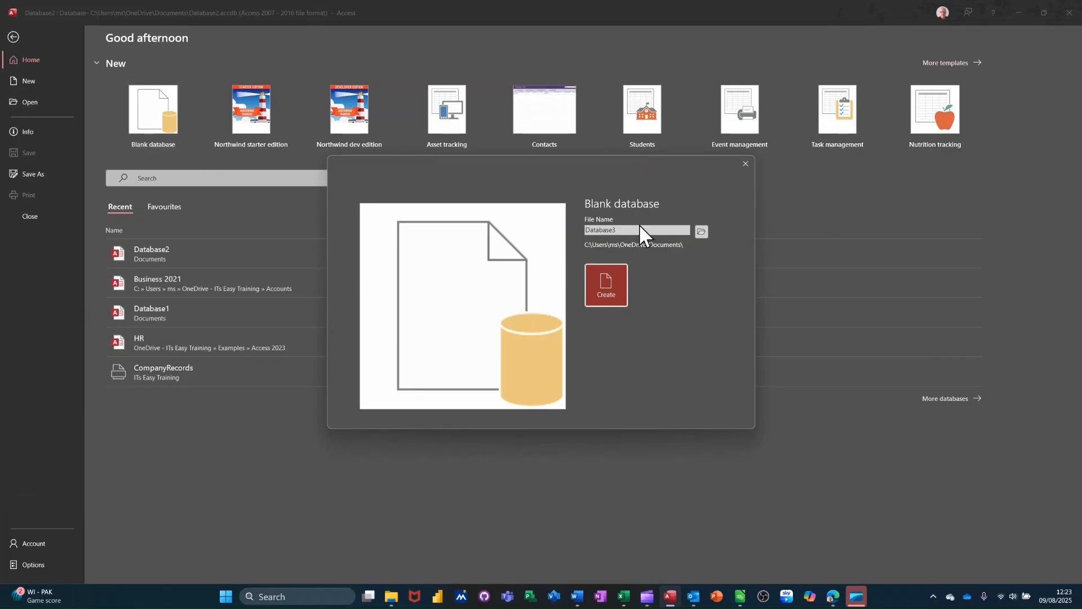
left_click(632, 229)
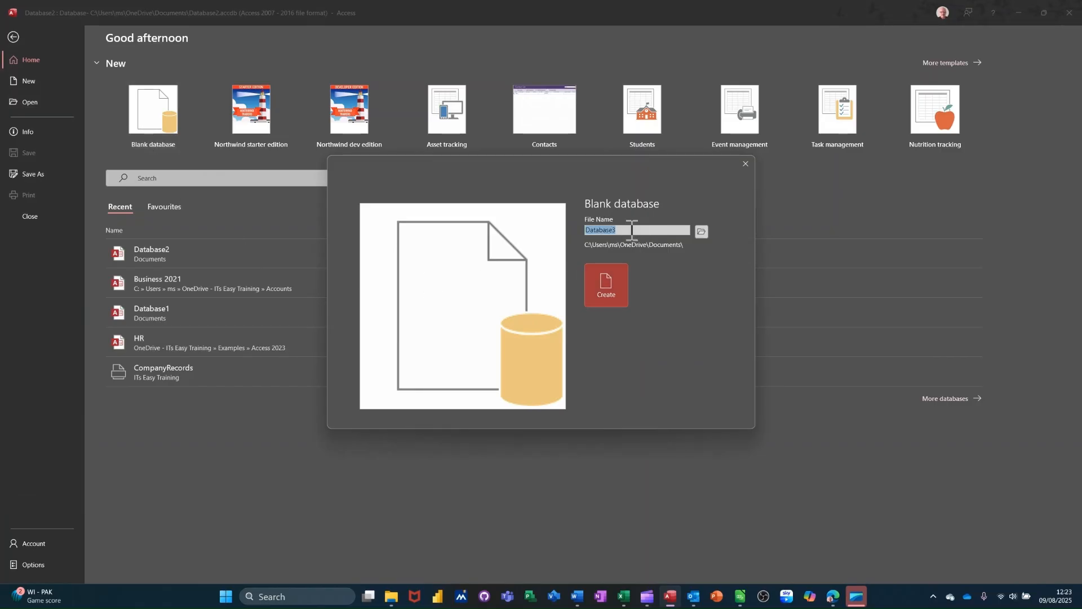
type("Relationship")
left_click(603, 282)
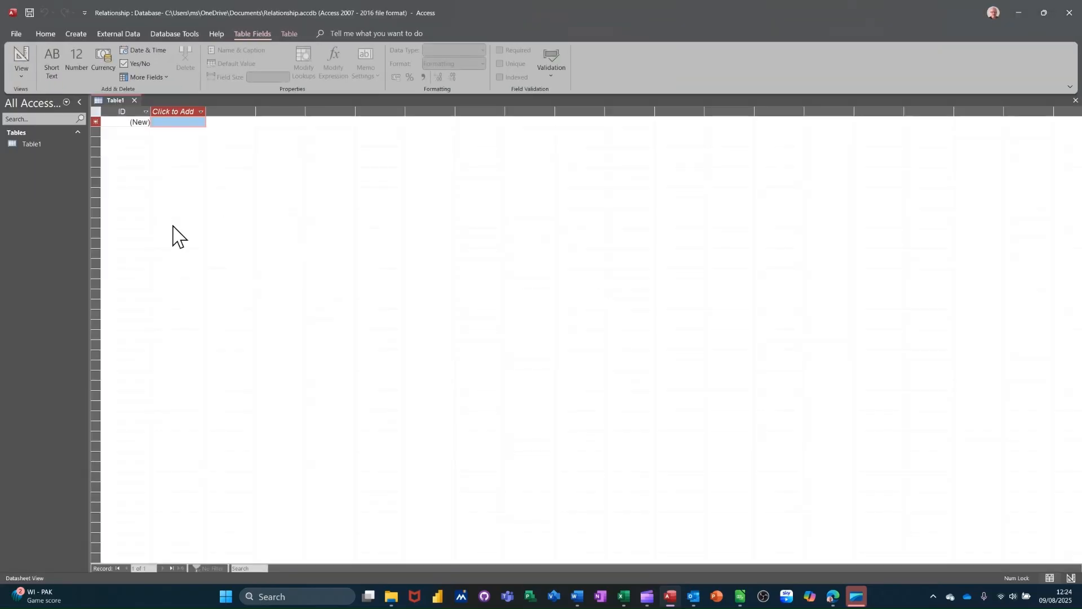
Close the default empty table and start a new table in Design view
left_click(134, 100)
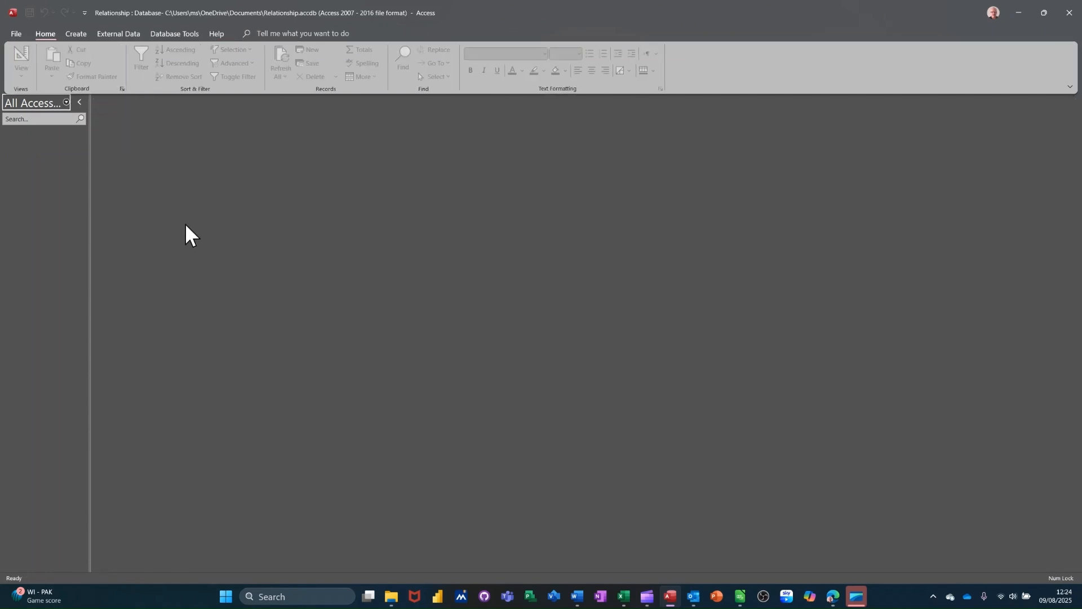
left_click(73, 33)
left_click(252, 188)
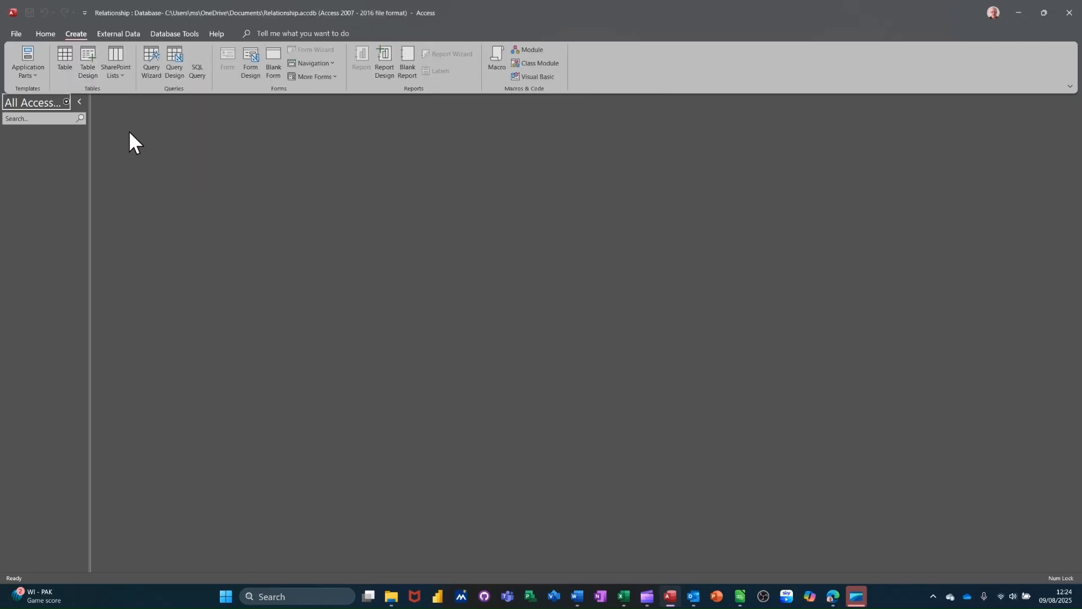
left_click(90, 59)
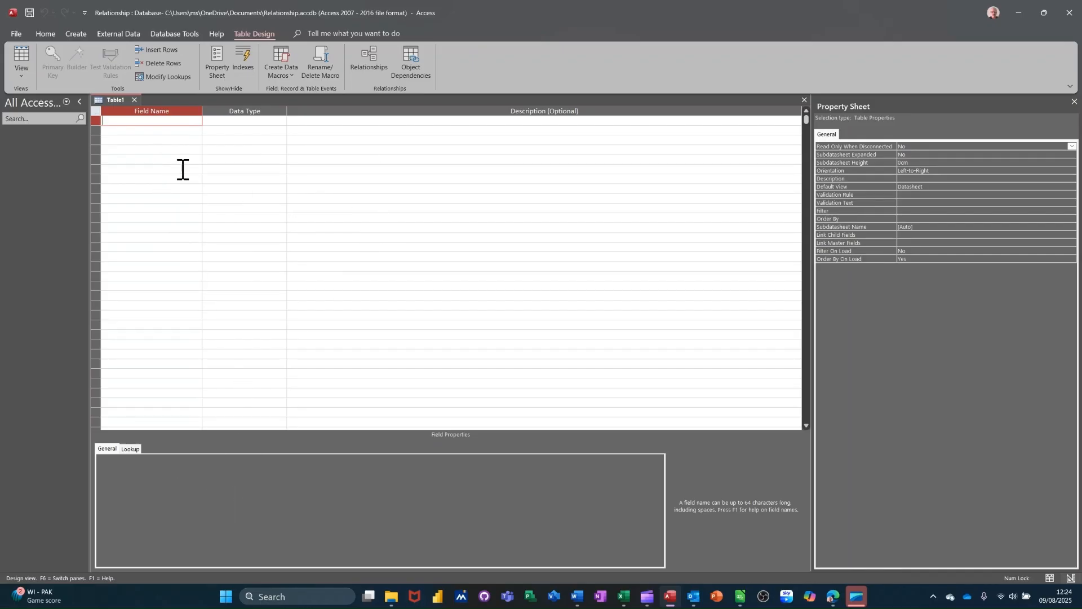
Add a CustomerID field with the AutoNumber data type and make it the primary key
type("C")
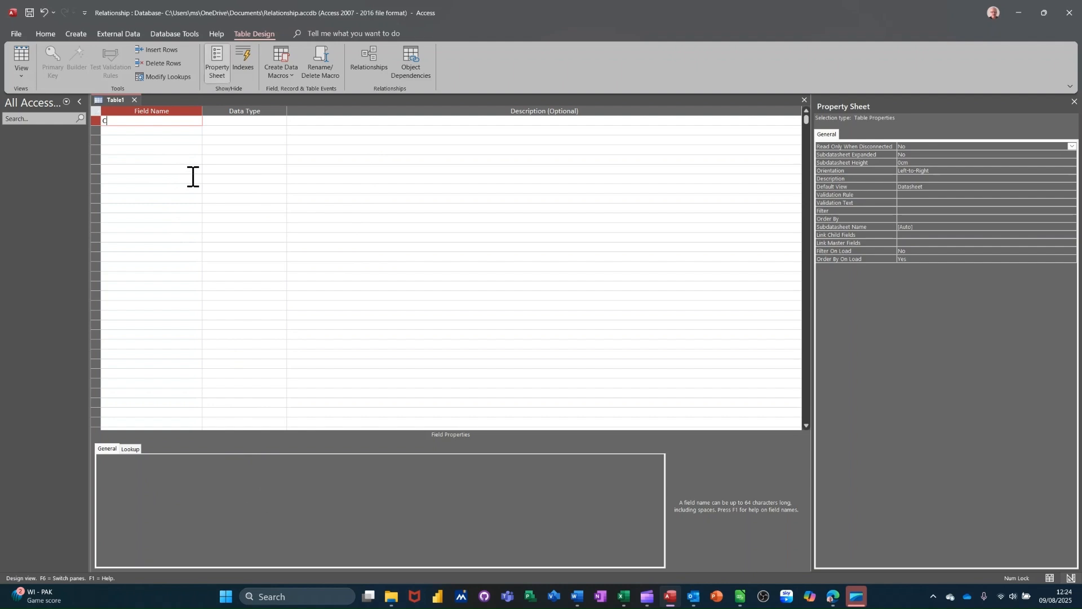
type("ustomerID")
key("Tab")
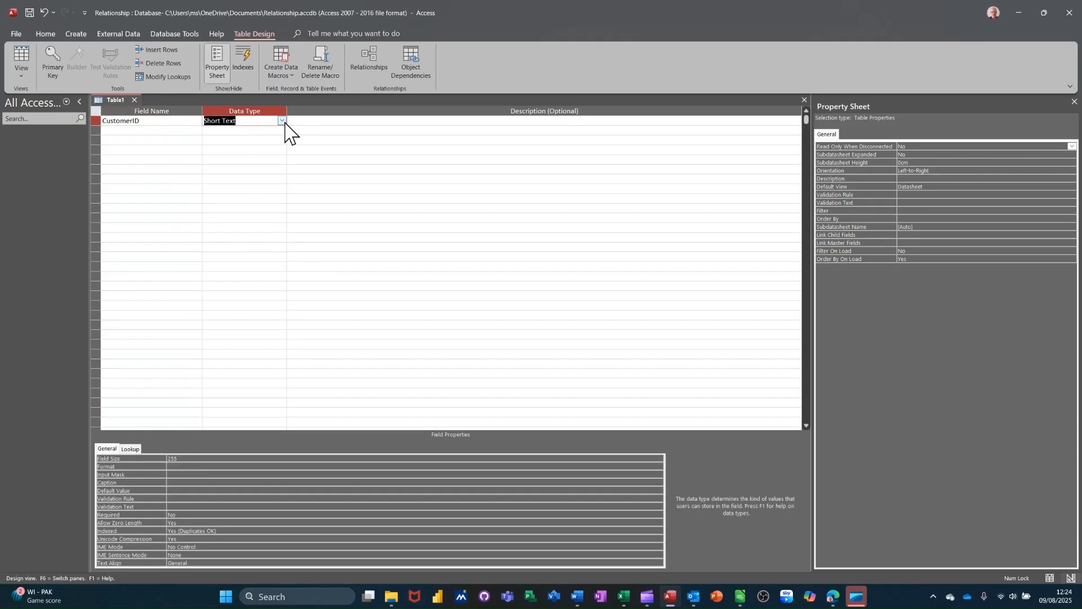
left_click(282, 121)
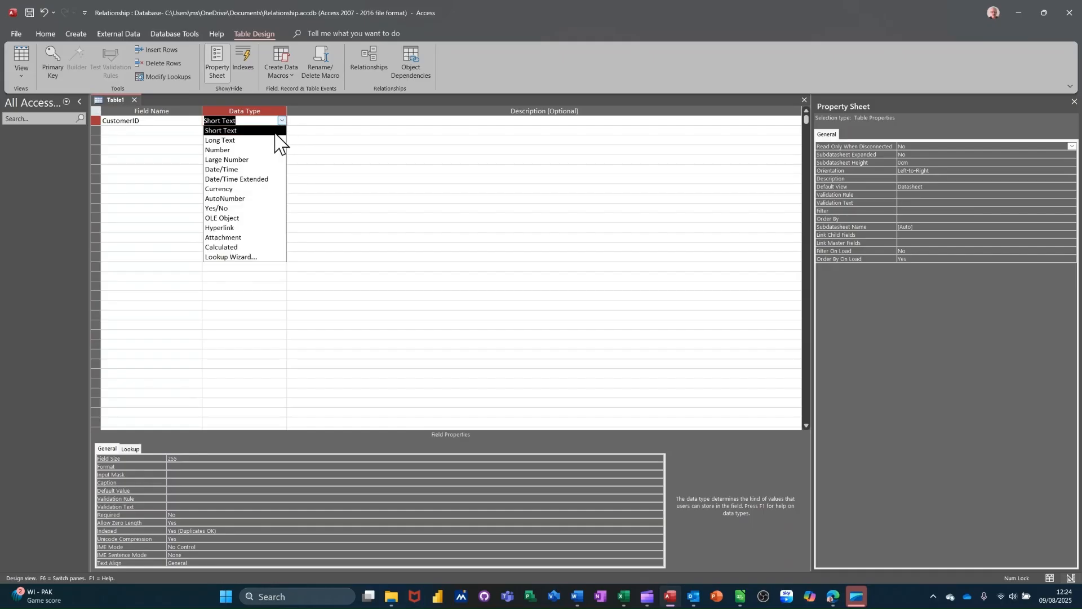
left_click(238, 199)
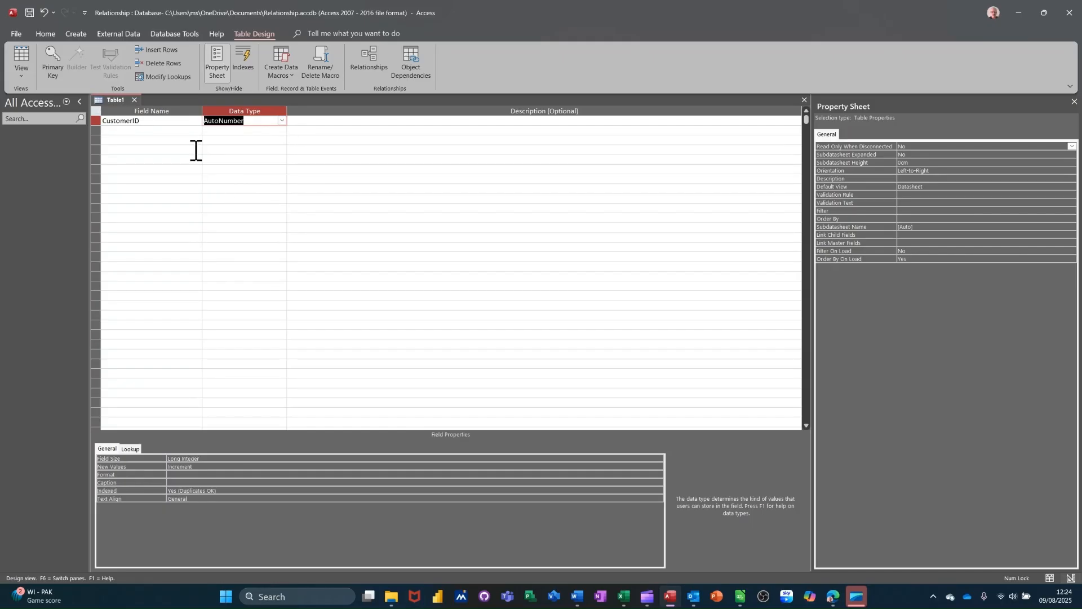
left_click(58, 66)
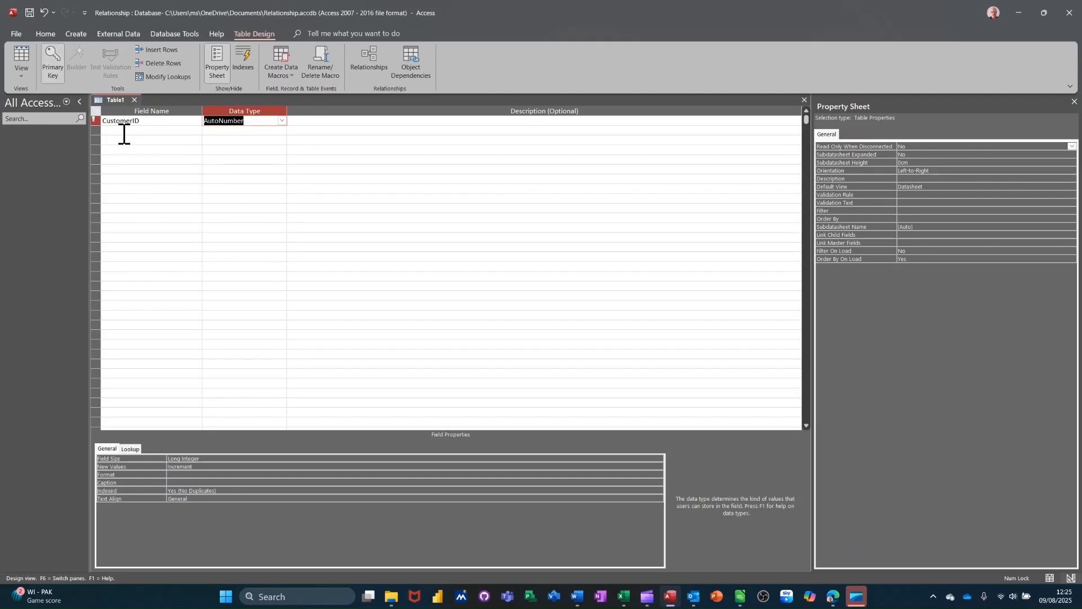
Add CustomerName and Sector as Short Text fields below CustomerID
left_click(164, 132)
type("C")
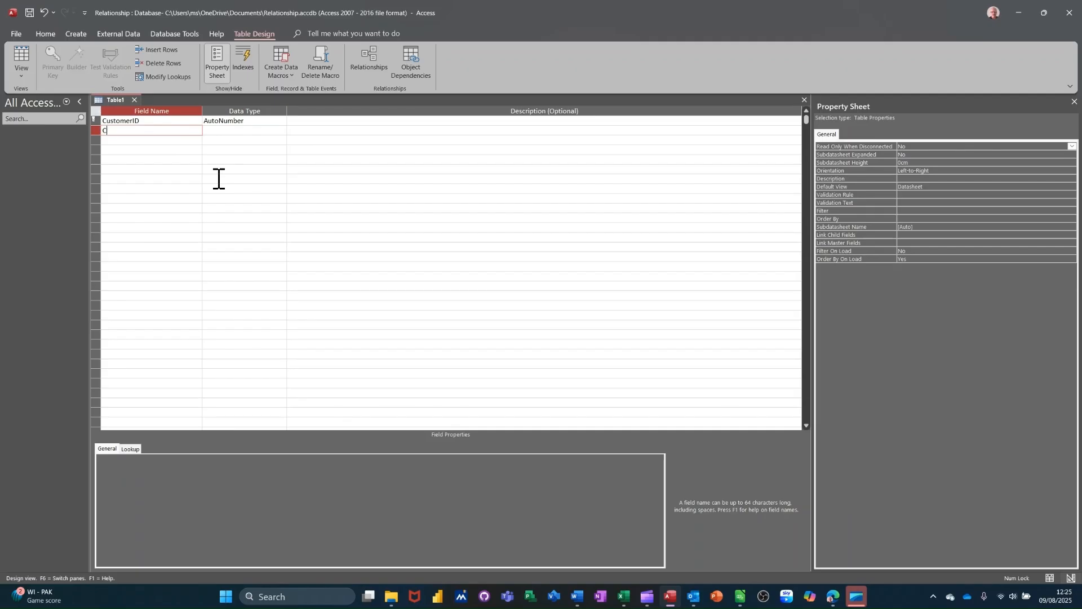
type("ustomerName")
key("Tab")
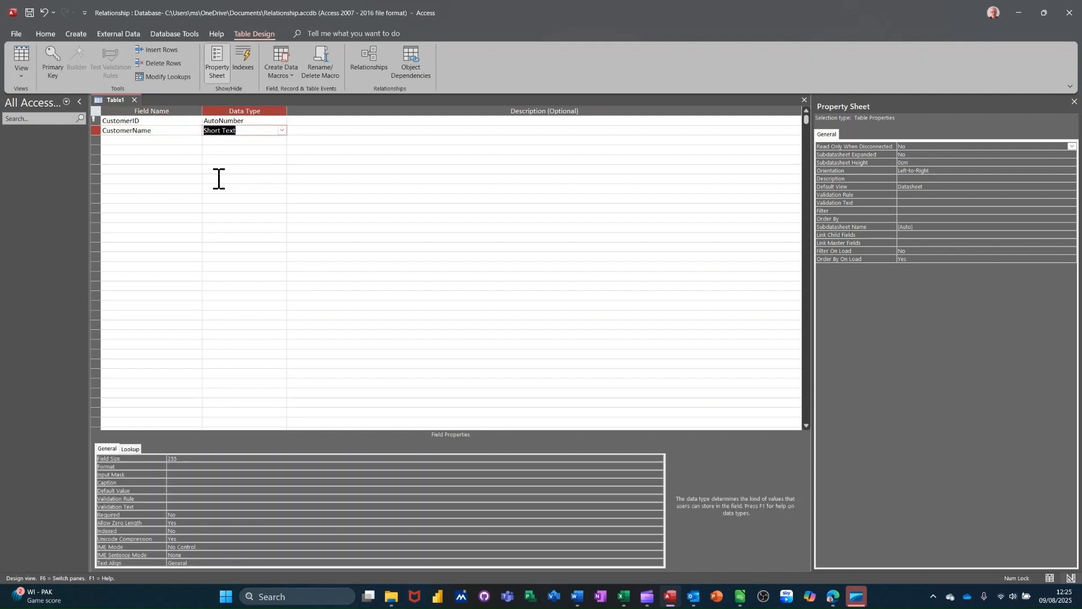
left_click(130, 140)
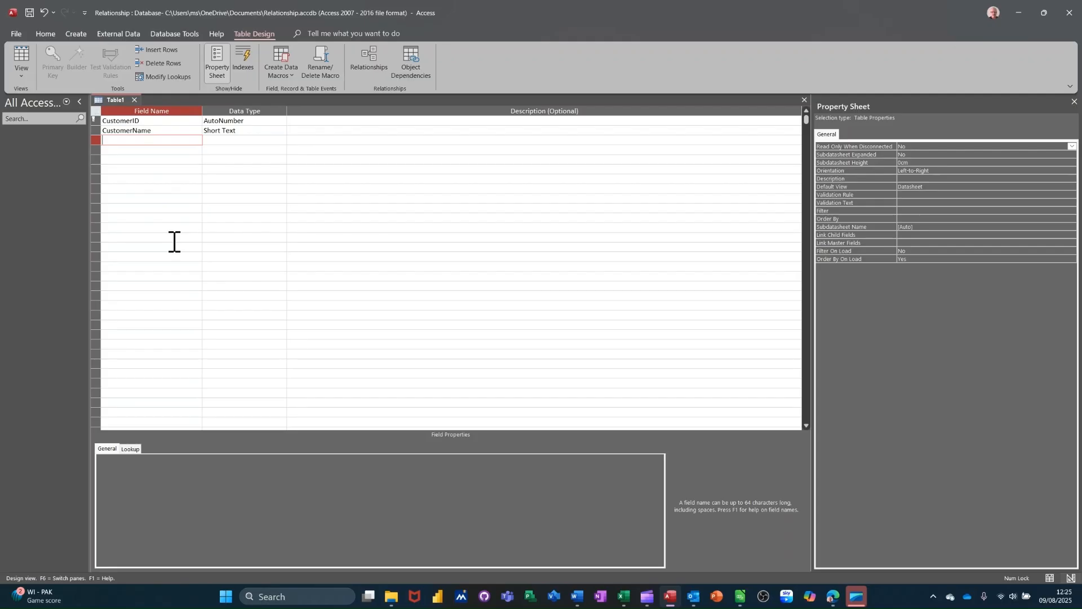
type("Sector")
key("Tab")
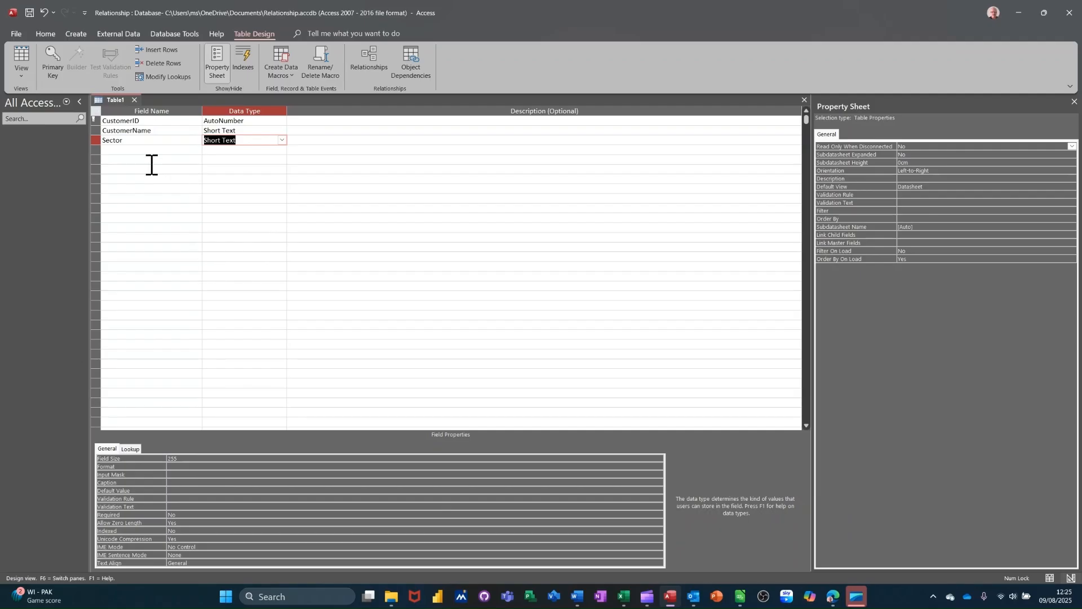
Set the field size to 50 for Sector and 100 for CustomerName
left_click(184, 458)
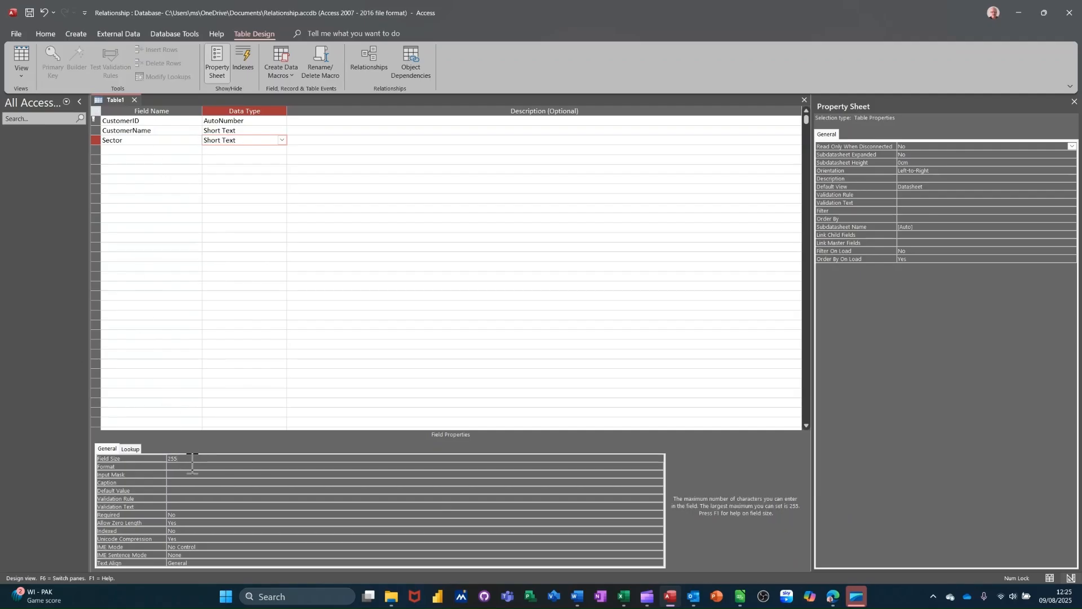
left_click_drag(181, 459, 168, 457)
type("50")
left_click(179, 131)
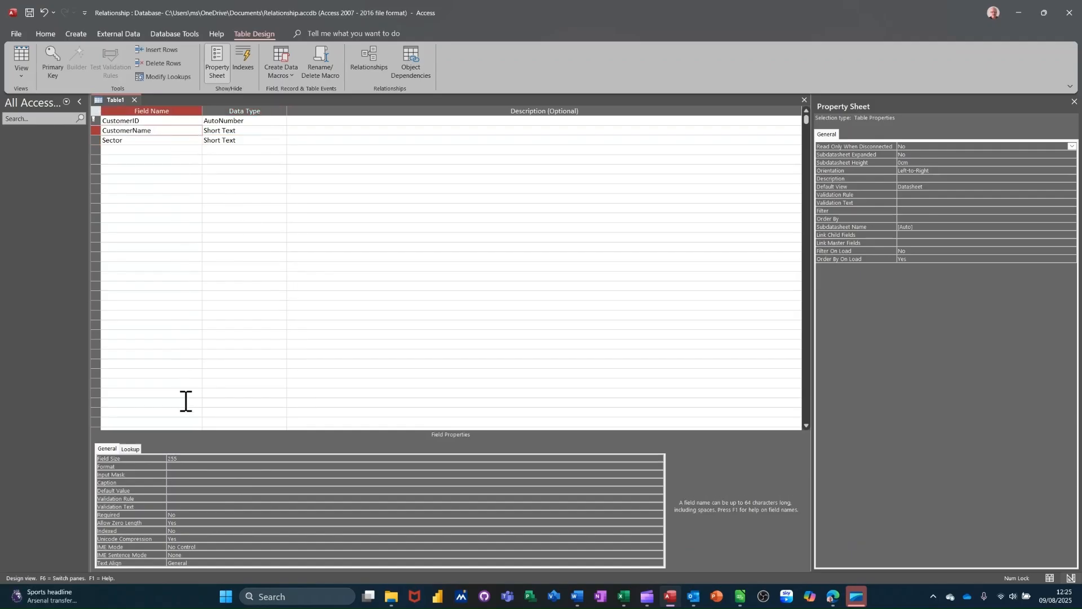
left_click(194, 458)
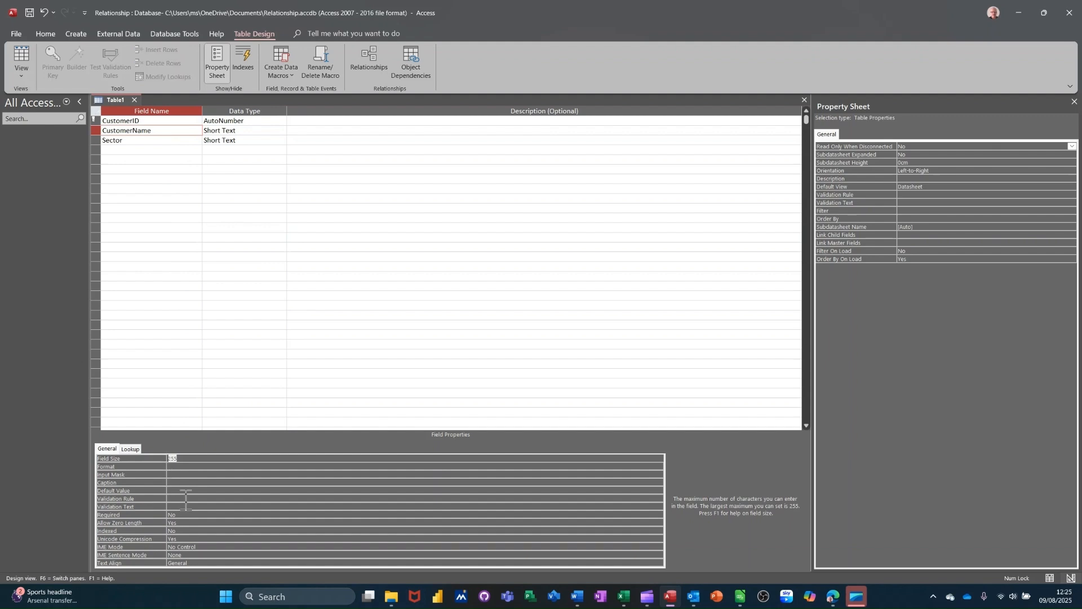
type("100")
Save the table as TblCustomers and close it
left_click(31, 13)
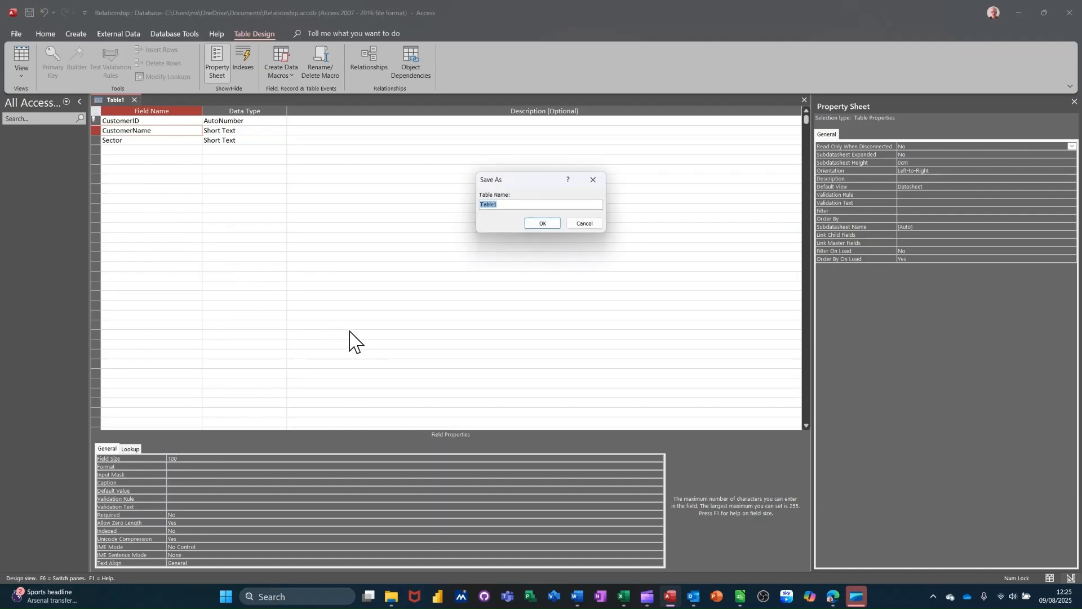
type("TblCustomers")
left_click(545, 224)
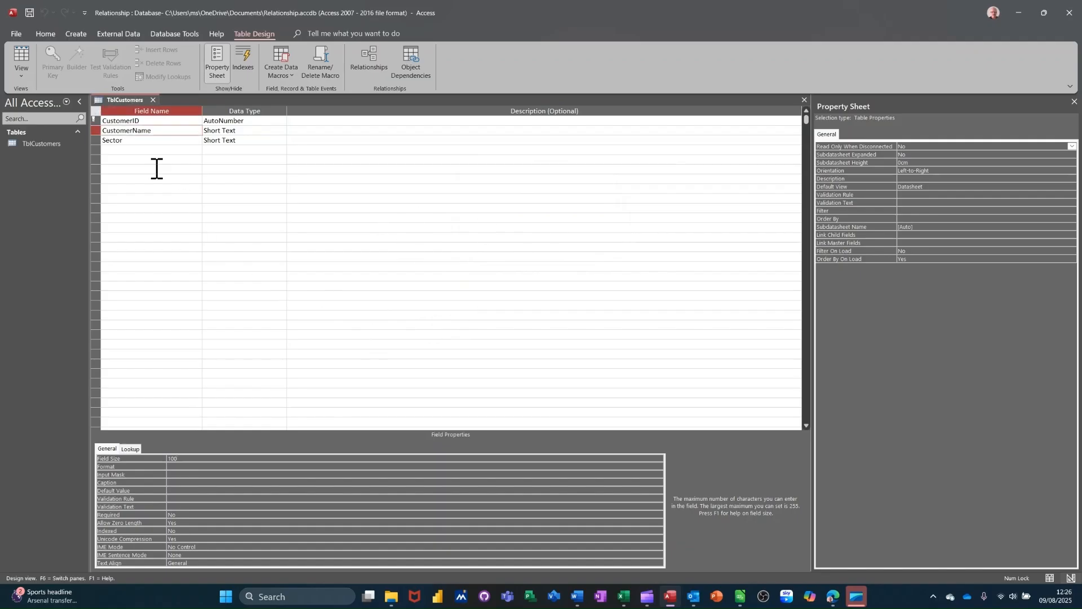
left_click(152, 99)
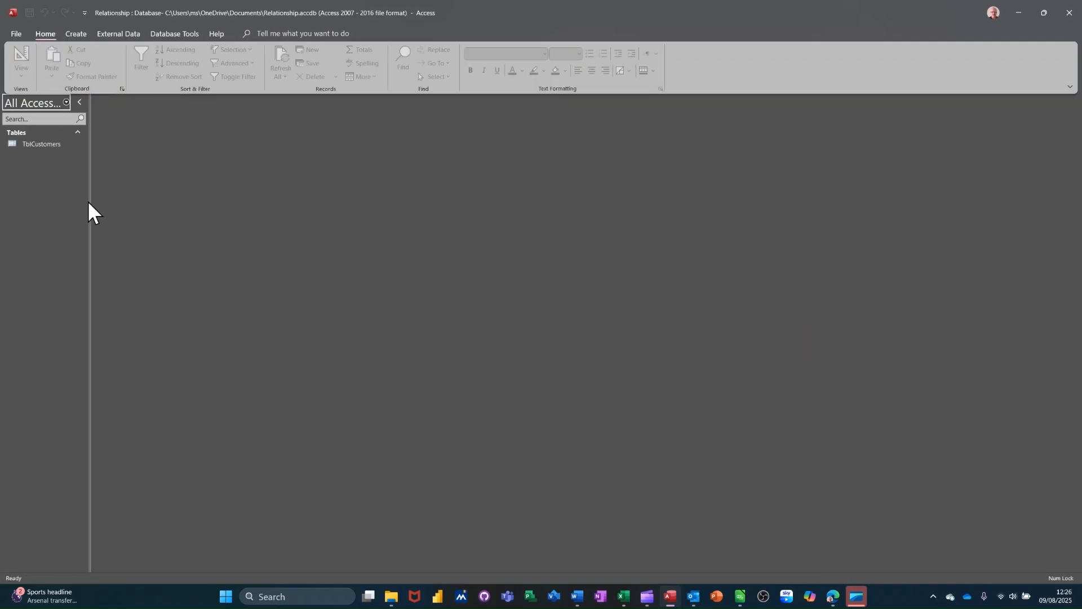
Start another table in Design view with an AutoNumber field CourseID as its primary key
left_click(73, 34)
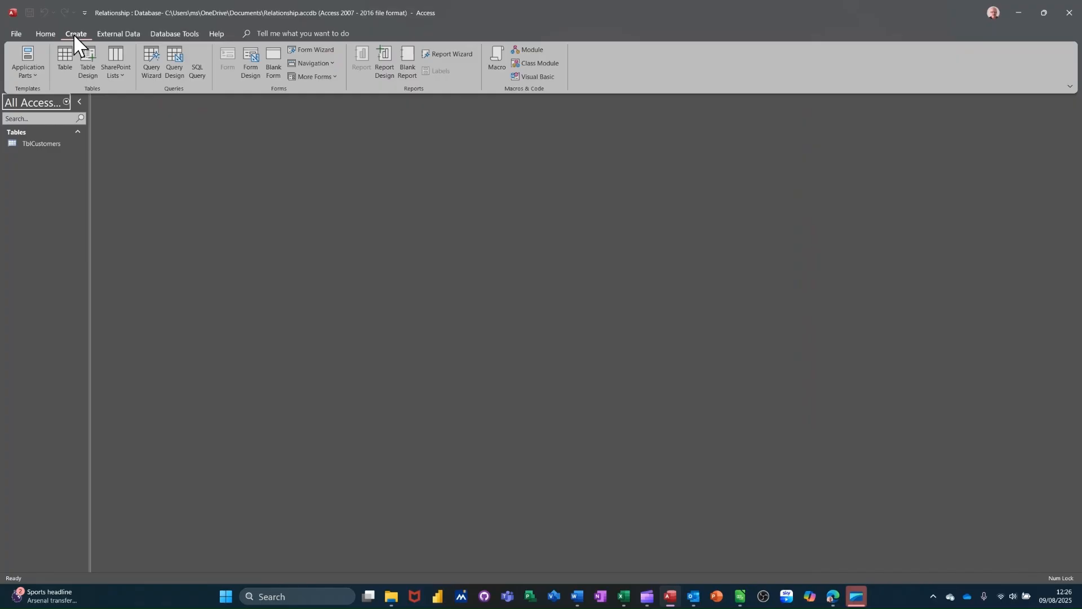
left_click(93, 60)
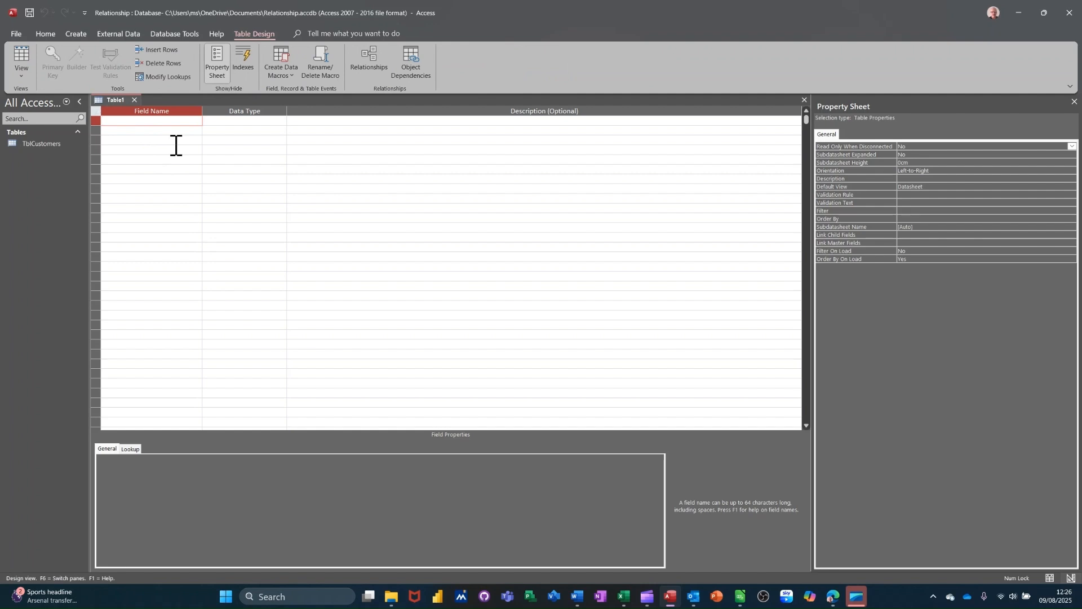
type("CourseID")
key("Tab")
type("a")
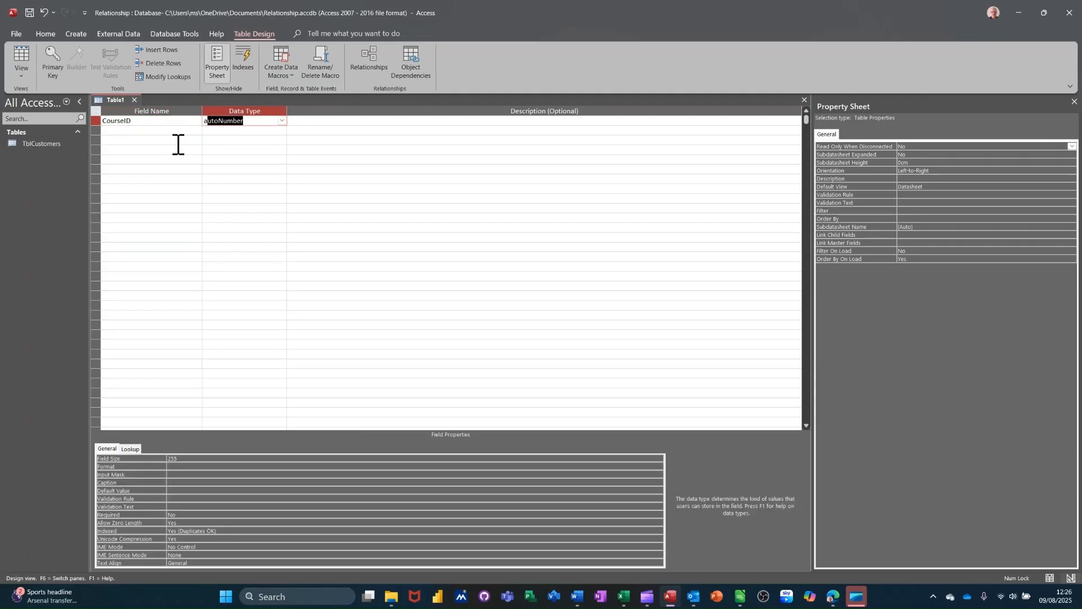
left_click(174, 129)
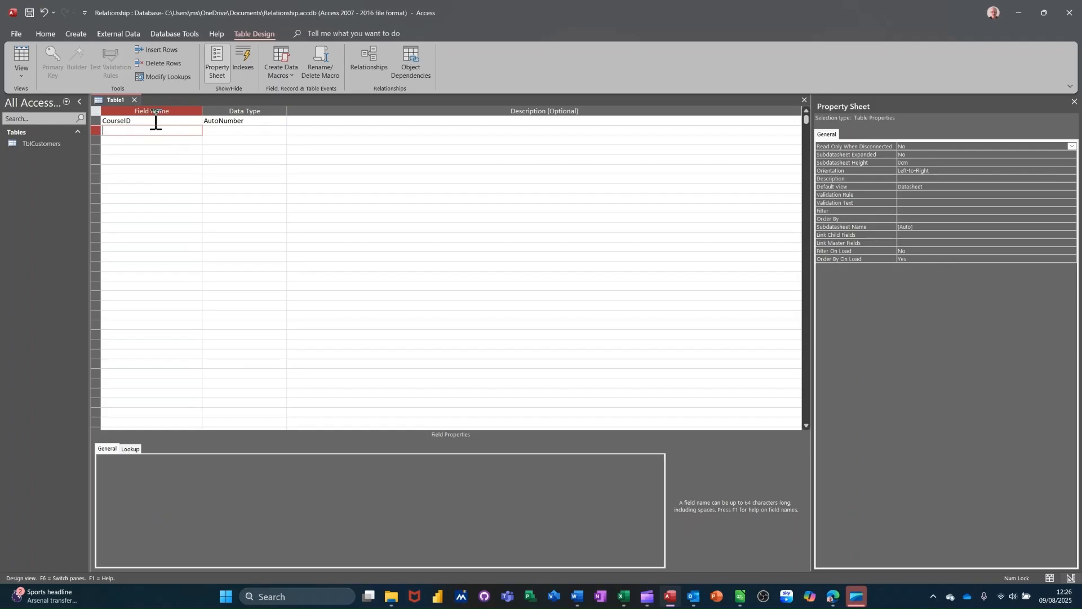
left_click(155, 122)
left_click(52, 58)
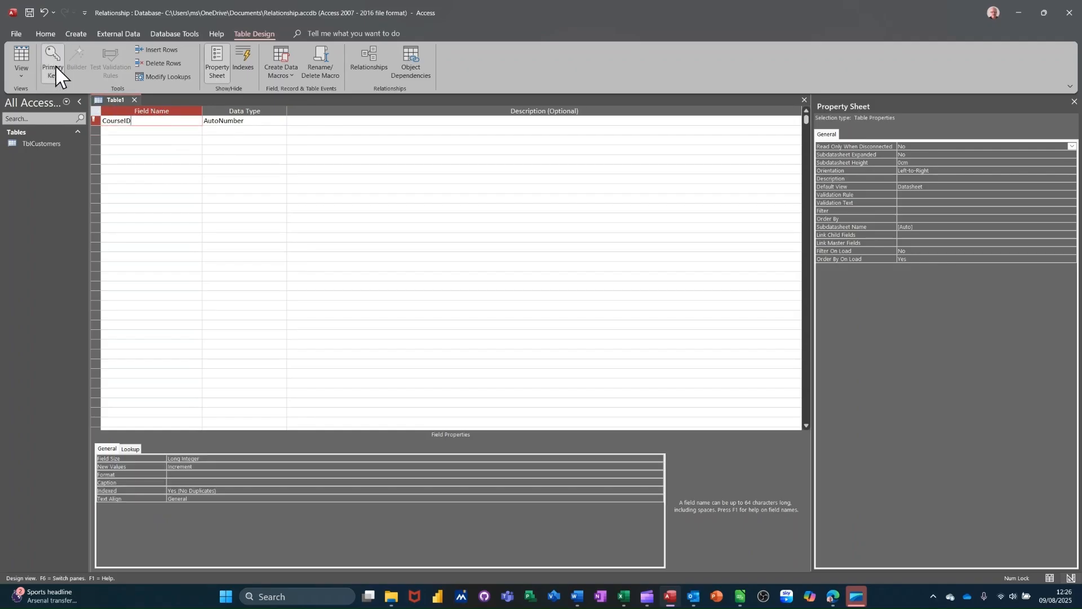
Add a CustomerID field with the Number data type below CourseID
left_click(152, 131)
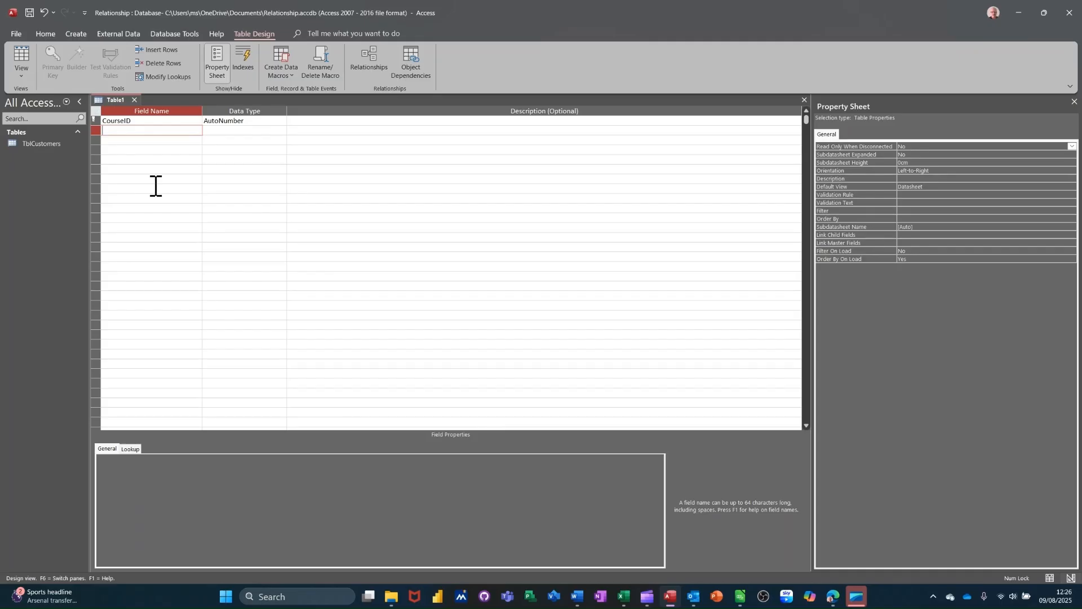
type("CustomerID")
key("Tab")
type("n")
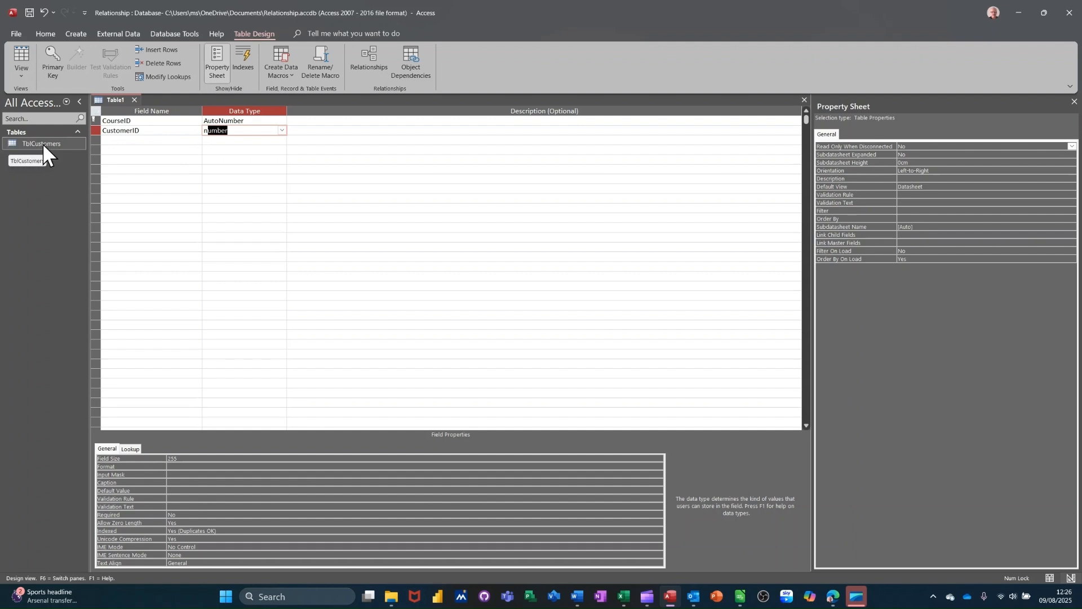
Add Course and Level as Short Text fields below CustomerID
left_click(137, 139)
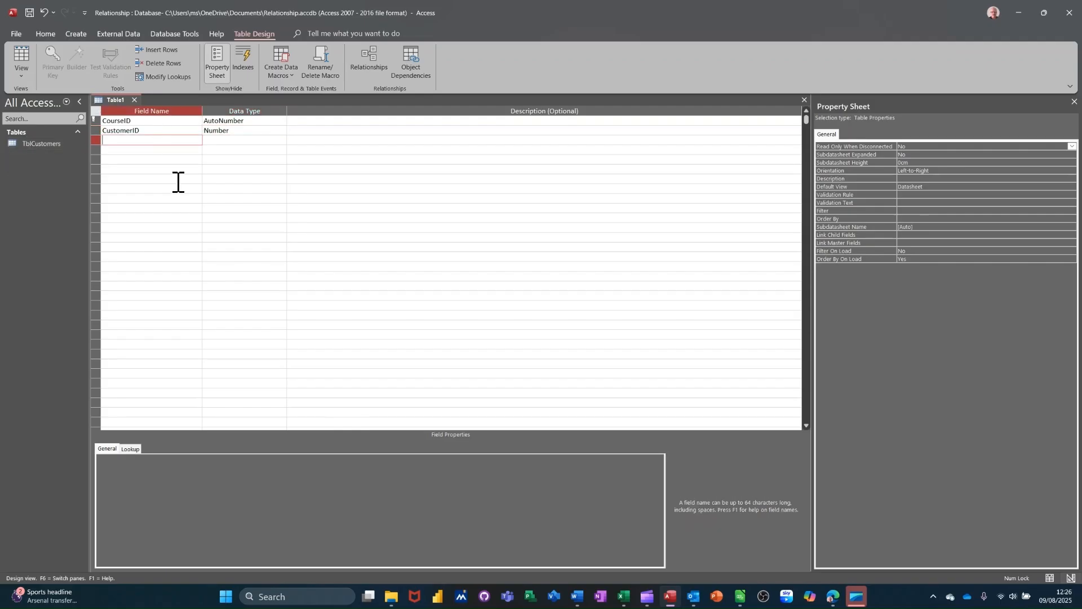
type("Course")
key("Tab")
key("Tab")
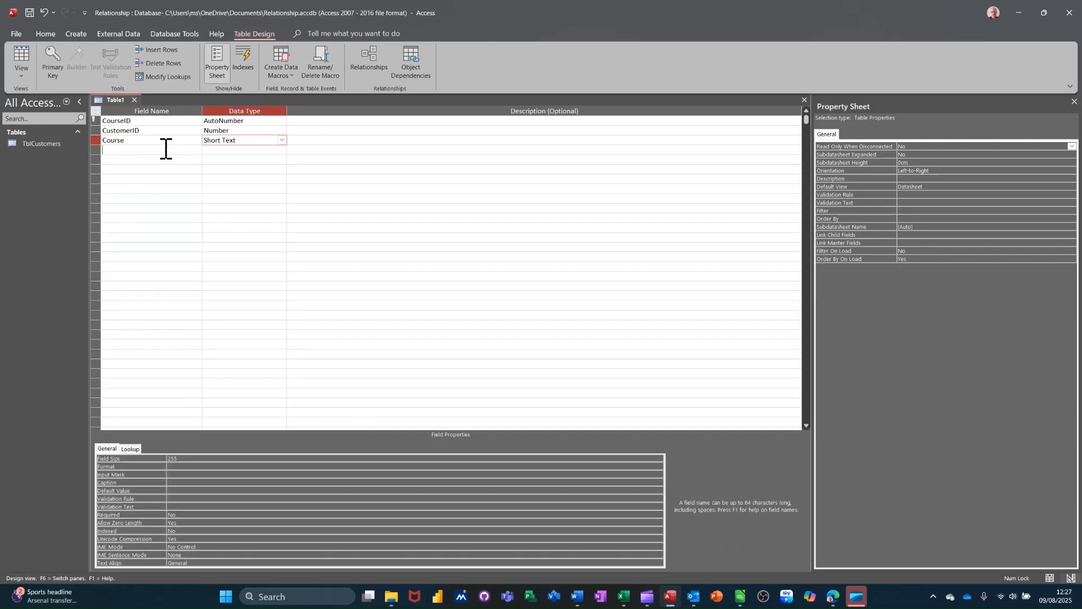
key("Tab")
type("Leve")
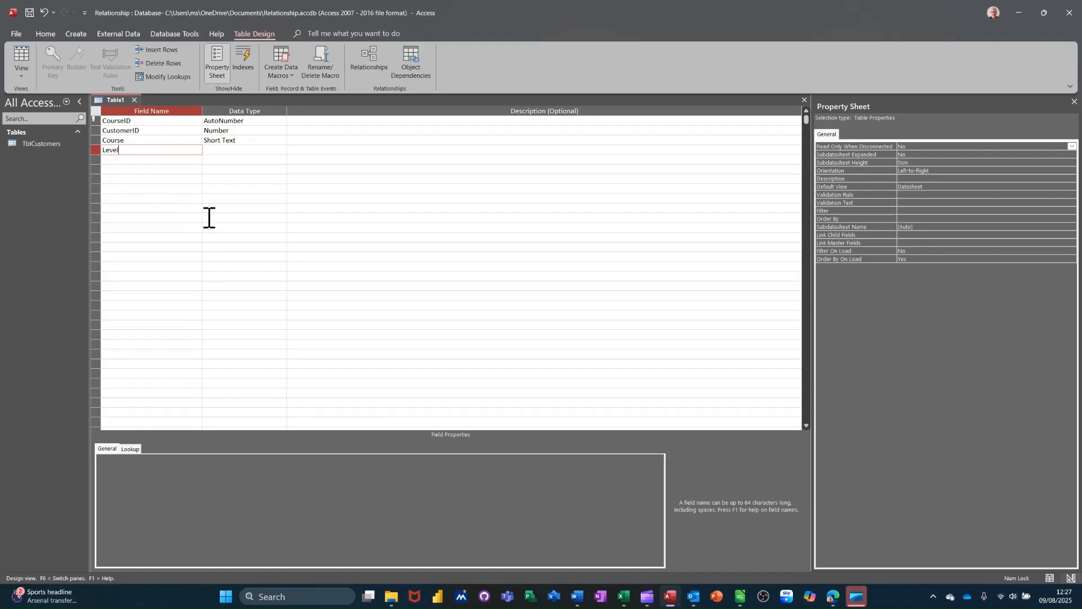
key("Tab")
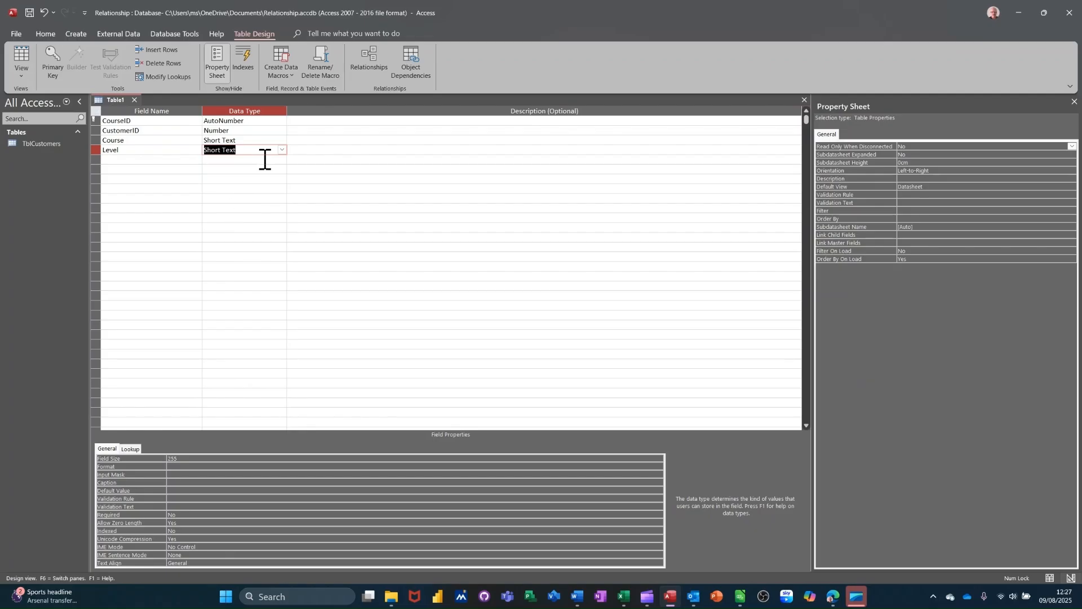
Change the Level field's lookup display control to Combo Box
left_click(282, 150)
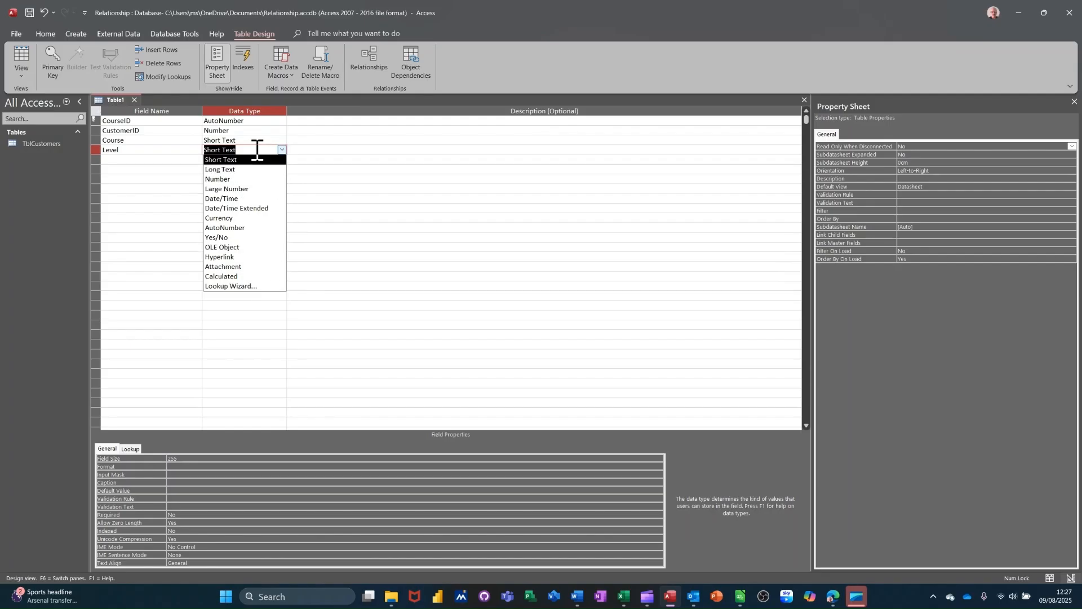
left_click(129, 447)
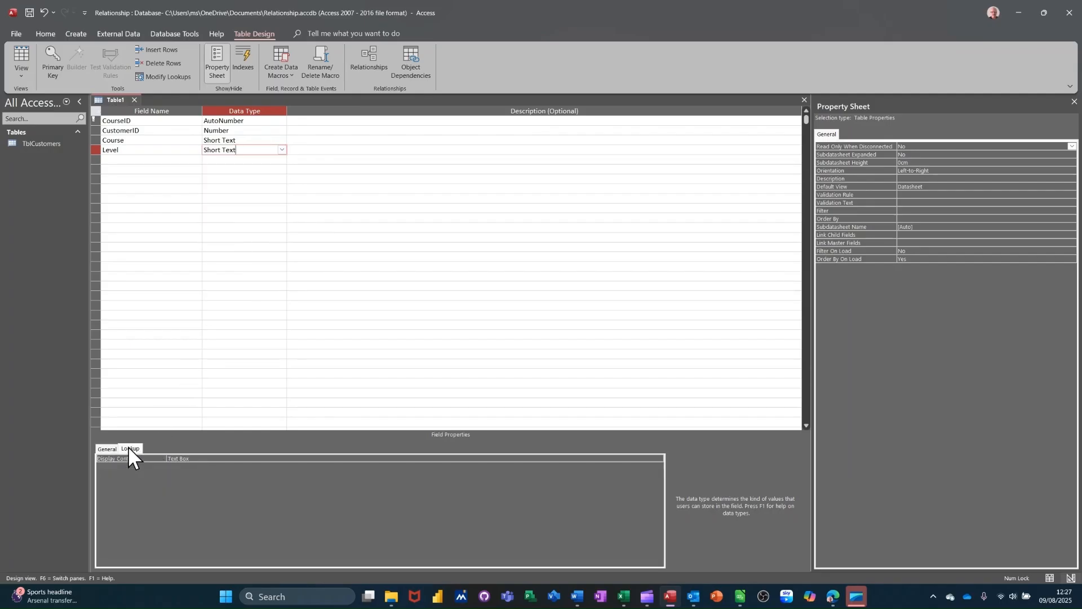
left_click(201, 458)
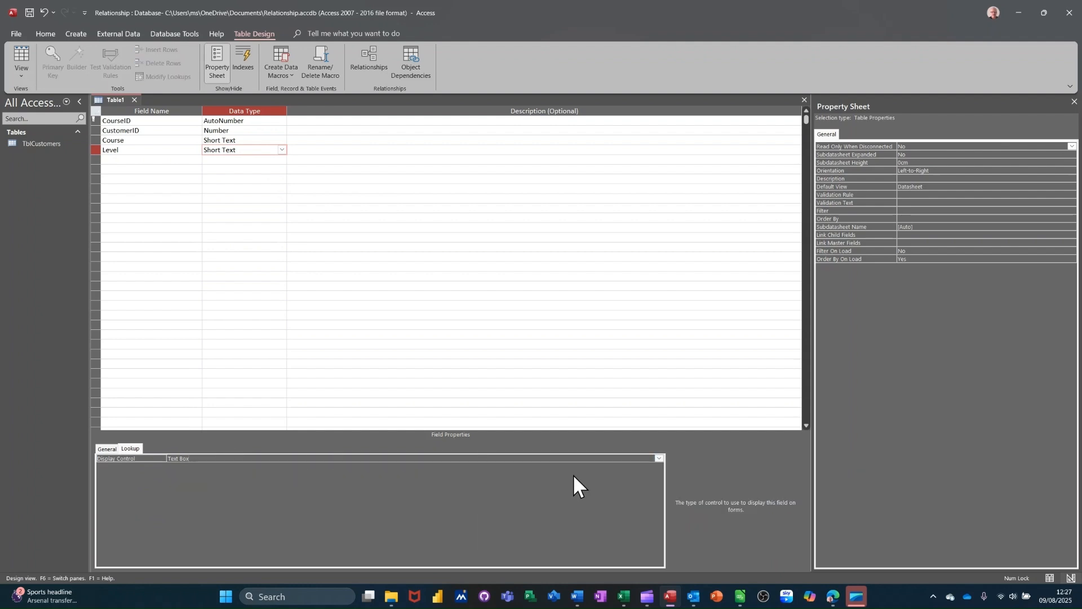
left_click(659, 458)
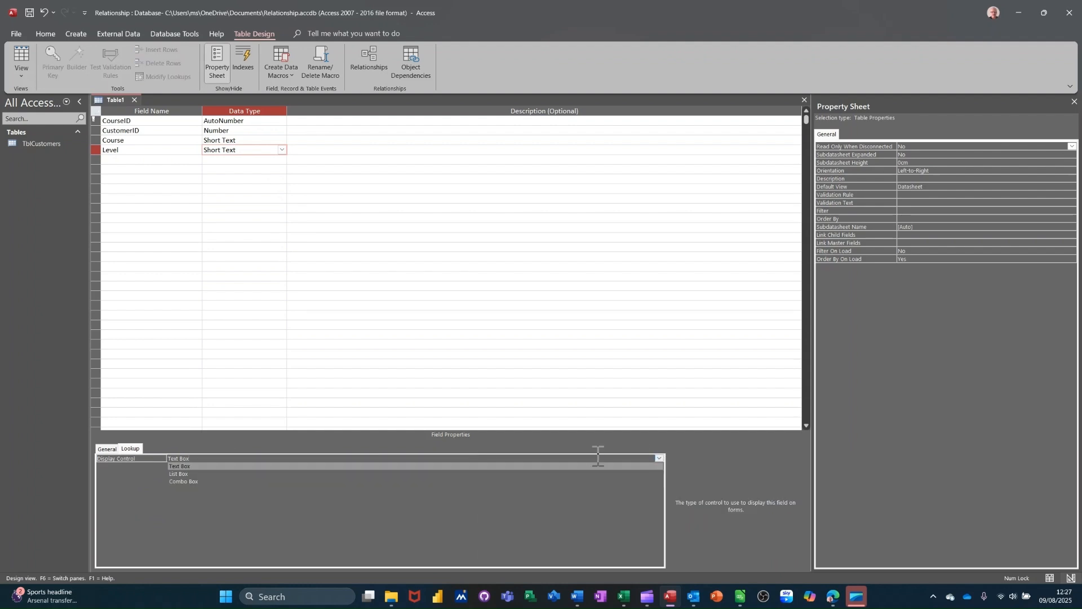
left_click(245, 483)
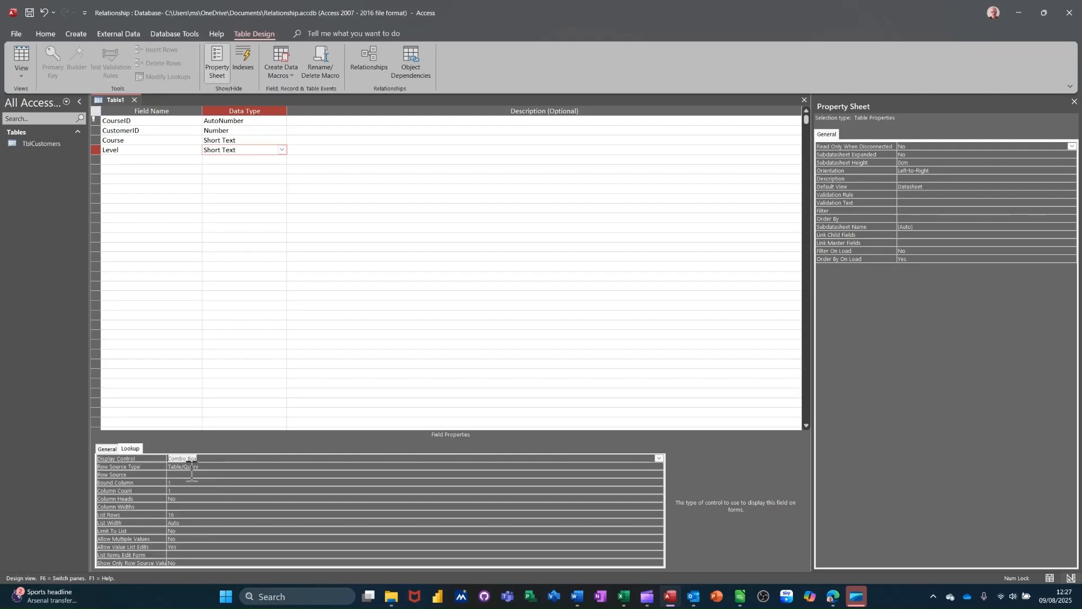
Make the Level combo box use a Value List as its row source, with the values L1;L2;L3
left_click(216, 466)
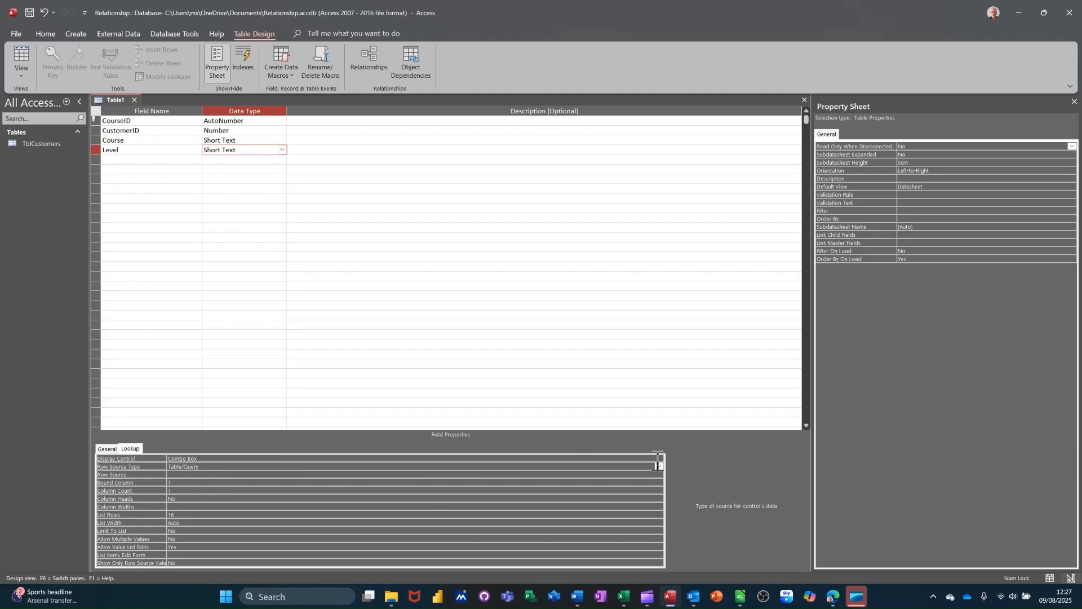
left_click(659, 465)
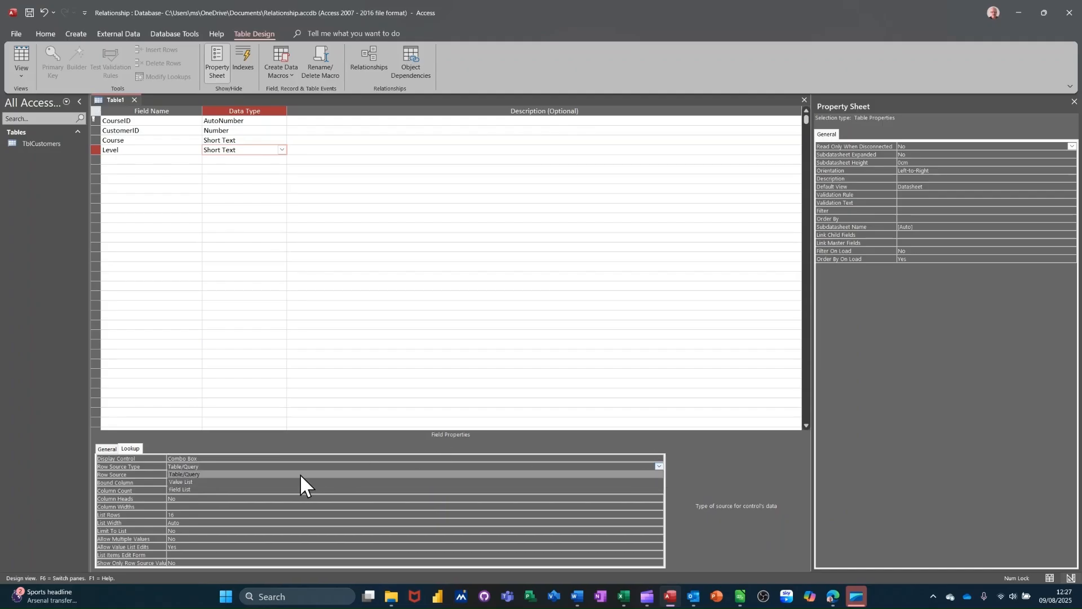
left_click(232, 482)
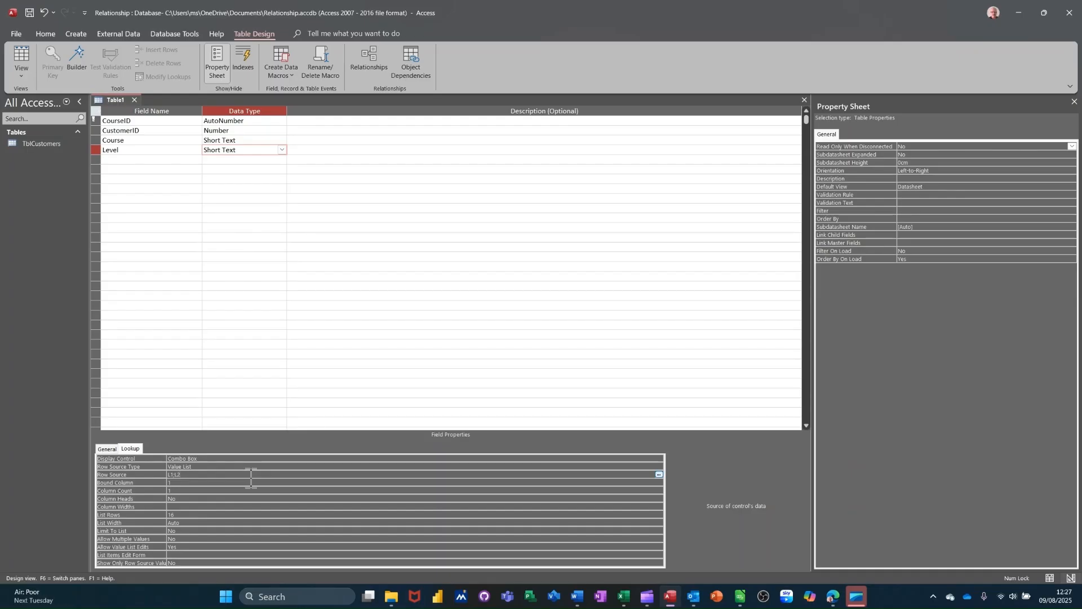
type(";L3")
left_click(251, 483)
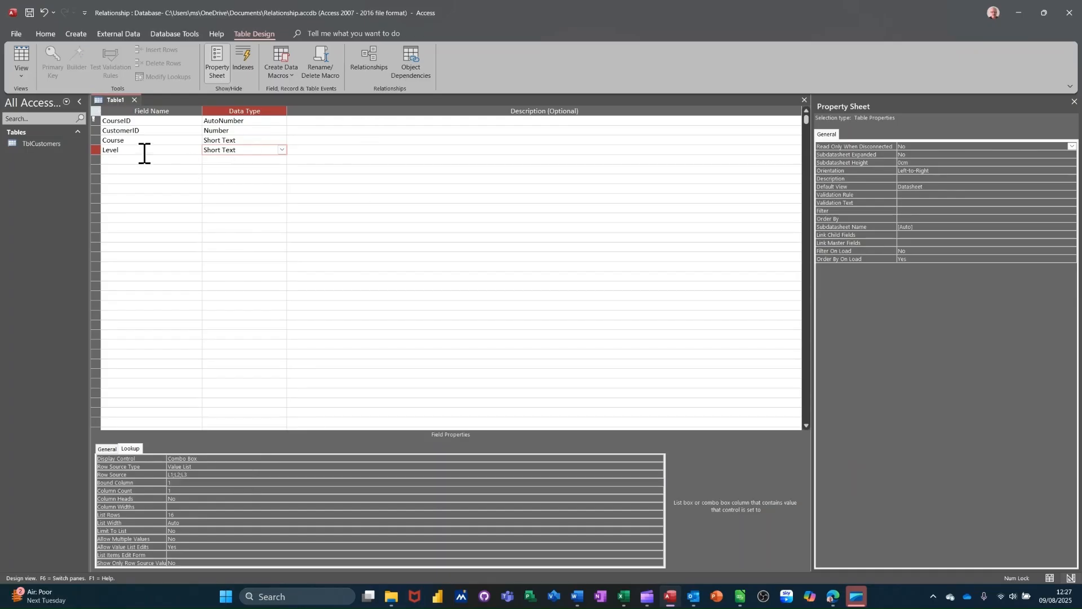
Save the table as TblCourses and close it
left_click(30, 12)
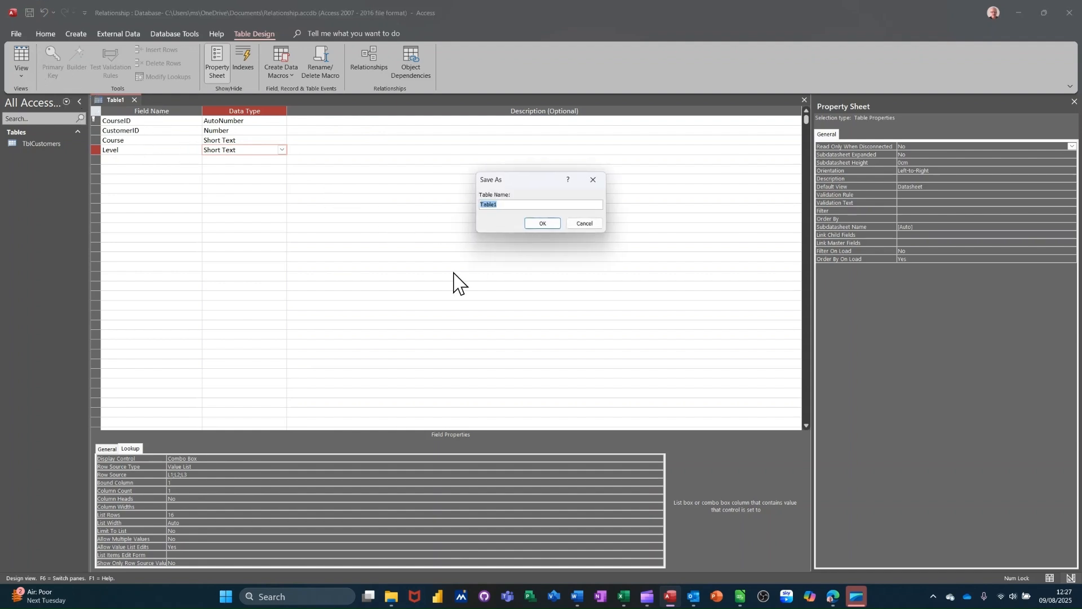
type("T")
left_click(542, 224)
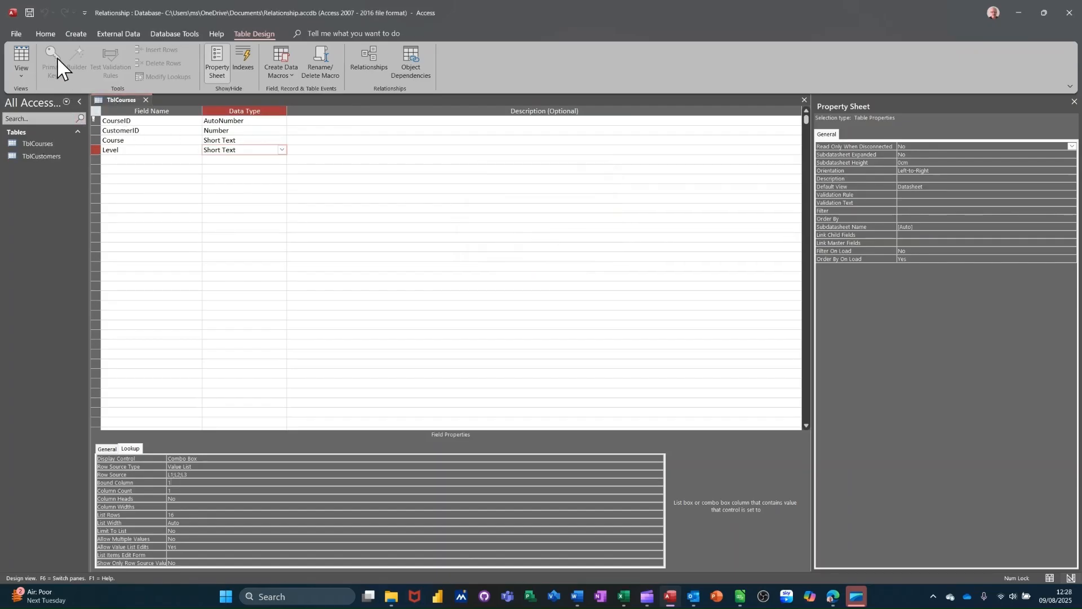
left_click(145, 100)
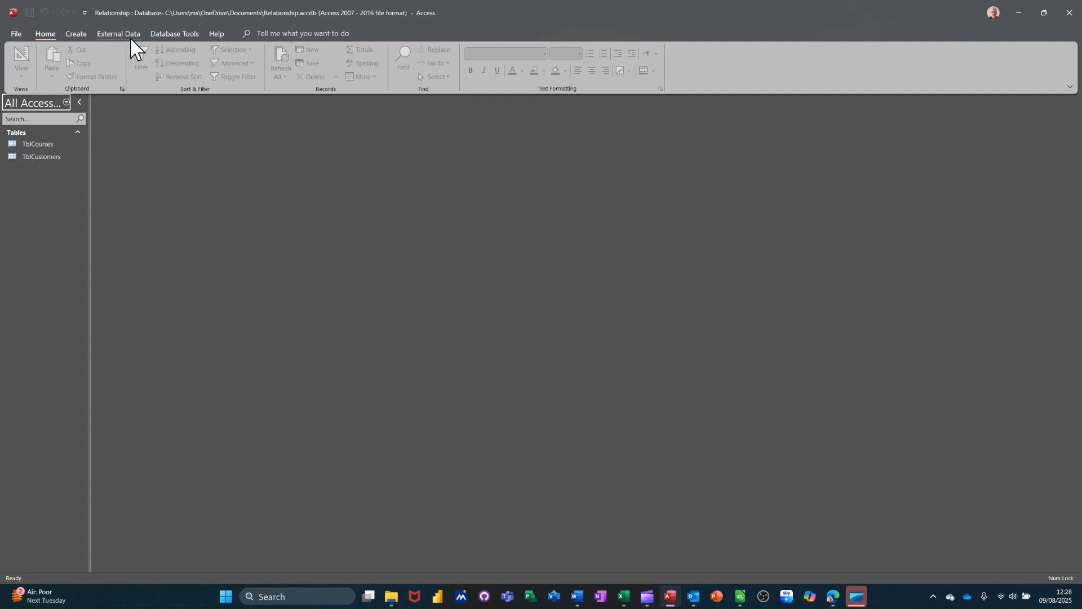
Open the Relationships window and add TblCourses and TblCustomers to the layout, side by side
left_click(152, 37)
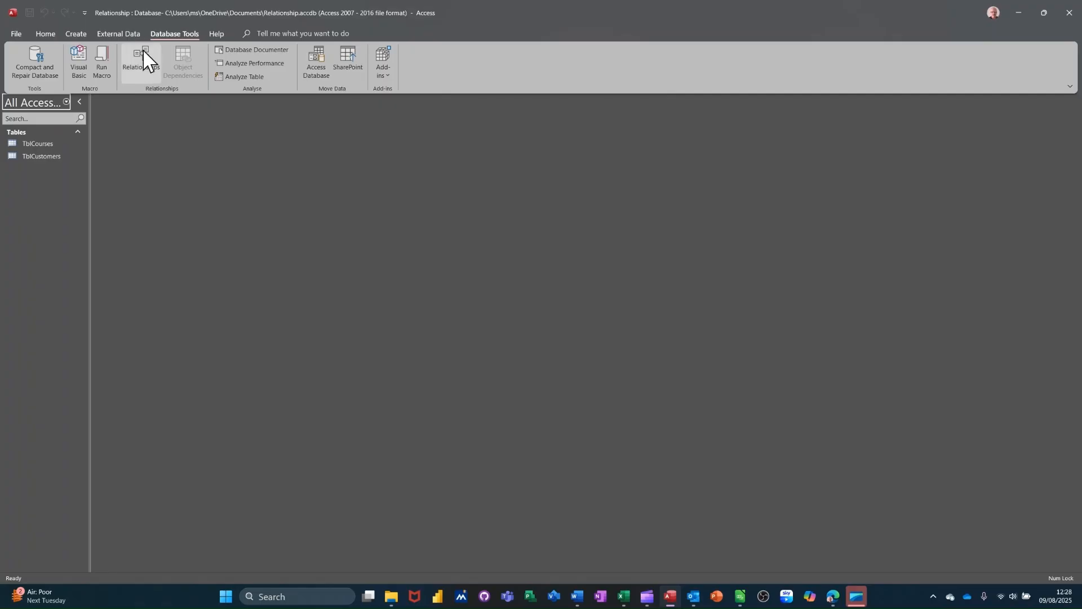
left_click(142, 55)
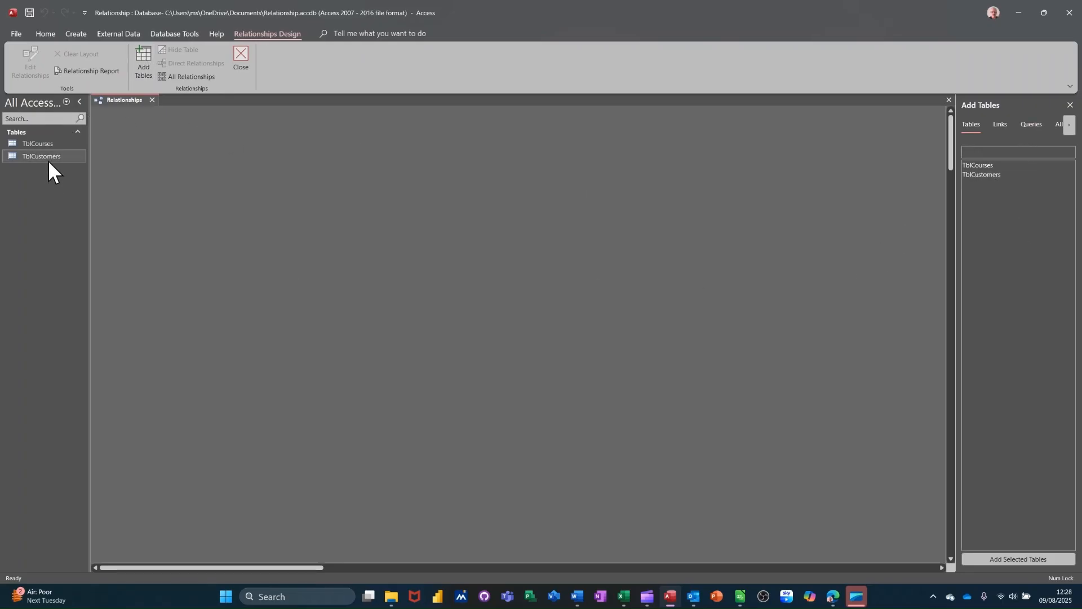
left_click_drag(43, 145, 234, 157)
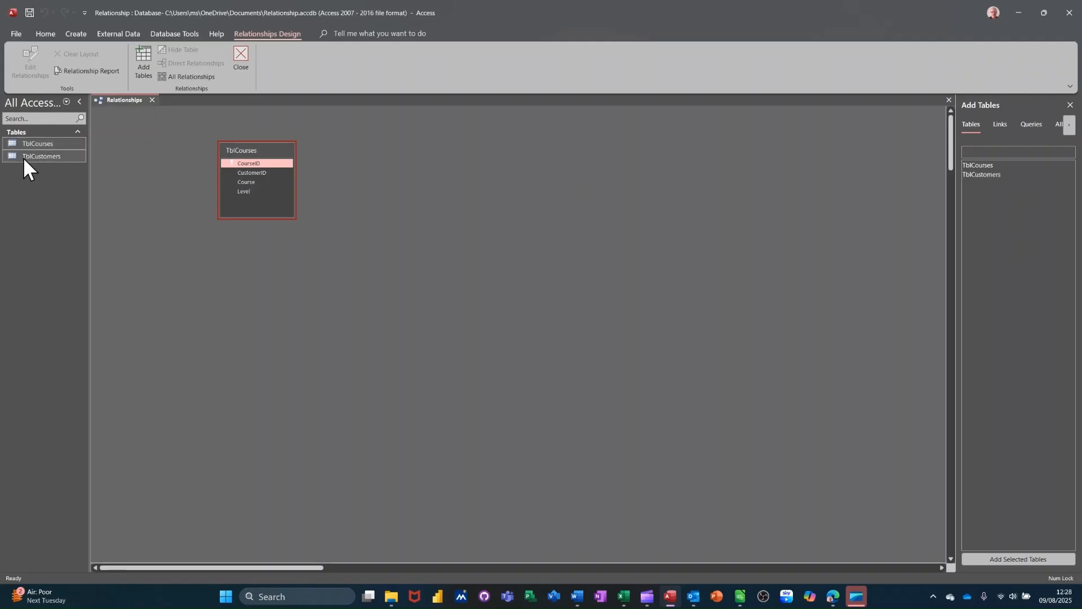
left_click_drag(28, 154, 387, 205)
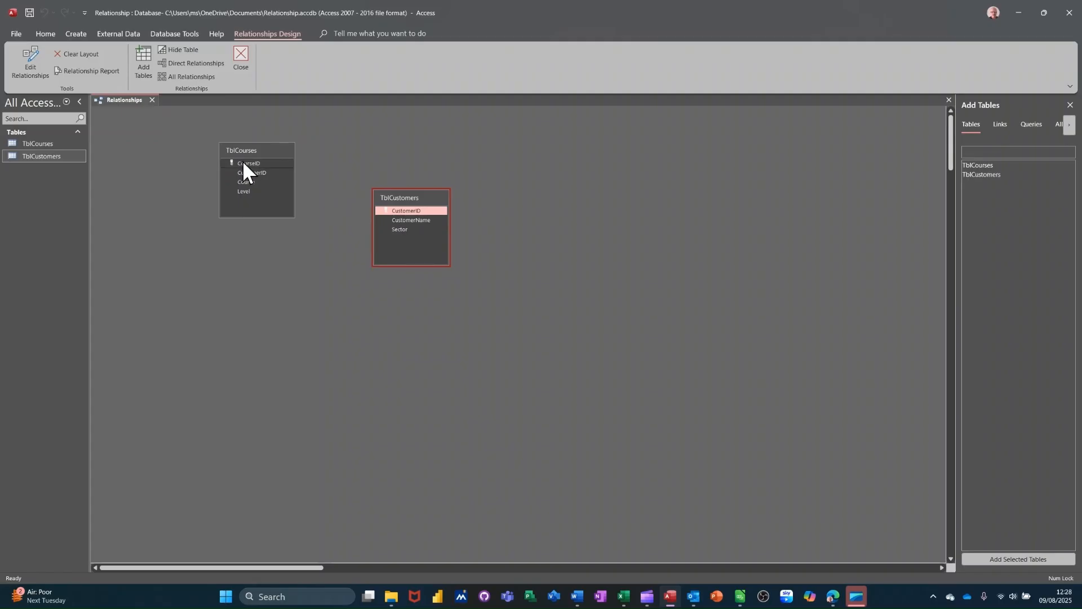
left_click_drag(244, 164, 407, 221)
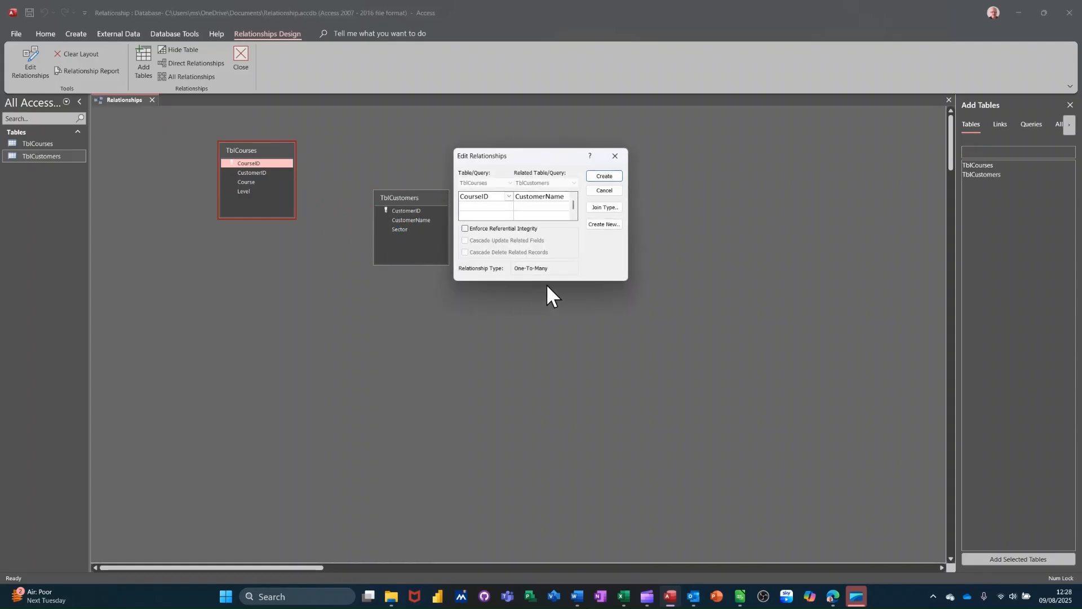
left_click(465, 228)
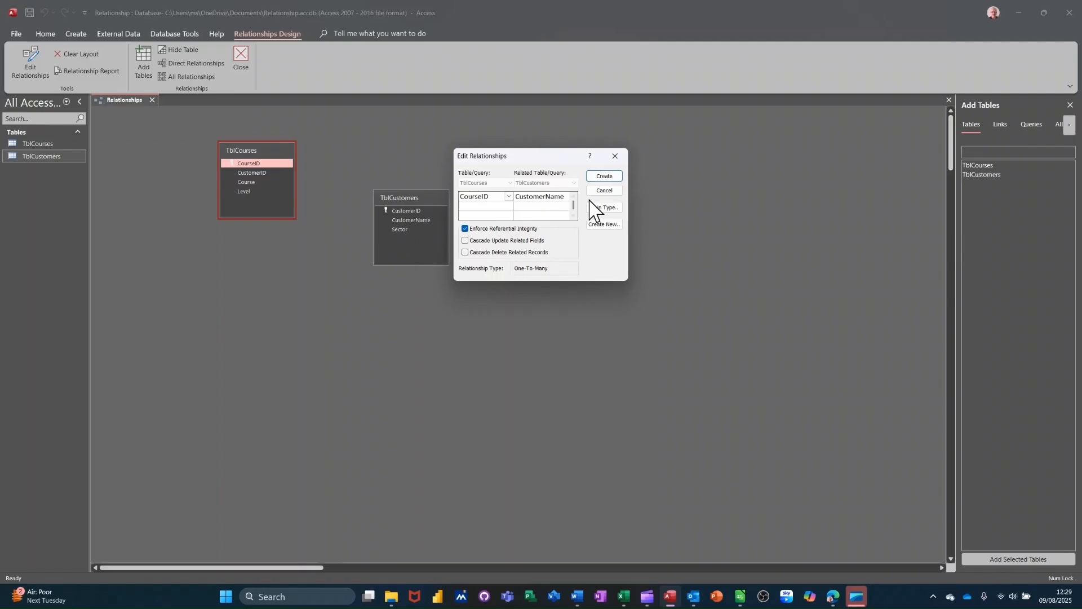
left_click(605, 192)
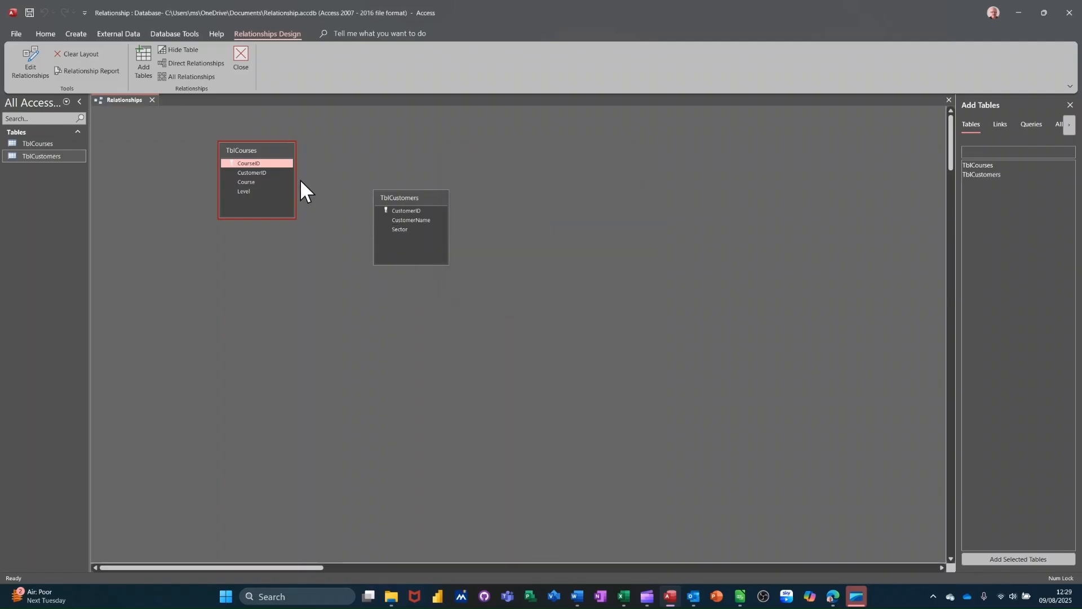
Place TblCourses to the right of TblCustomers and relate their CustomerID fields with referential integrity enforced
left_click_drag(259, 149, 651, 197)
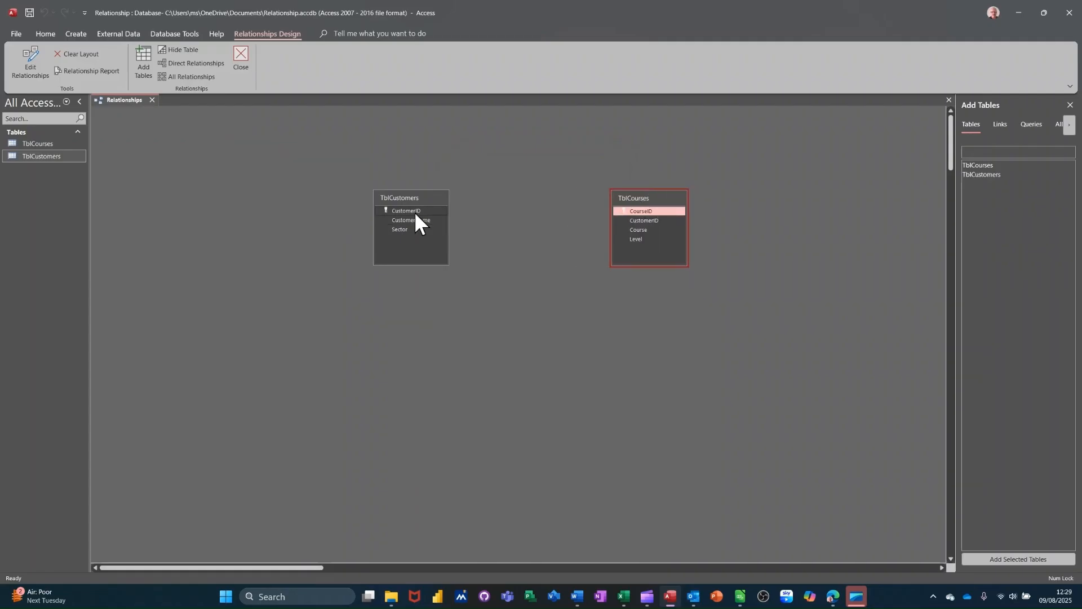
left_click_drag(404, 210, 647, 221)
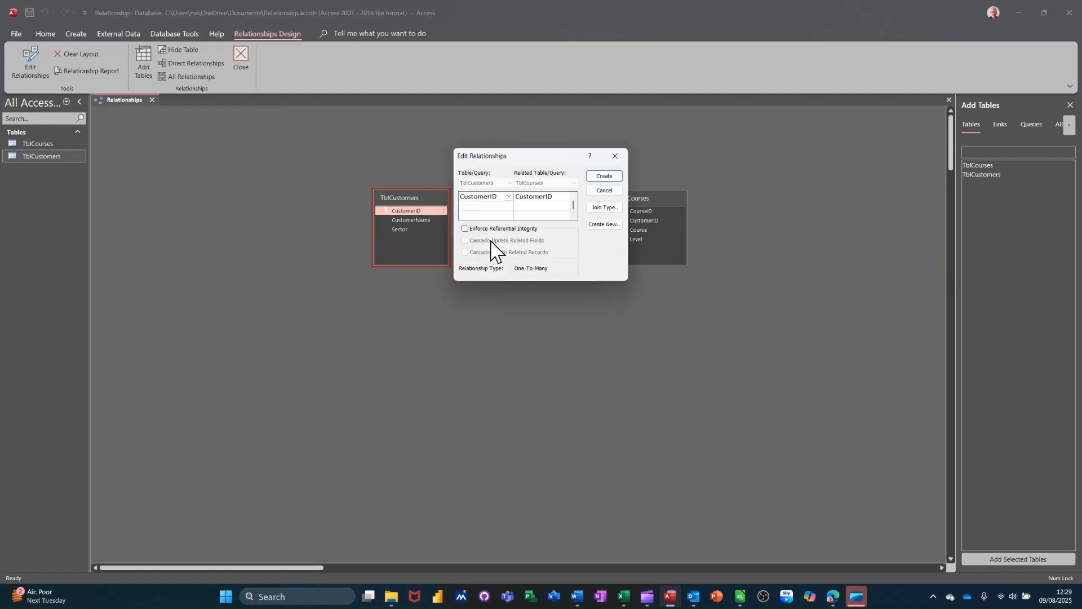
left_click(477, 228)
left_click_drag(536, 159, 533, 315)
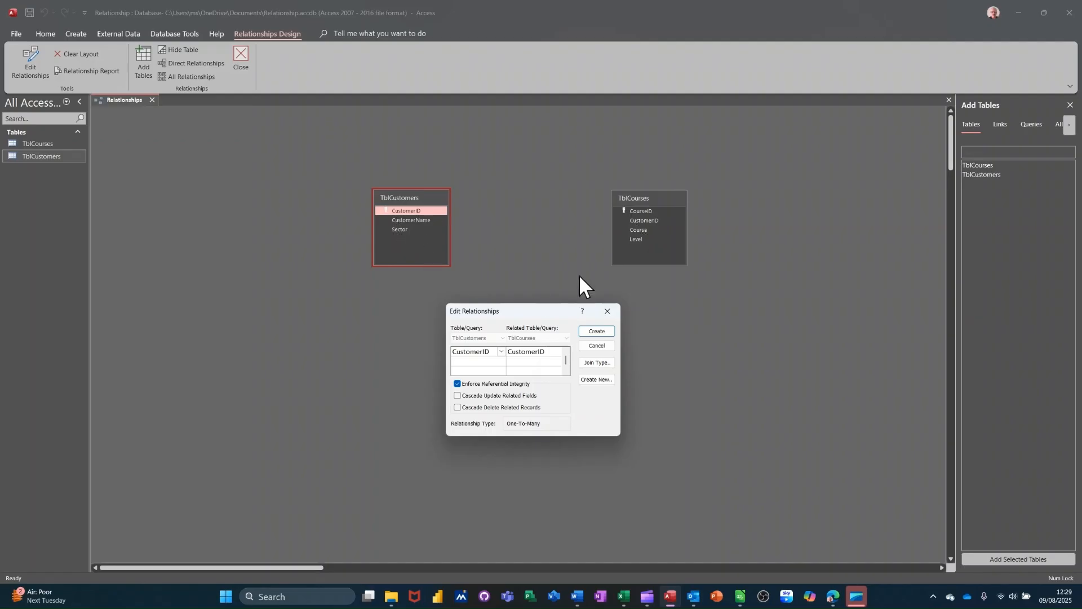
left_click_drag(517, 312, 534, 291)
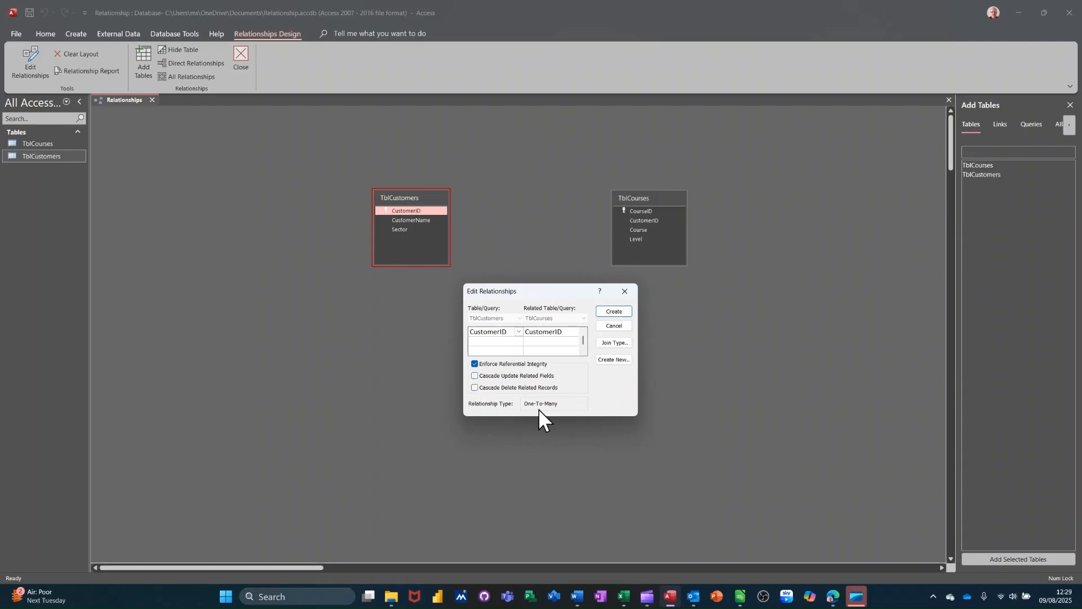
left_click(613, 312)
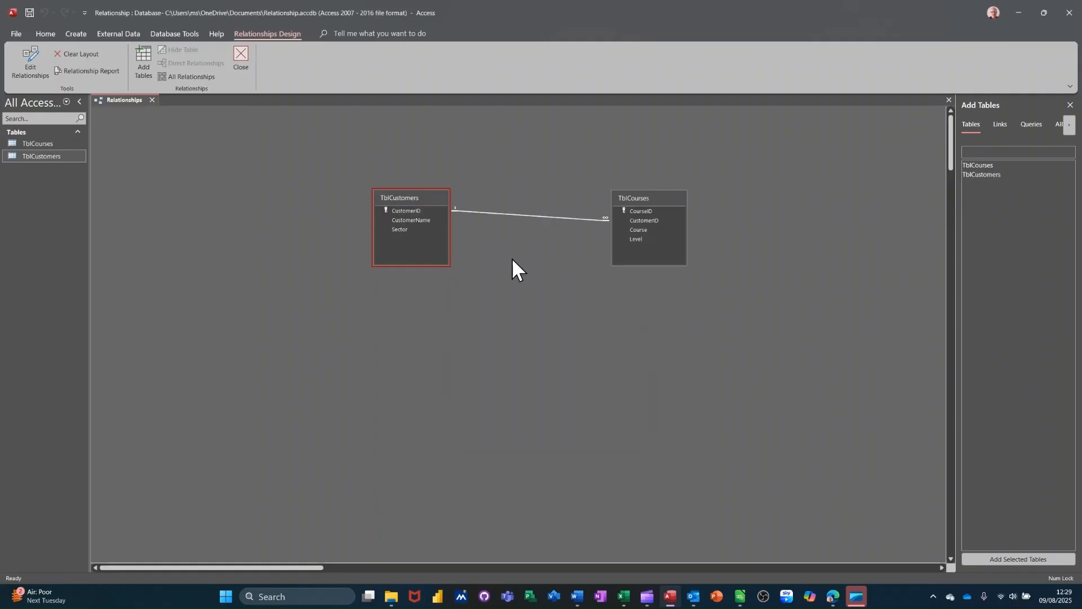
left_click_drag(637, 201, 531, 217)
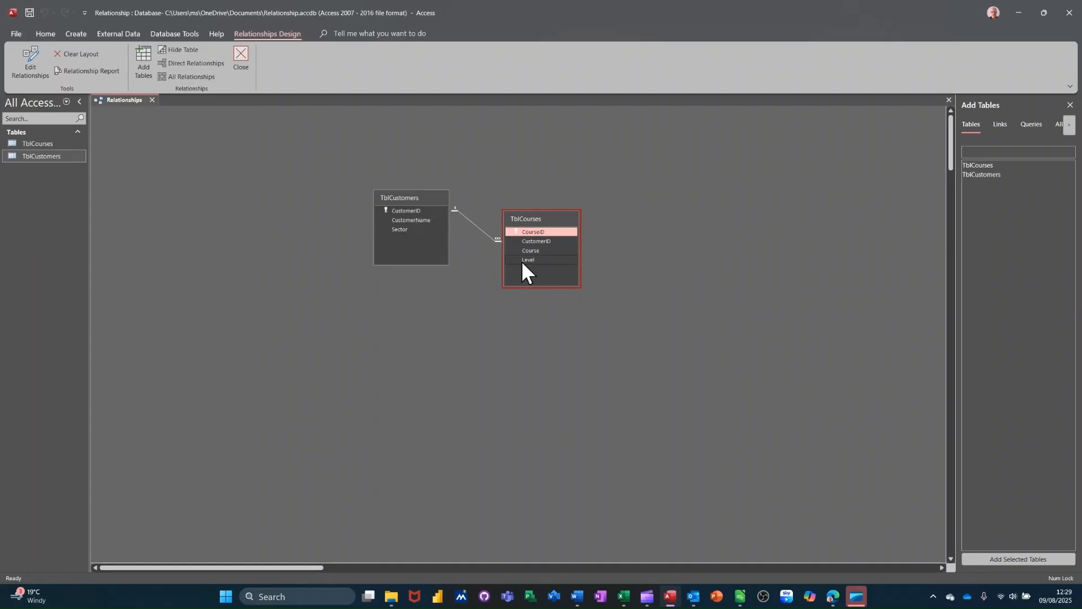
Delete the CustomerID relationship between TblCustomers and TblCourses
left_click(476, 224)
key("Delete")
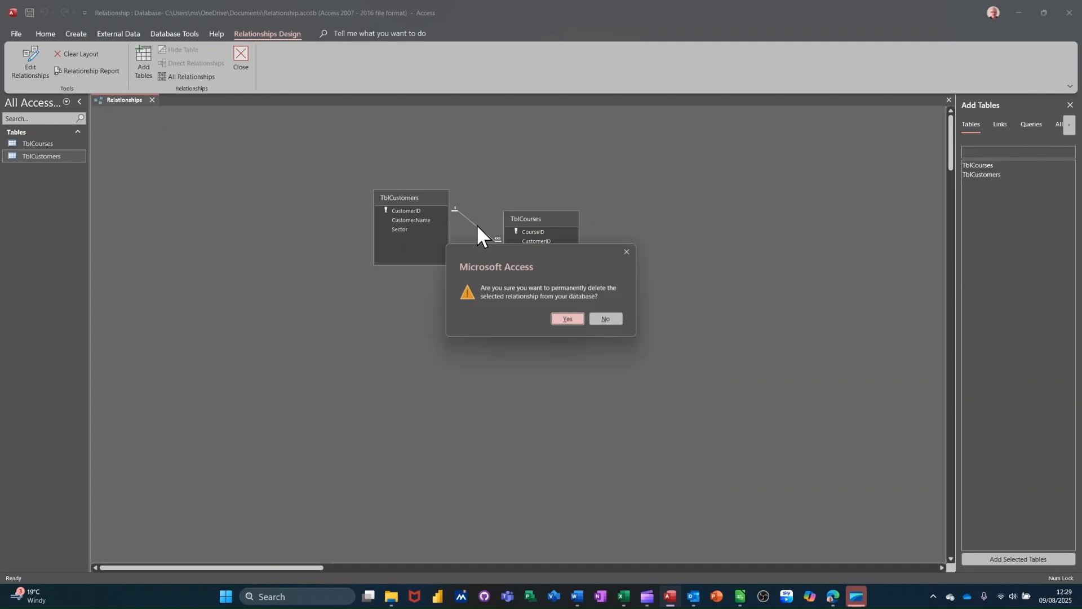
left_click(564, 319)
Relate CustomerID in TblCustomers to CourseID in TblCourses without referential integrity, and align the two tables level with each other
left_click(528, 230)
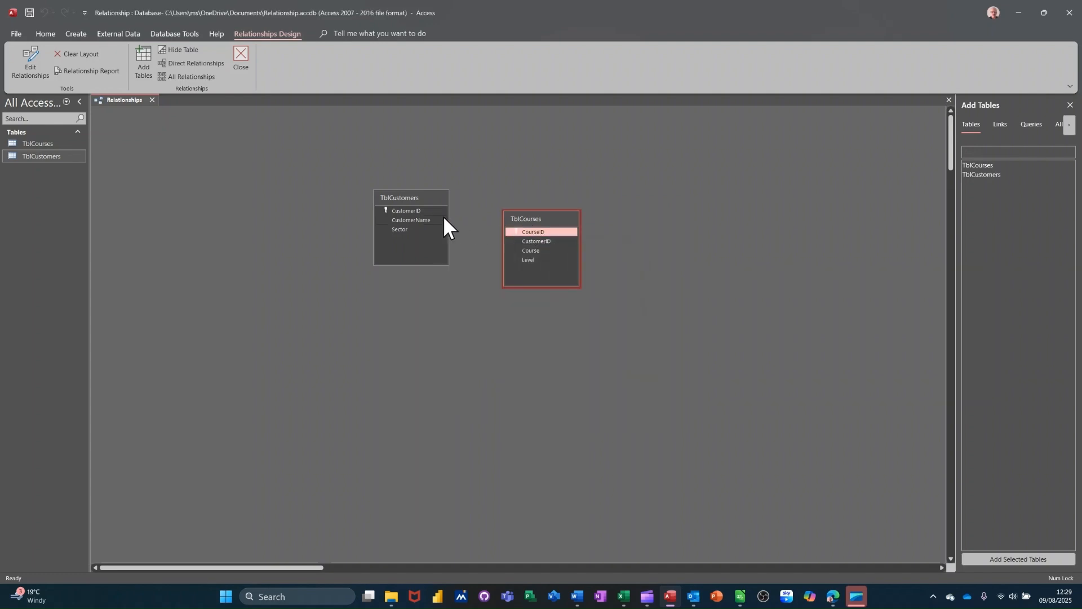
left_click_drag(407, 210, 529, 231)
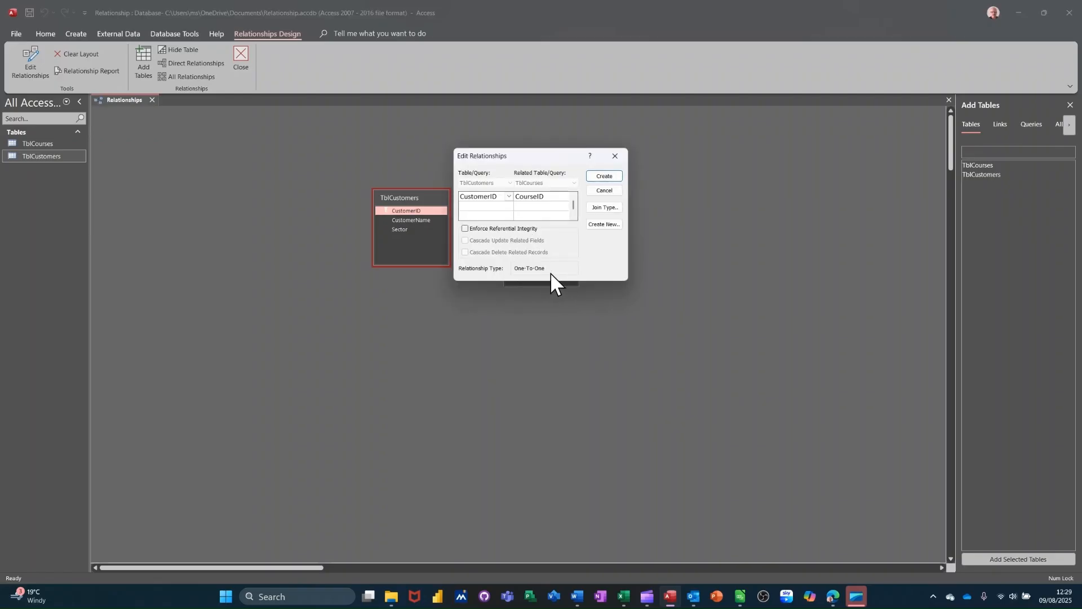
left_click(599, 178)
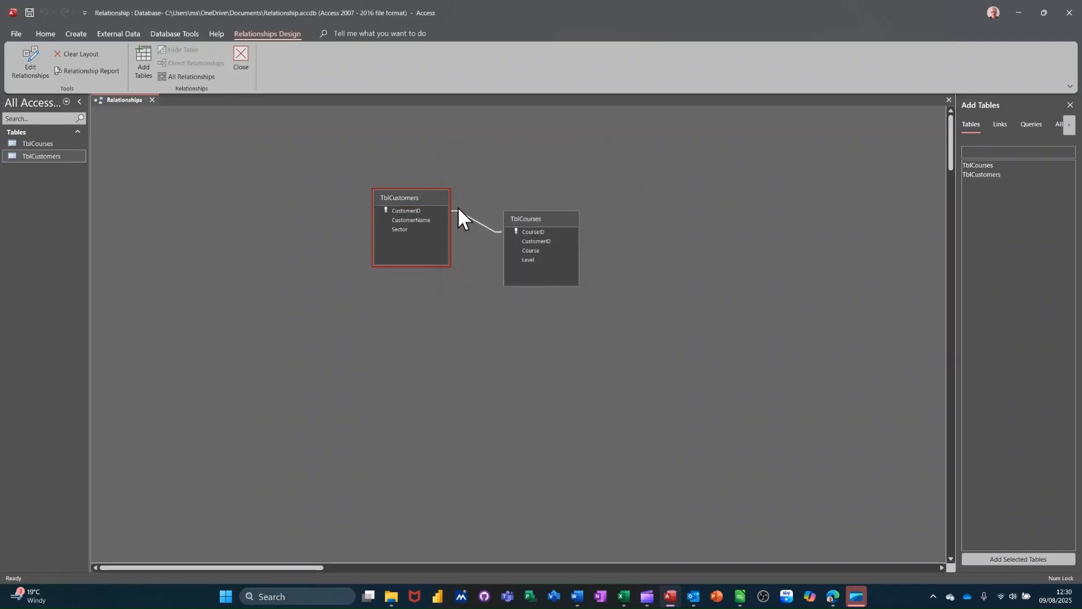
left_click_drag(547, 219, 546, 200)
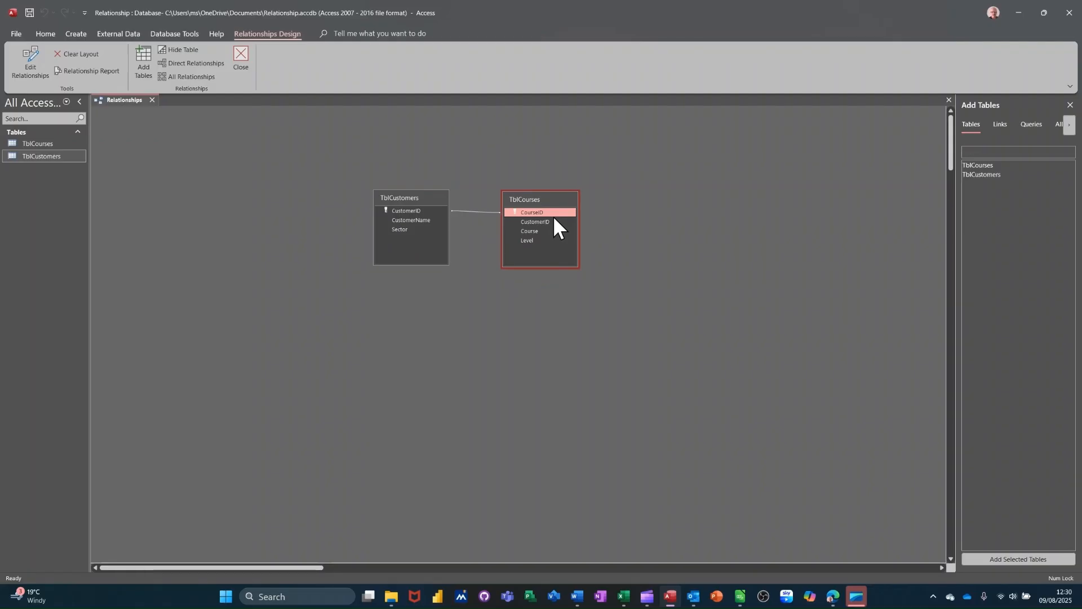
Delete the relationship that links CustomerID to CourseID
left_click(470, 212)
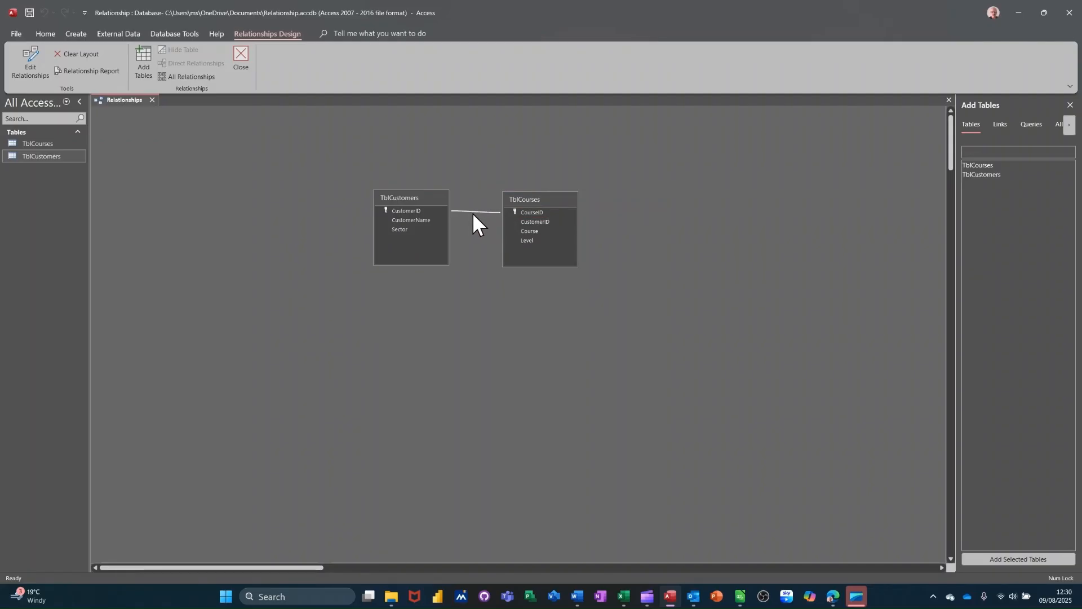
key("Delete")
left_click(564, 319)
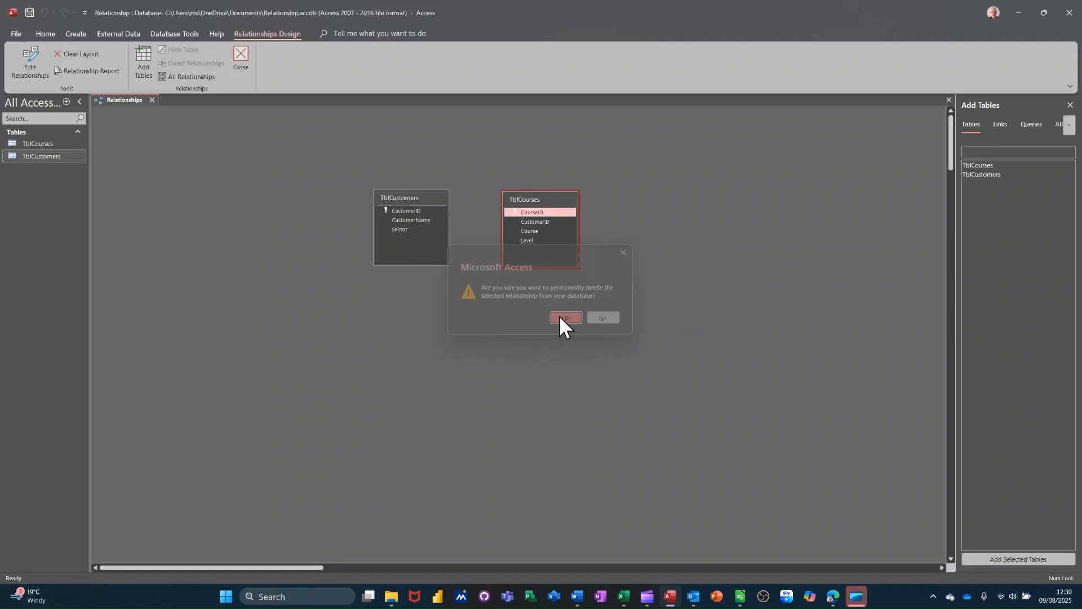
Relate CustomerID in TblCustomers to CustomerID in TblCourses with referential integrity enforced, and move TblCourses slightly lower
left_click_drag(400, 212, 545, 224)
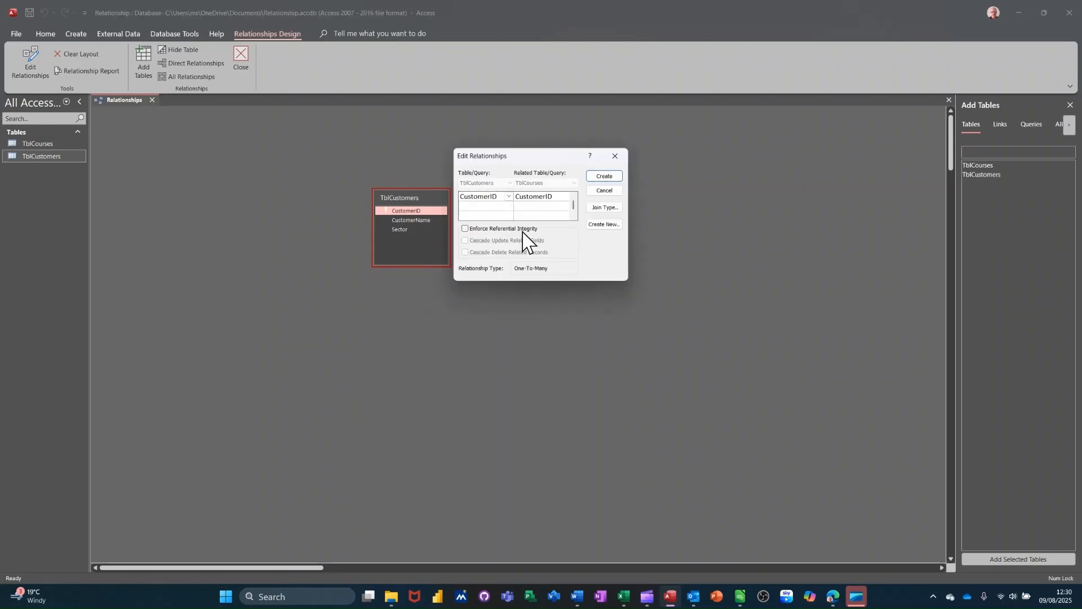
left_click(465, 228)
left_click(601, 176)
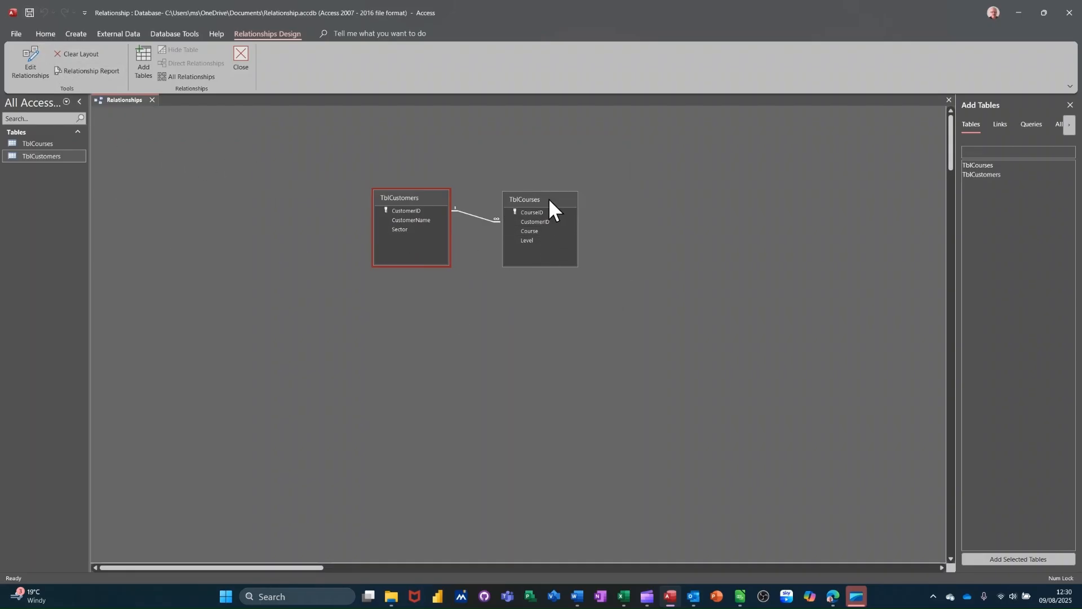
left_click_drag(549, 198, 537, 228)
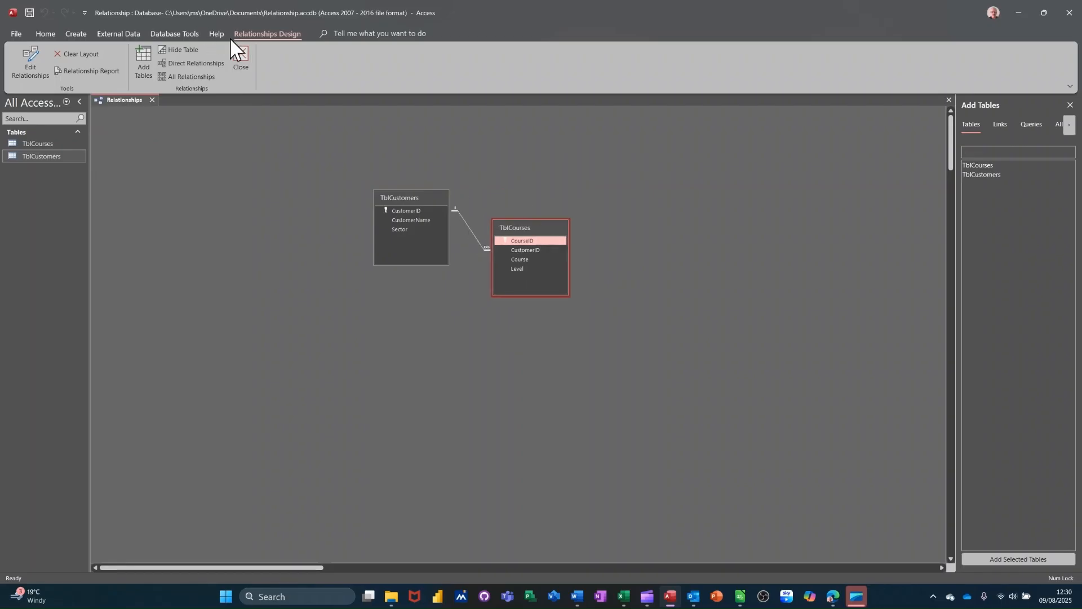
Close the relationships layout and save its changes
left_click(241, 59)
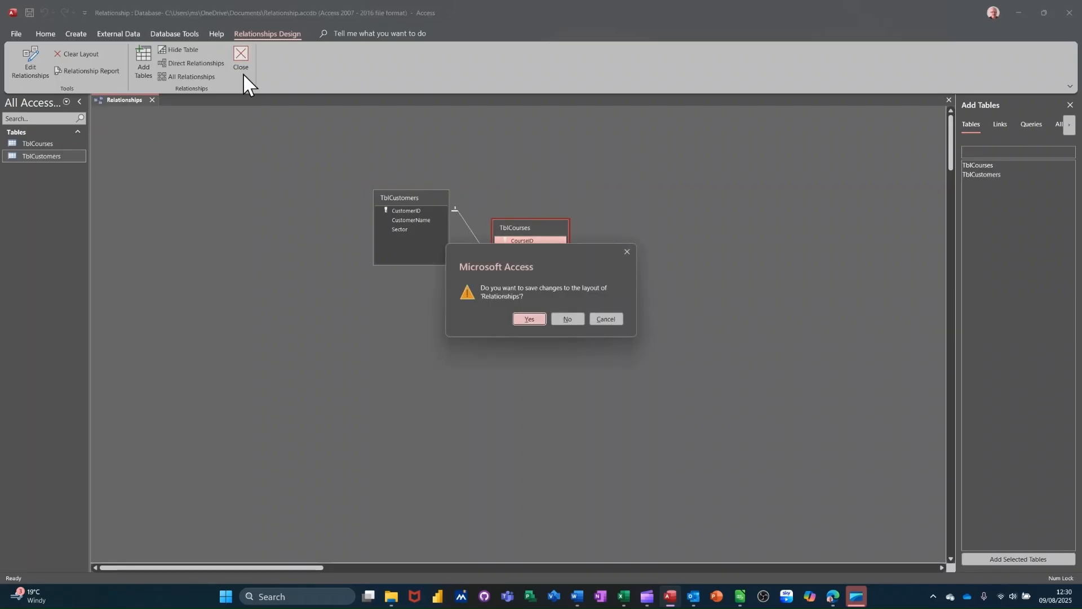
left_click(520, 319)
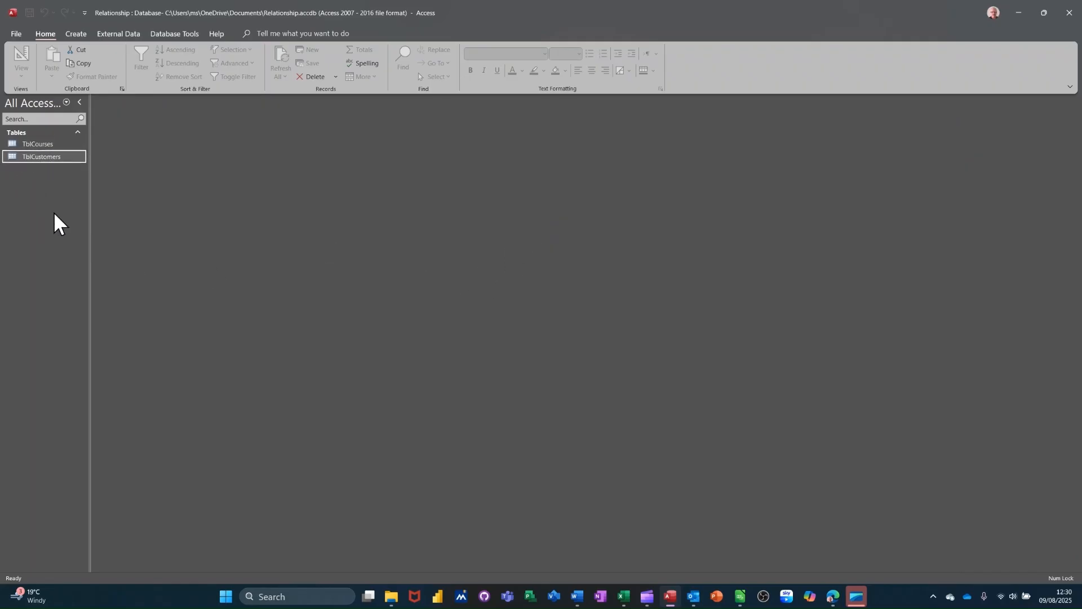
Create a new query in design view and add TblCourses and TblCustomers to it
left_click(77, 35)
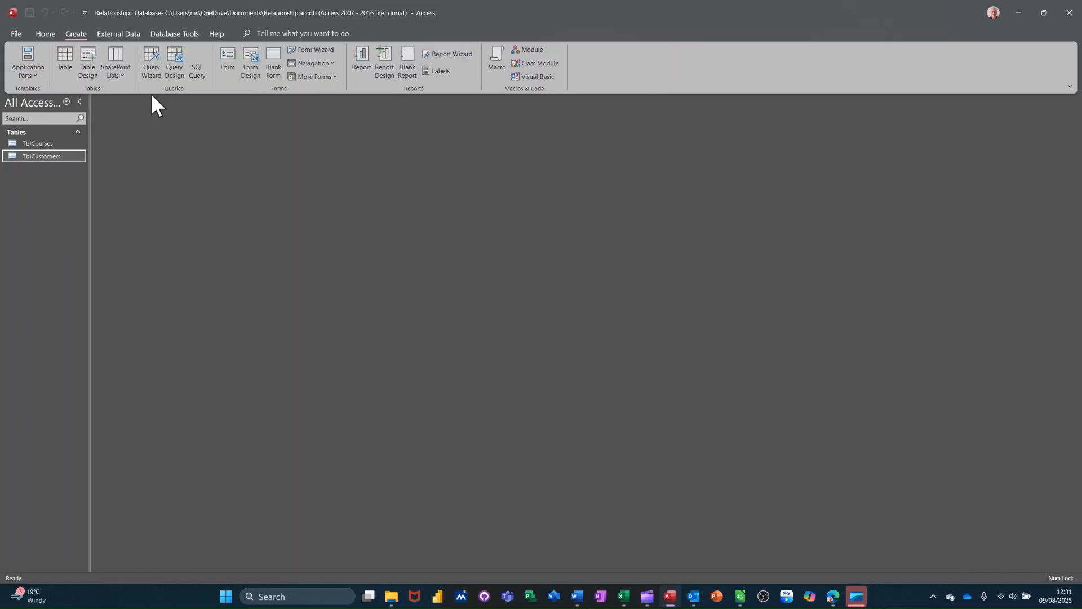
left_click(175, 62)
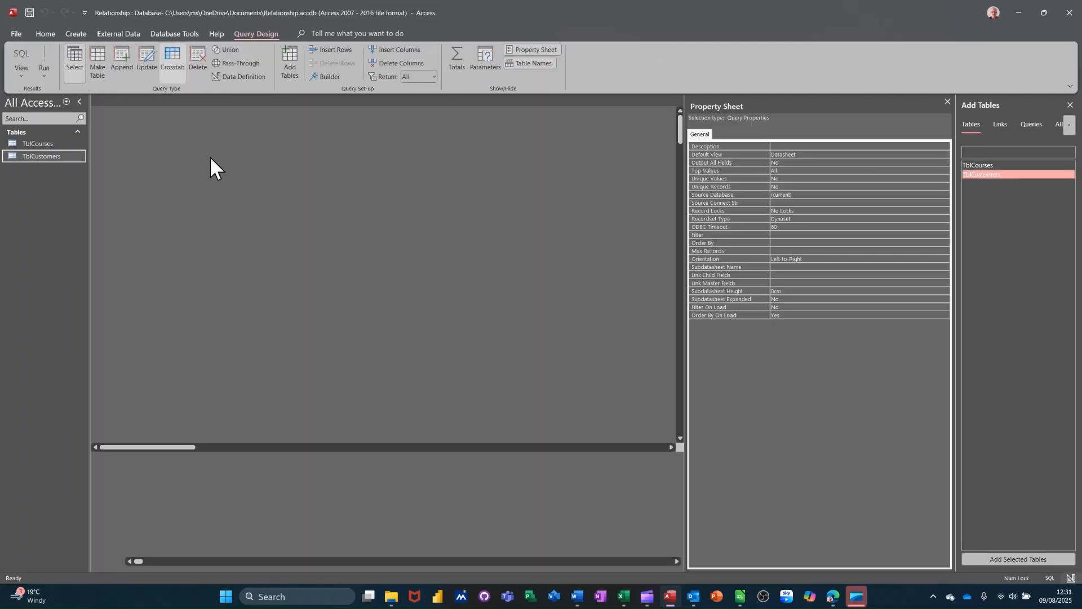
left_click_drag(35, 144, 199, 158)
left_click_drag(43, 159, 314, 304)
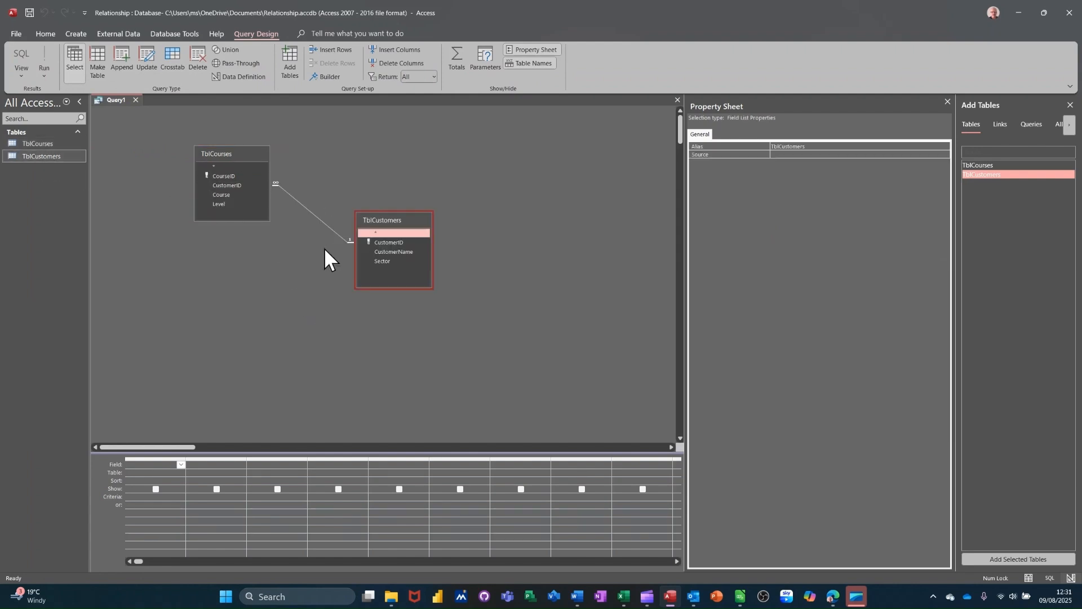
Rearrange TblCourses and TblCustomers beside each other in the query design, and close the query without saving it
left_click_drag(397, 219, 384, 124)
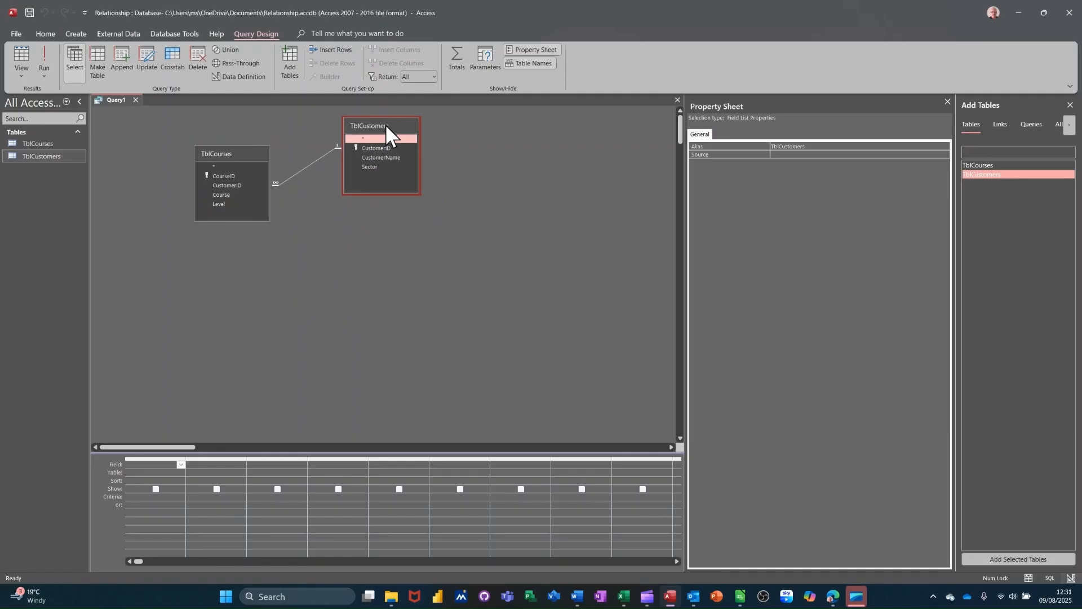
left_click_drag(232, 157, 251, 179)
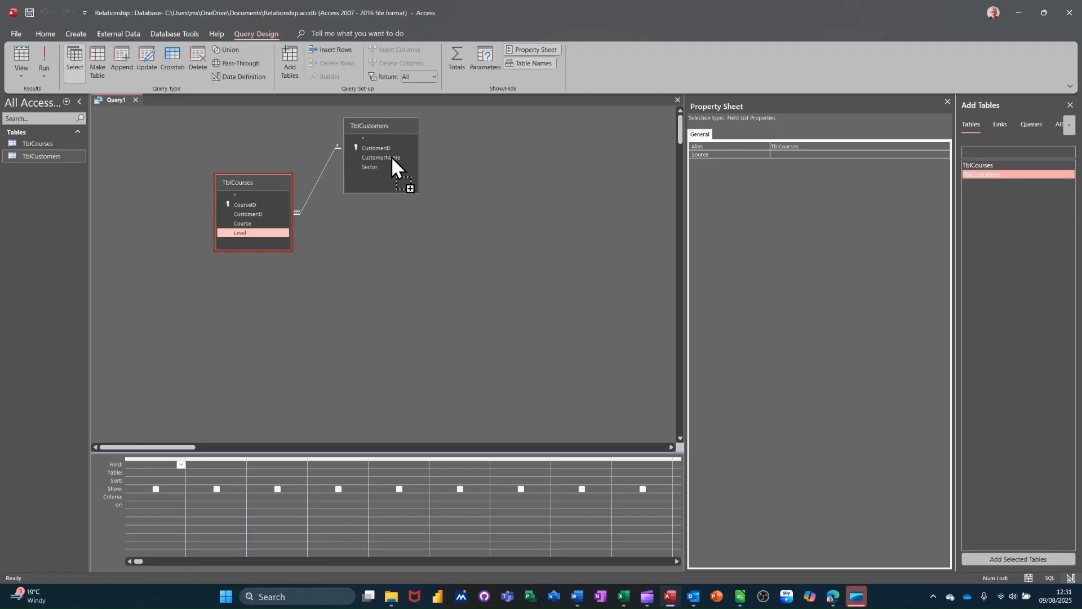
left_click(393, 186)
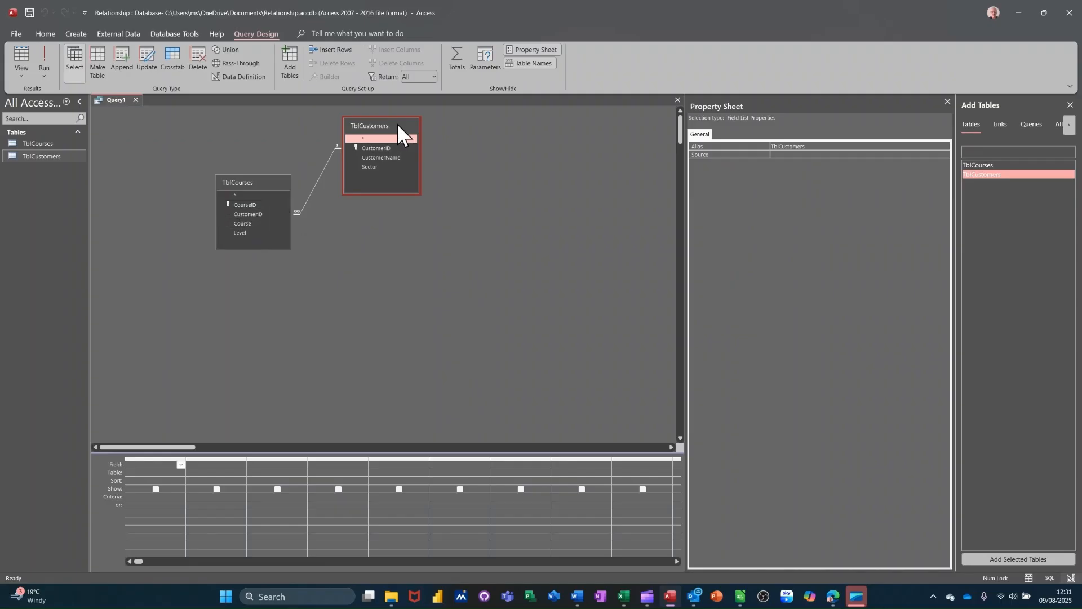
left_click_drag(393, 123, 429, 164)
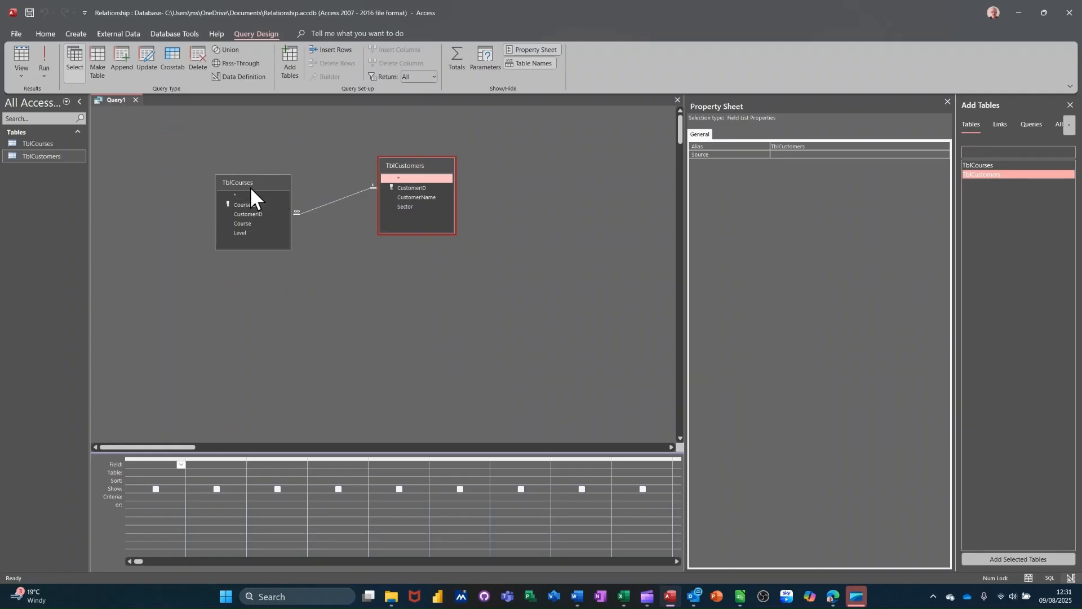
mouse_move(248, 185)
left_mouse_down()
mouse_move(244, 164)
mouse_move(244, 176)
left_mouse_up()
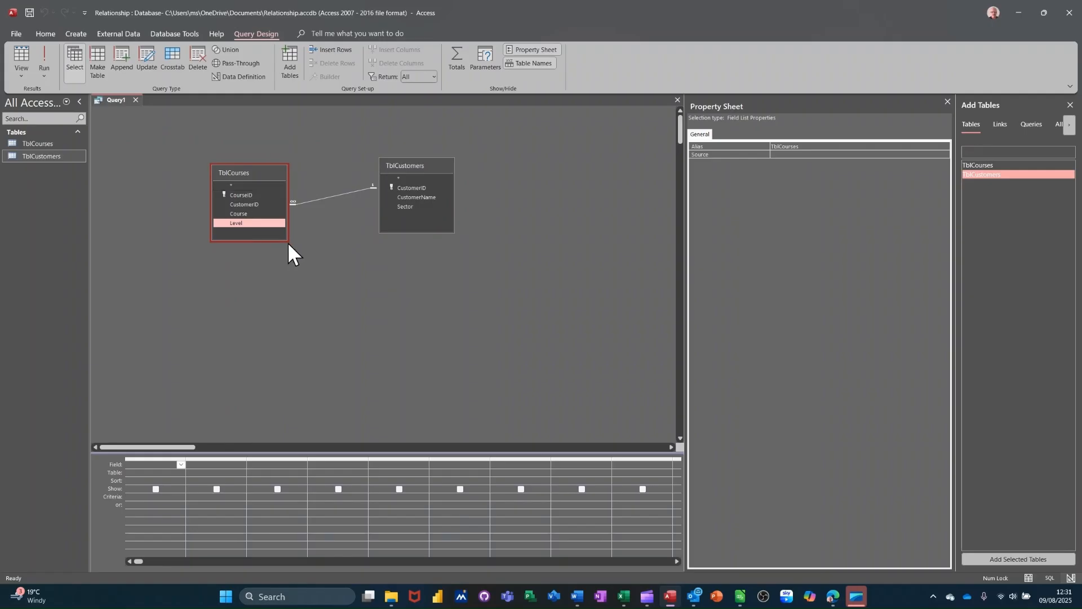
left_click_drag(418, 161, 374, 152)
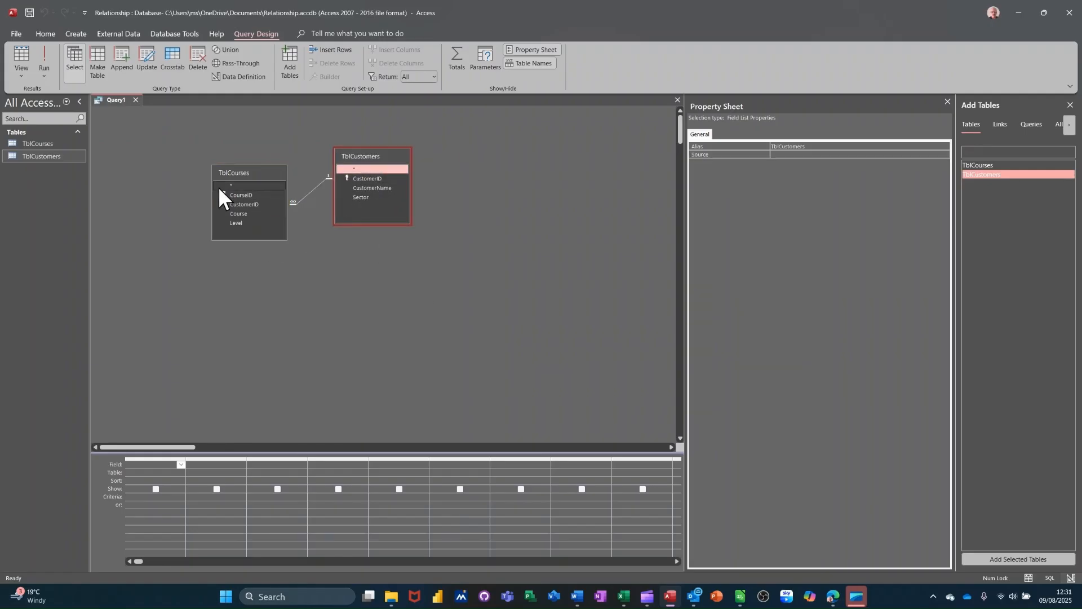
left_click(136, 100)
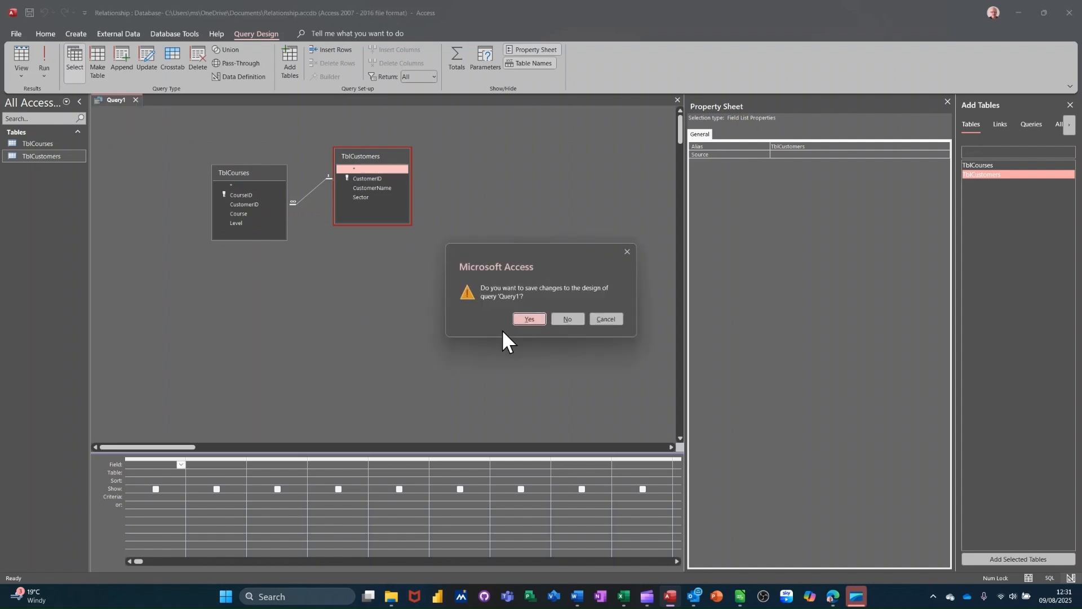
left_click(567, 319)
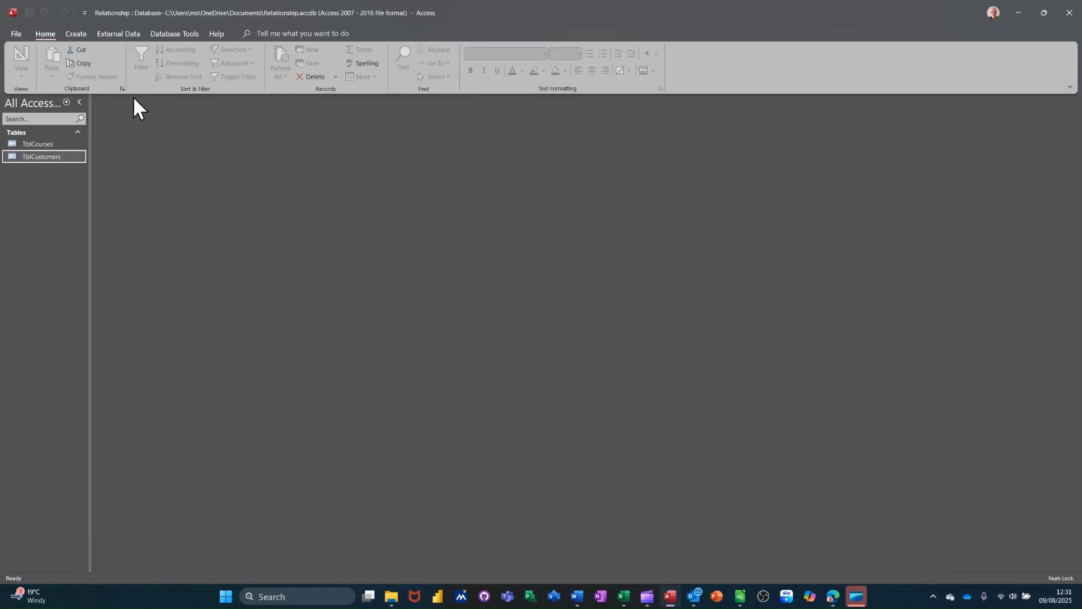
Open the relationships layout and reposition TblCustomers and TblCourses side by side with a short join line
left_click(157, 34)
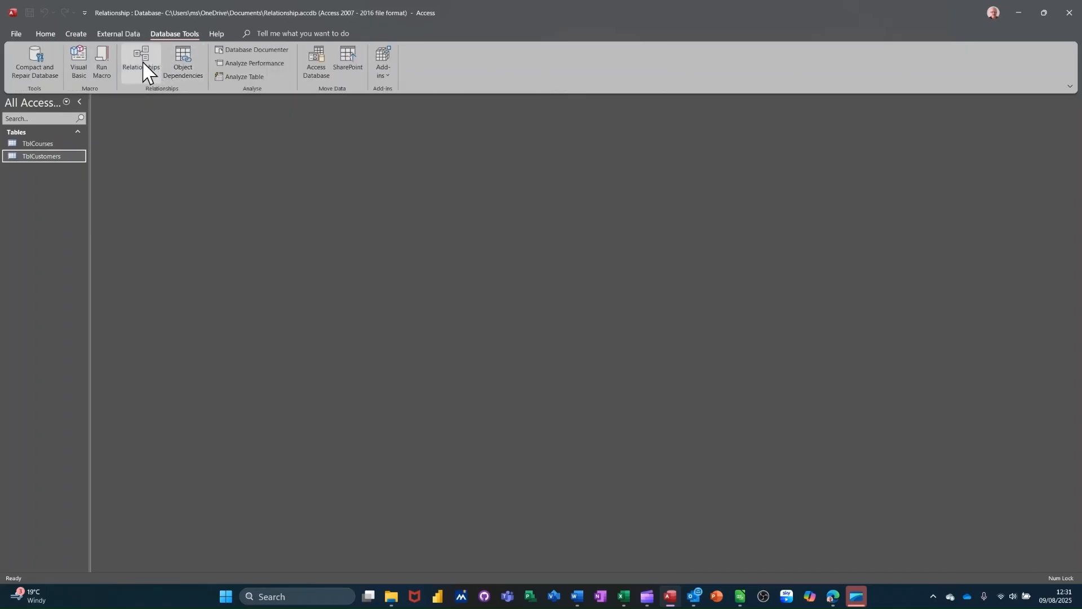
left_click(145, 69)
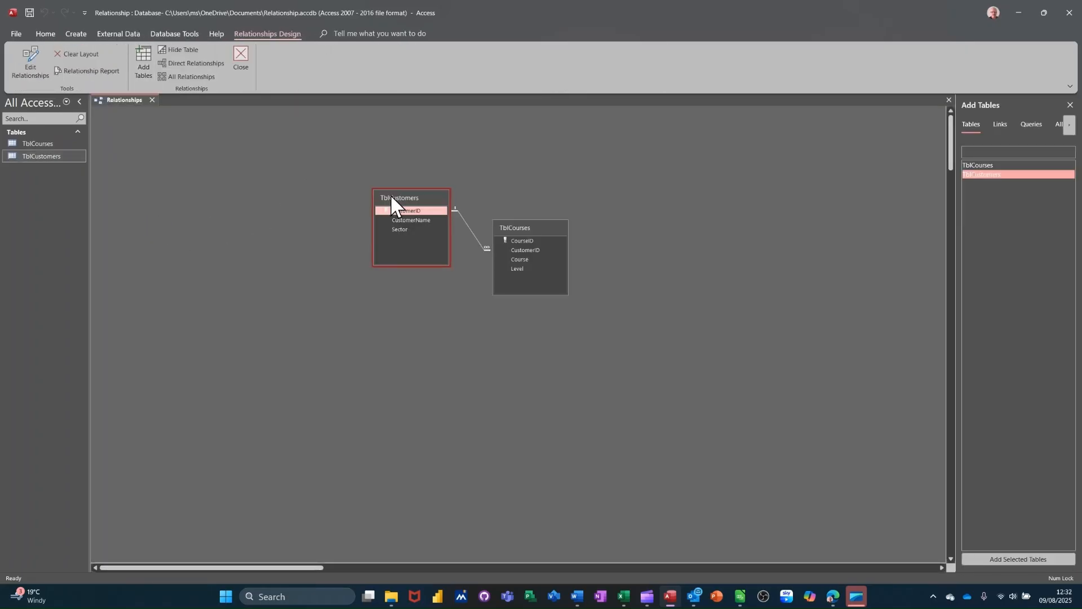
left_click_drag(390, 193, 364, 191)
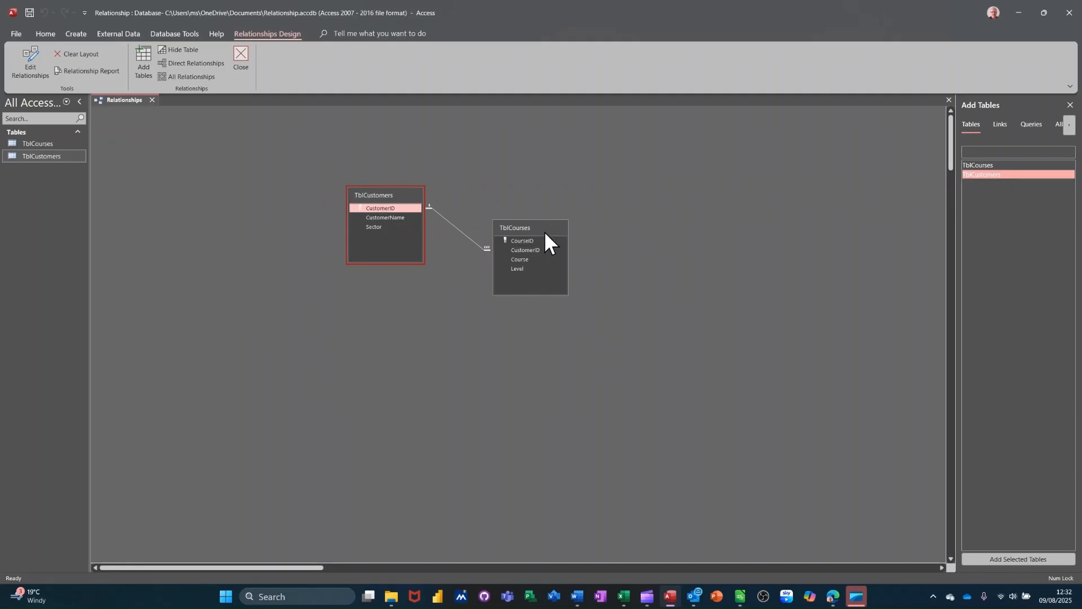
left_click_drag(536, 229, 611, 180)
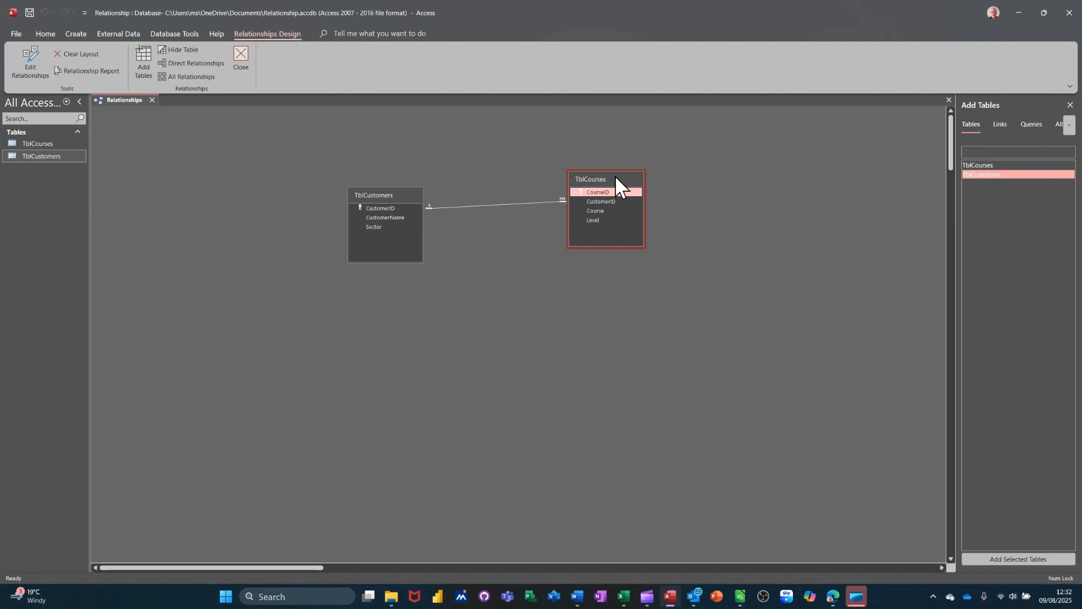
left_click_drag(615, 176, 528, 210)
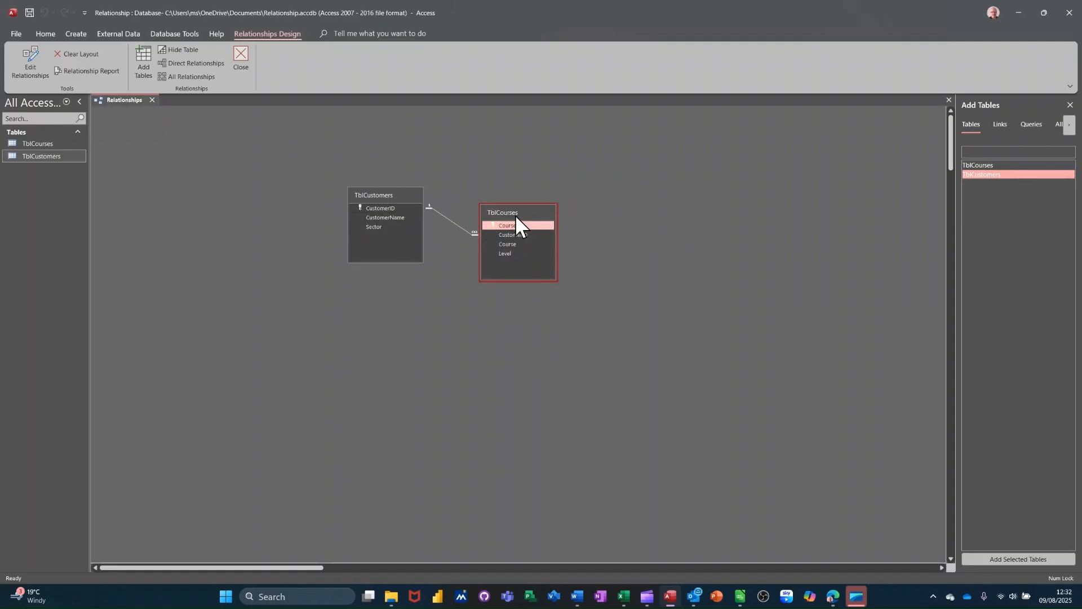
mouse_move(512, 211)
left_mouse_down()
mouse_move(521, 203)
mouse_move(494, 204)
left_mouse_up()
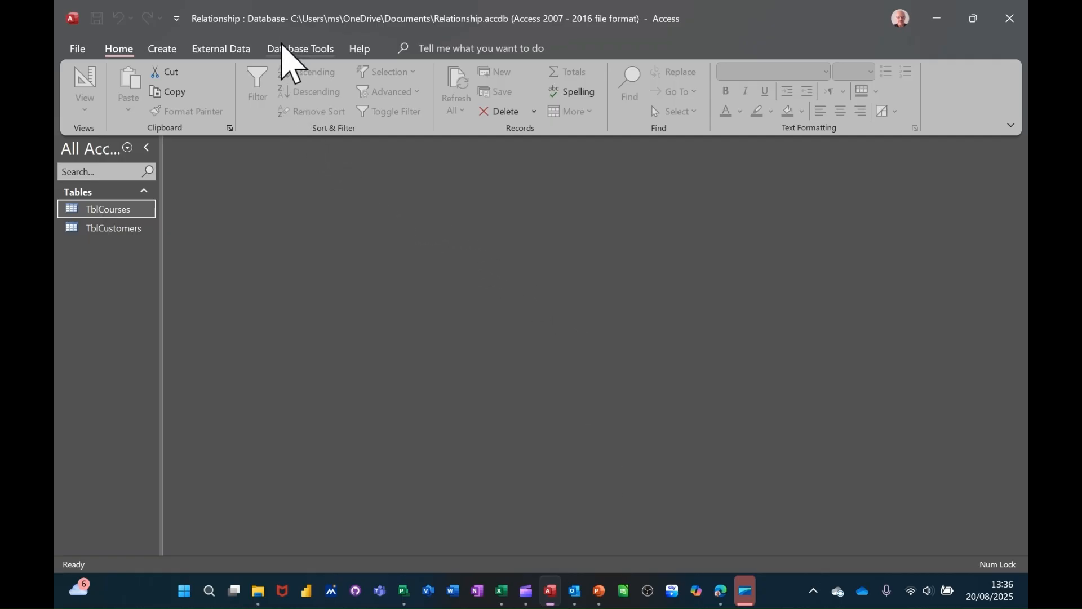
Move TblCustomers and TblCourses up and to the left in the relationships layout, and close it with the changes saved
left_click(287, 49)
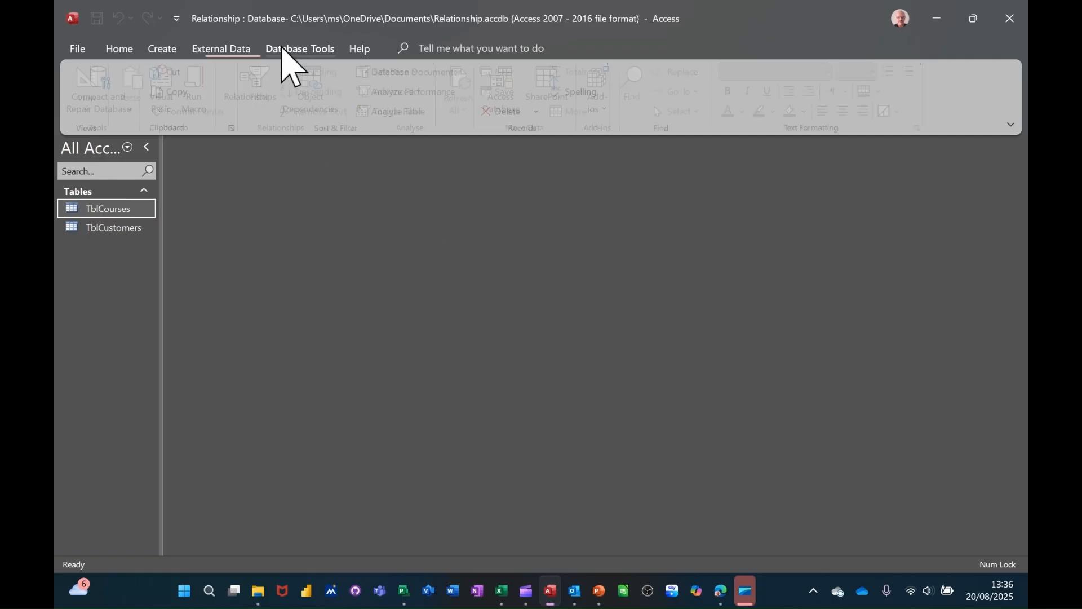
left_click(252, 91)
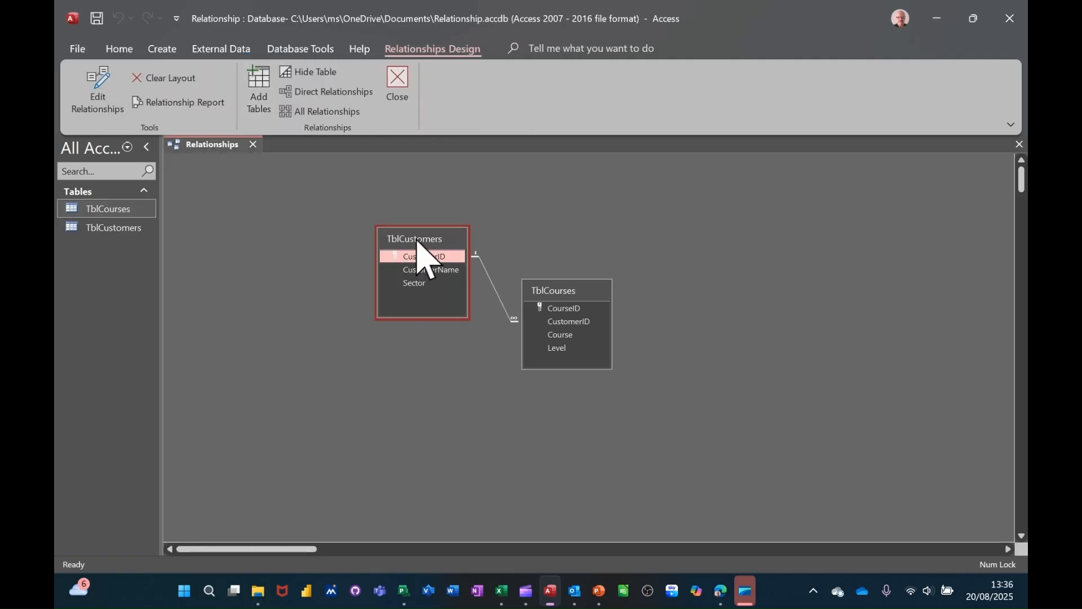
left_click_drag(424, 246, 357, 221)
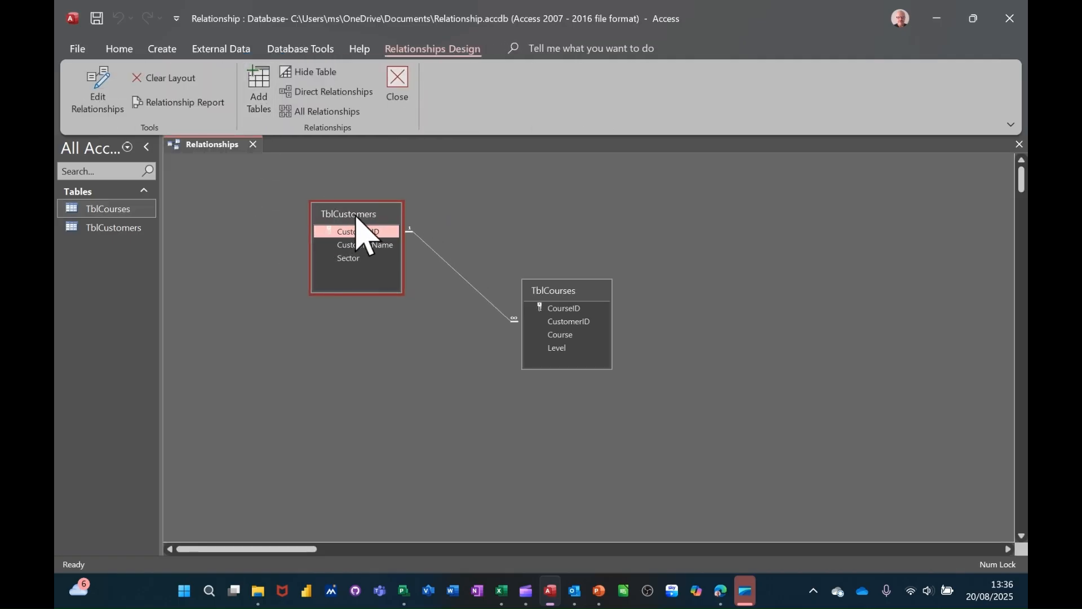
left_click_drag(560, 295, 494, 258)
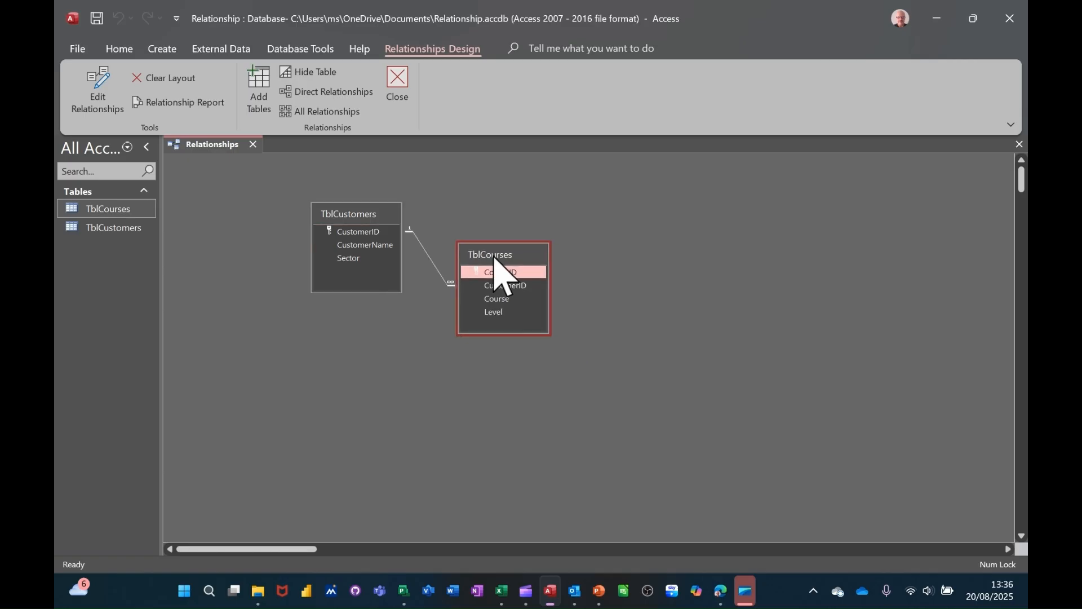
left_click(405, 86)
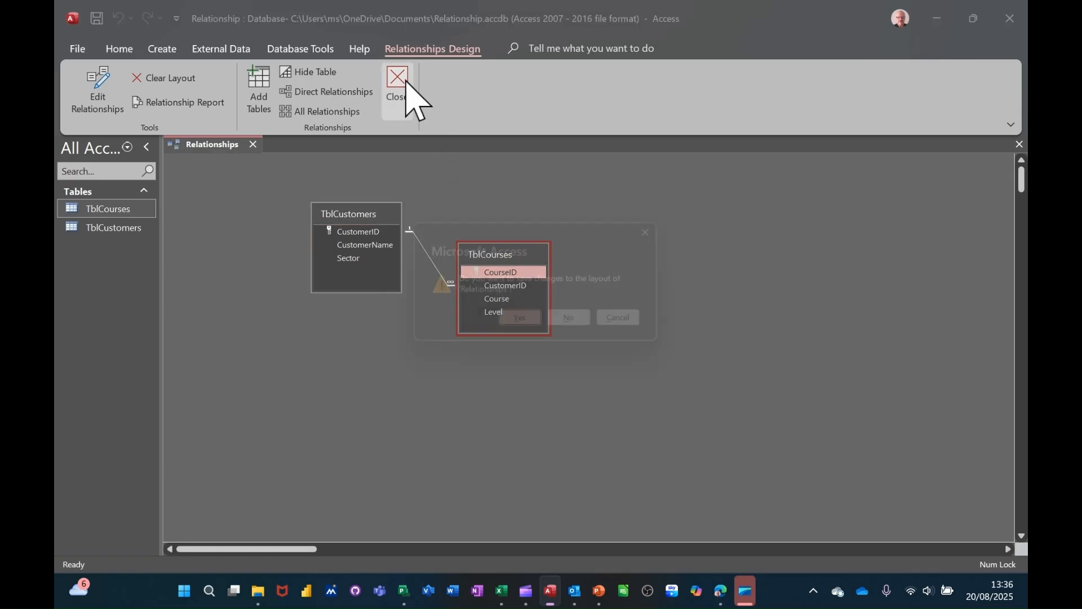
left_click(530, 330)
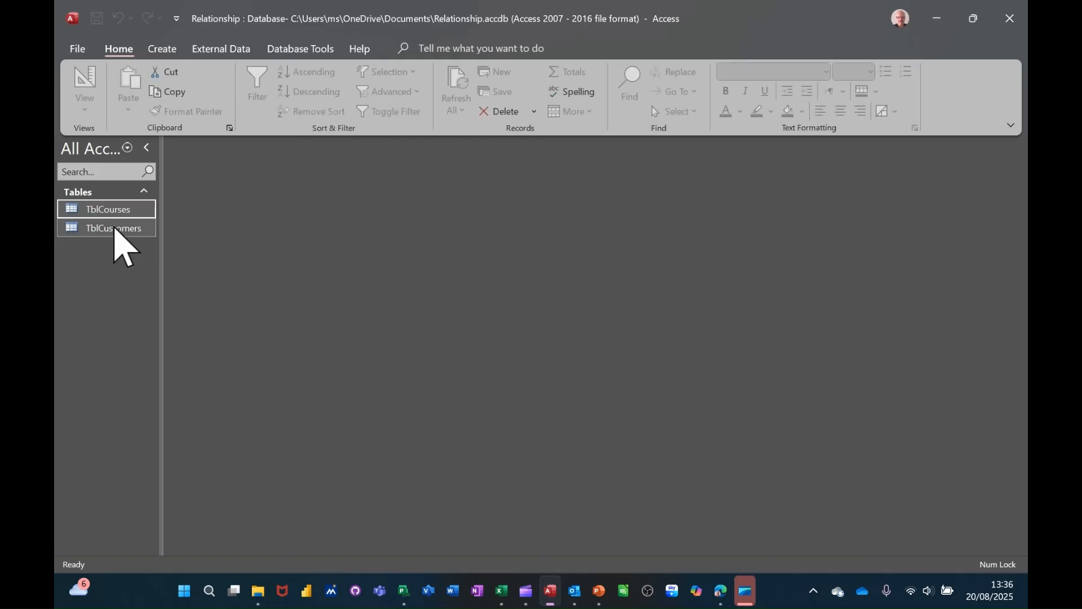
Open TblCustomers, go to the first record's Sector field, and switch the table to design view
double_click(114, 229)
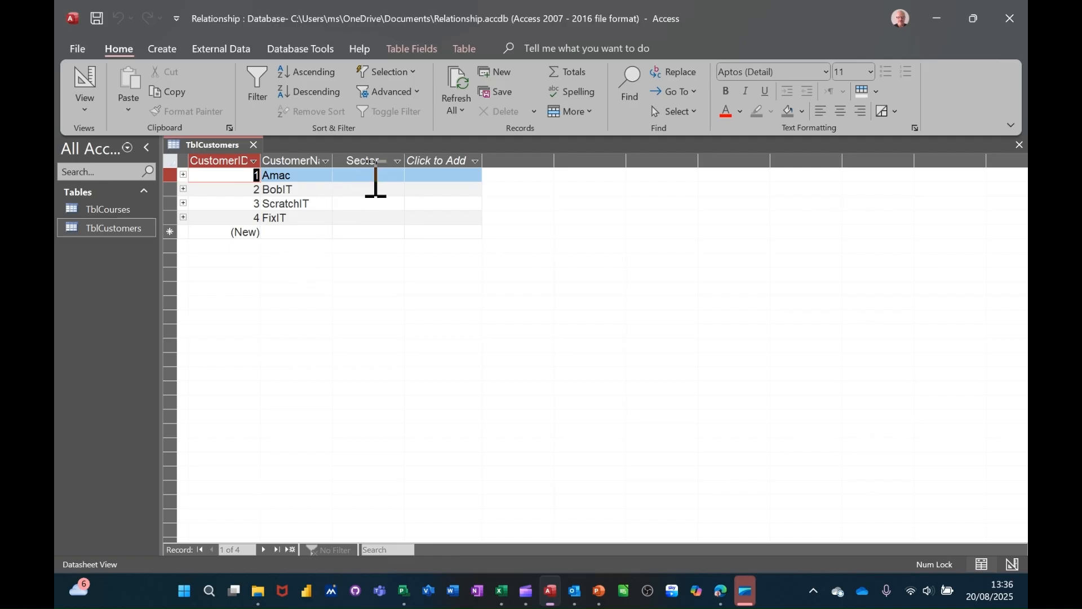
left_click(366, 178)
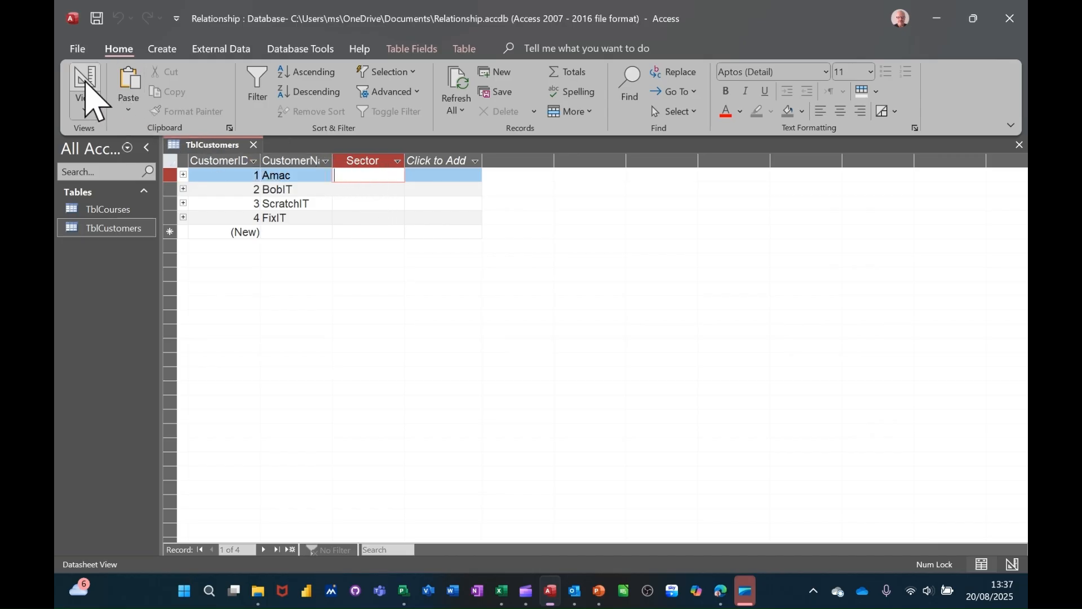
left_click(79, 84)
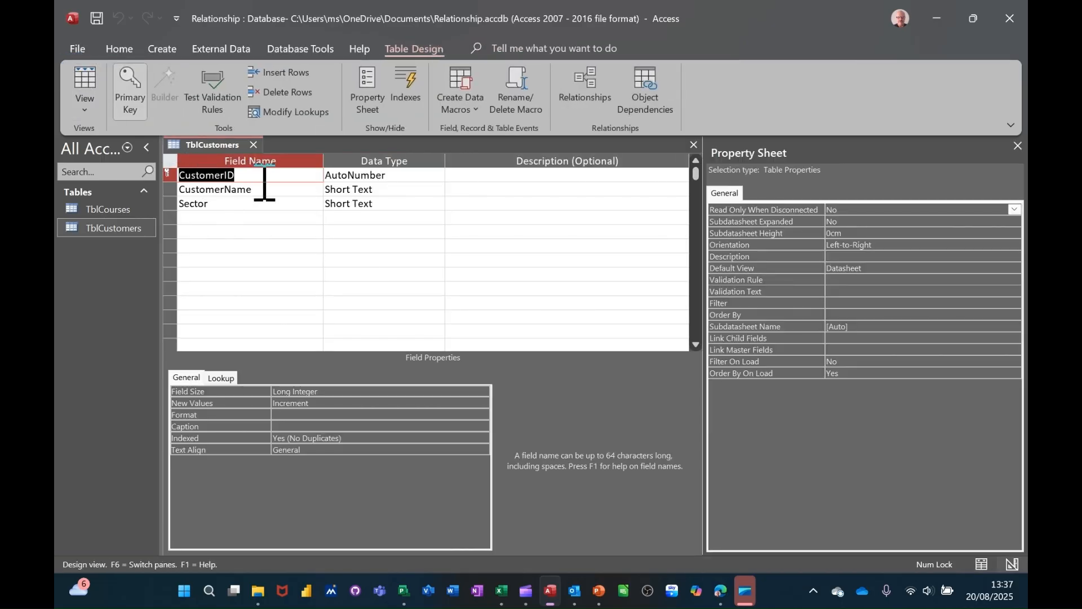
Set the Sector field's lookup display control to Combo Box, closing the property sheet to make room
left_click(260, 202)
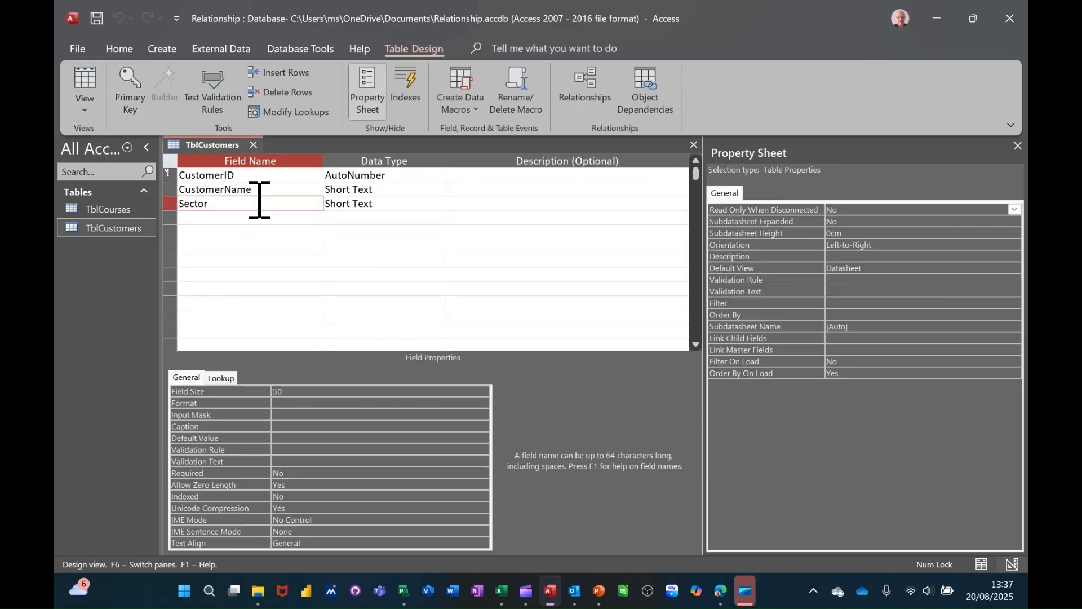
left_click(222, 378)
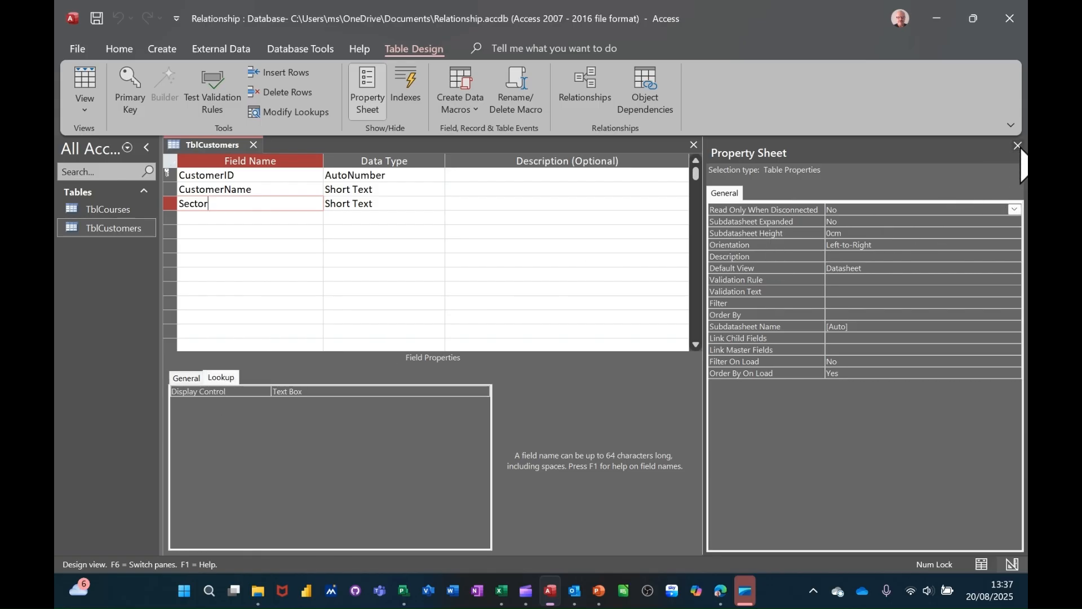
left_click(1018, 145)
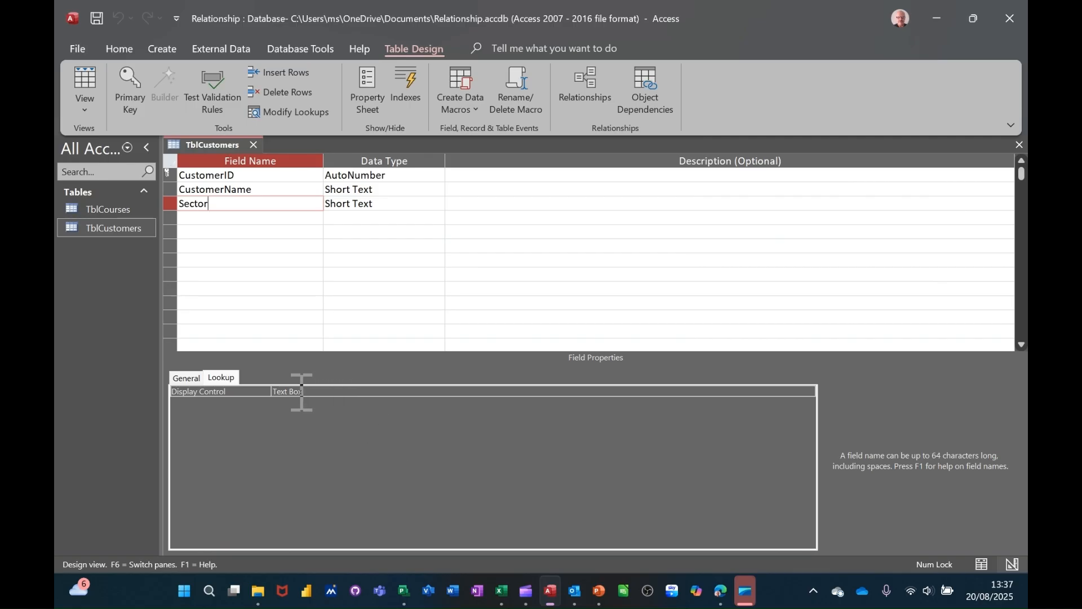
left_click(784, 392)
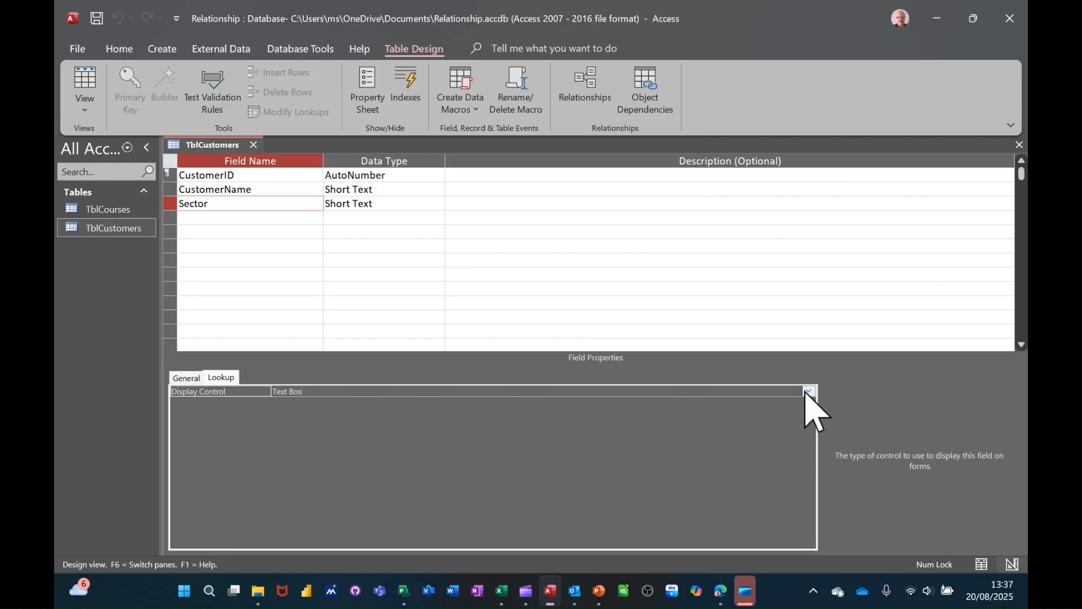
left_click(810, 391)
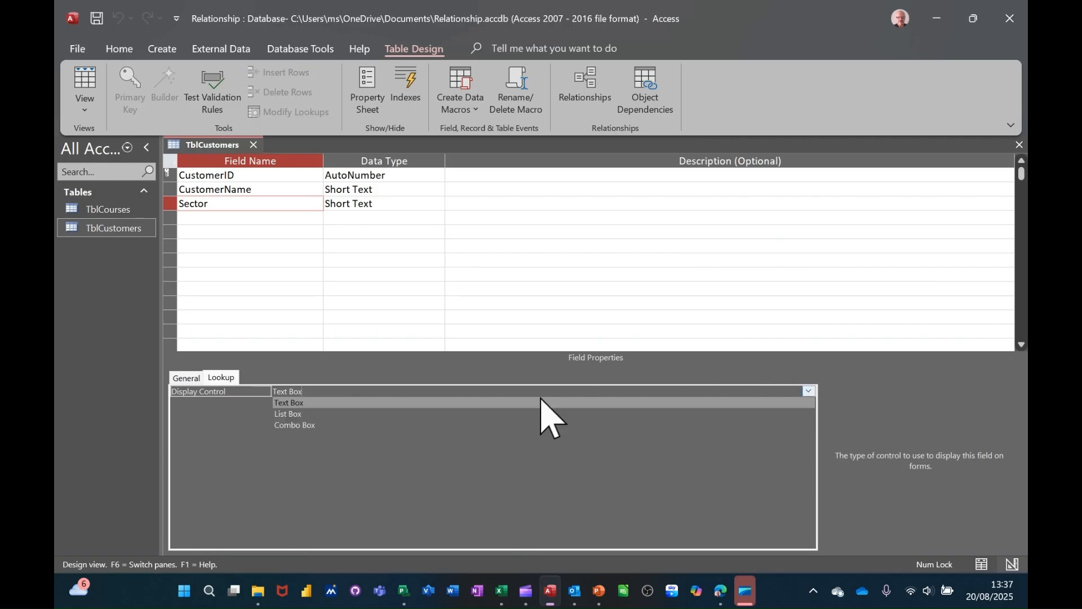
left_click(289, 426)
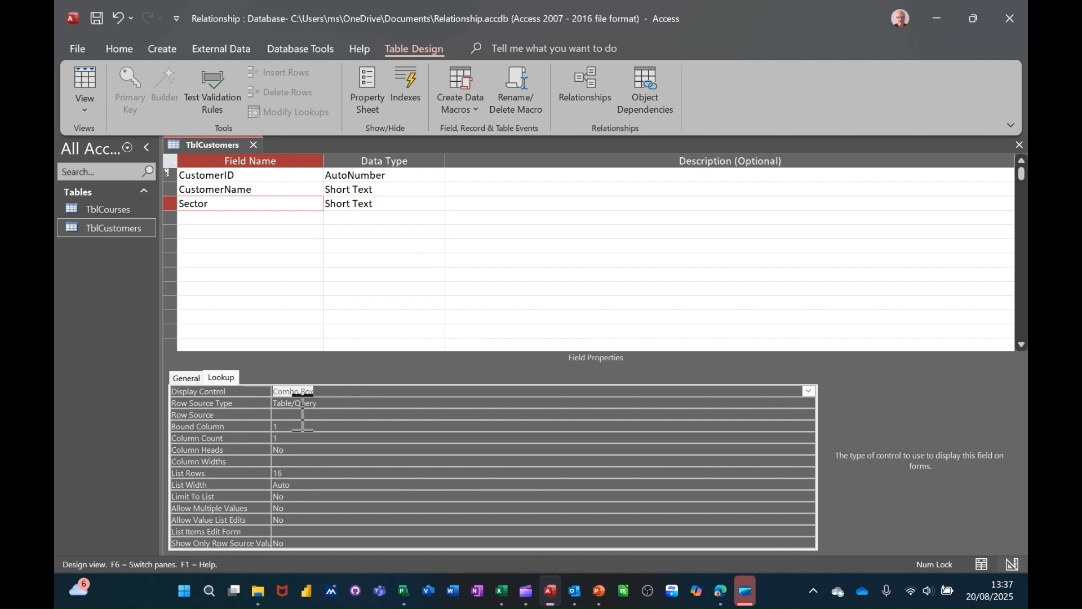
Set the Sector field's row source type to Value List with the entries IT, HR and :Training, and save TblCustomers
left_click(338, 404)
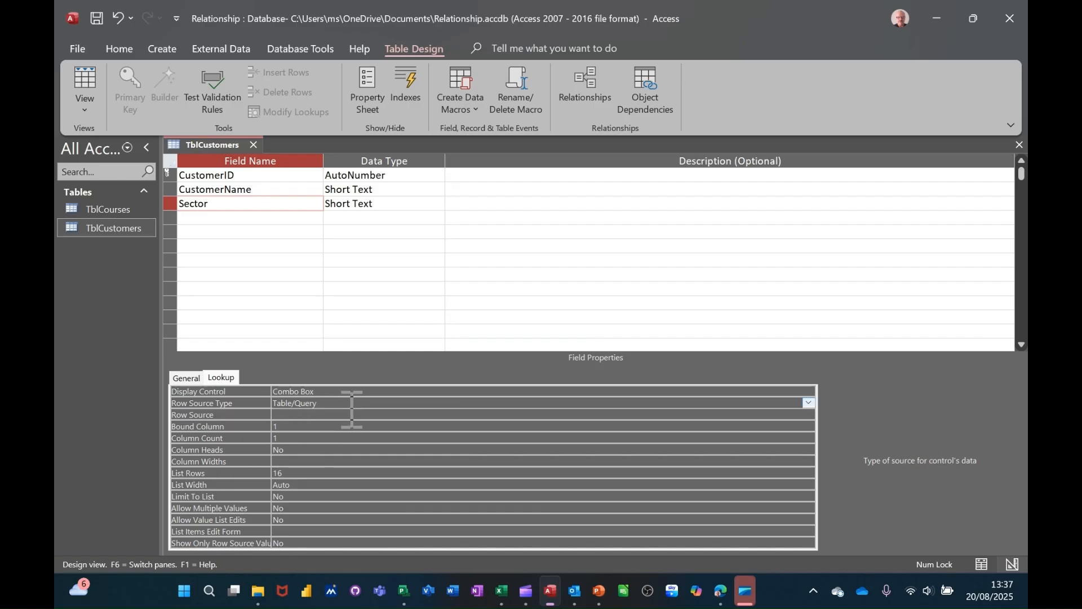
left_click(809, 404)
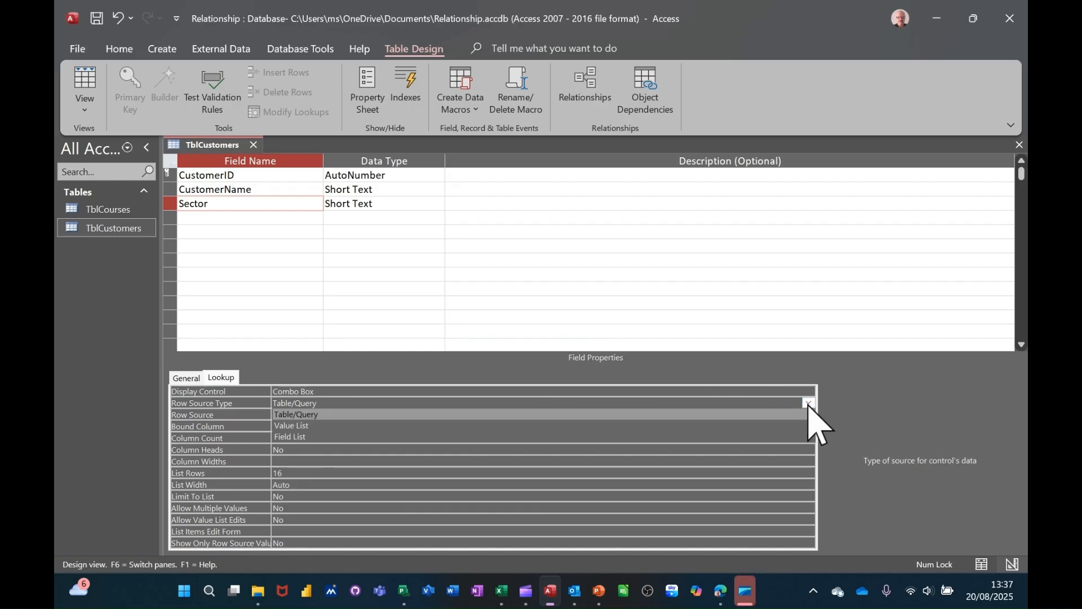
left_click(420, 427)
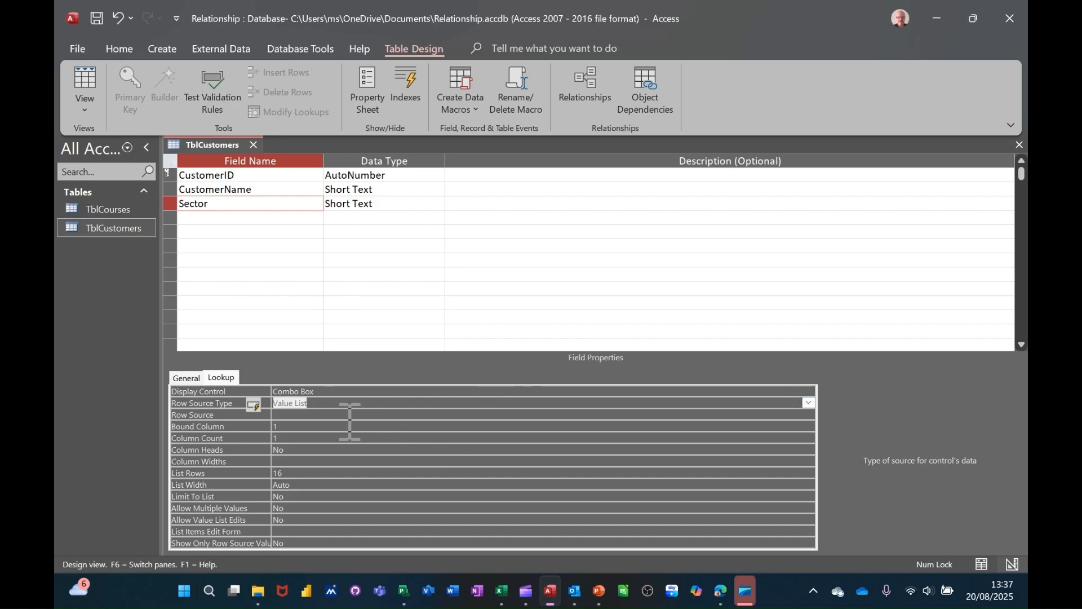
left_click(327, 415)
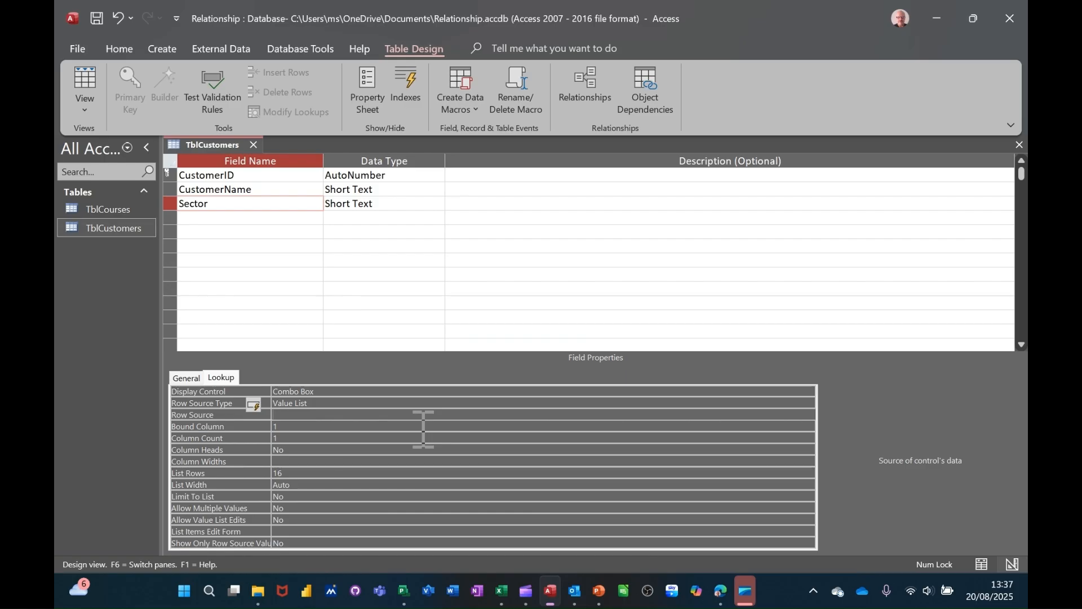
type("IT")
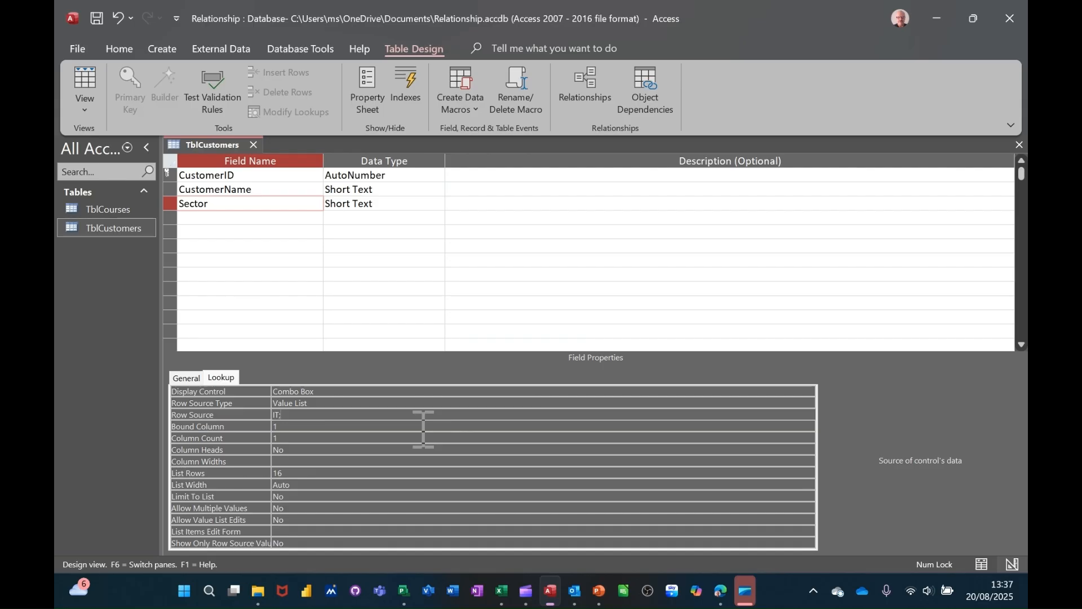
type(";HR;Training")
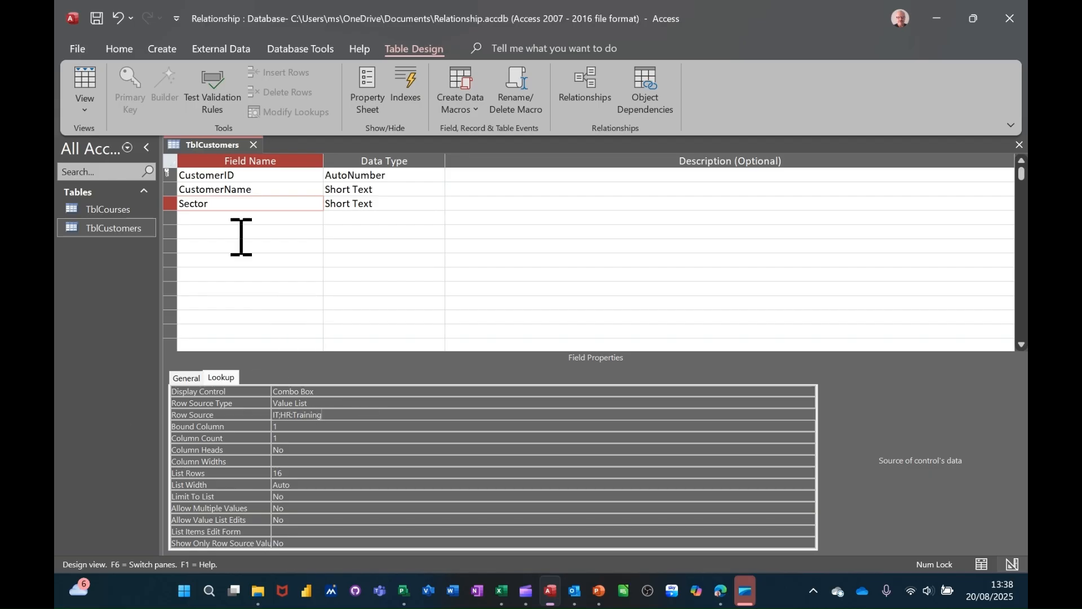
left_click(97, 19)
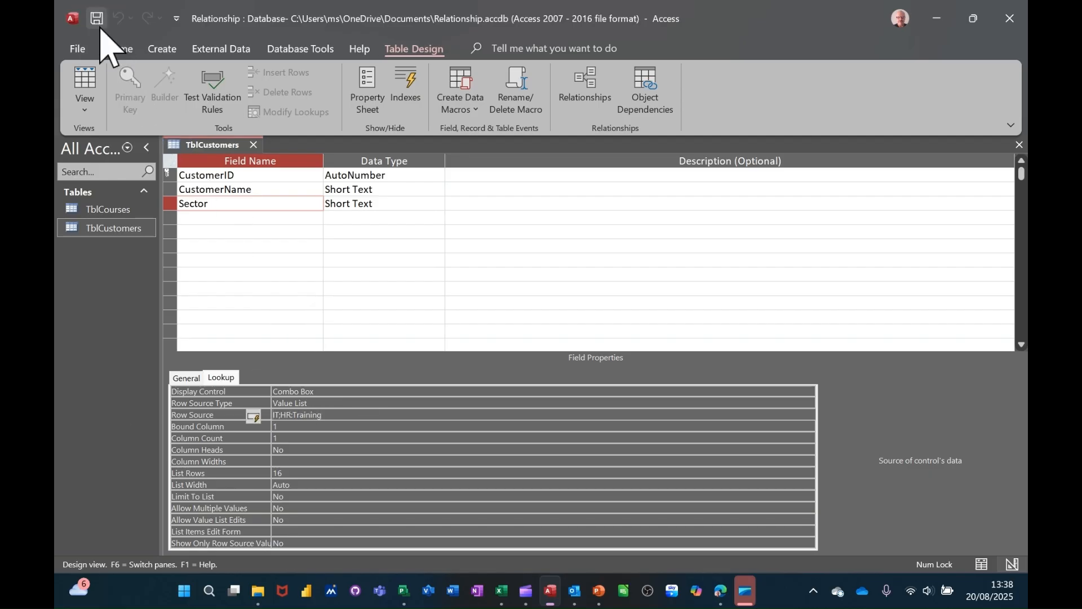
In the TblCustomers datasheet, choose HR as the Sector for Amac and :Training for BobIT
left_click(85, 90)
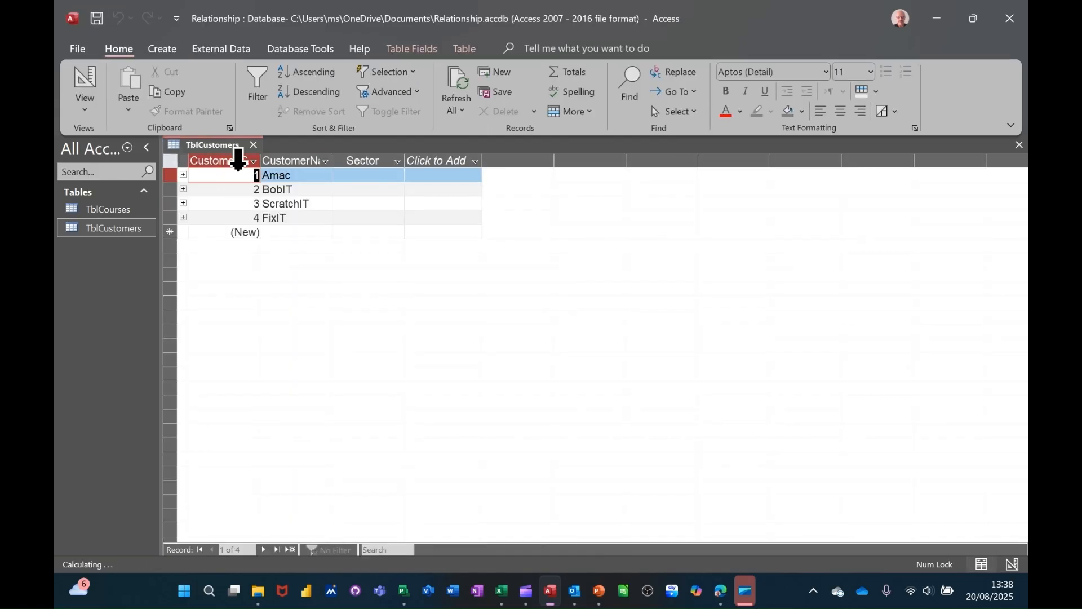
left_click(372, 177)
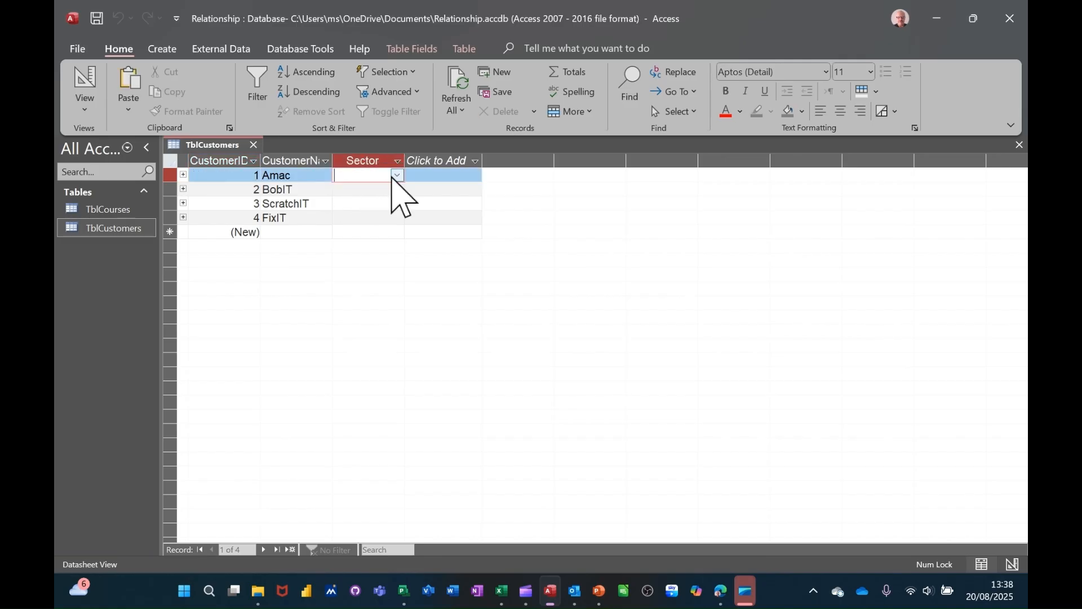
left_click(397, 177)
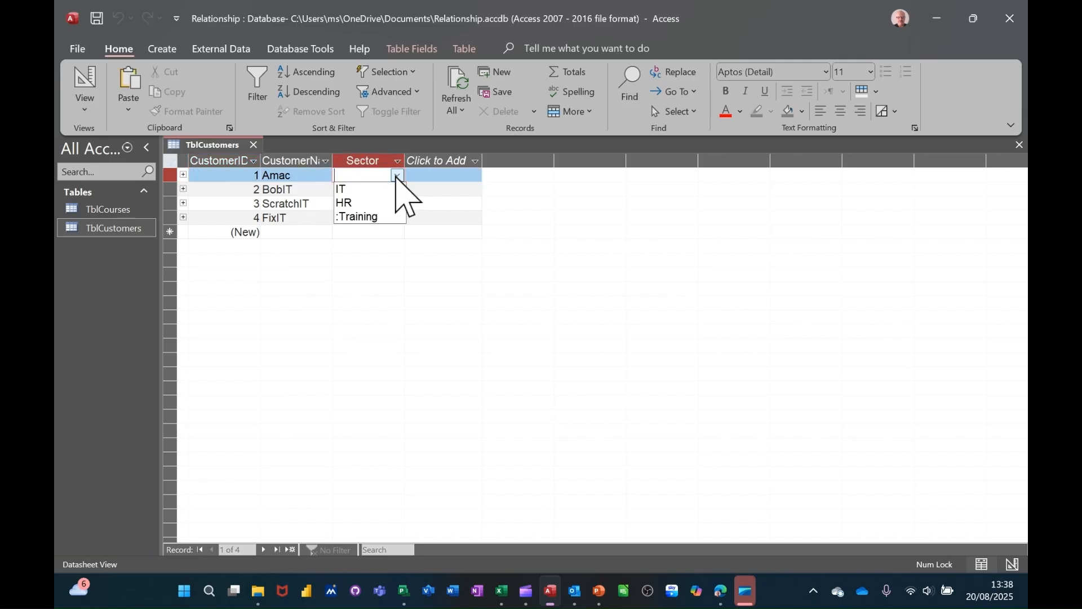
left_click(353, 203)
left_click(368, 193)
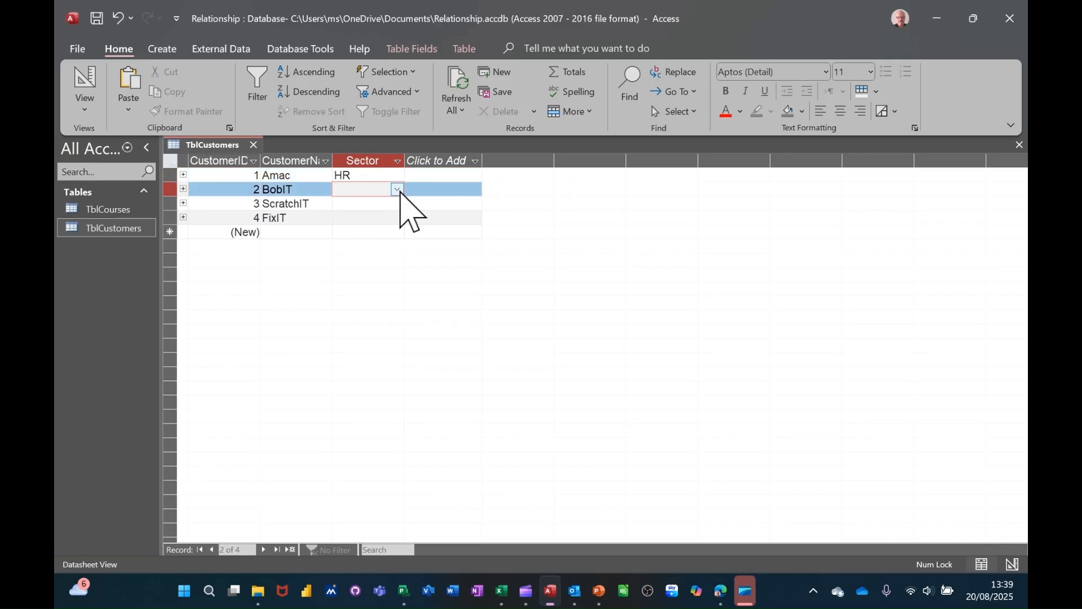
left_click(399, 191)
left_click(371, 230)
Set the Sector of both ScratchIT and FixIT to IT
left_click(363, 204)
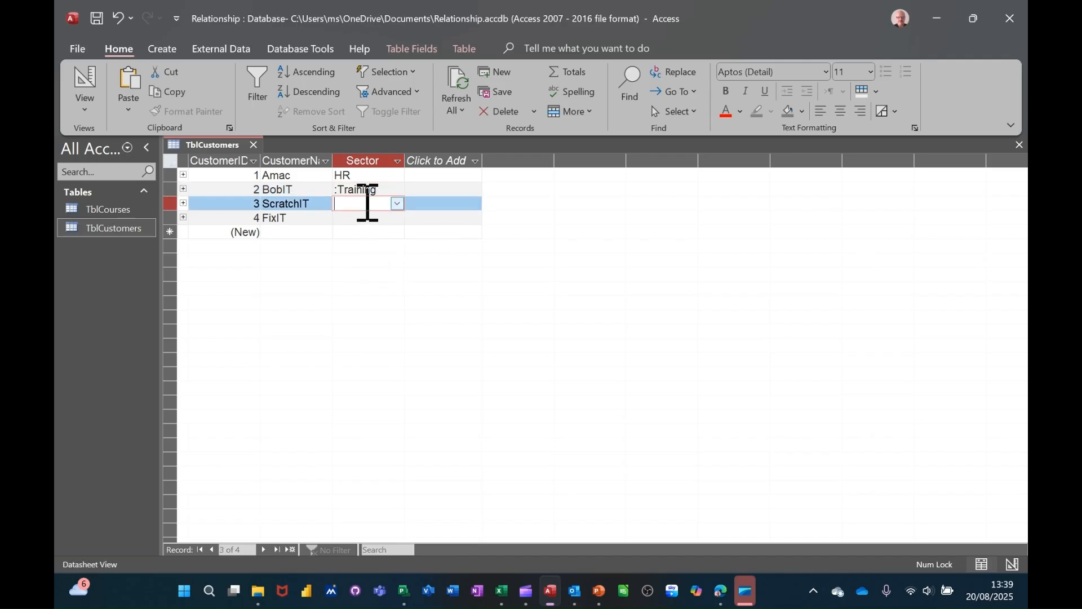
left_click(397, 204)
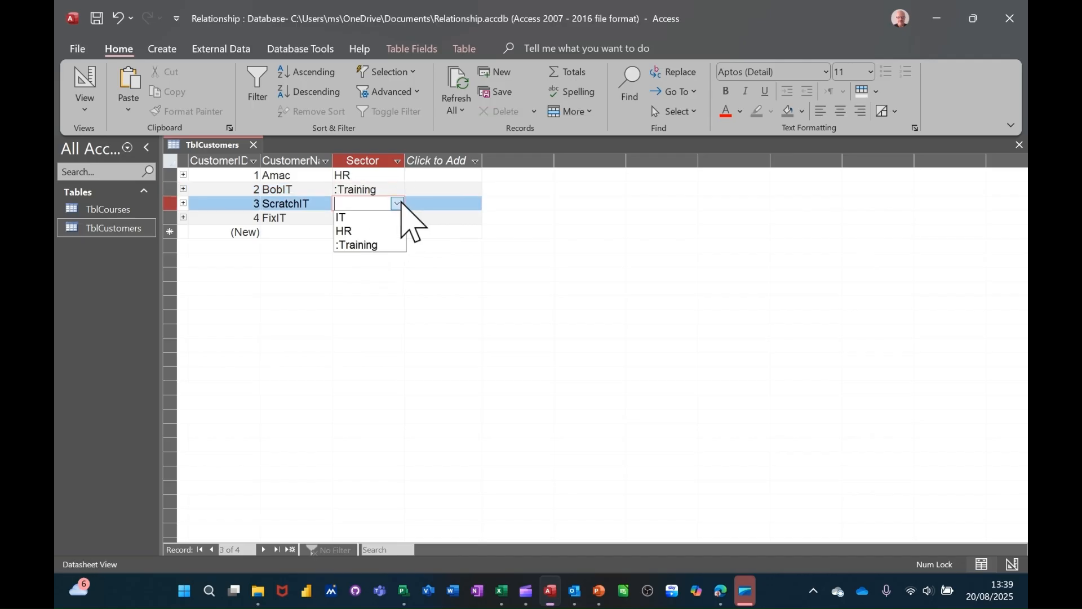
left_click(372, 218)
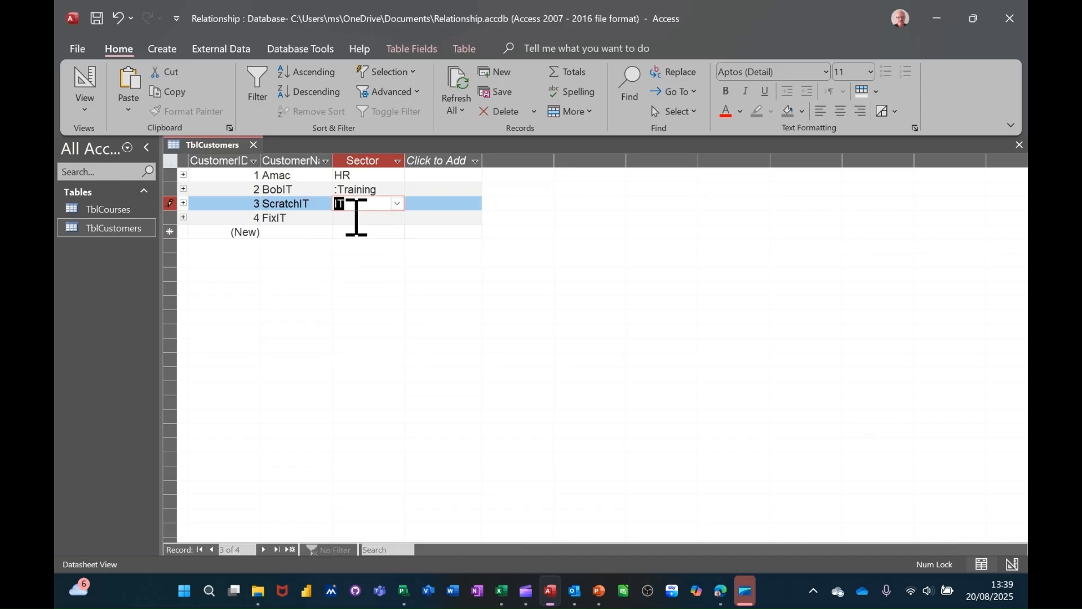
left_click(356, 217)
type("iT")
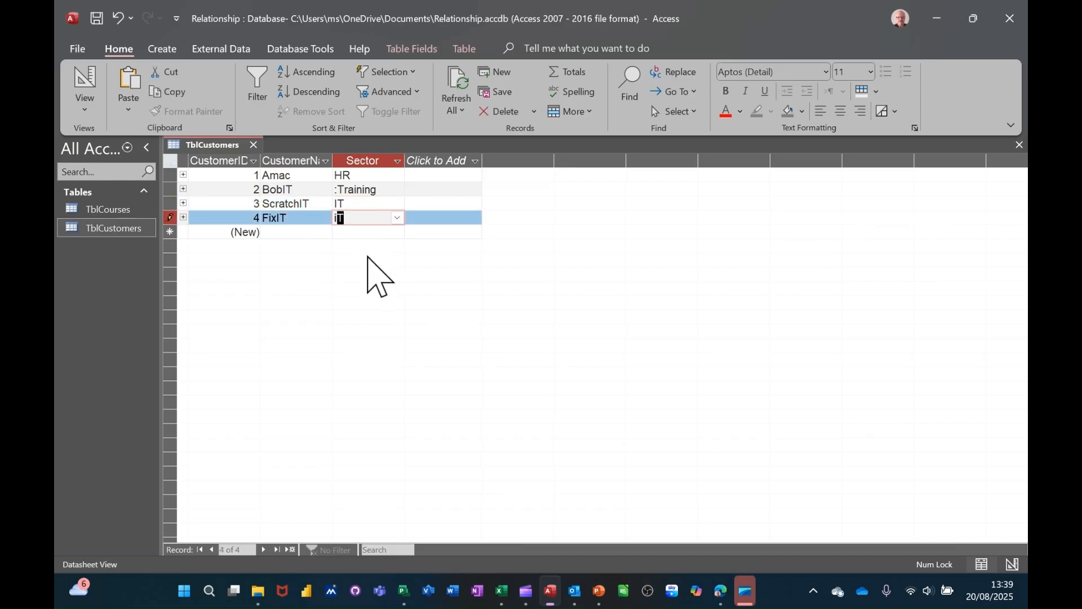
key("Return")
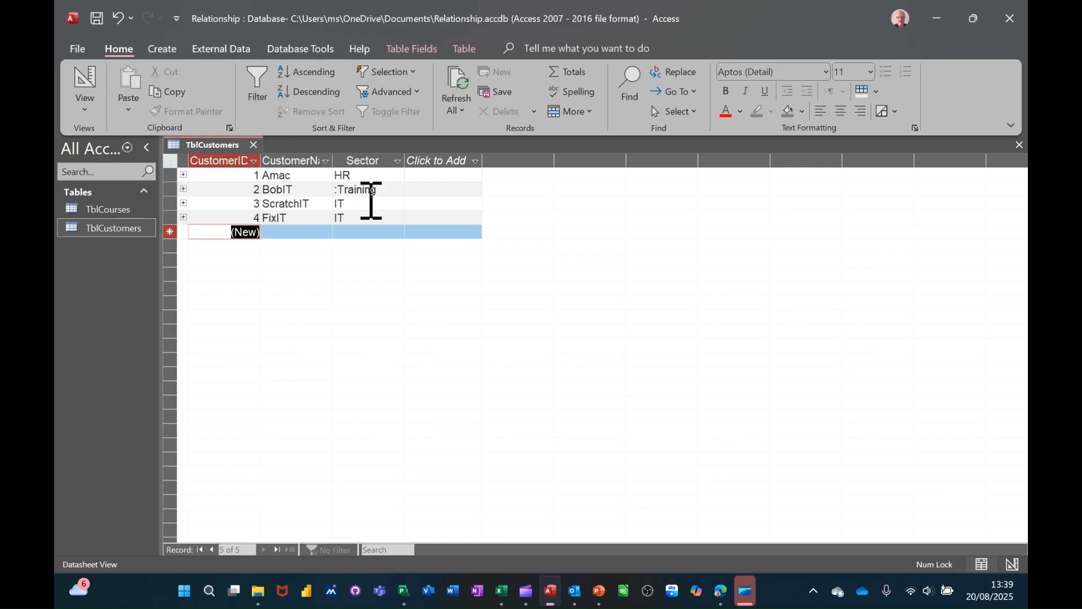
Close TblCustomers, open TblCourses at its CustomerID field, and switch the table to design view
left_click(254, 146)
left_click(107, 209)
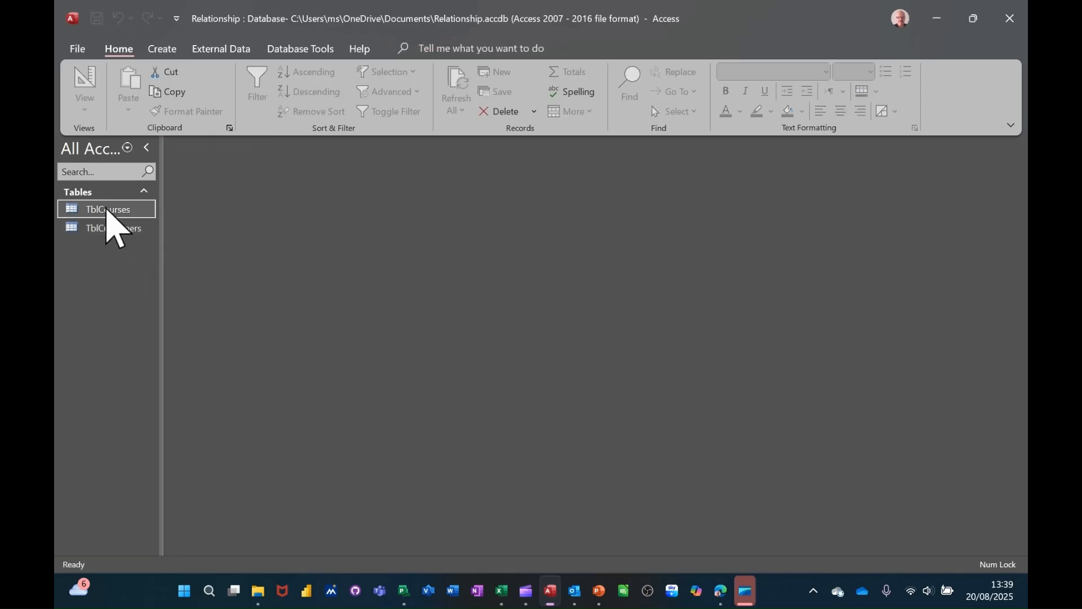
double_click(107, 210)
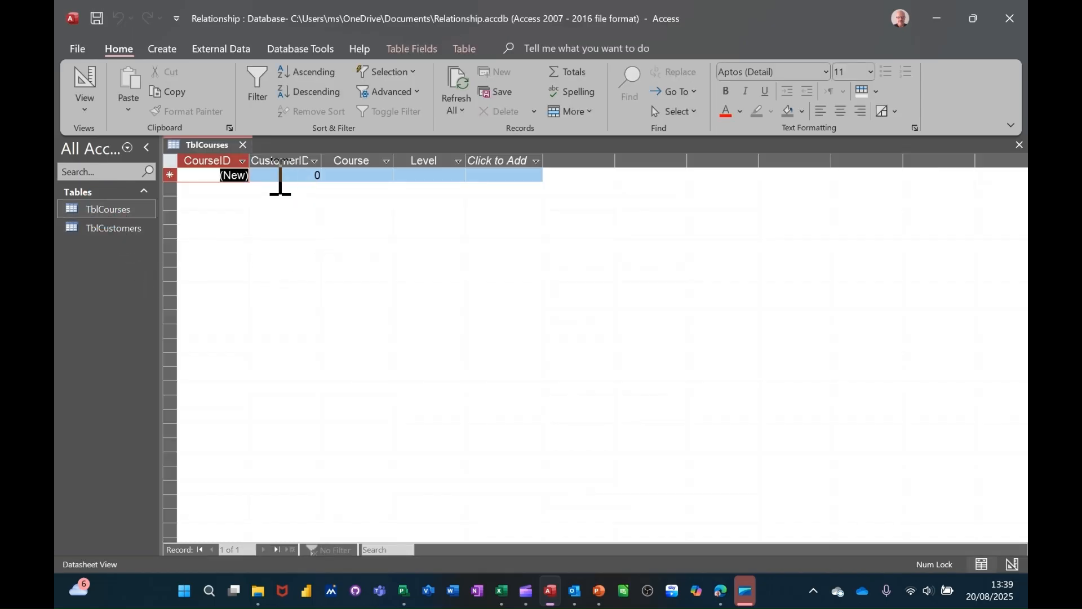
left_click(288, 175)
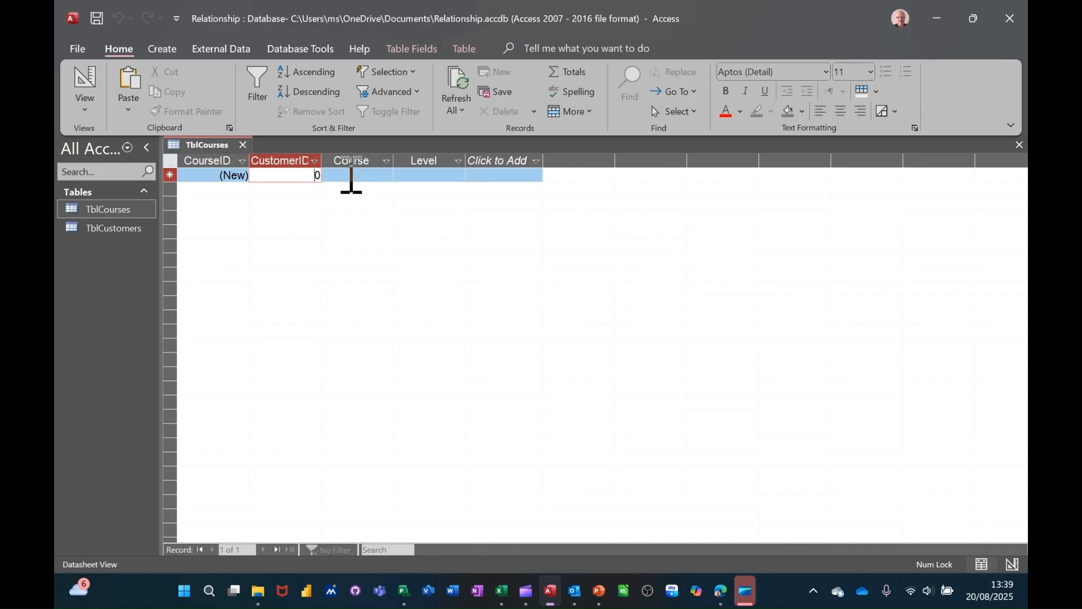
left_click(86, 90)
Set the lookup display control of the CustomerID field in TblCourses to Combo Box
left_click(260, 192)
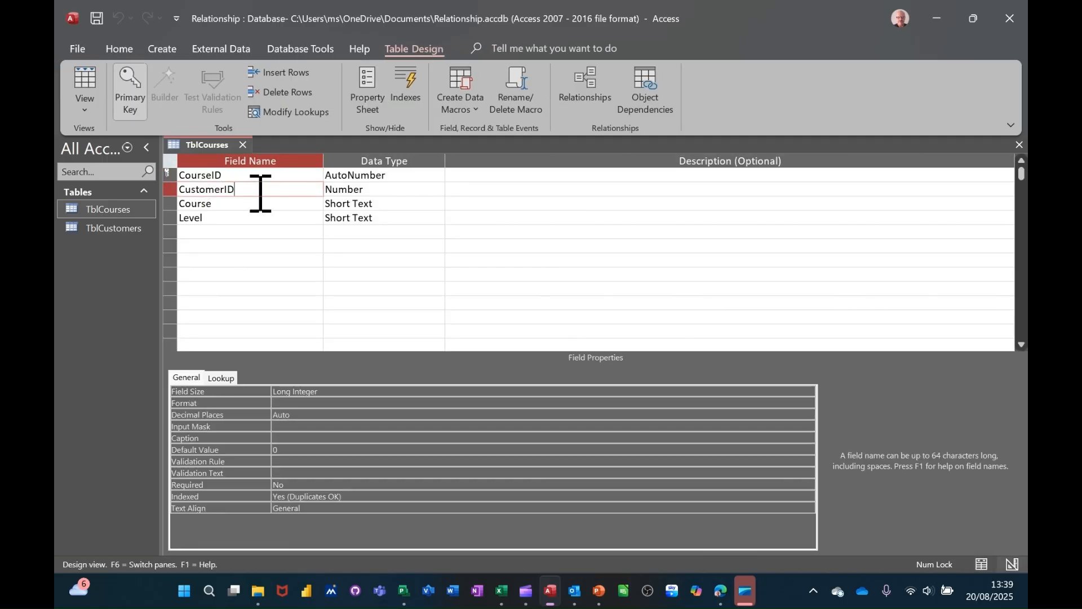
left_click(221, 378)
left_click(338, 391)
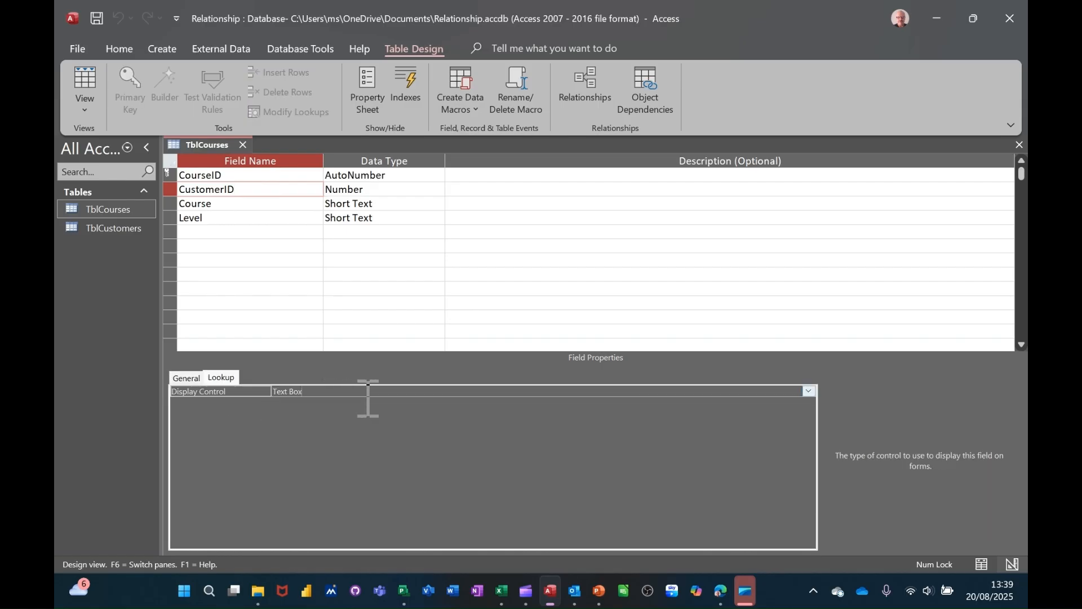
left_click(809, 391)
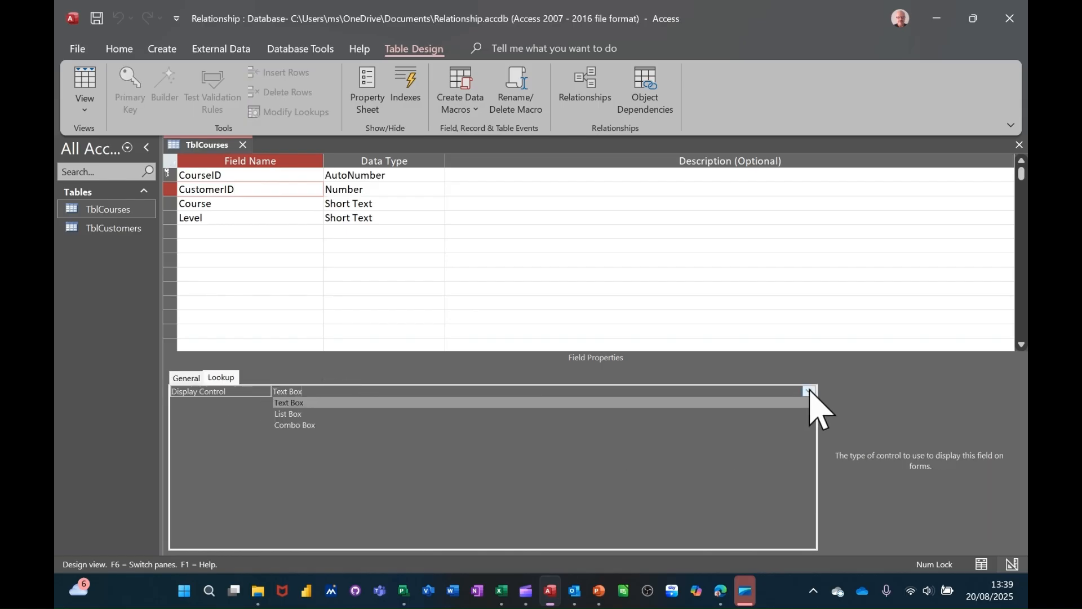
left_click(354, 425)
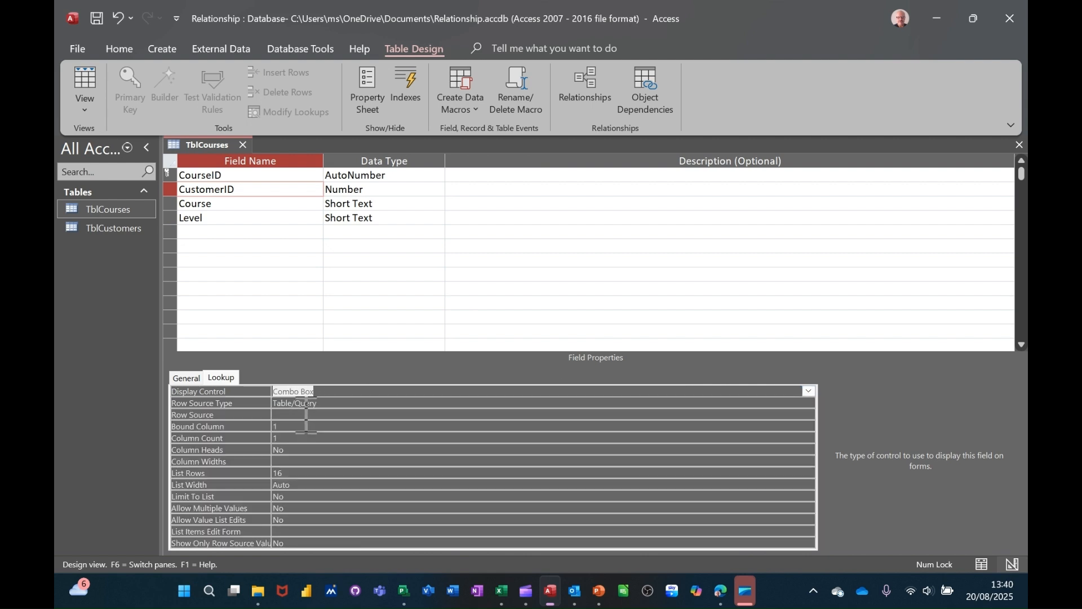
Choose TblCustomers as the row source of the CustomerID lookup
left_click(301, 416)
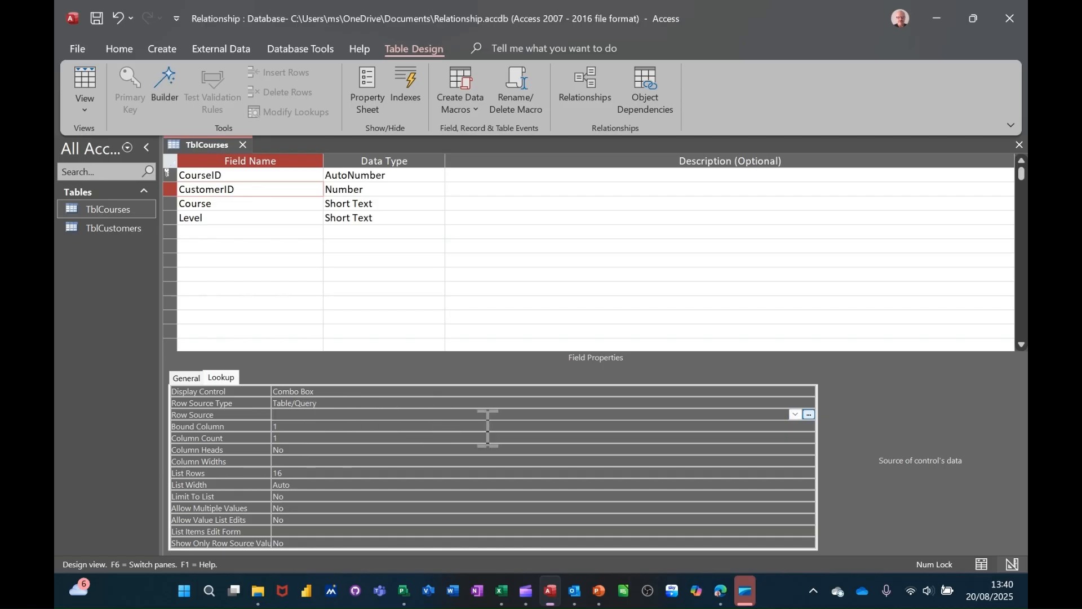
left_click(795, 414)
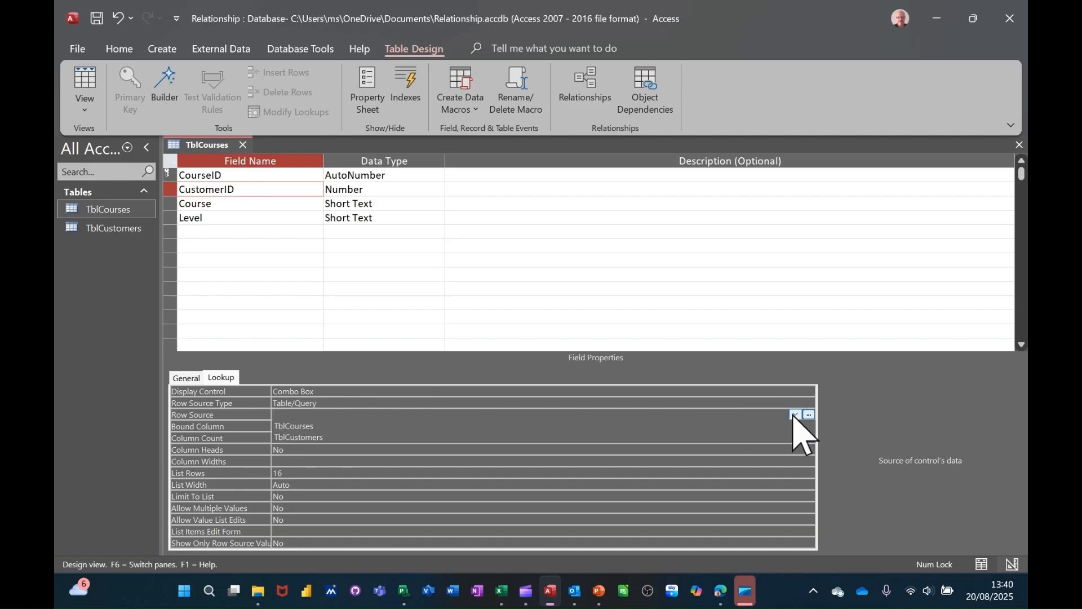
left_click(339, 438)
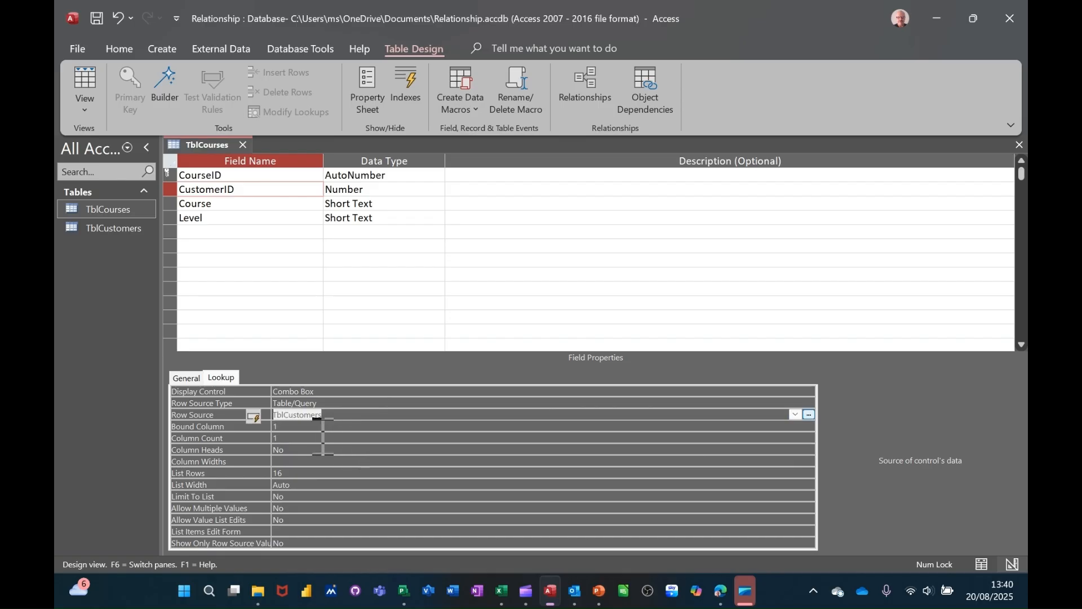
Set the CustomerID lookup's column count to 2 and column widths to 2cm, and save TblCourses
left_click(293, 439)
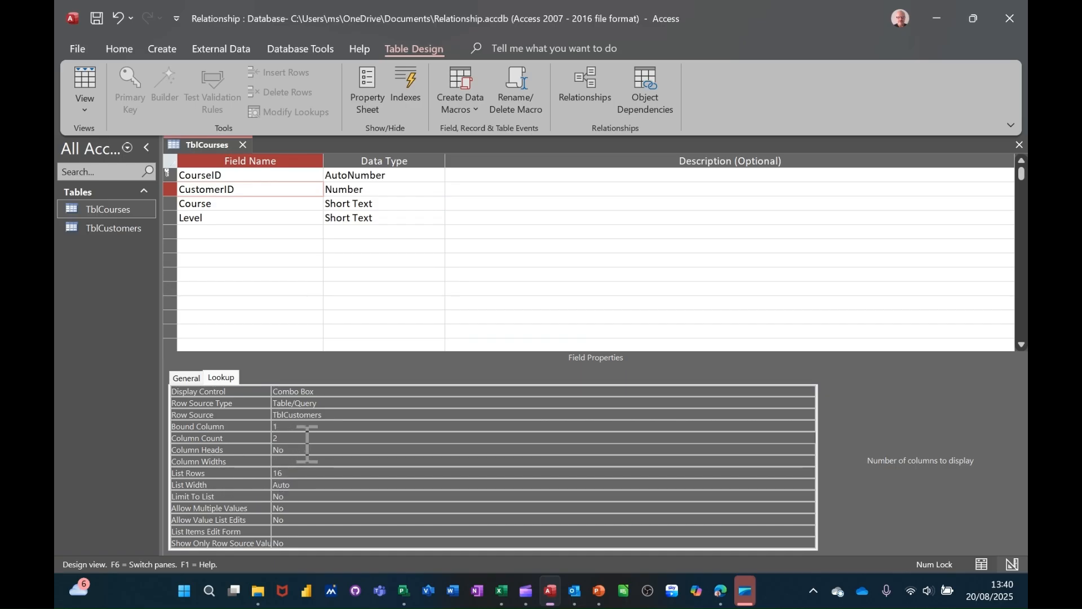
left_click(294, 463)
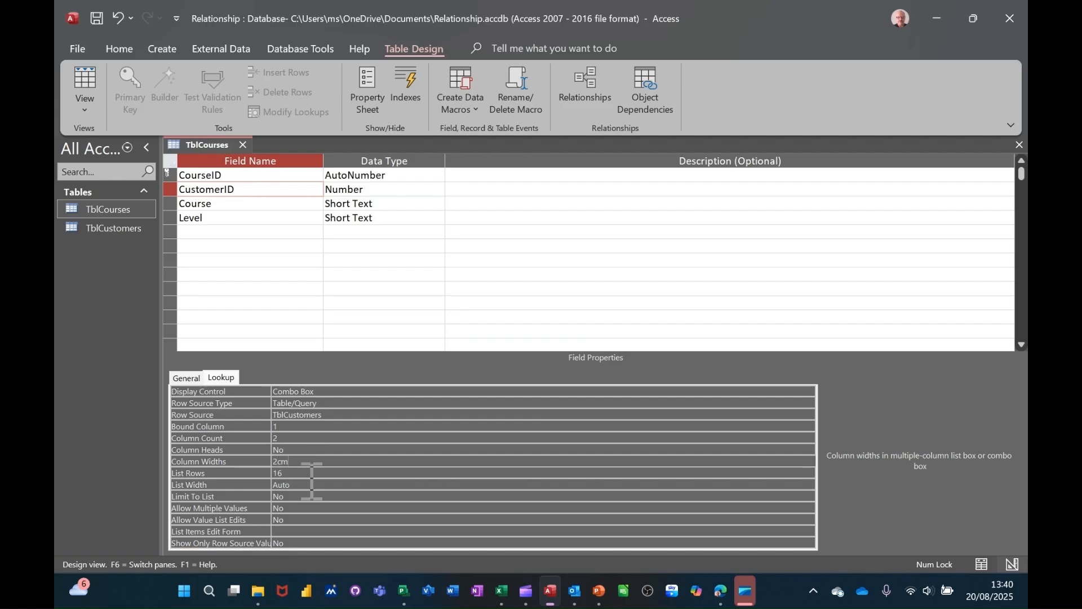
left_click(311, 486)
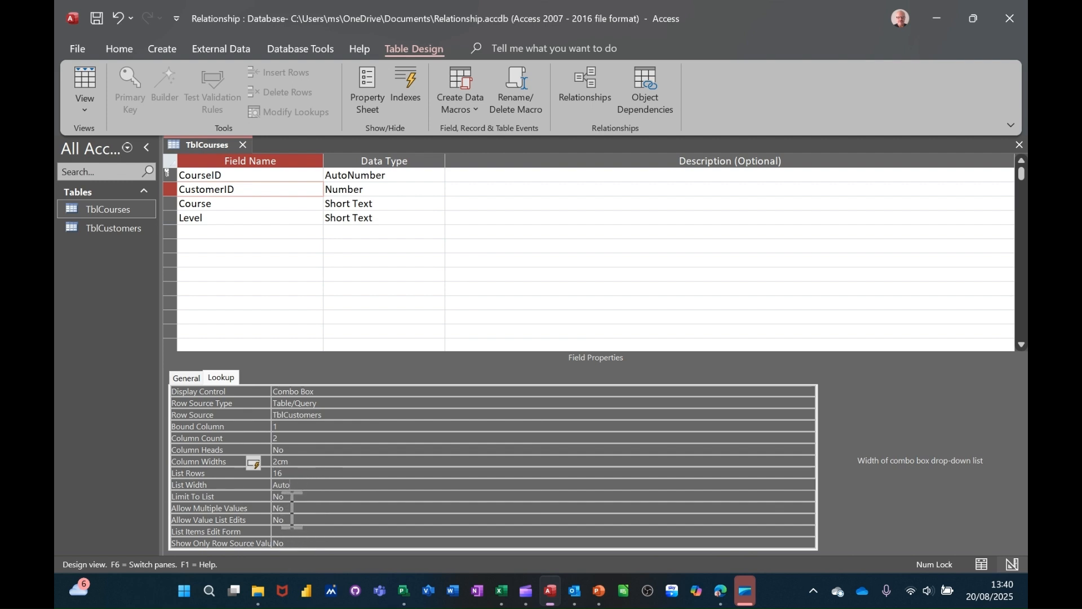
left_click(99, 22)
Check how the CustomerID drop-down list displays in a new record of the TblCourses datasheet
left_click(82, 80)
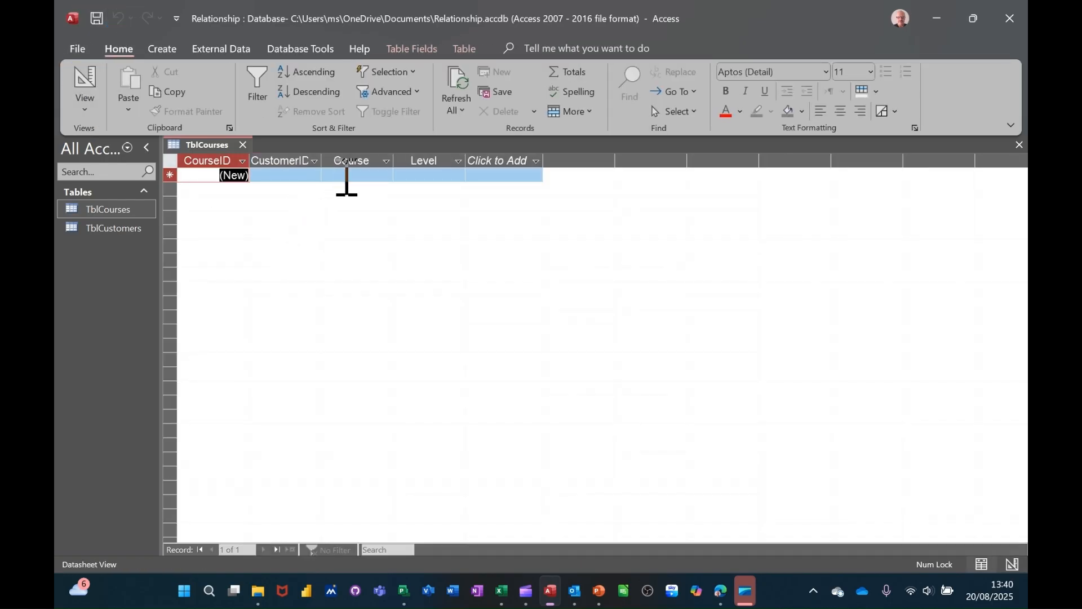
left_click(345, 176)
left_click(307, 176)
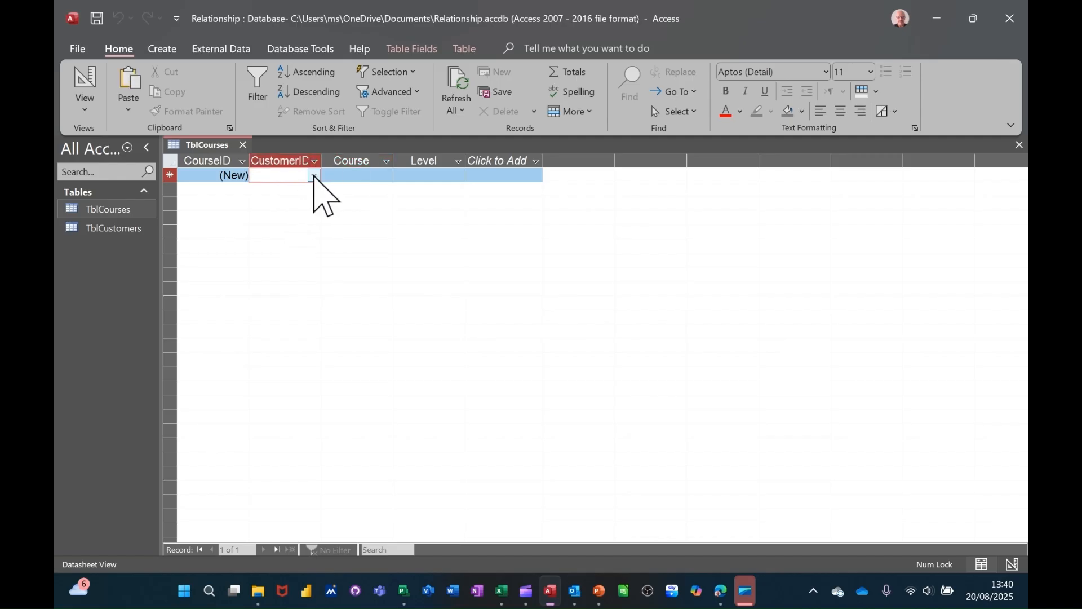
left_click(314, 176)
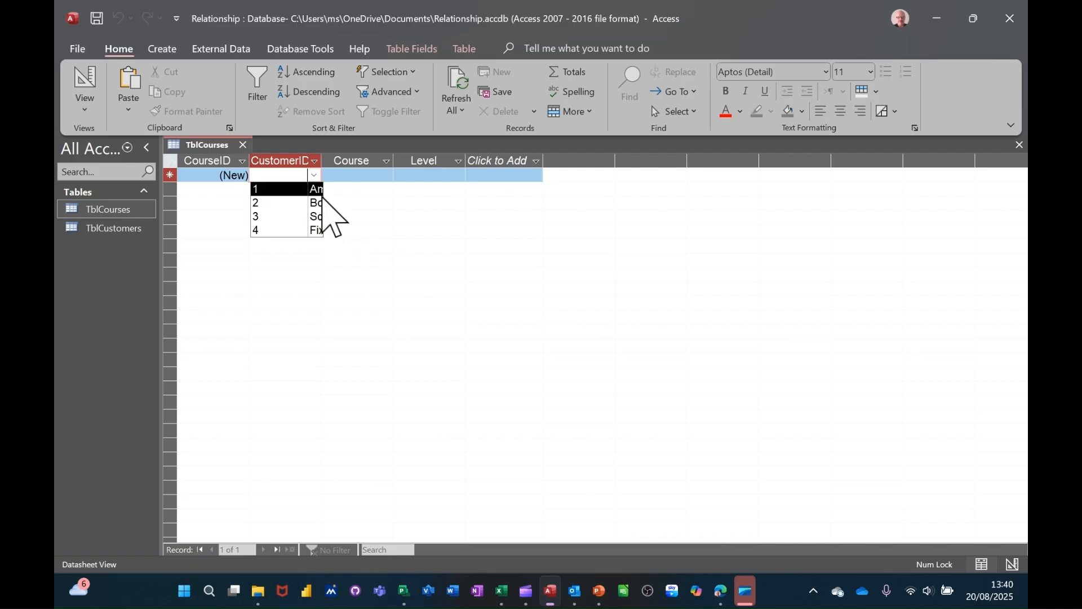
Set the CustomerID lookup's list width to 5cm, save TblCourses, and check the drop-down list in a new record
left_click(82, 82)
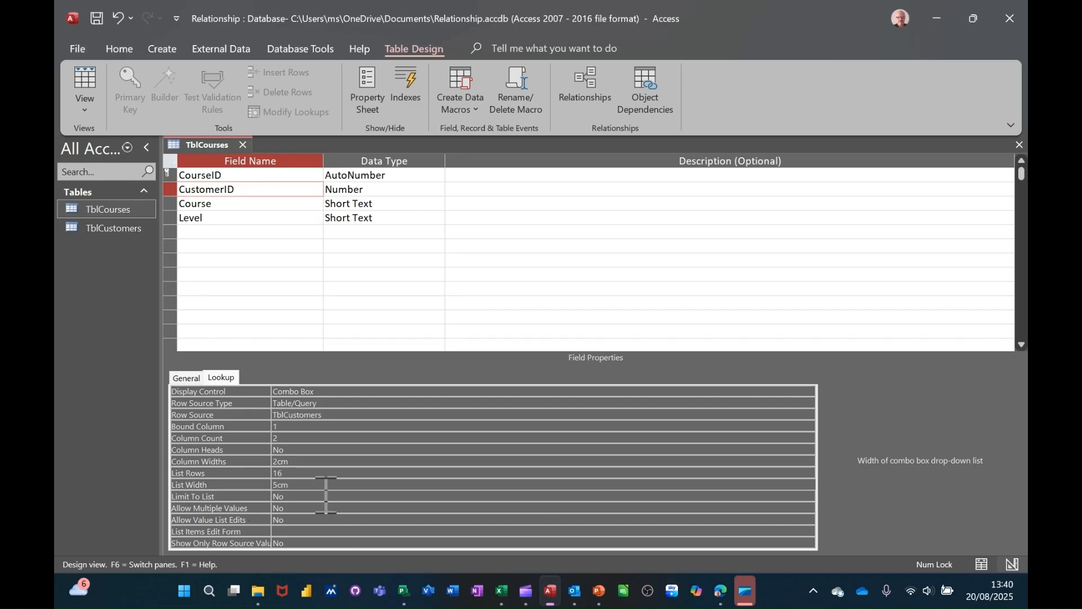
left_click(96, 19)
left_click(84, 84)
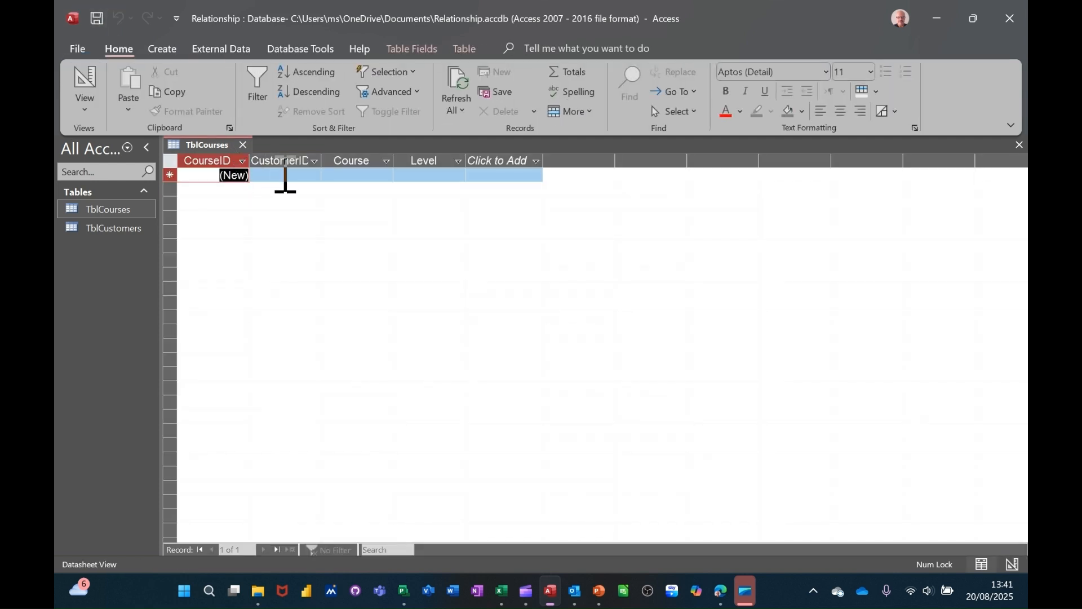
left_click(296, 176)
left_click(314, 175)
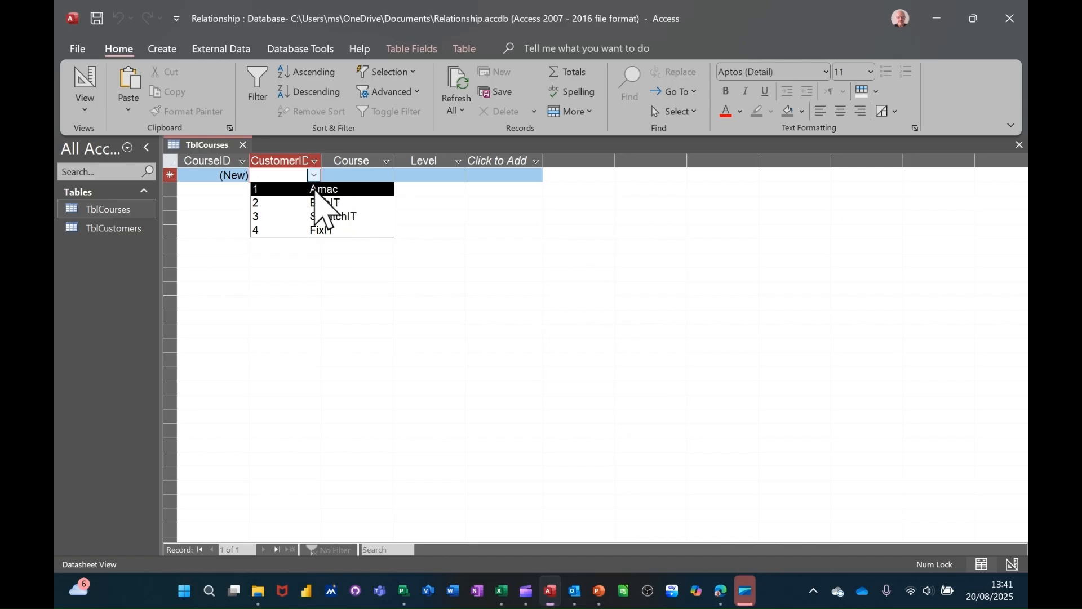
Choose customer 1, Amac, as the CustomerID of the new record in TblCourses
left_click(317, 191)
left_click(369, 179)
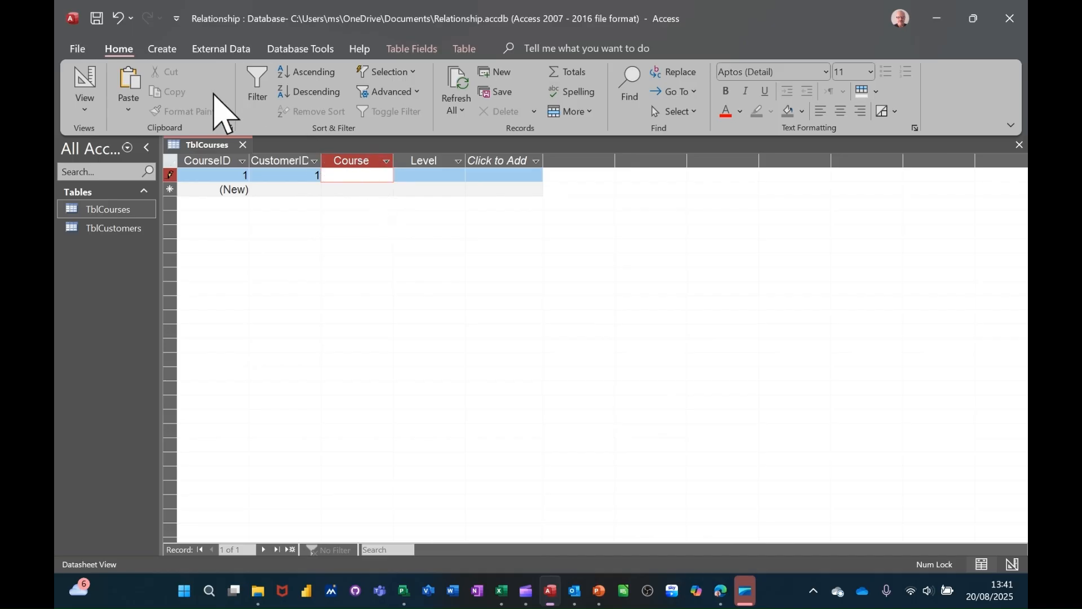
Set the lookup display control of the Course field in TblCourses to Combo Box
left_click(87, 93)
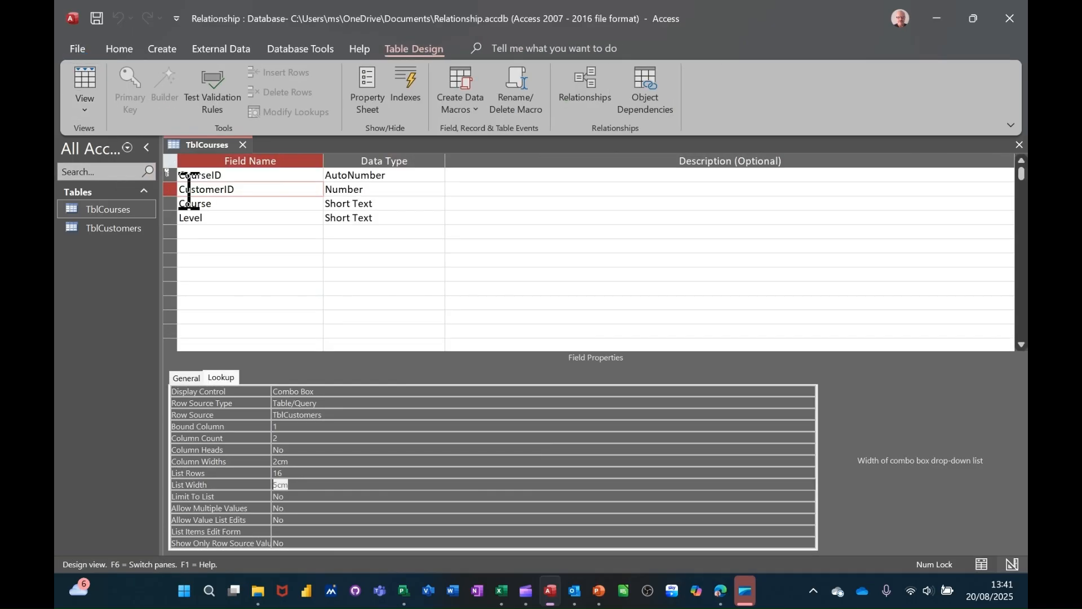
left_click(226, 203)
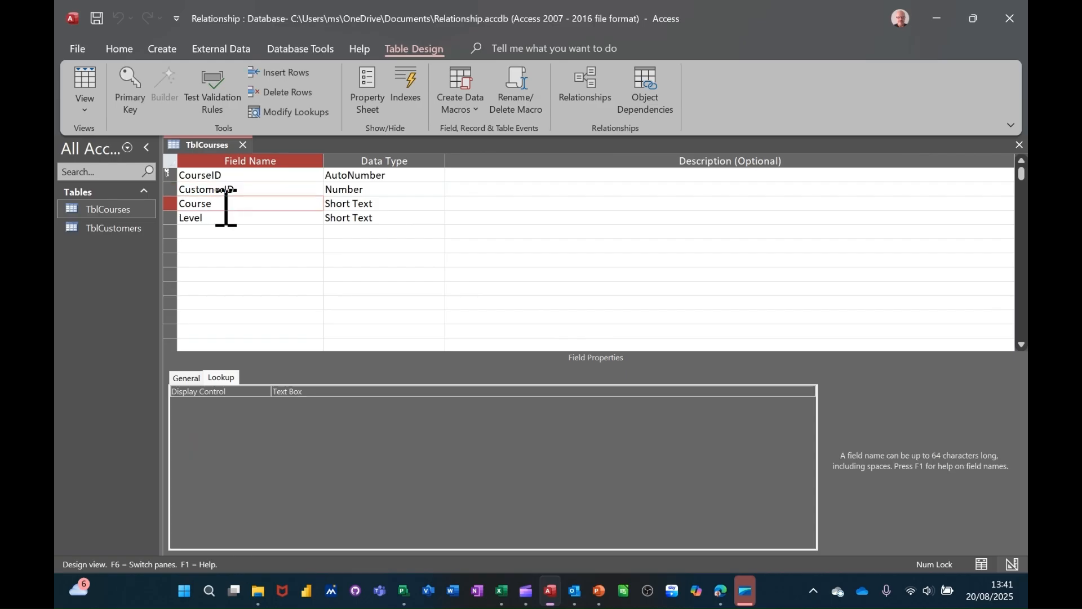
left_click(318, 391)
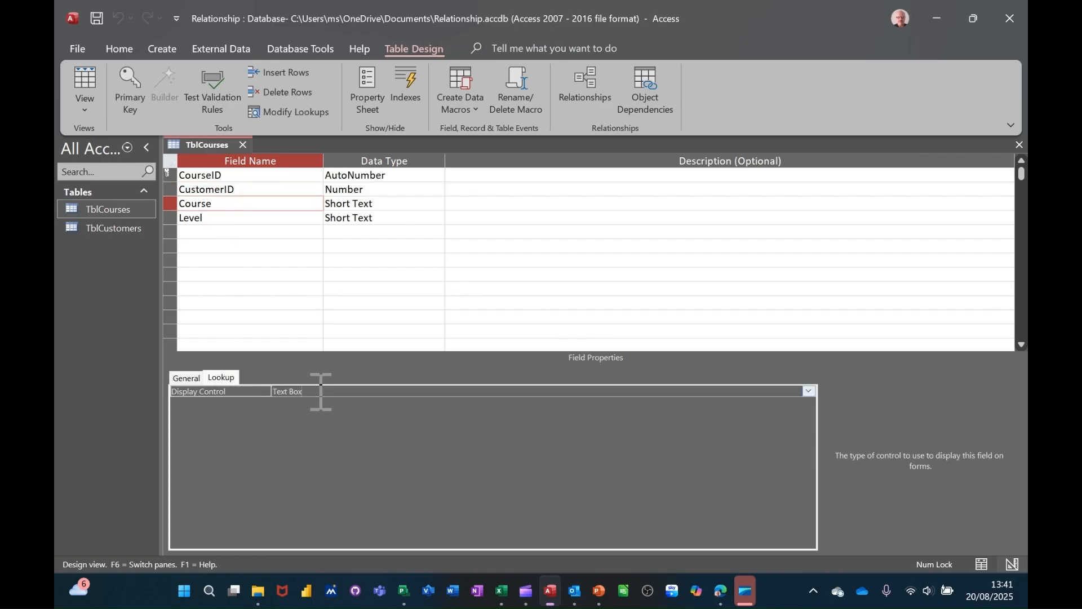
left_click(810, 391)
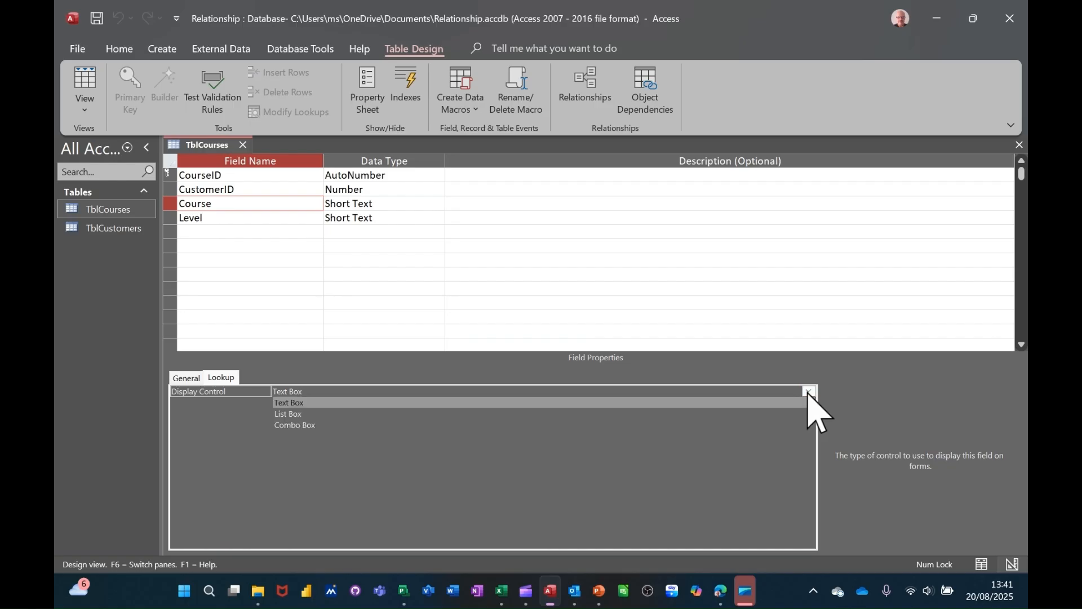
left_click(738, 425)
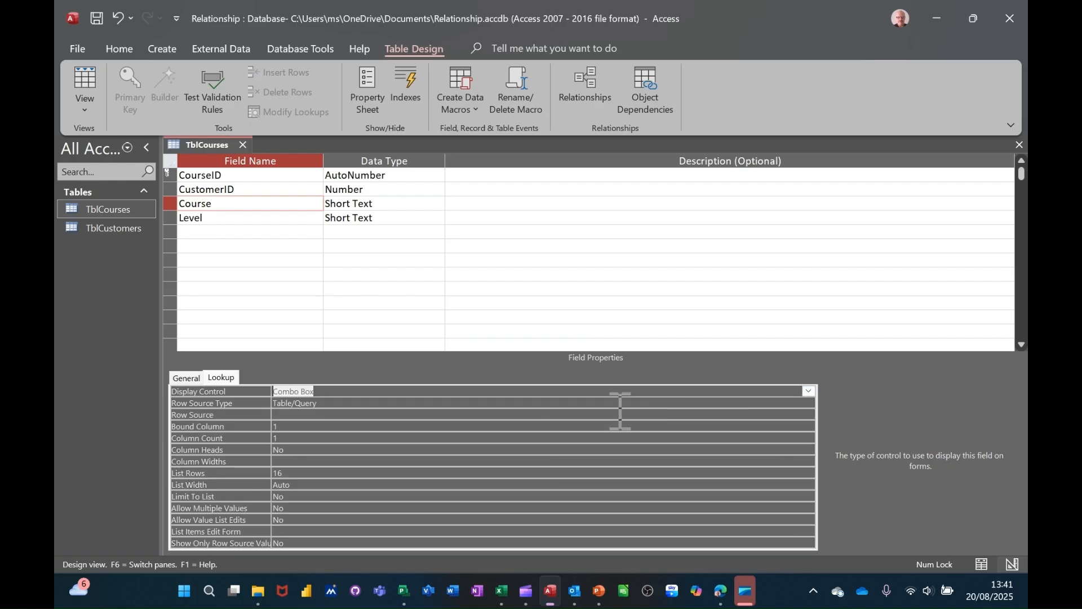
Set the Course lookup's row source type to Value List with the row source Excel;Access;Word, and save TblCourses
left_click(362, 401)
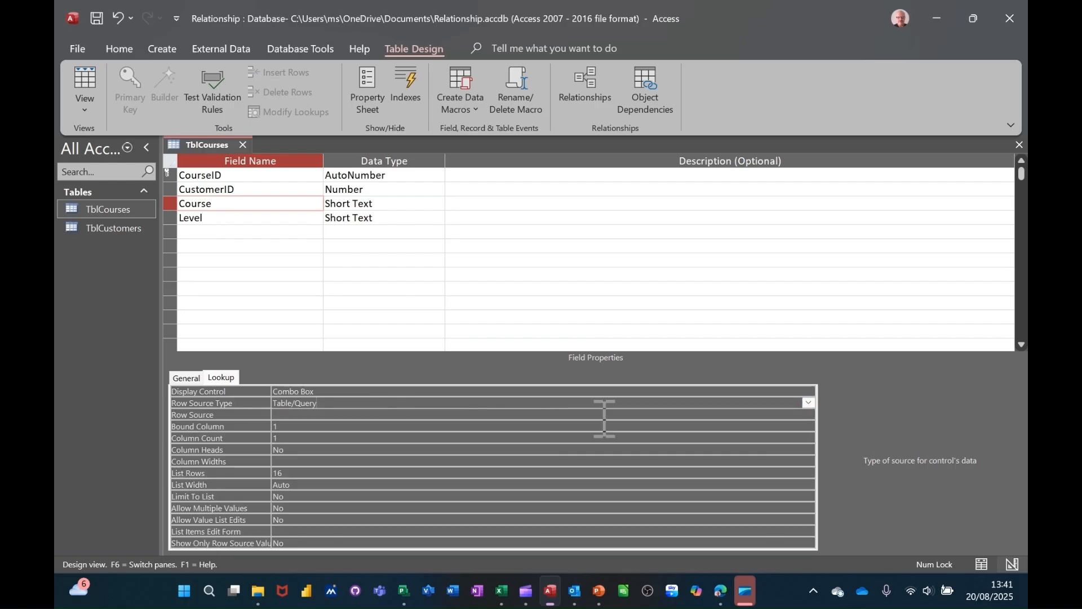
left_click(809, 403)
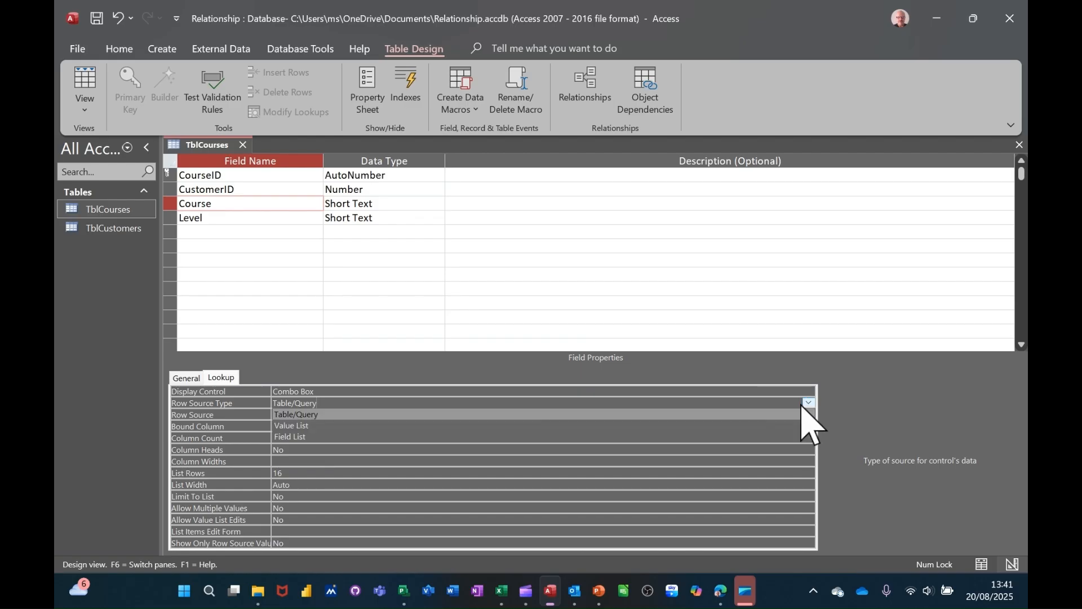
left_click(508, 427)
left_click(332, 416)
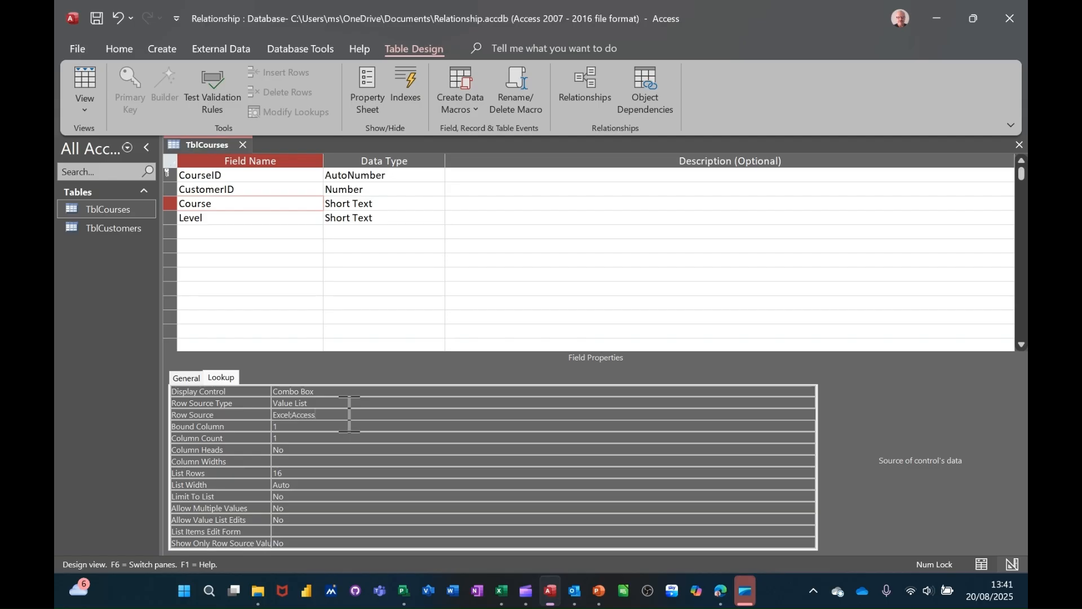
type("Word")
left_click(97, 18)
In the TblCourses datasheet, set the first record's Course to Excel and Level to 1, and choose customer 2, BobIT, for the second record
left_click(84, 84)
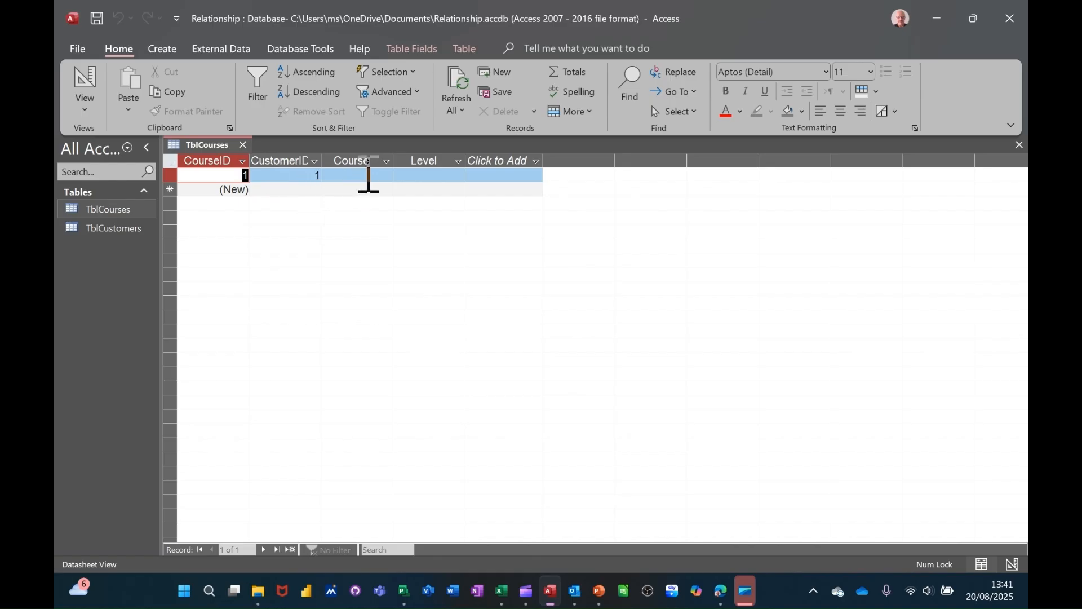
left_click(369, 180)
left_click(386, 176)
left_click(378, 186)
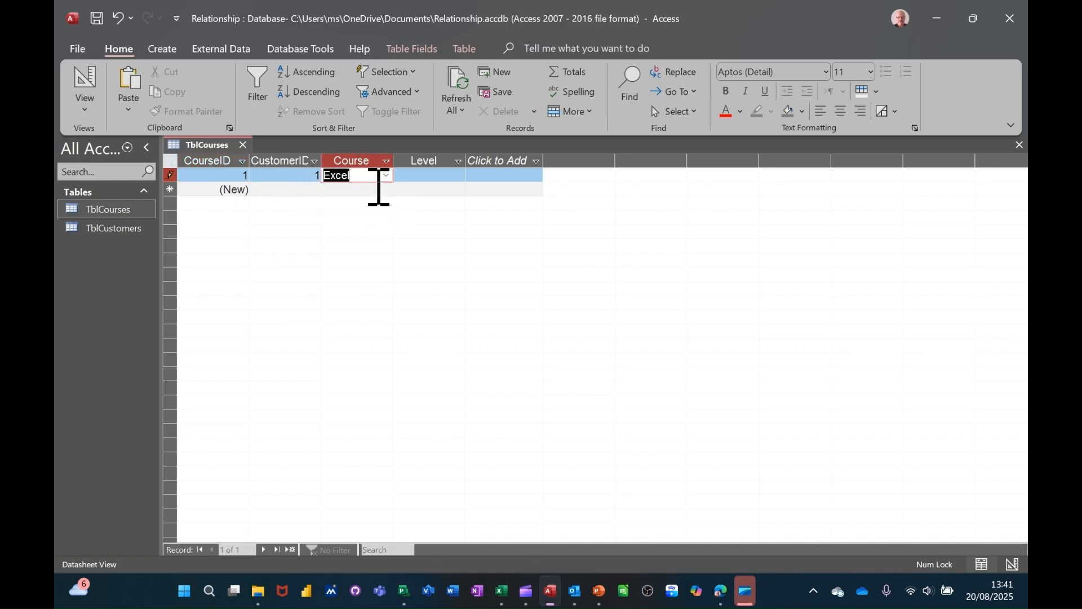
left_click(426, 180)
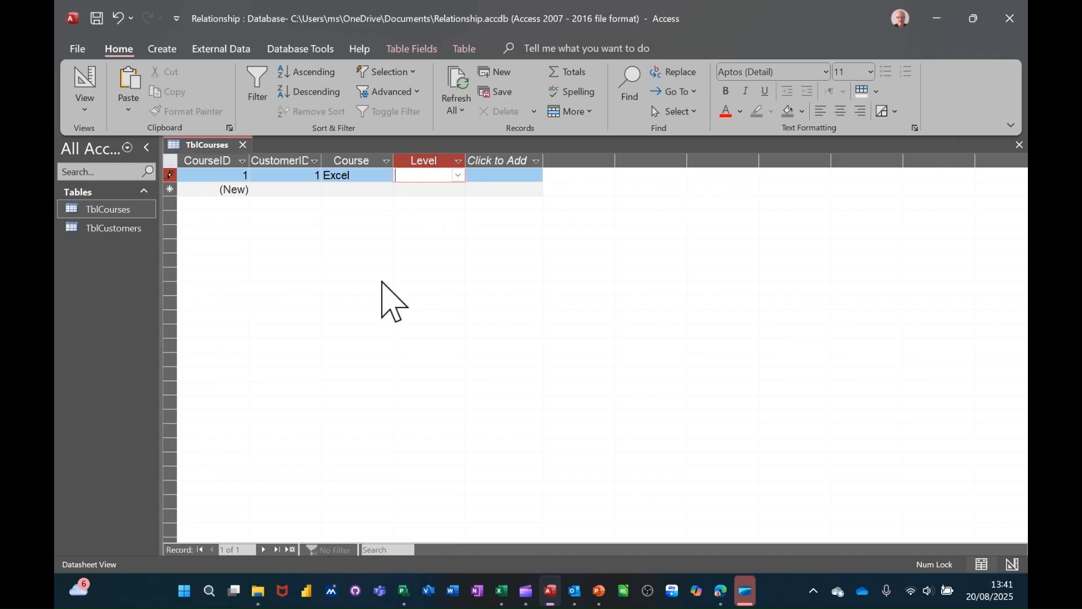
left_click(418, 190)
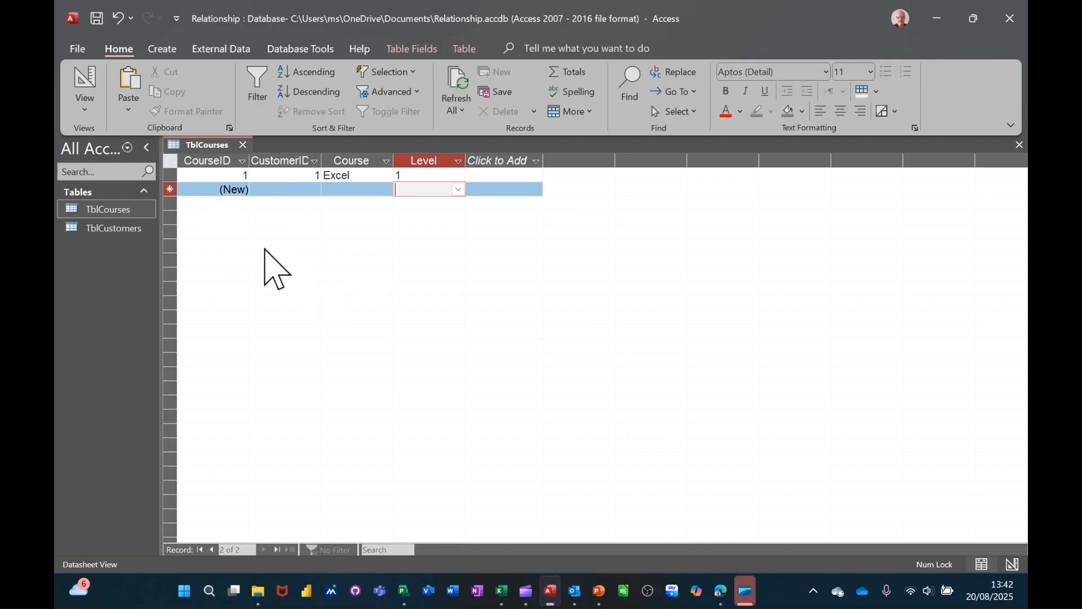
left_click(314, 190)
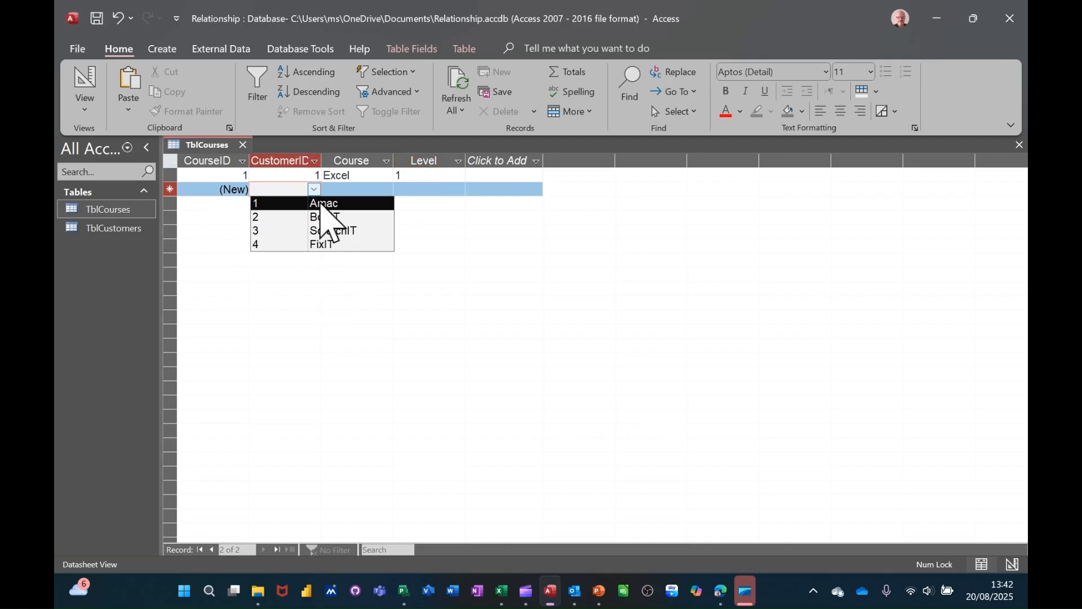
left_click(325, 220)
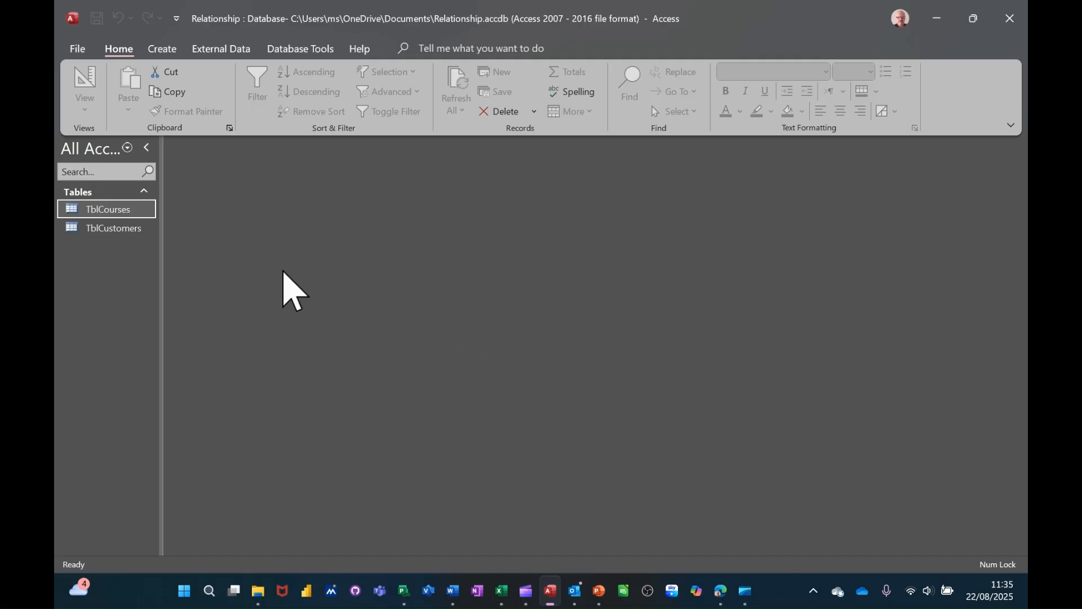
Review the records of TblCustomers and TblCourses in turn, closing each table after viewing
left_click(115, 230)
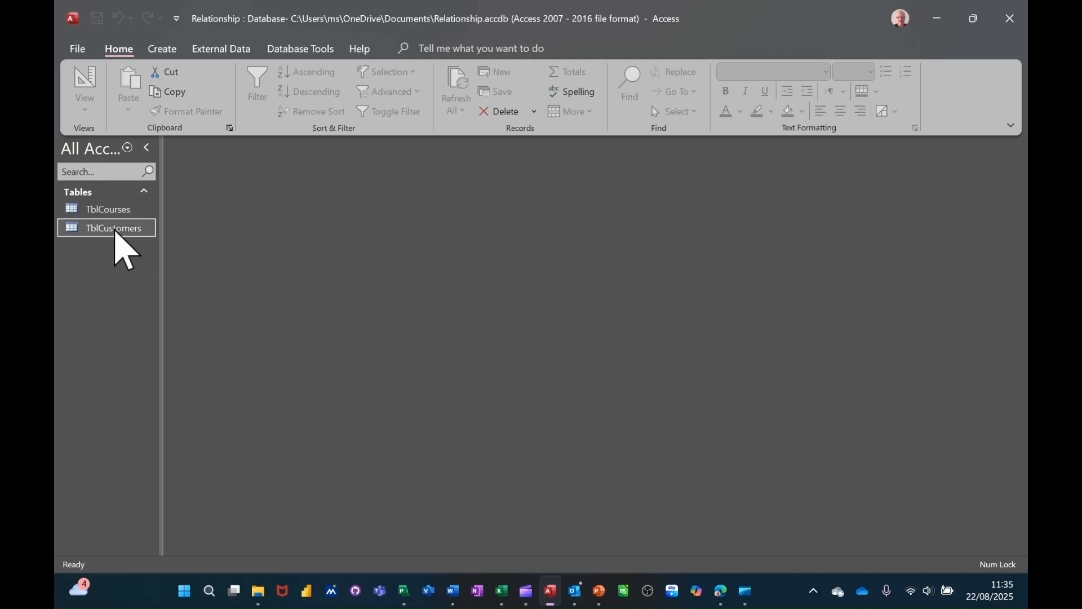
double_click(116, 229)
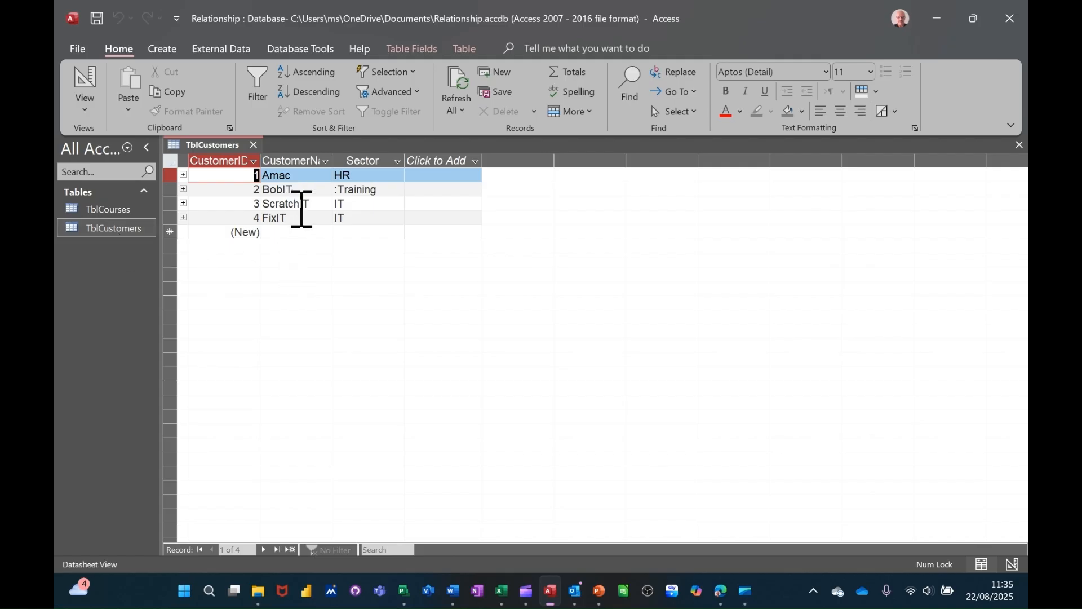
left_click(254, 145)
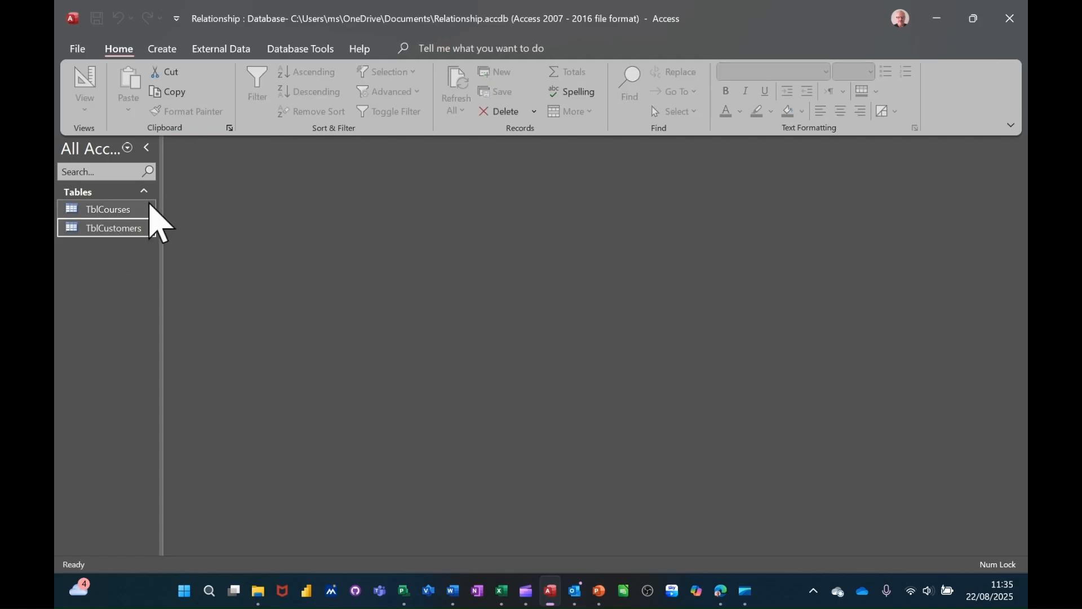
double_click(106, 212)
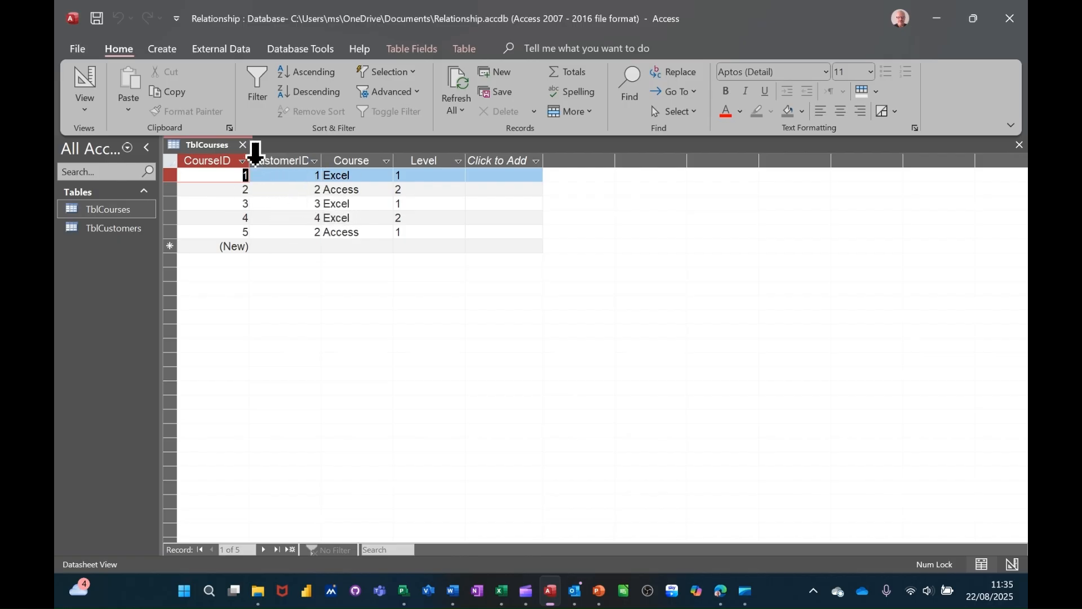
left_click(244, 146)
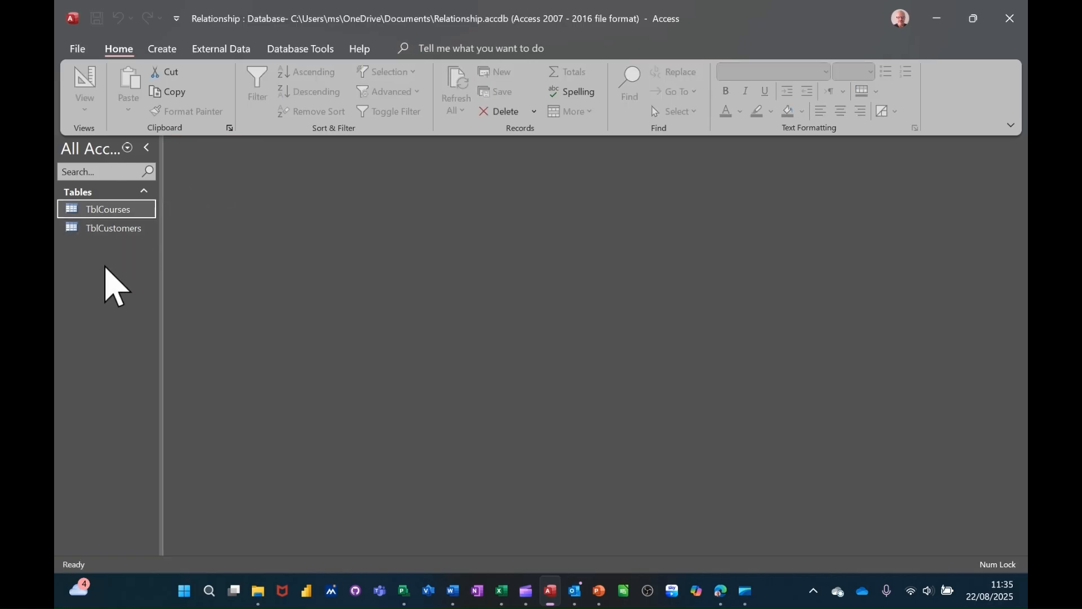
Create a new query in Design view
left_click(160, 52)
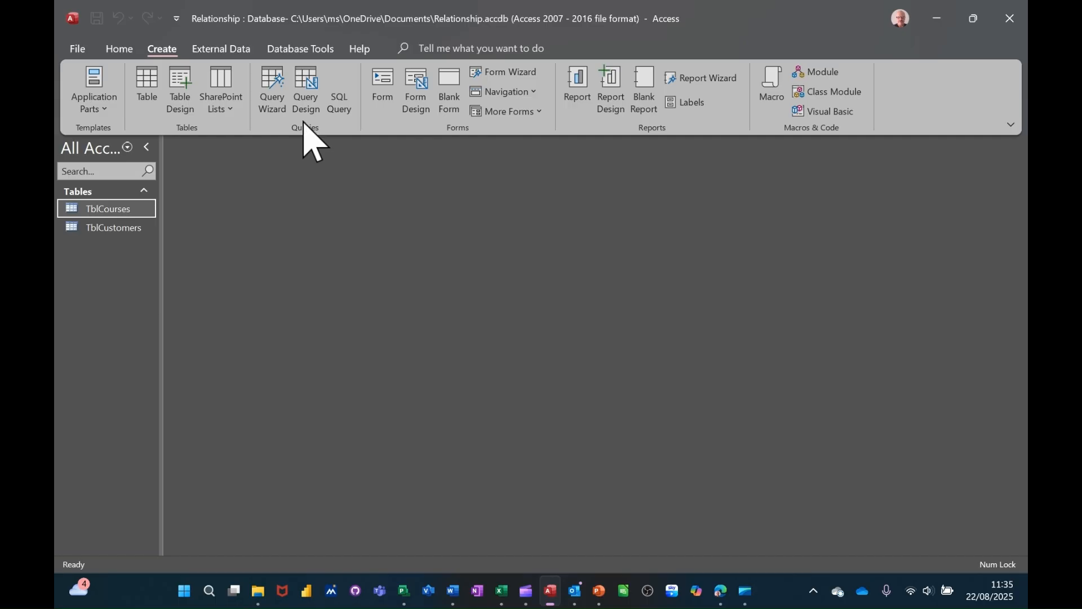
left_click(309, 100)
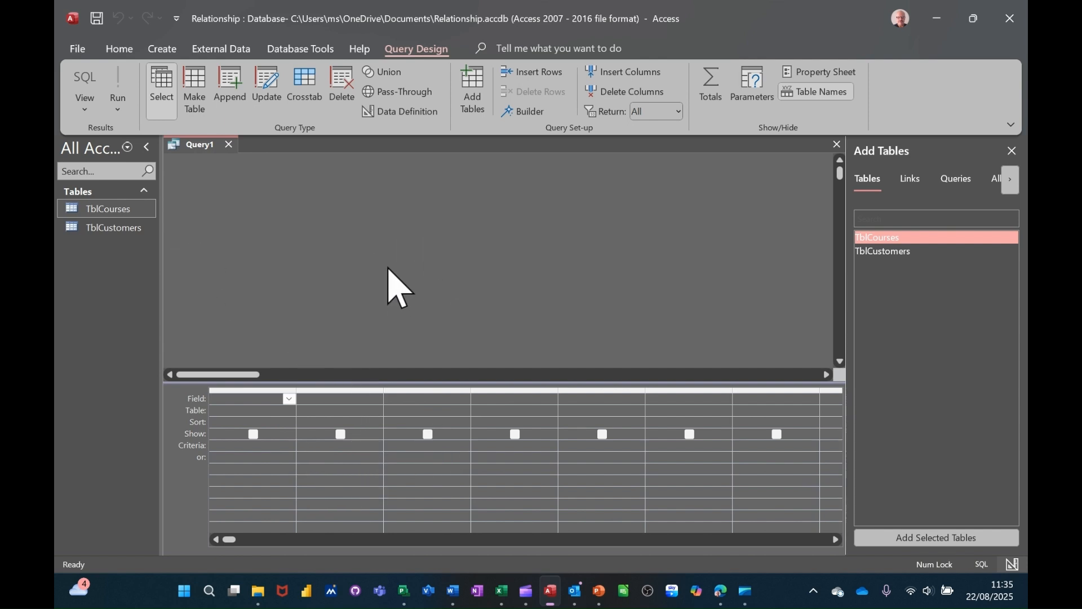
Check the relationship between TblCustomers and TblCourses in the Relationships window, closing it to return to the query
left_click(303, 51)
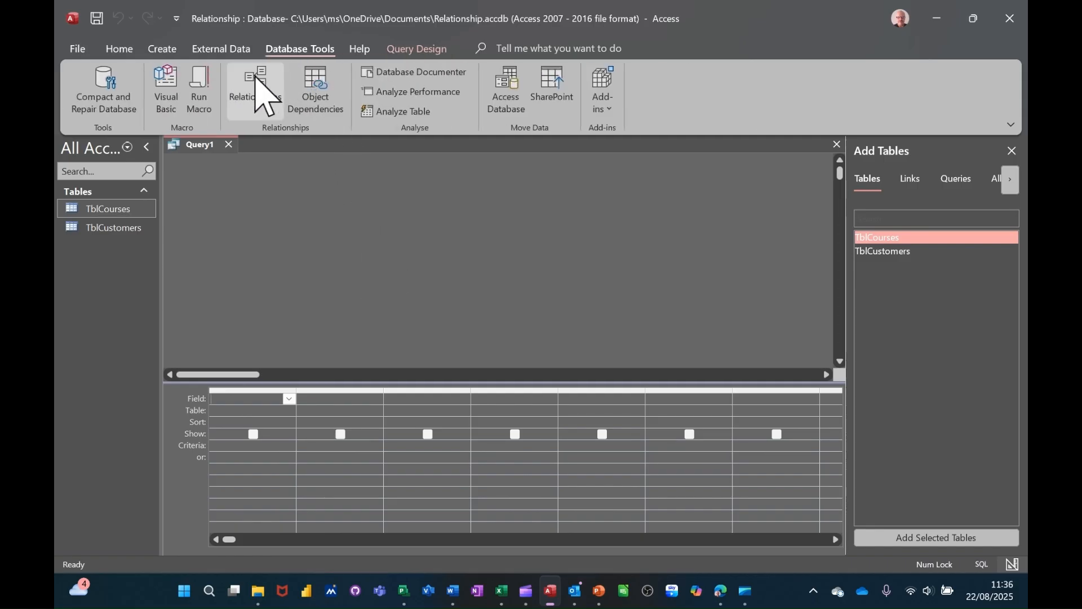
left_click(260, 92)
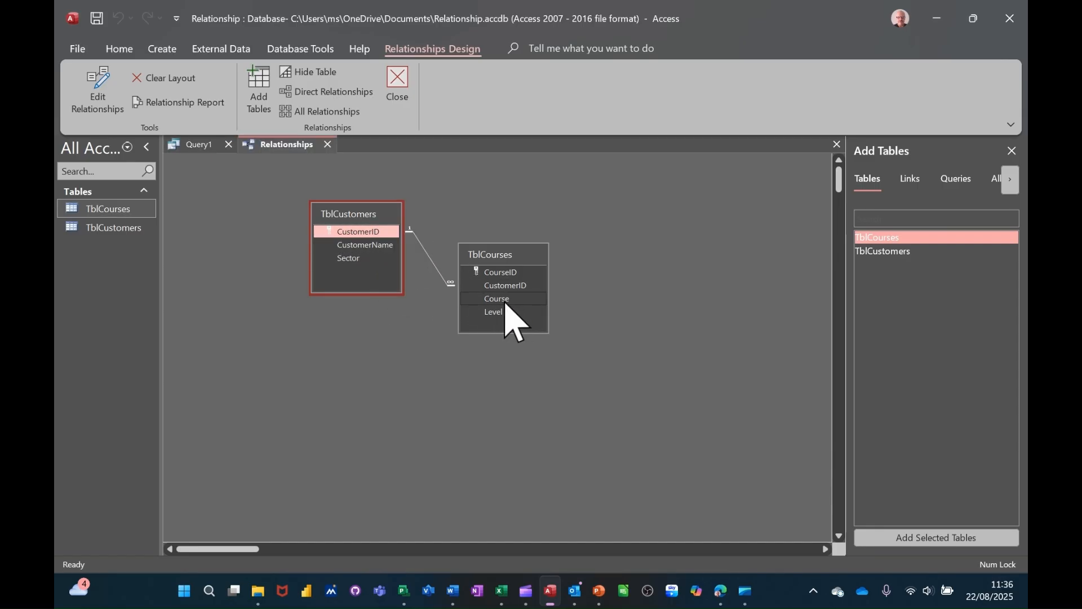
left_click(328, 144)
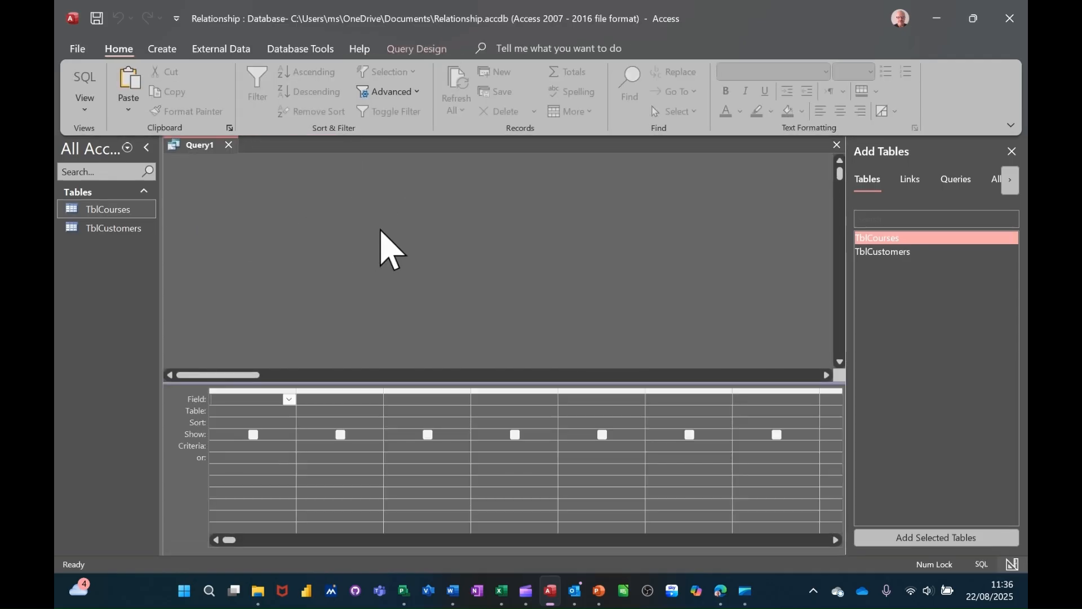
Add TblCourses and TblCustomers to the query, and space the two tables apart so their join line is clear
left_click_drag(116, 212, 395, 223)
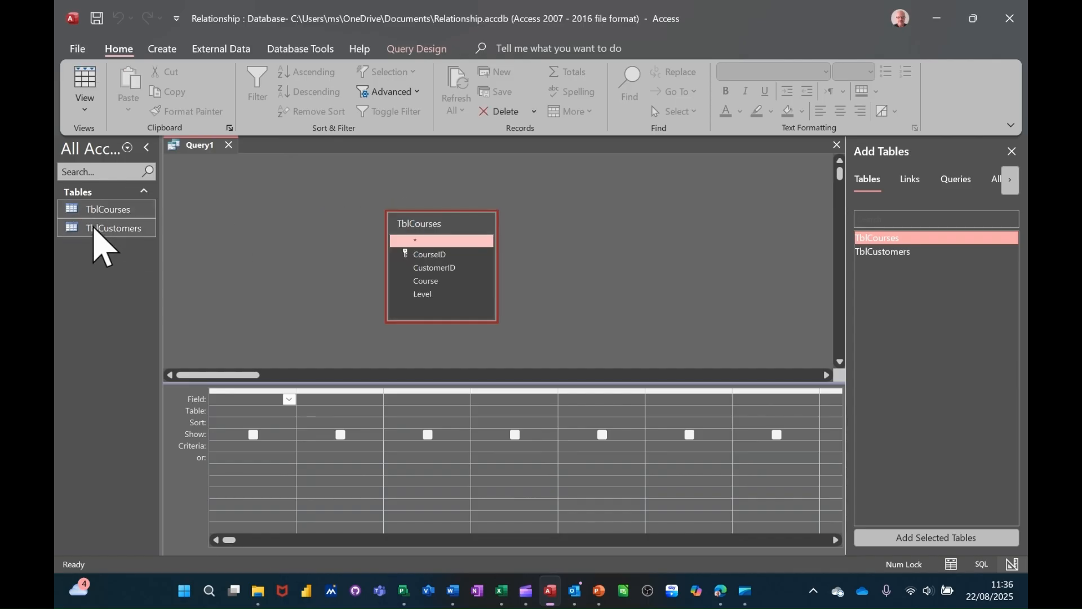
left_click_drag(94, 228, 272, 227)
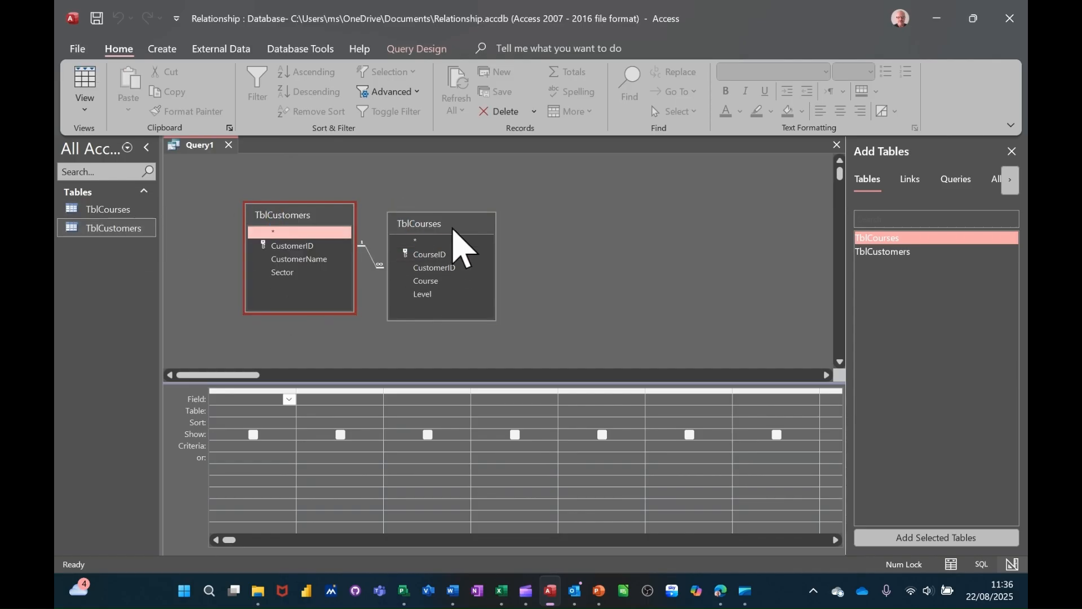
left_click_drag(454, 231, 490, 233)
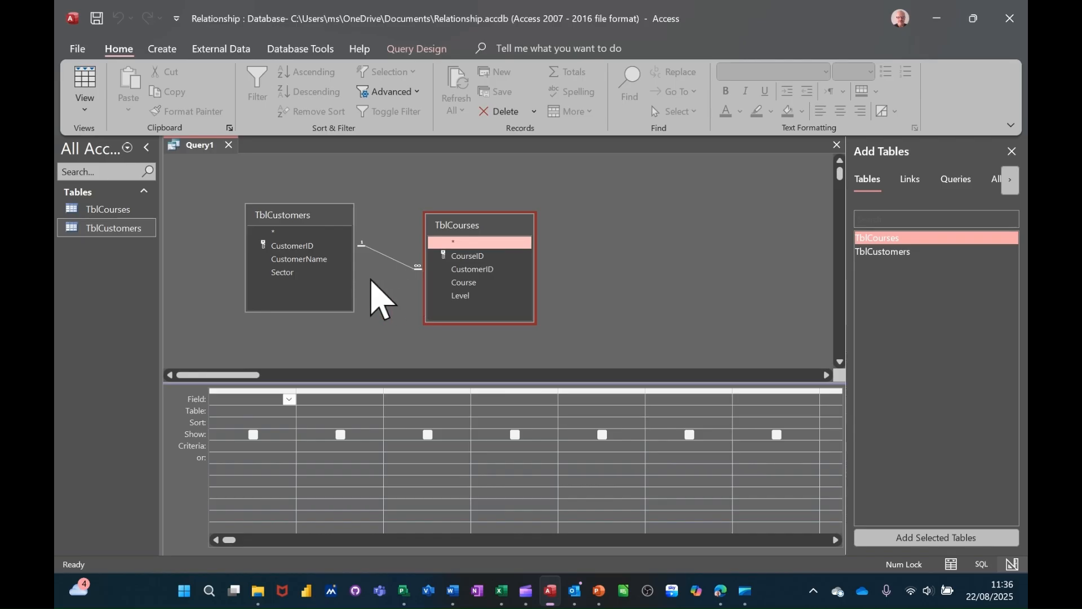
Add CustomerName from TblCustomers and Course from TblCourses to the query, and run it
double_click(308, 261)
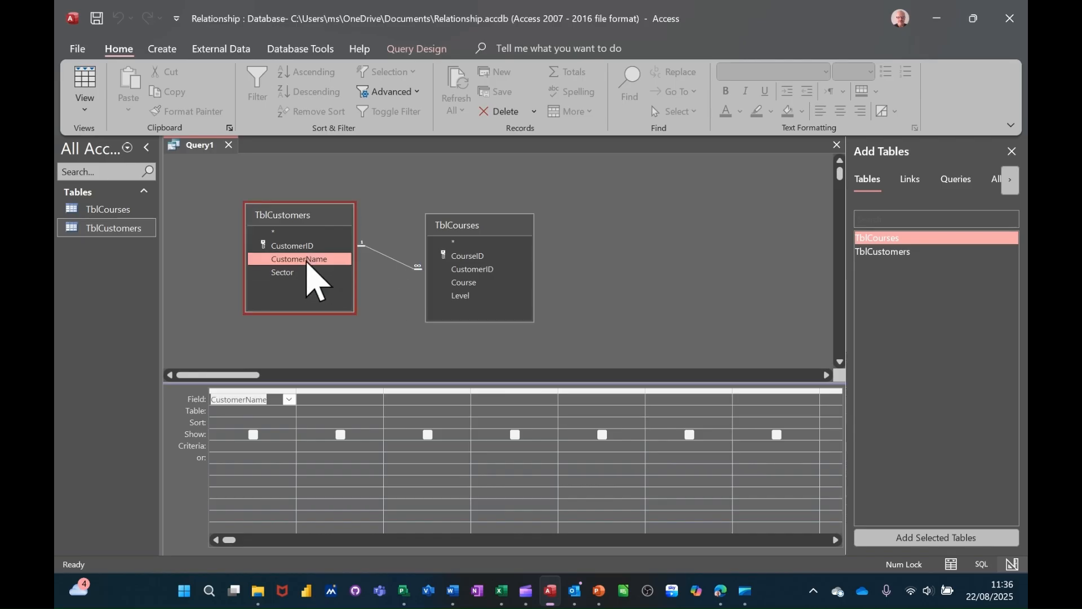
double_click(466, 283)
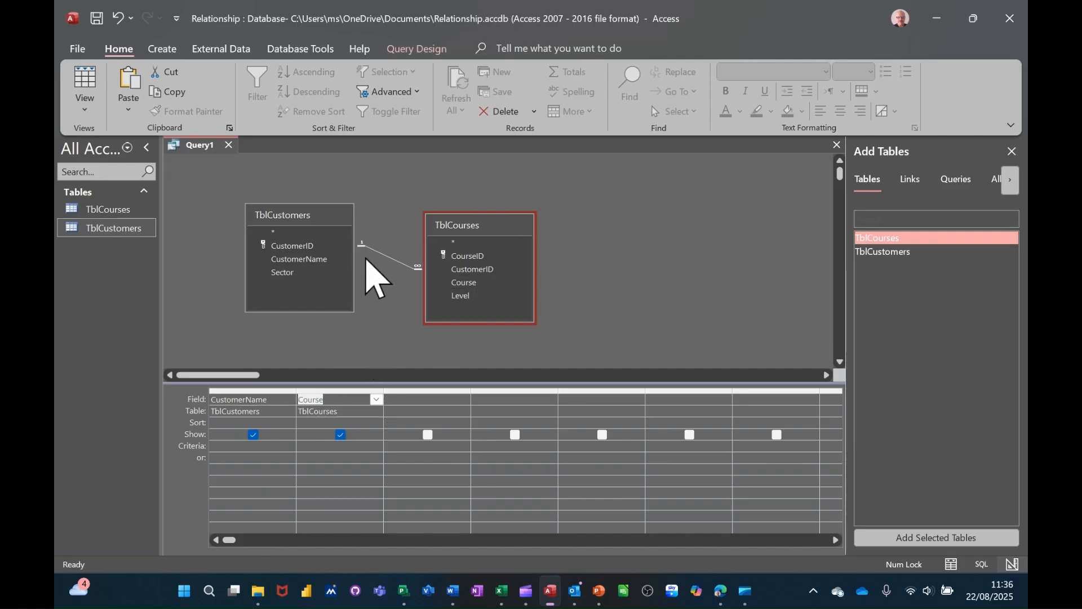
left_click(403, 50)
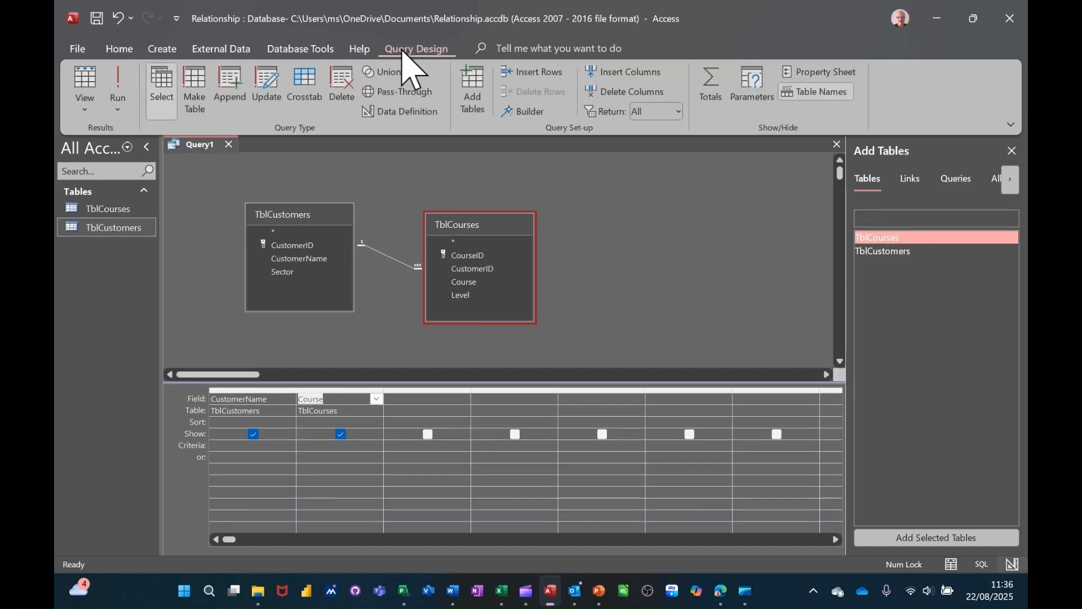
left_click(118, 86)
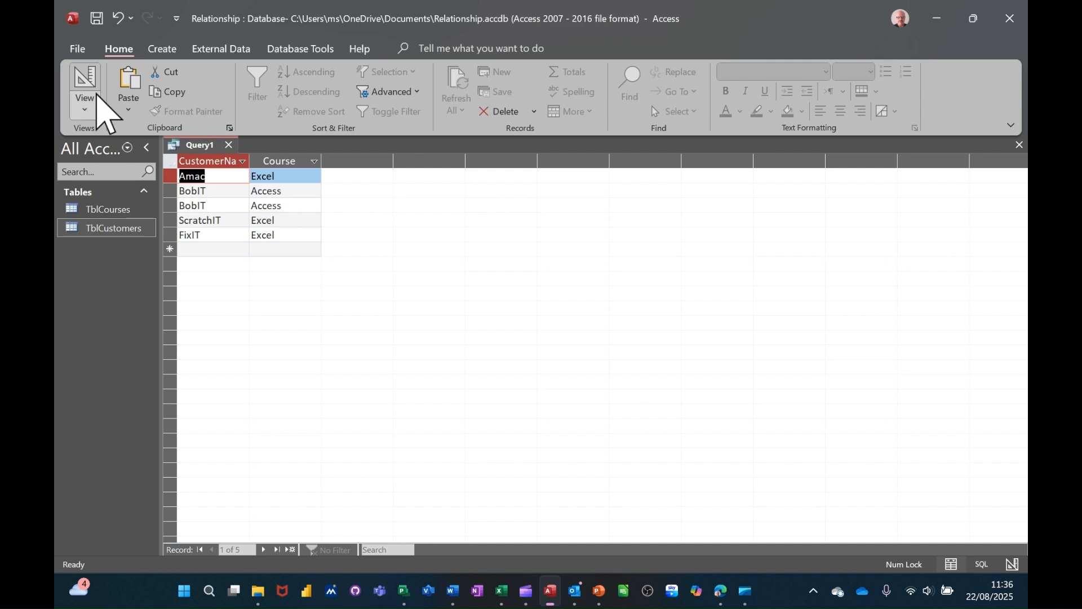
Return to the query's design and add the Level field from TblCourses as the third column
left_click(86, 82)
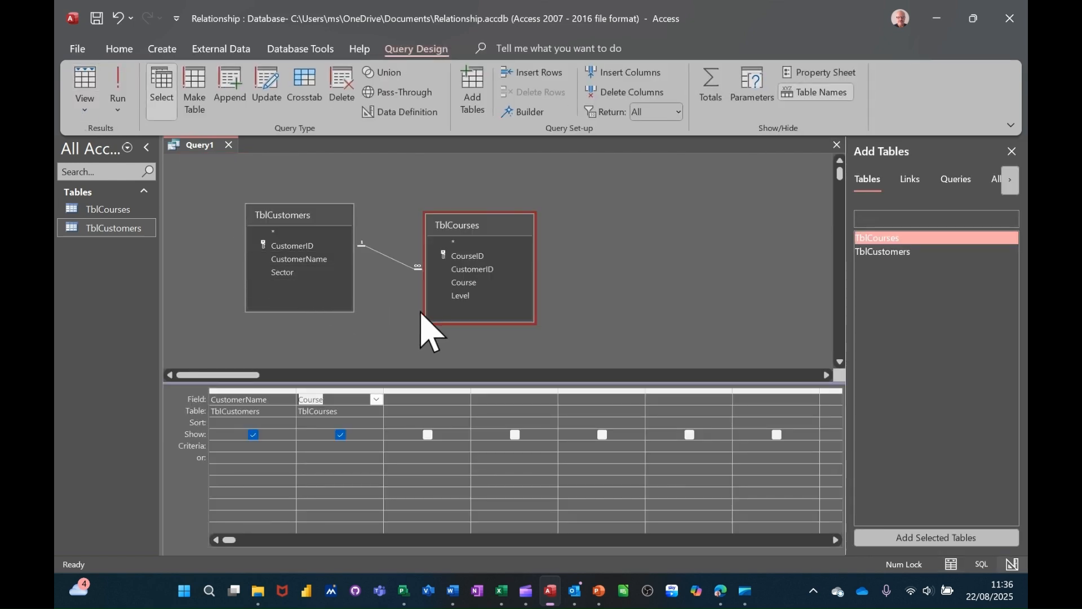
left_click_drag(459, 300, 398, 445)
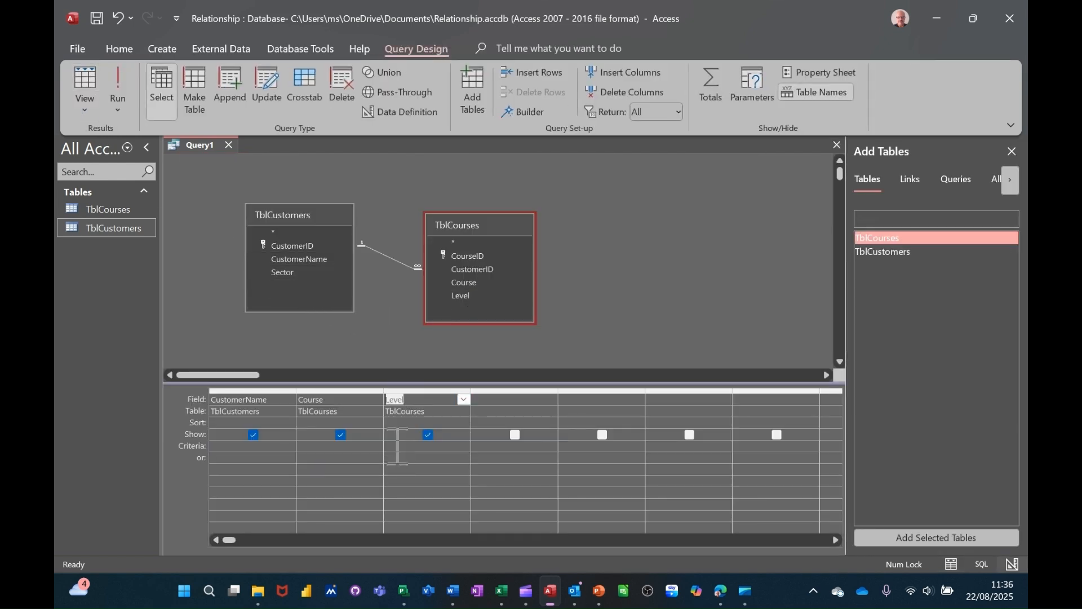
left_click(305, 449)
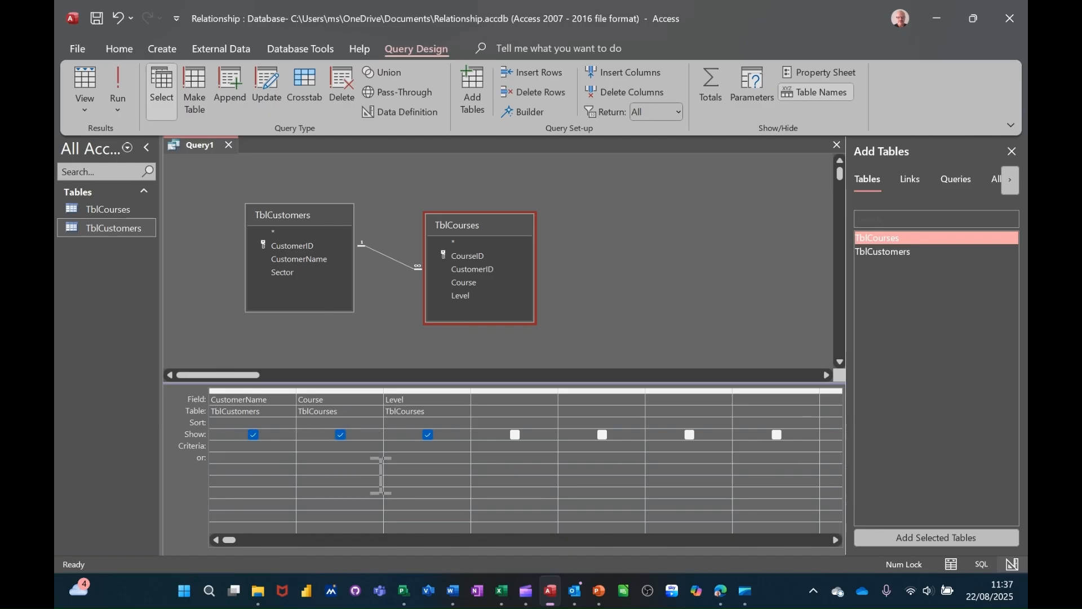
Run the query with the Course criterion "Excel", and run it again with the criterion changed to "Access"
type("Excel")
left_click(373, 462)
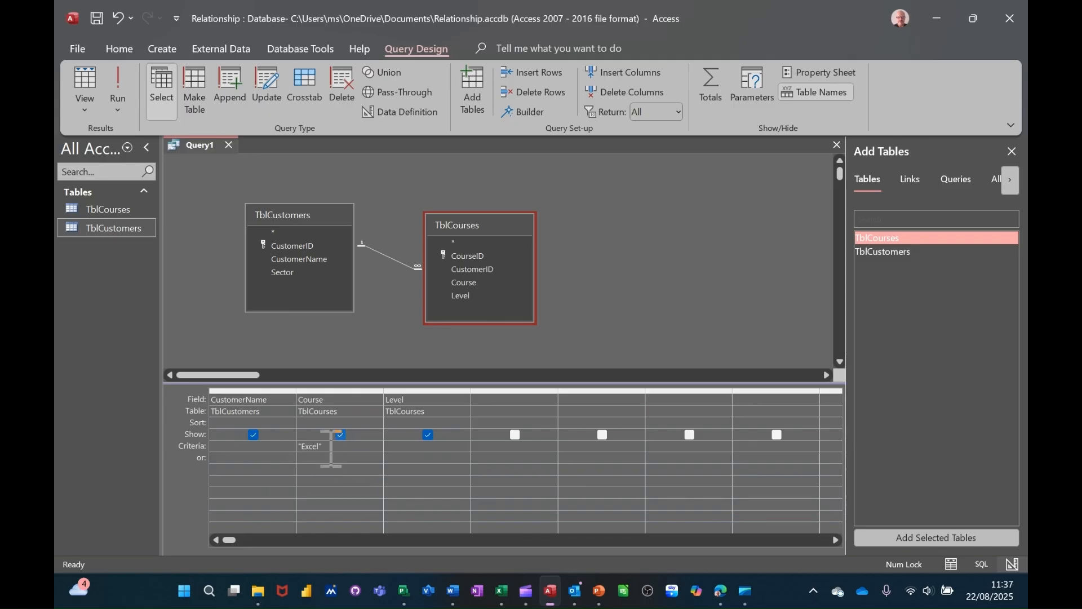
left_click(119, 90)
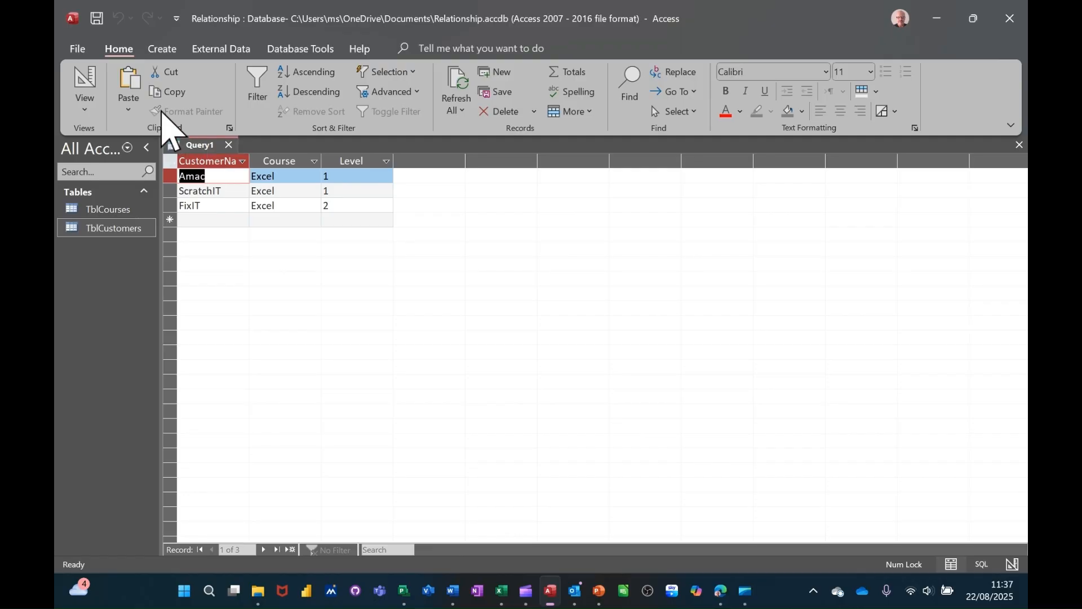
left_click(91, 97)
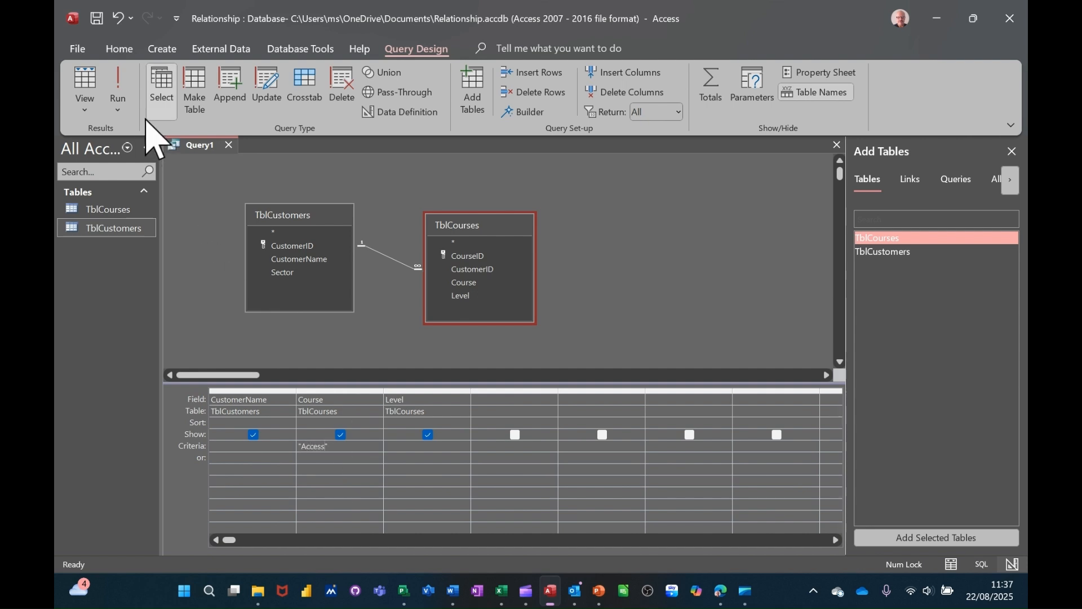
left_click(125, 95)
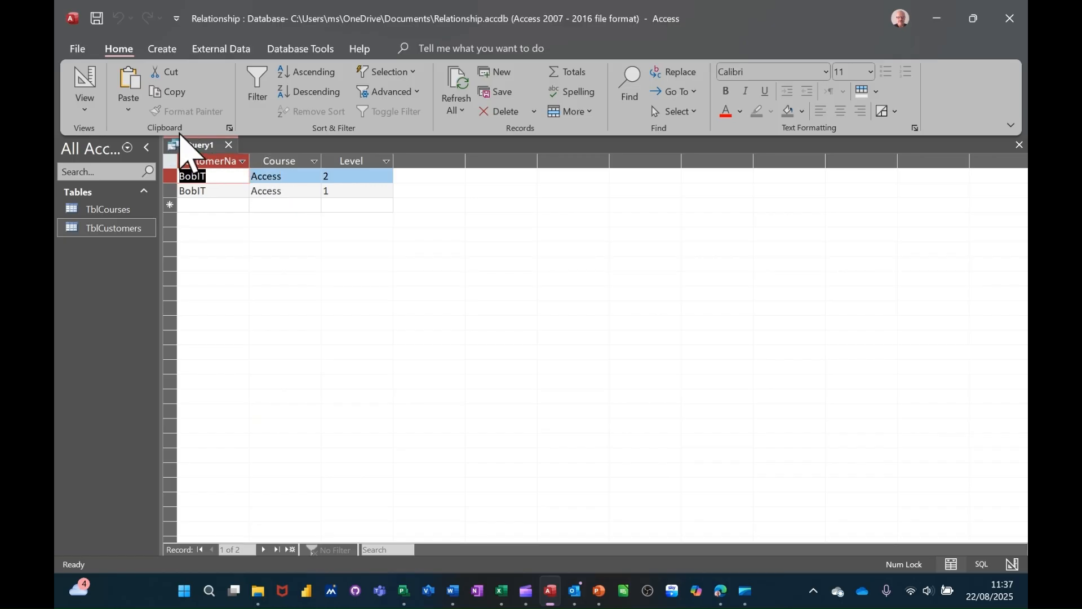
Replace the Course criterion with the parameter prompt [Enter the course], and run the query for the Access course
left_click(91, 96)
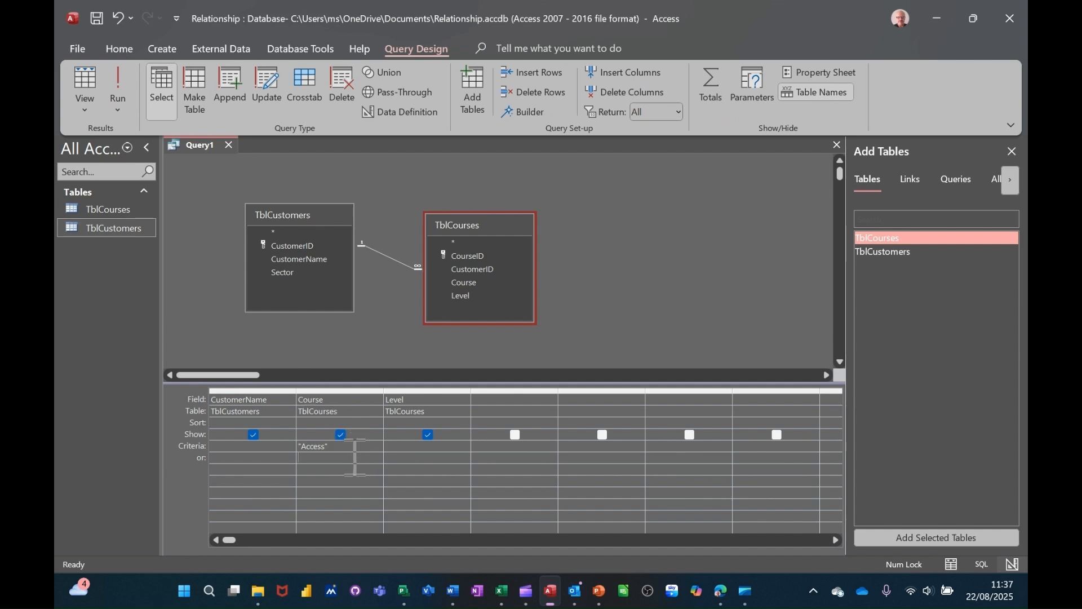
left_click(302, 457)
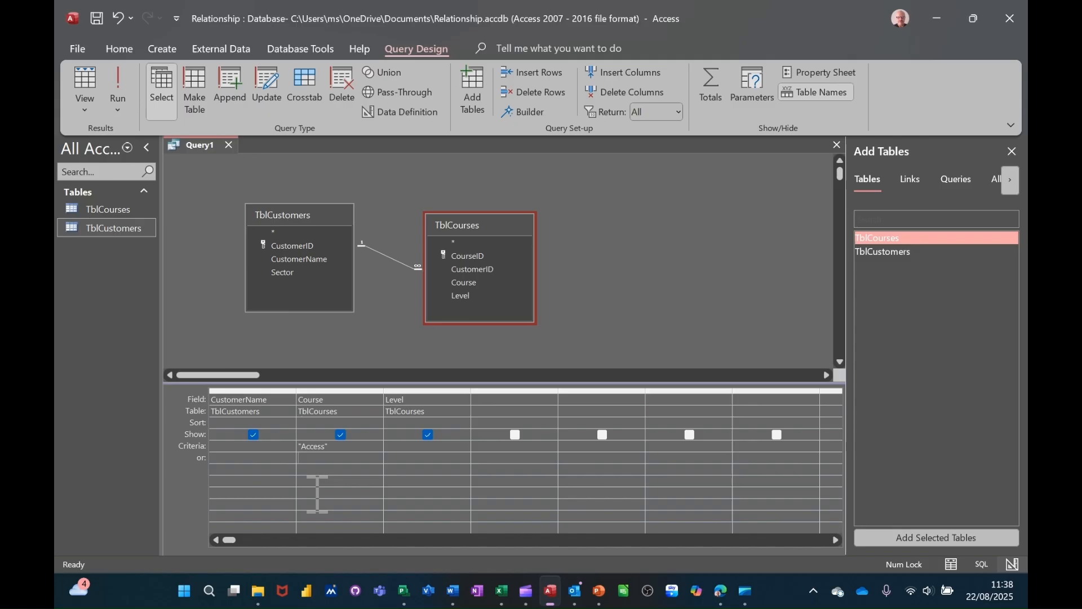
double_click(313, 445)
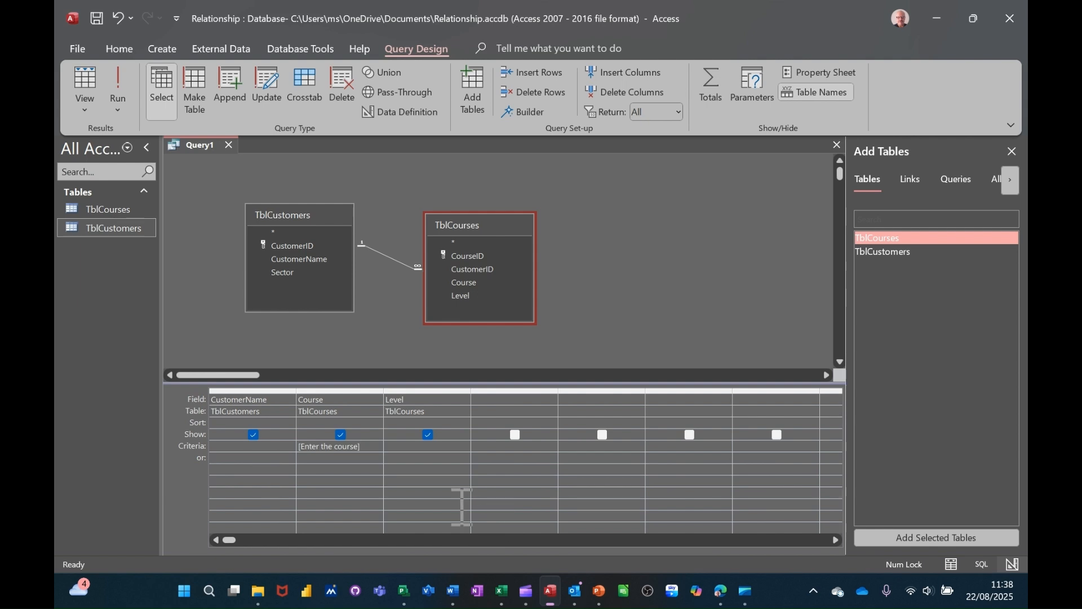
left_click(120, 81)
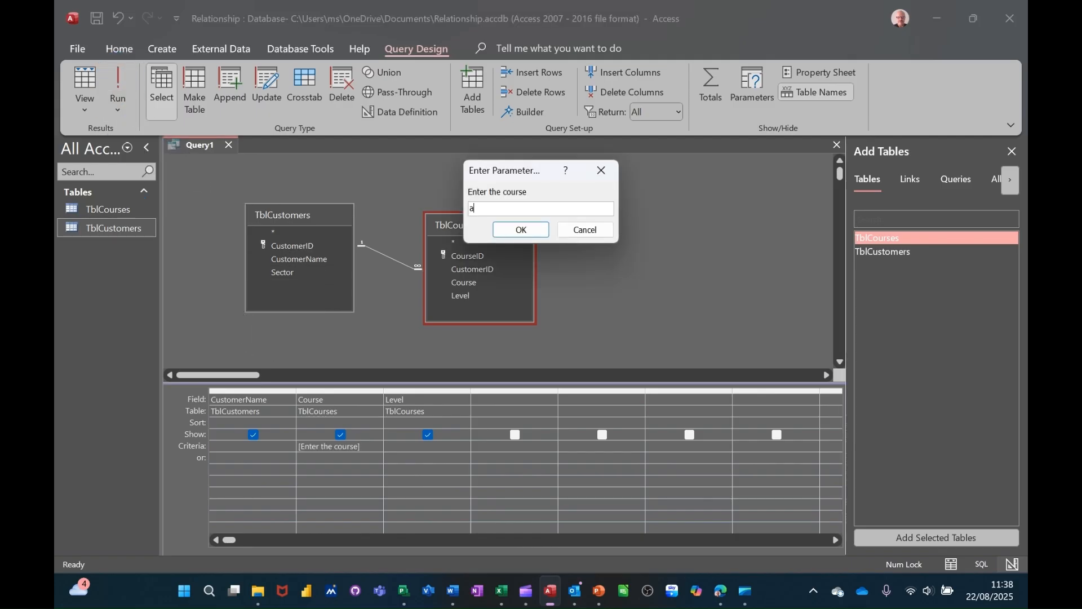
key("Return")
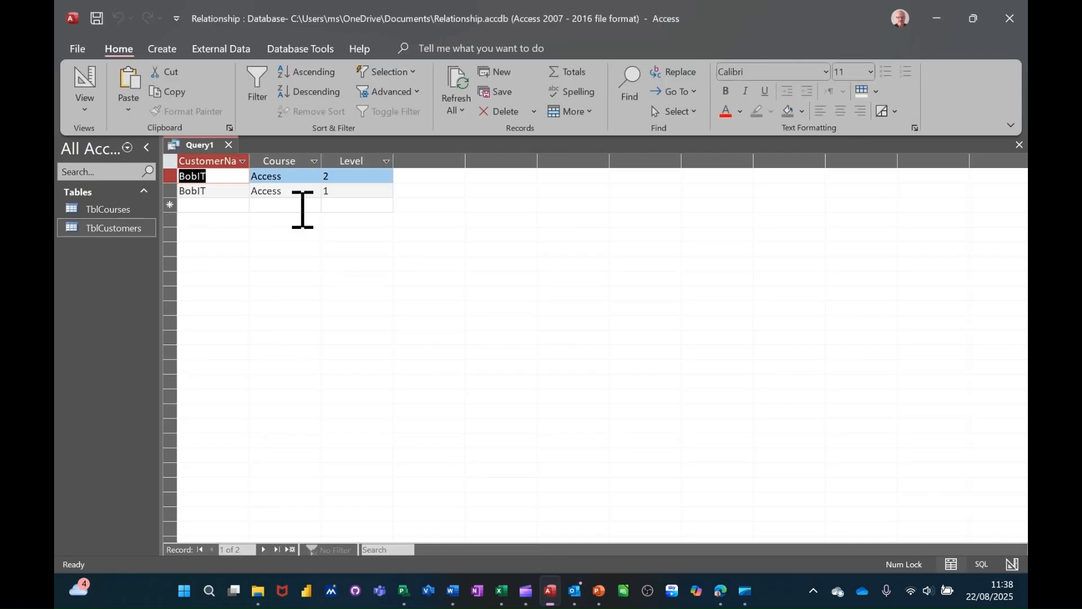
Return to the query's design and rerun it, entering Excel as the course parameter
left_click(83, 83)
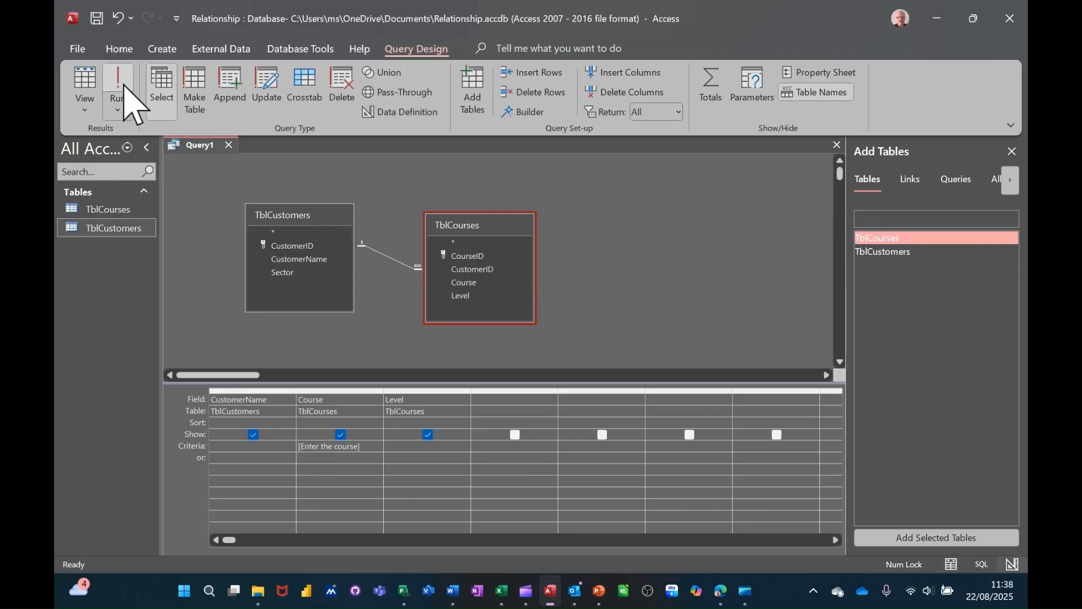
left_click(118, 90)
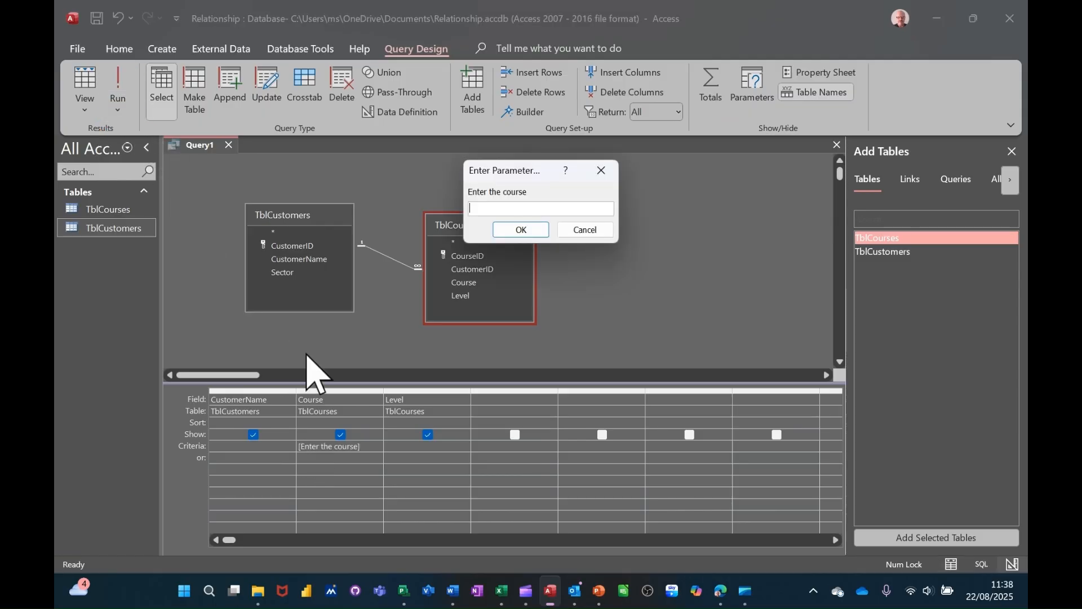
type("Excel")
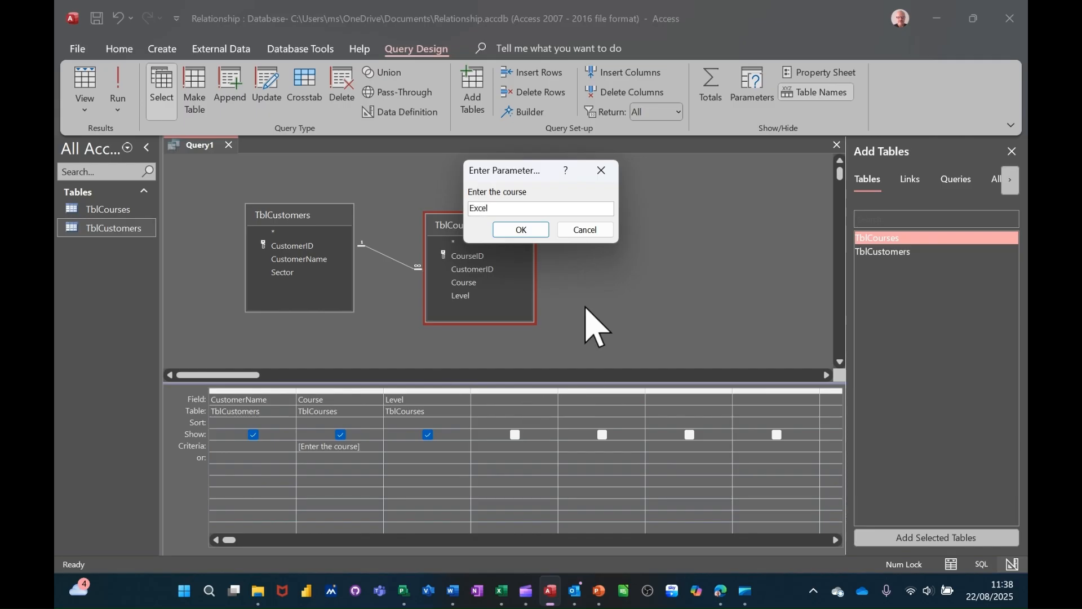
left_click(521, 229)
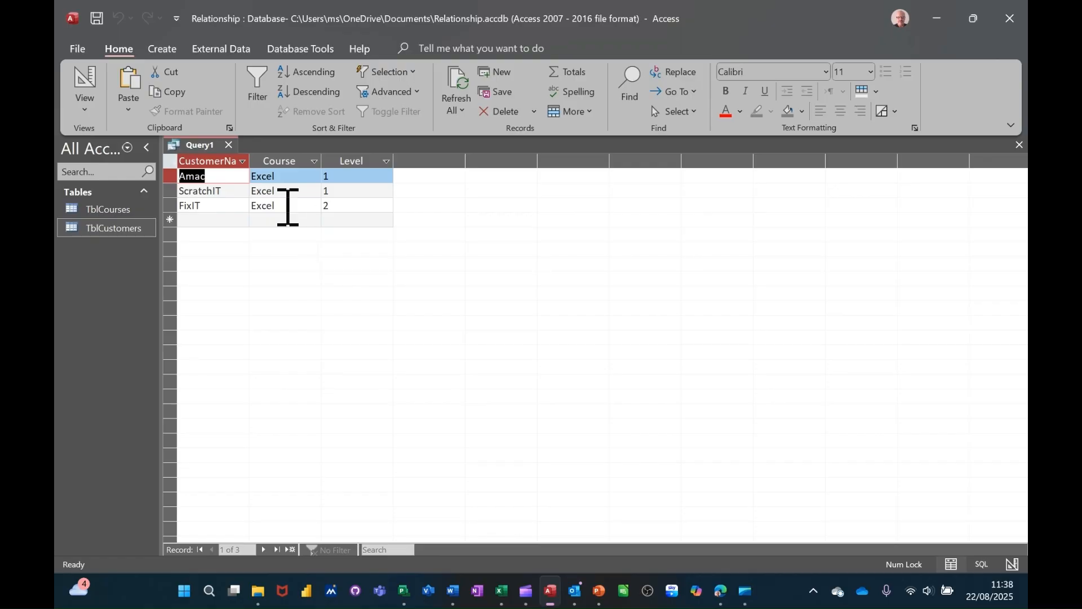
Save the parameter query as QryPara and close it
left_click(97, 19)
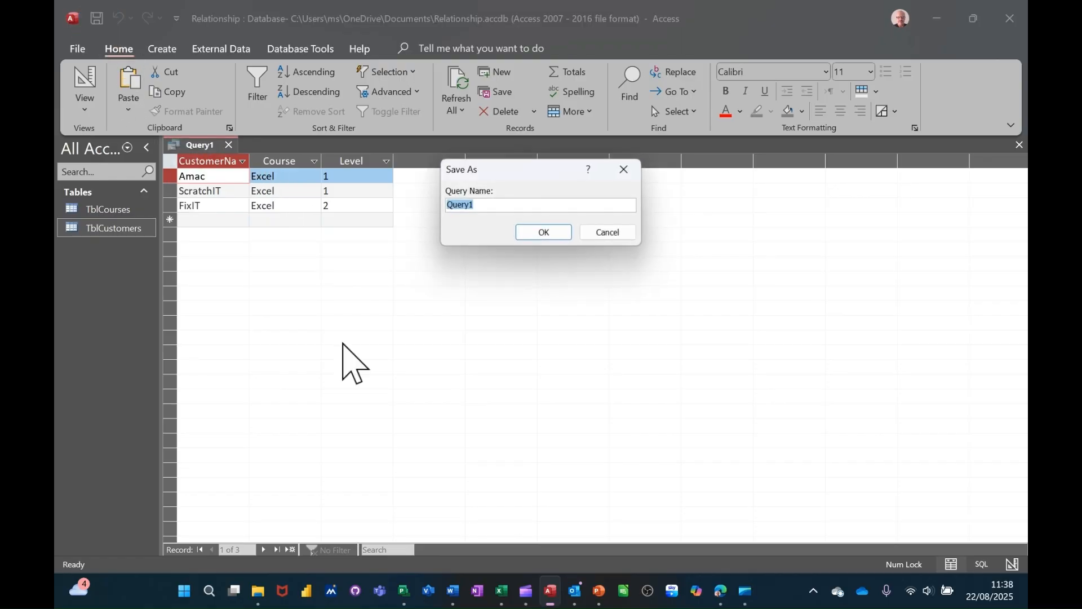
type("Q")
left_click(553, 234)
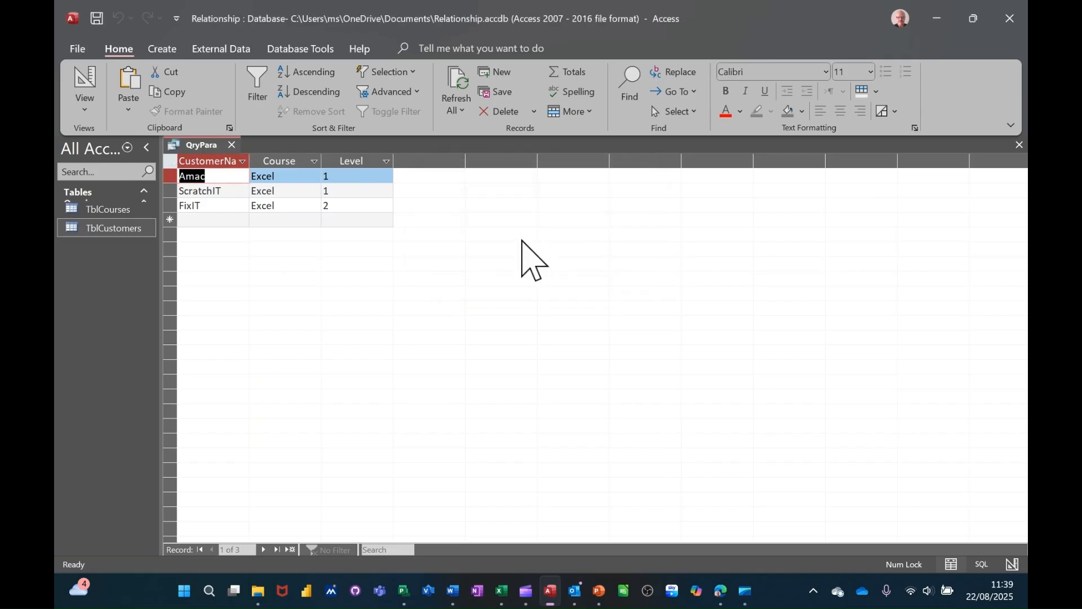
left_click(232, 145)
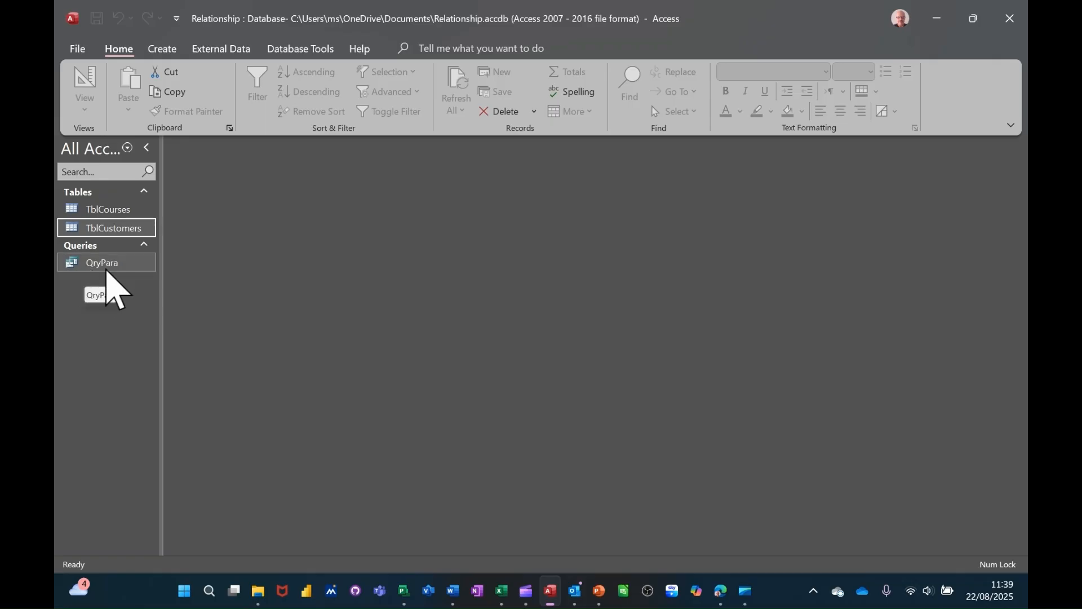
Create a report based on the QryPara query, entering Excel as the course parameter
left_click(167, 52)
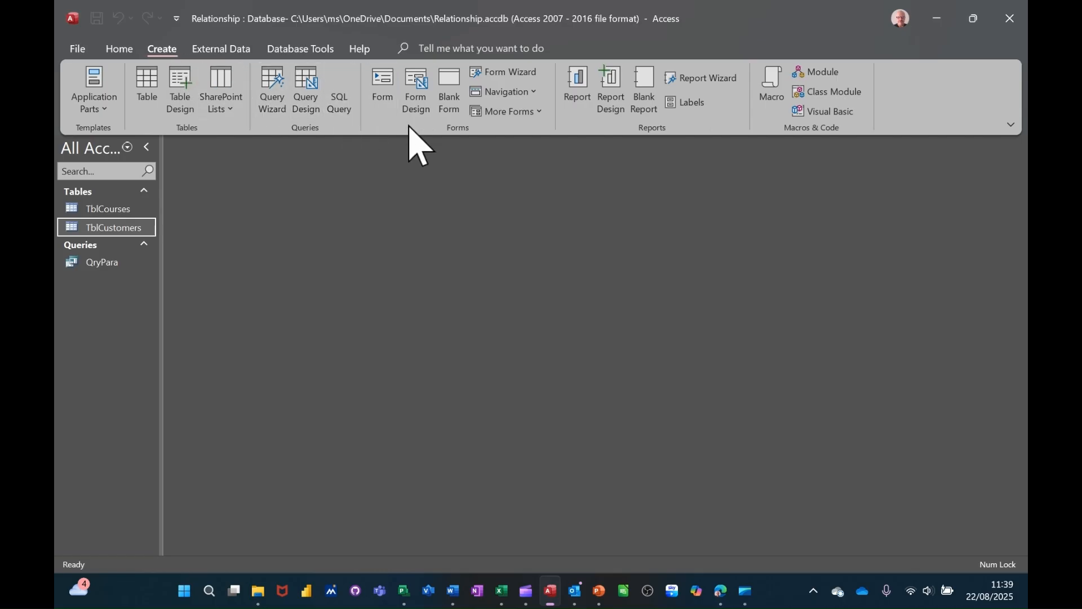
left_click(130, 267)
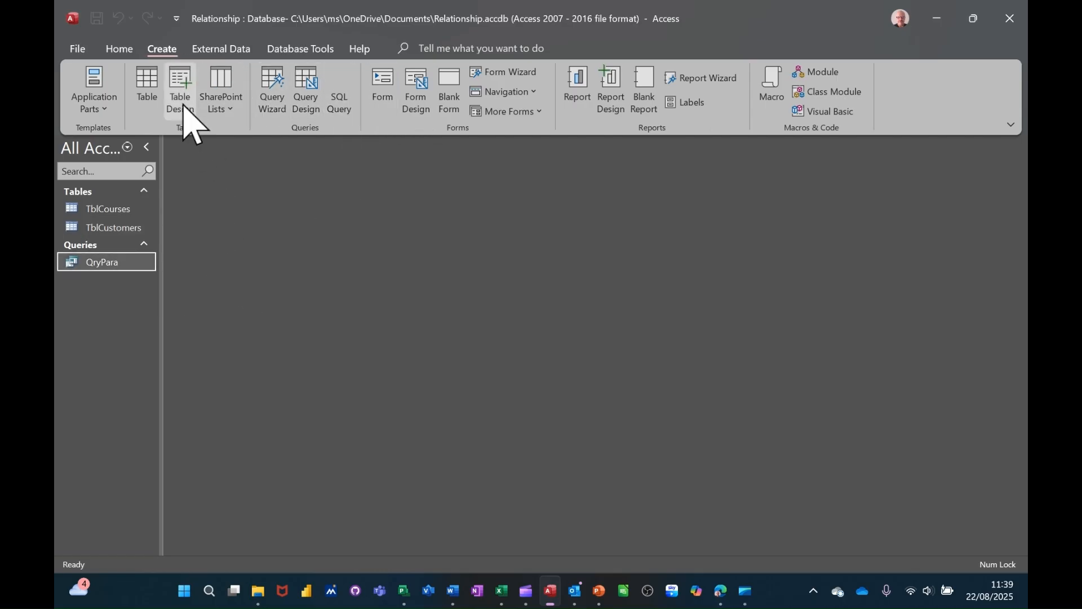
left_click(578, 82)
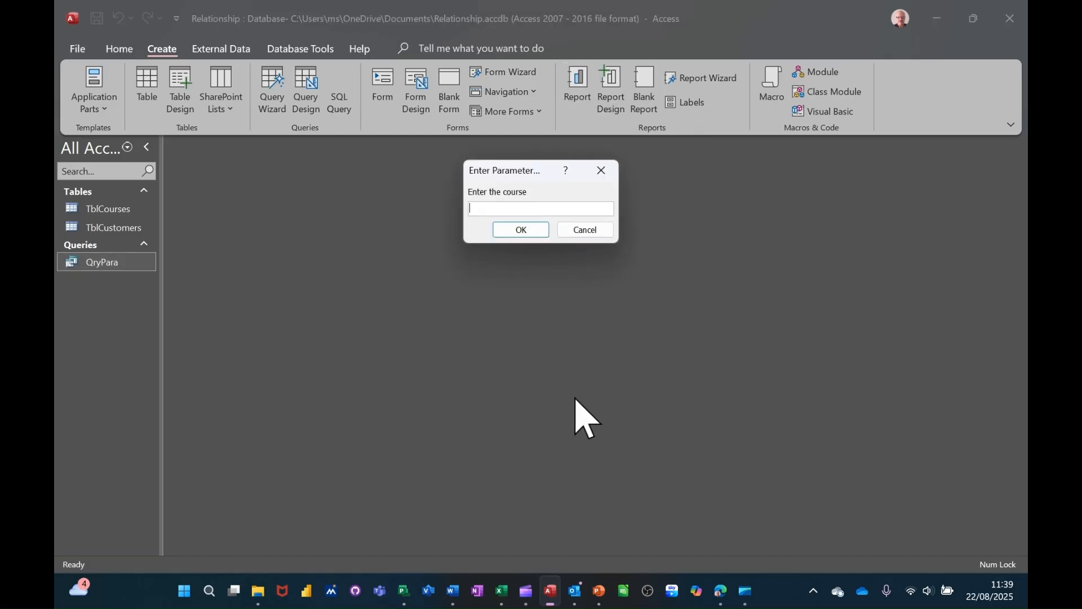
type("Excel")
left_click(521, 230)
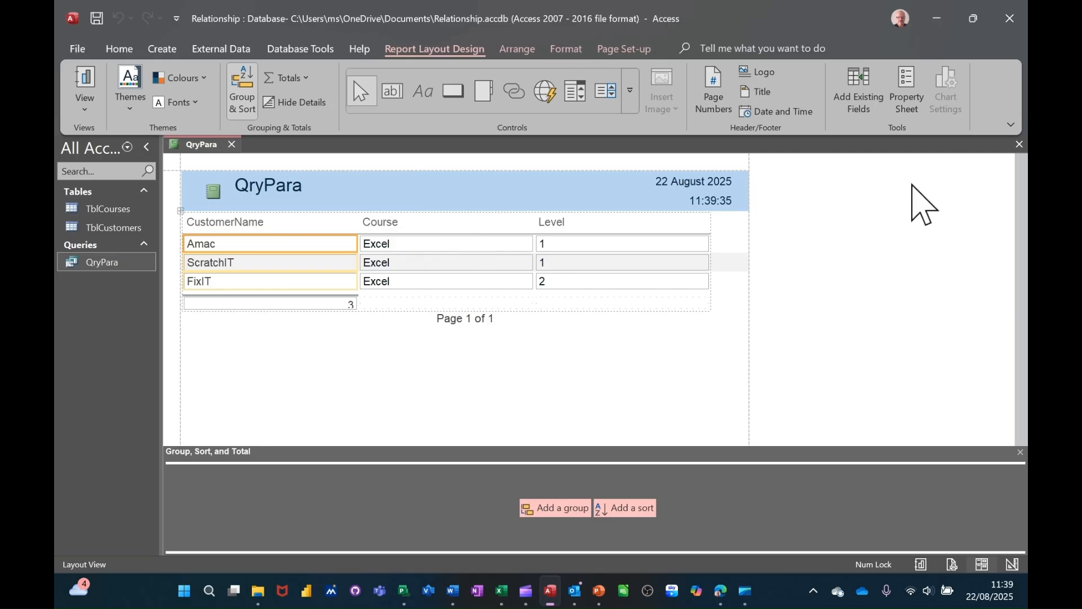
Close the new report, saving its design under the name RptQryPara
left_click(1019, 144)
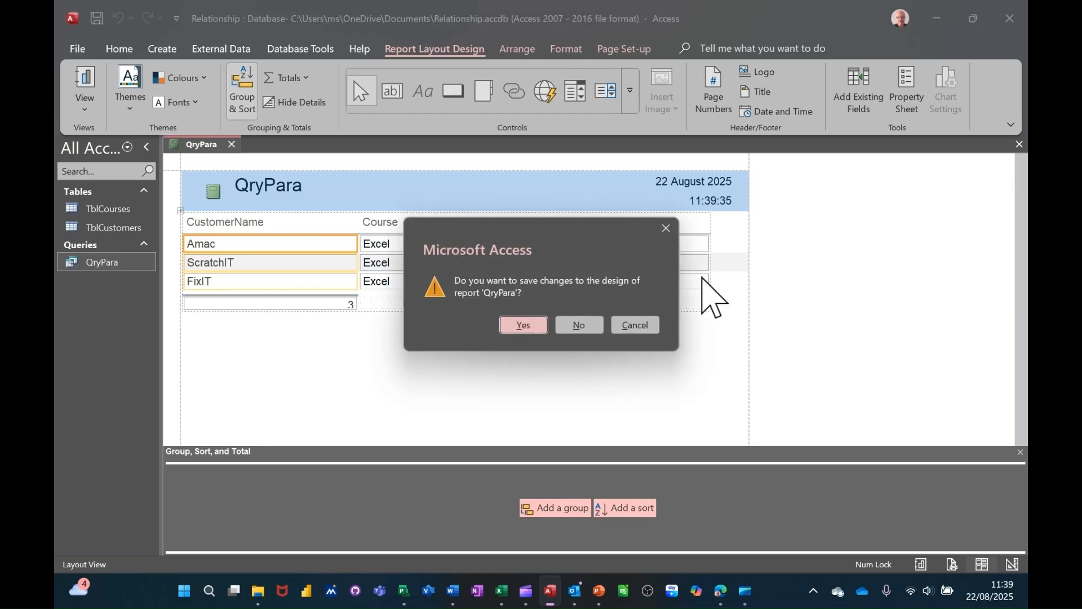
left_click(523, 323)
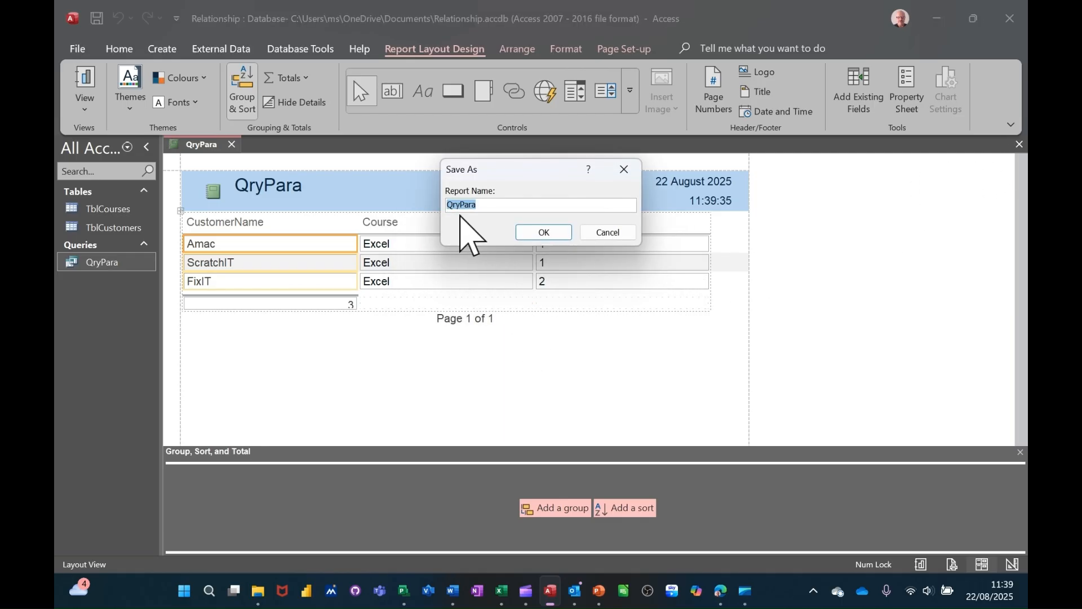
left_click(451, 209)
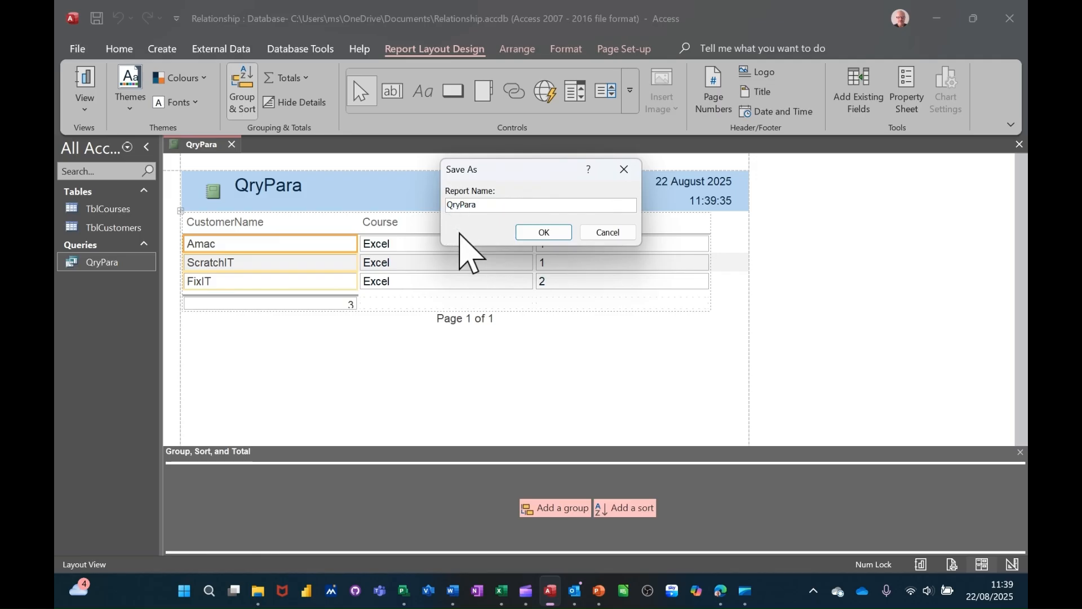
type("Rpt")
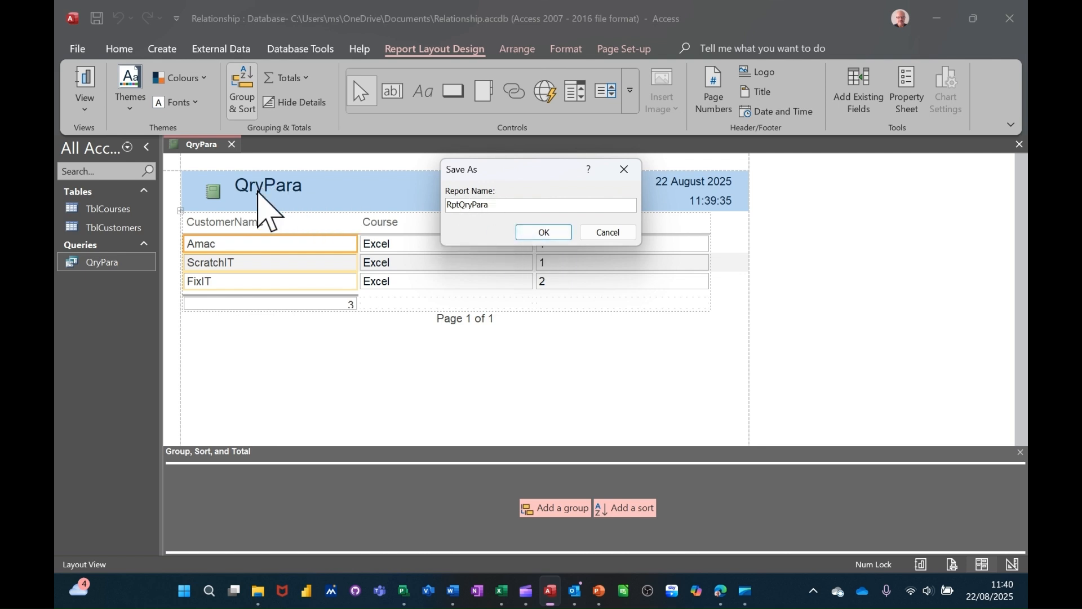
left_click(544, 233)
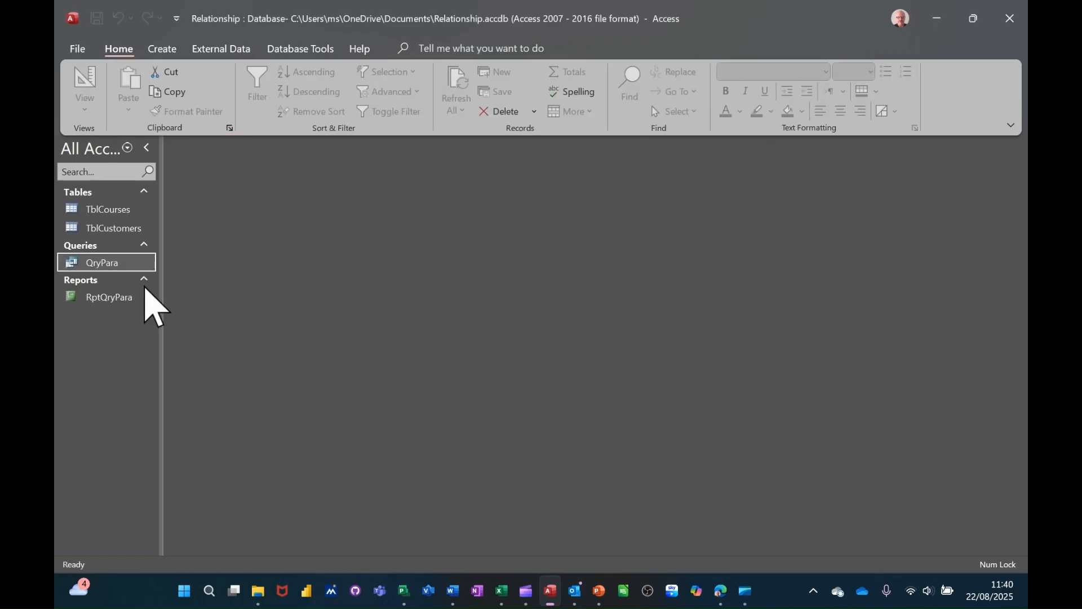
Open the RptQryPara report for the Access course and again for the Excel course, closing it each time
double_click(106, 304)
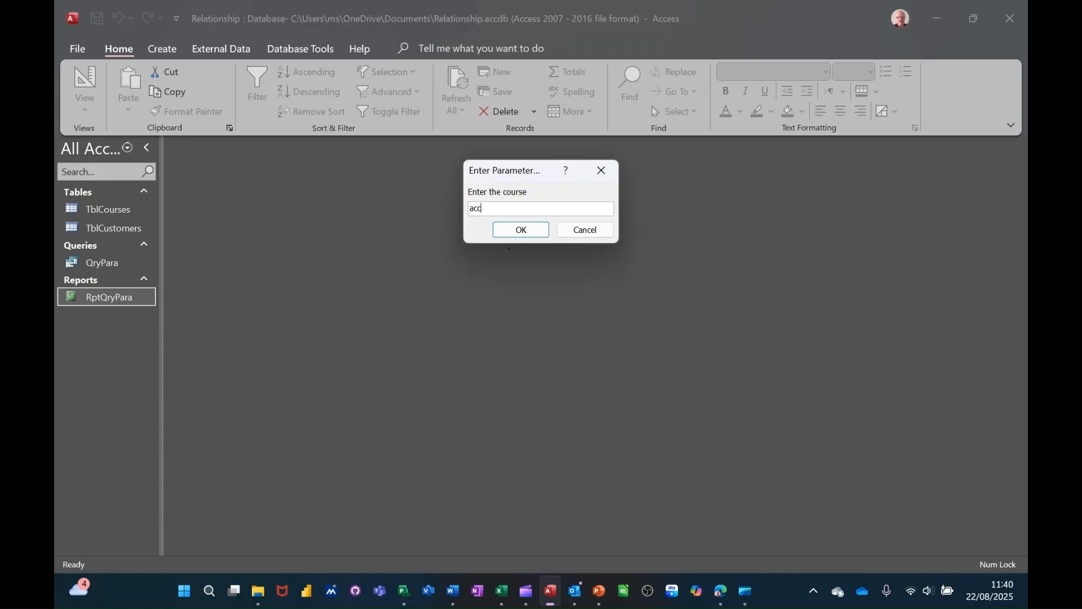
key("Return")
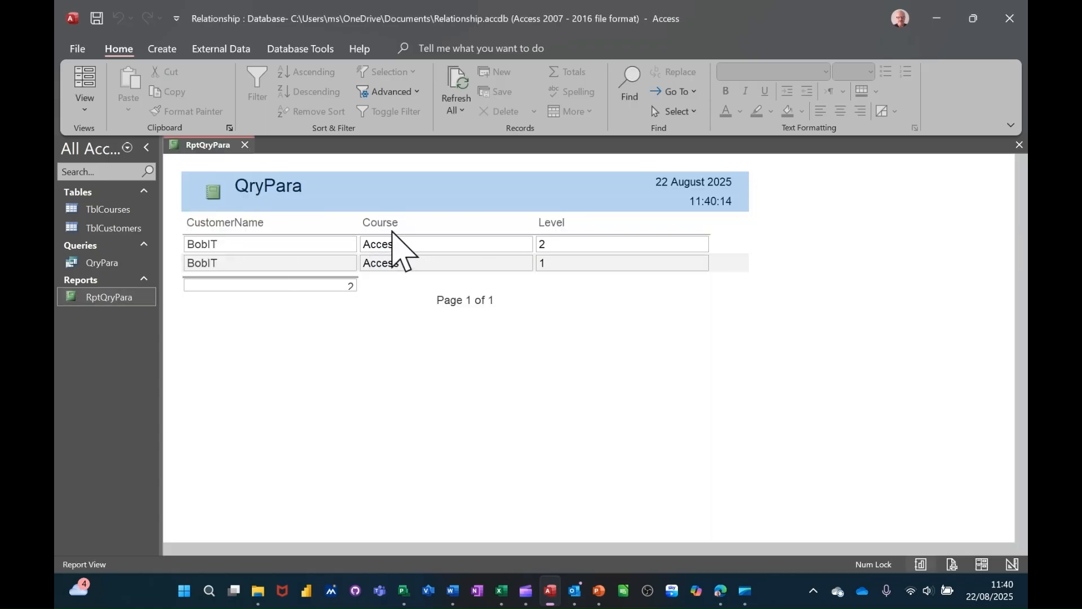
left_click(244, 145)
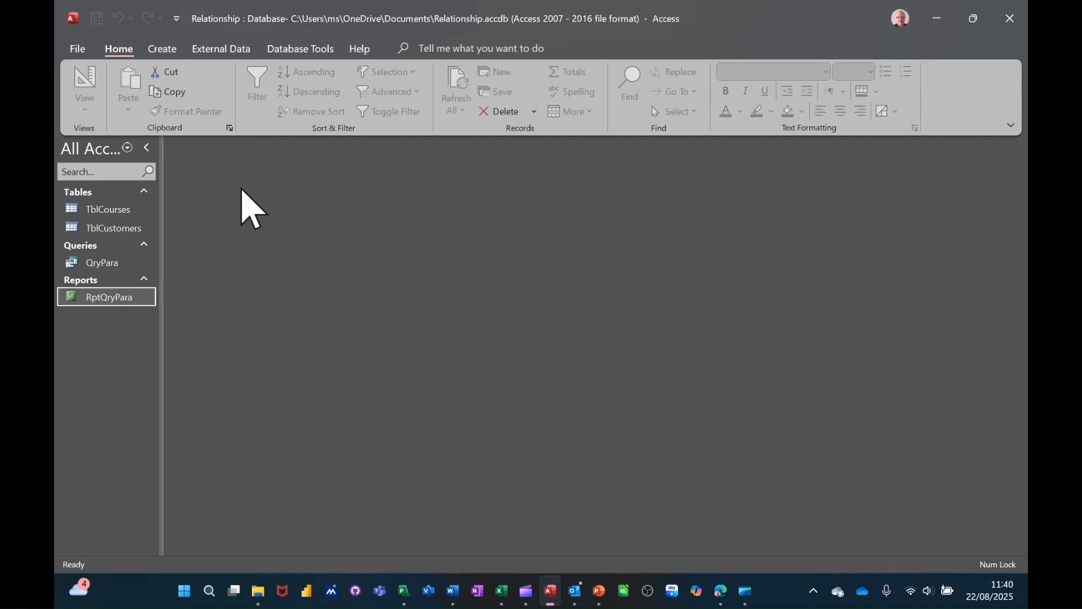
double_click(98, 296)
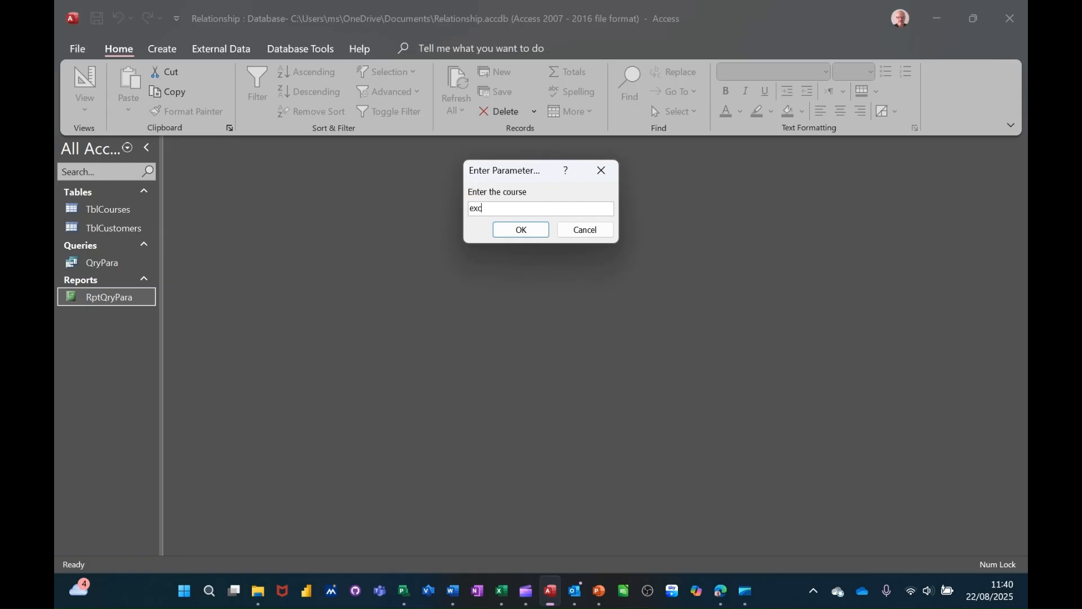
key("Return")
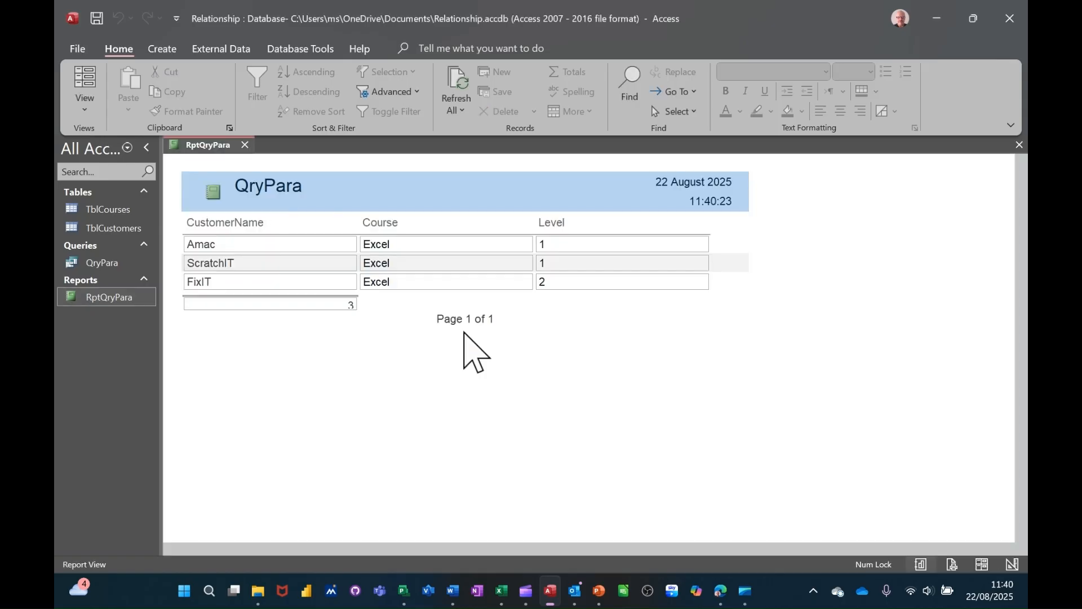
left_click(245, 145)
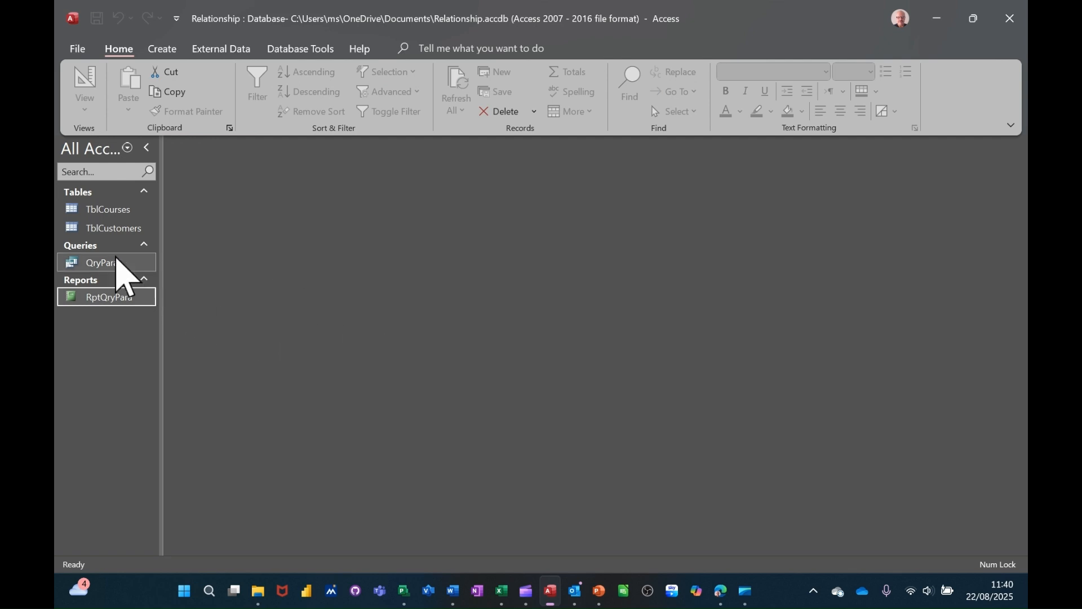
Add a customer named BillIT with the sector IT to the TblCustomers table and close the table
double_click(108, 229)
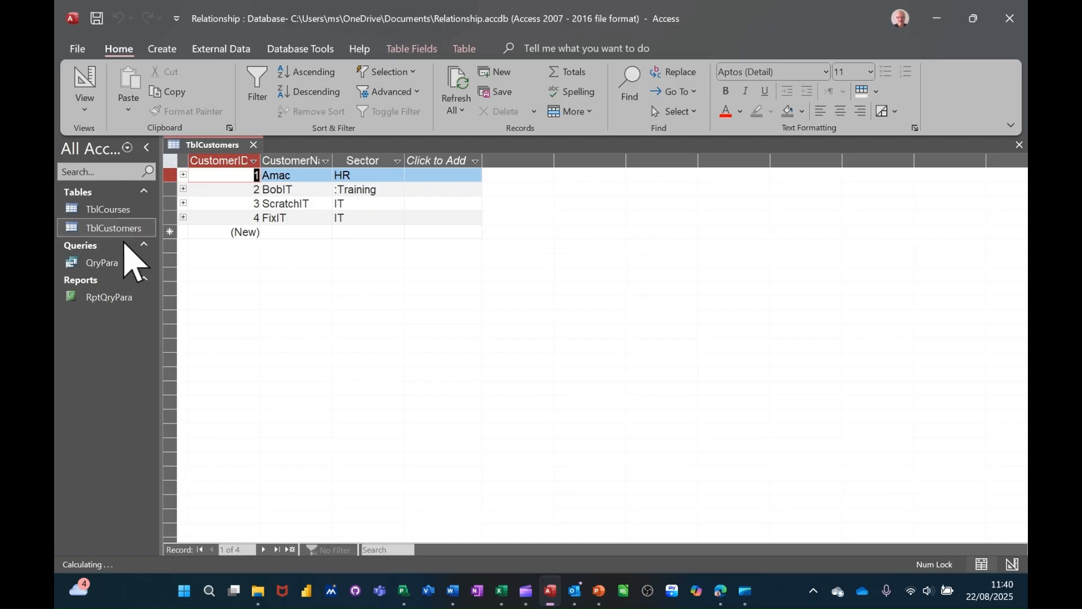
left_click(287, 230)
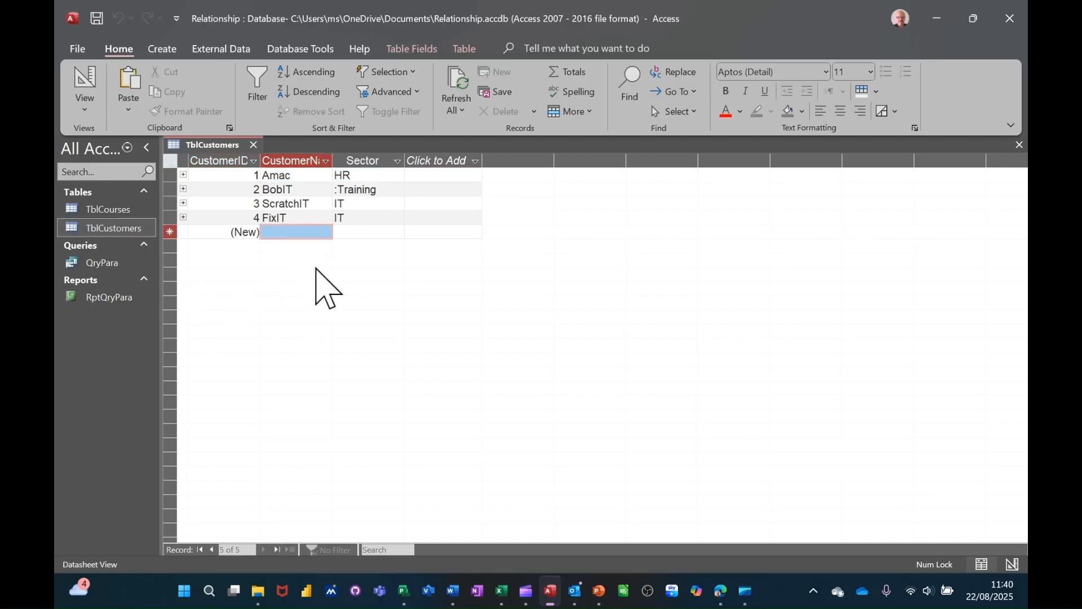
left_click(285, 233)
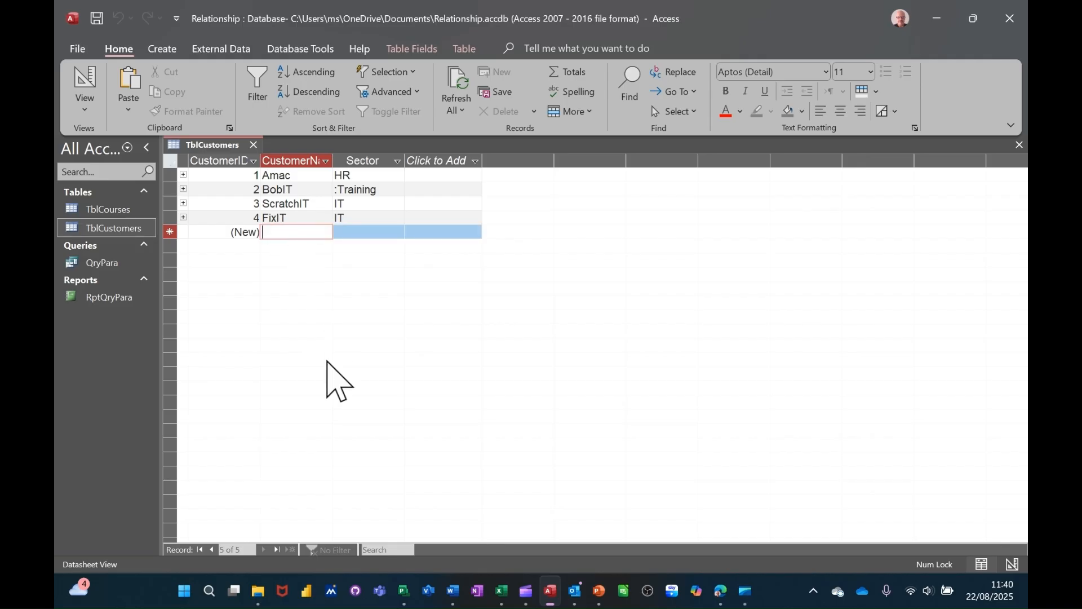
type("BillIT")
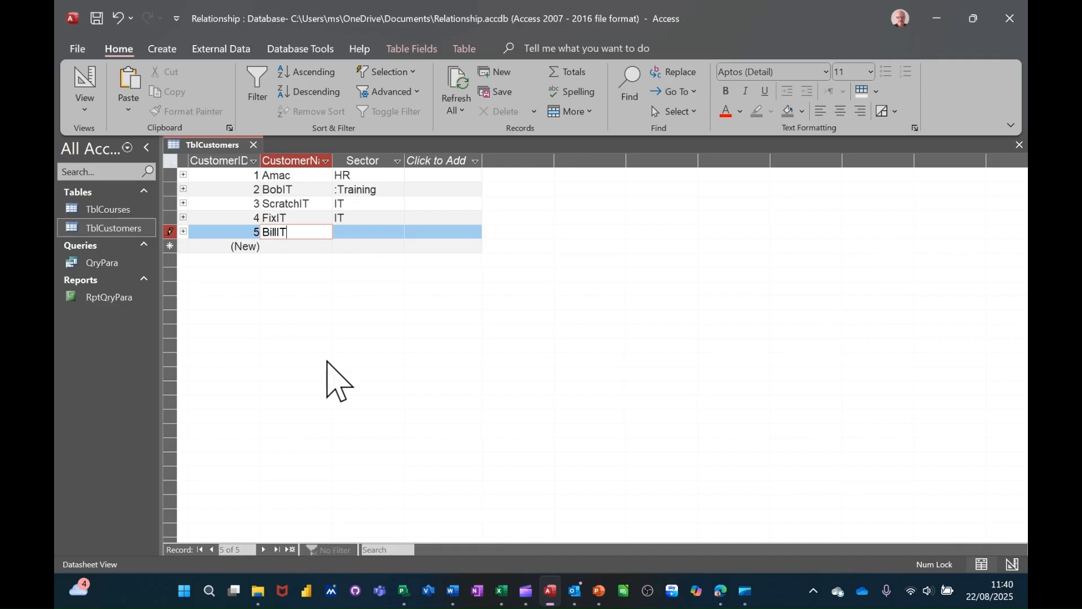
key("Tab")
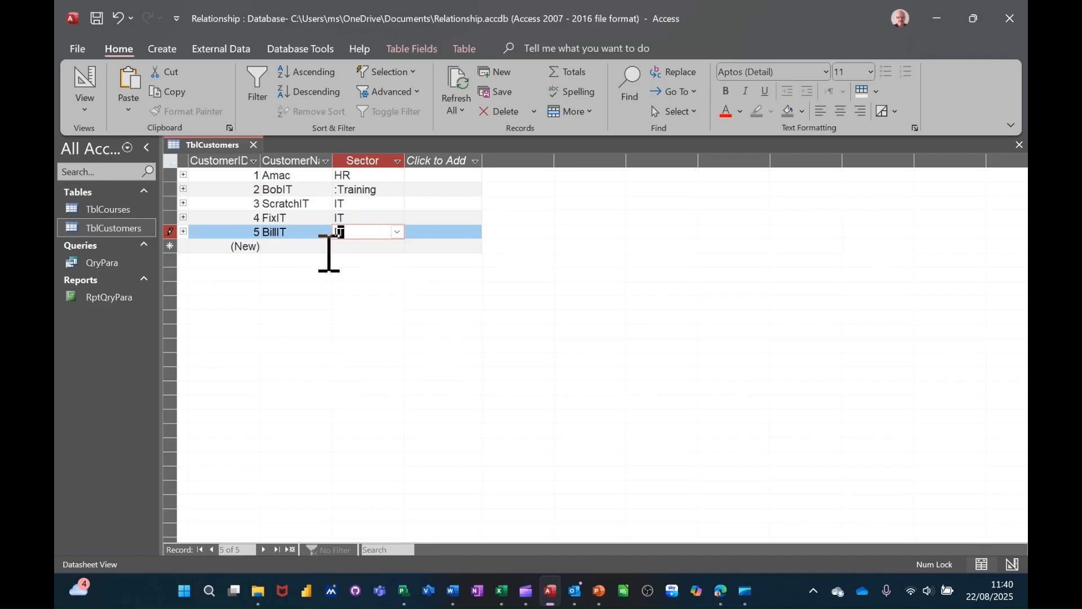
left_click(309, 249)
left_click(254, 145)
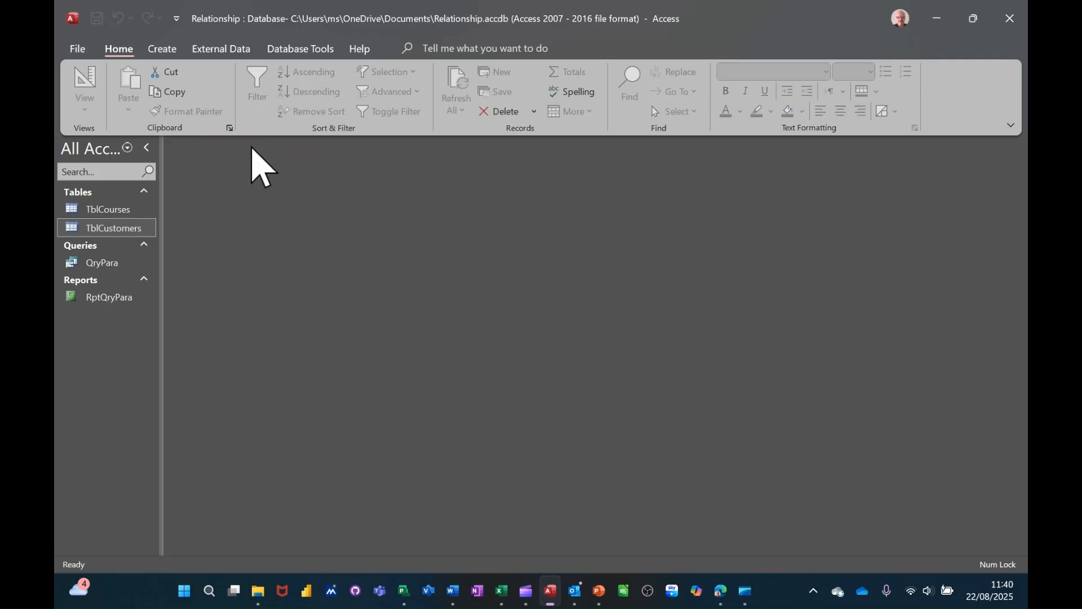
Add a record to TblCourses for the BillIT customer with the course Word and level L3
double_click(107, 210)
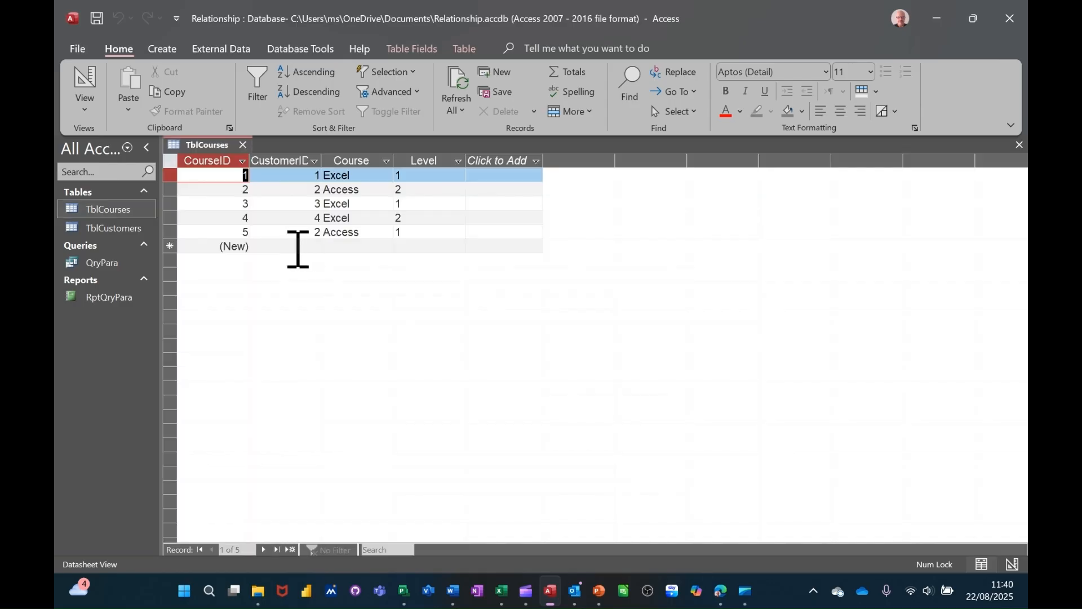
left_click(298, 249)
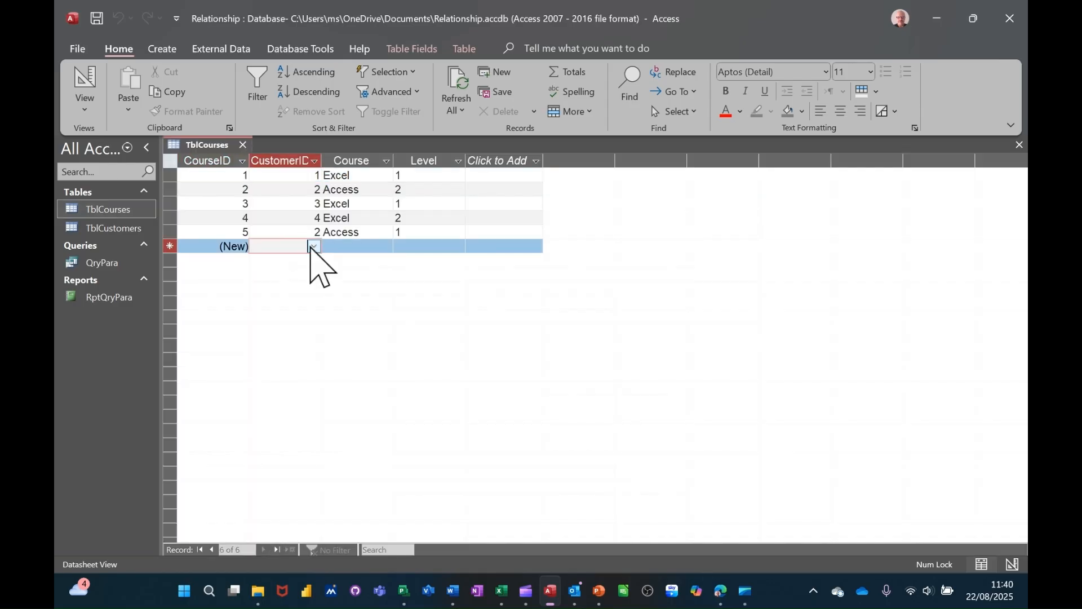
left_click(314, 246)
left_click(318, 314)
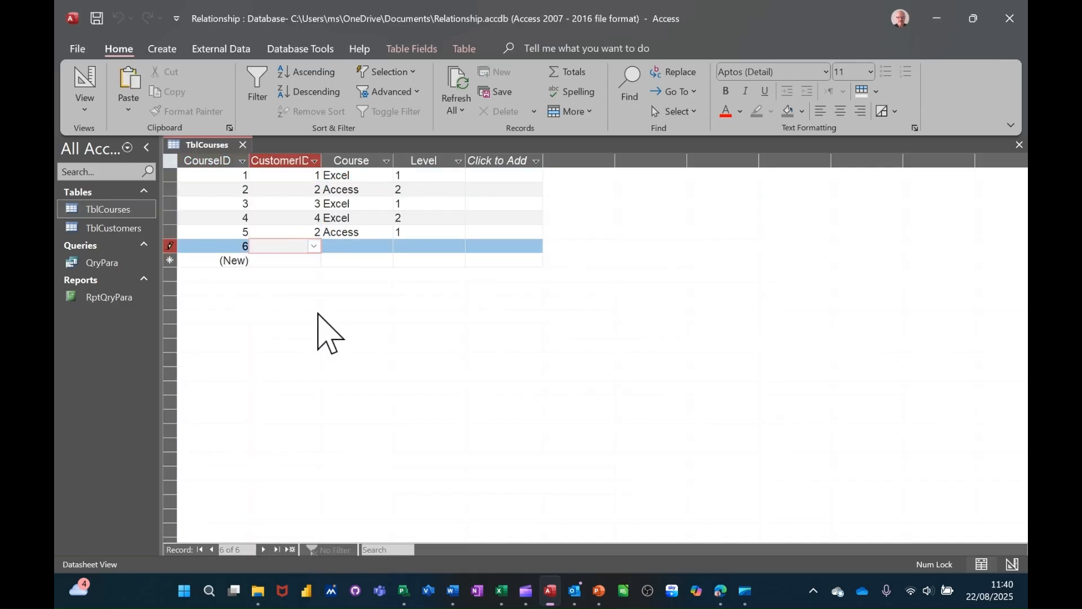
left_click(357, 248)
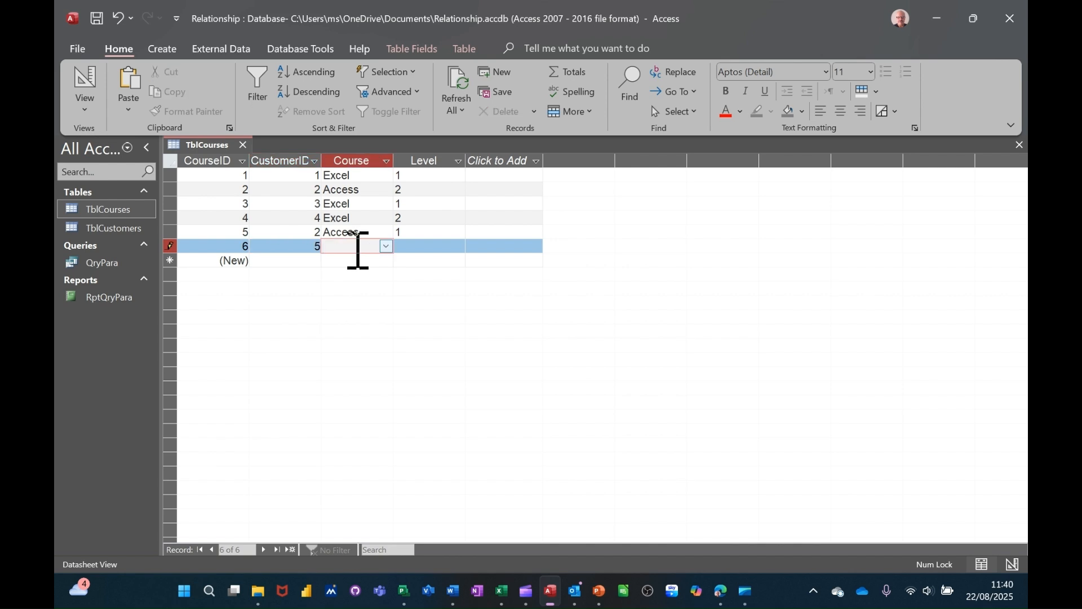
type("Word")
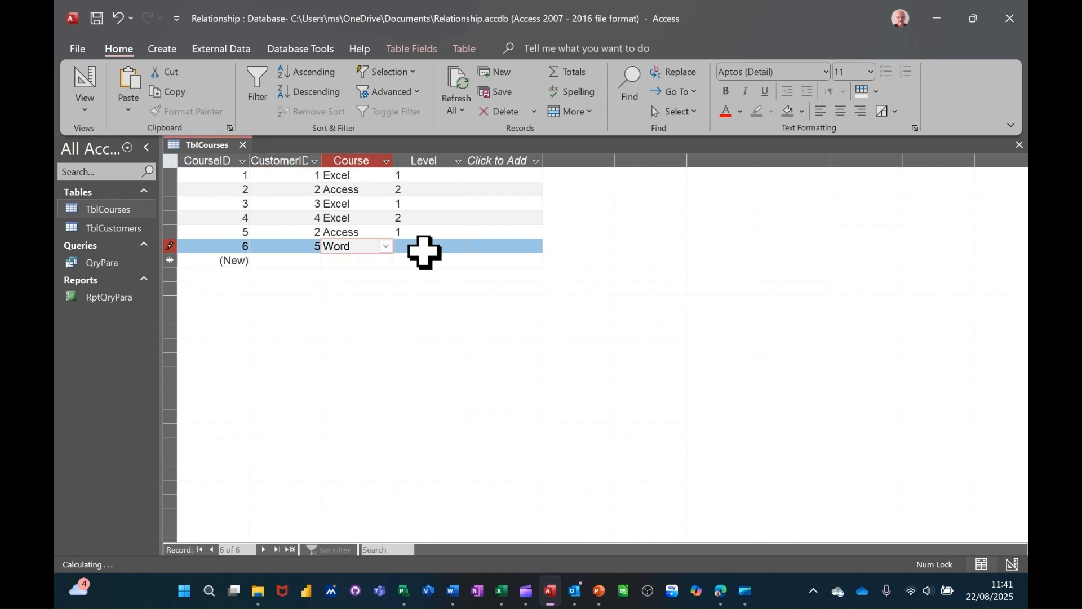
left_click(423, 251)
left_click(446, 250)
left_click(458, 246)
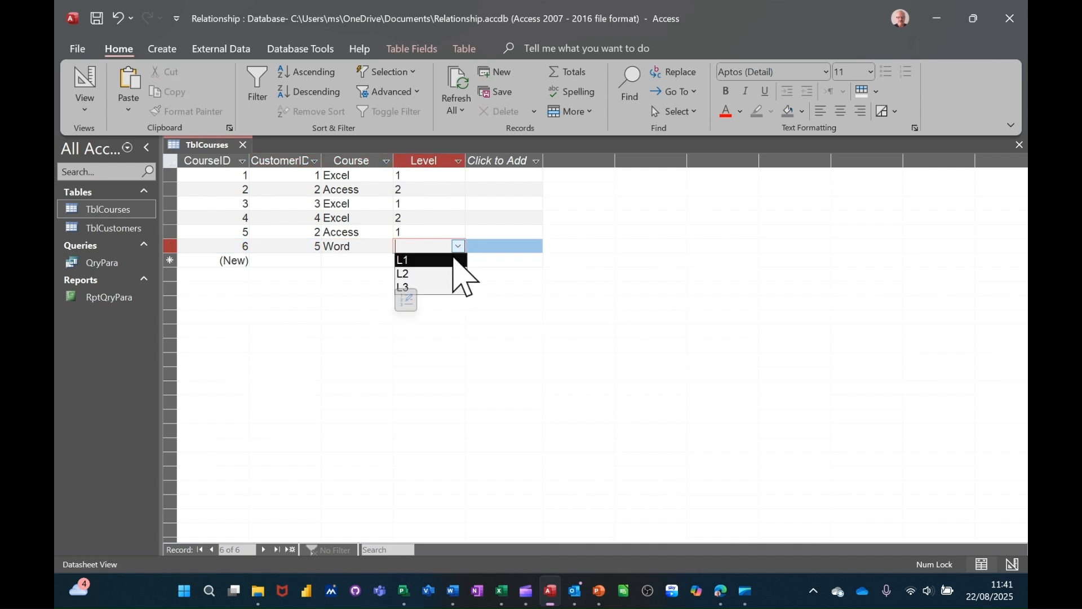
left_click(422, 289)
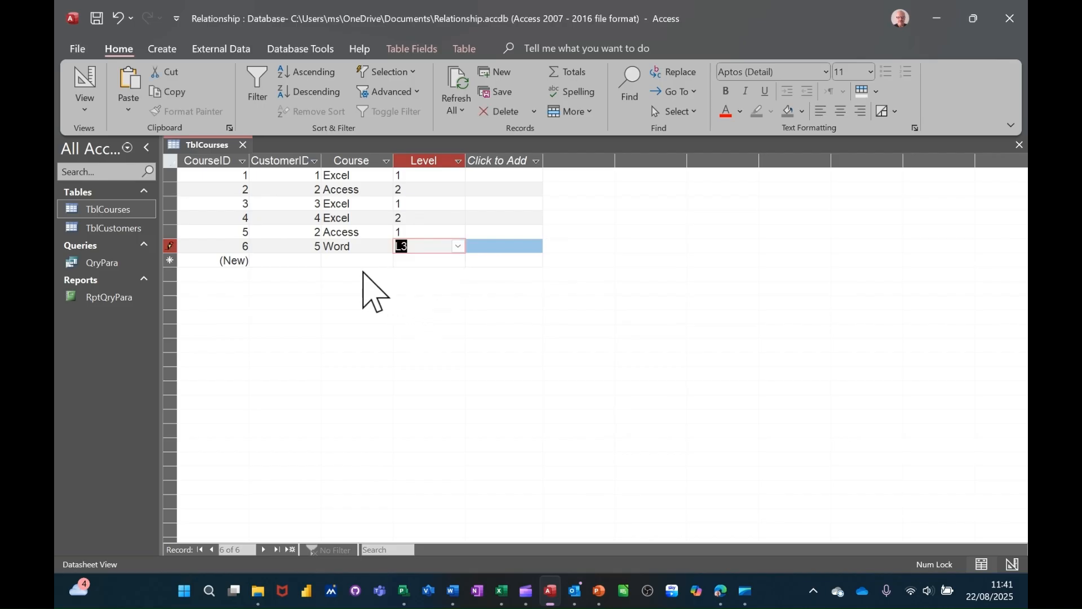
Add another TblCourses record for the Amac customer with the course Word and level L3, and close the table
left_click(292, 261)
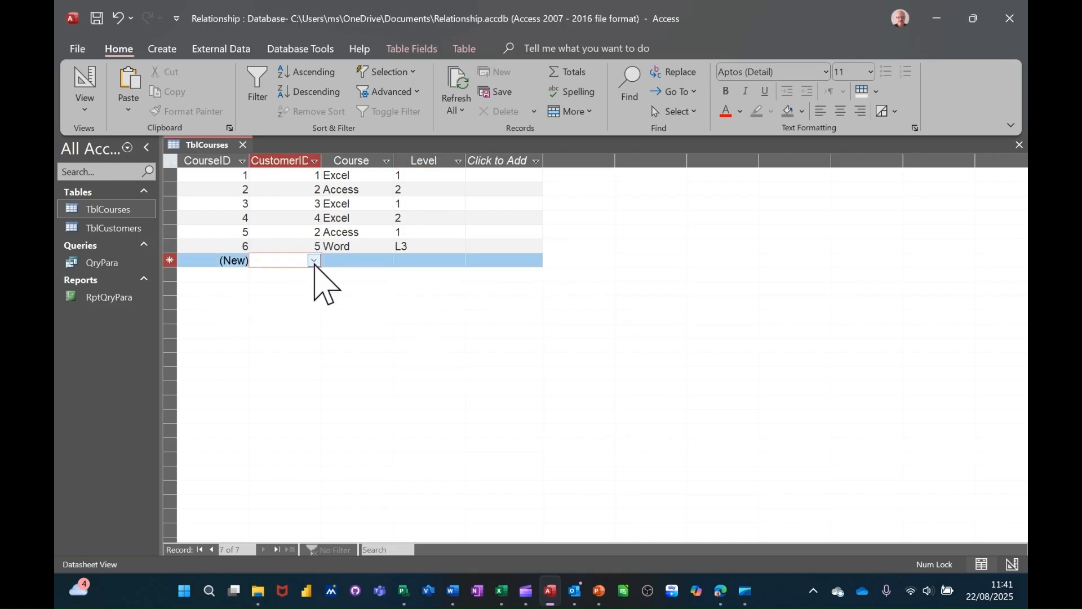
left_click(315, 261)
left_click(333, 274)
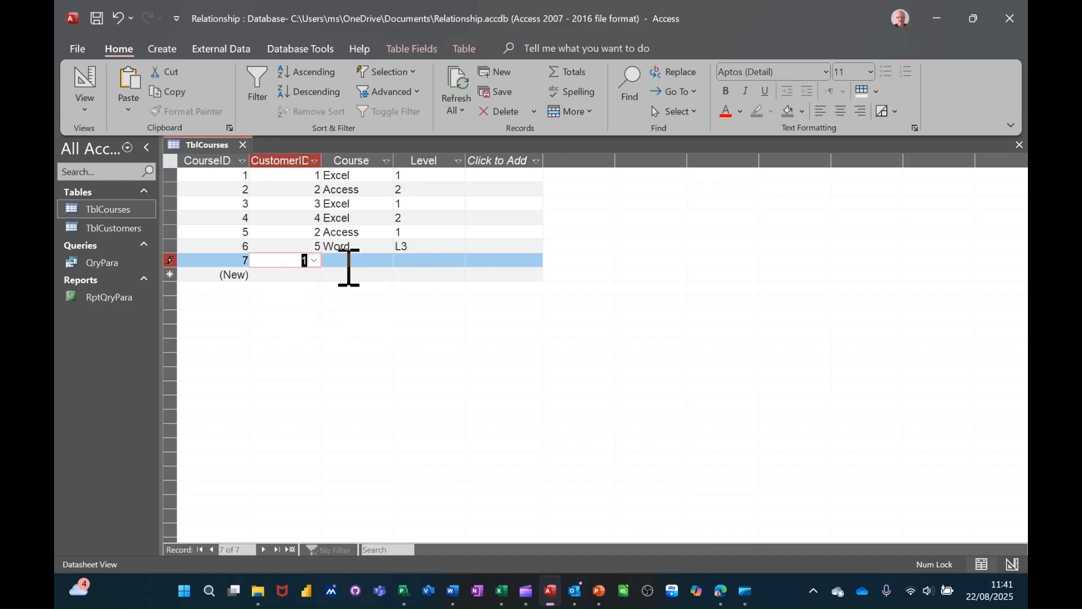
left_click(352, 262)
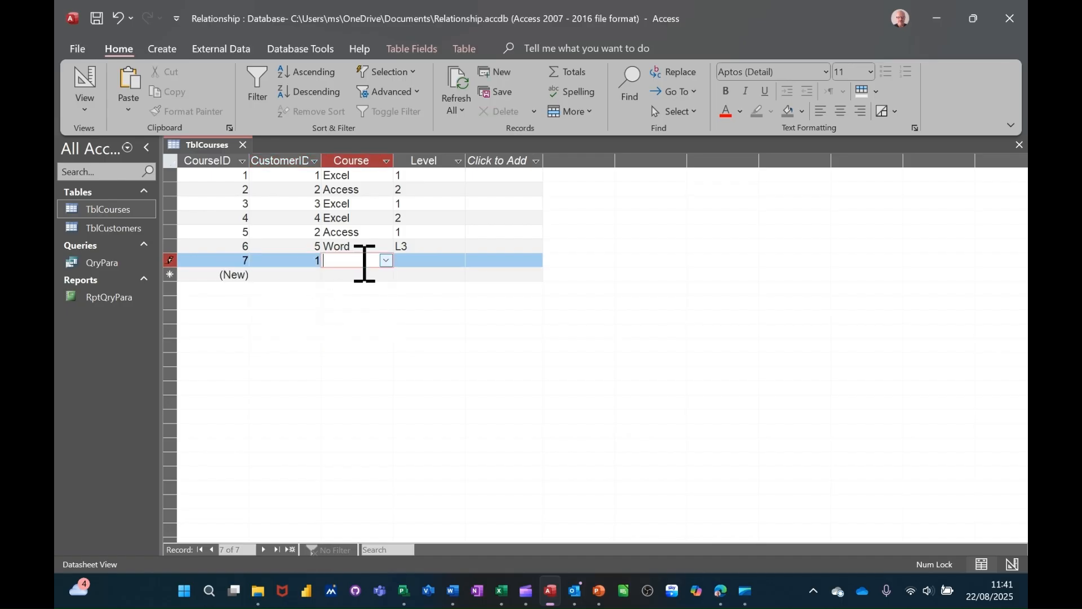
type("word")
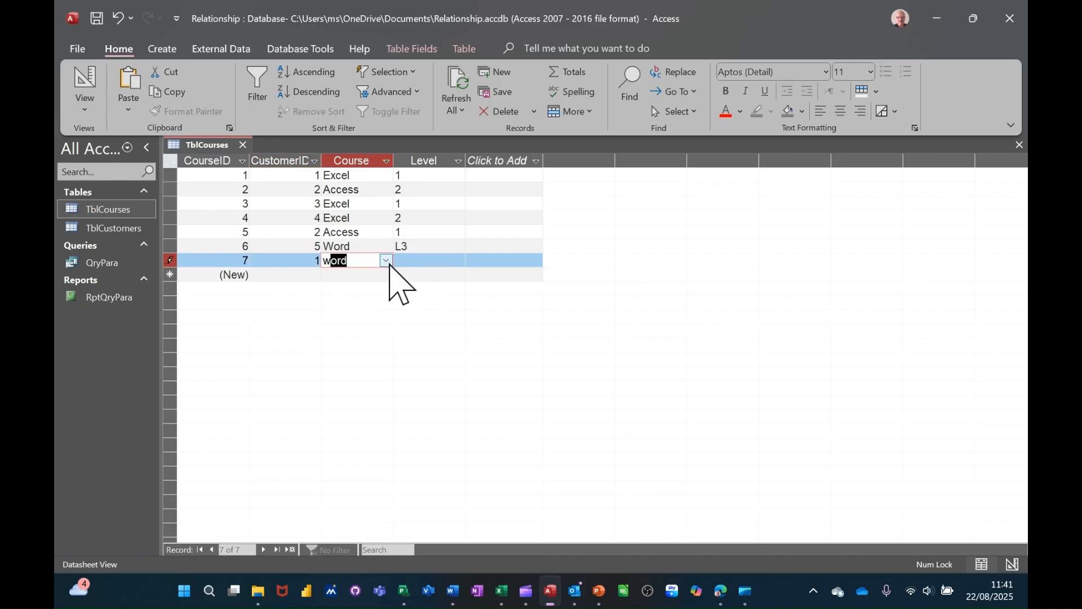
left_click(426, 261)
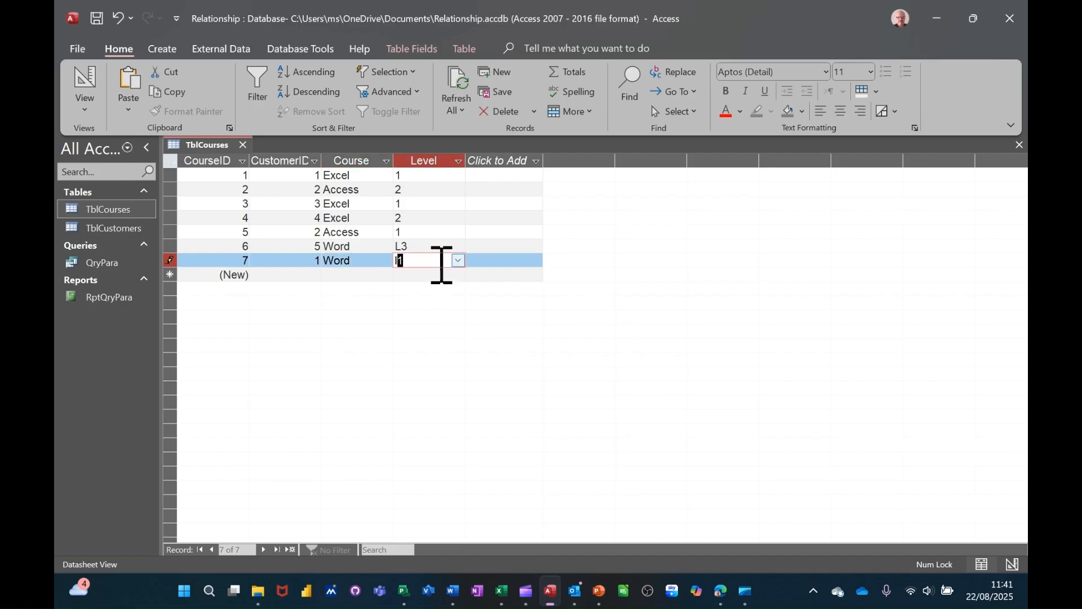
left_click(458, 260)
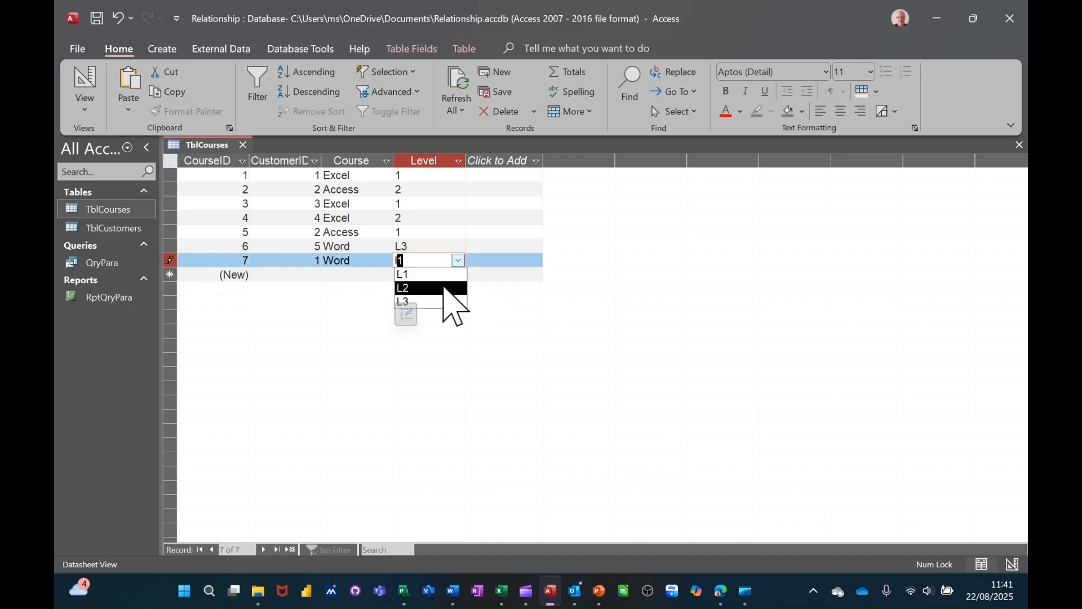
left_click(427, 301)
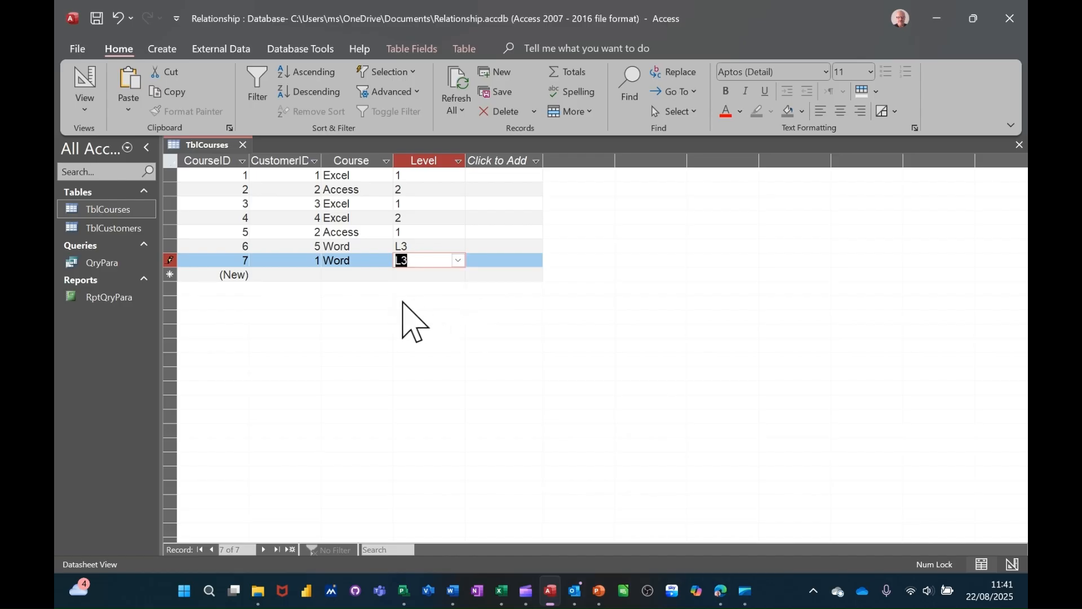
left_click(353, 275)
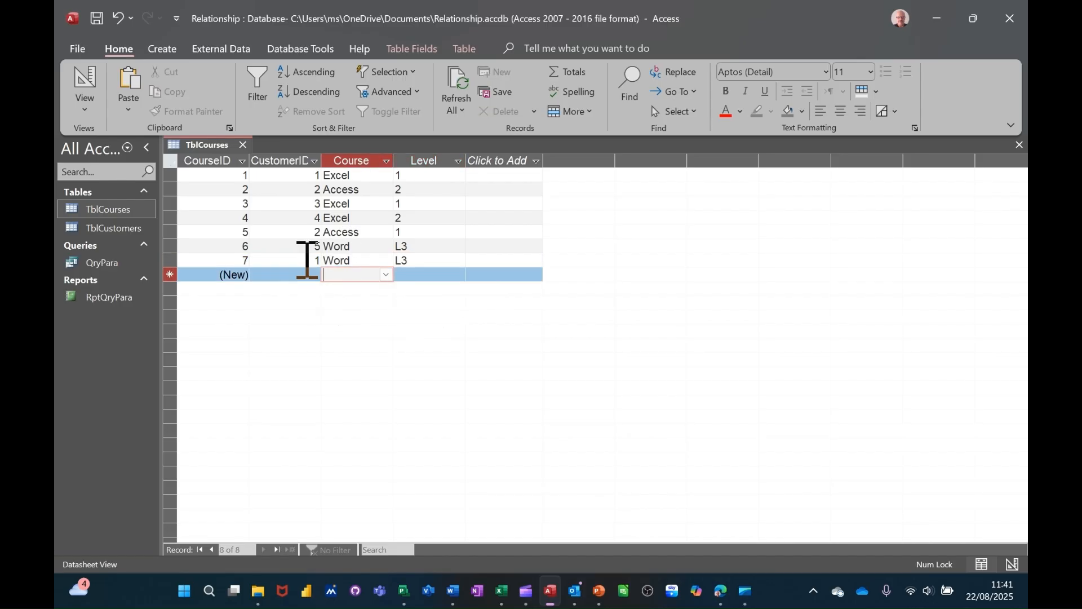
left_click(245, 146)
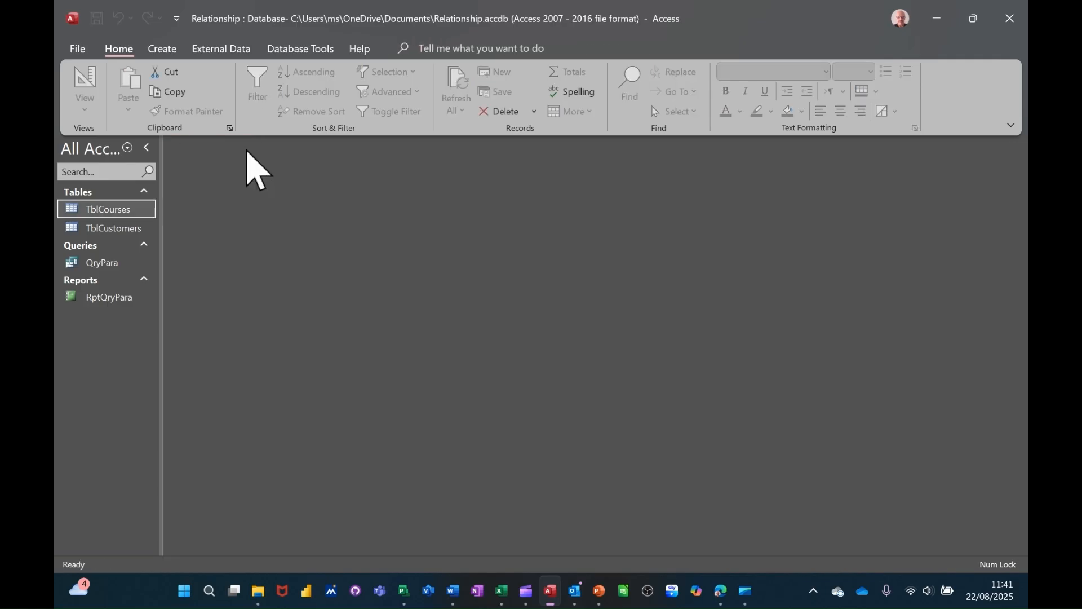
Open the RptQryPara report for the Word course and close it
double_click(98, 302)
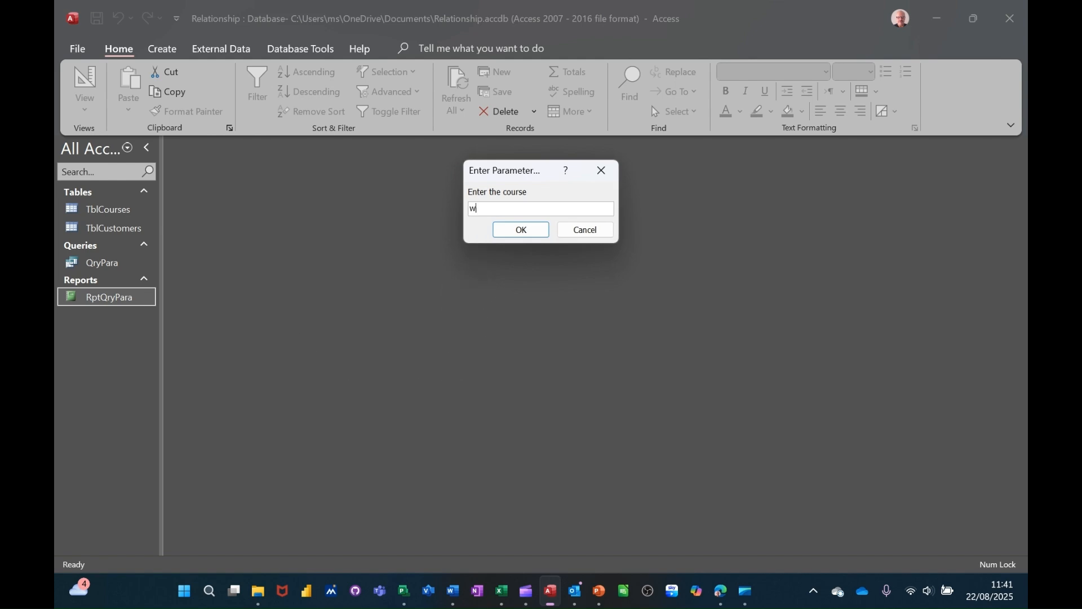
type("word")
key("Return")
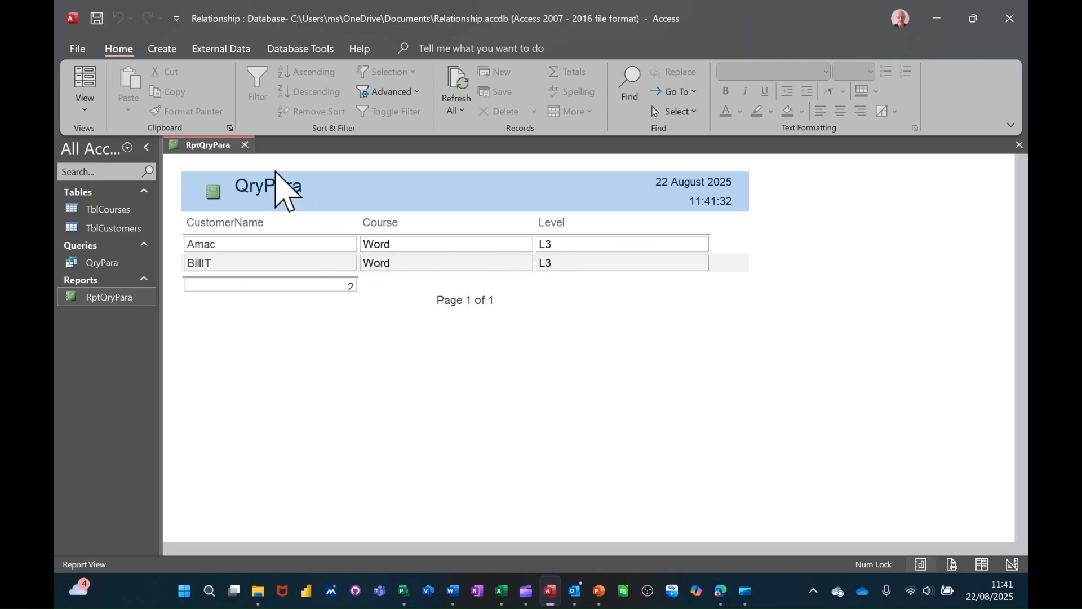
left_click(245, 145)
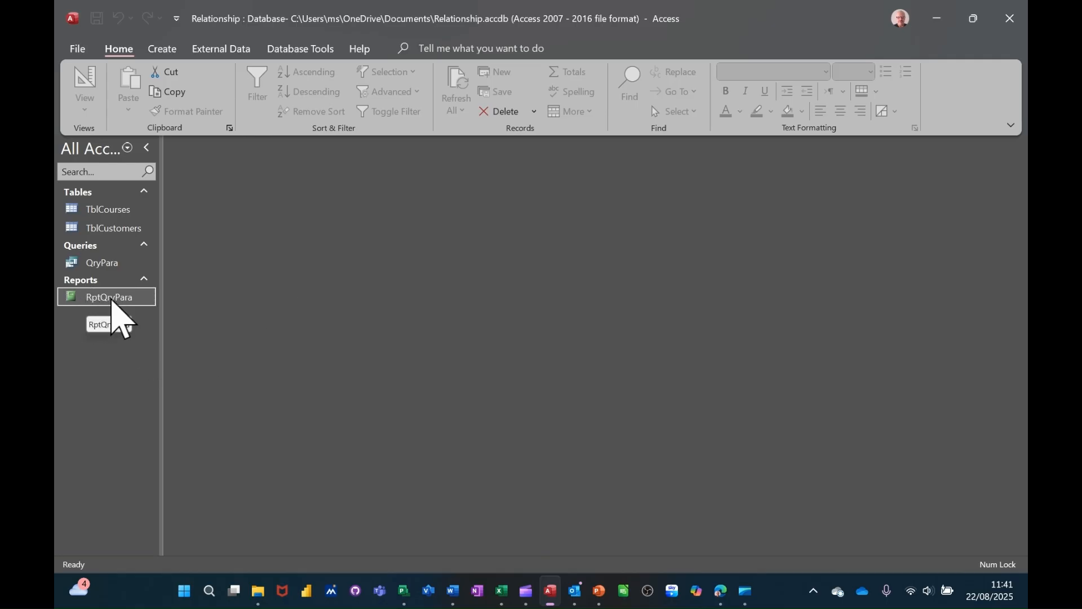
Open the QryPara query in Design View and add the criterion [enter level] to the Level field
double_click(90, 263)
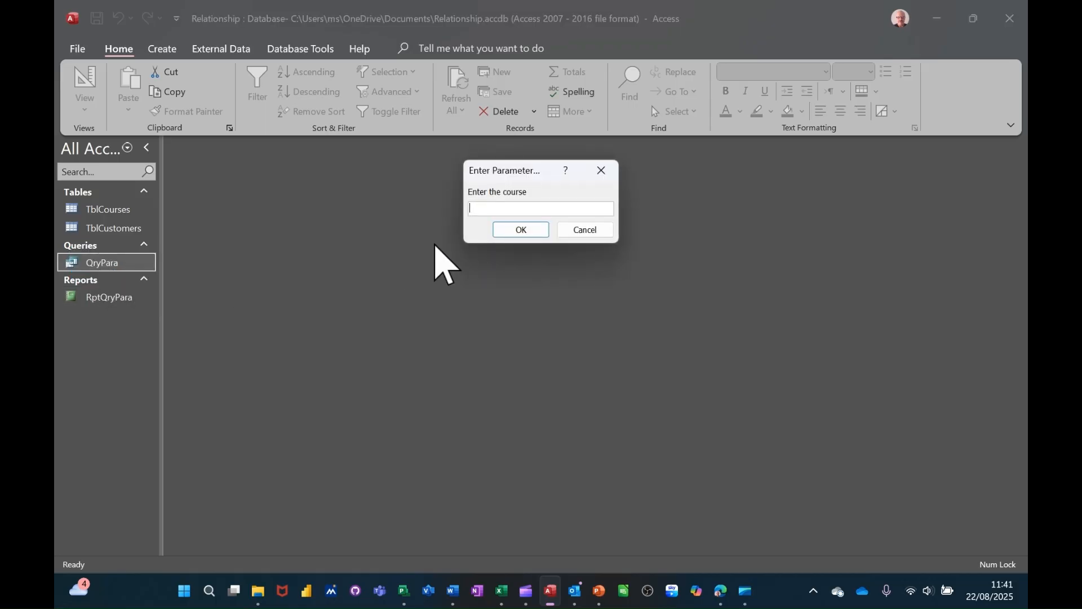
left_click(586, 229)
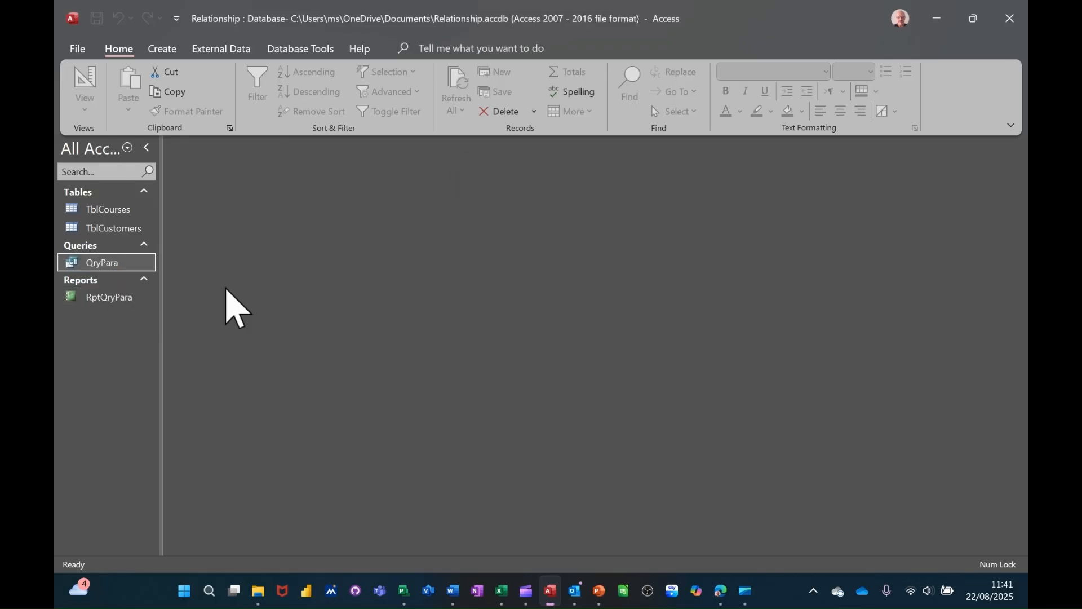
right_click(92, 268)
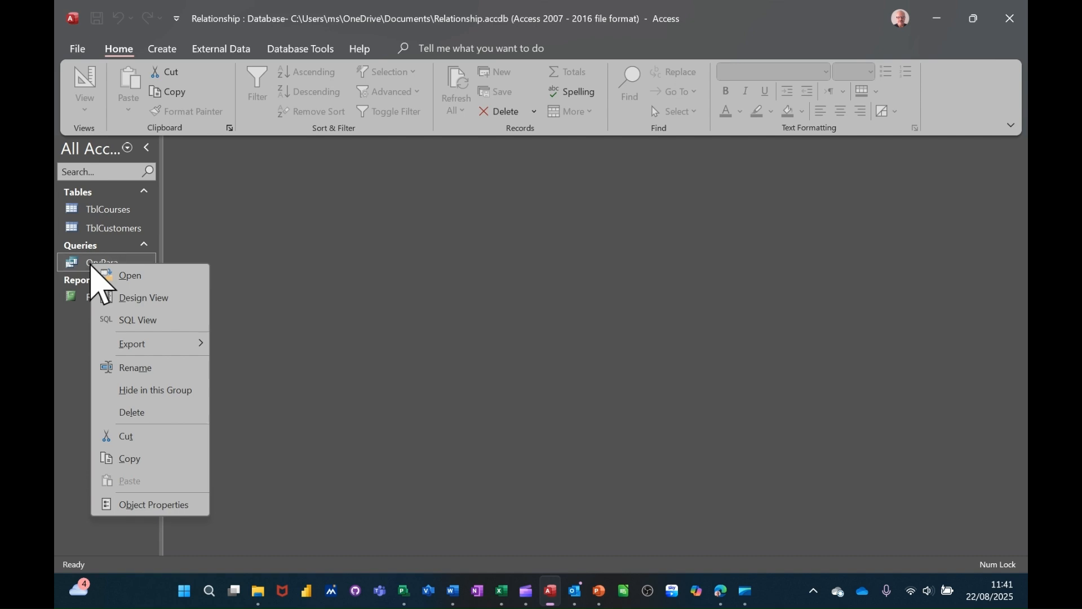
mouse_move(147, 351)
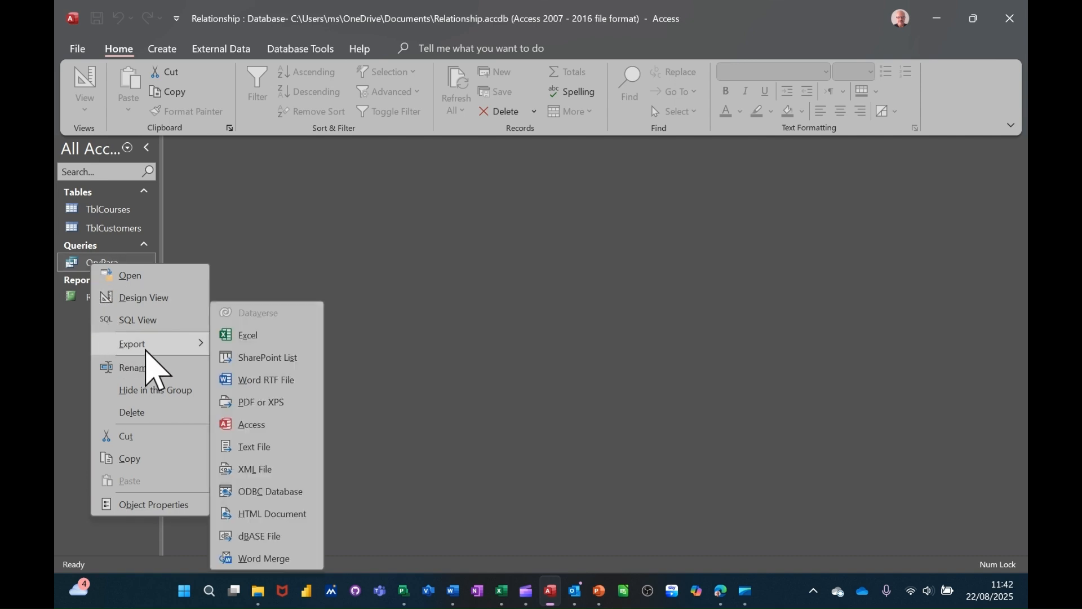
left_click(146, 297)
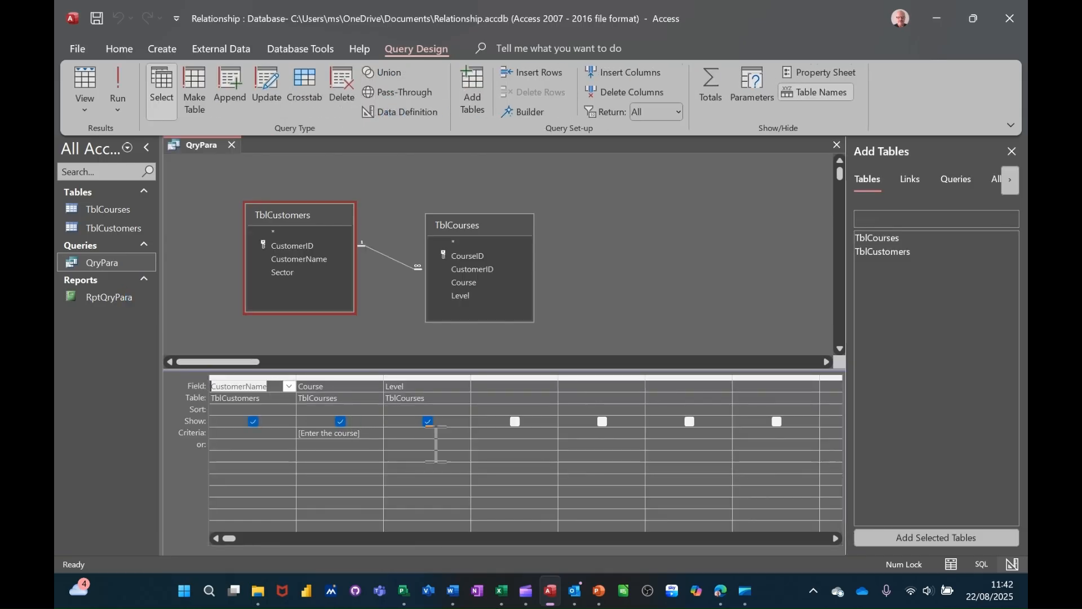
left_click(426, 481)
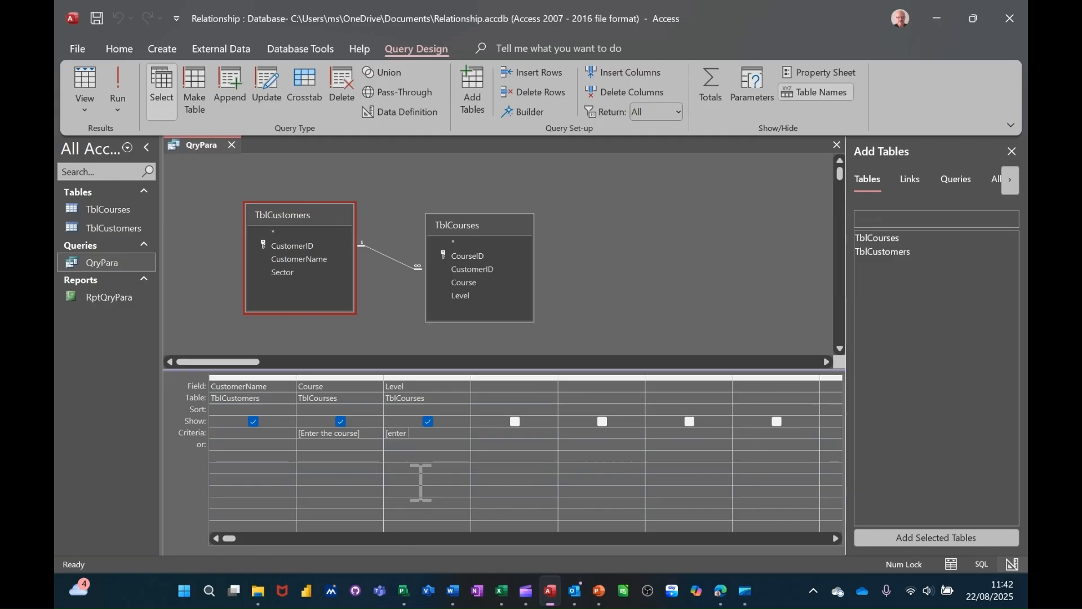
type("[enter level")
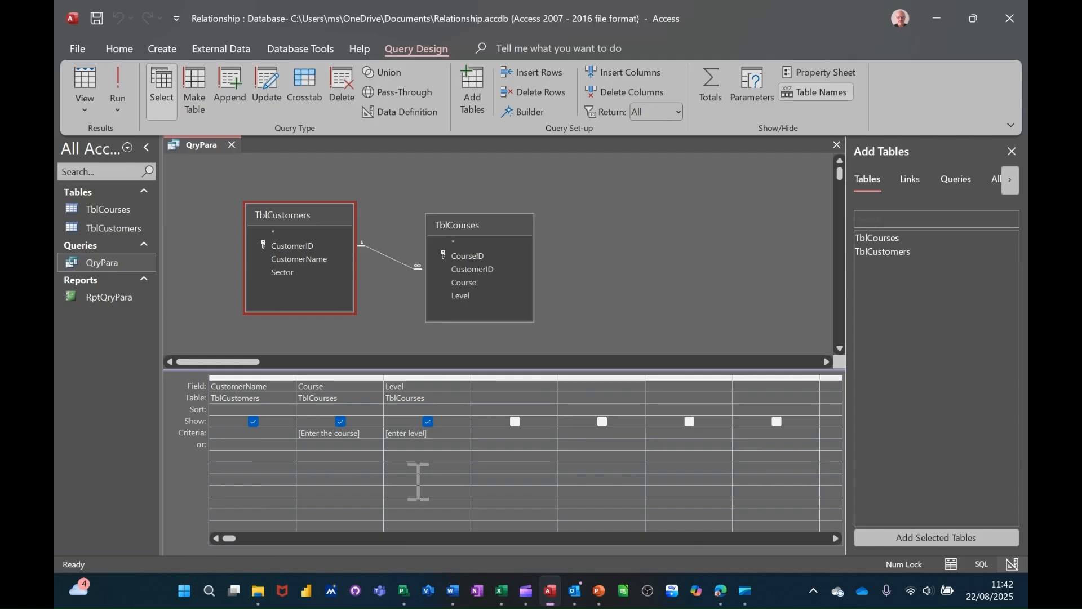
Run QryPara for the access course at level l1, and open TblCourses to check the stored level values
left_click(121, 95)
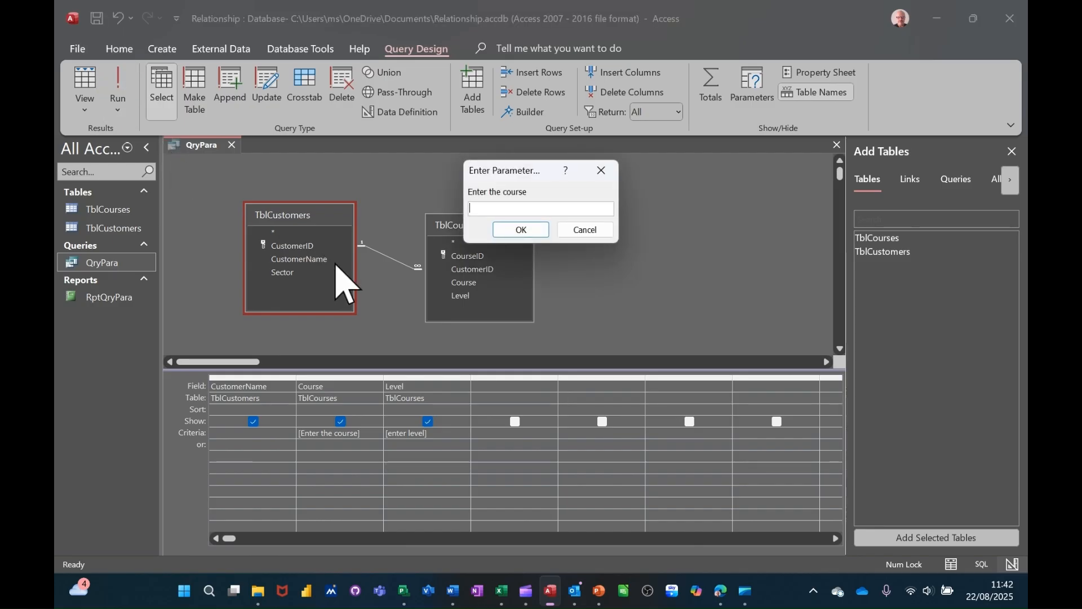
type("access")
key("Return")
type("l1")
key("Return")
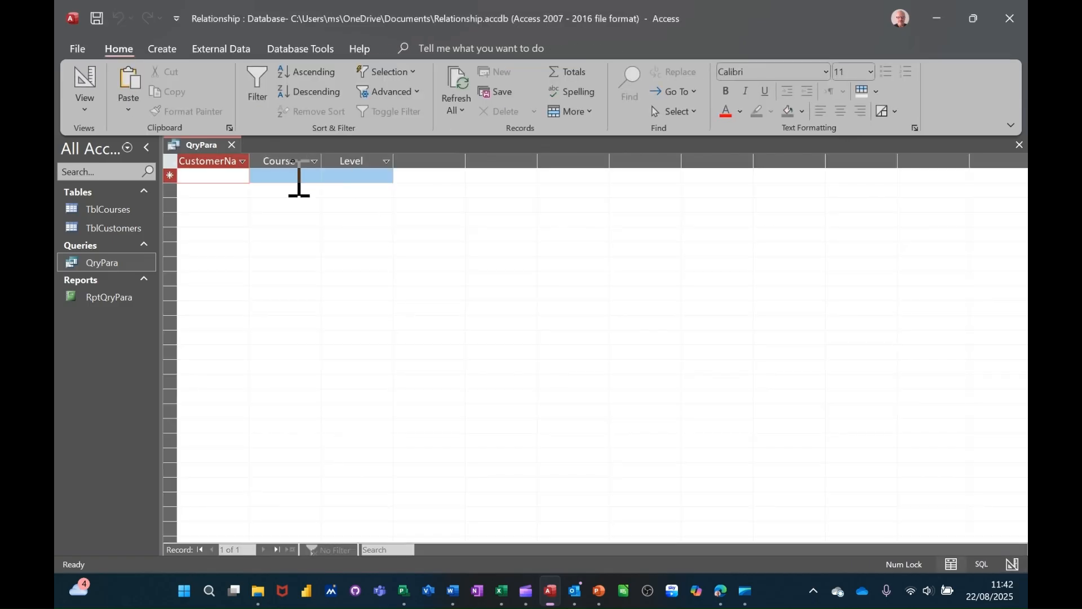
double_click(111, 217)
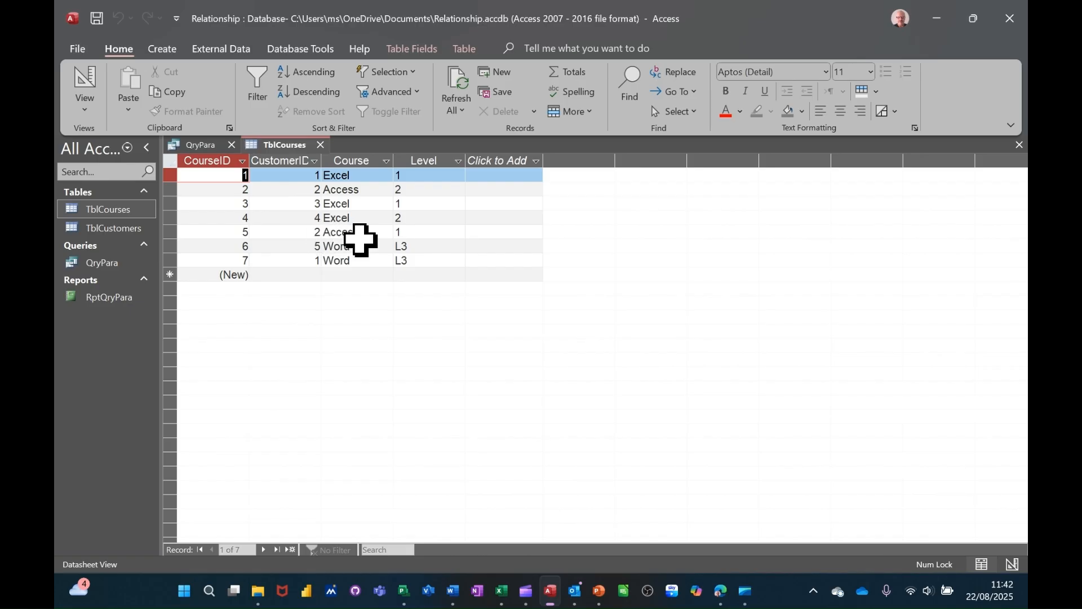
Set the Level to L1 for the records with CourseID 5 and 3 in TblCourses
left_click(435, 233)
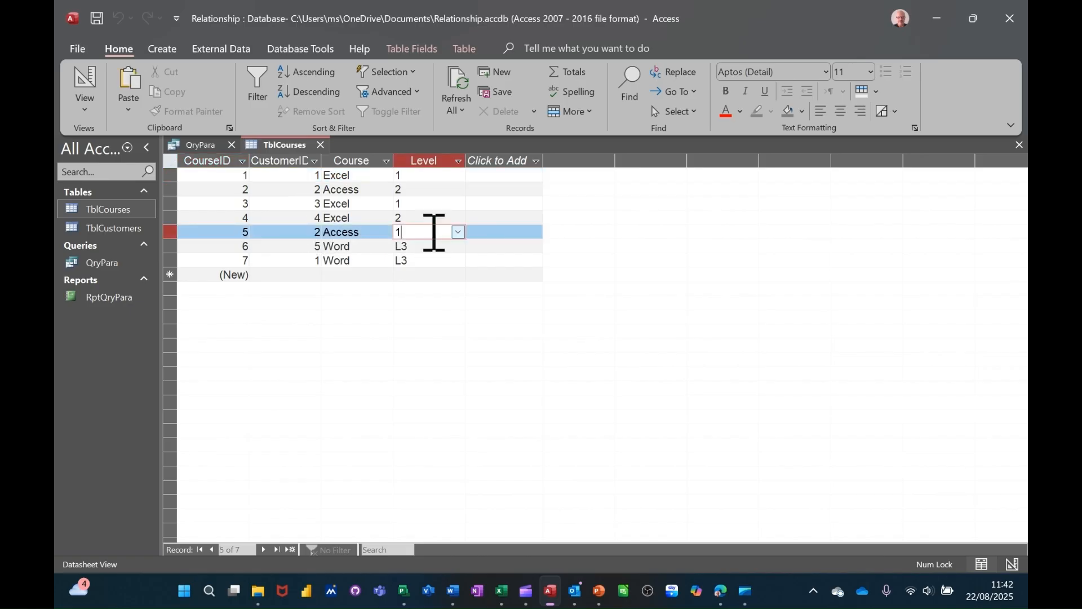
left_click(457, 233)
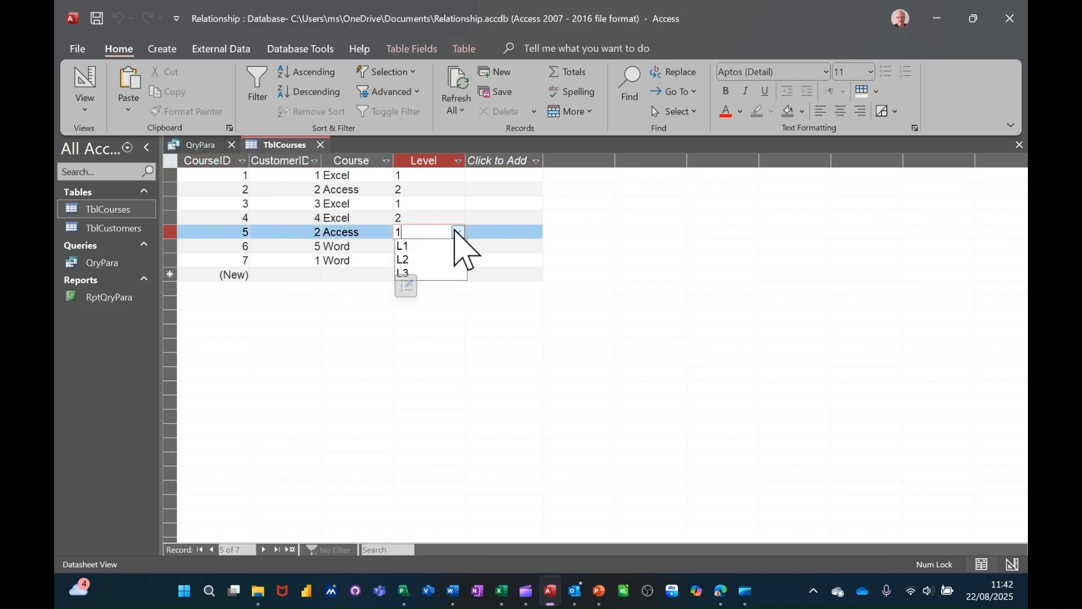
left_click(438, 246)
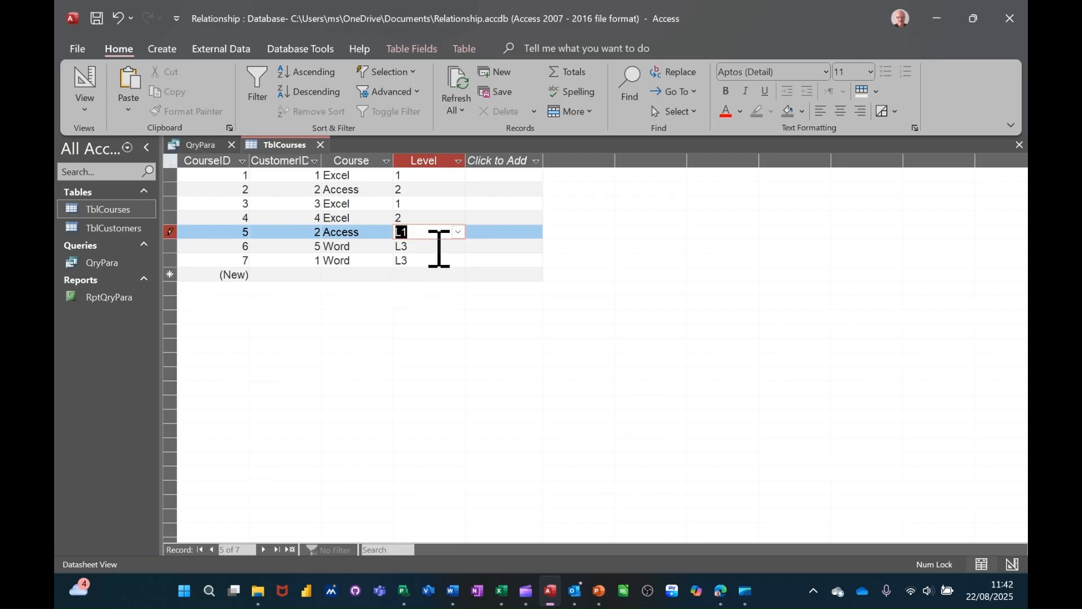
left_click(438, 210)
left_click(459, 207)
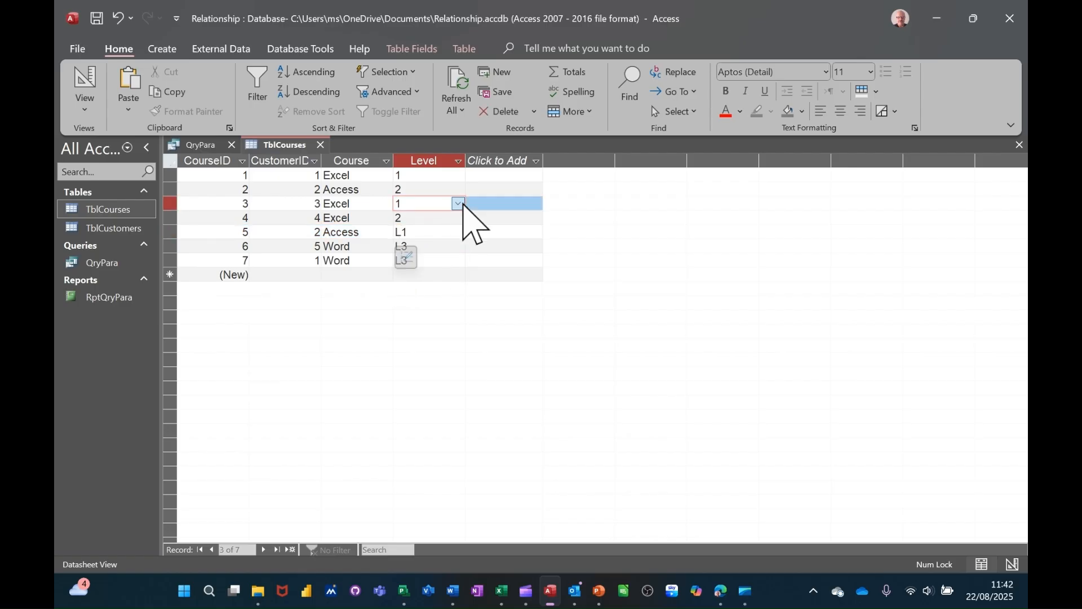
left_click(460, 205)
left_click(443, 218)
Set the Level to L2 for the records with CourseID 2 and 1 in TblCourses
left_click(449, 189)
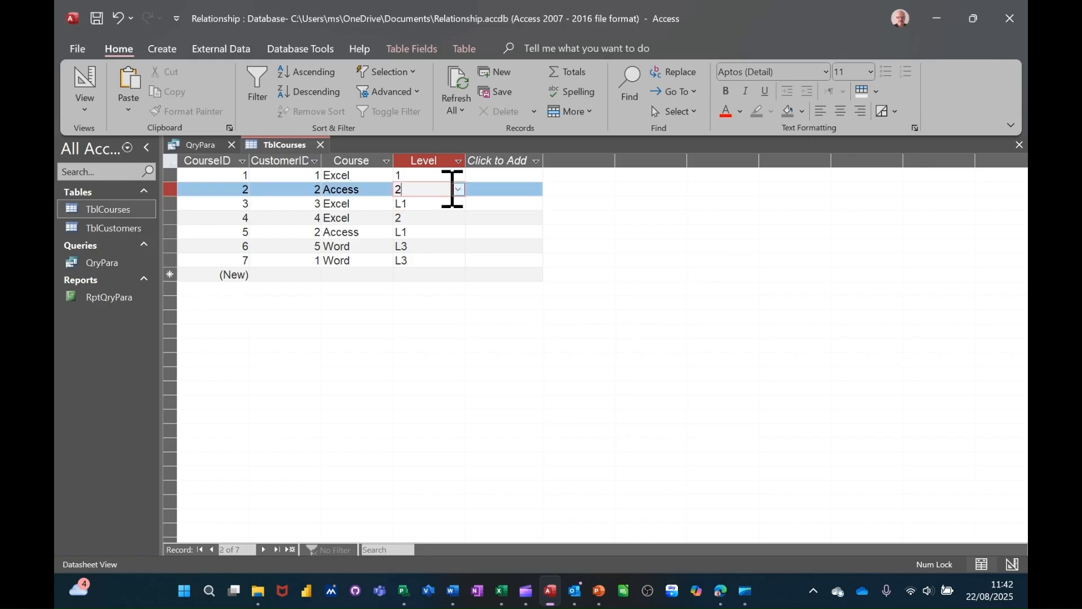
left_click(455, 191)
left_click(458, 189)
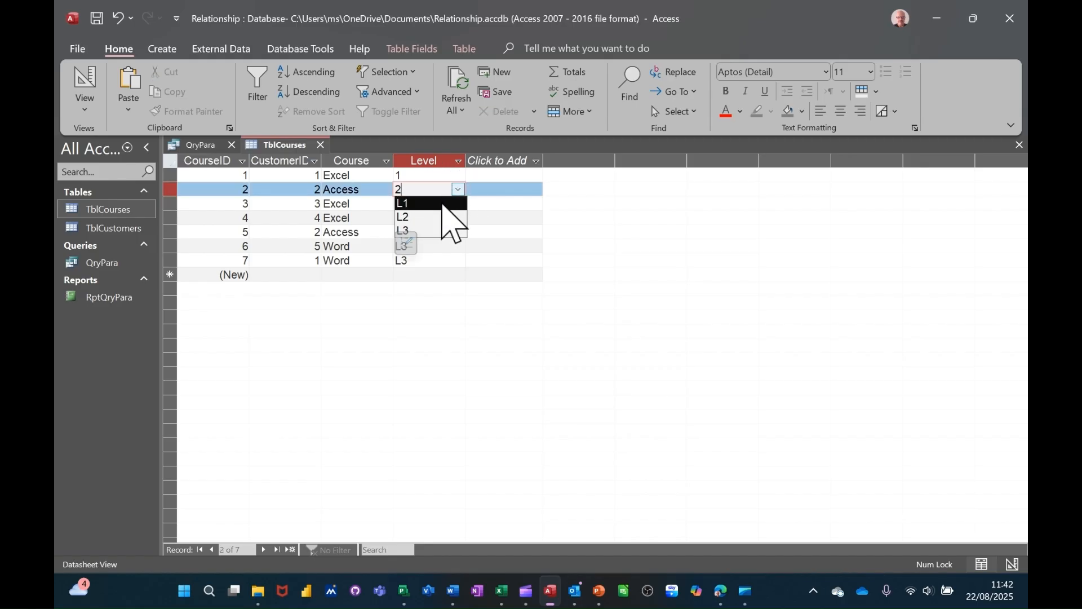
left_click(432, 218)
left_click(434, 176)
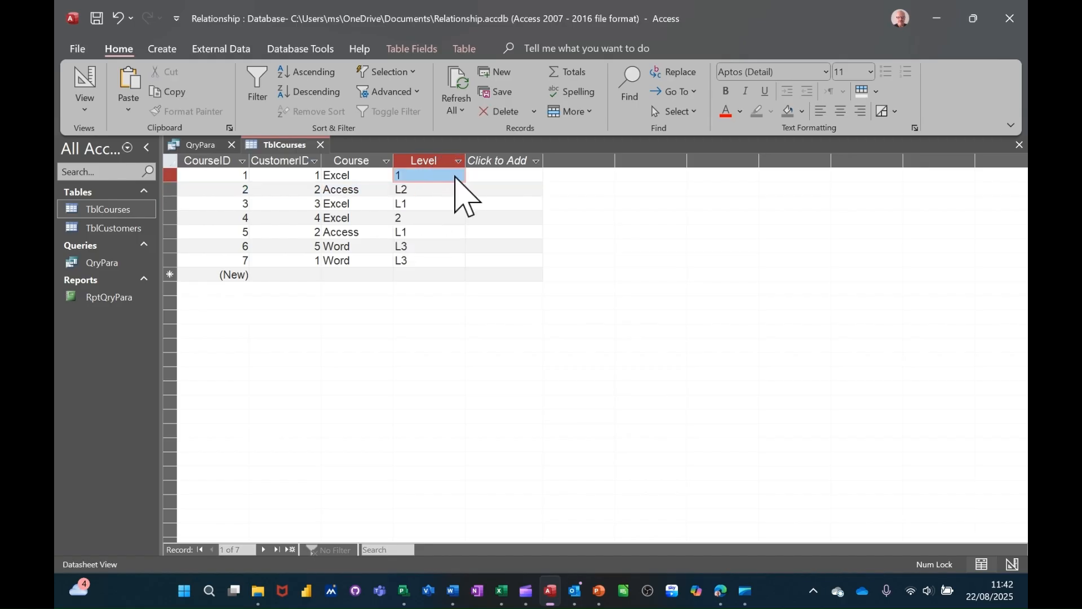
left_click(459, 176)
left_click(434, 203)
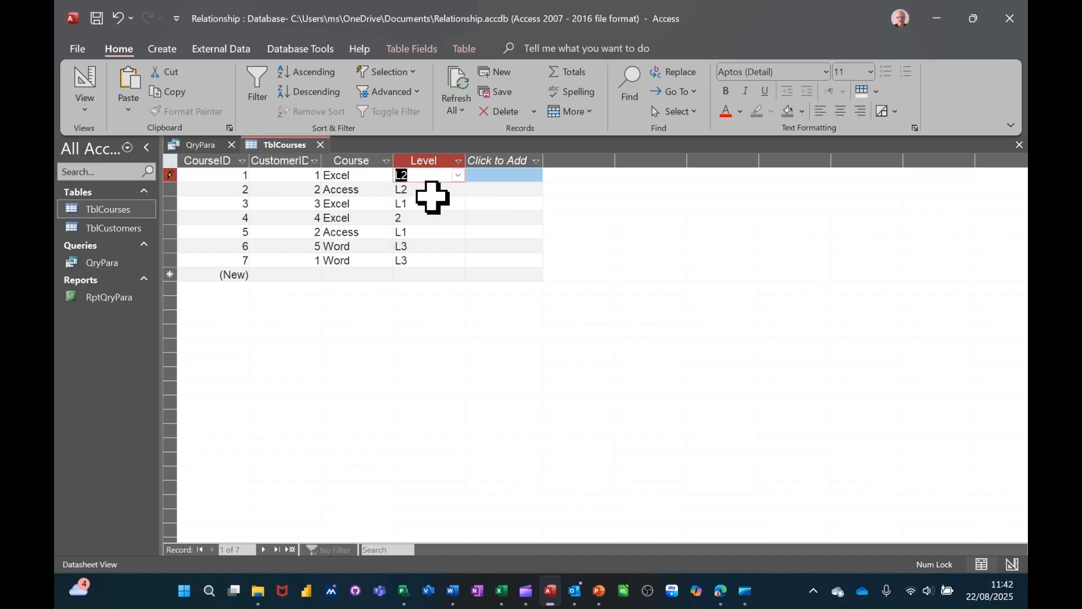
Set the Level to L1 for the Excel record with CourseID 4 in TblCourses
left_click(426, 220)
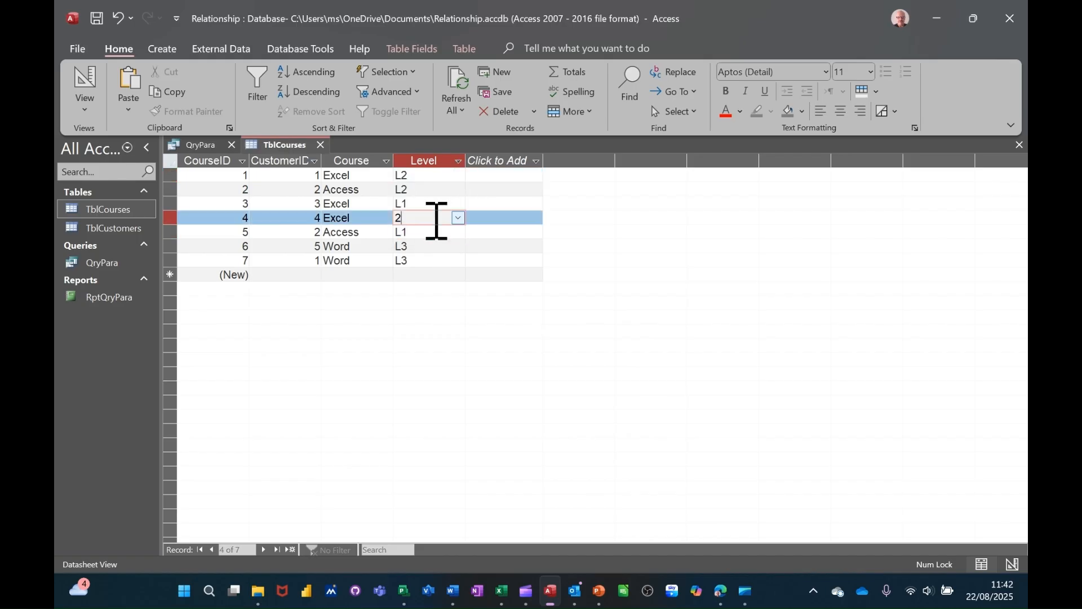
left_click(458, 218)
left_click(440, 230)
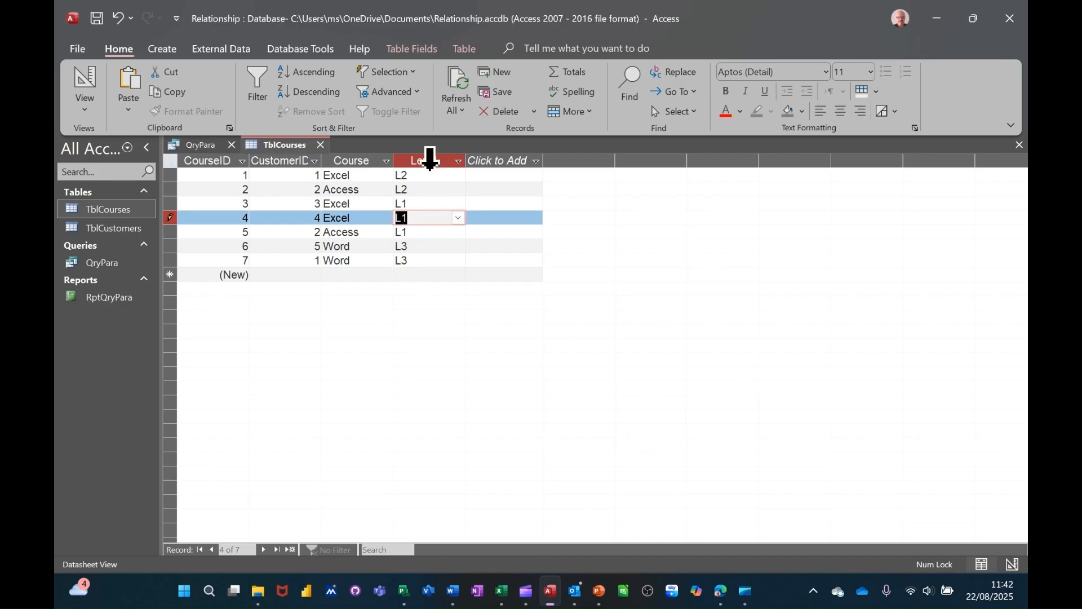
Return to QryPara and rerun it from Design View for the course access at level L2
left_click(204, 145)
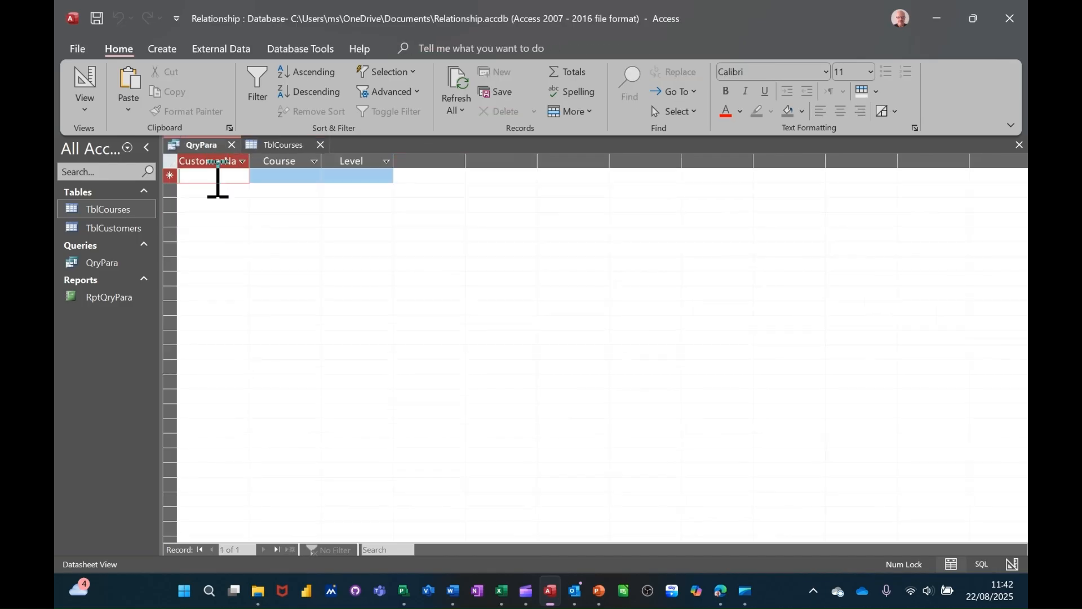
left_click(89, 85)
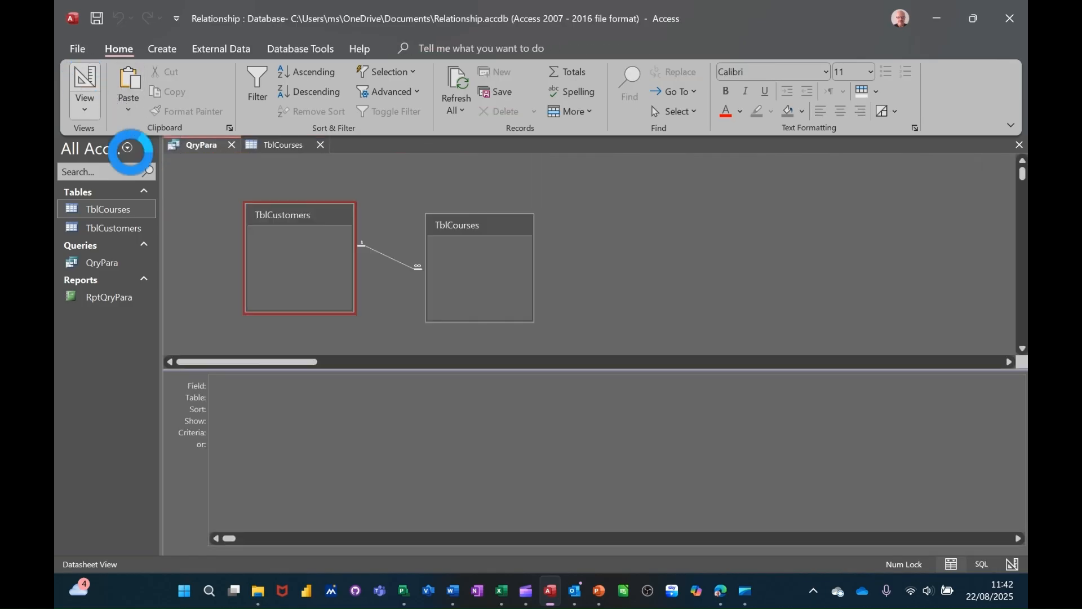
left_click(120, 92)
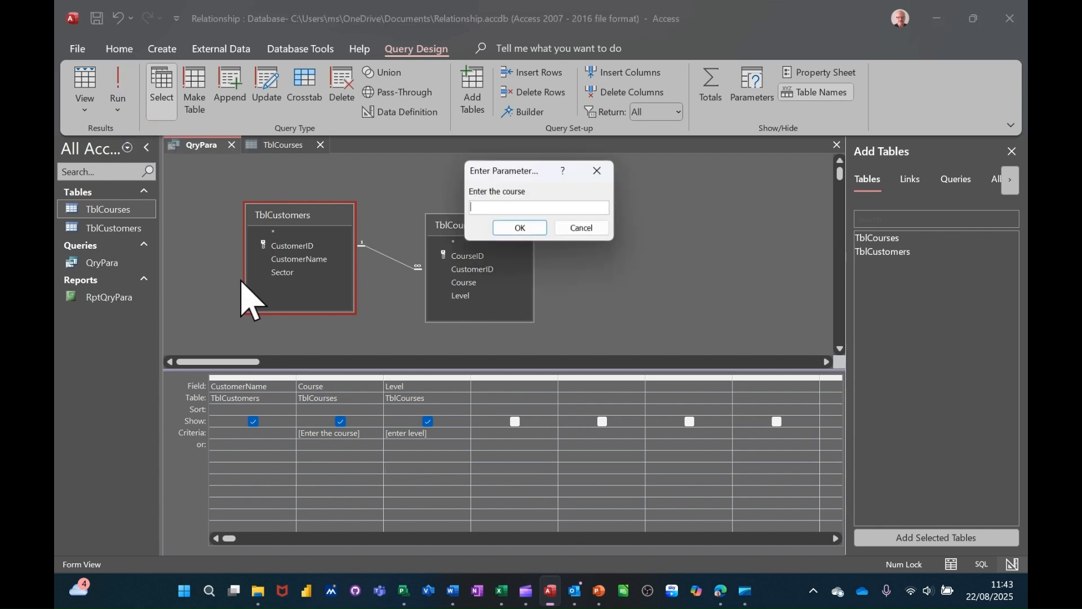
type("access")
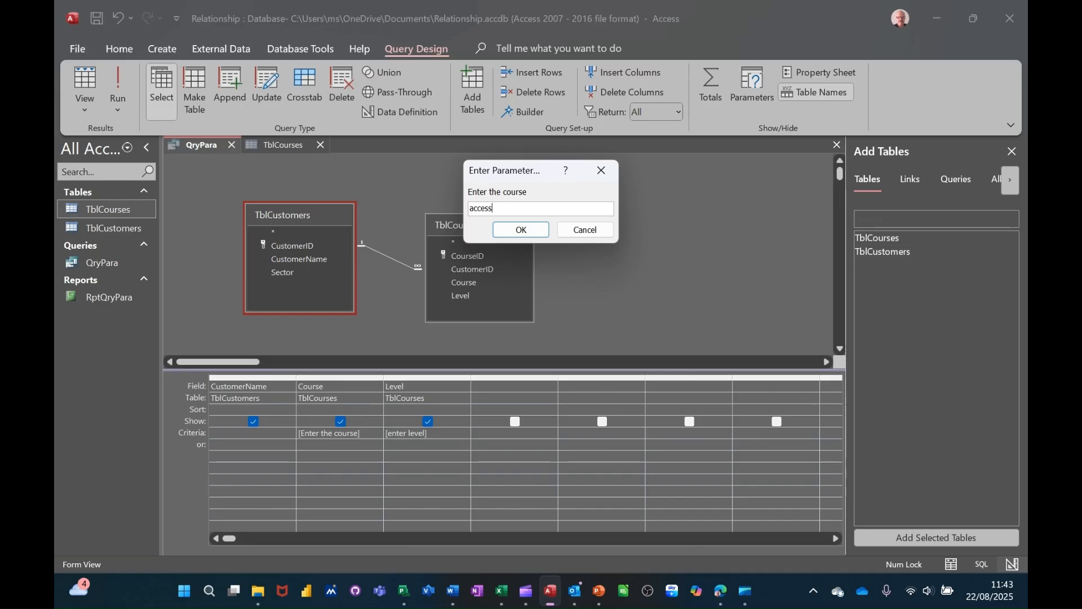
key("Return")
type("L2")
key("Return")
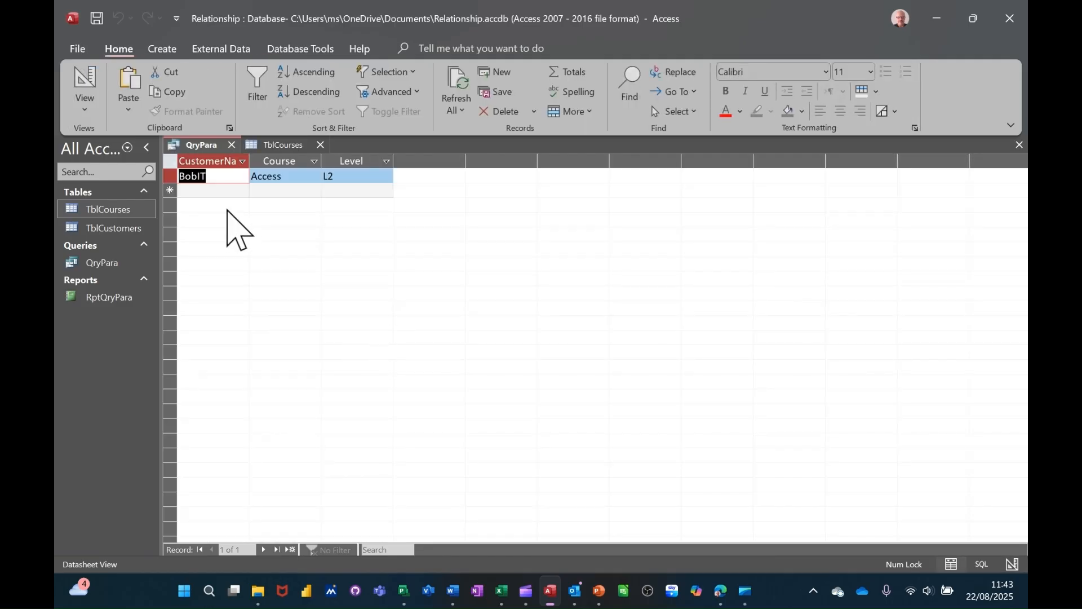
Run QryPara again from Design View for the course word at level l3
left_click(86, 93)
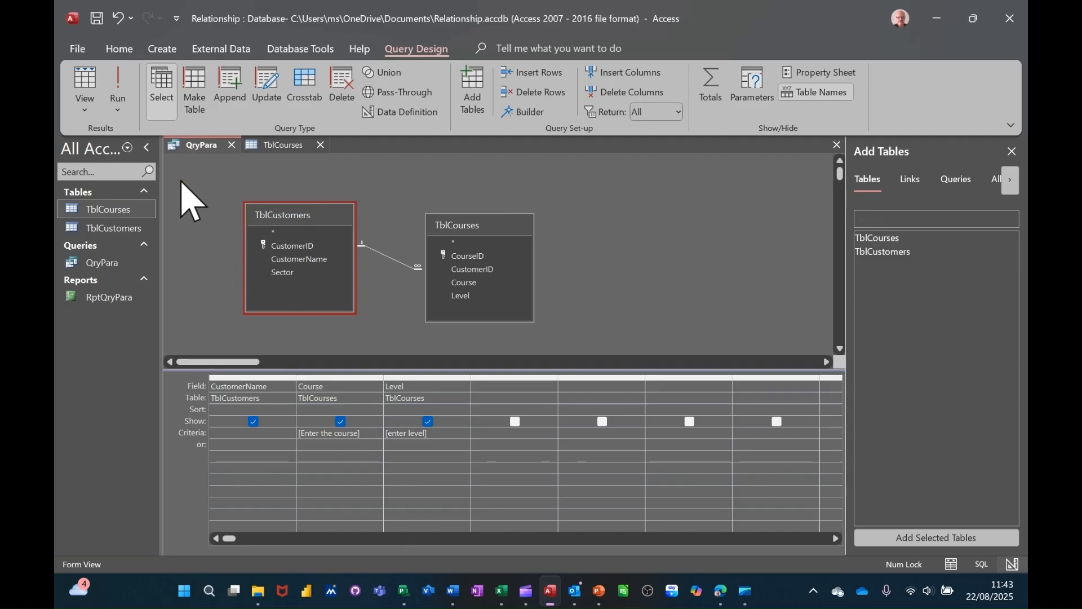
left_click(118, 90)
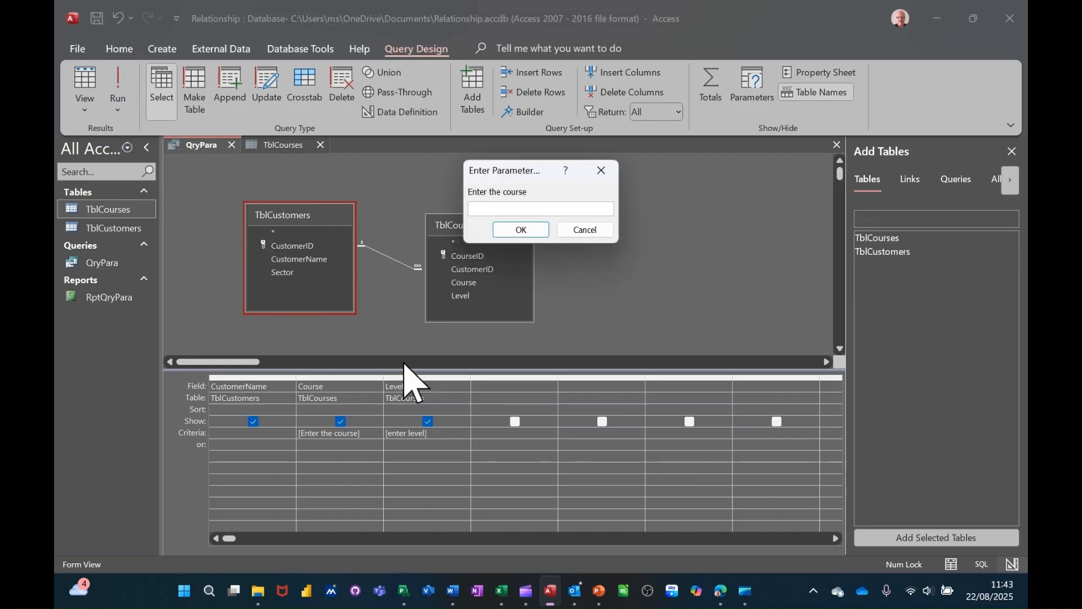
type("word")
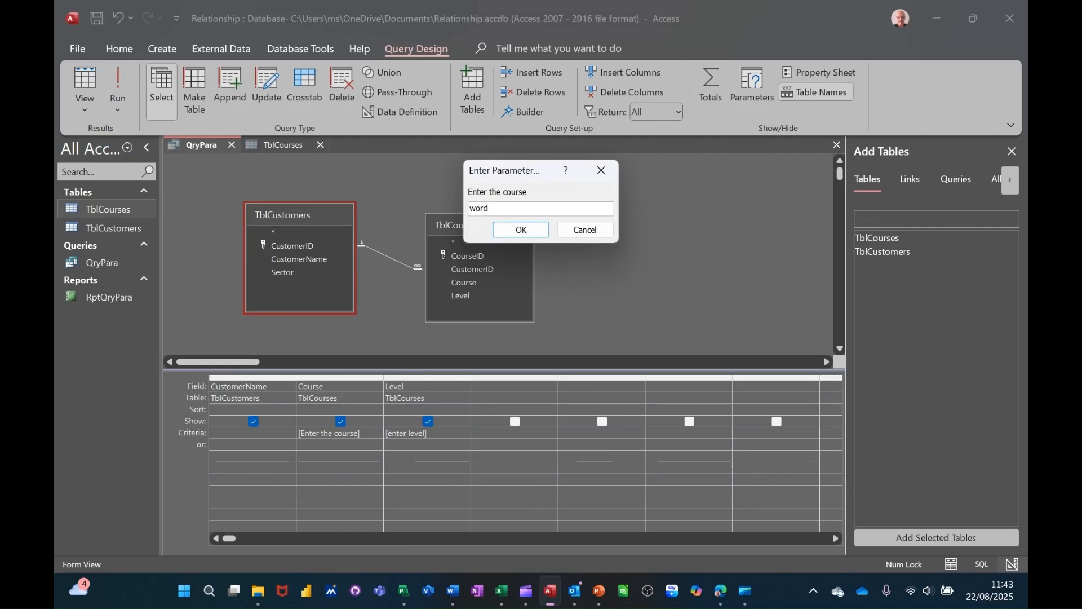
key("Return")
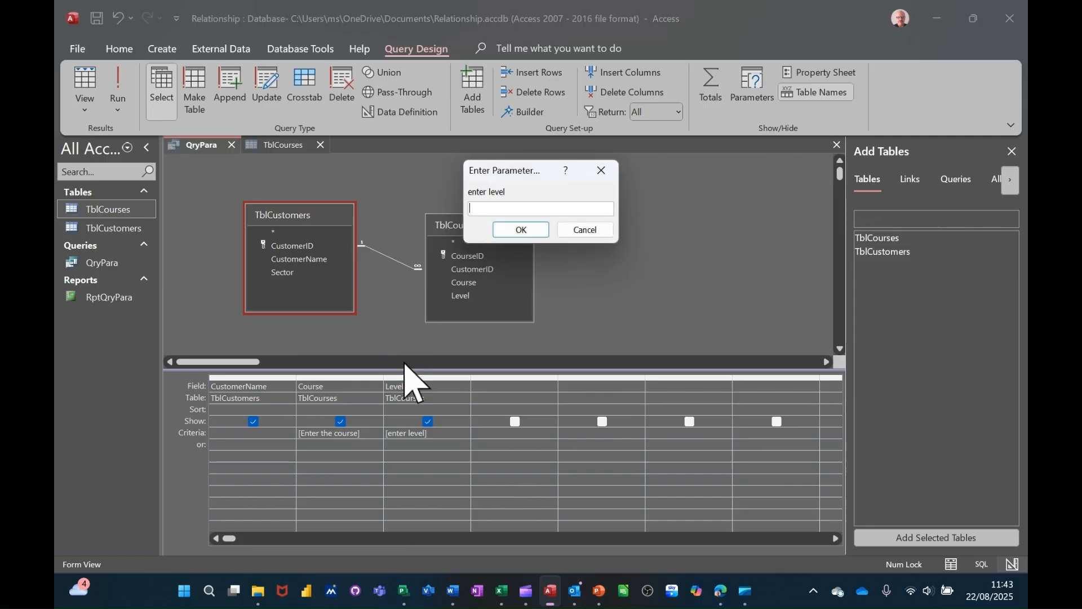
type("i")
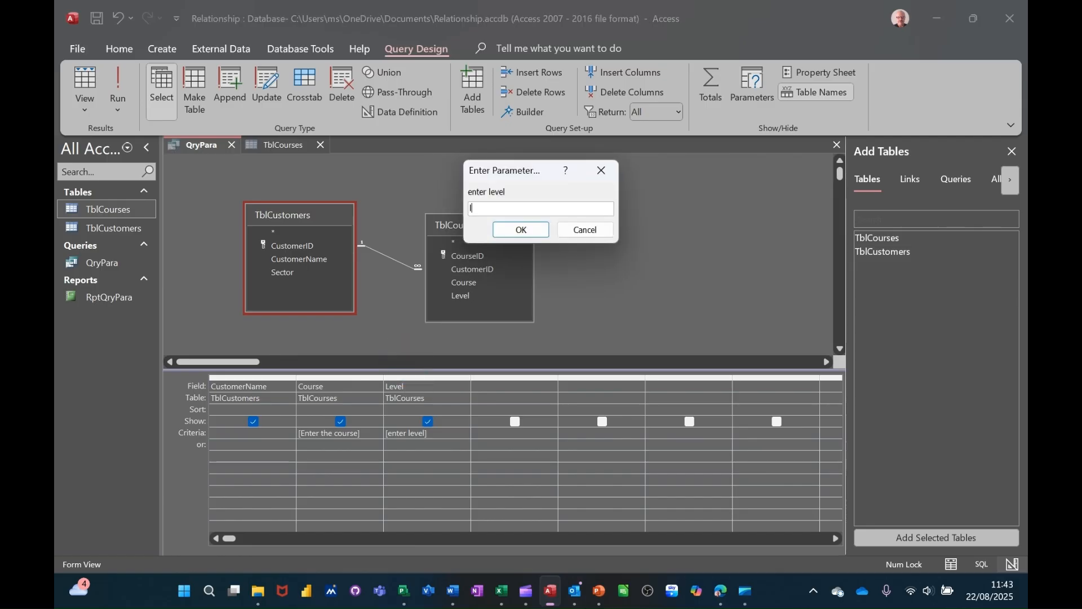
type("3")
key("Return")
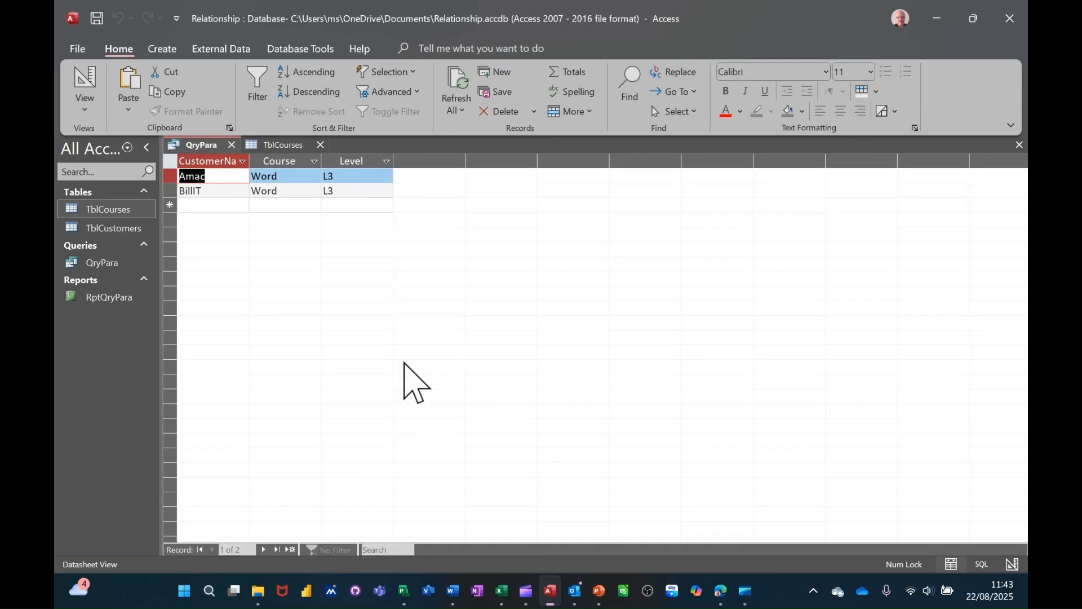
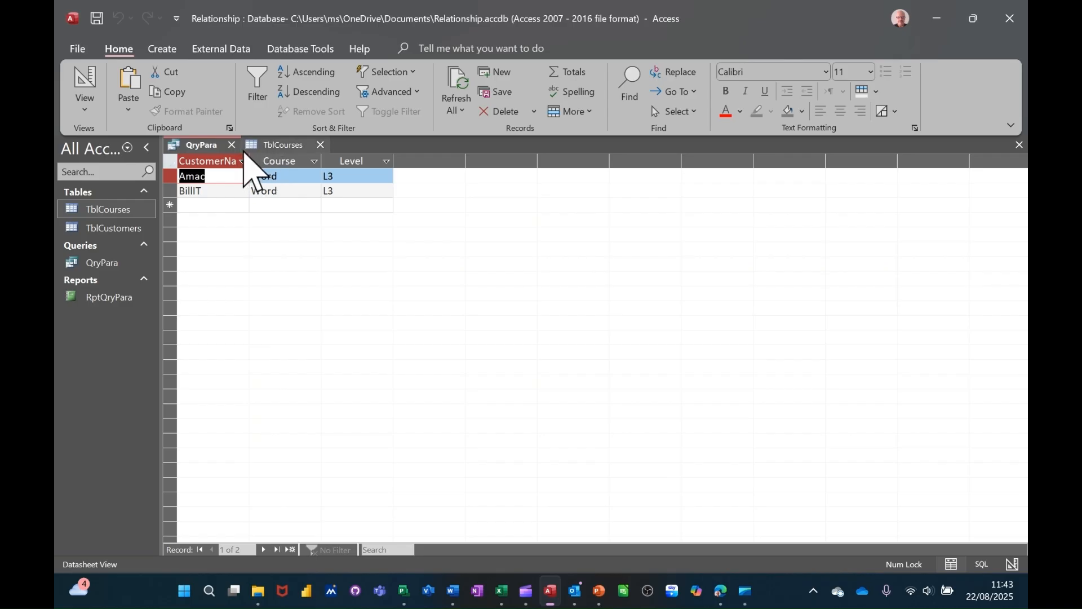
Close TblCourses and QryPara, saving the changes to the query's design
left_click(321, 145)
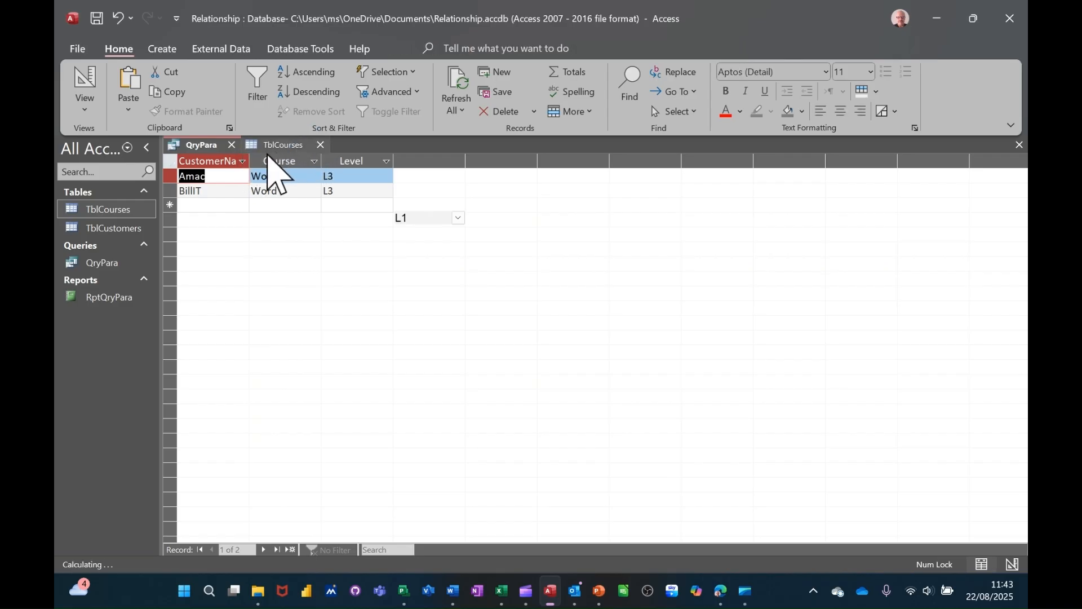
left_click(231, 145)
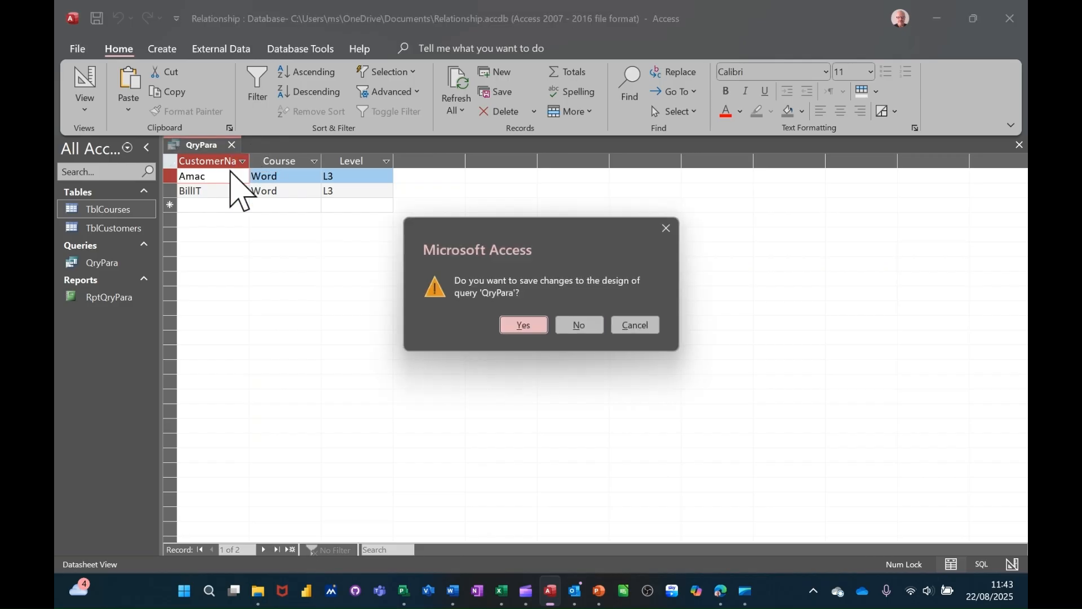
left_click(521, 326)
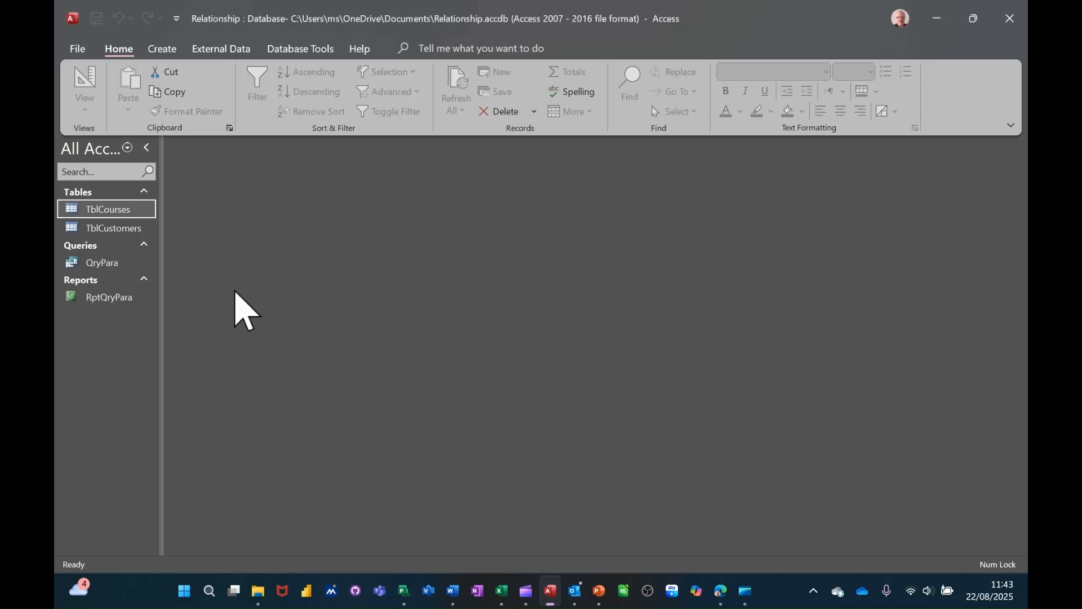
Open the RptQryPara report for the course word at level l3
double_click(119, 299)
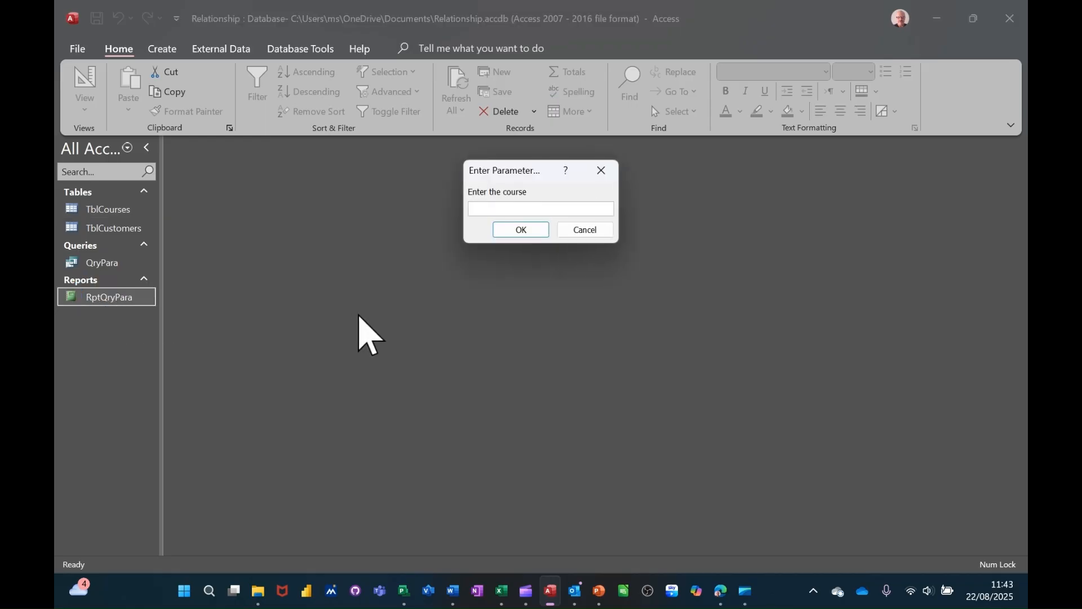
type("word")
key("Return")
type("l3")
key("Return")
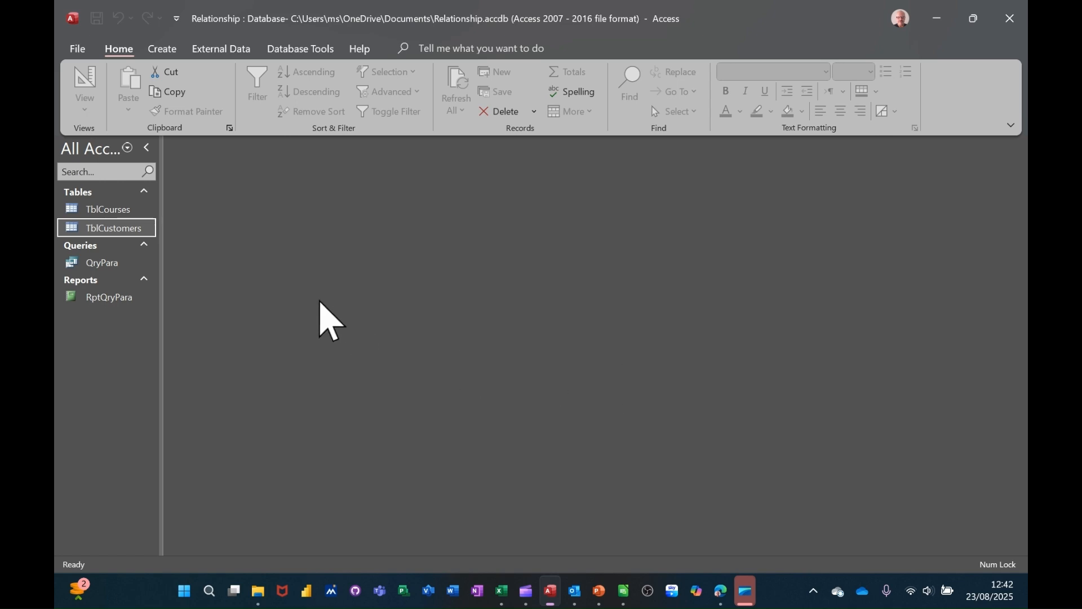
Open TblCustomers and TblCourses in turn to review their records, closing each one
double_click(125, 229)
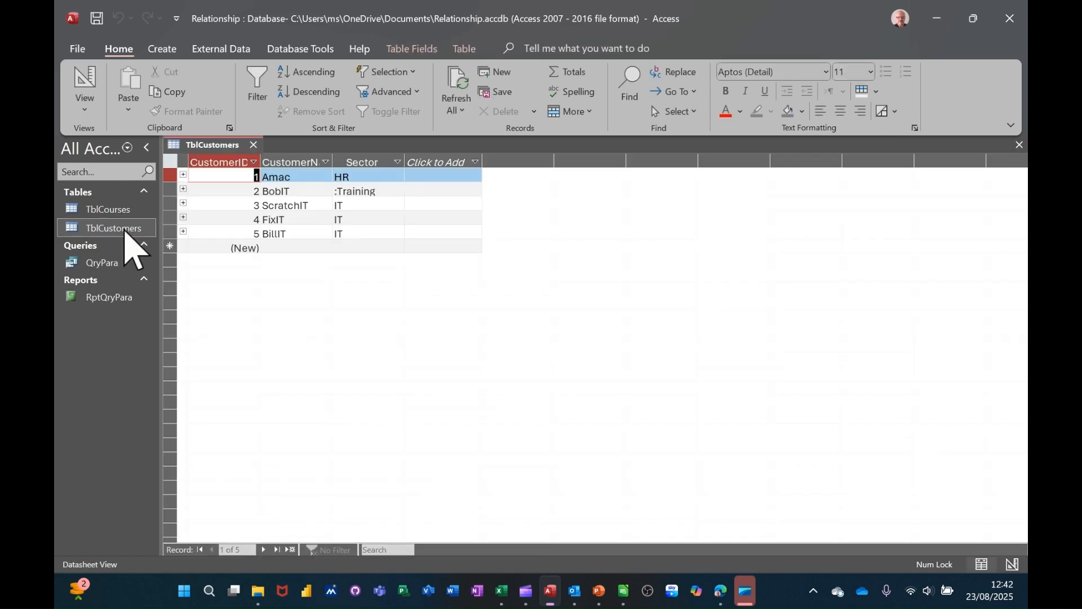
left_click(254, 144)
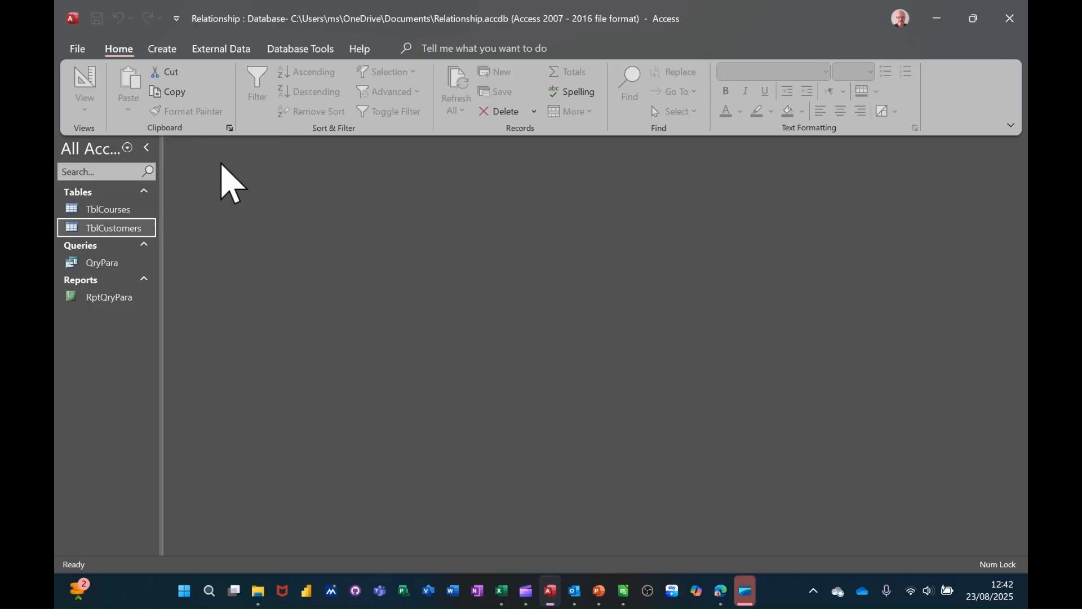
double_click(106, 209)
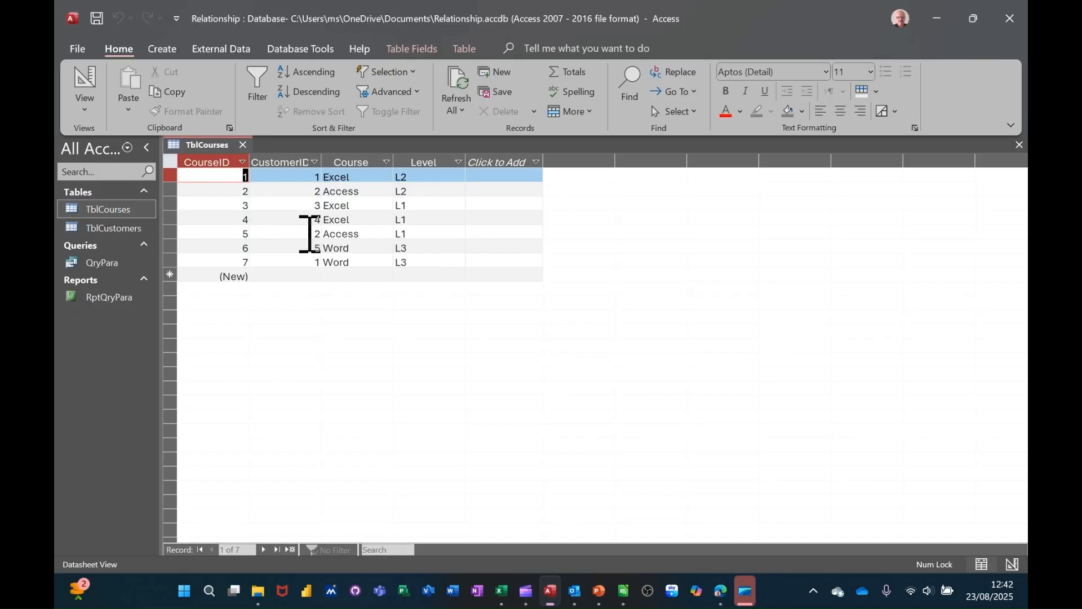
left_click(244, 145)
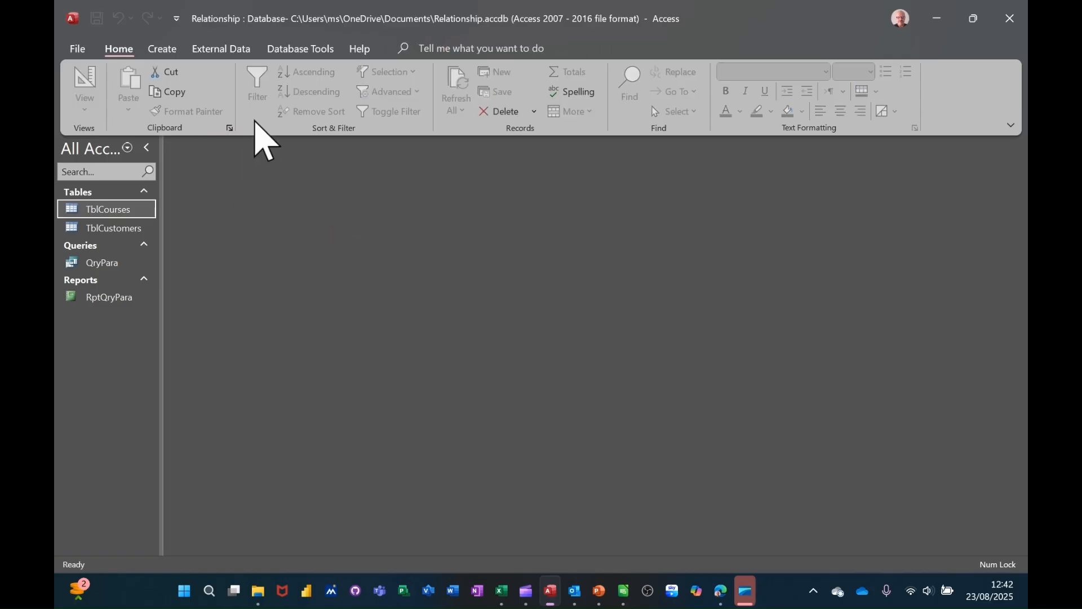
Open the database relationships to examine the link between TblCustomers and TblCourses, and close the diagram
left_click(289, 50)
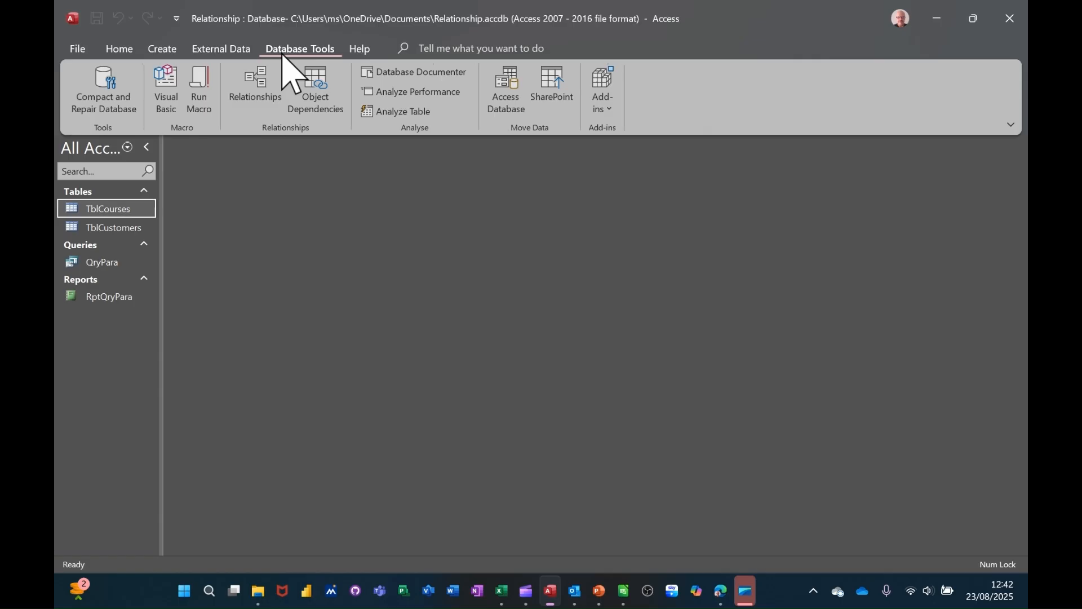
left_click(257, 93)
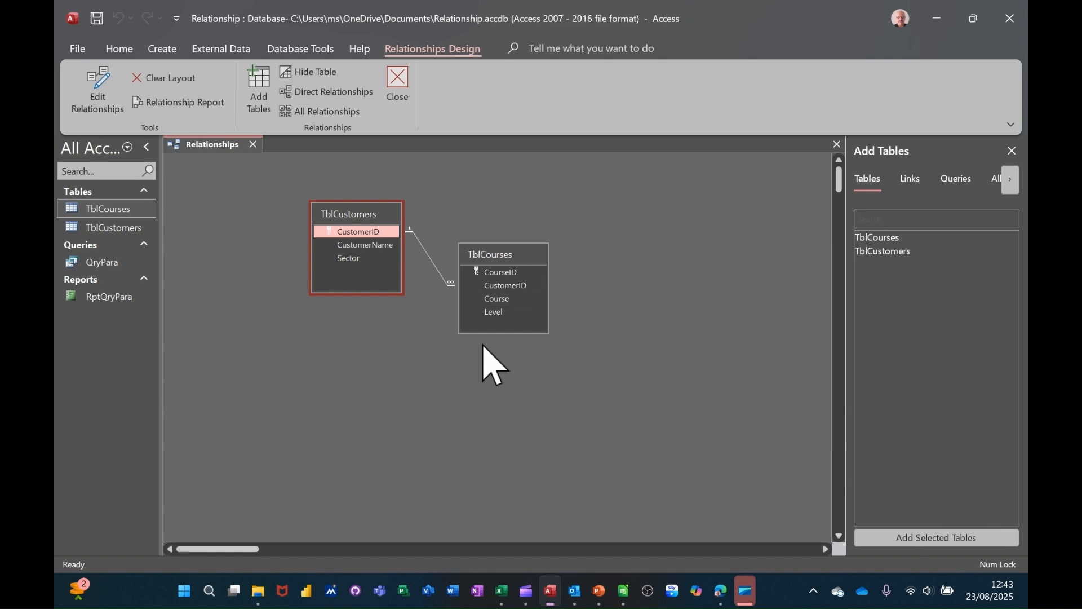
left_click(253, 146)
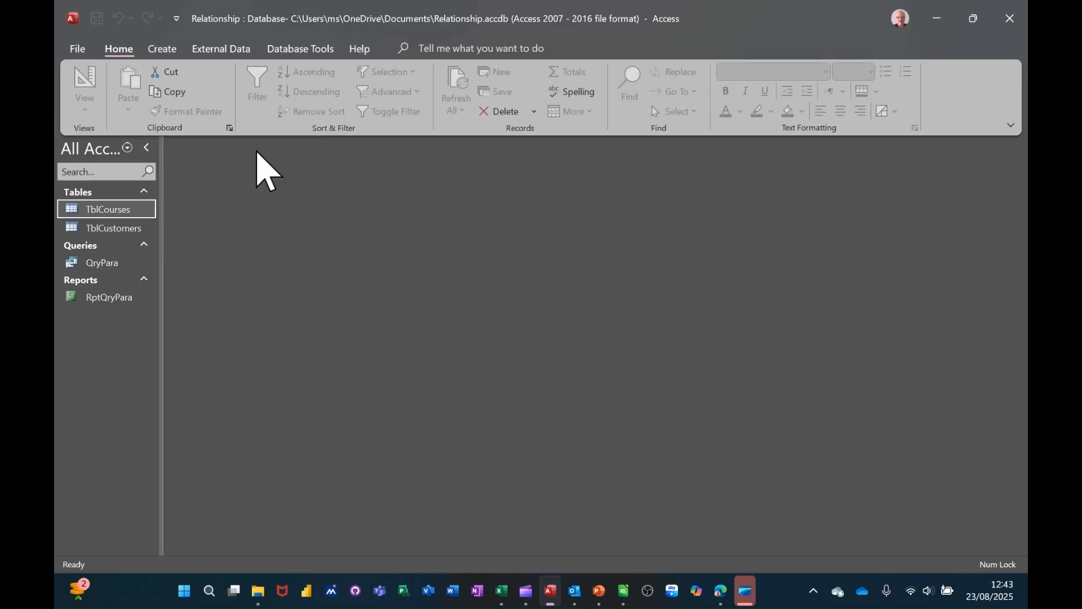
Create a new table in design view with an AutoNumber field BookingID set as the primary key
left_click(161, 50)
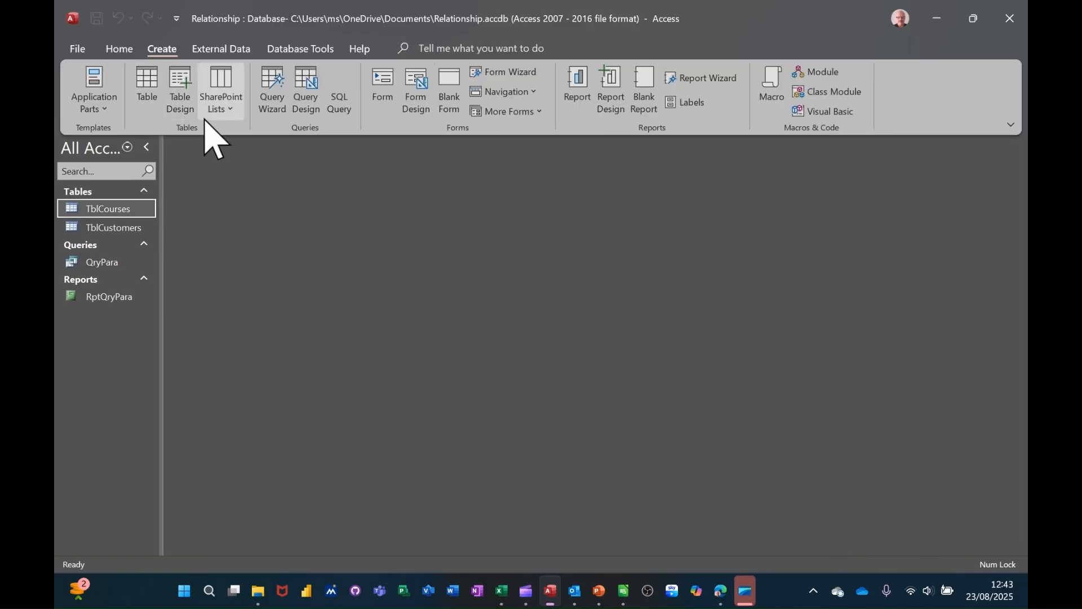
left_click(182, 90)
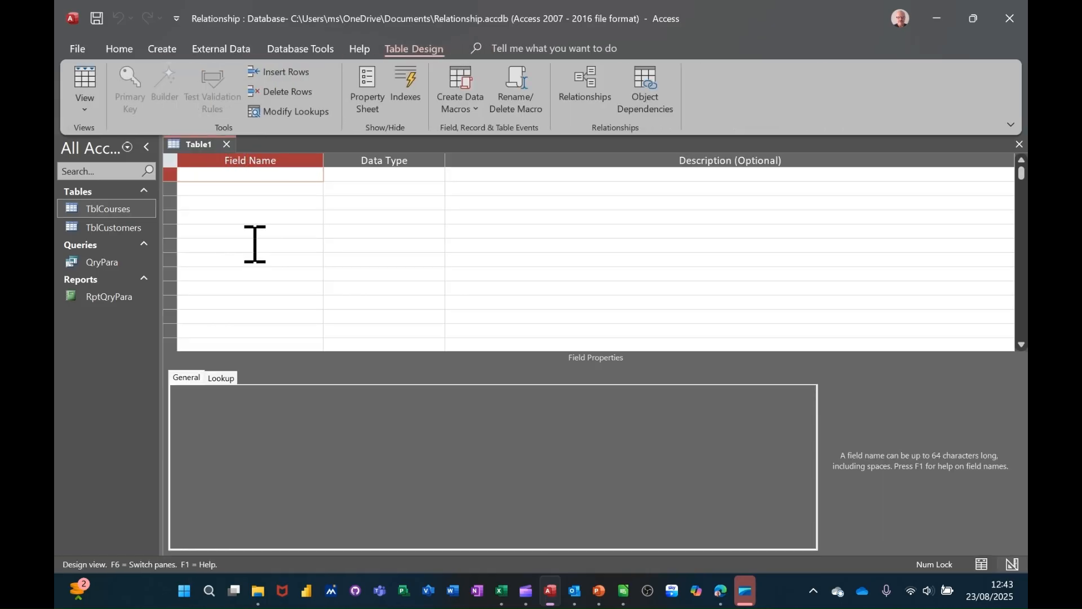
type("BookingID")
key("Tab")
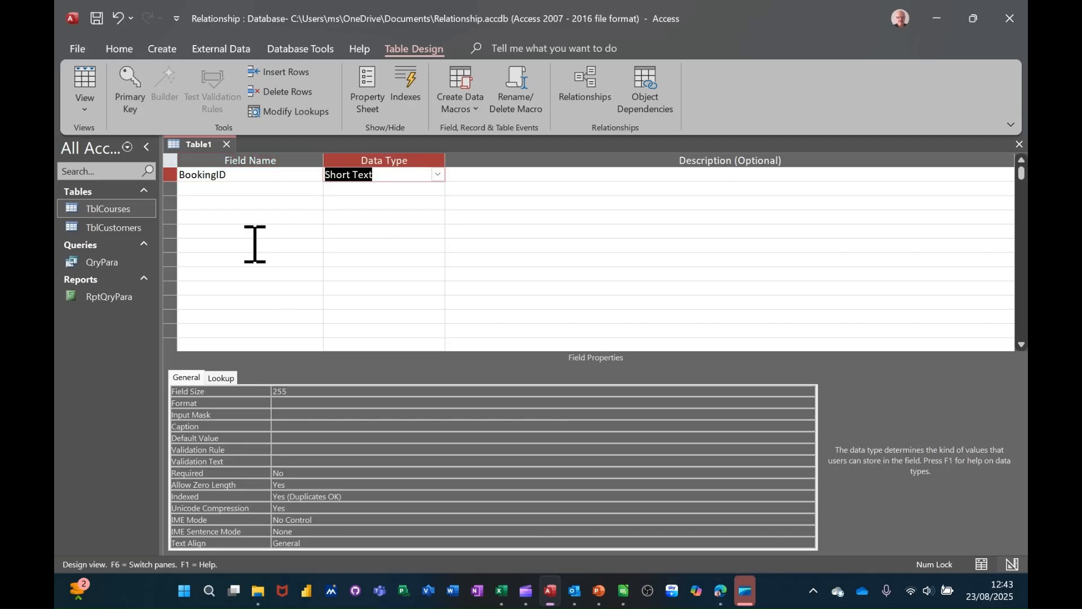
type("autoNumber")
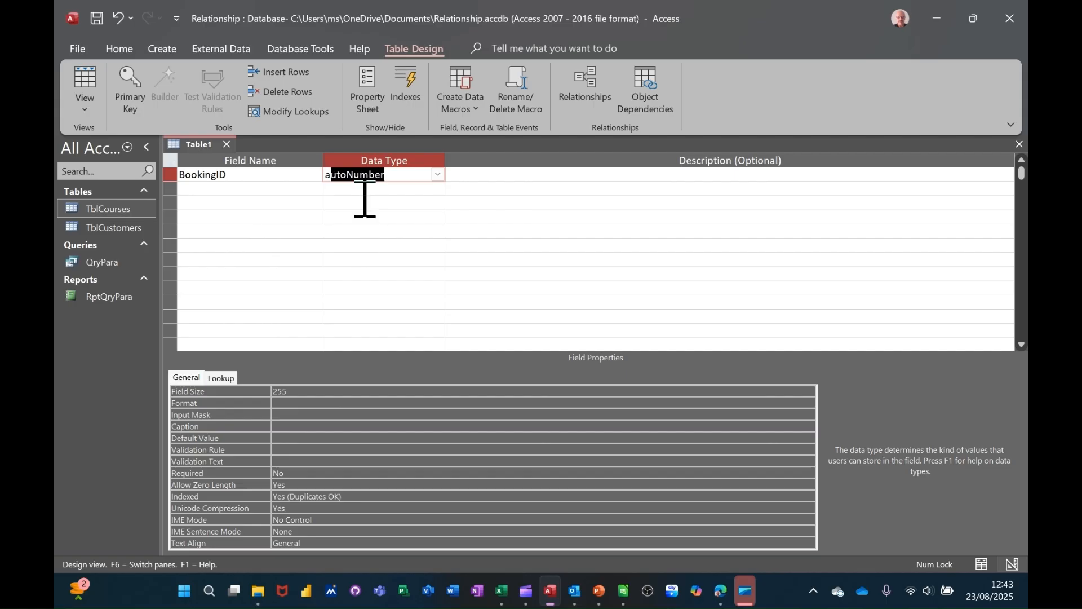
left_click(260, 187)
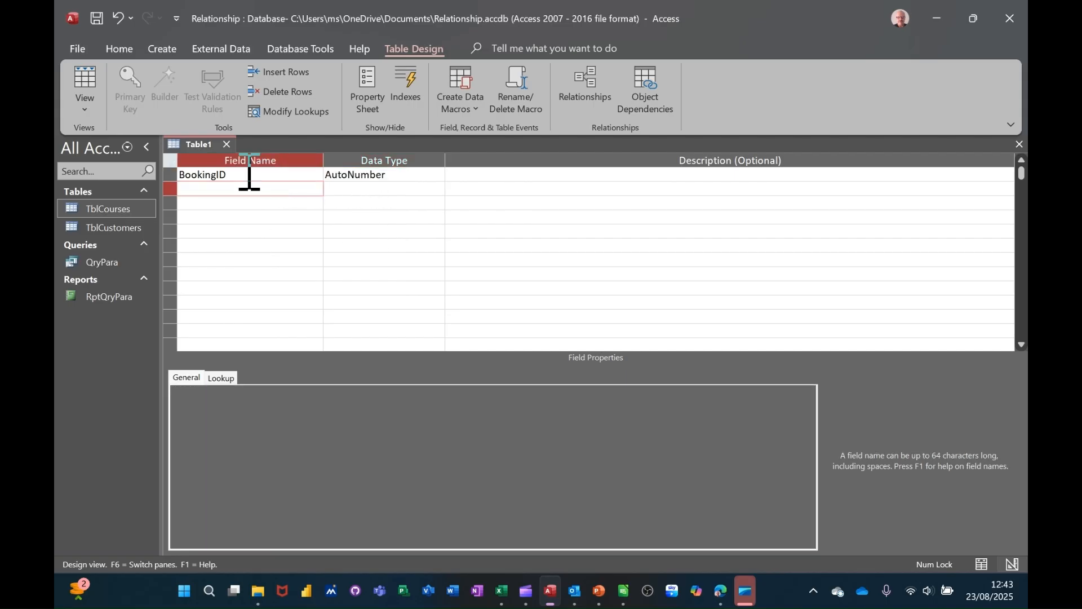
left_click(248, 175)
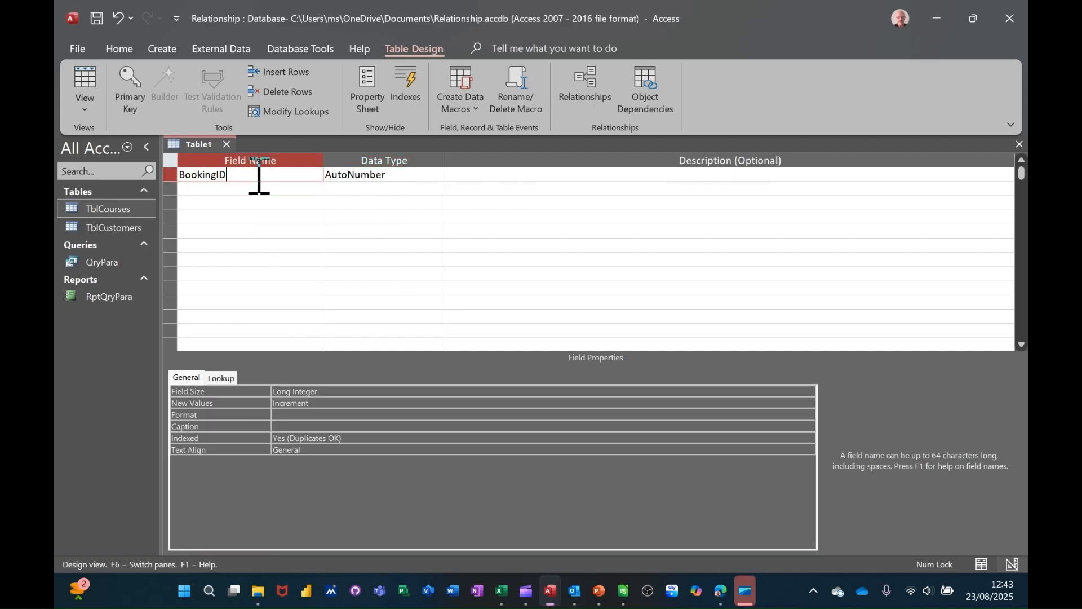
left_click(133, 91)
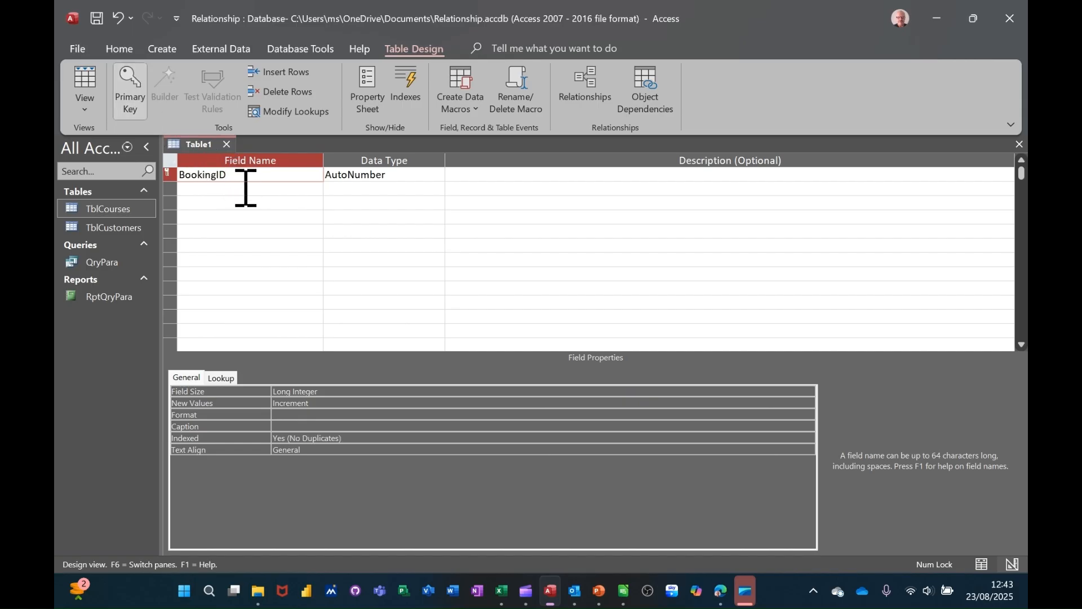
Add a CustomerID field below BookingID in the new table's design
left_click(276, 190)
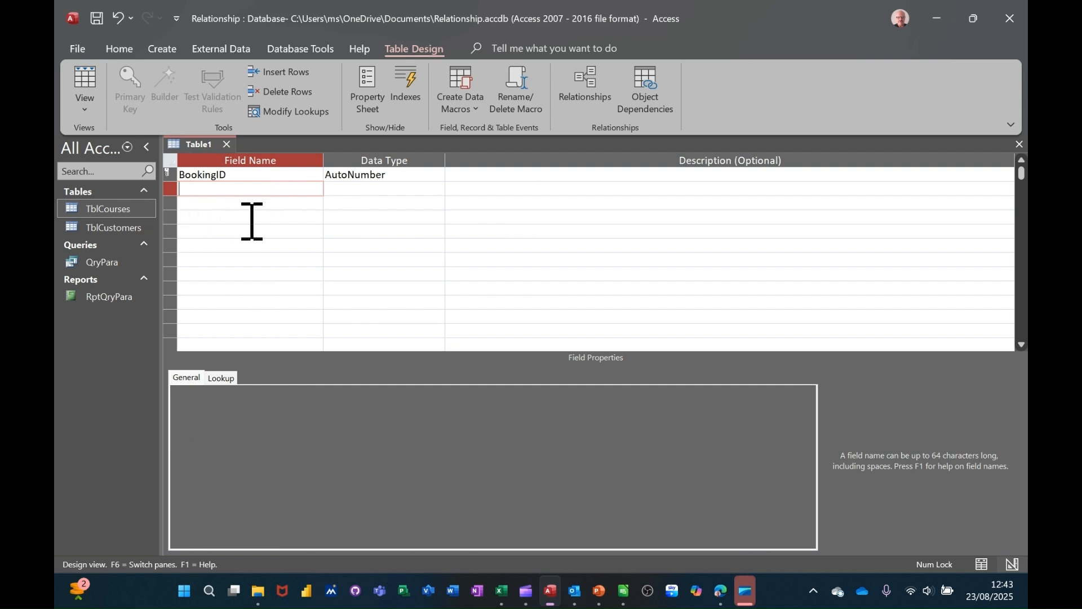
type("CustomerID")
key("Tab")
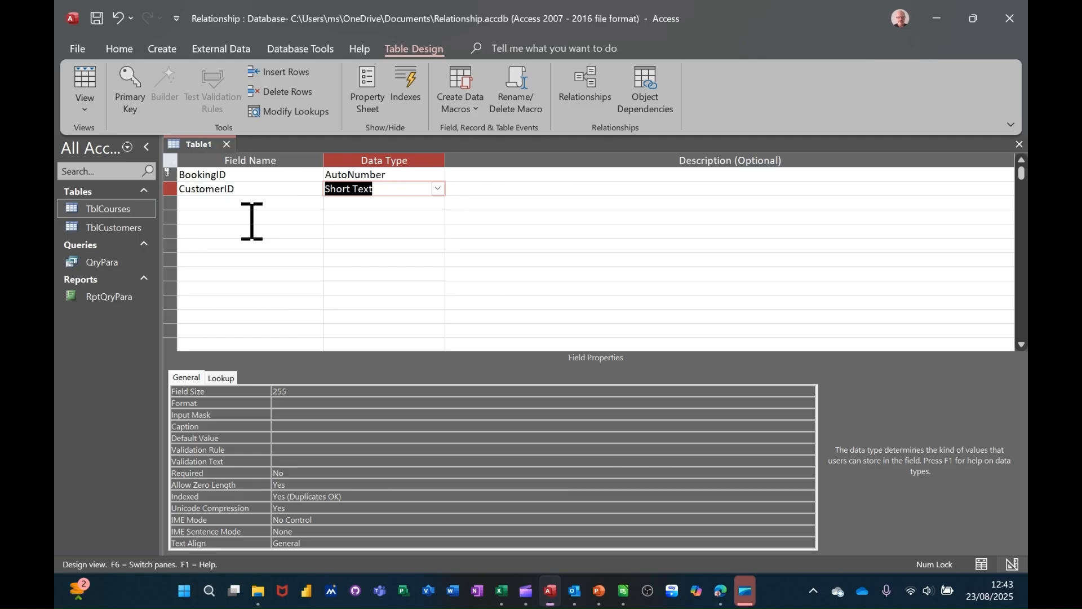
Set the CustomerID field's data type to Number and add a CourseID field of type Number
type("number")
left_click(258, 204)
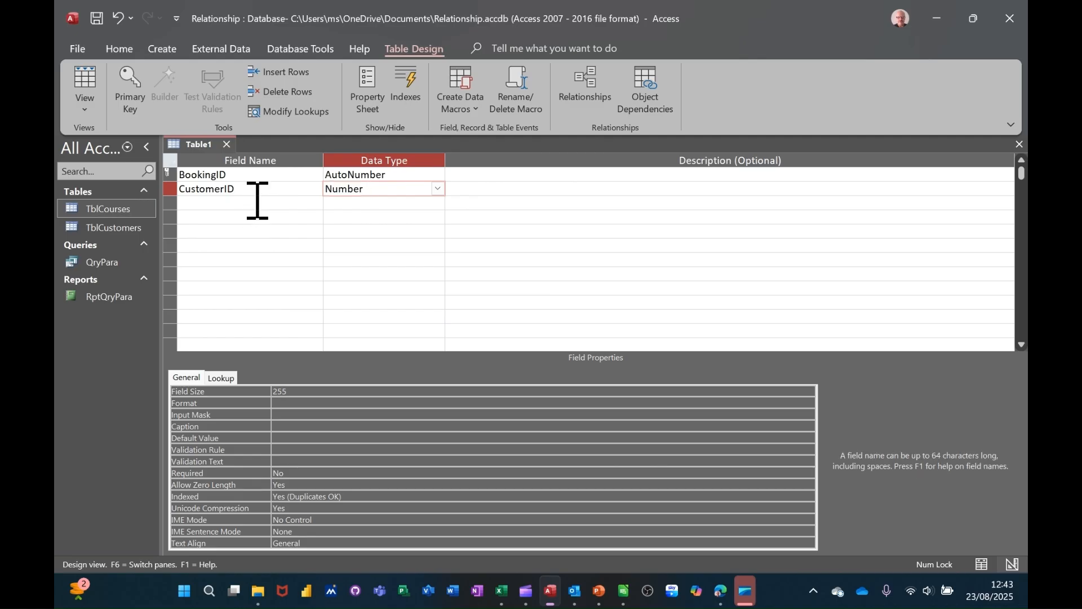
type("C")
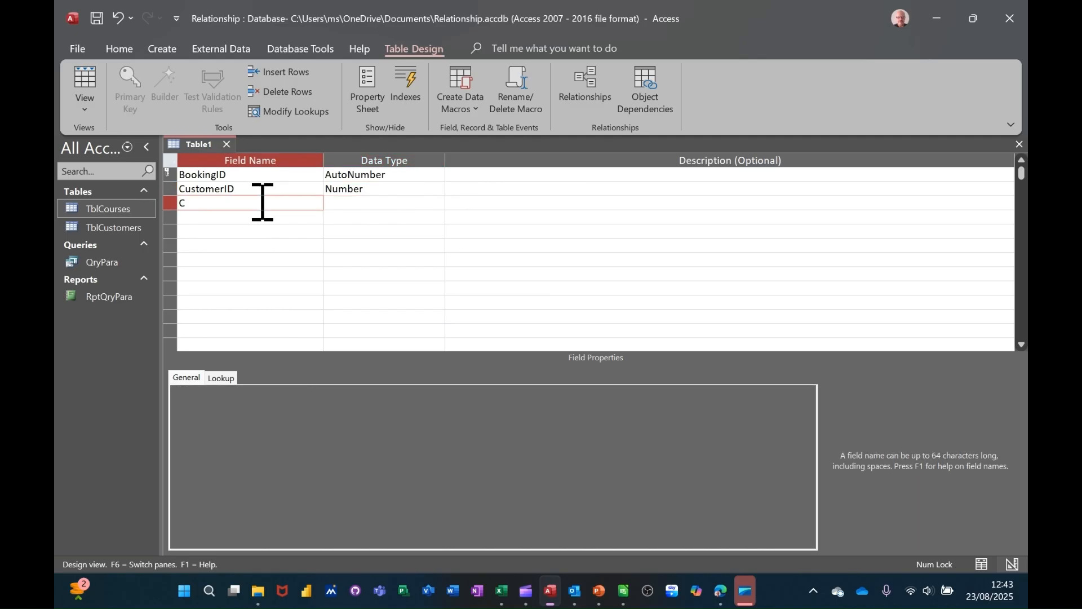
type("ourseID")
key("Tab")
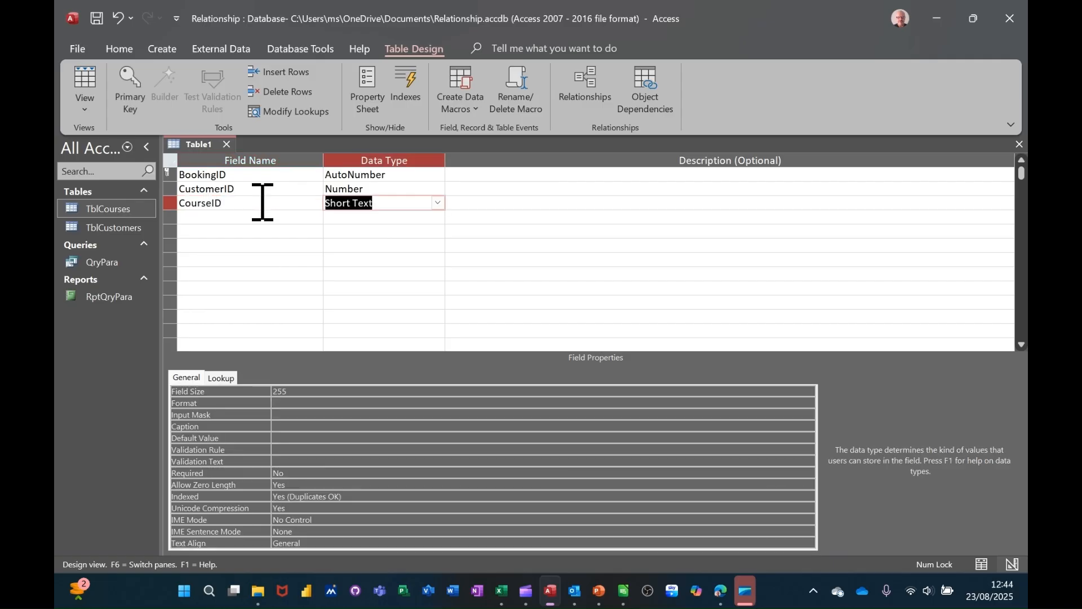
type("number")
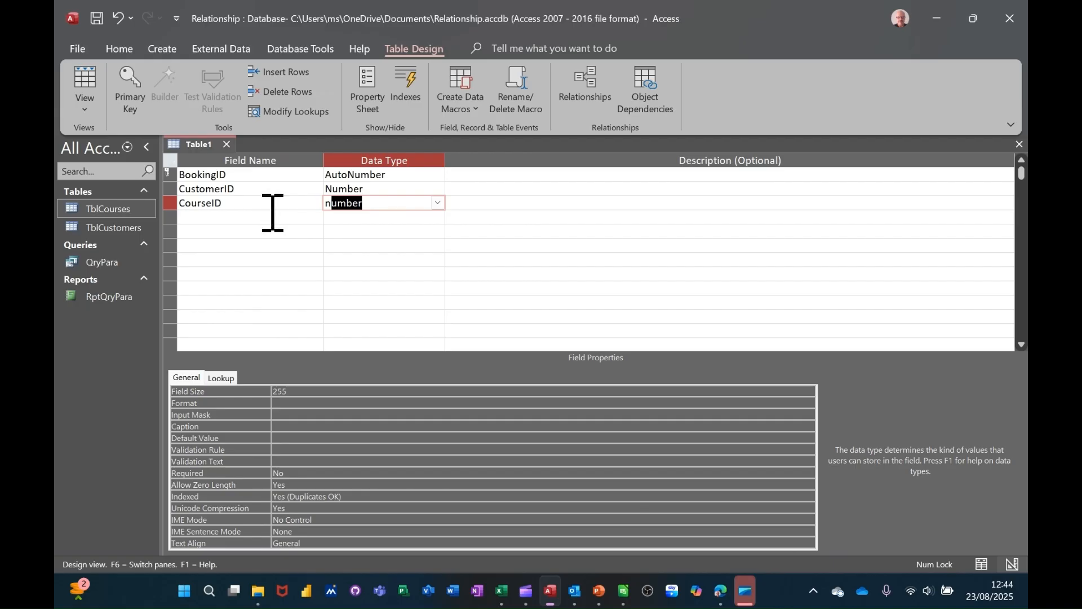
Add a BookingDate field with the Date/Time data type below CourseID
left_click(273, 216)
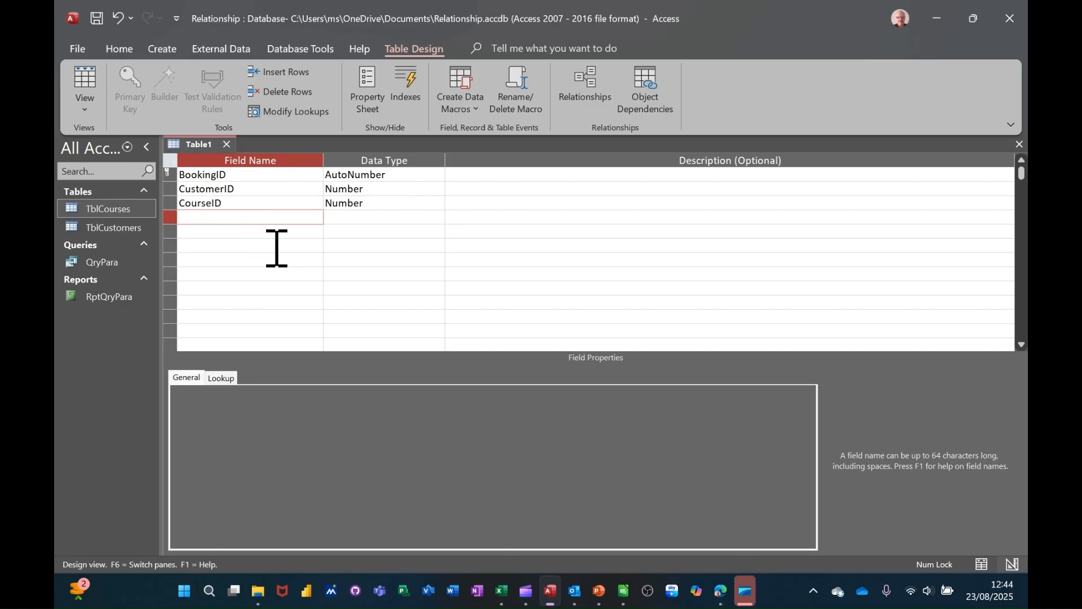
type("BookingDate")
key("Tab")
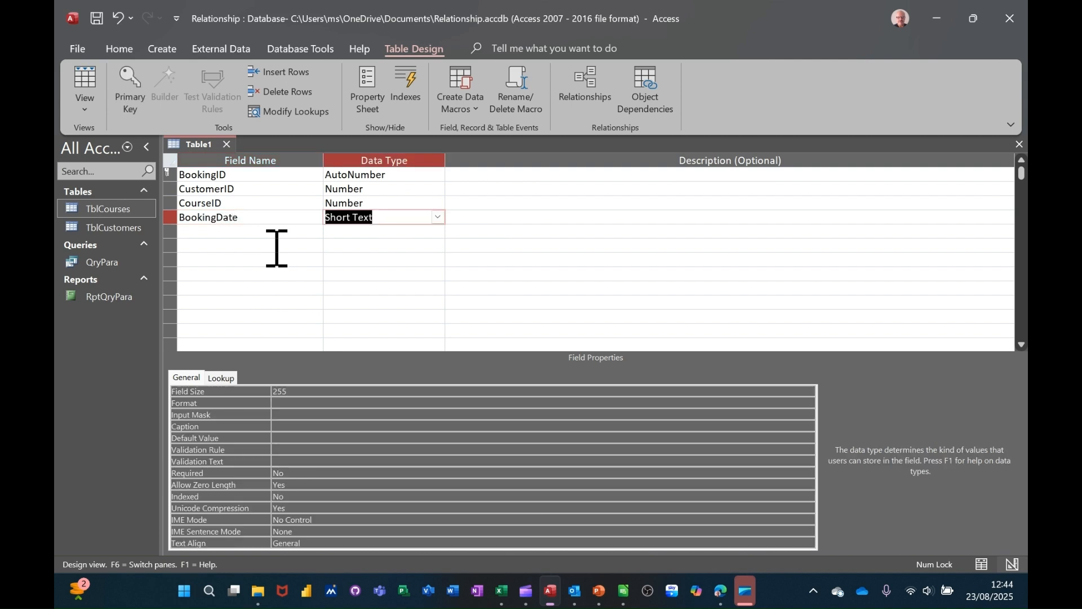
type("date/Time")
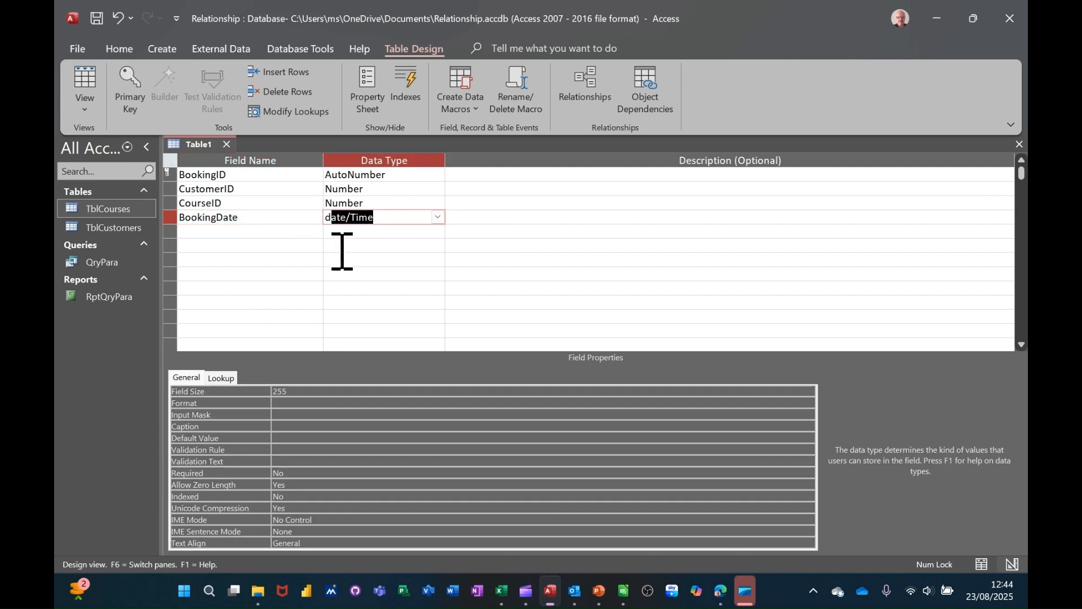
left_click(350, 244)
left_click(396, 224)
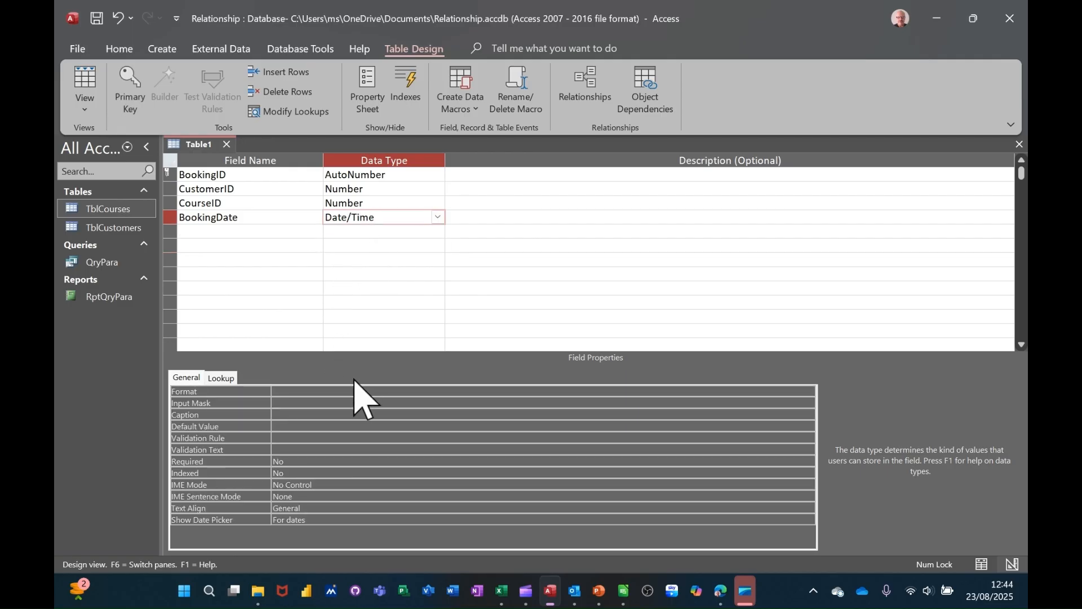
Save the new table under the name TblBookings
left_click(280, 403)
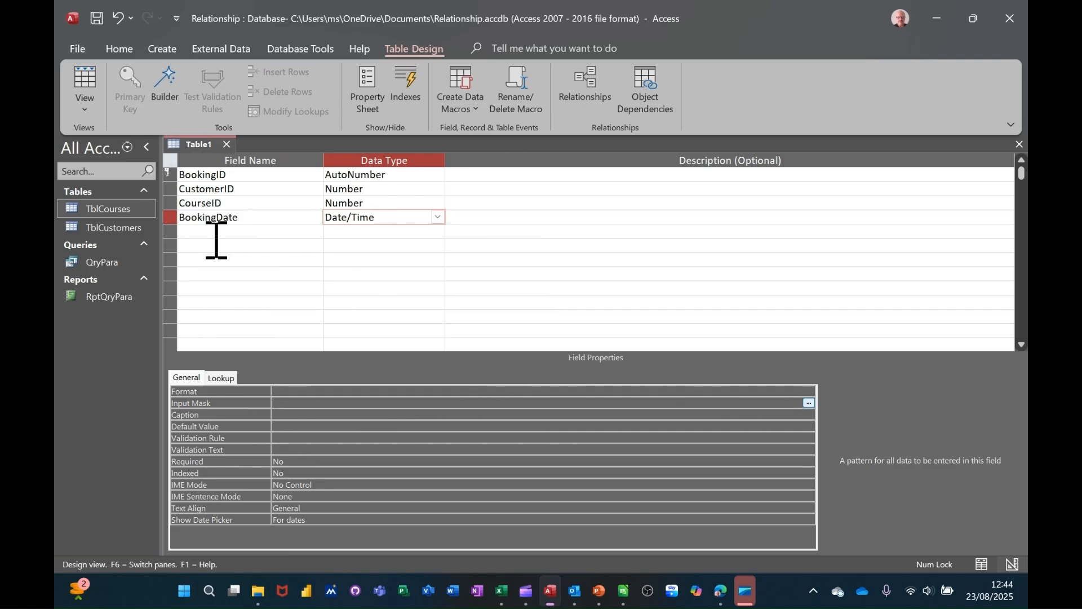
left_click(97, 19)
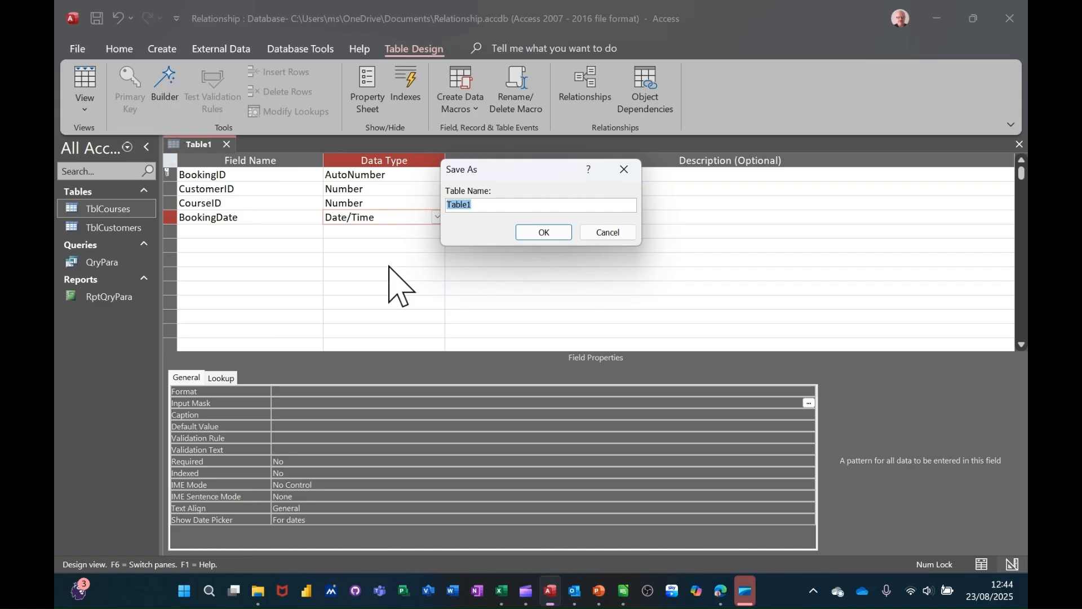
type("T")
left_click(537, 237)
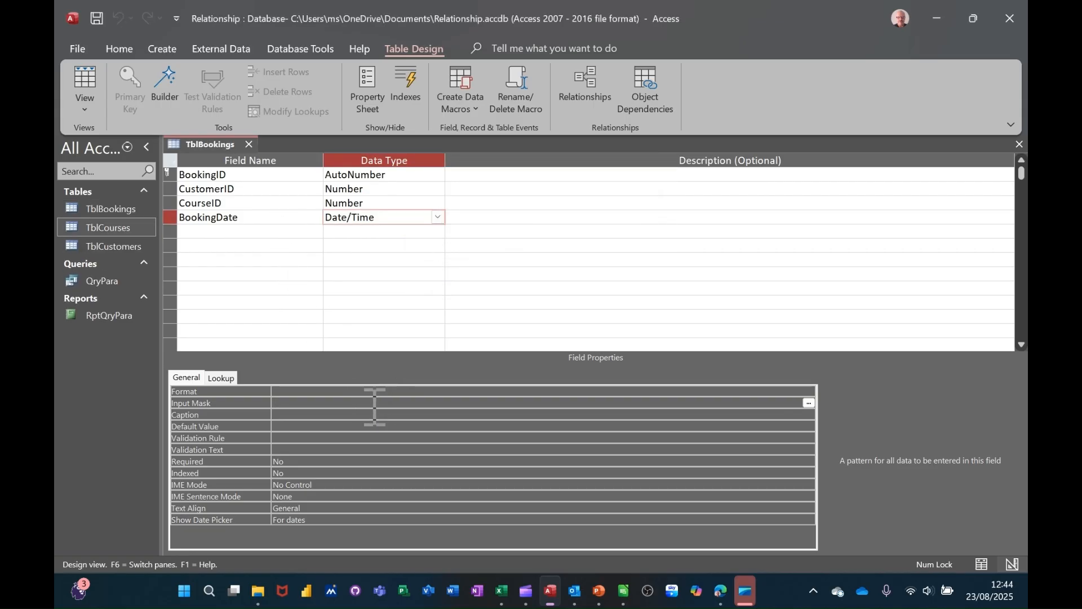
Apply the Short Date input mask to the BookingDate field with the Input Mask Wizard
left_click(808, 403)
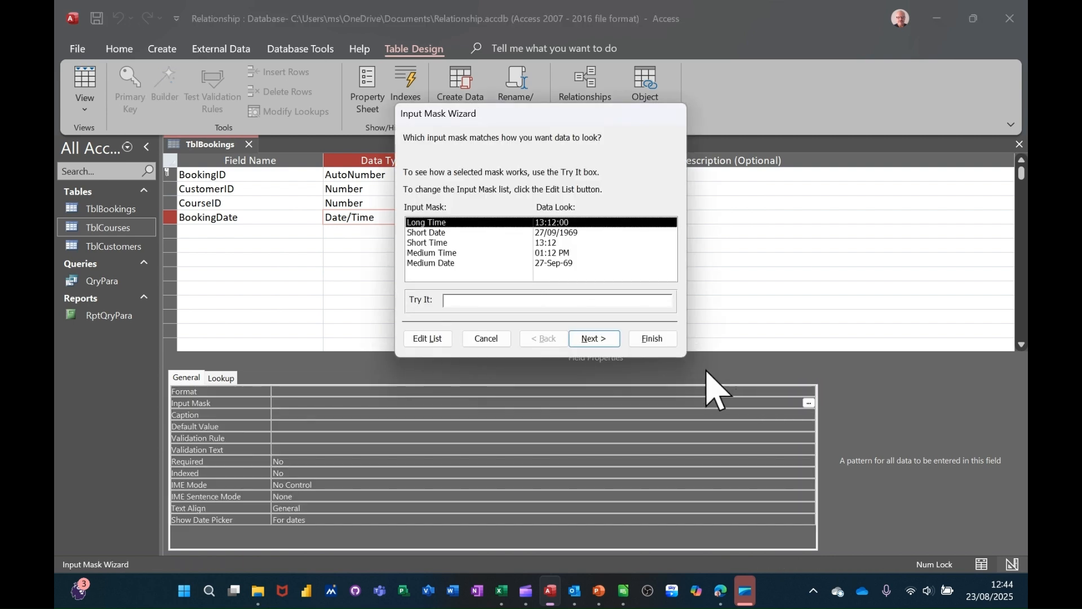
left_click(439, 232)
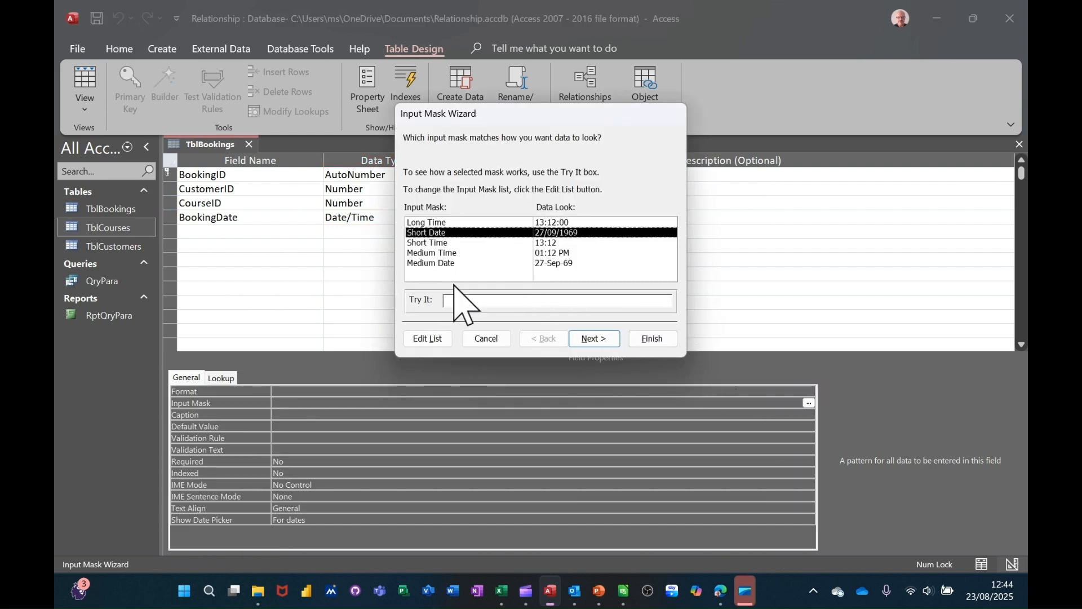
left_click(471, 301)
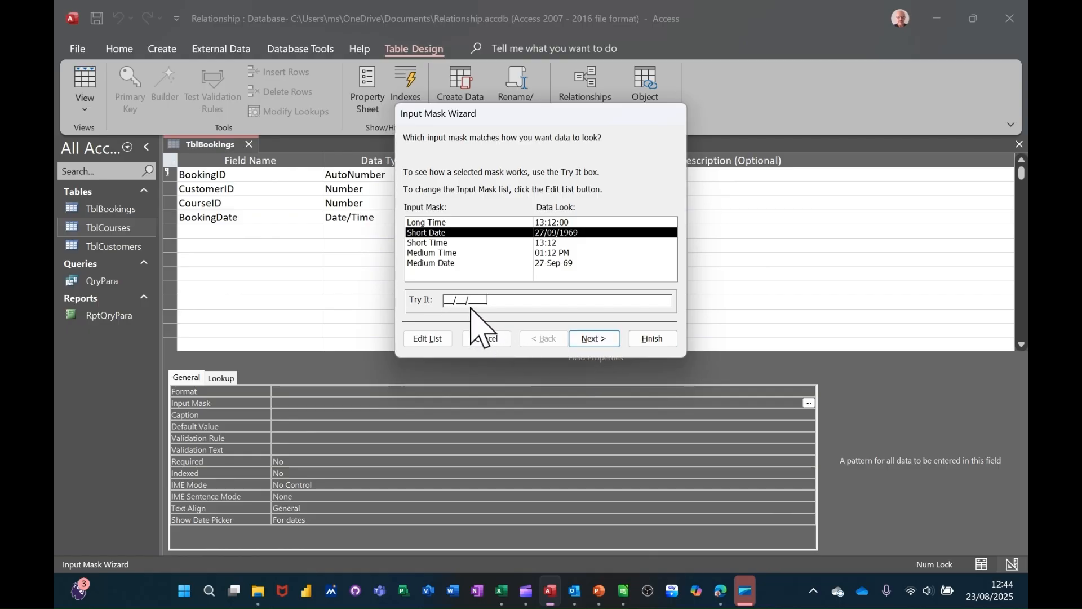
left_click(652, 340)
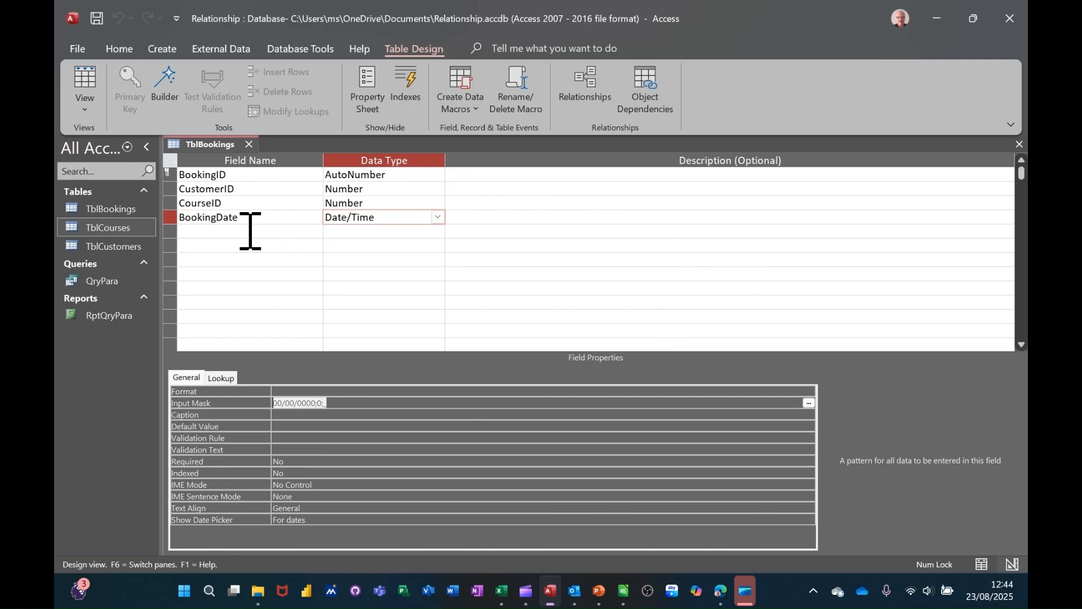
Add a Qty field of type Number and a Price field of type Currency below BookingDate
left_click(250, 231)
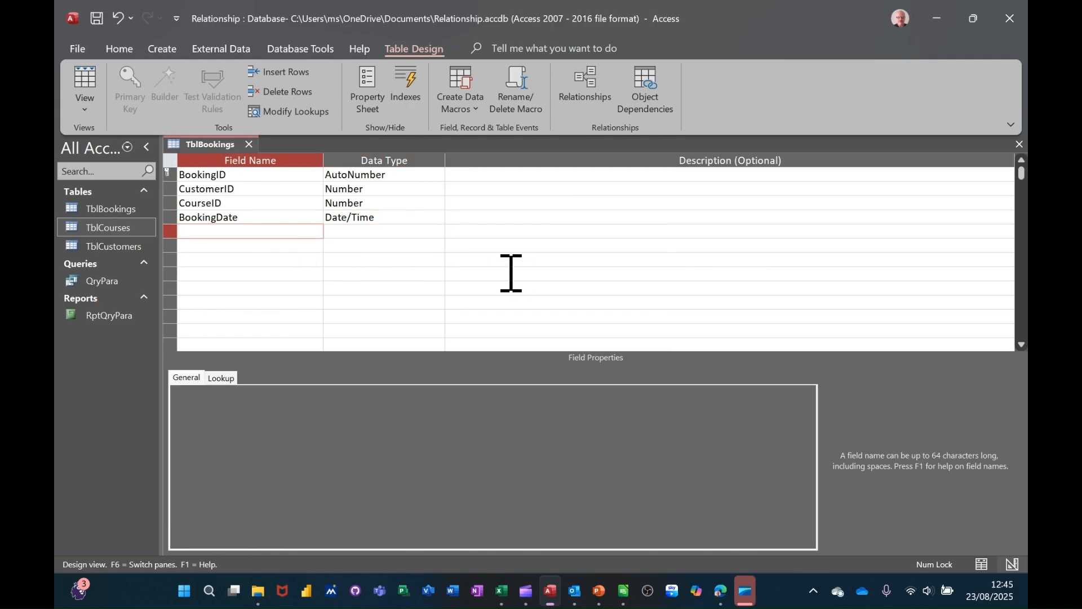
type("Qty")
key("Tab")
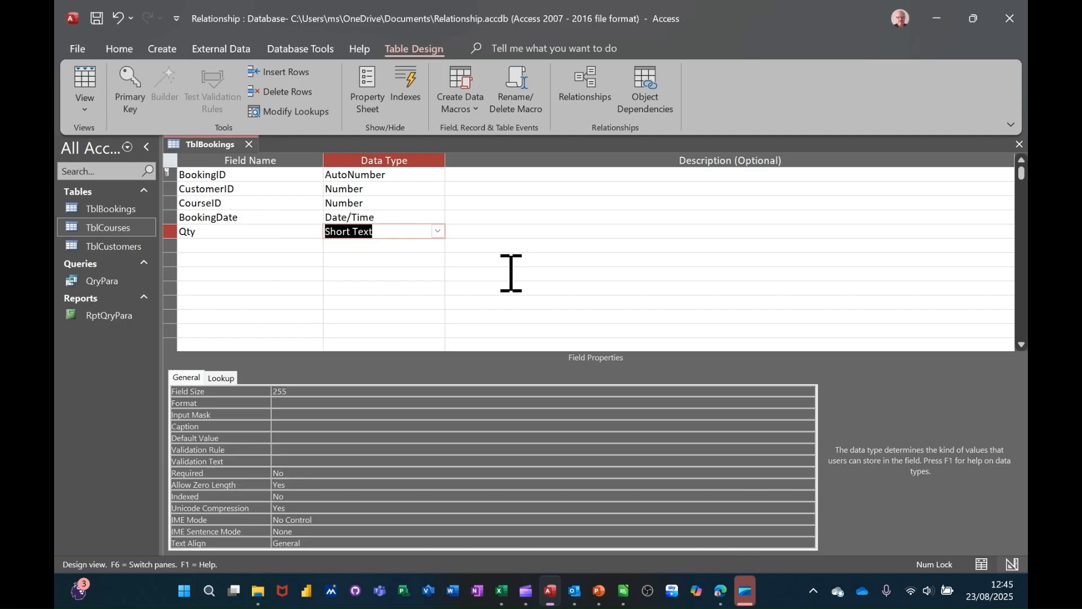
type("number")
left_click(265, 246)
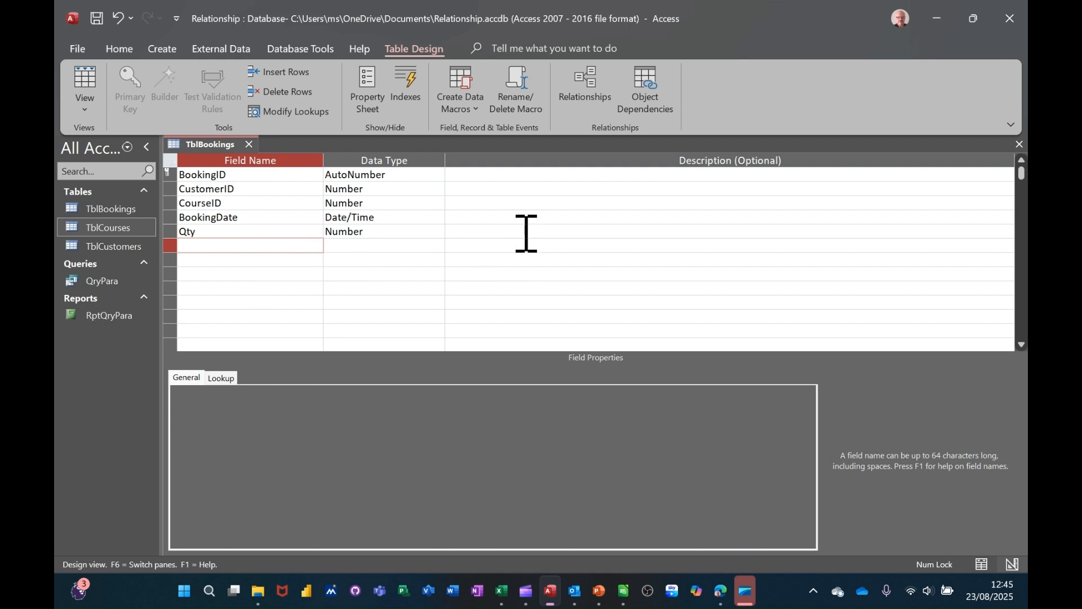
type("Price")
key("Tab")
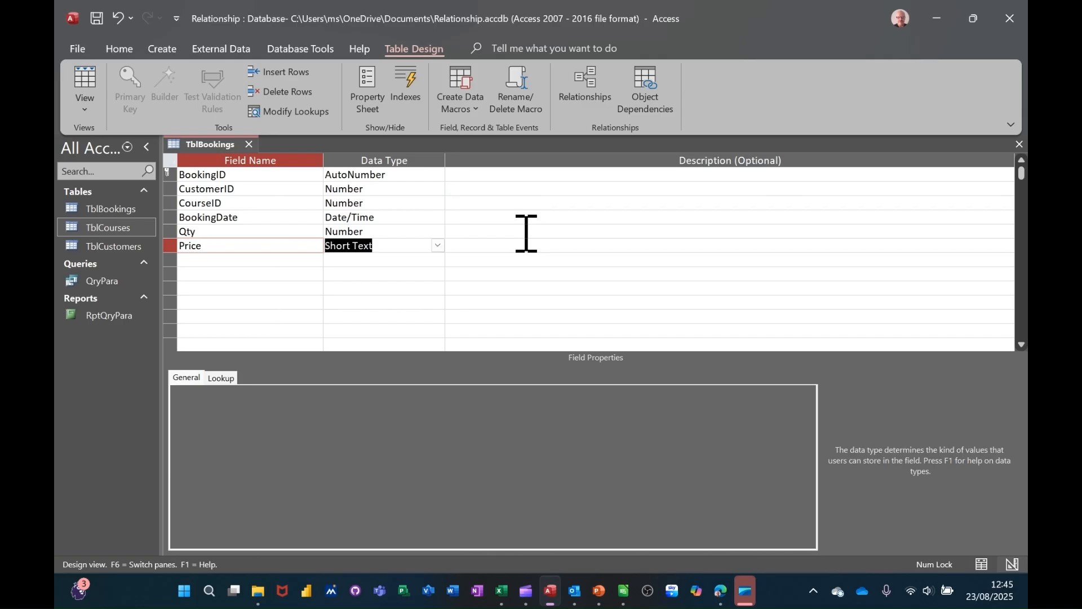
type("currency")
Add a BookingTotal field with the Calculated data type below Price, bringing up the Expression Builder
left_click(240, 260)
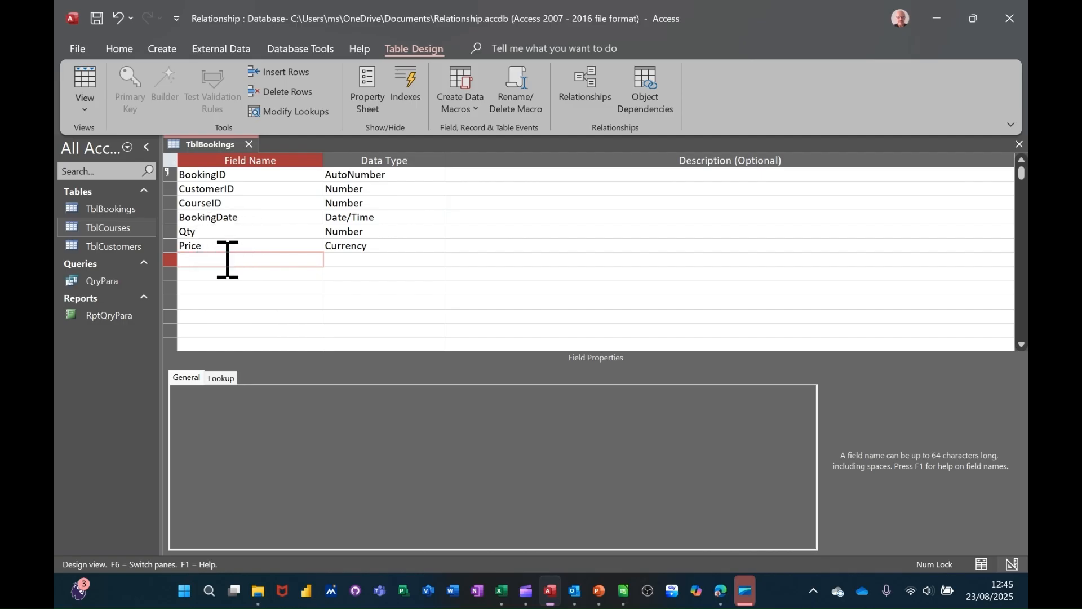
type("Bo")
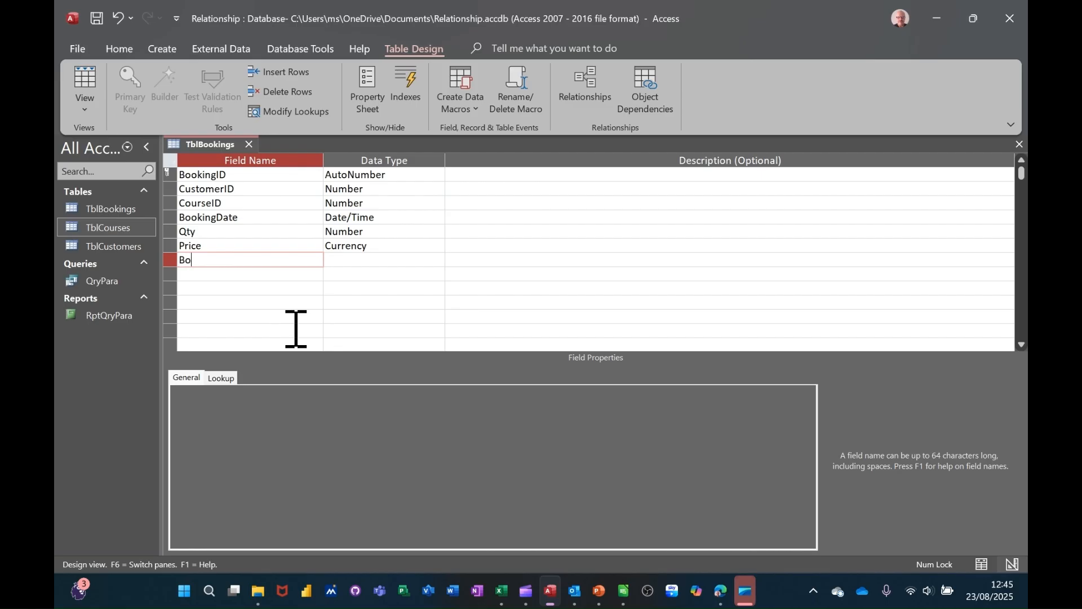
type("okingTotal")
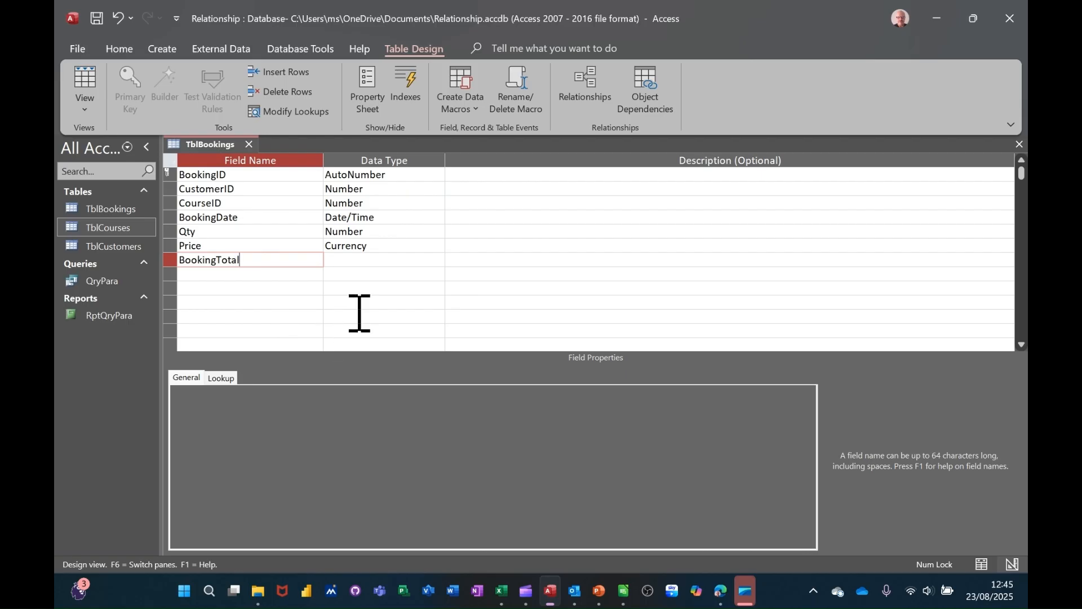
key("Tab")
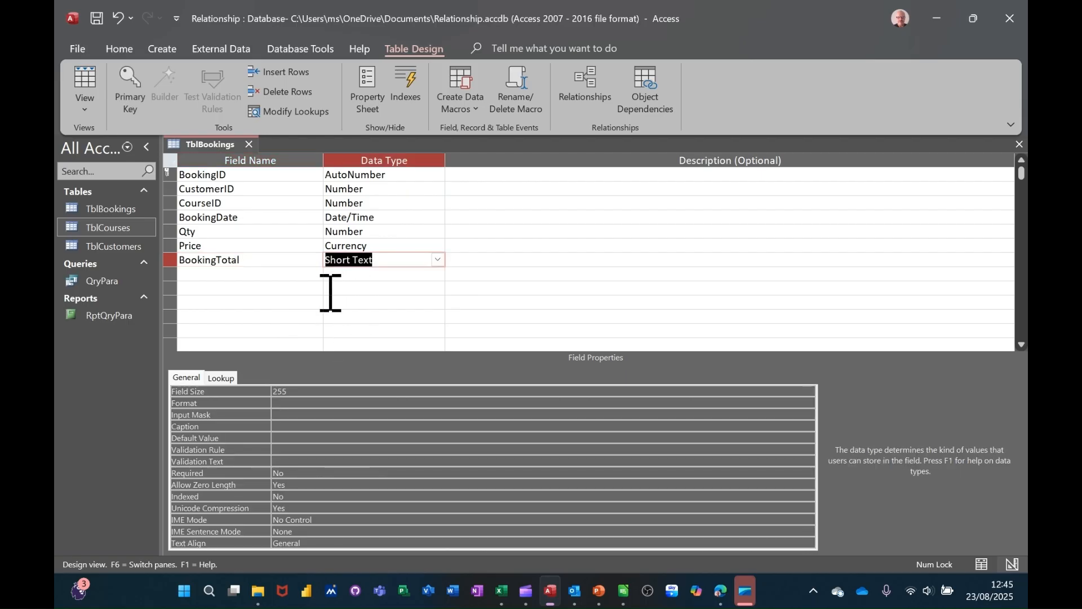
type("calculated")
key("Return")
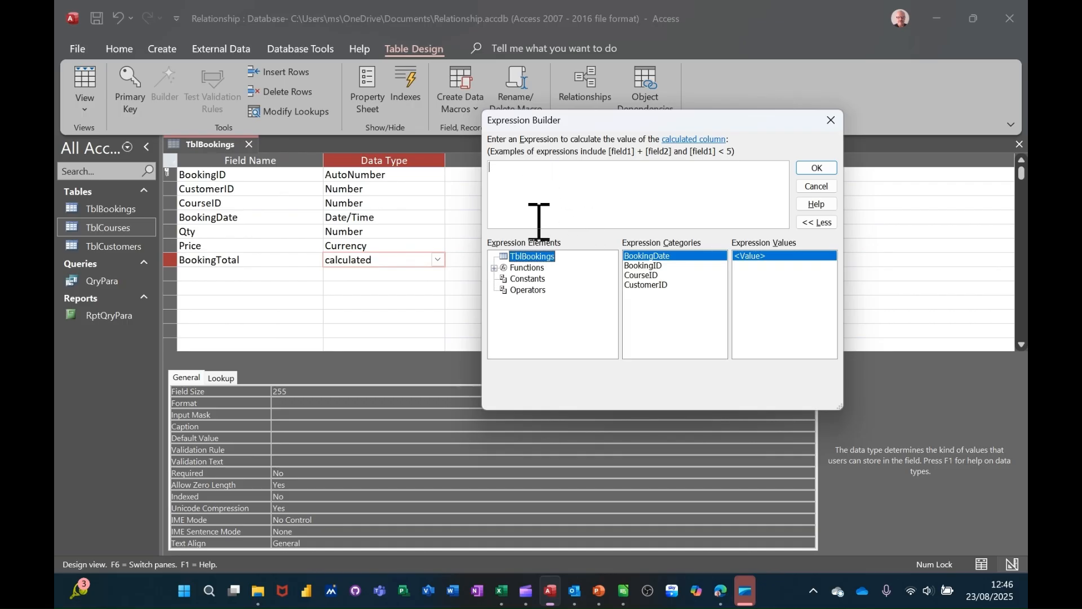
Define the BookingTotal calculation as =[qty]*[price] and accept the expression
left_click(548, 189)
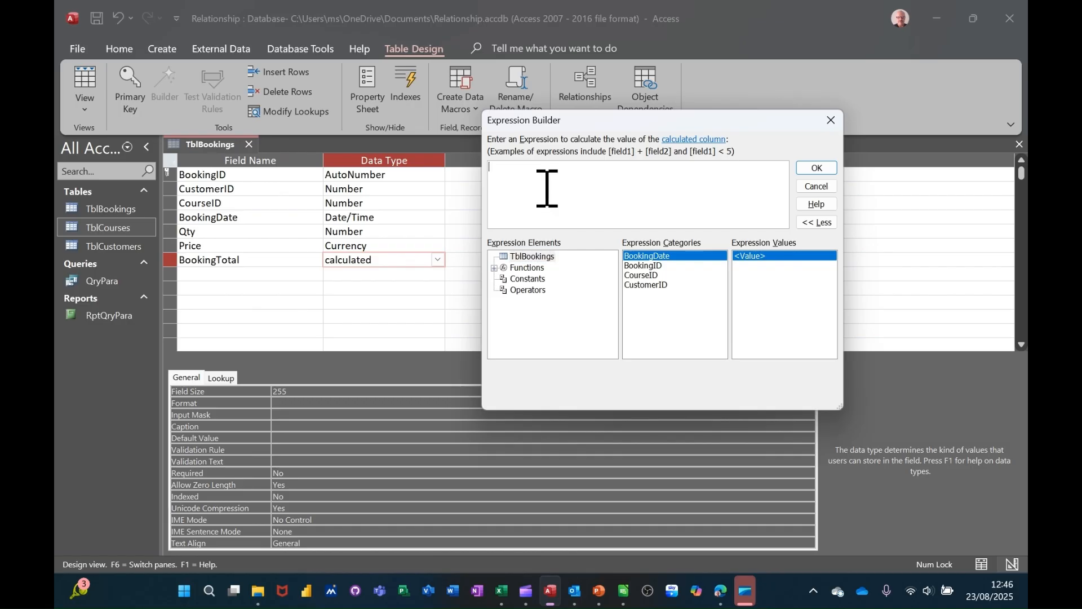
type("=[qty]*[price")
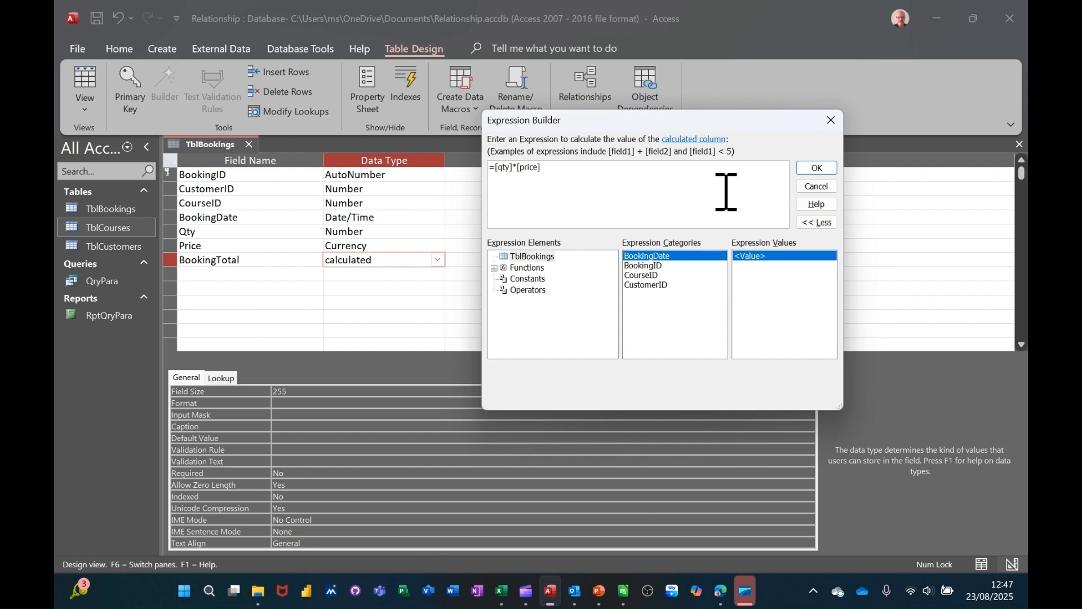
left_click(796, 169)
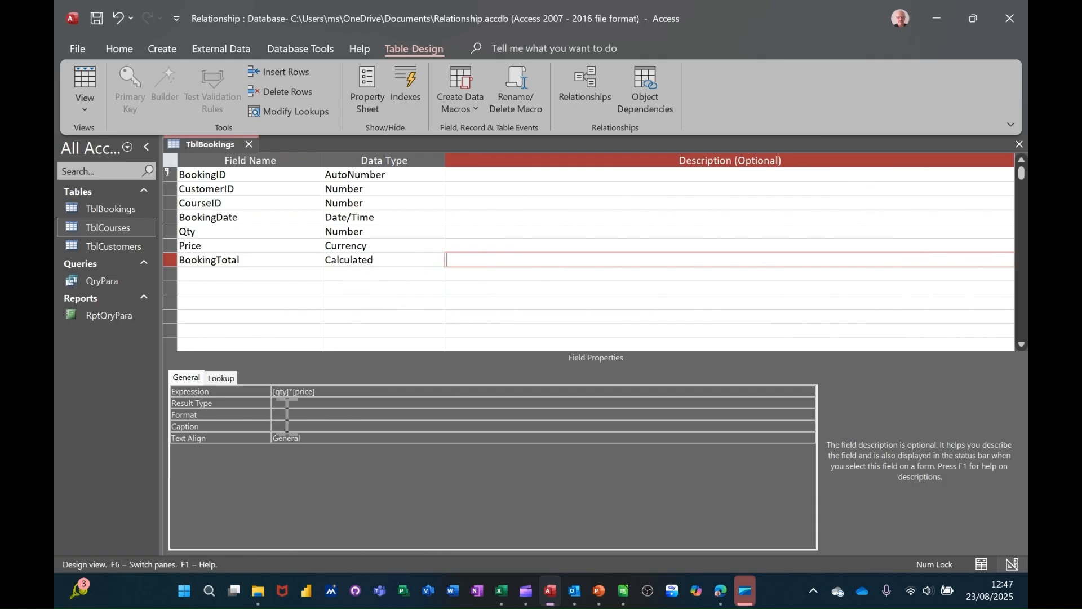
left_click(258, 275)
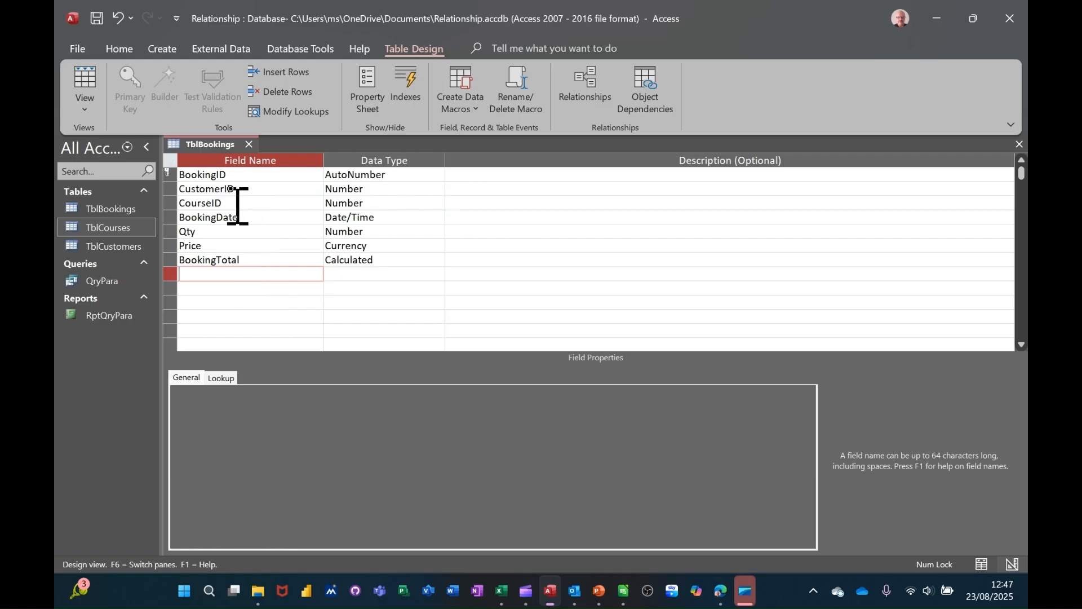
Set the lookup display control of the CustomerID field to Combo Box
left_click(258, 192)
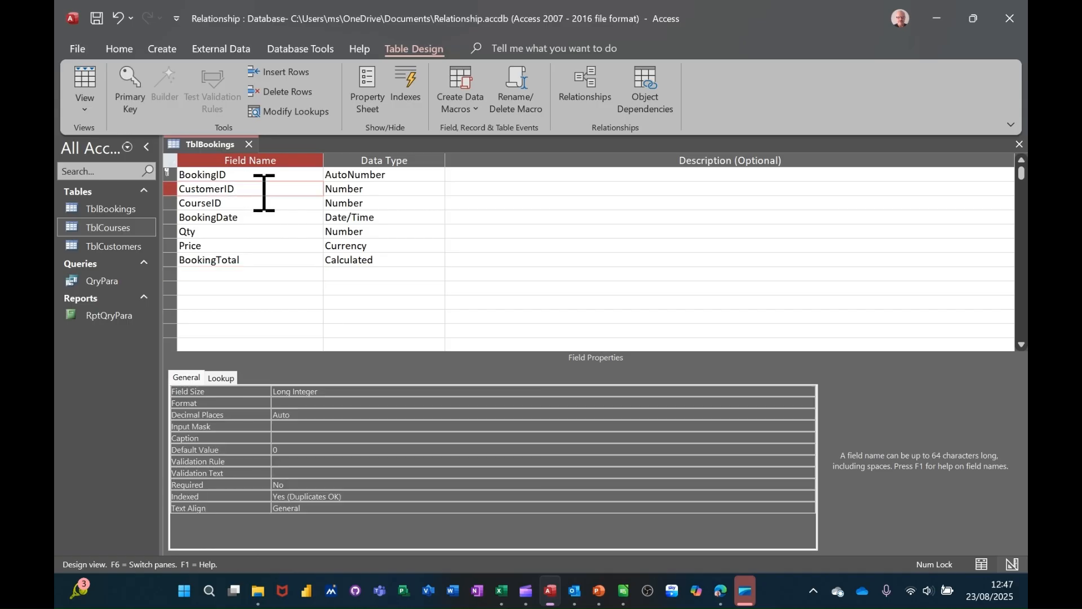
left_click(225, 376)
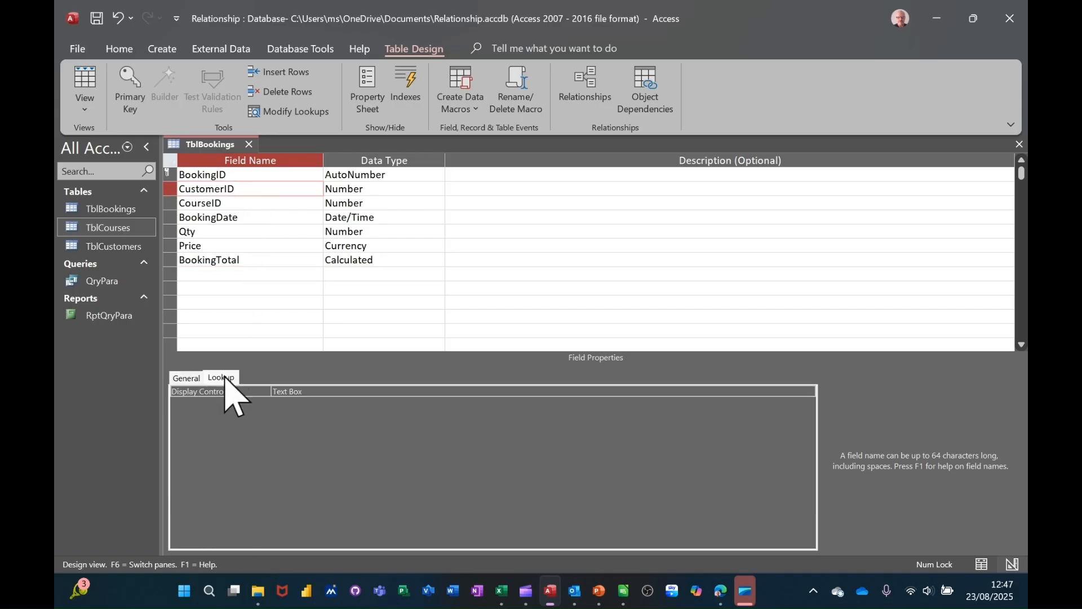
left_click(627, 392)
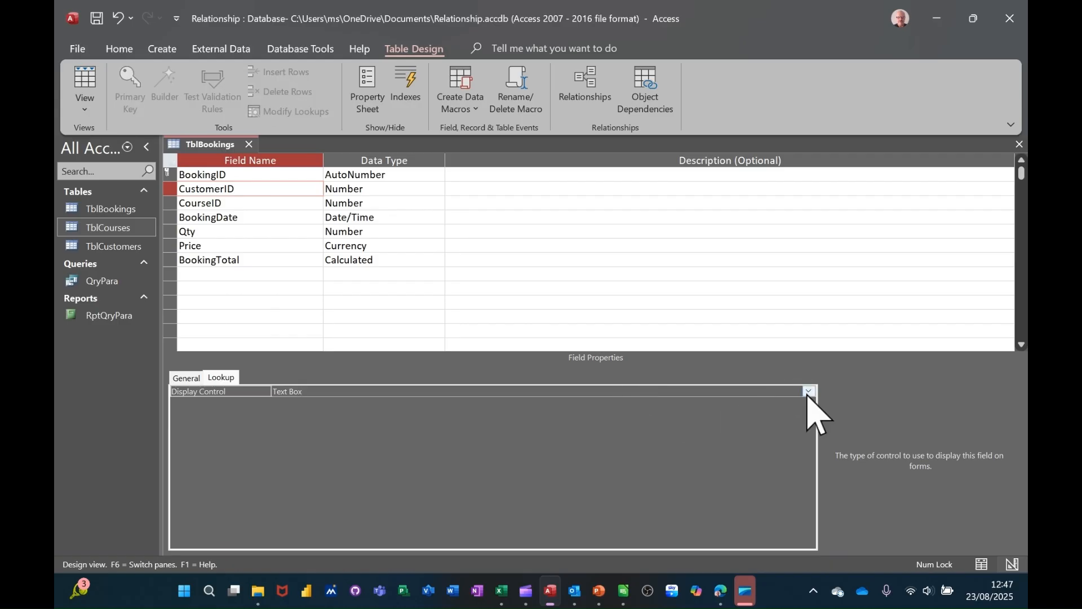
left_click(809, 392)
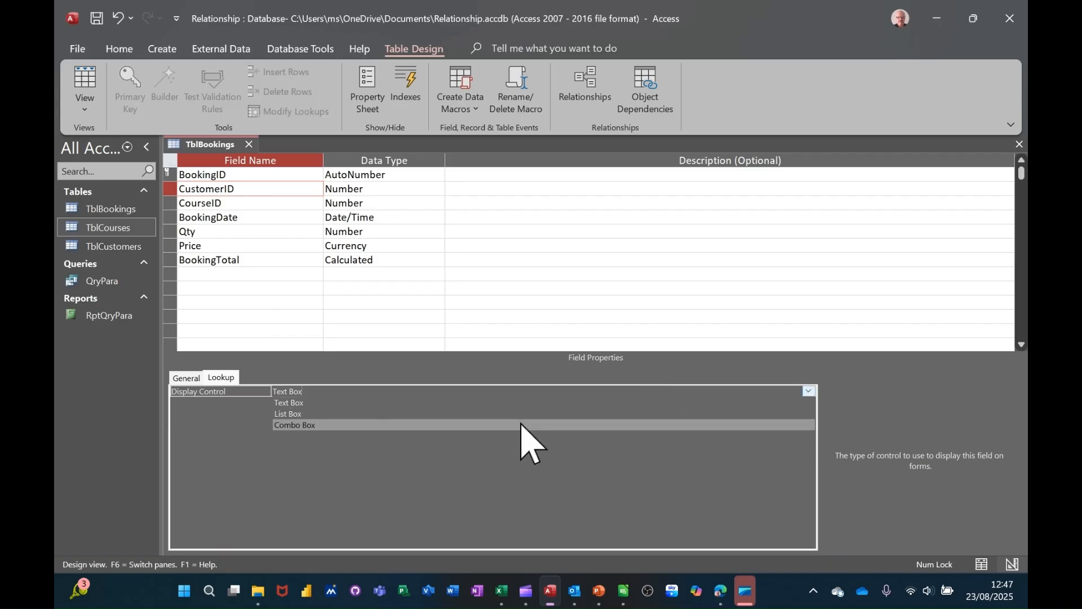
left_click(521, 425)
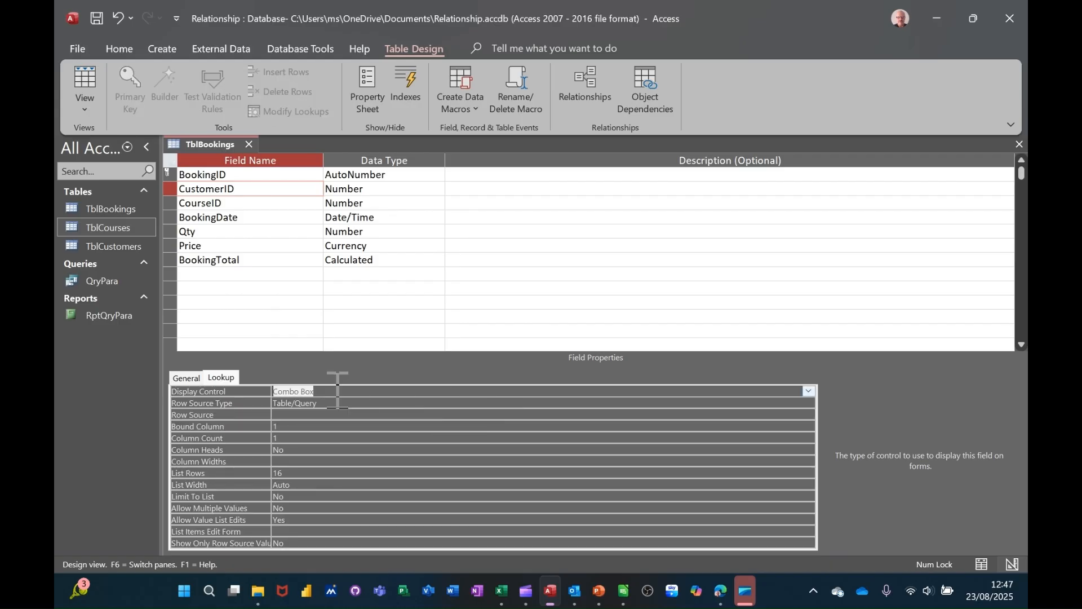
Set the row source of the CustomerID combo box lookup to TblCustomers
left_click(300, 426)
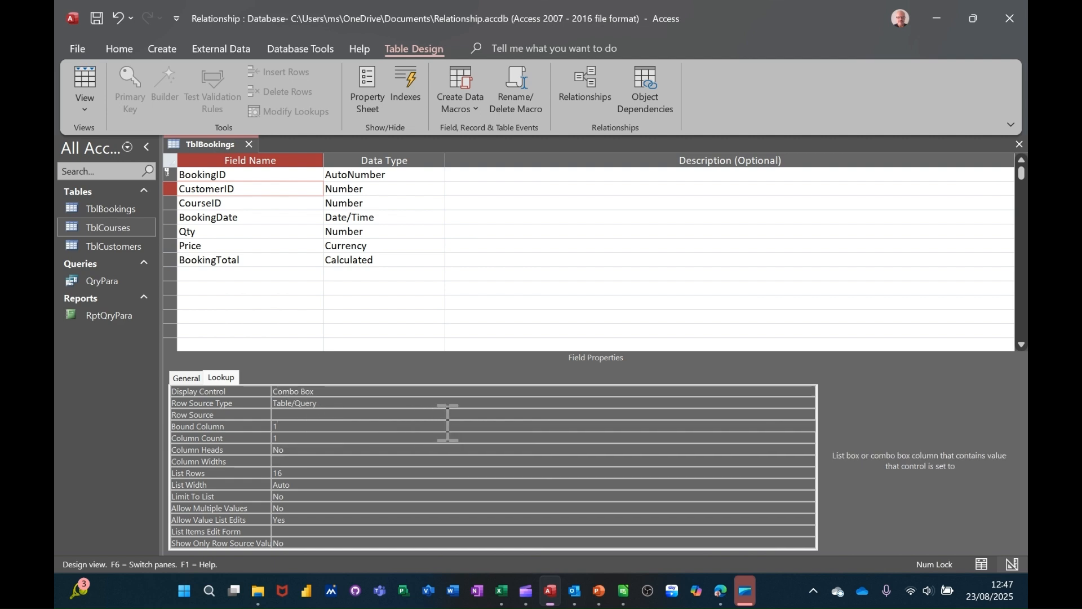
left_click(796, 415)
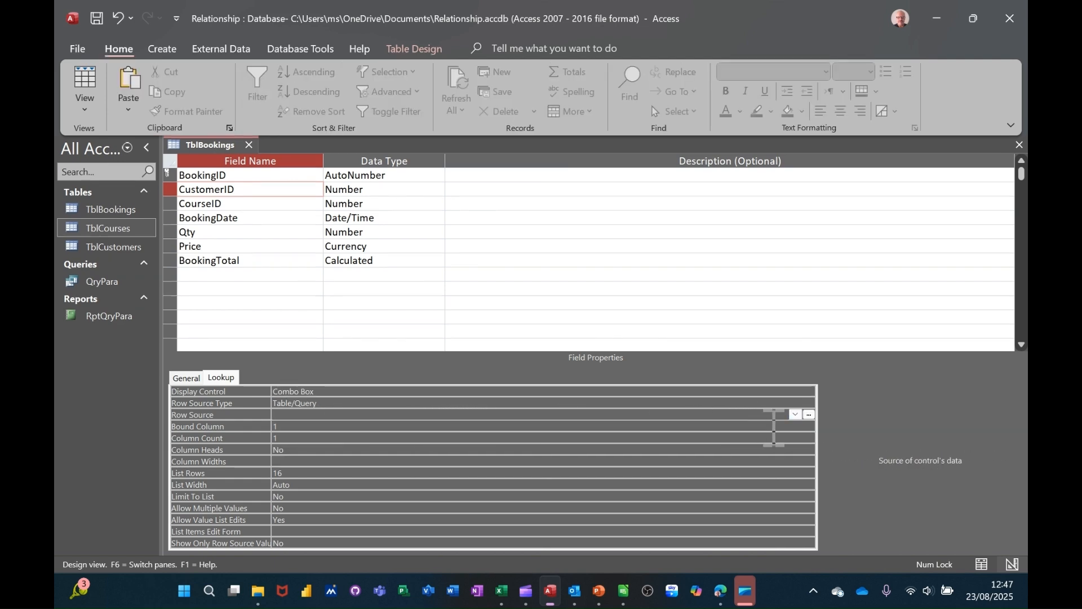
left_click(795, 415)
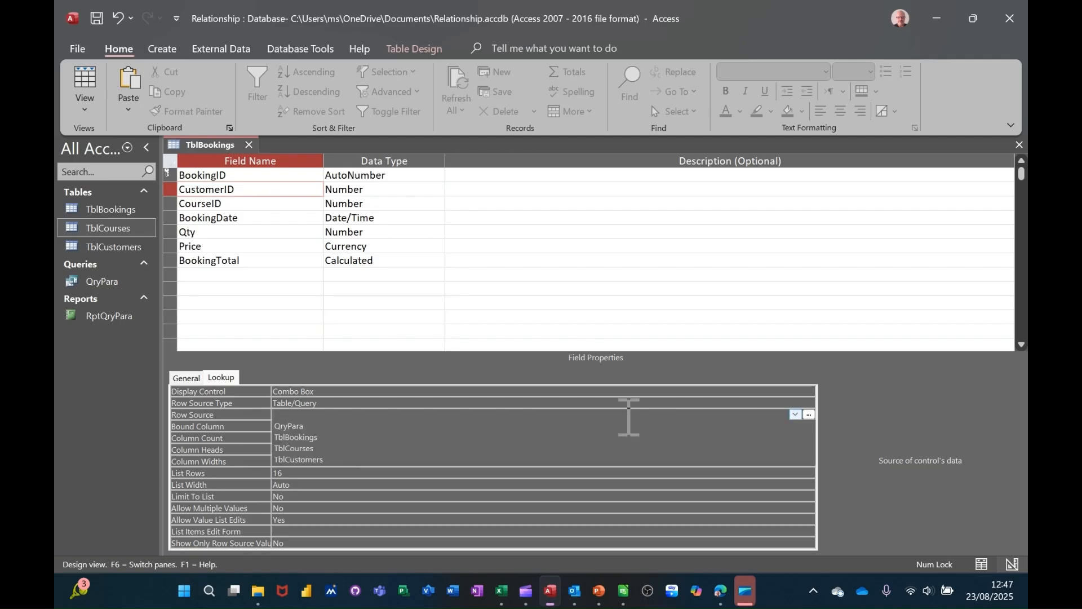
left_click(440, 459)
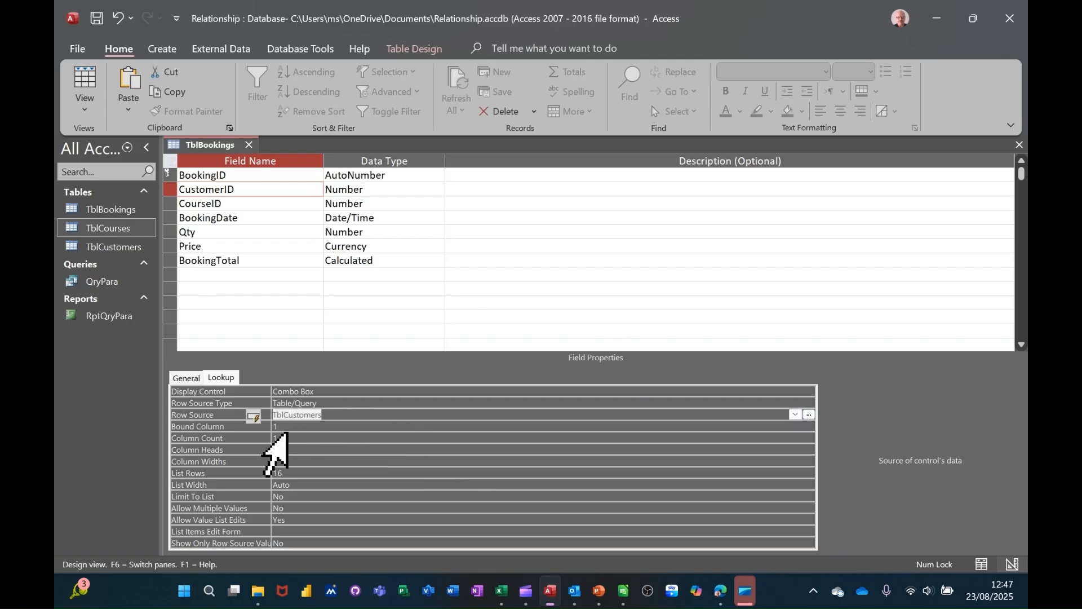
Give the CustomerID lookup a column count of 2, column widths of 2cm and a list width of 5cm
left_click(316, 438)
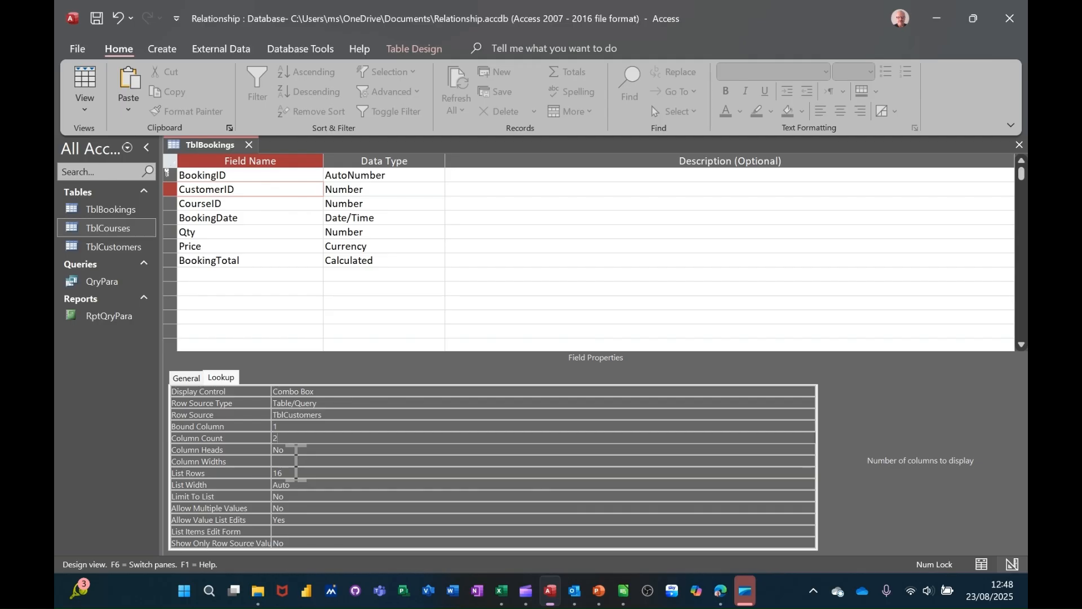
left_click(296, 462)
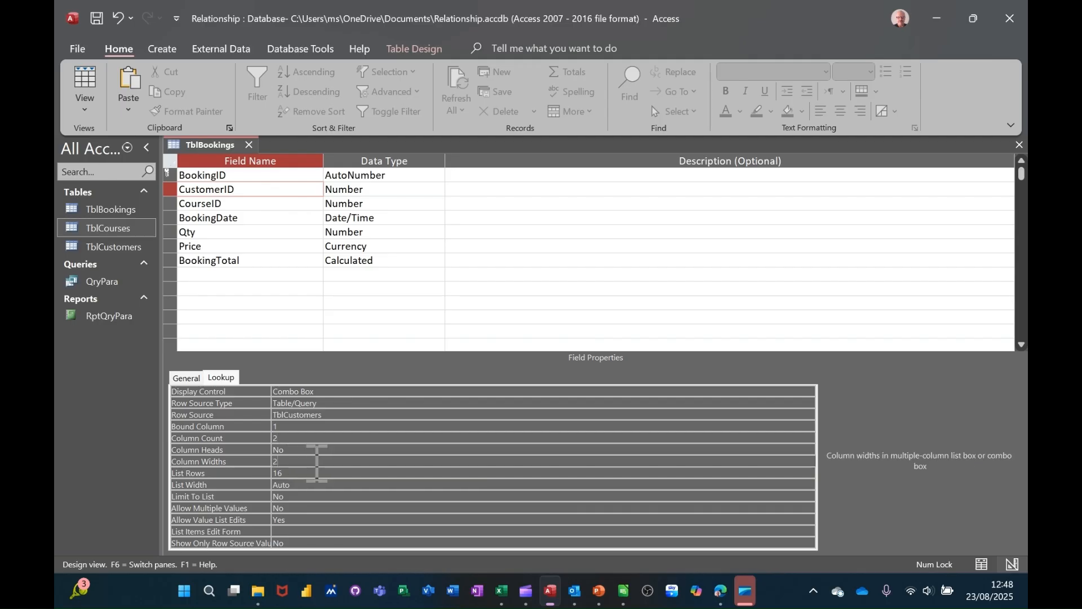
left_click(283, 485)
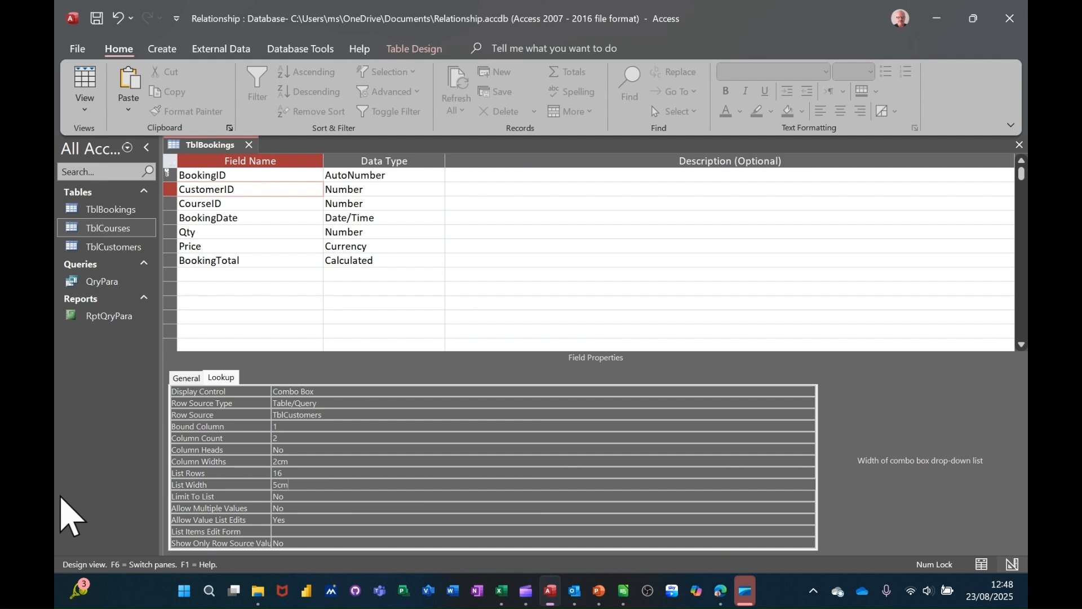
Set the CourseID field's lookup display control to Combo Box with TblCourses as its row source
left_click(226, 204)
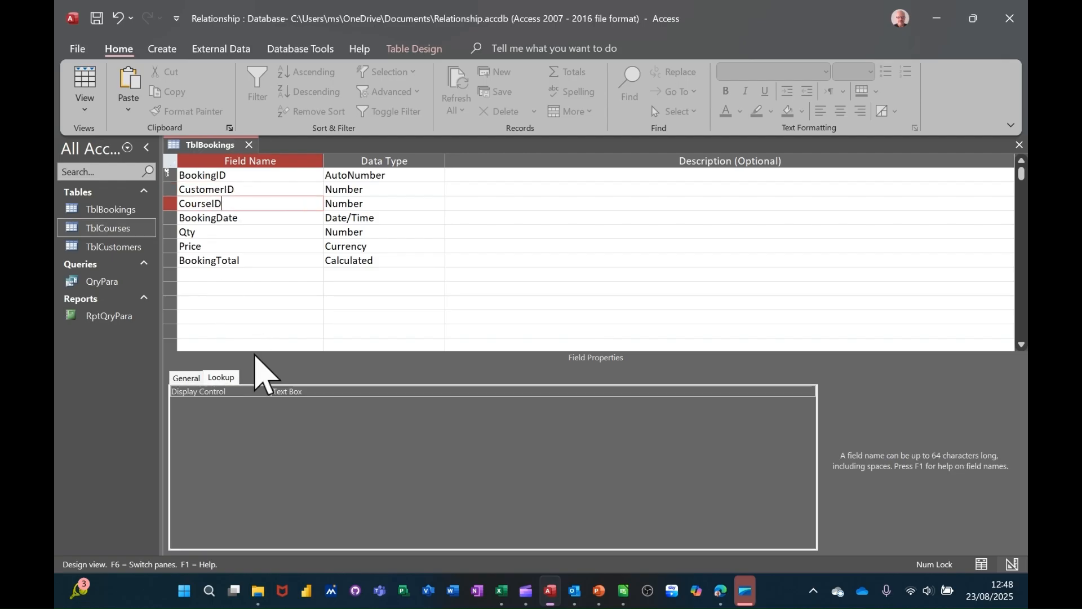
left_click(557, 391)
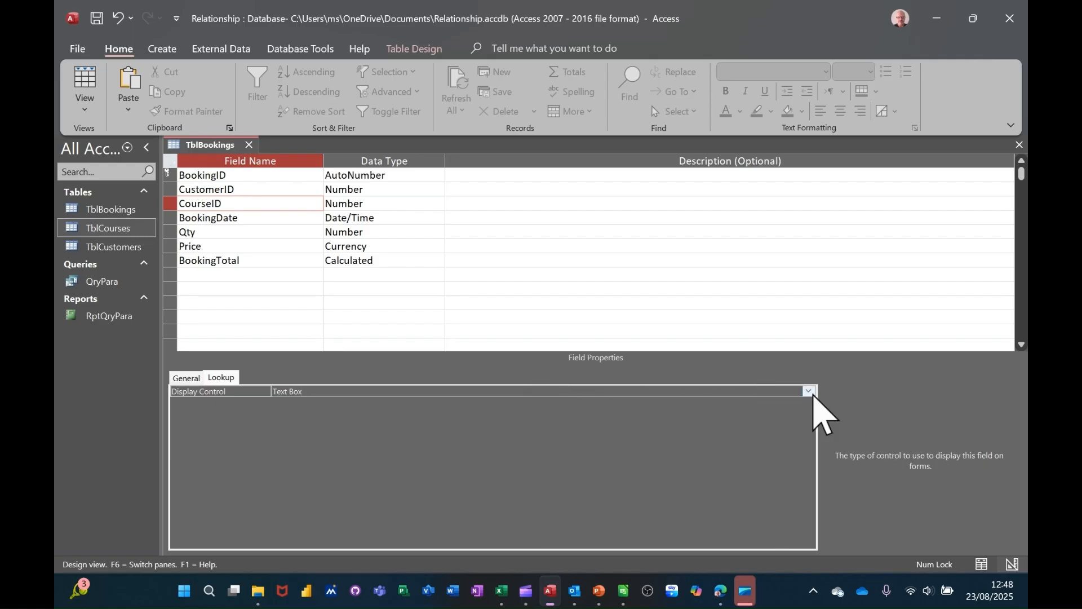
left_click(809, 391)
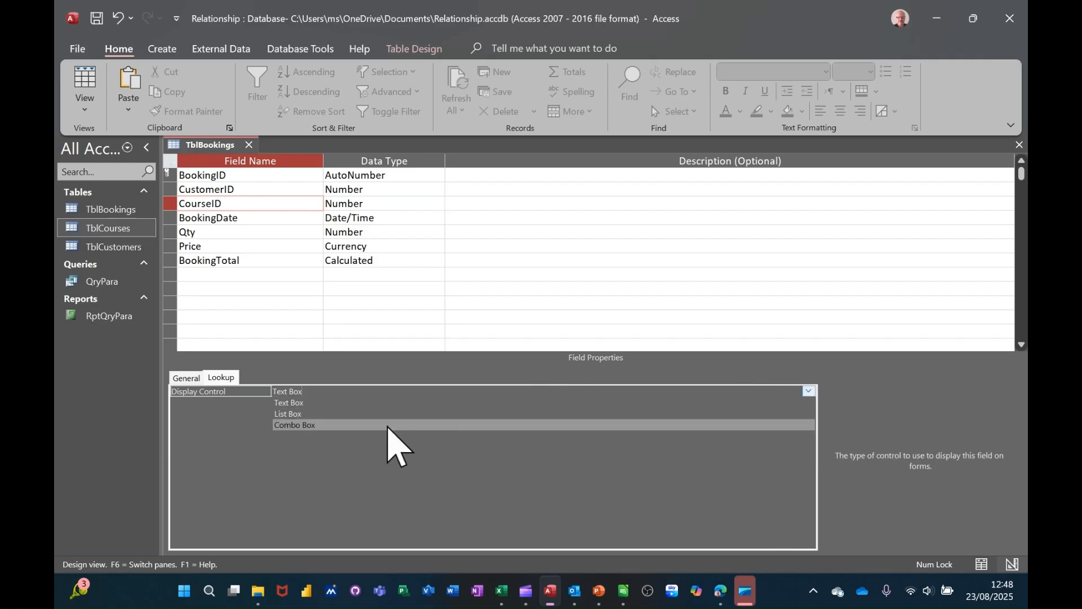
left_click(389, 426)
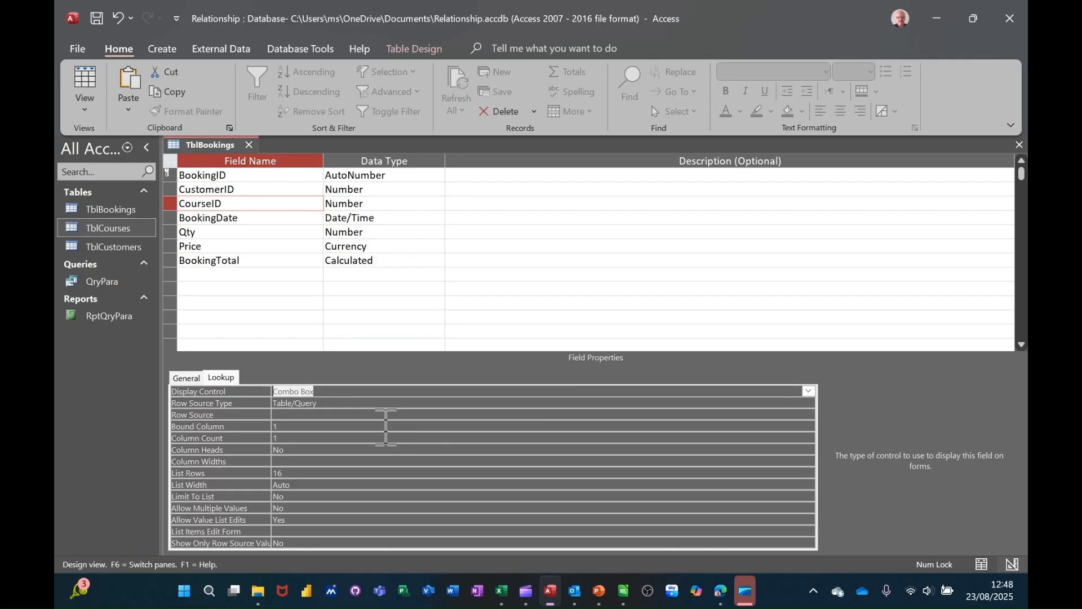
left_click(322, 415)
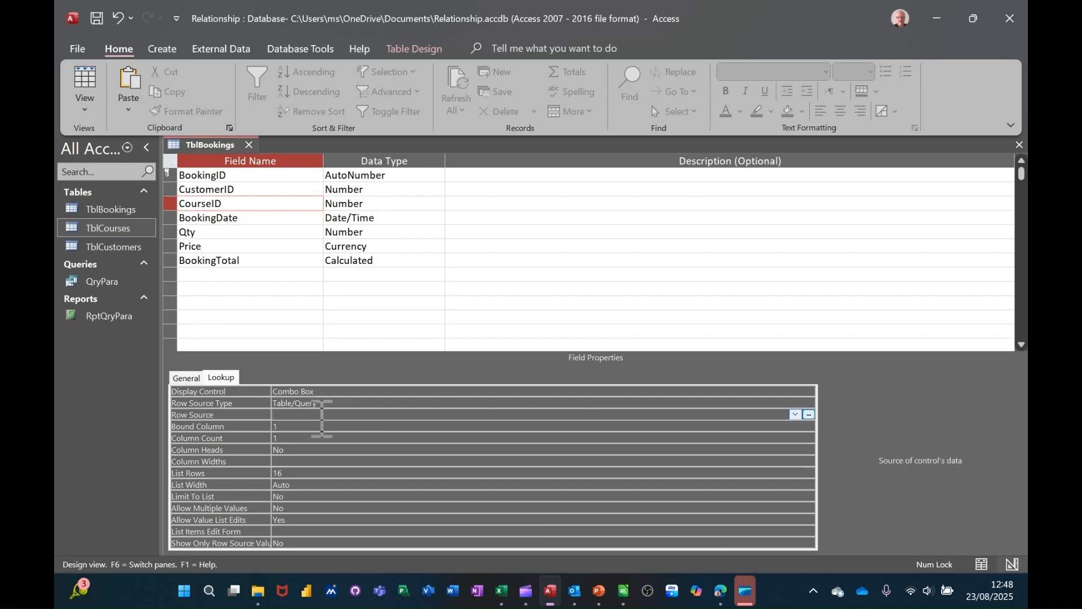
left_click(796, 414)
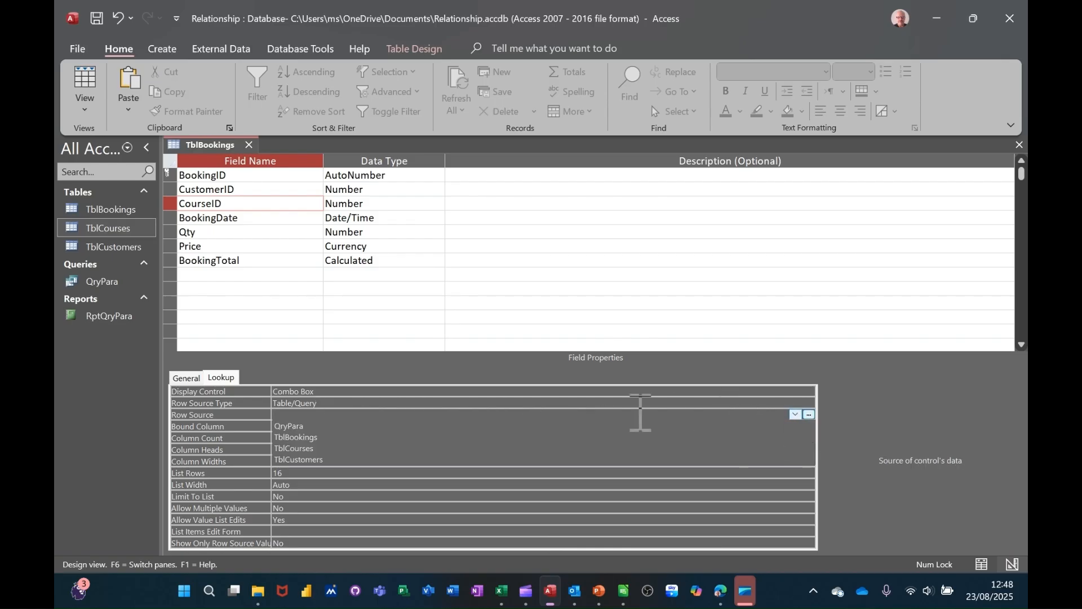
left_click(344, 449)
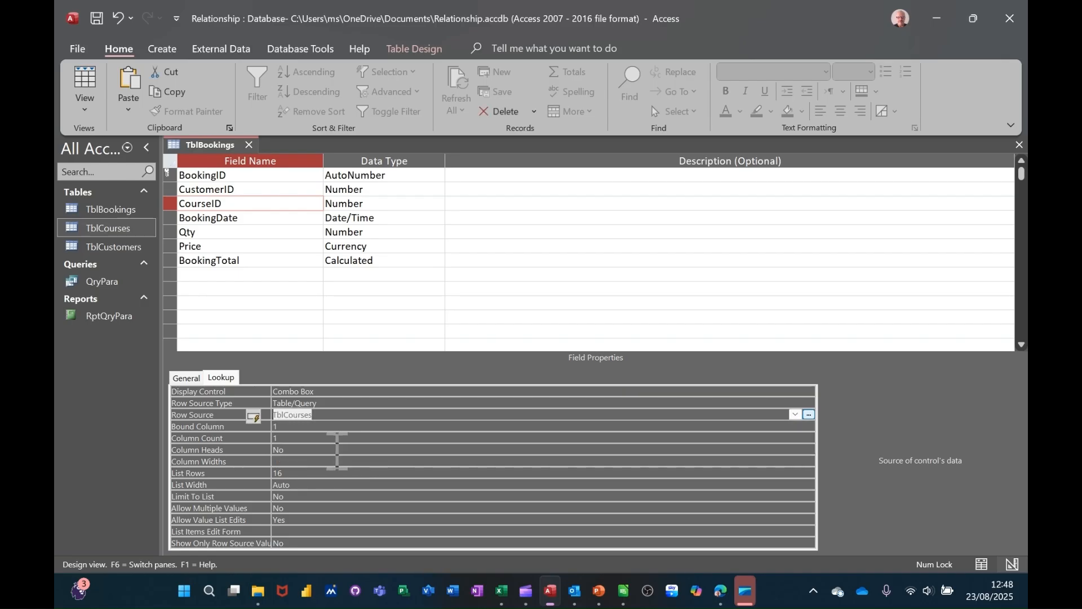
Give the CourseID lookup a column count of 2, column widths of 2cm and a list width of 5cm
left_click(297, 439)
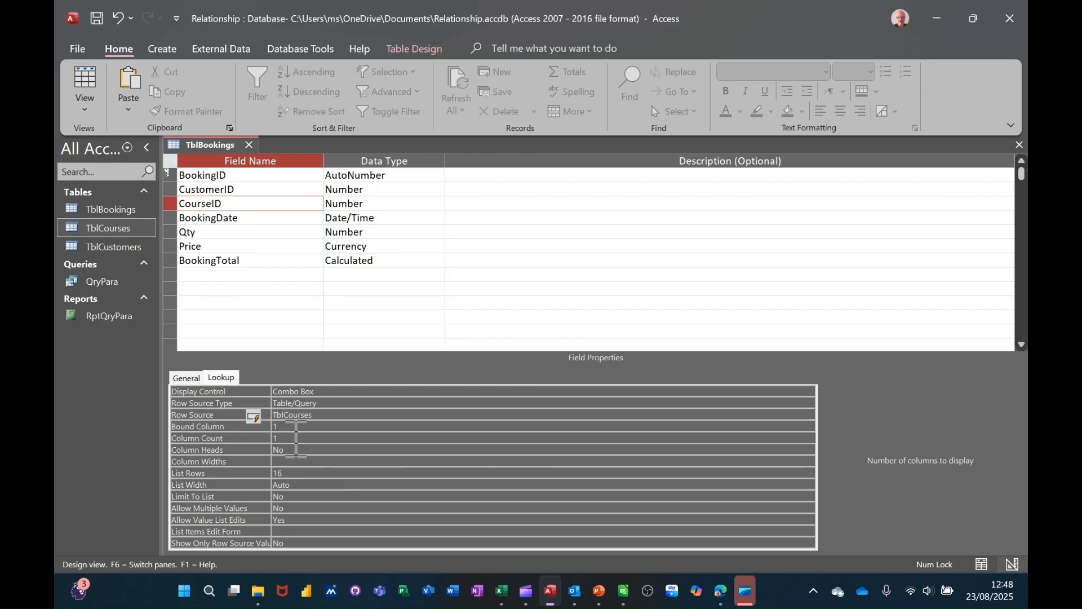
left_click(299, 476)
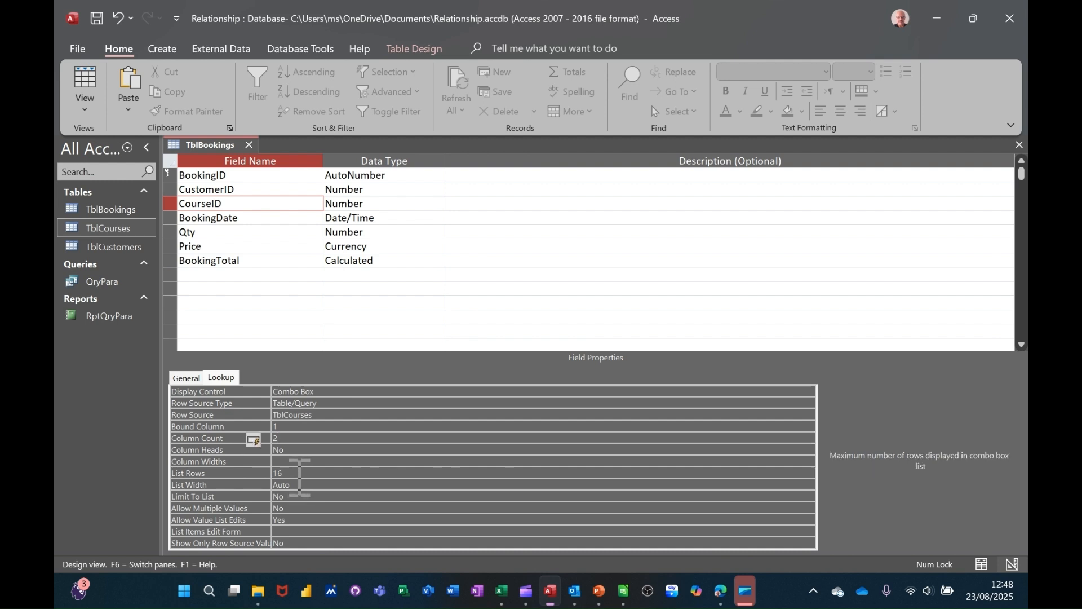
left_click(308, 463)
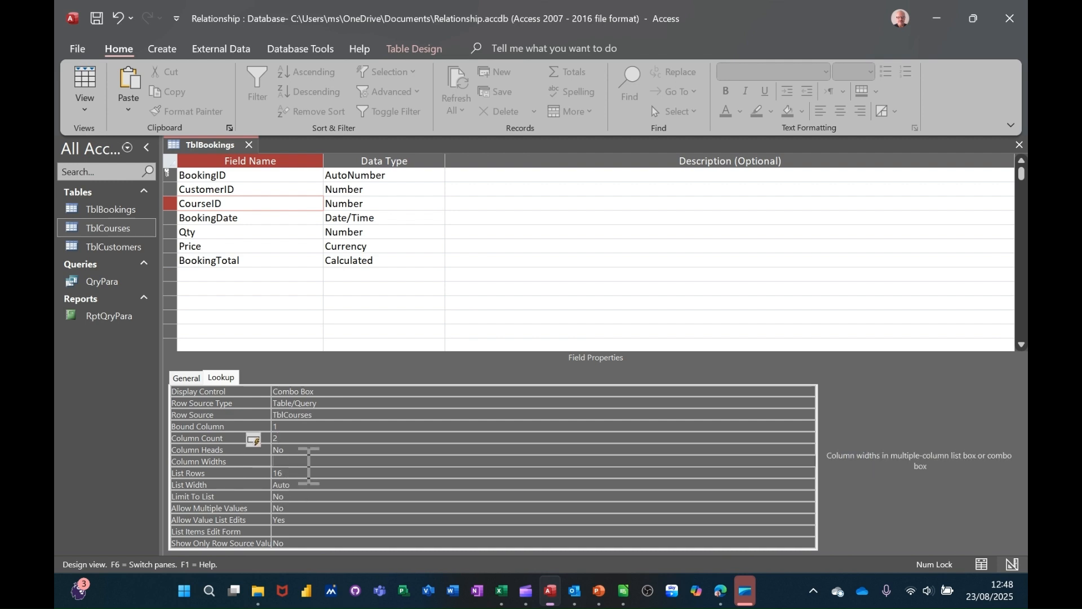
type("2cm")
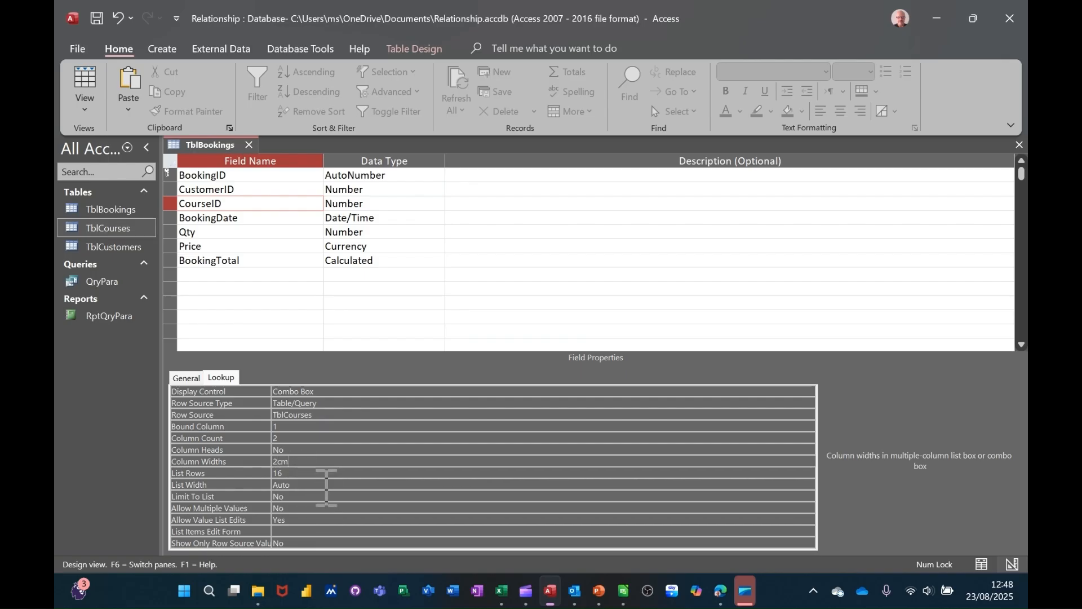
left_click(326, 485)
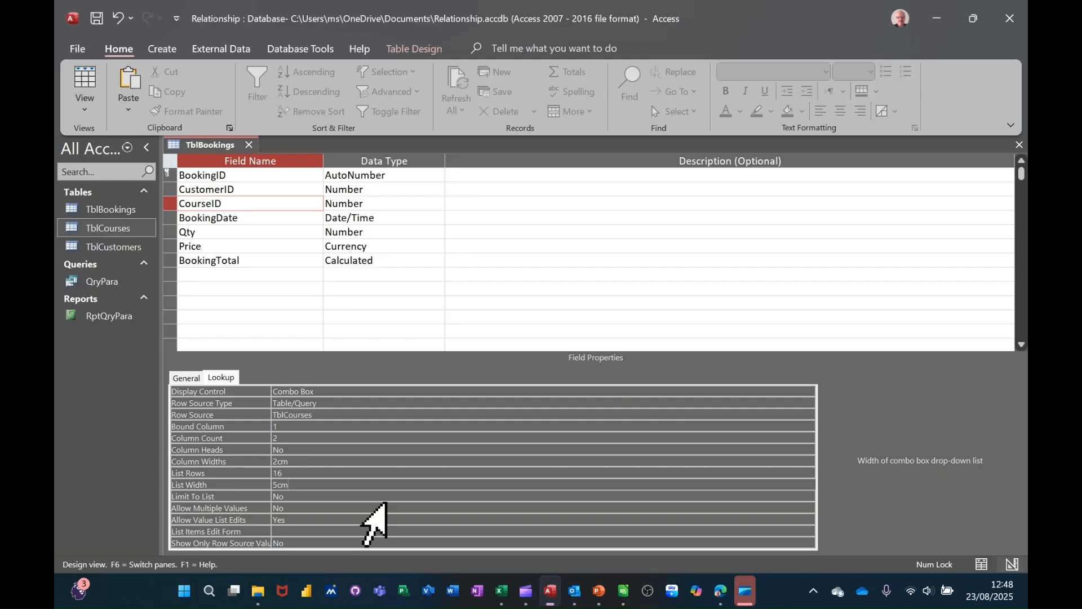
Save the TblBookings design and switch the table to Datasheet view
left_click(499, 258)
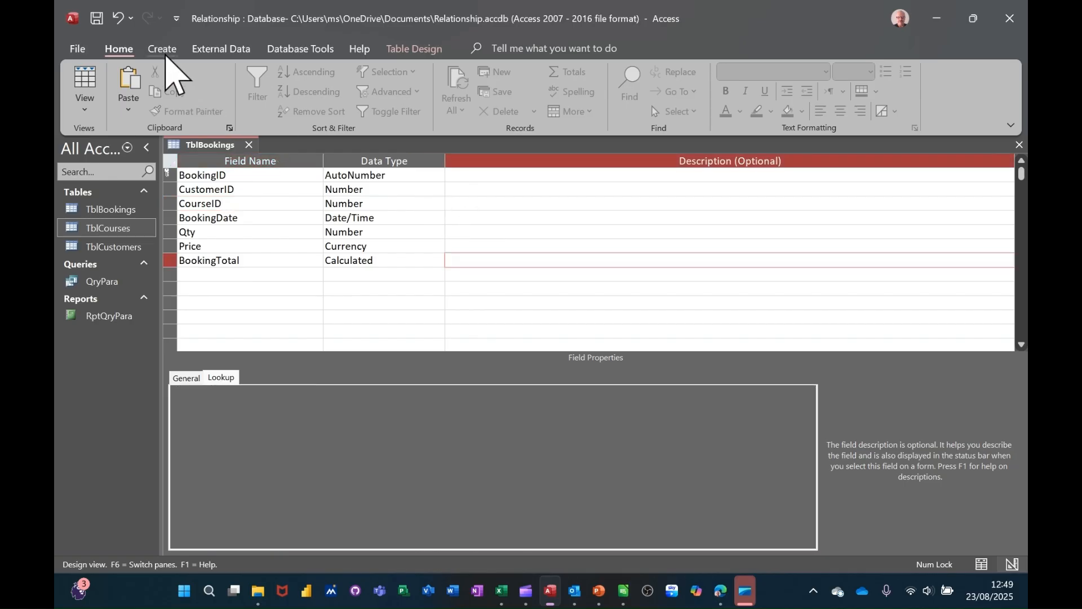
left_click(97, 18)
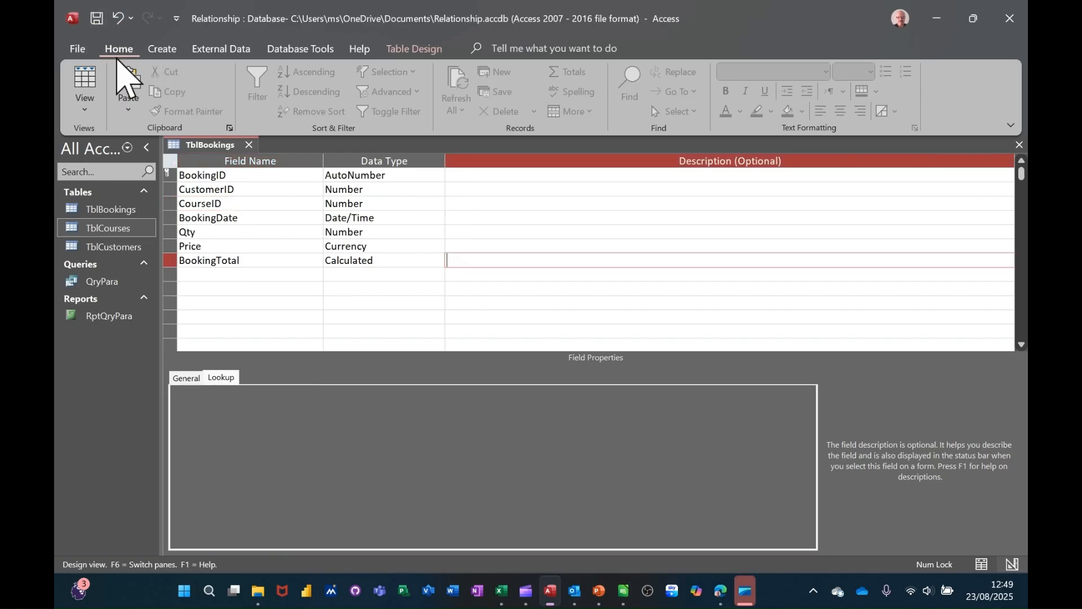
left_click(90, 84)
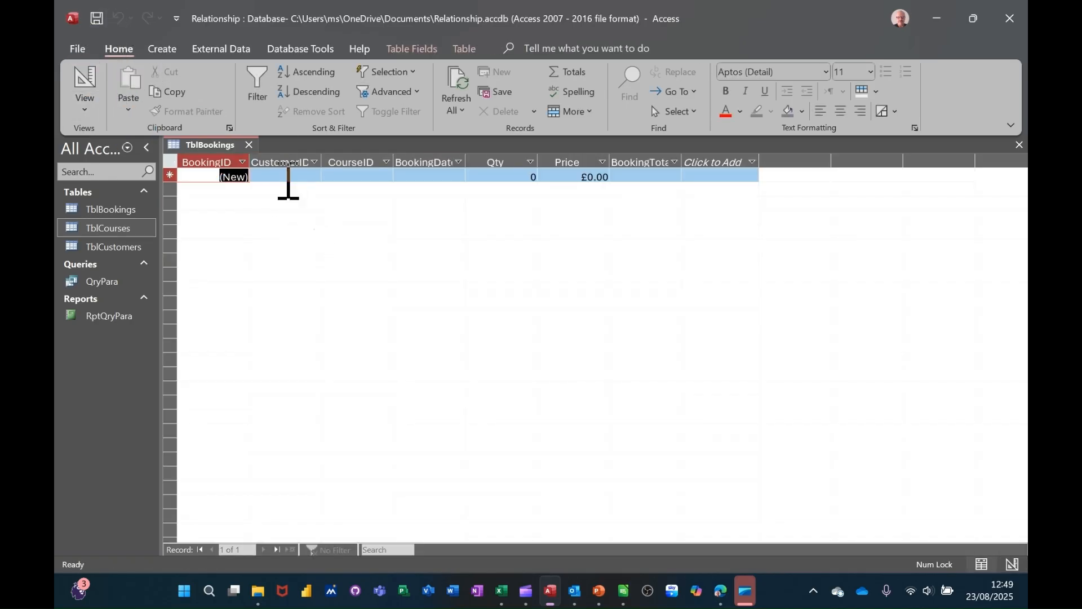
Check the CustomerID and CourseID drop-down lists in the new booking record
left_click(294, 180)
left_click(314, 176)
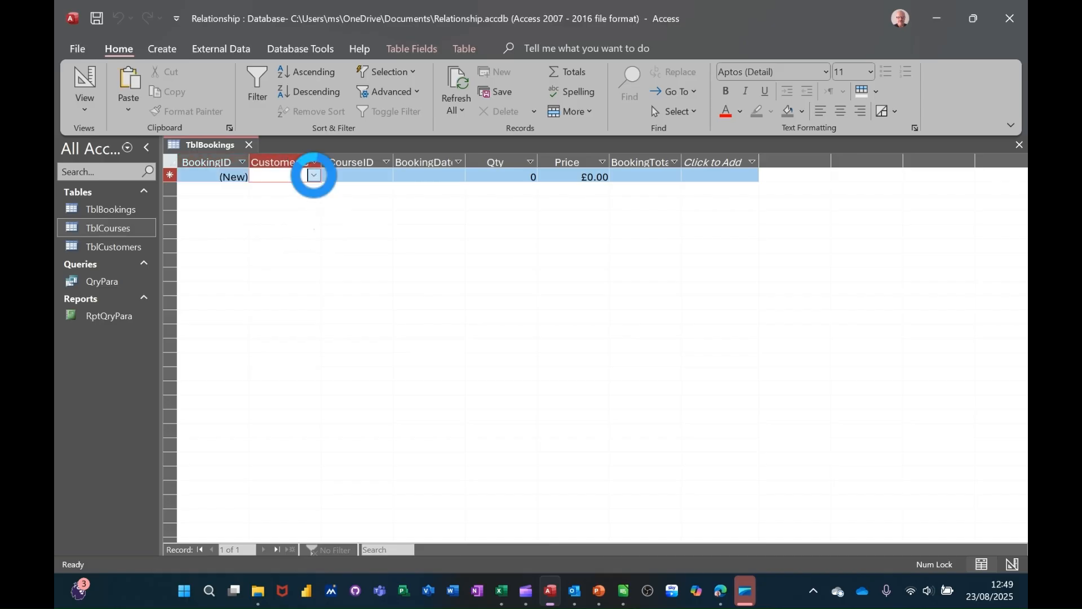
left_click(314, 176)
left_click(345, 178)
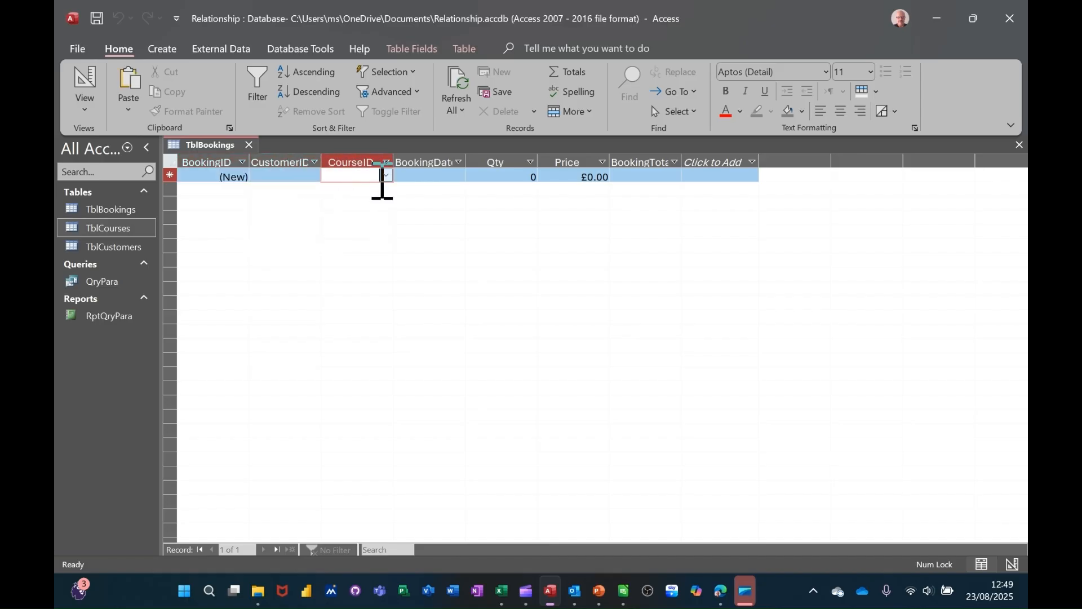
left_click(385, 175)
left_click(386, 175)
left_click(386, 176)
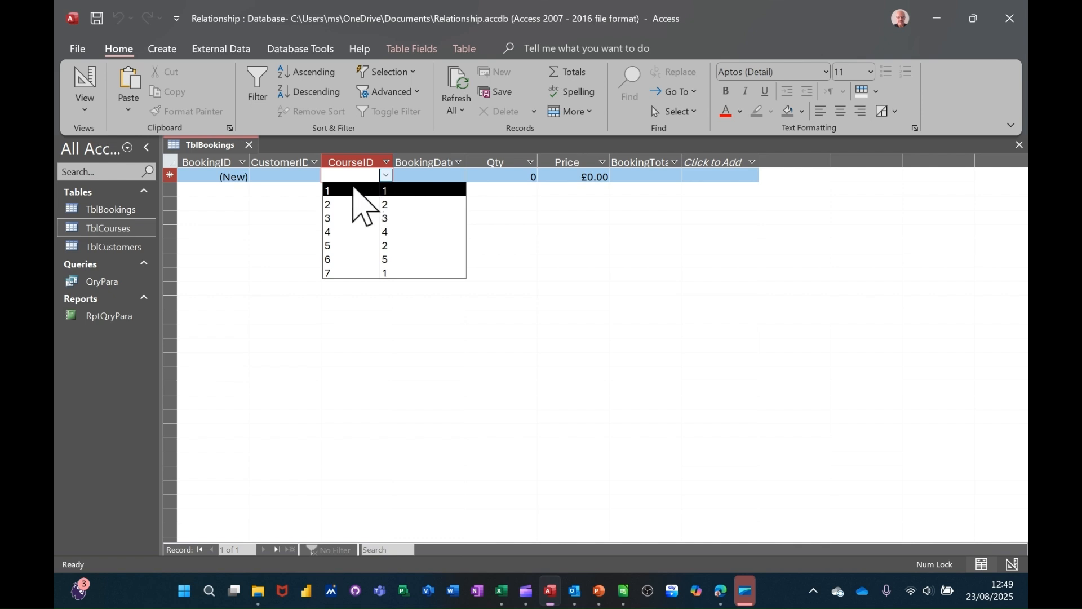
Return to Design view, set the CourseID lookup's column count to 3 and save the table
left_click(86, 90)
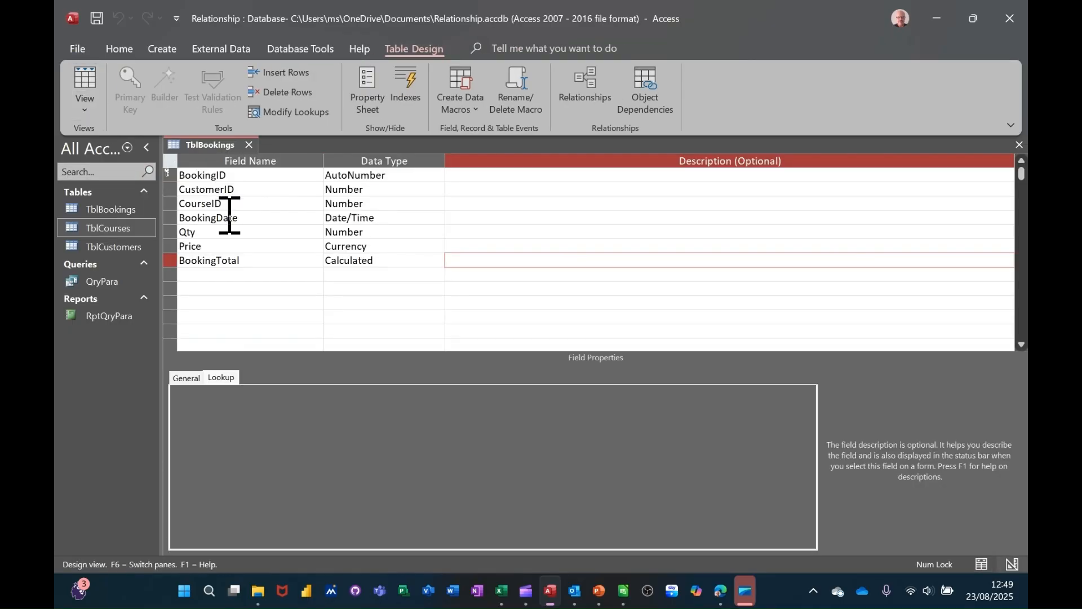
left_click(261, 204)
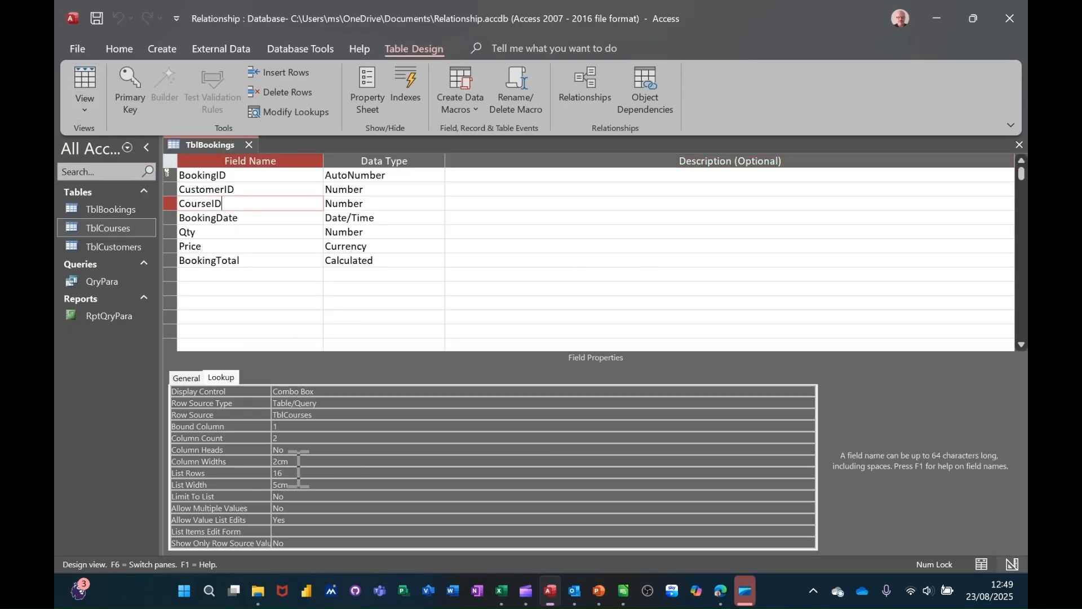
left_click(297, 438)
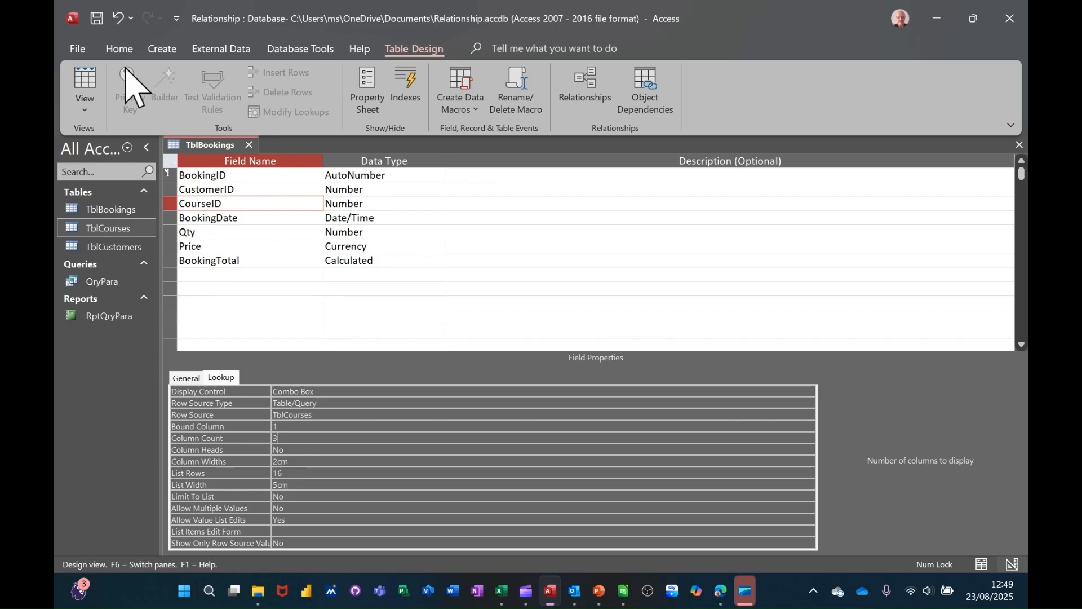
left_click(96, 18)
Recheck the CourseID drop-down list in Datasheet view, then close the TblBookings table
left_click(85, 83)
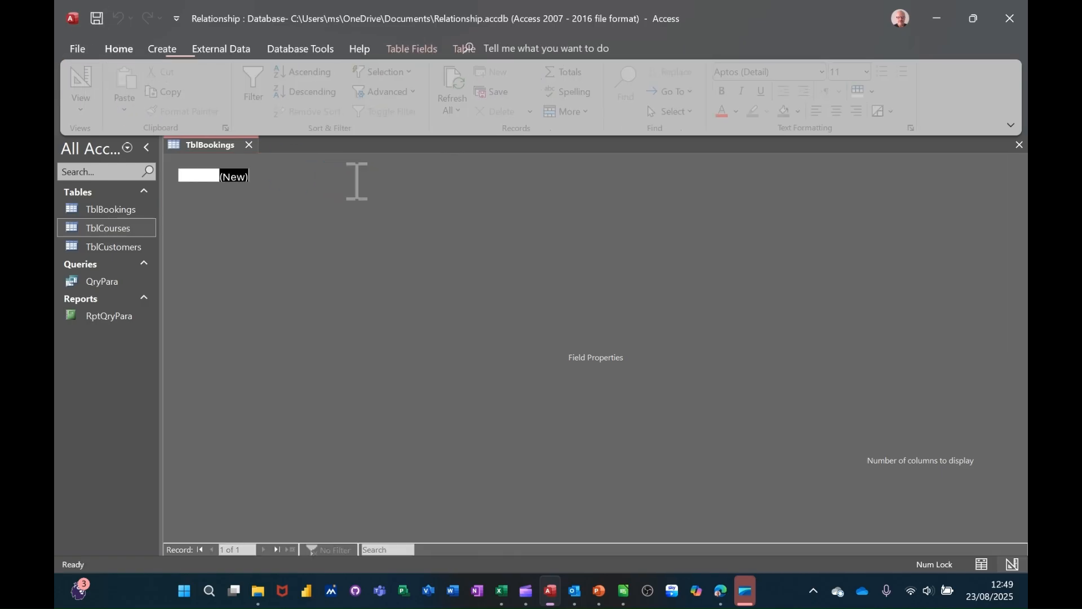
left_click(387, 176)
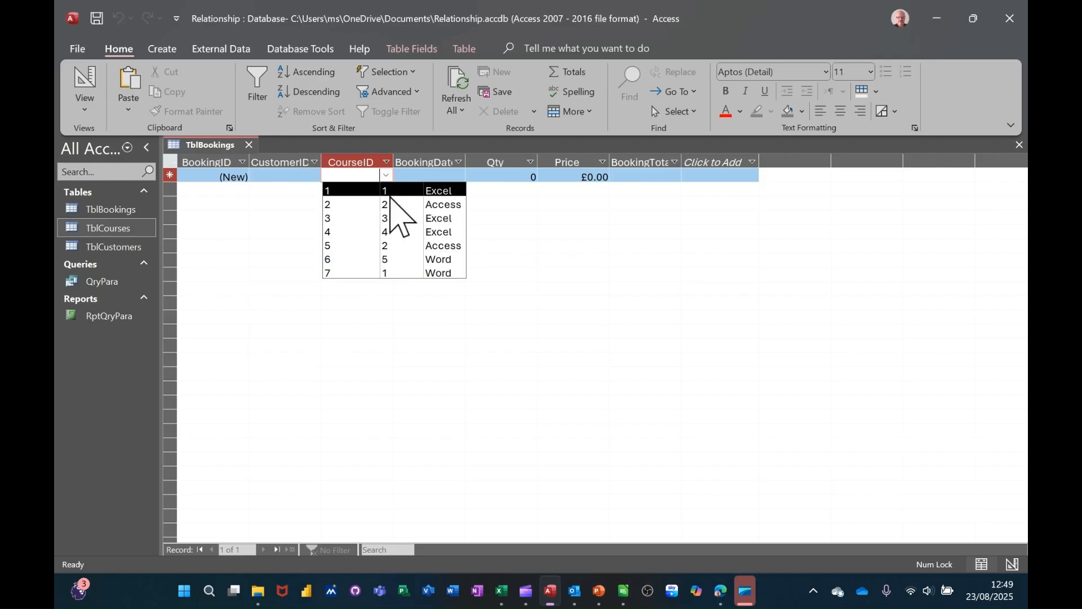
left_click(430, 177)
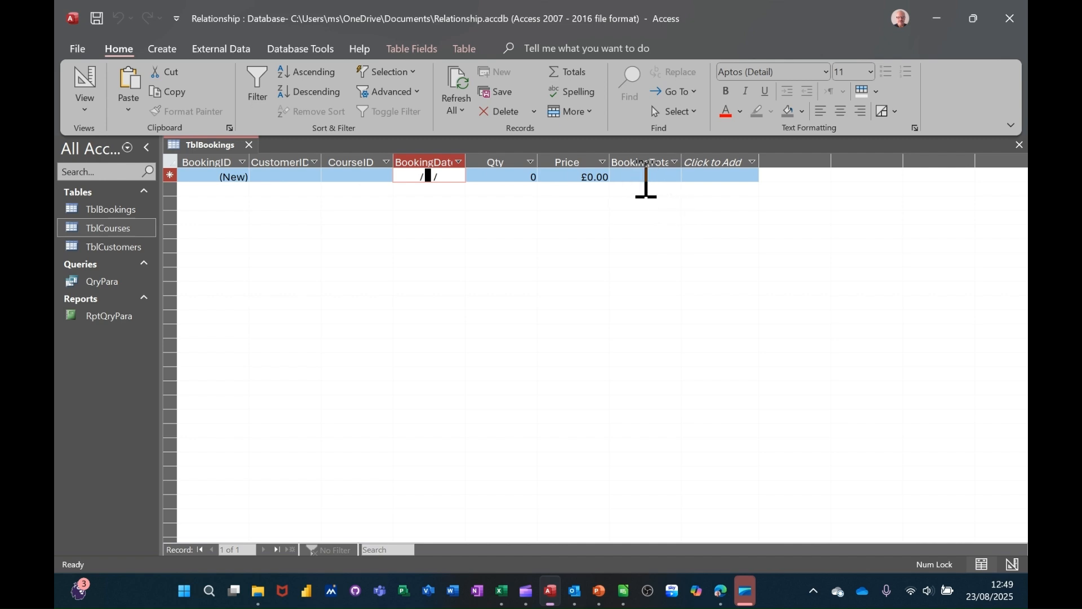
left_click(249, 145)
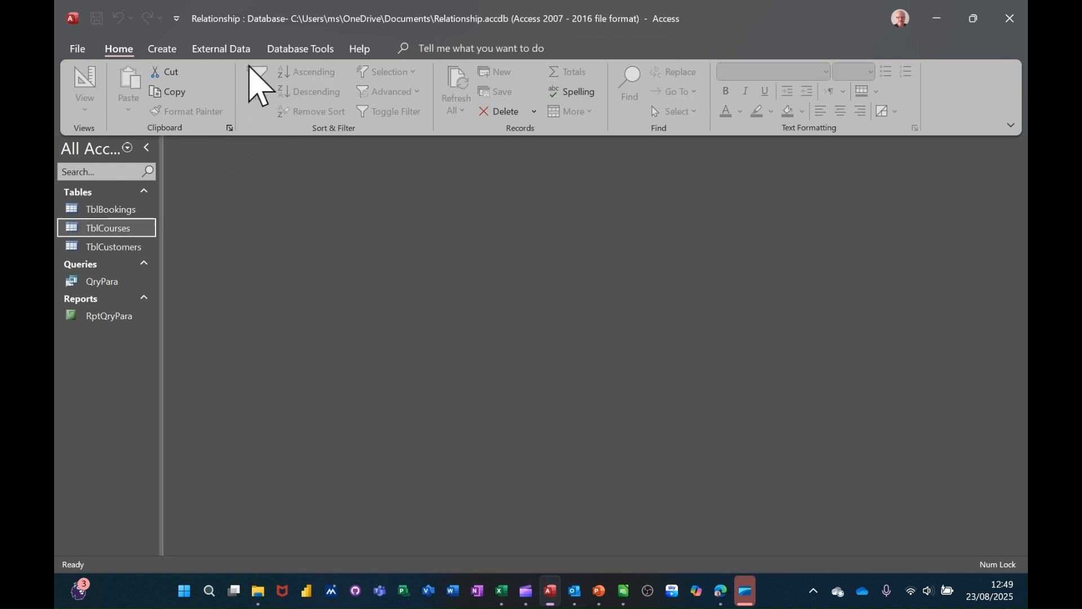
Open the database's Relationships layout and add TblBookings above and beside TblCourses
left_click(288, 52)
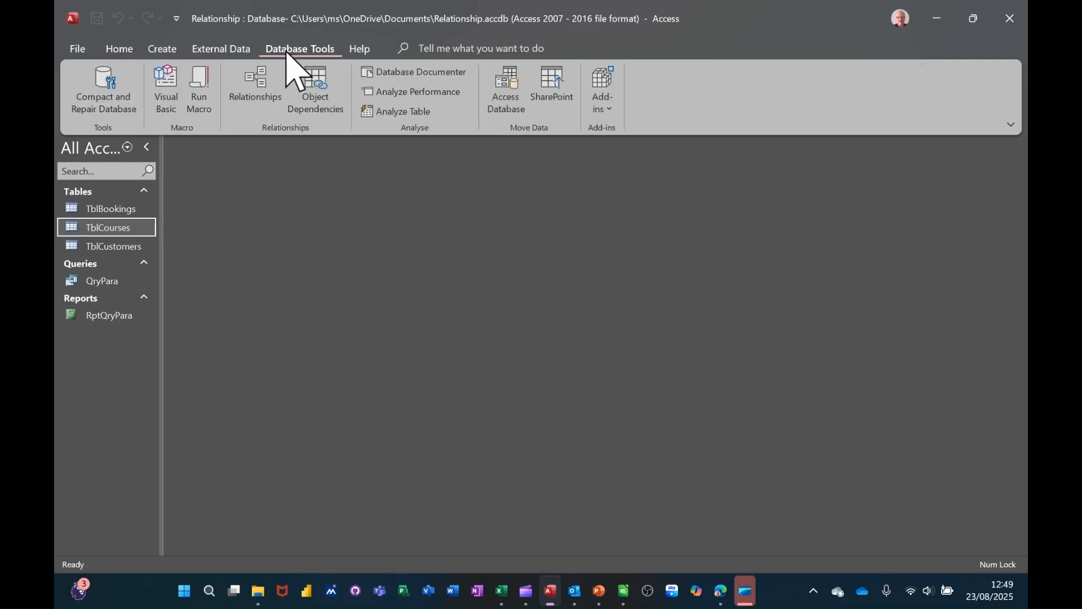
left_click(252, 94)
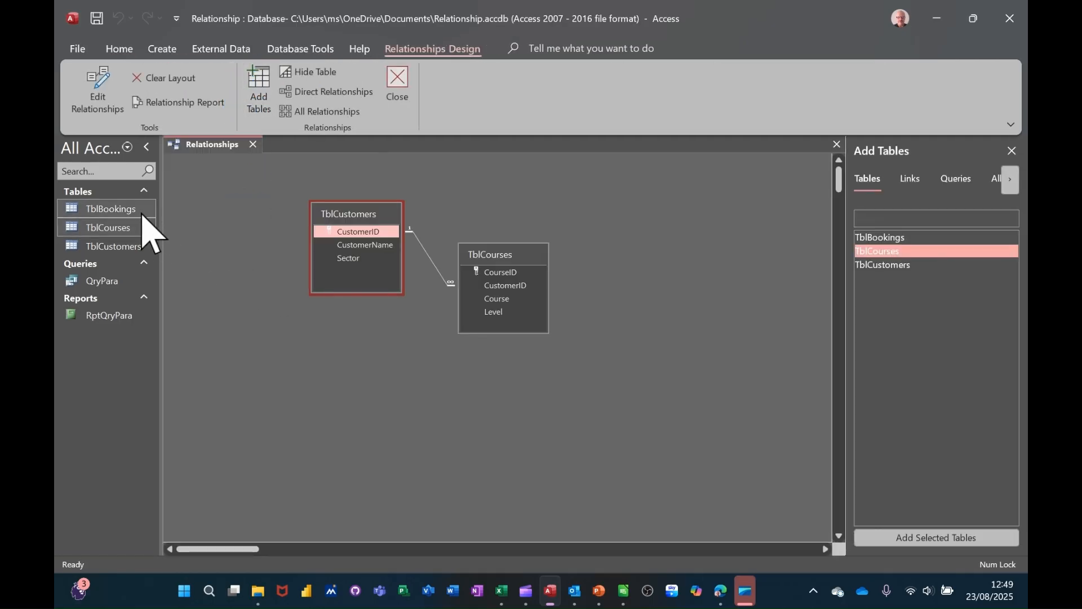
left_click_drag(130, 210, 544, 193)
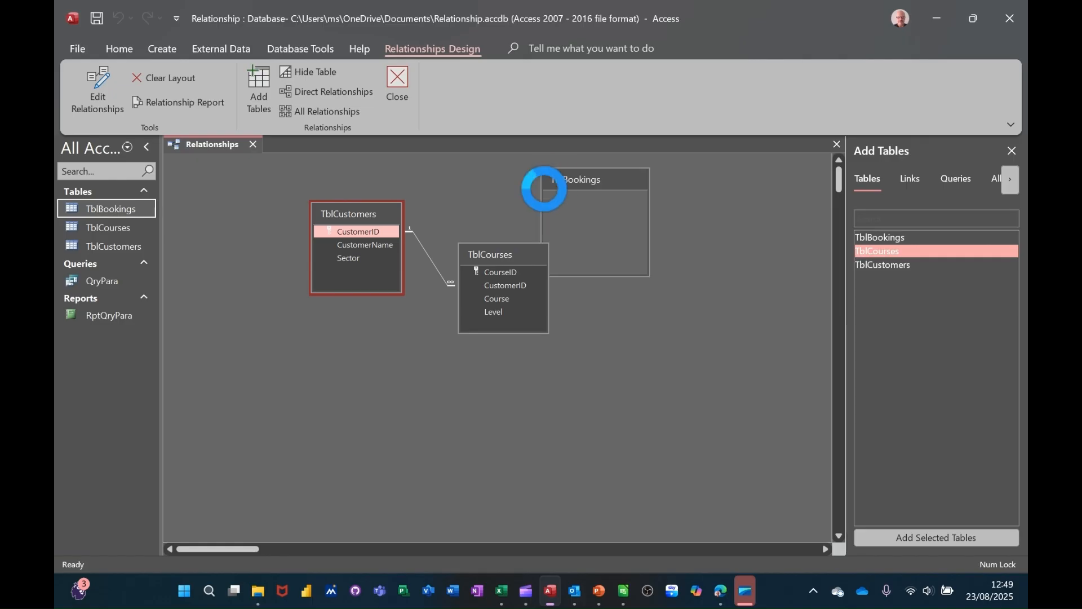
Move TblCourses below TblBookings and delete the relationship between TblCustomers and TblCourses
left_click_drag(494, 252, 557, 346)
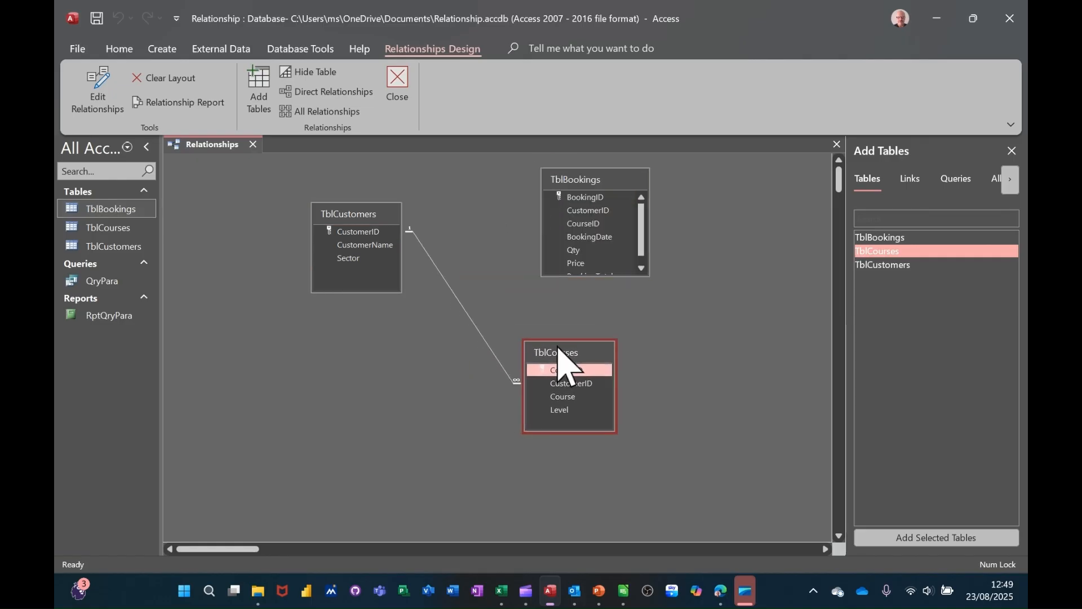
left_click(460, 299)
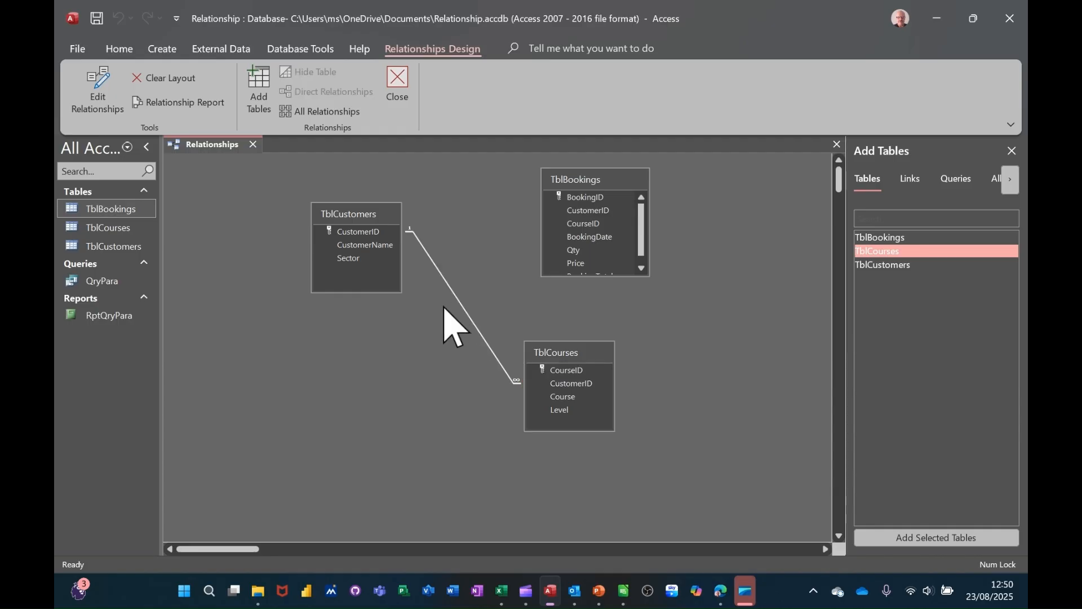
key("Delete")
left_click(570, 322)
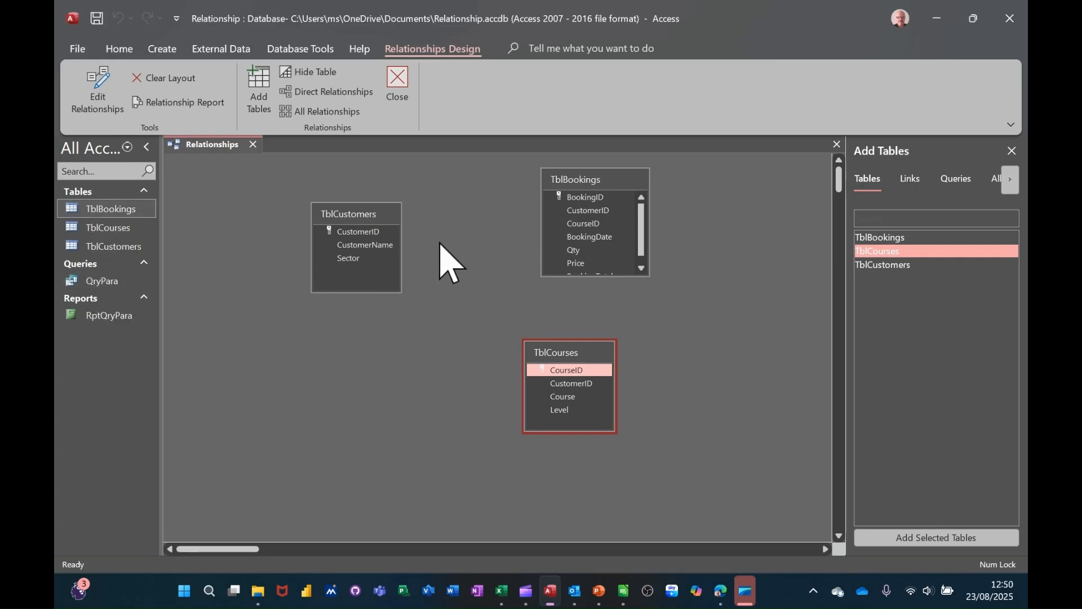
Place TblBookings beside TblCustomers, enlarged to show all its fields, and relate the two on CustomerID with referential integrity enforced
left_click_drag(584, 183, 471, 191)
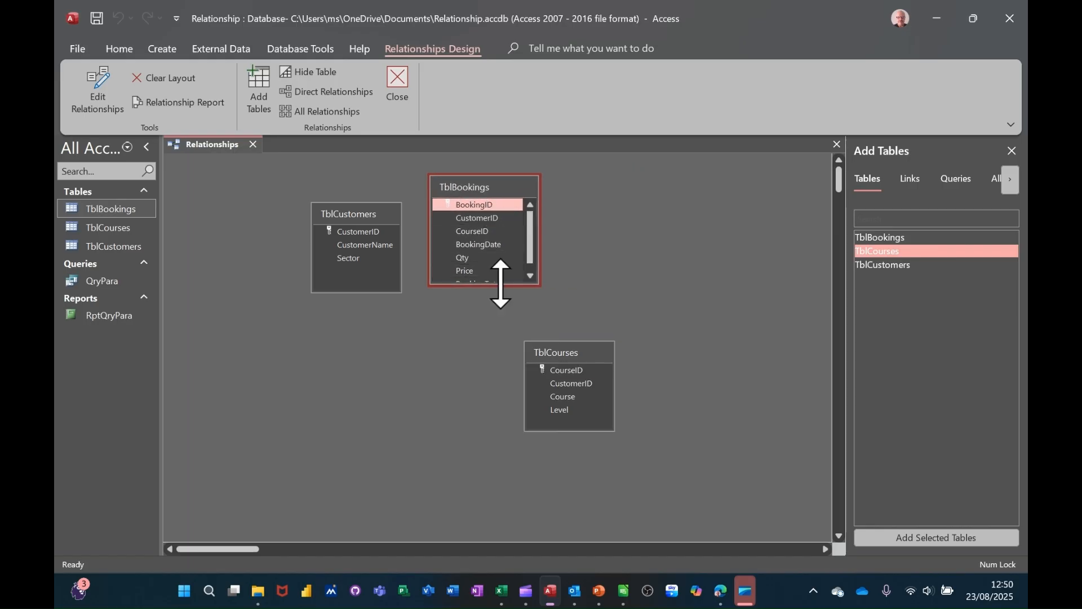
left_click_drag(495, 283, 480, 345)
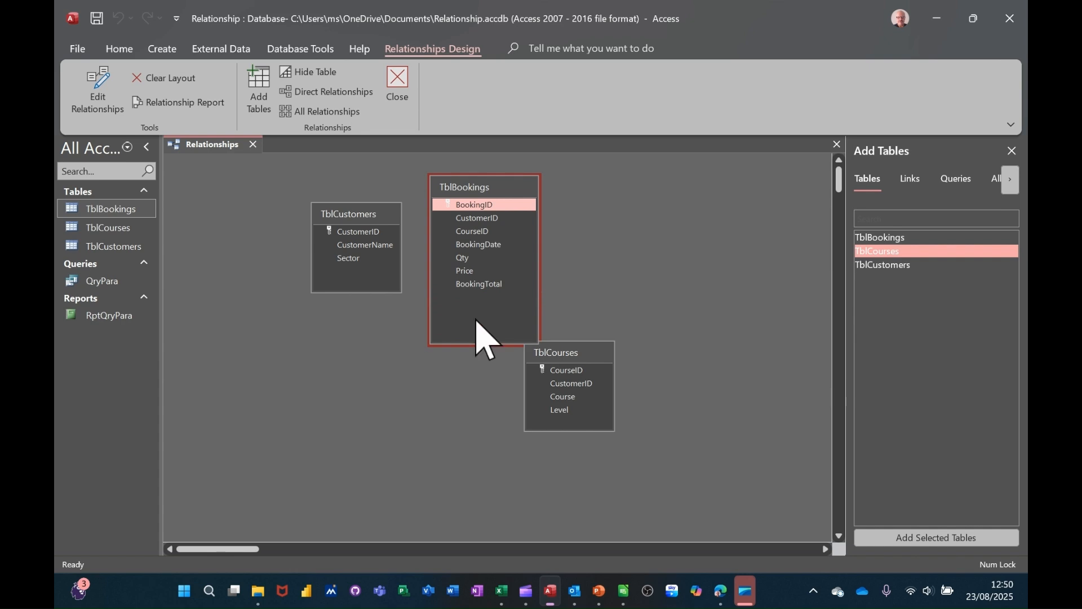
left_click_drag(354, 214, 478, 221)
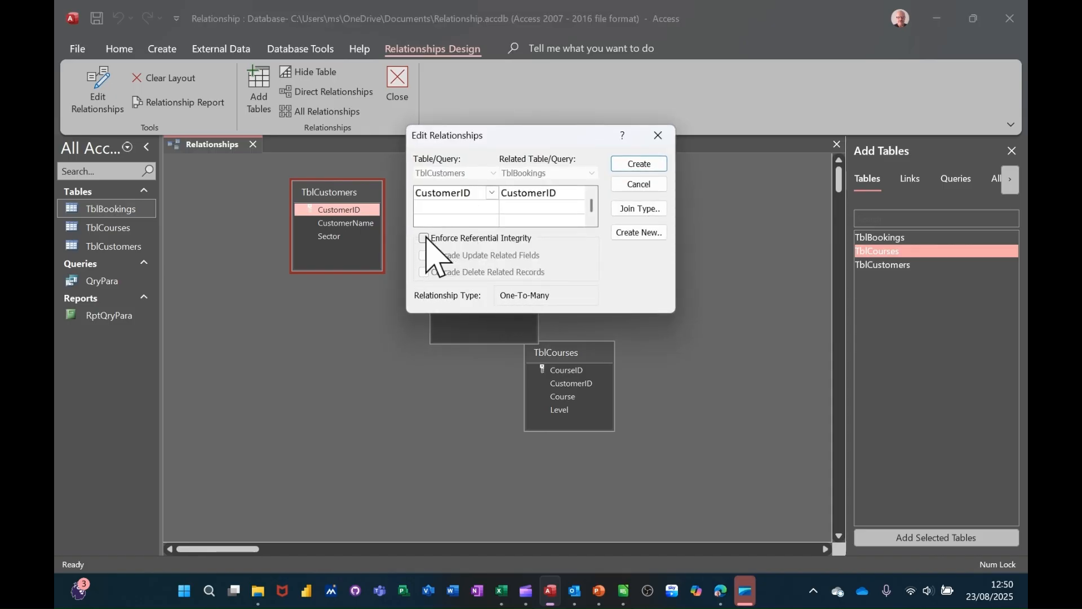
left_click(424, 239)
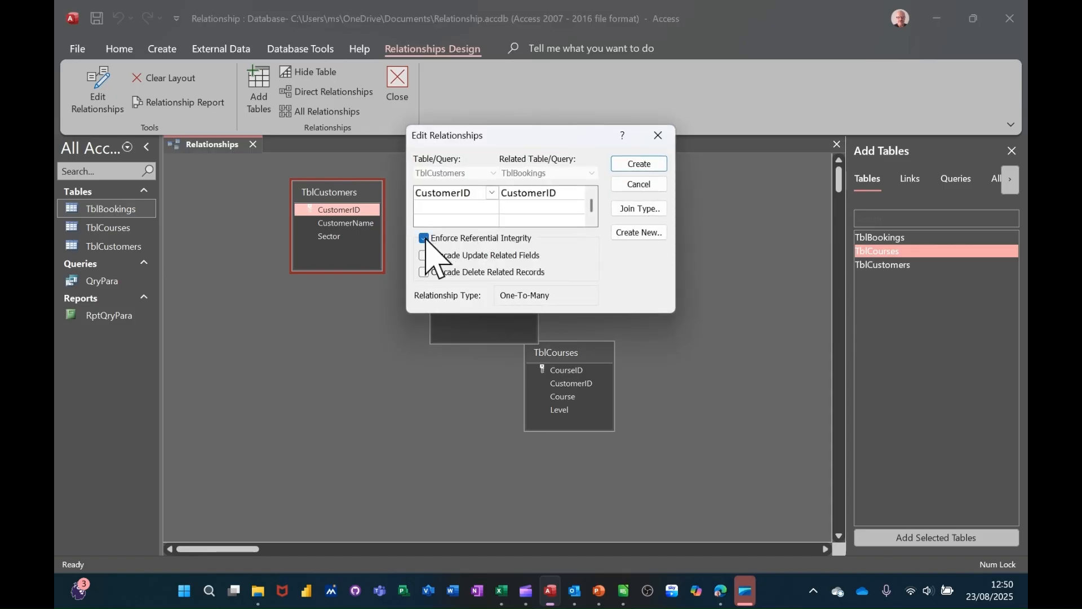
left_click(630, 163)
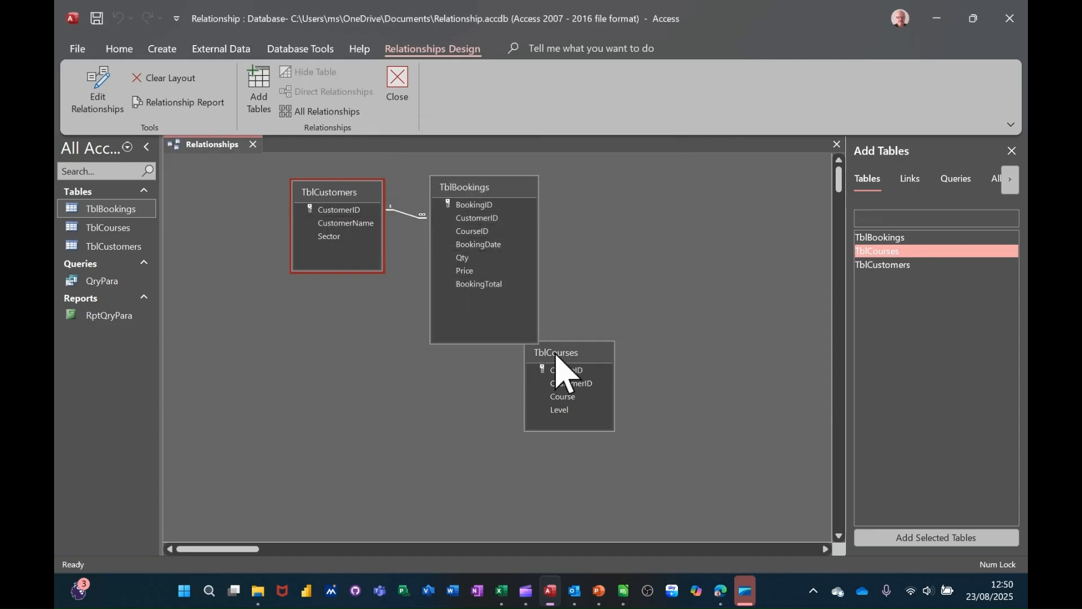
Relate TblCourses to TblBookings on CourseID with referential integrity enforced, then save and close the relationships layout
left_click_drag(566, 353, 479, 236)
left_click(424, 238)
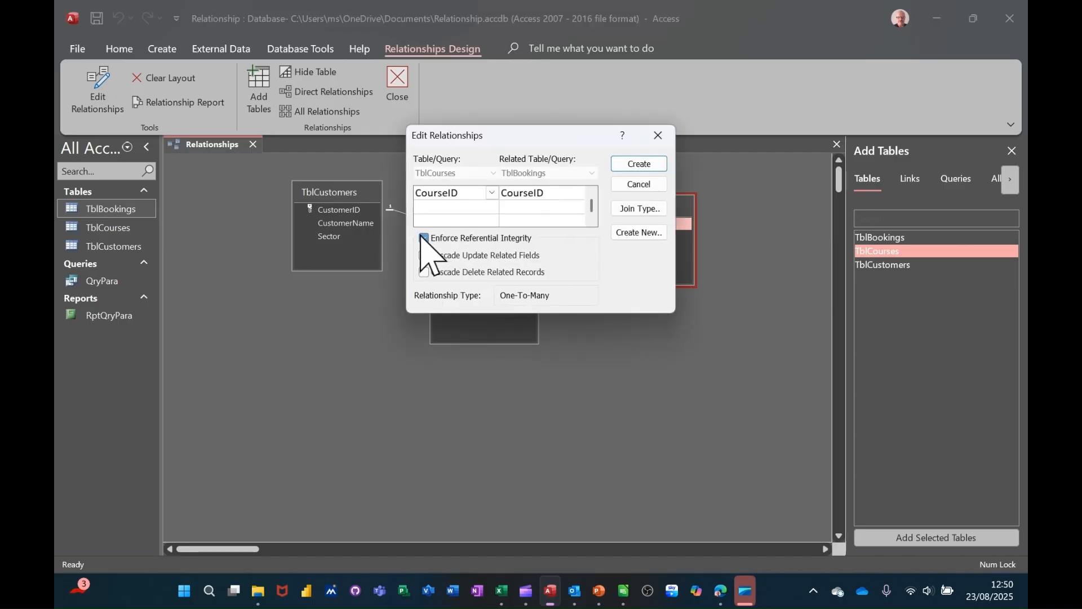
left_click(640, 165)
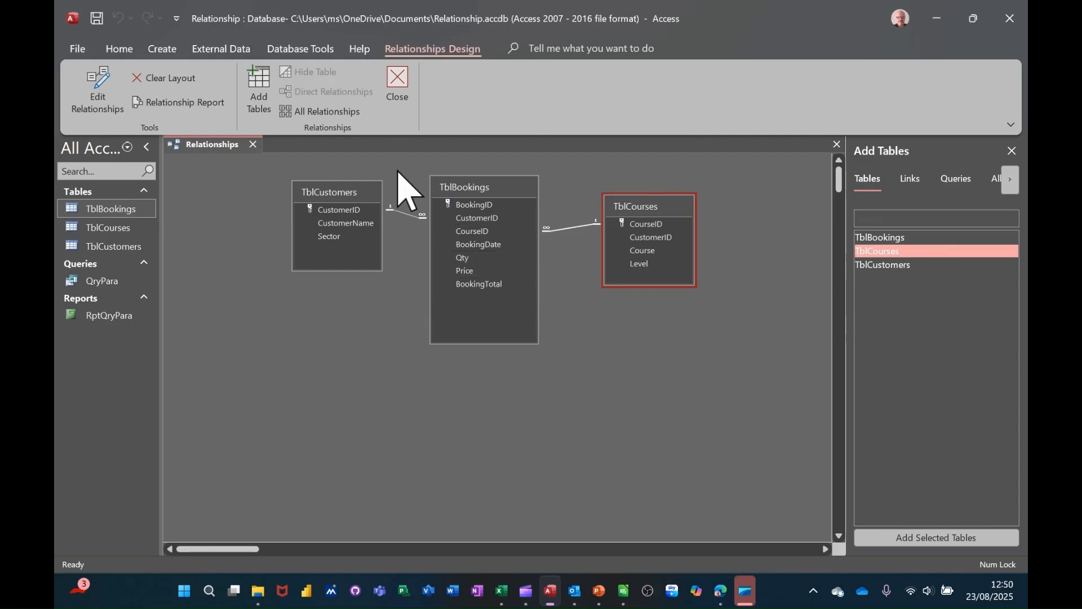
left_click(100, 23)
left_click(397, 83)
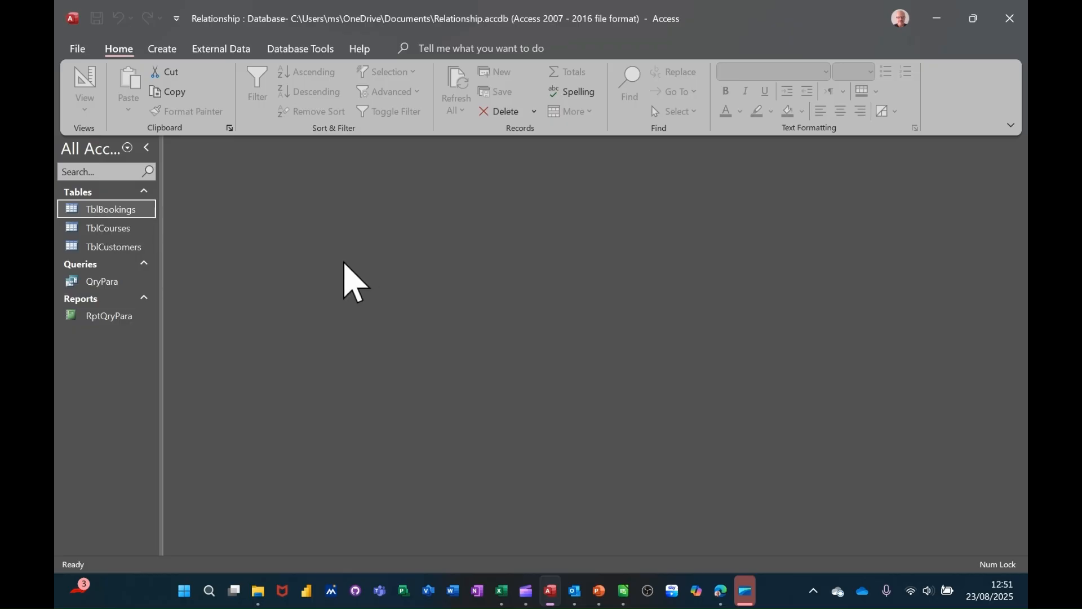
Preview an automatically generated form based on TblBookings and close it without saving
left_click(164, 49)
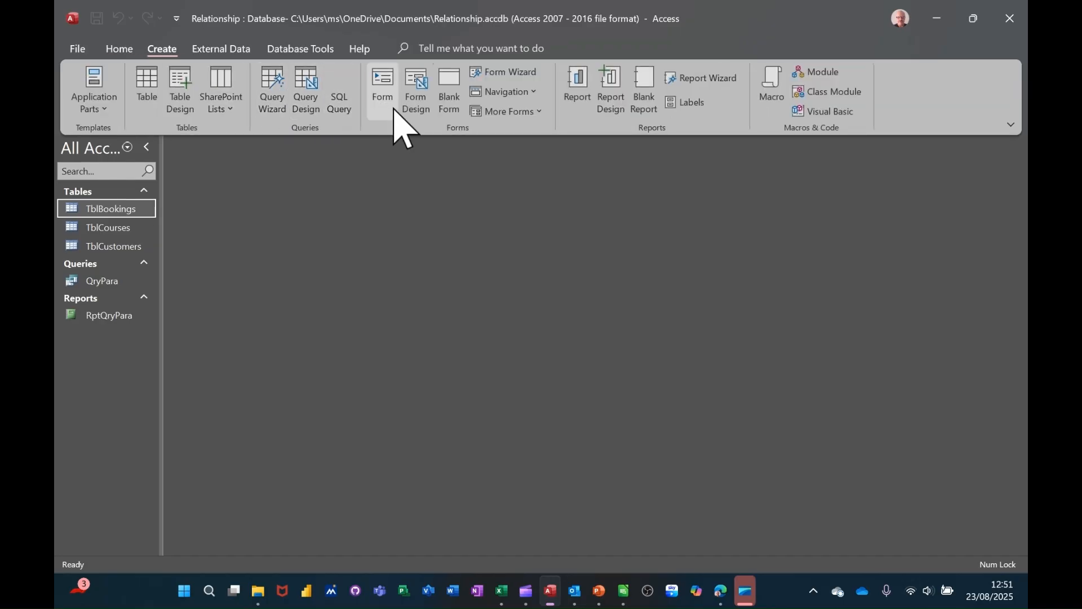
left_click(383, 82)
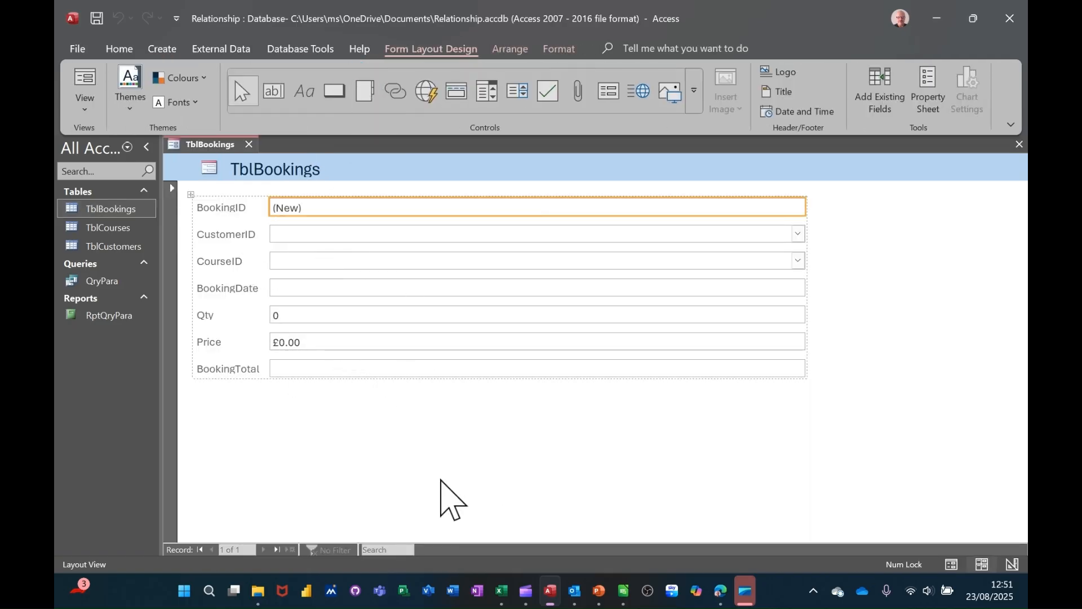
left_click(248, 145)
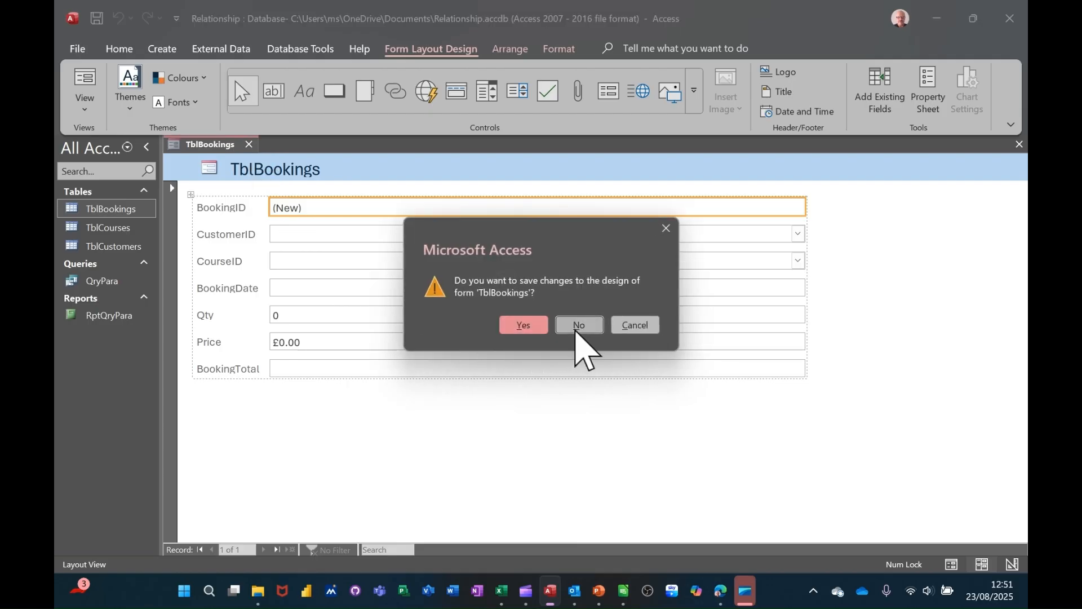
left_click(576, 321)
Generate a form from TblCustomers that includes the related bookings as a subform
left_click(113, 229)
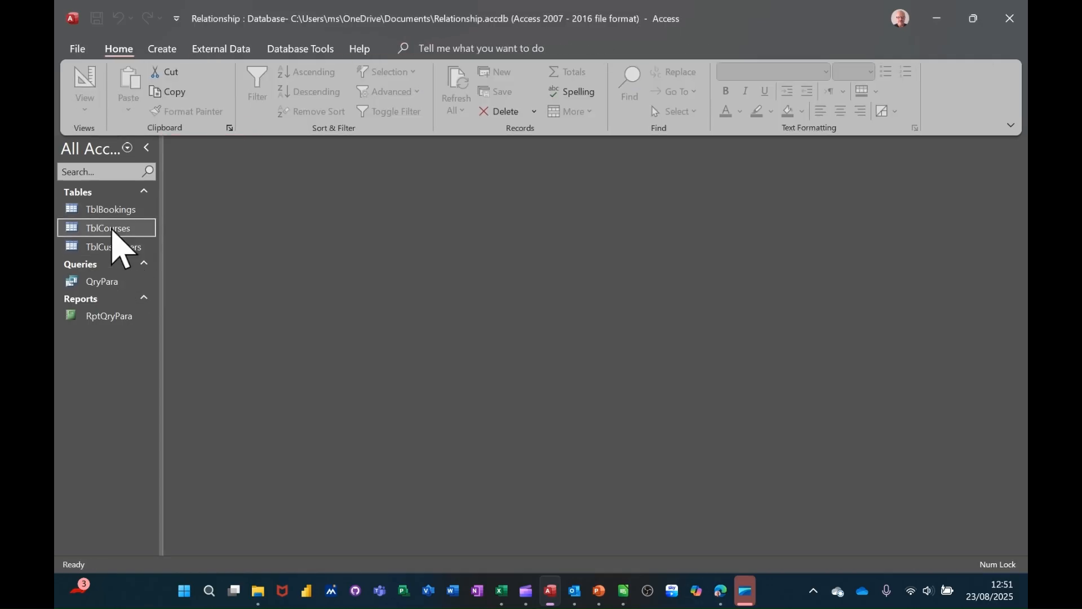
left_click(123, 251)
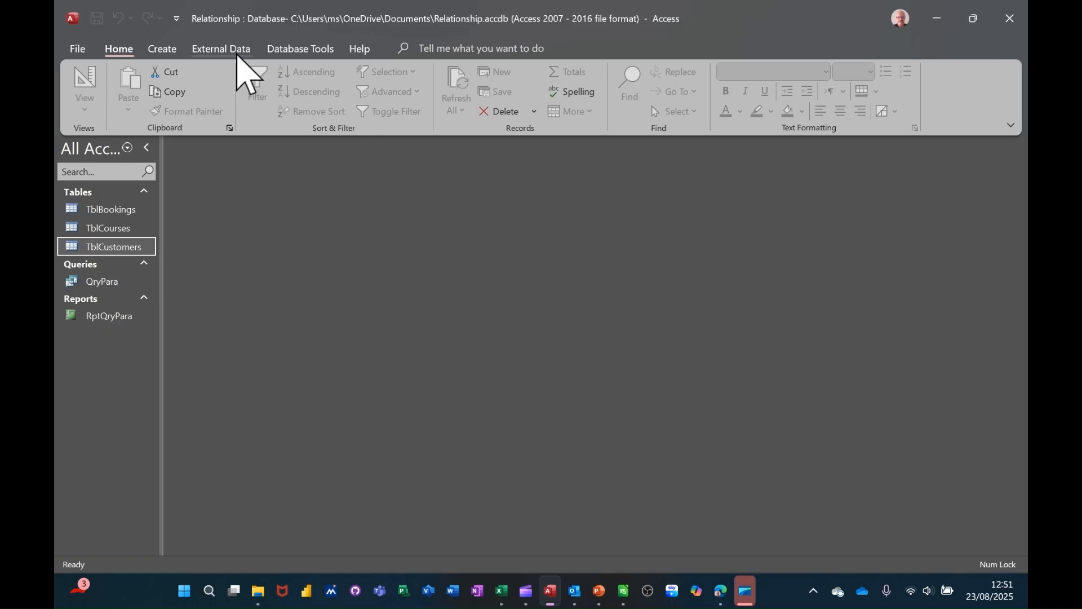
left_click(155, 48)
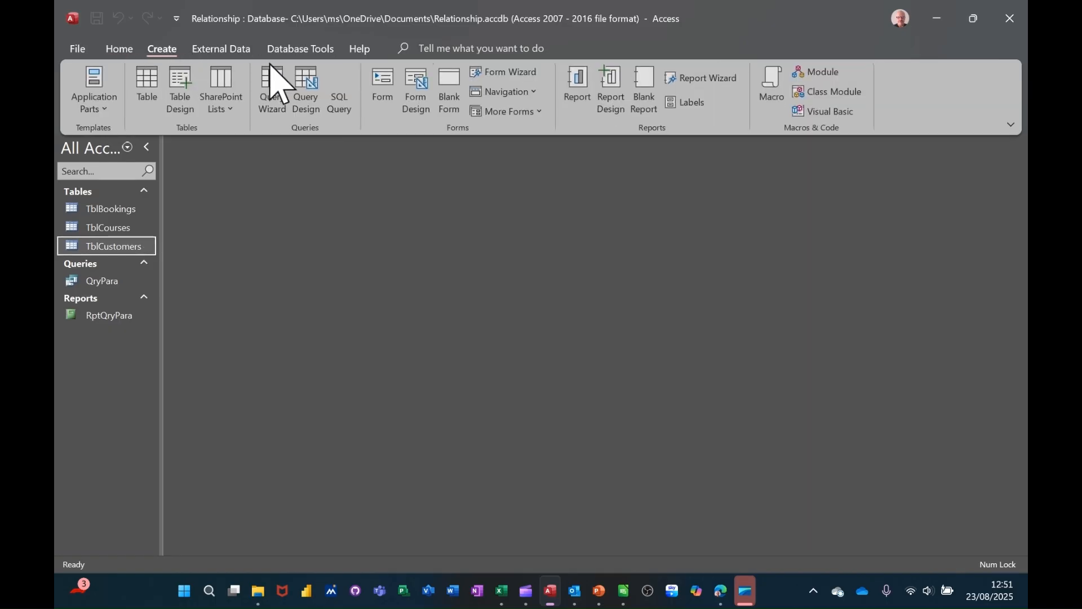
left_click(382, 87)
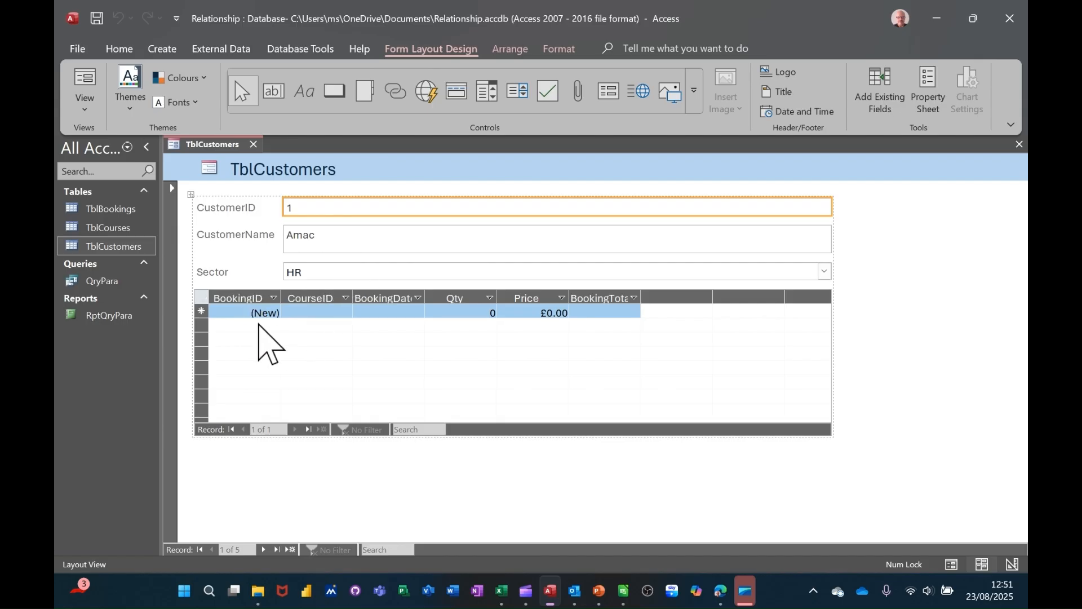
Add a booking for customer 1 with CourseID 1 (Excel) in the subform, then close the form without saving its design
left_click(326, 314)
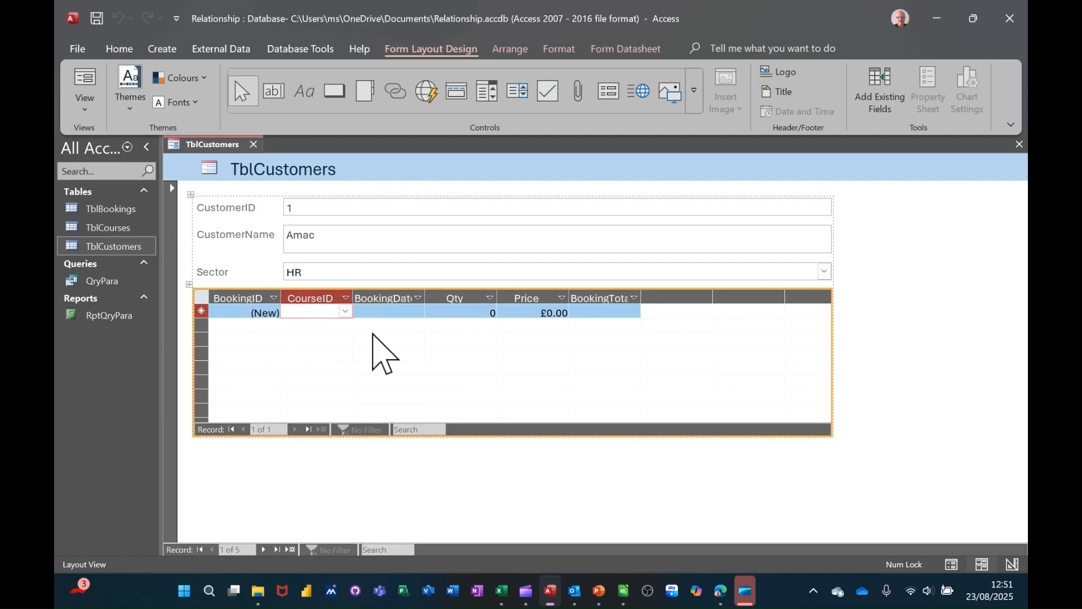
left_click(346, 312)
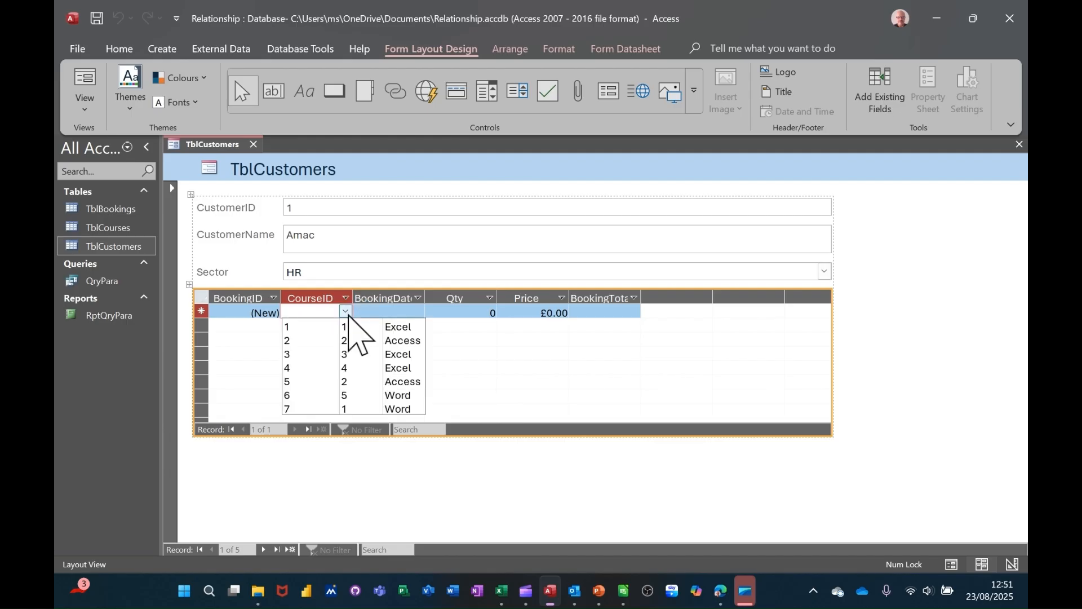
left_click(388, 328)
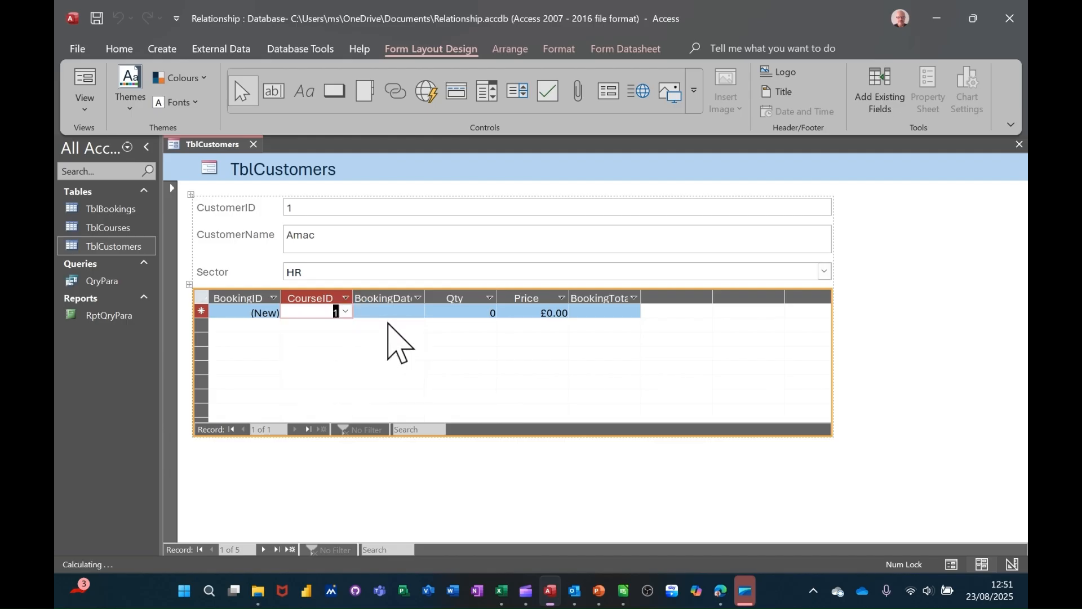
left_click(346, 313)
left_click(347, 315)
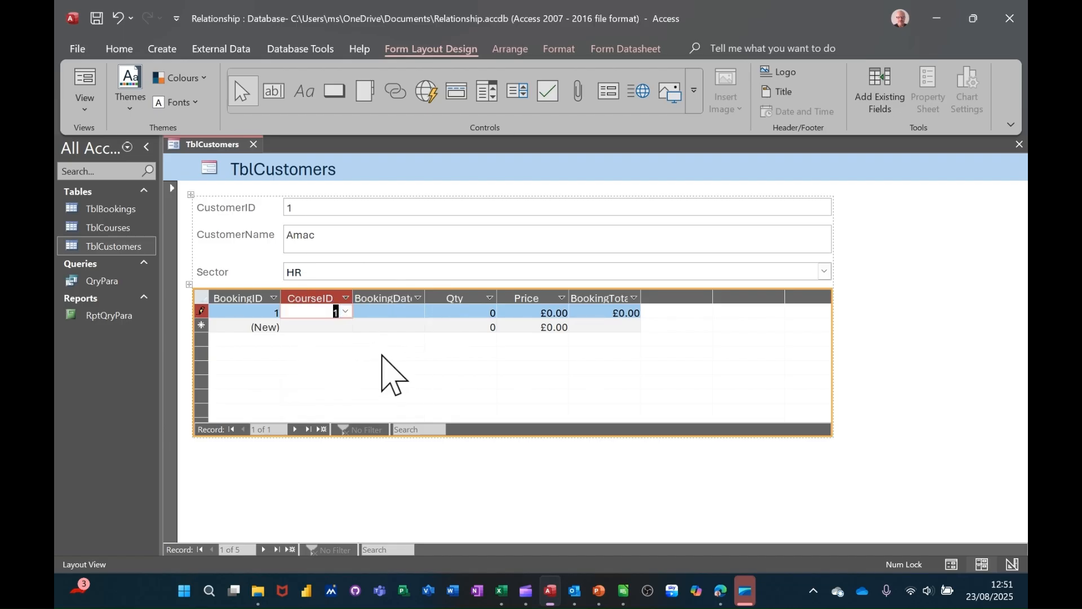
left_click(255, 144)
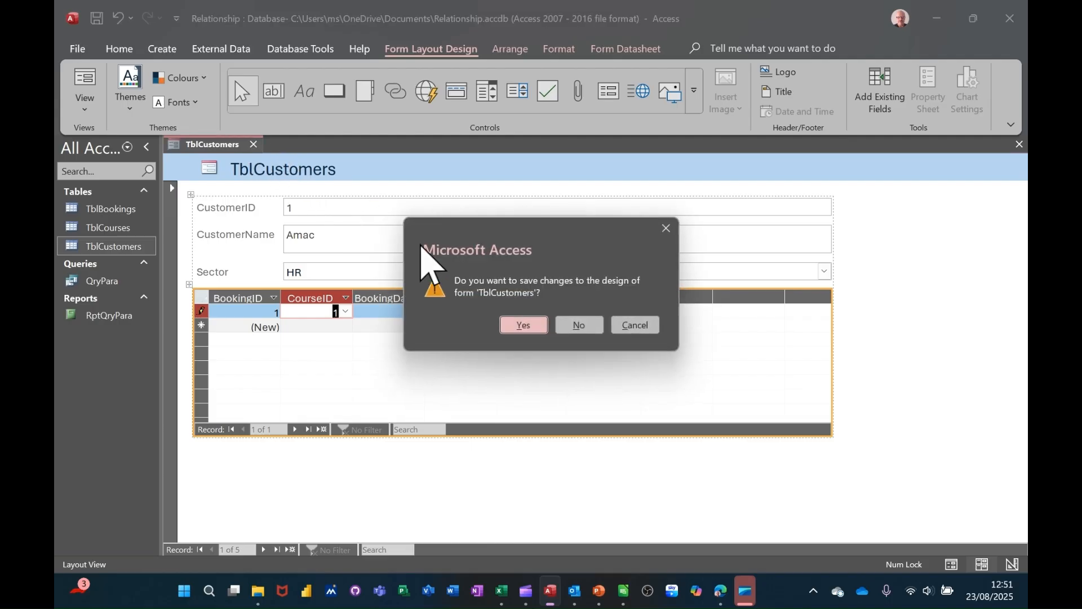
left_click(574, 324)
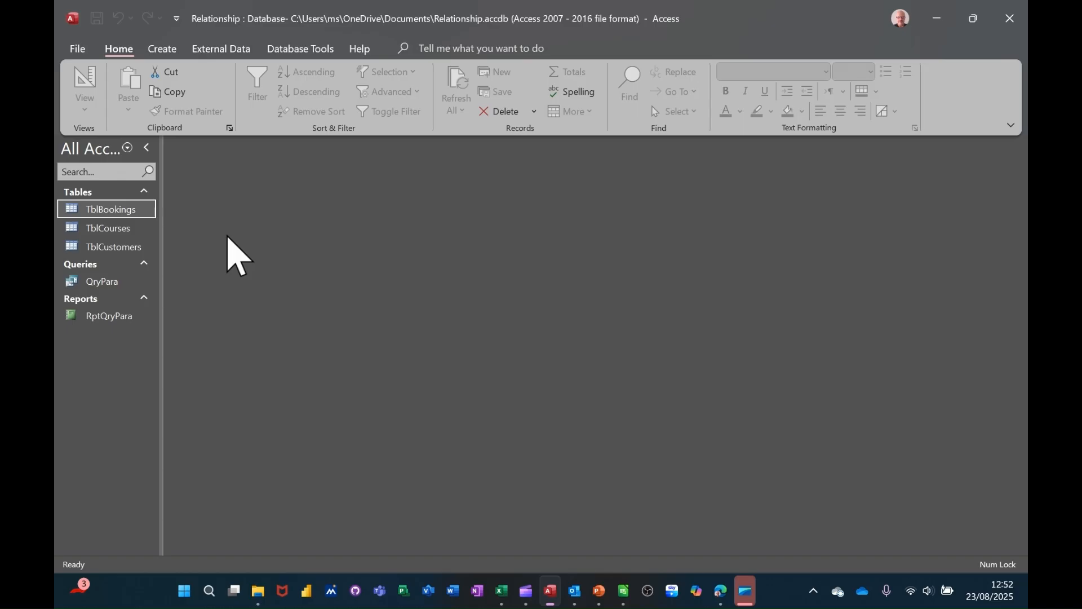
Generate a form from TblBookings, narrow its field column and switch it to Form view
left_click(162, 50)
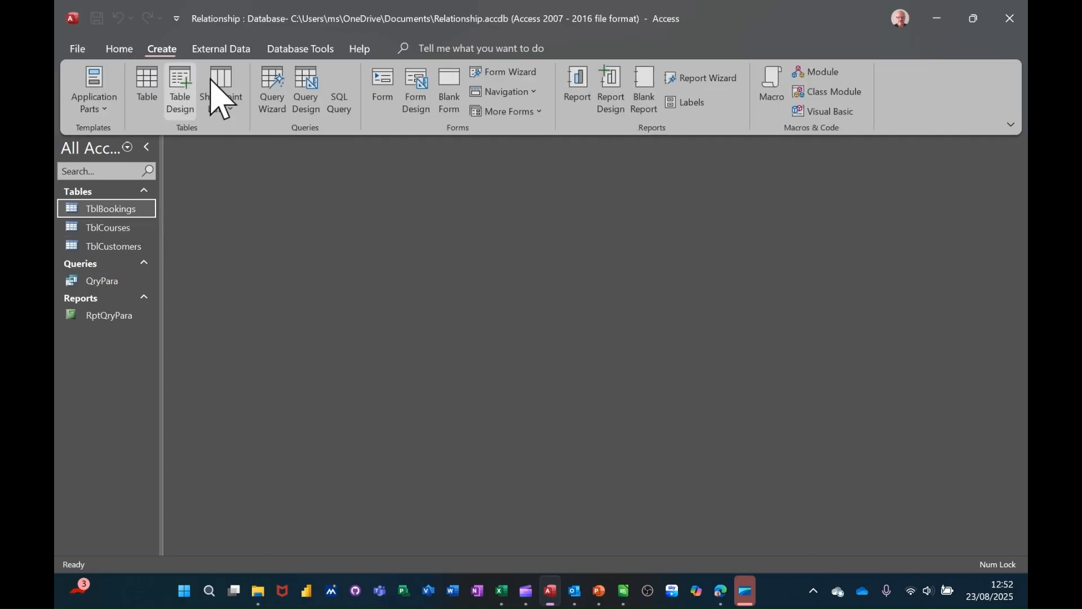
left_click(382, 89)
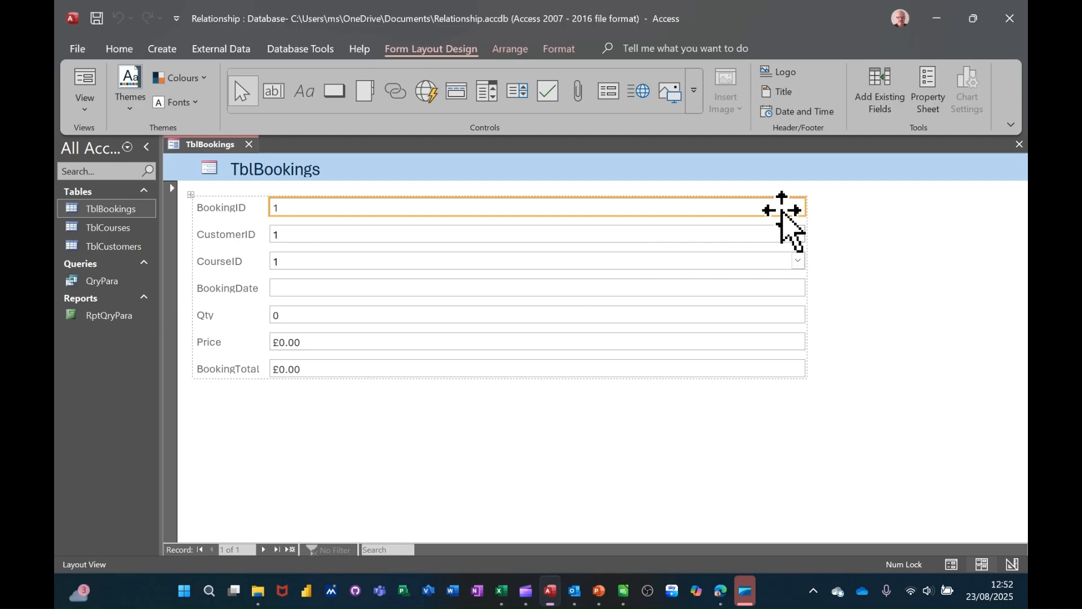
left_click_drag(807, 207, 512, 208)
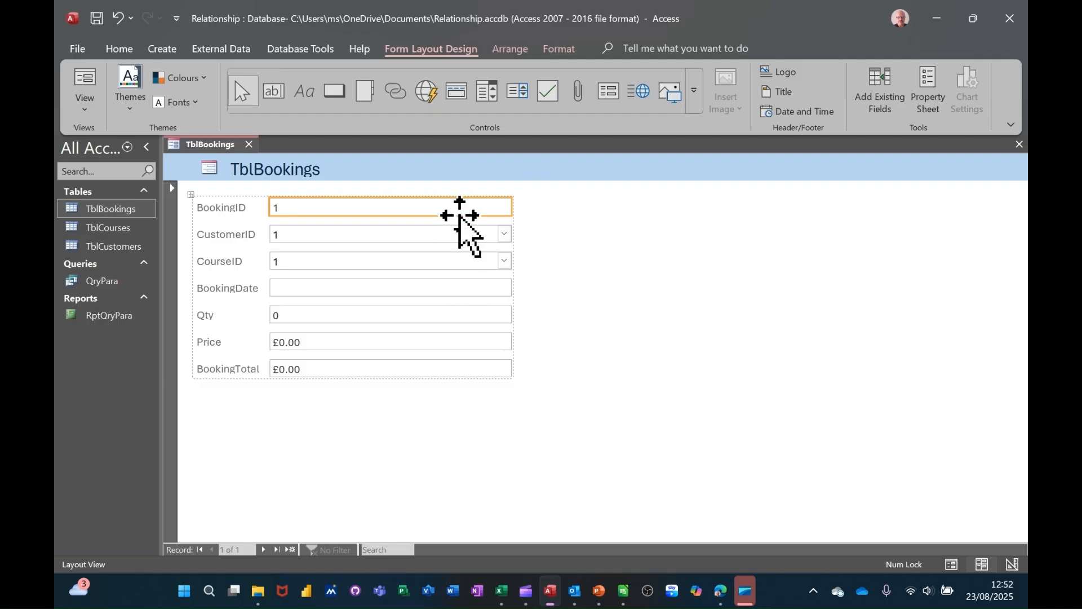
left_click(85, 80)
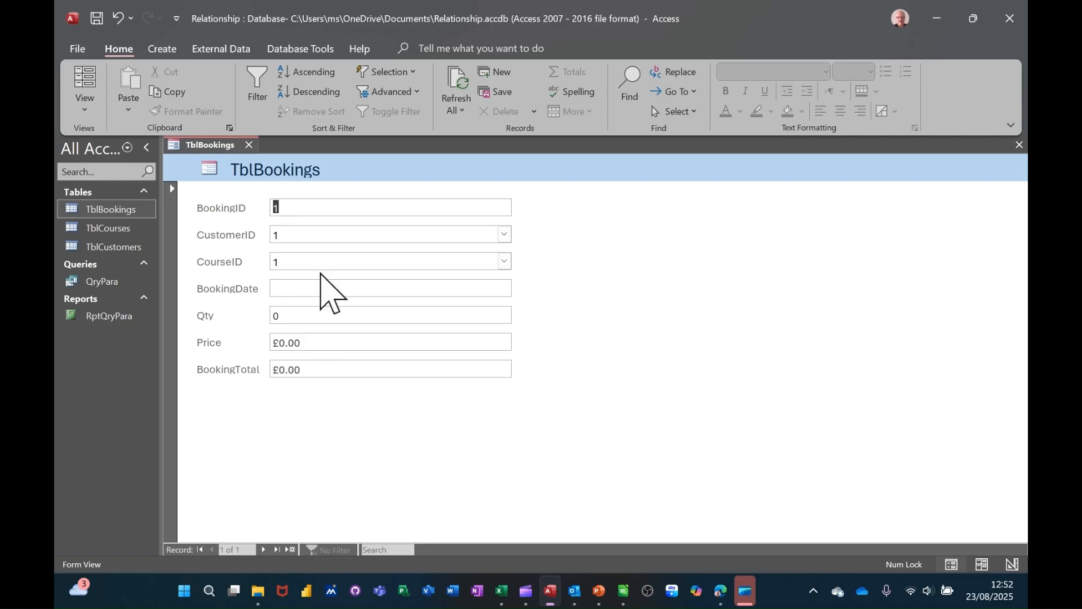
Check the CustomerID and CourseID drop-down lists in the bookings form, then close it without saving
left_click(315, 239)
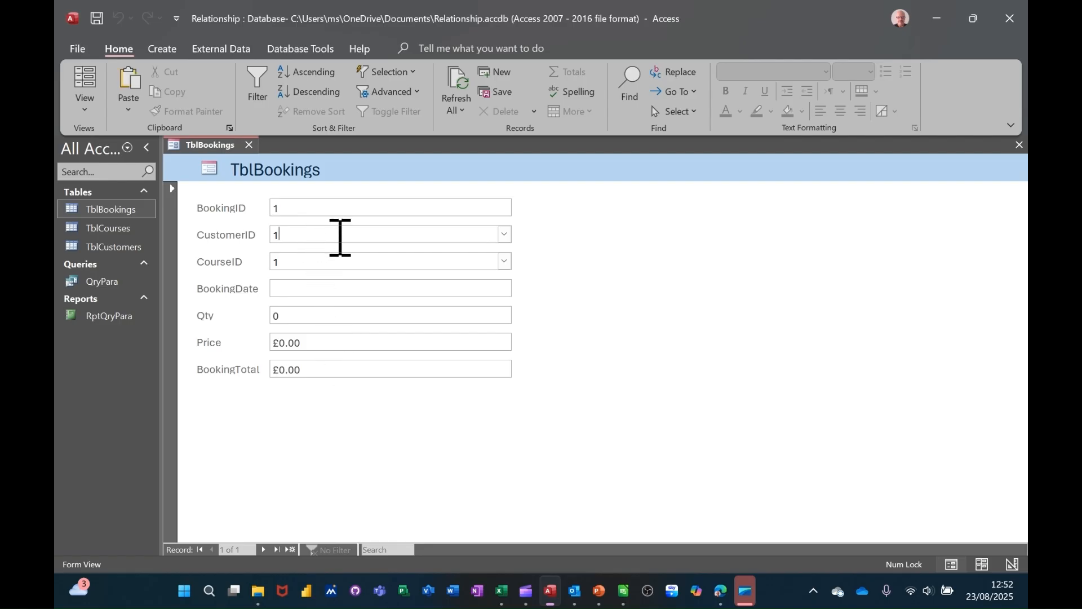
left_click(505, 234)
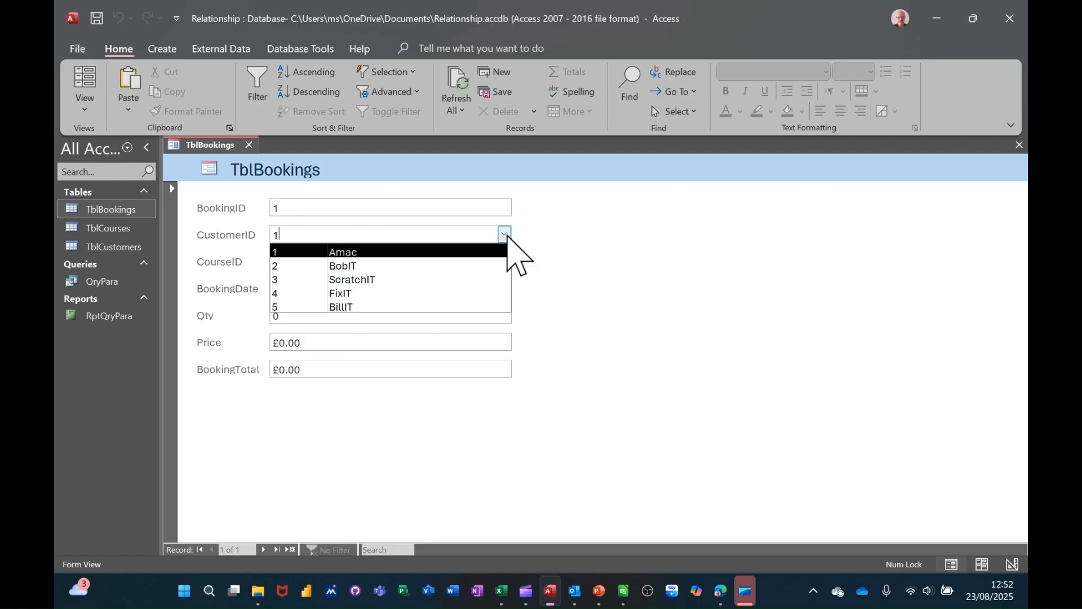
left_click(504, 235)
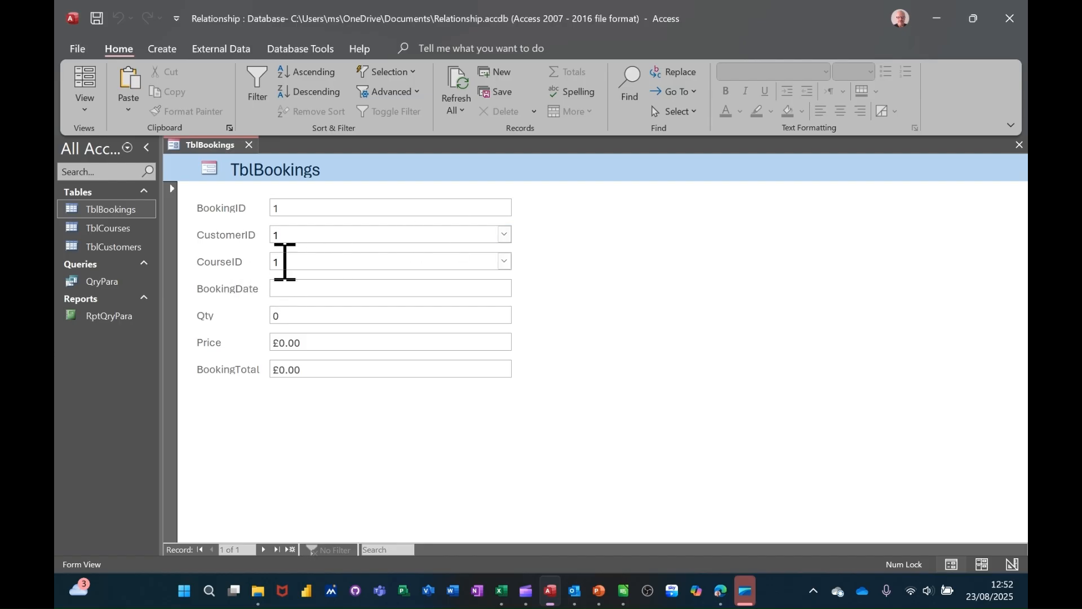
left_click(503, 261)
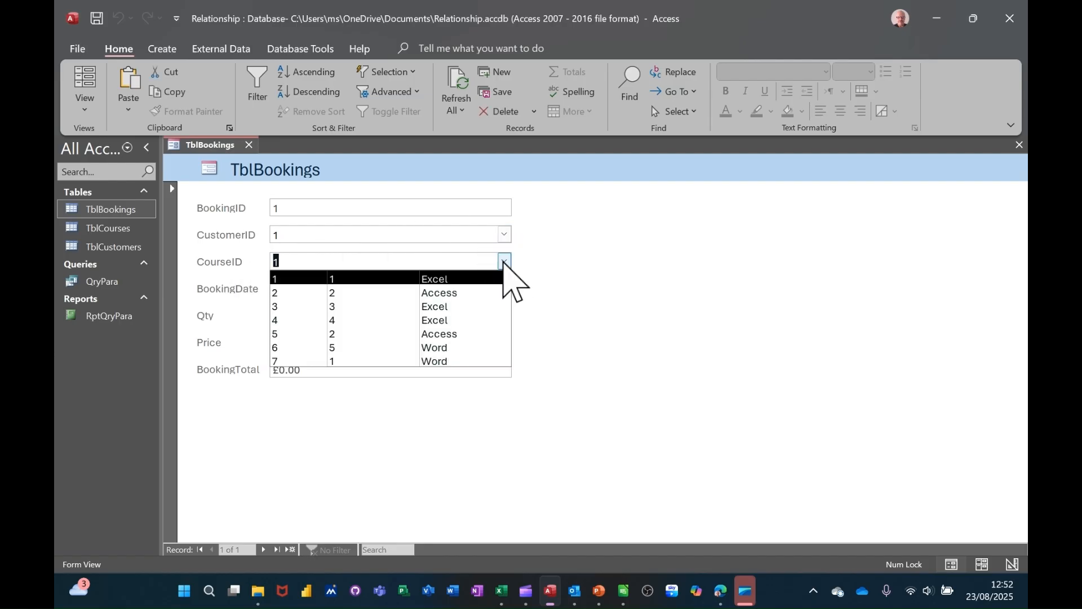
left_click(503, 267)
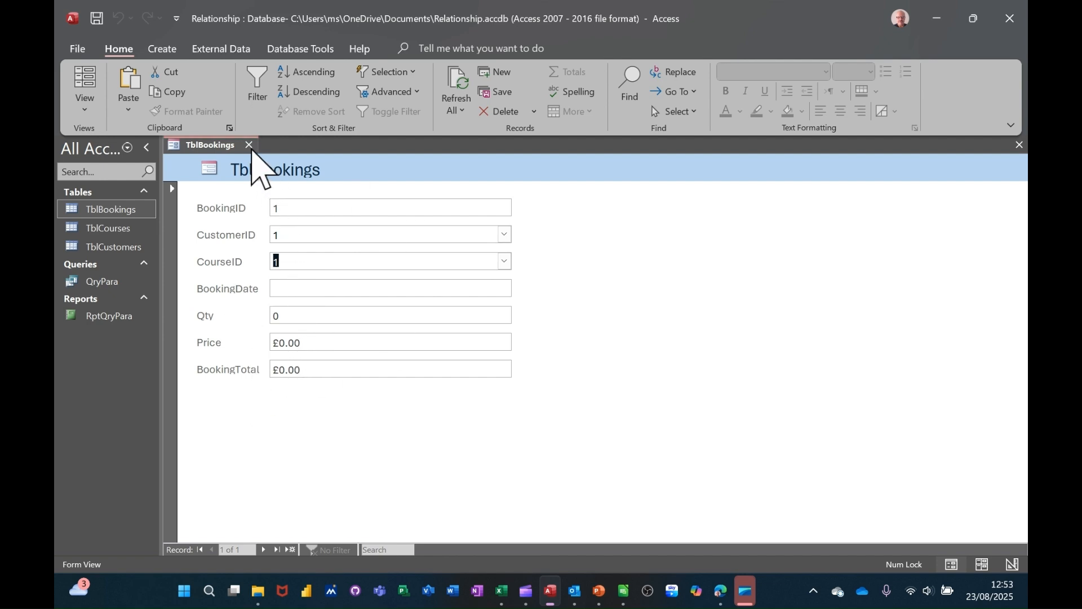
left_click(249, 145)
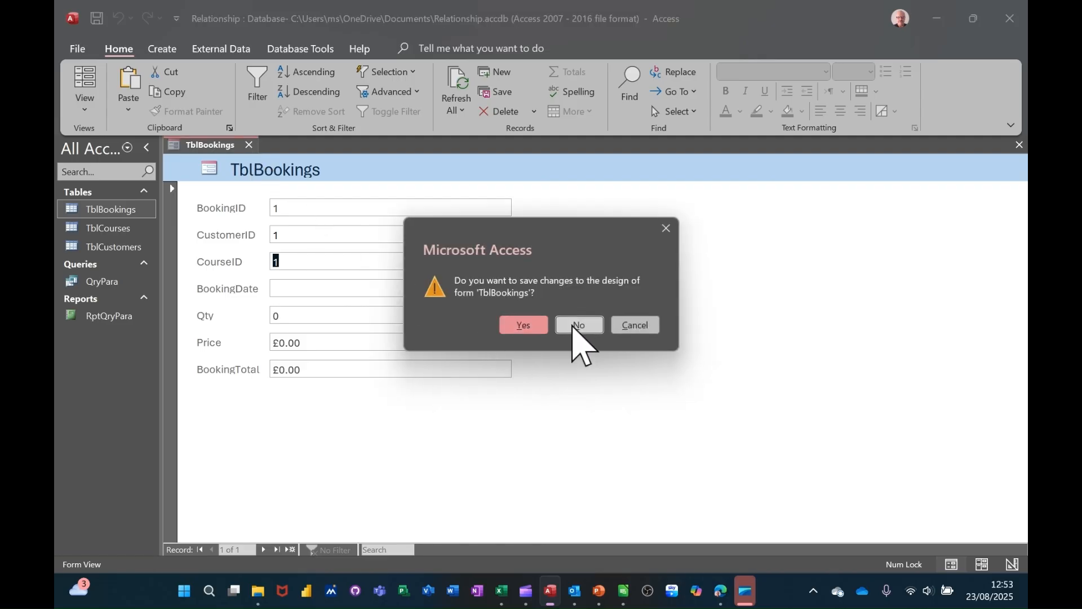
left_click(571, 323)
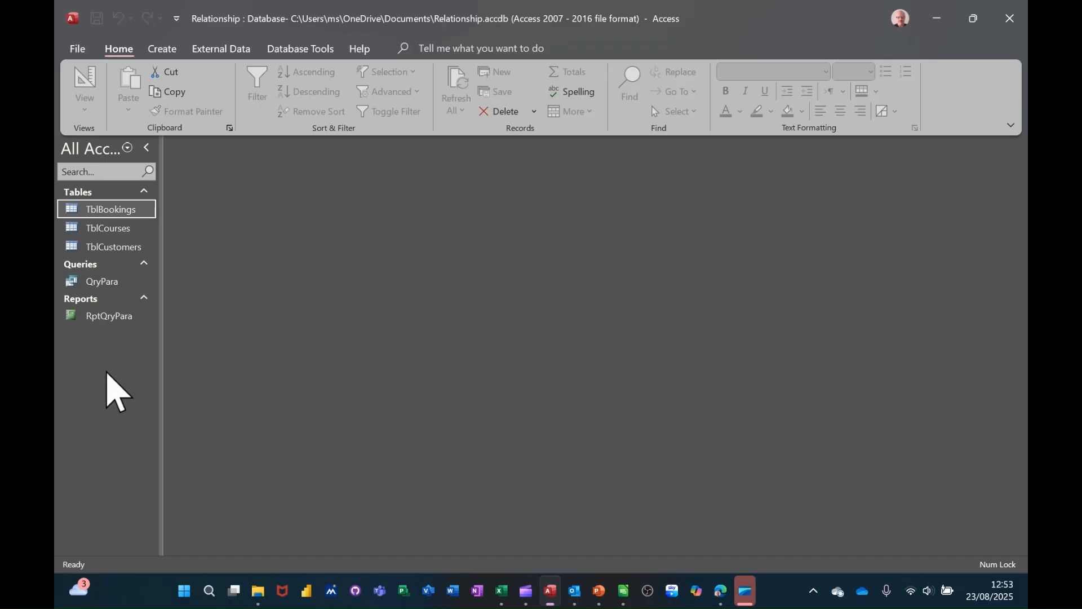
Start a new query design with TblCourses, TblBookings and TblCustomers, and space the three tables apart with TblBookings in the middle
left_click(163, 50)
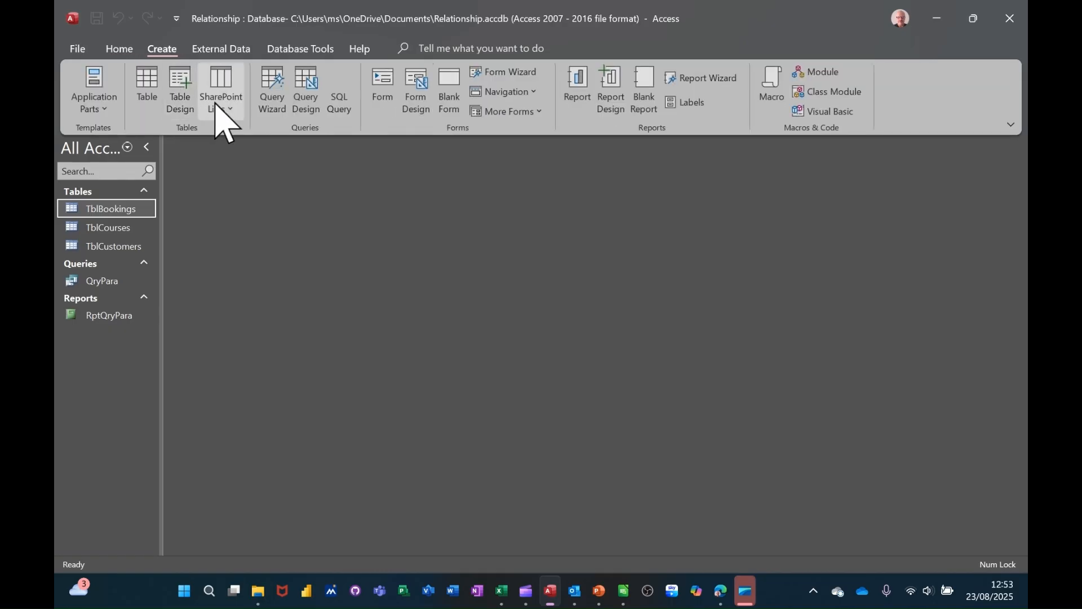
left_click(308, 85)
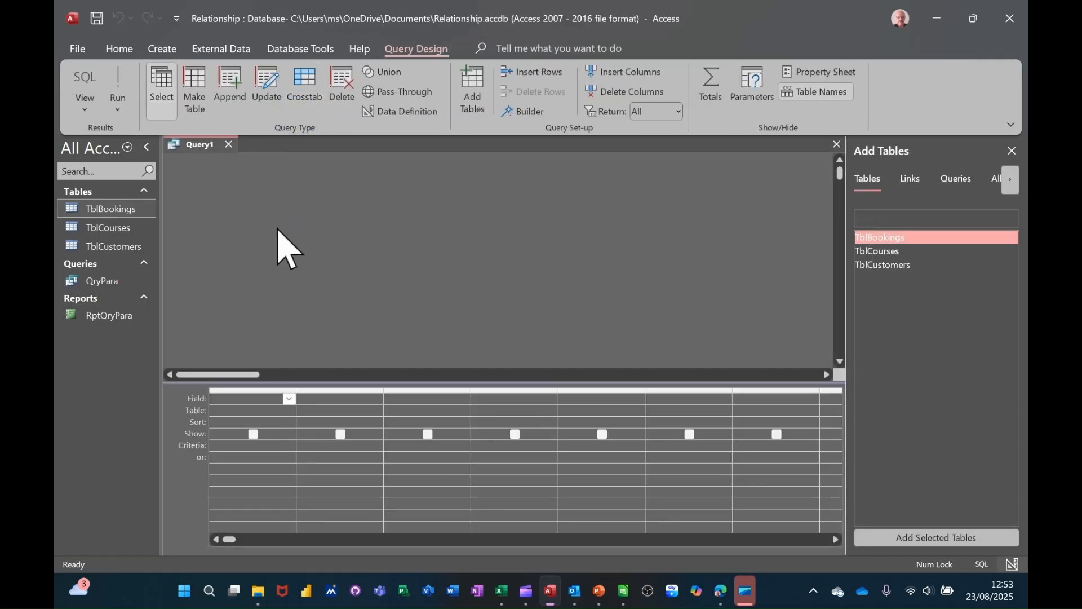
left_click_drag(108, 213, 389, 232)
left_click_drag(107, 231, 573, 252)
left_click(423, 218)
left_click_drag(436, 223, 475, 210)
left_click_drag(603, 242, 620, 211)
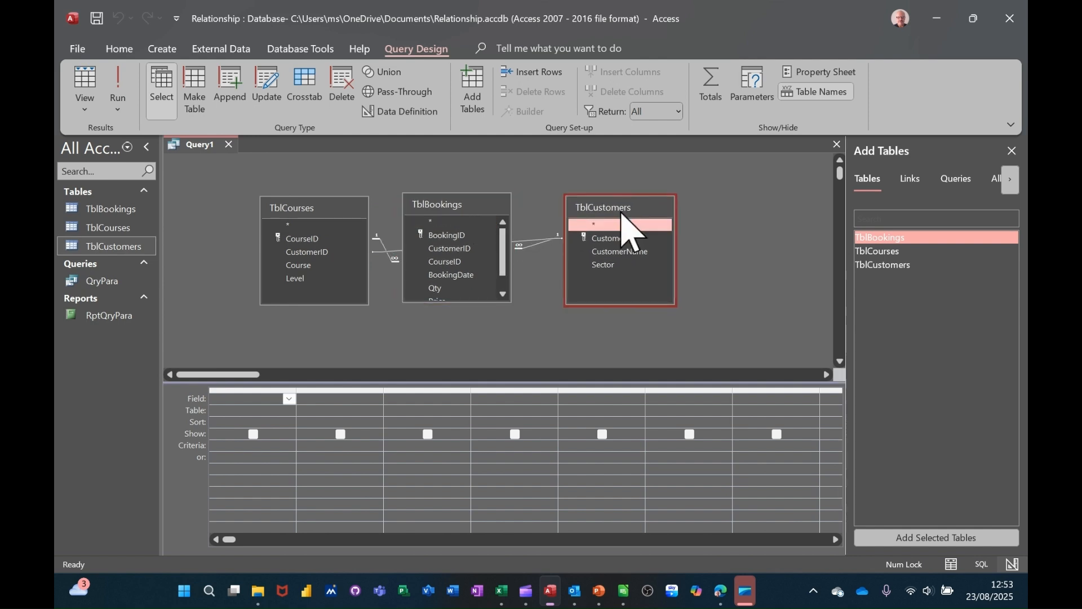
left_click_drag(307, 209, 272, 202)
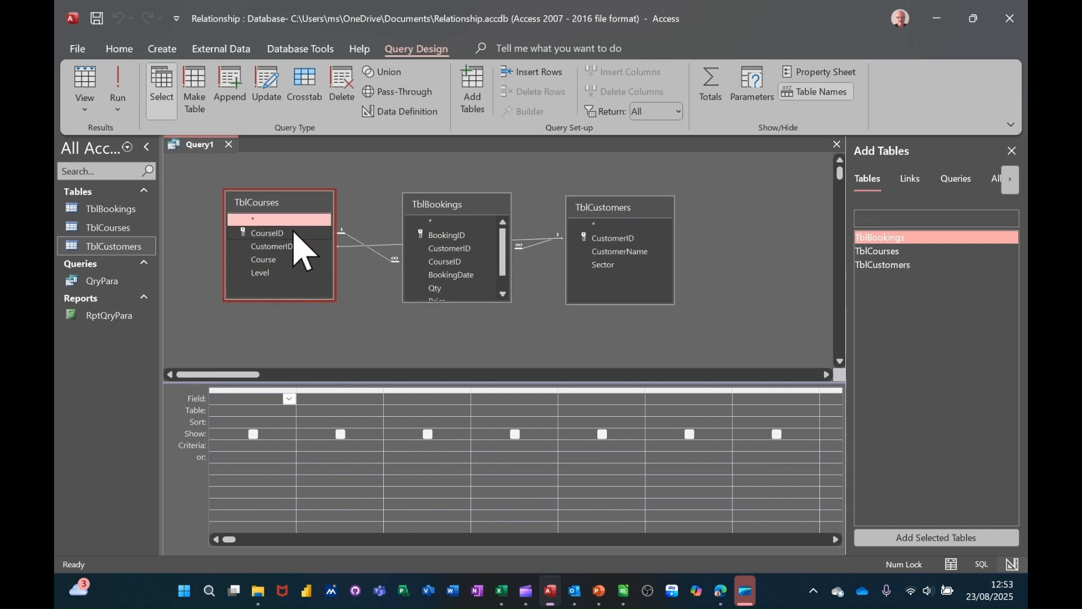
Delete the join between TblCourses and TblCustomers, then place TblBookings back between them and enlarge it to show all its fields
left_click_drag(479, 203, 475, 310)
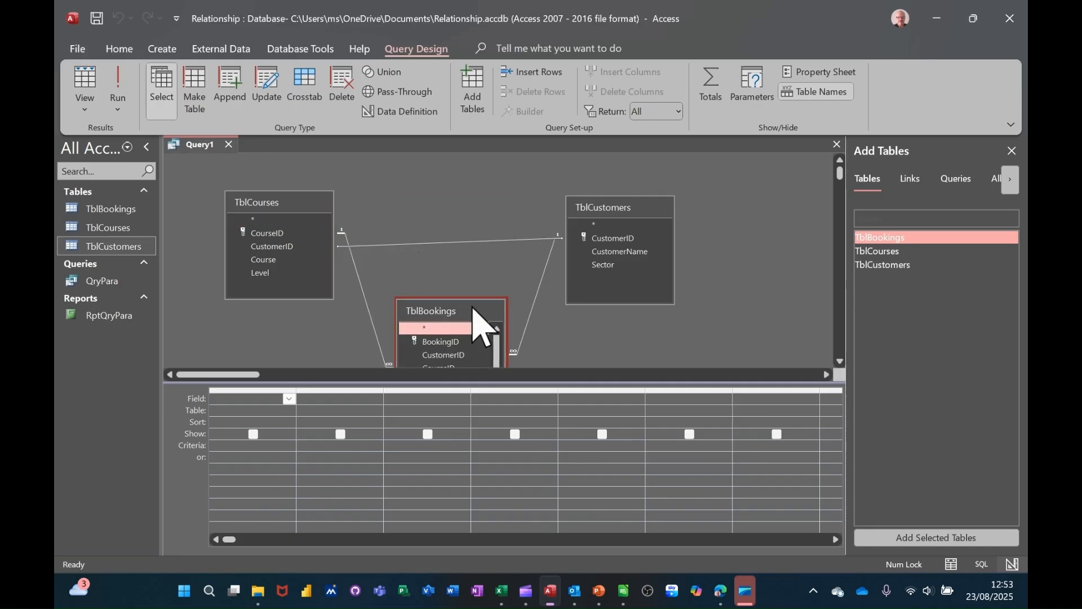
left_click(443, 243)
key("Delete")
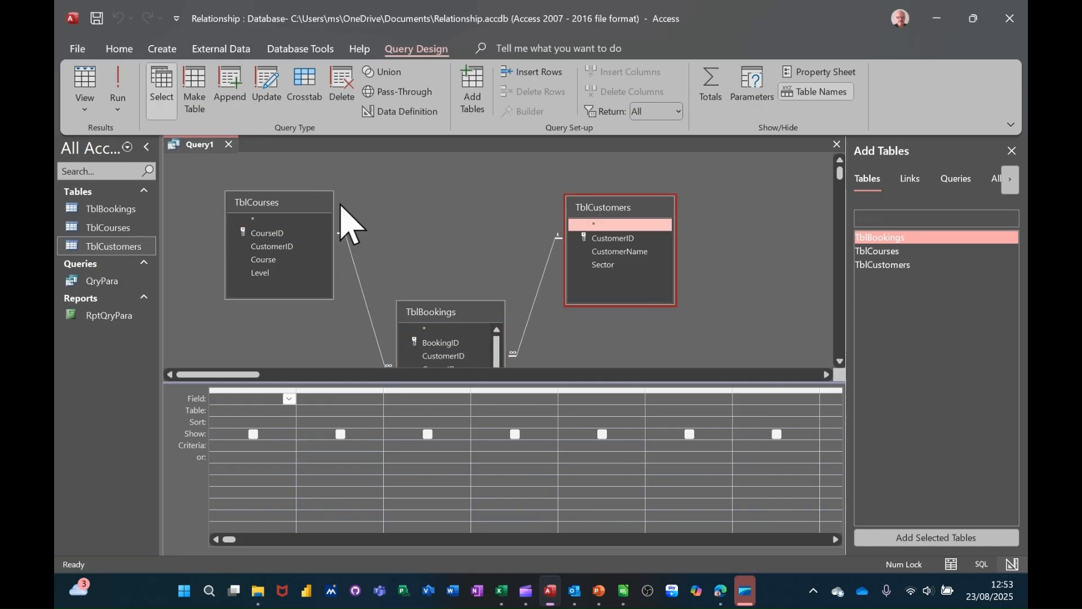
left_click_drag(439, 316, 451, 201)
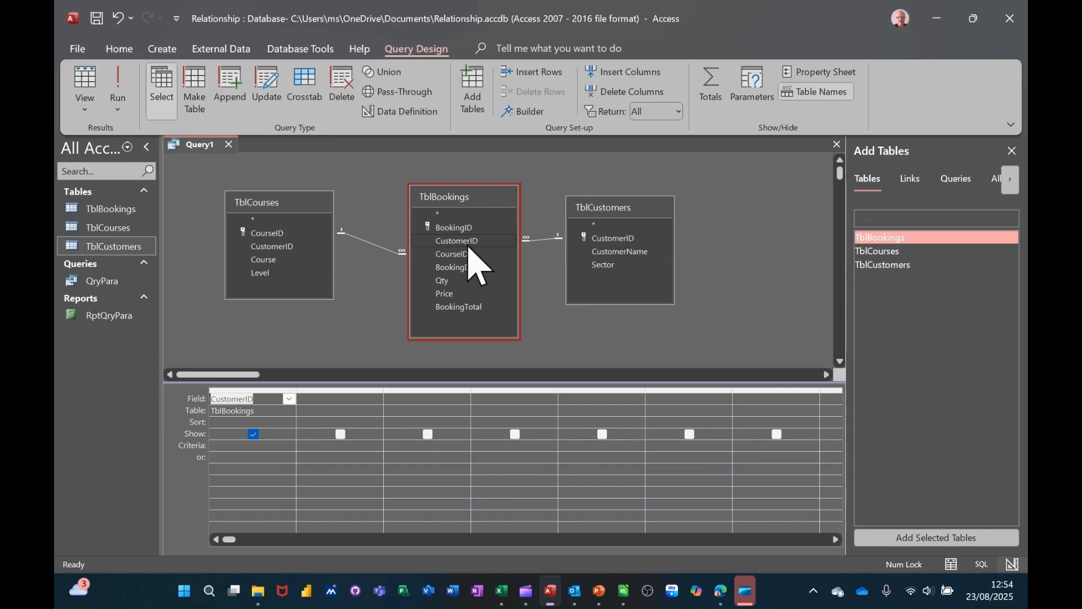
Add CustomerID from TblBookings and CustomerName from TblCustomers to the query, run it, and return to Design view
double_click(610, 252)
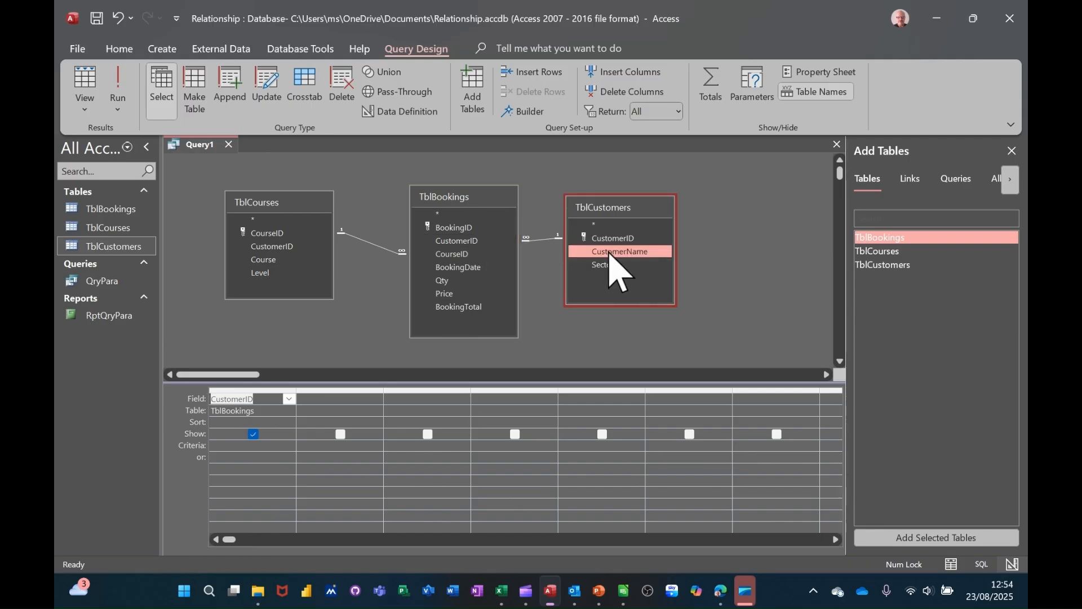
left_click(117, 79)
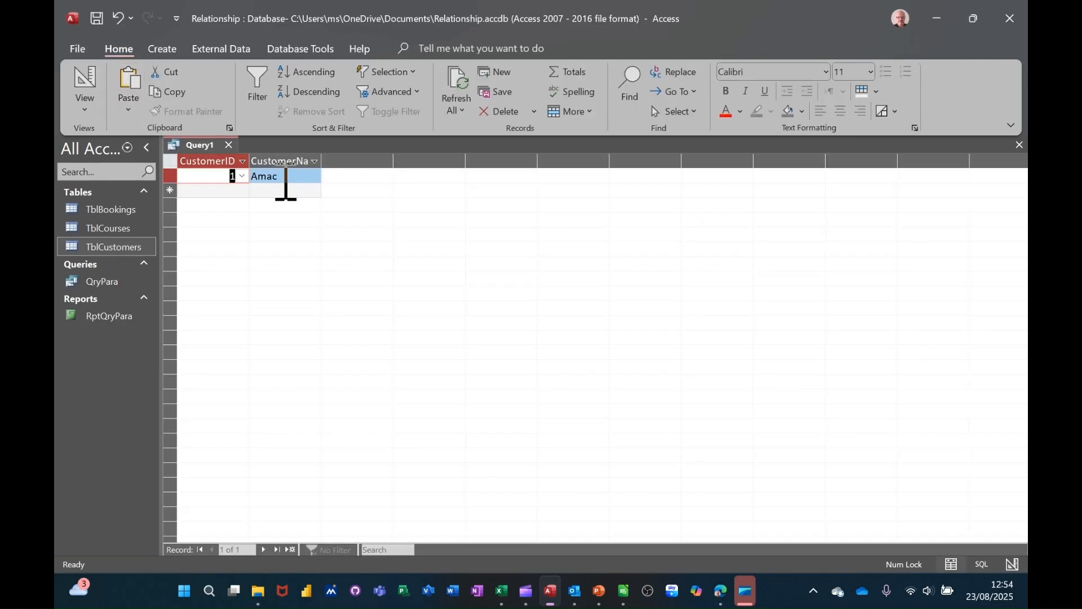
left_click(83, 83)
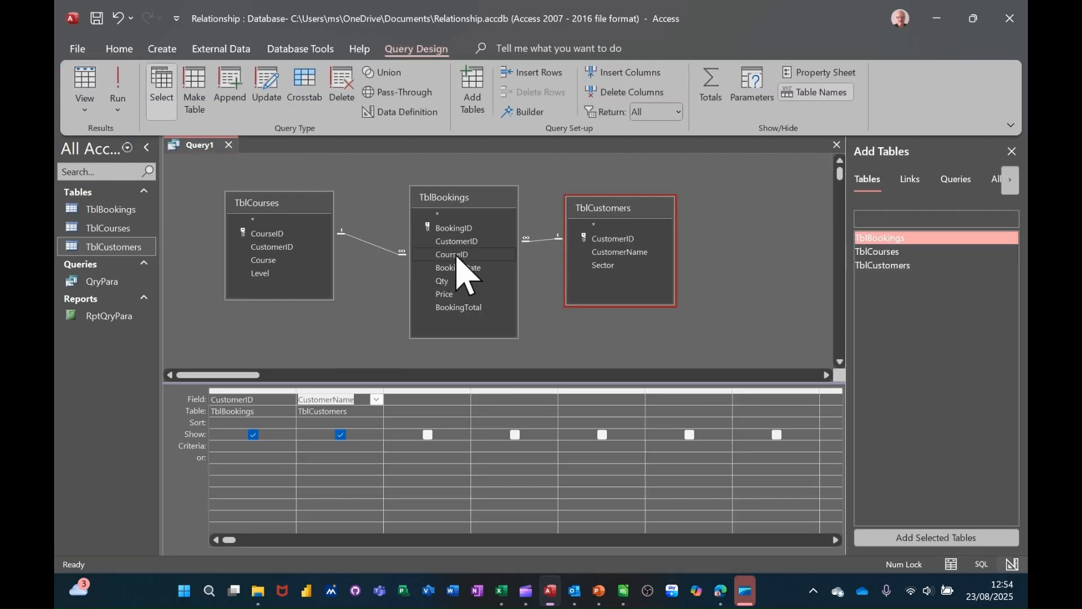
Add CourseID from TblBookings and Course from TblCourses to the query, run it, and return to Design view
double_click(458, 257)
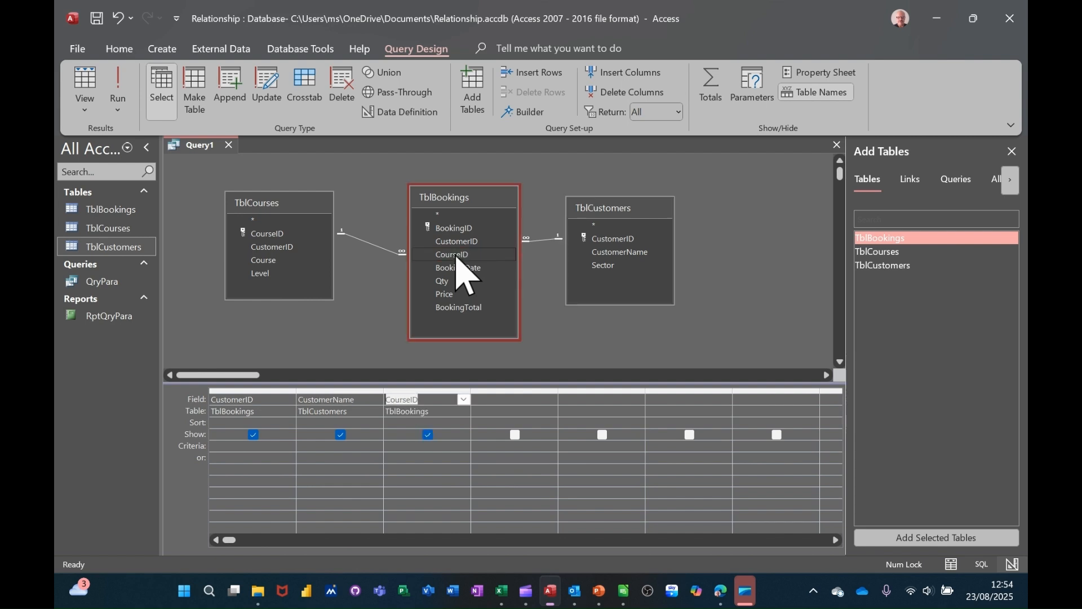
double_click(264, 261)
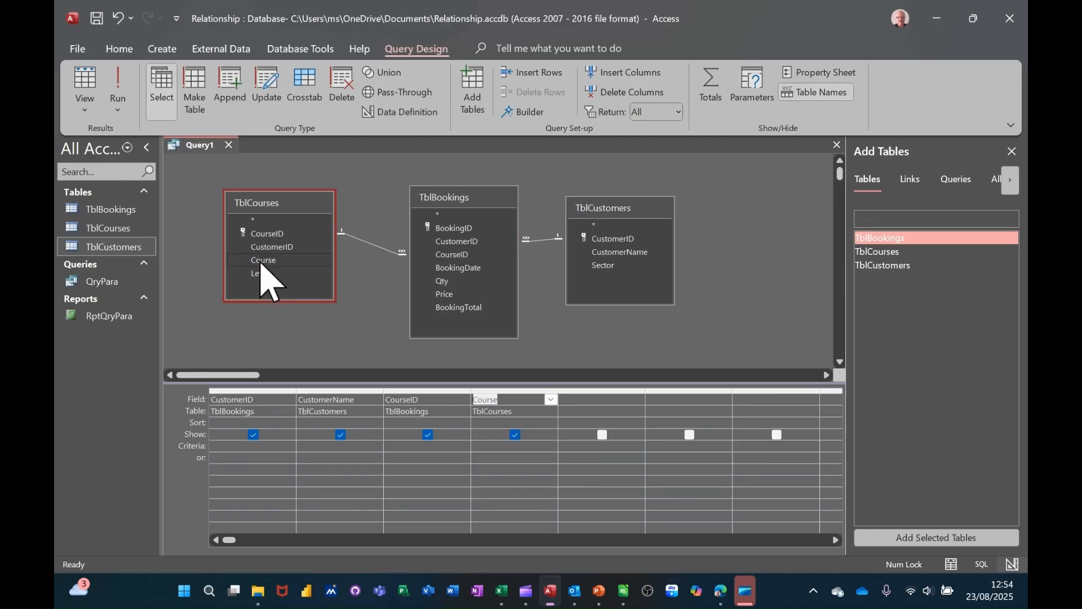
left_click(120, 90)
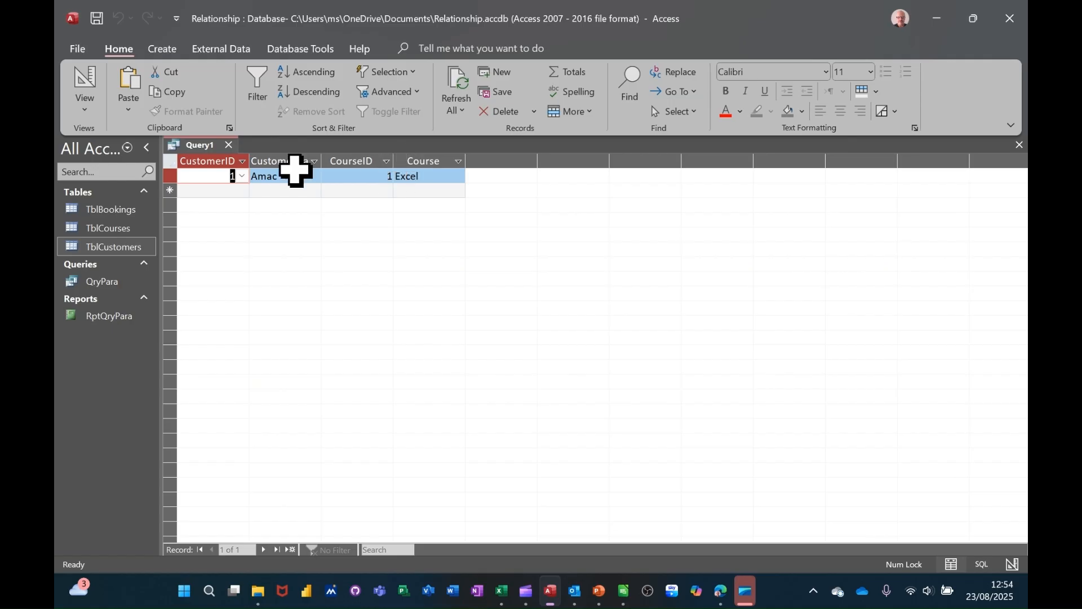
left_click(87, 91)
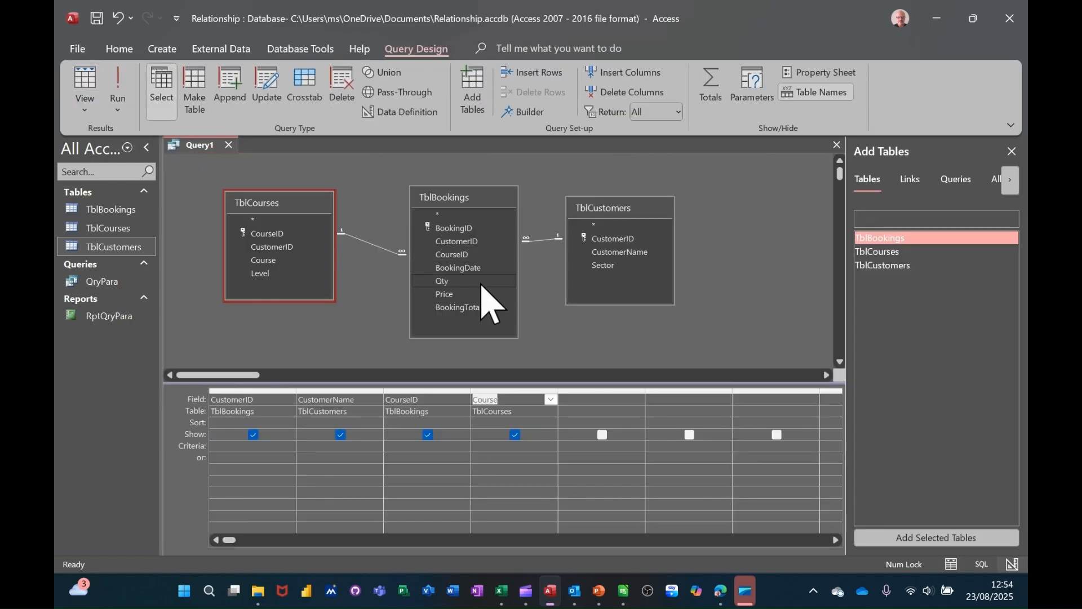
Add BookingDate, Qty, Price and BookingTotal from TblBookings to the query and run it
double_click(467, 267)
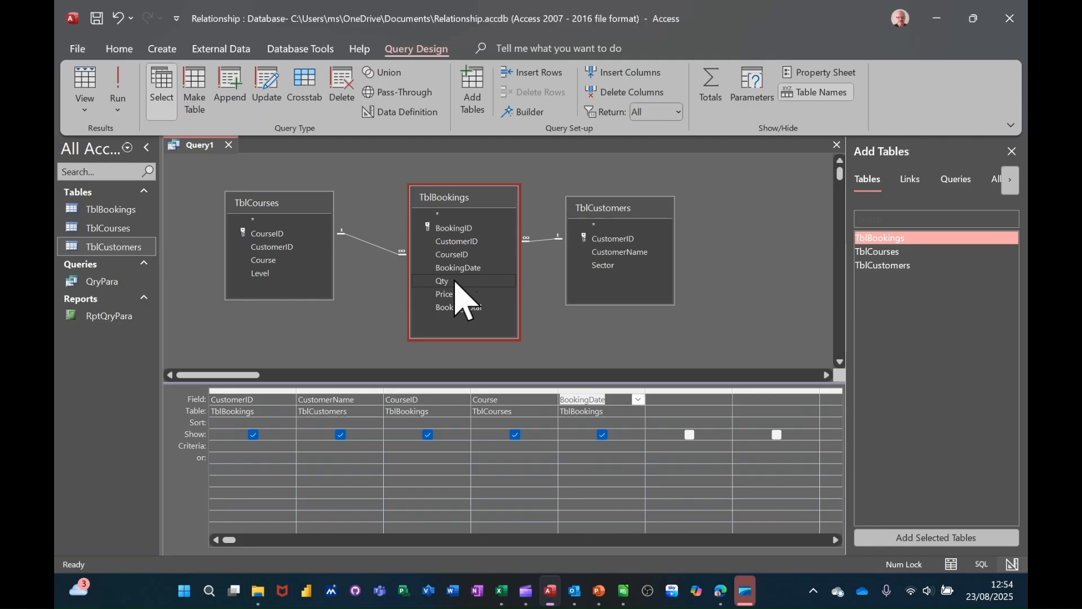
double_click(455, 282)
double_click(455, 295)
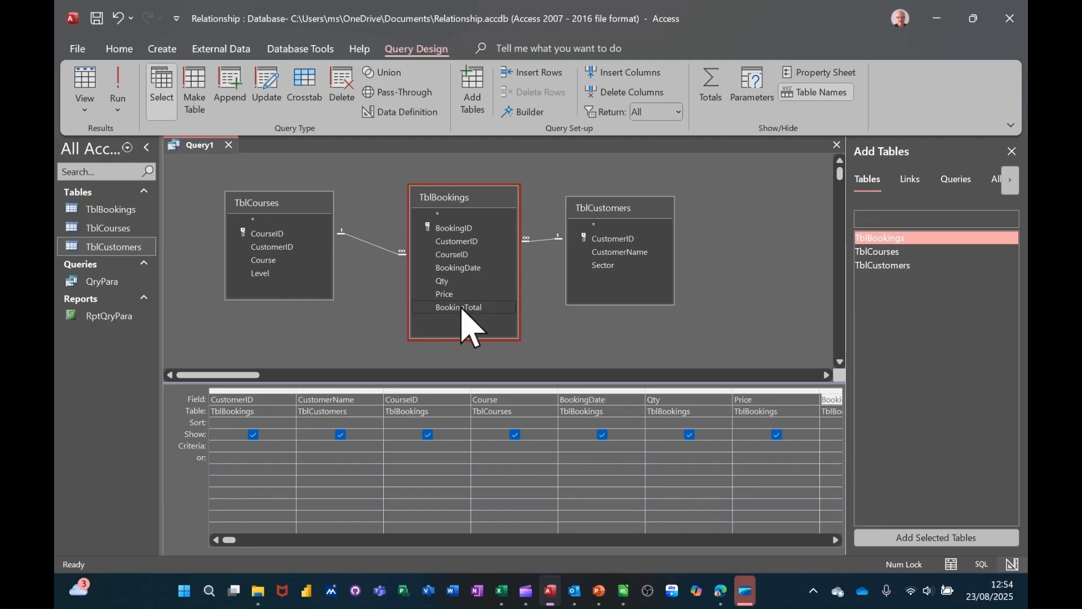
left_click(118, 90)
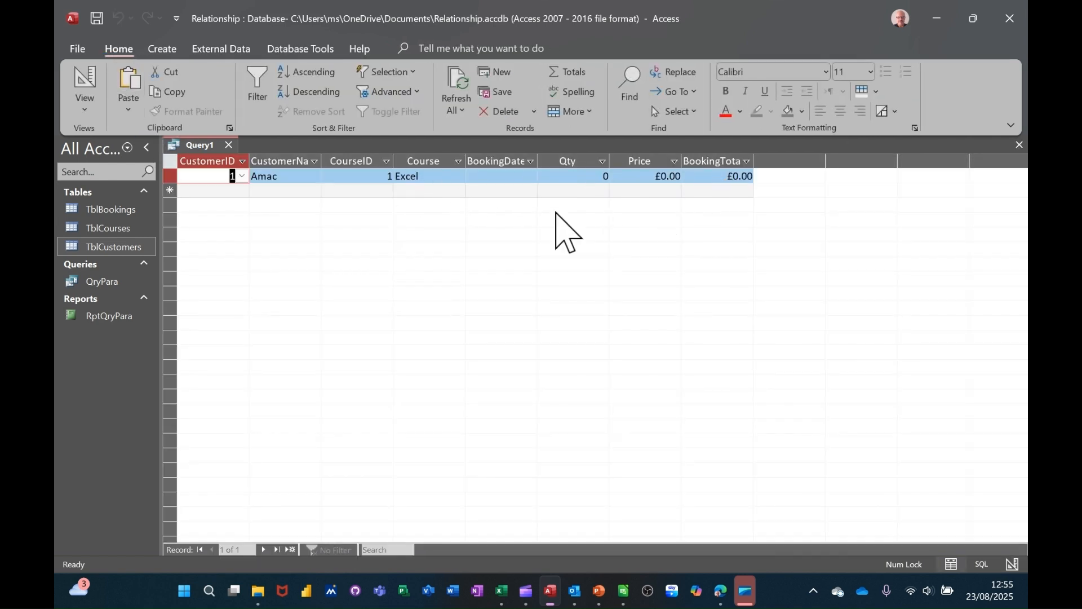
Close the query and save it as QryBookings
left_click(229, 146)
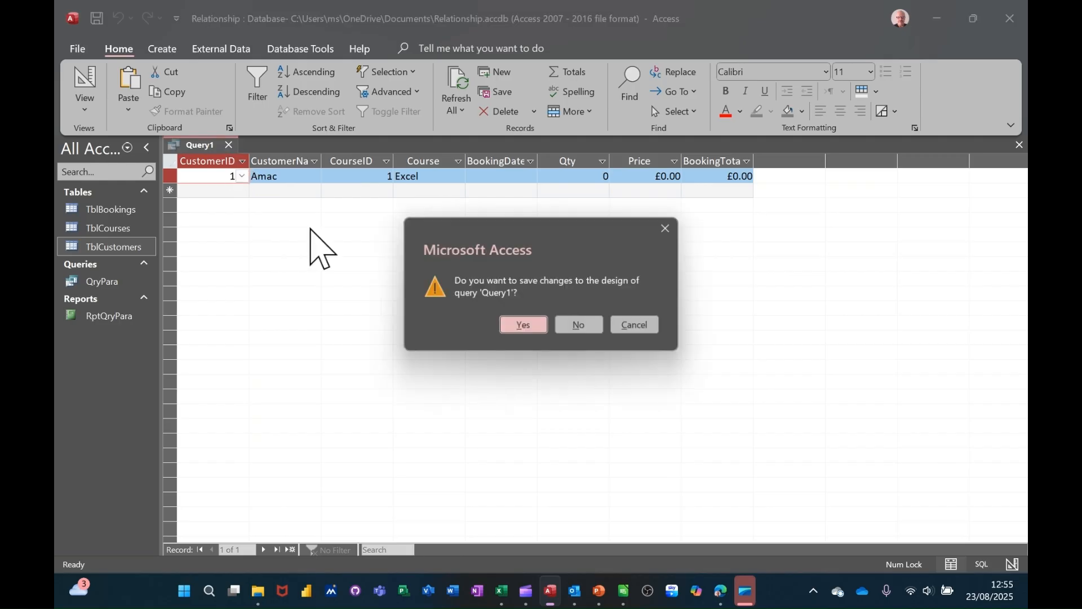
left_click(515, 322)
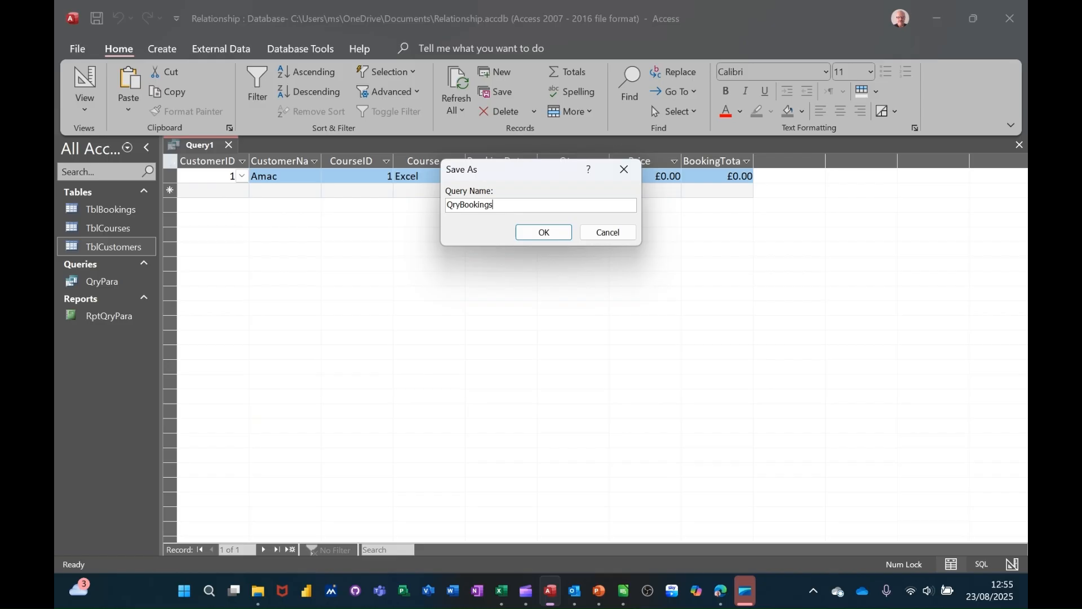
key("Return")
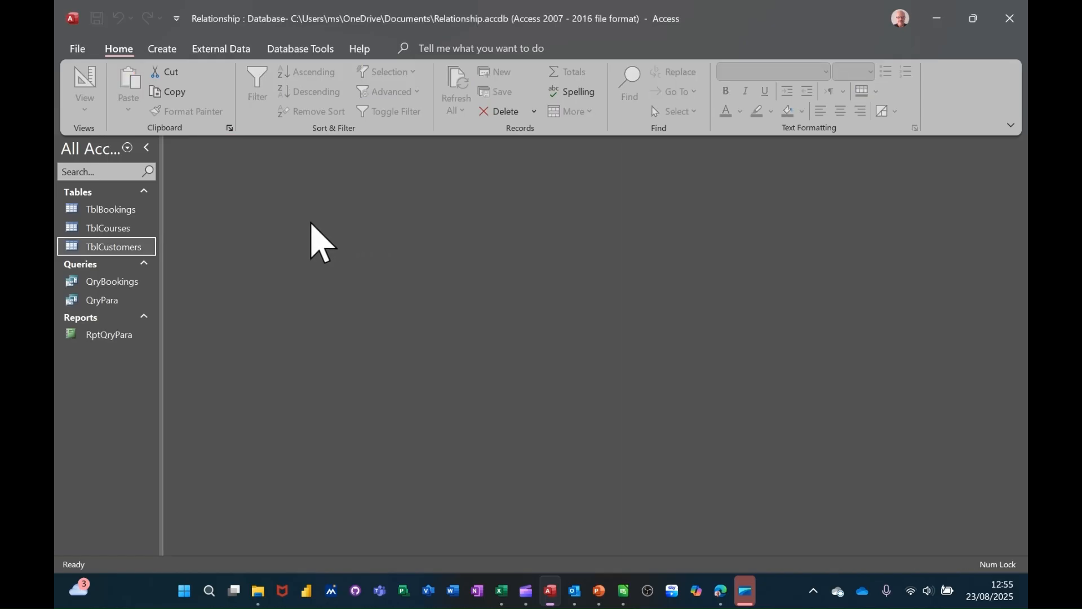
Generate a form from QryBookings, narrow its field column to roughly a third of its width, and switch to Form view
left_click(110, 283)
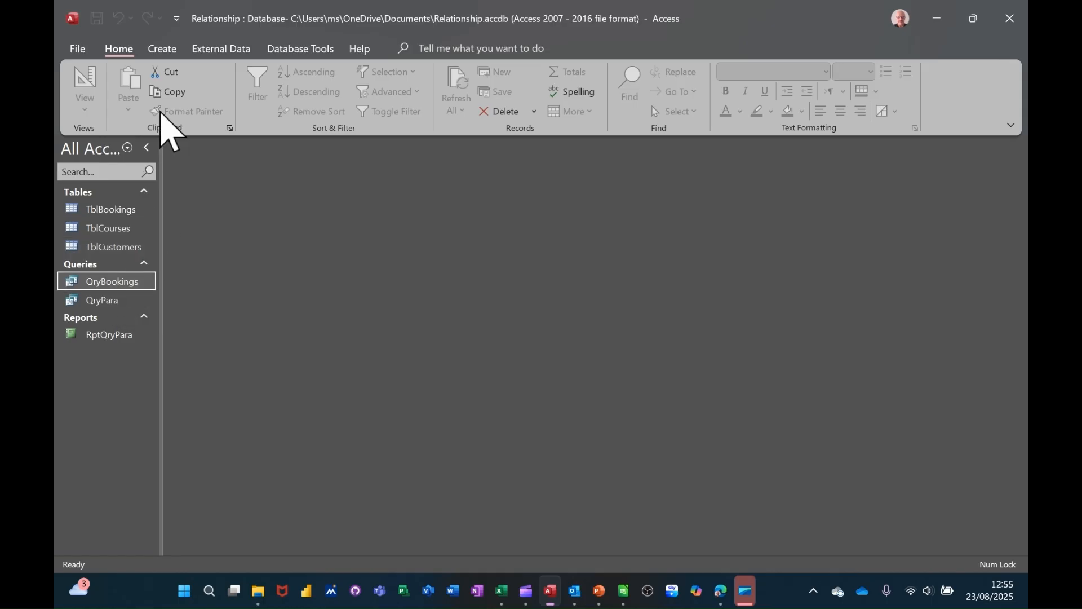
left_click(164, 50)
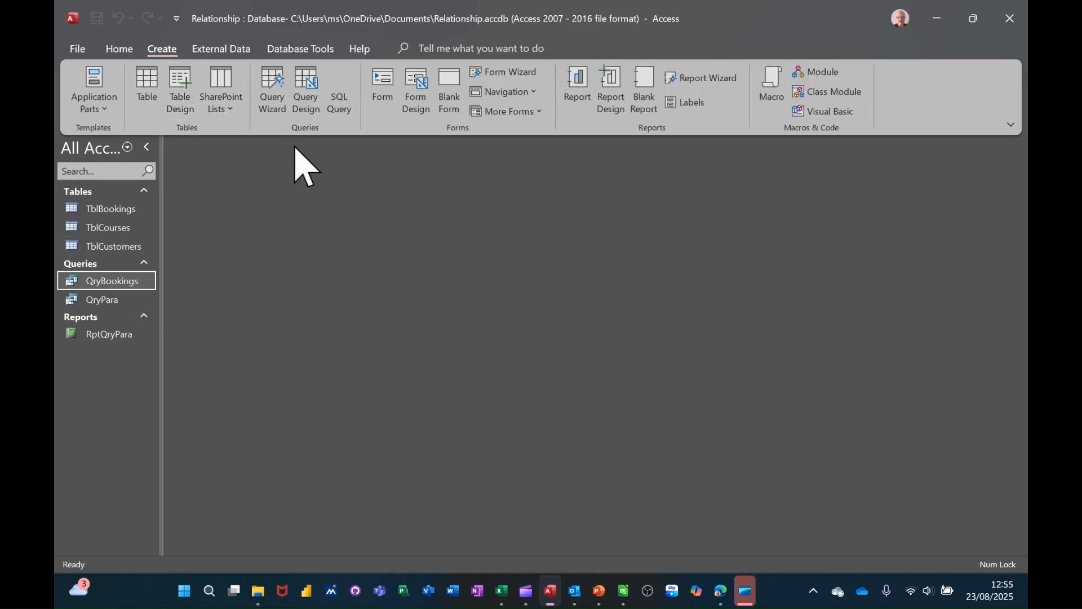
left_click(375, 108)
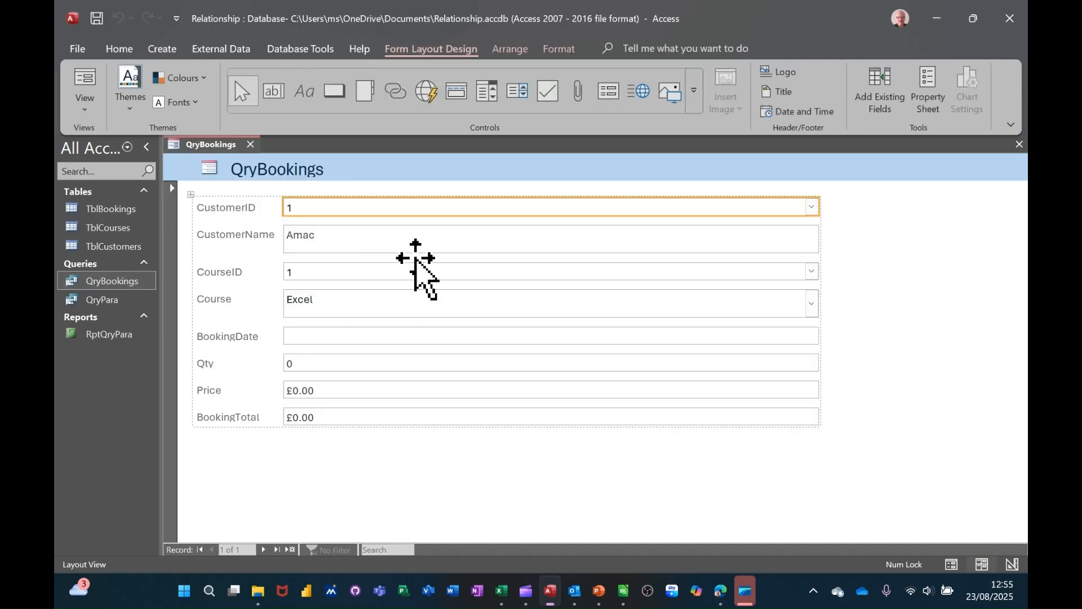
left_click(816, 238)
left_click_drag(821, 234, 478, 235)
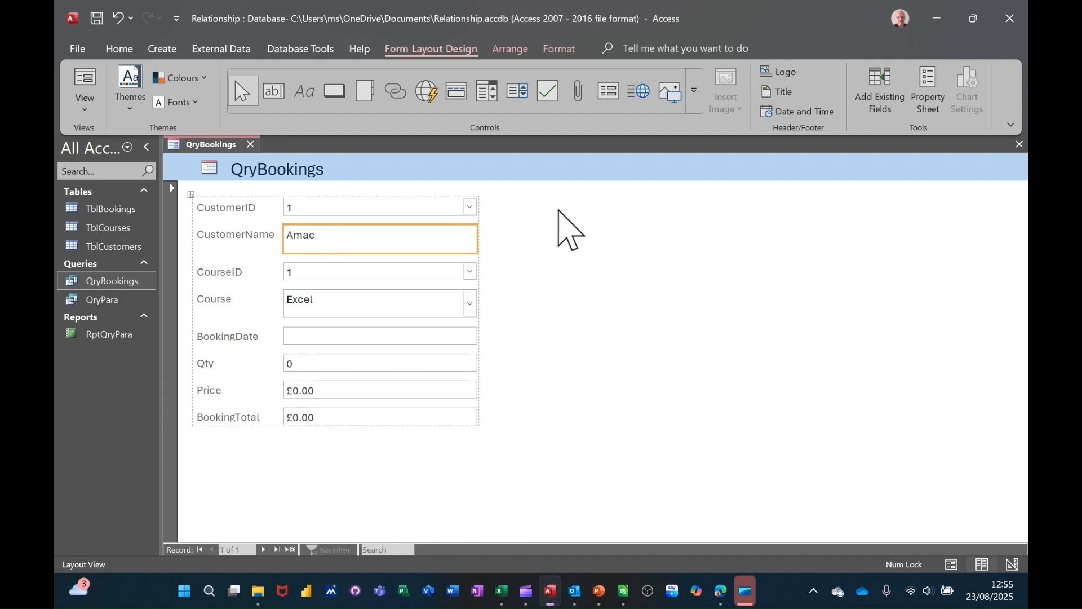
left_click(88, 80)
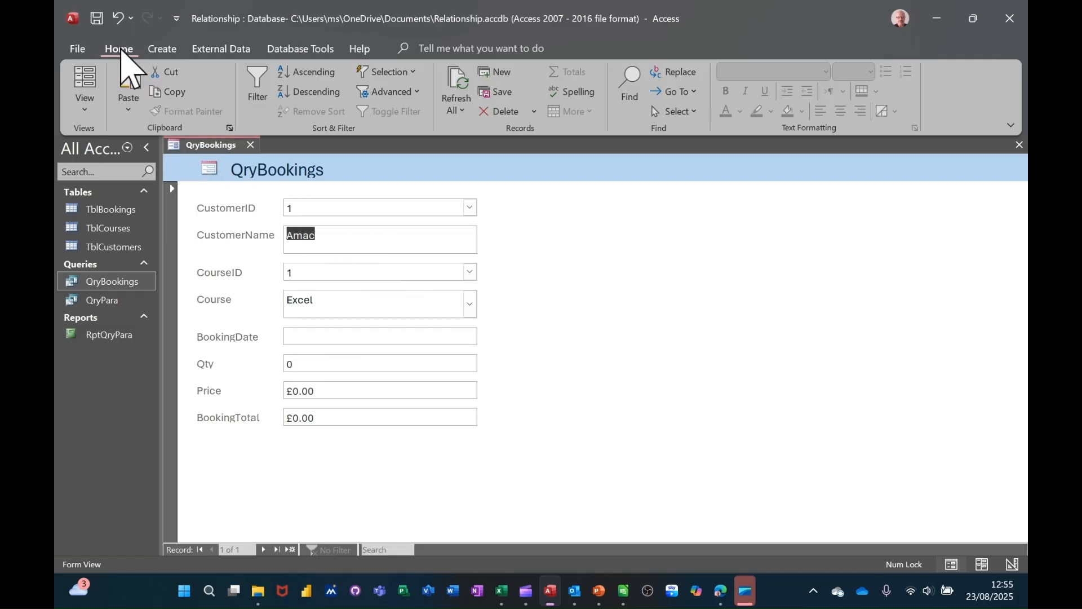
Save the form as FrmQryBookings
left_click(96, 18)
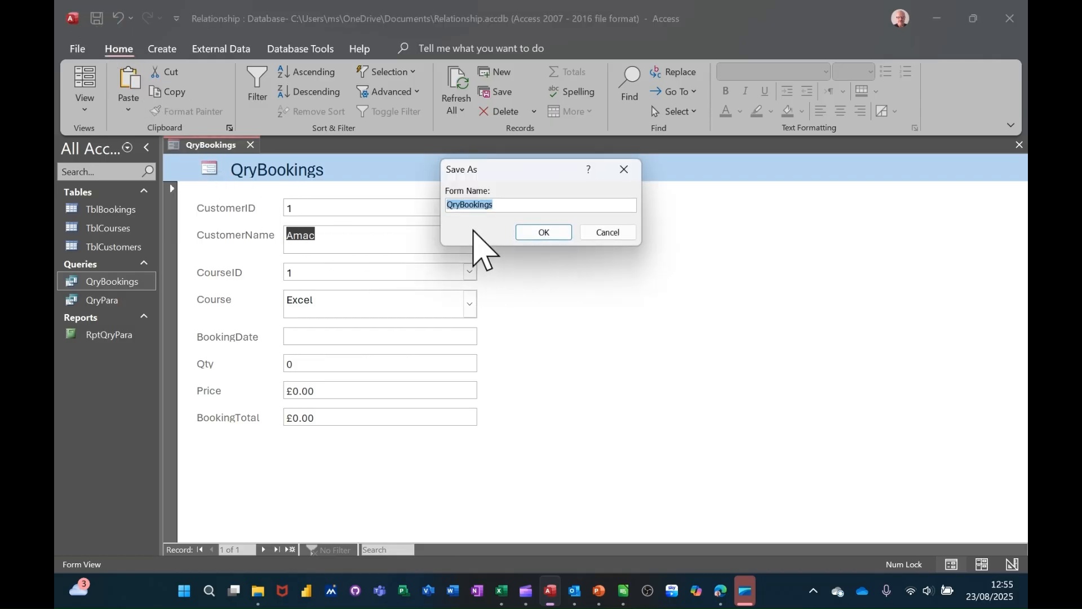
left_click(456, 206)
type("Frm")
left_click(546, 232)
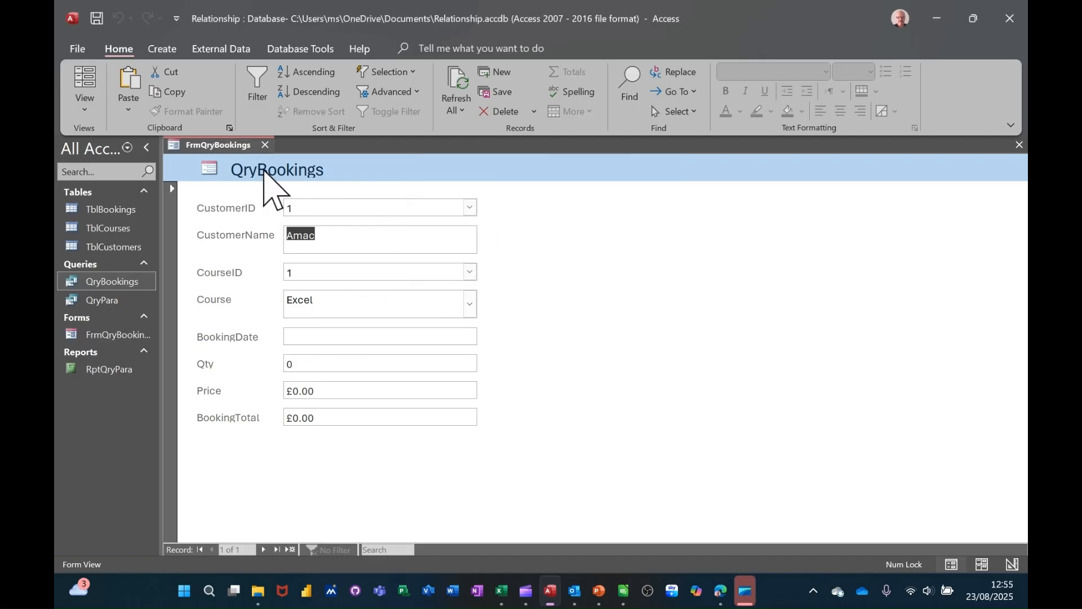
Change the form's header title to Bookings in Design view, save the form, and return to Form view
left_click(88, 113)
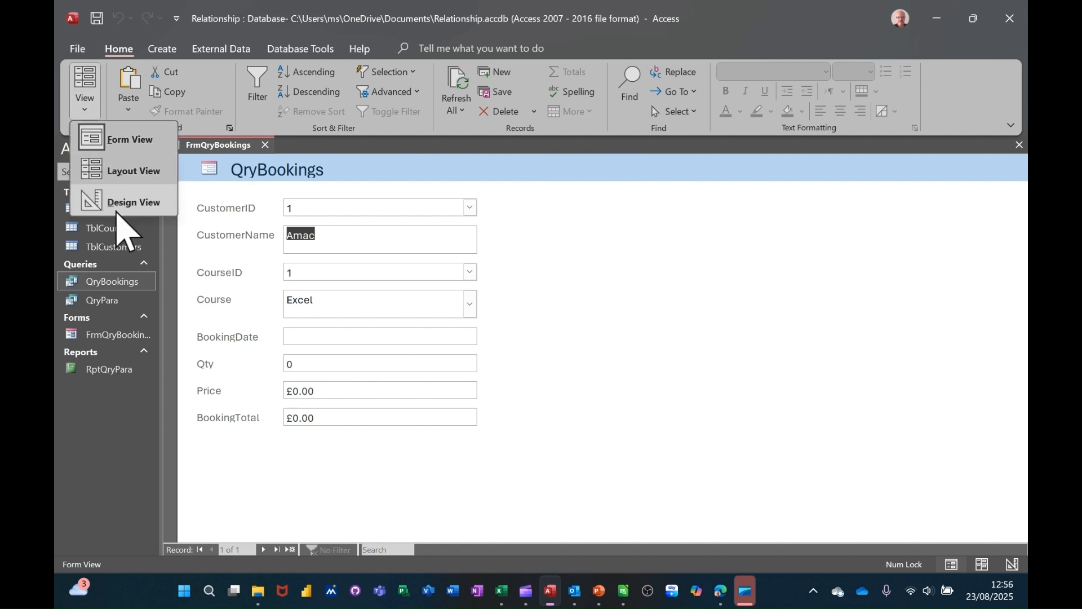
left_click(120, 219)
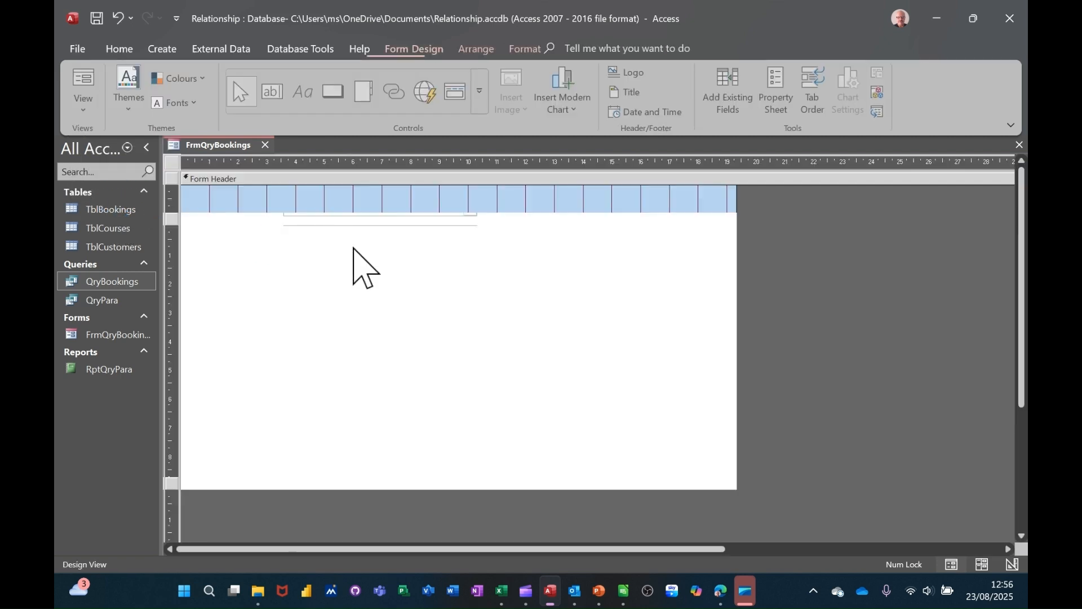
left_click(264, 208)
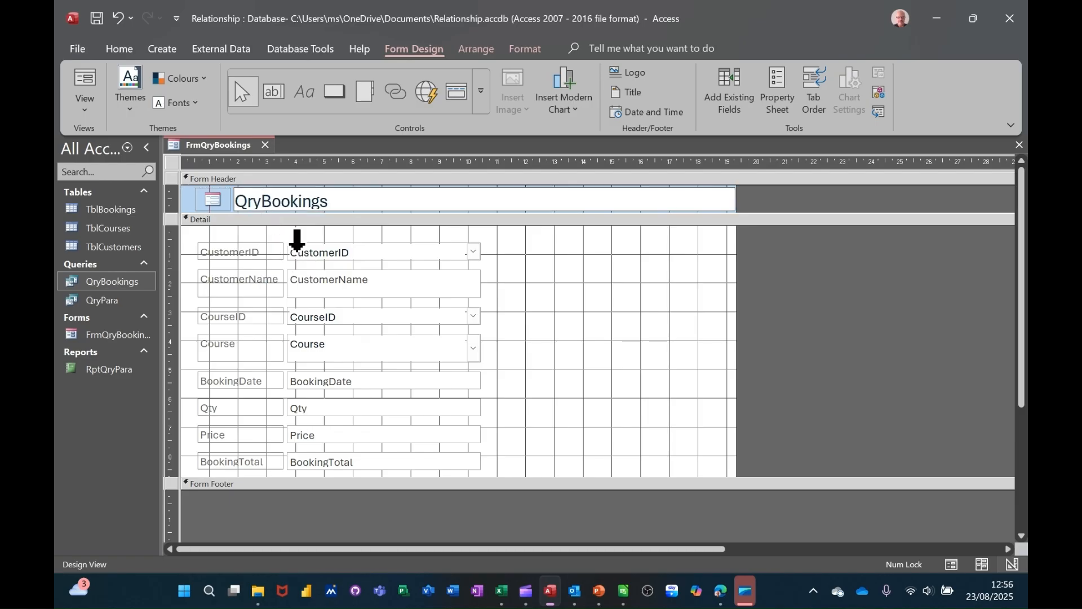
key("BackSpace")
key("BackSpace")
key("BackSpace")
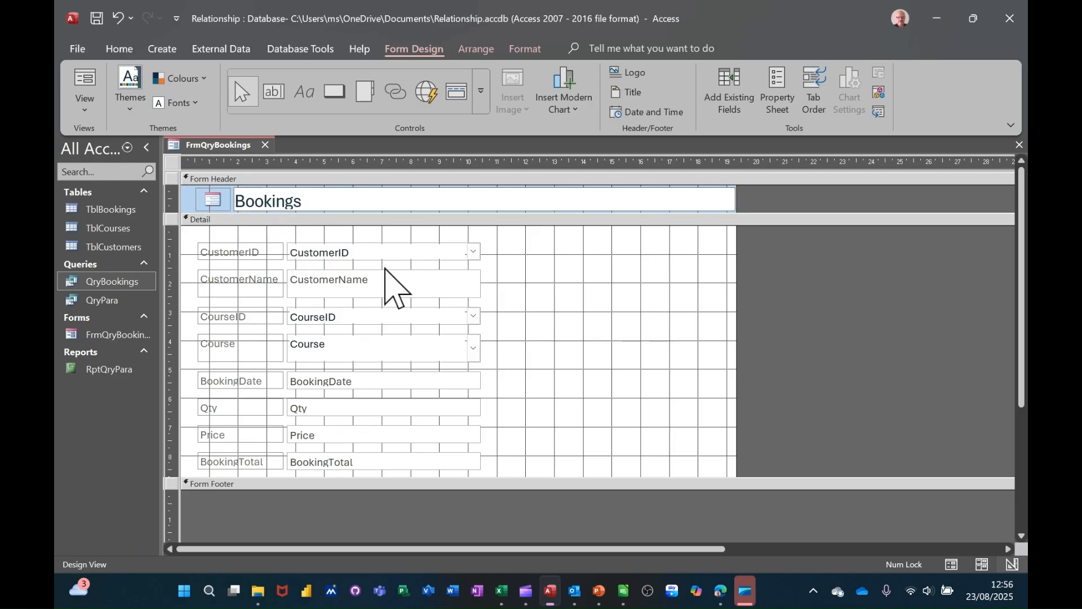
left_click(587, 288)
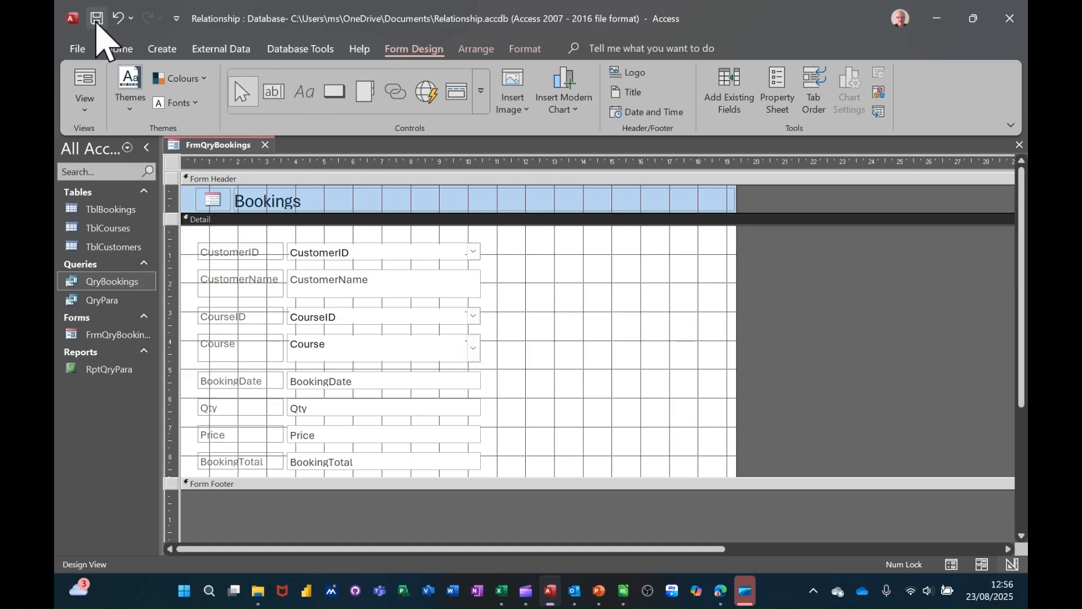
left_click(84, 85)
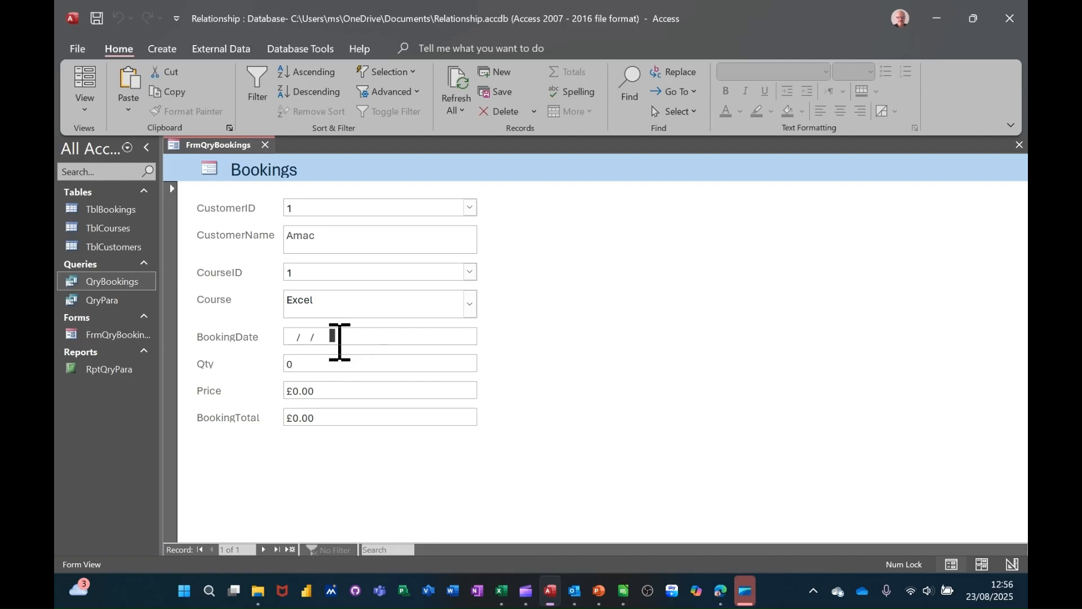
Complete the first booking record in the form with date 23/08/2025, quantity 2 and price £200
left_click(291, 338)
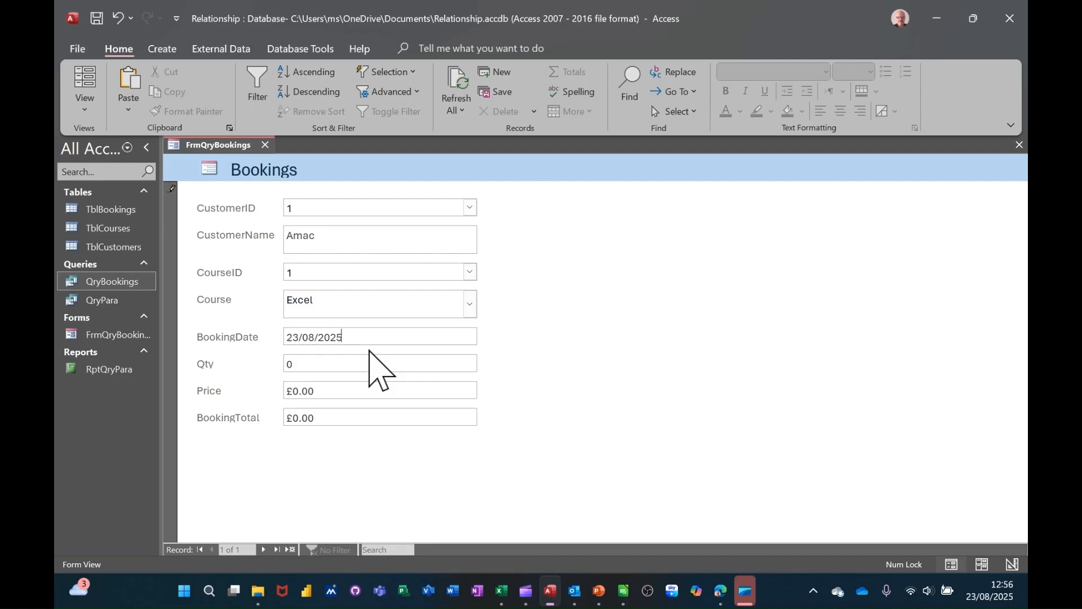
left_click(306, 366)
type("2")
left_click_drag(317, 394, 270, 389)
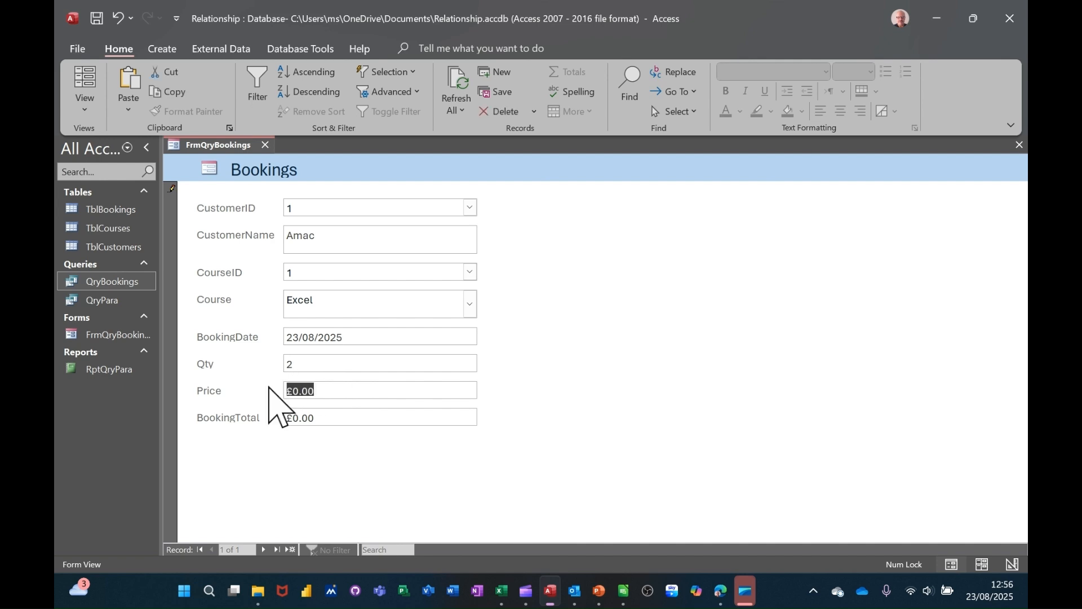
type("20")
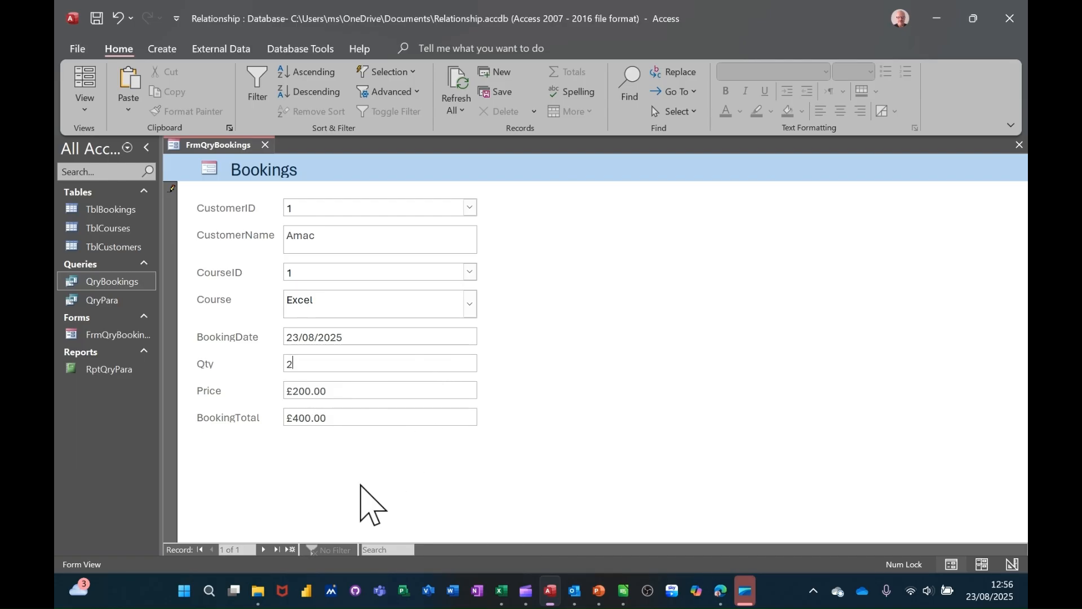
Start a new booking record for CustomerID 2 (BobIT) with CourseID 2 (Access)
left_click(290, 549)
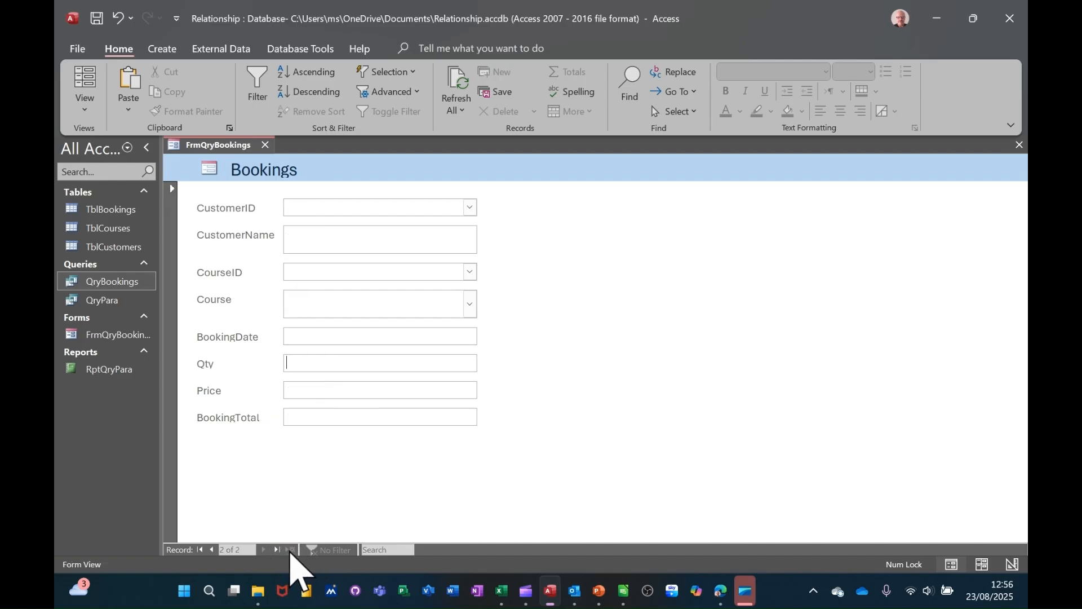
left_click(470, 208)
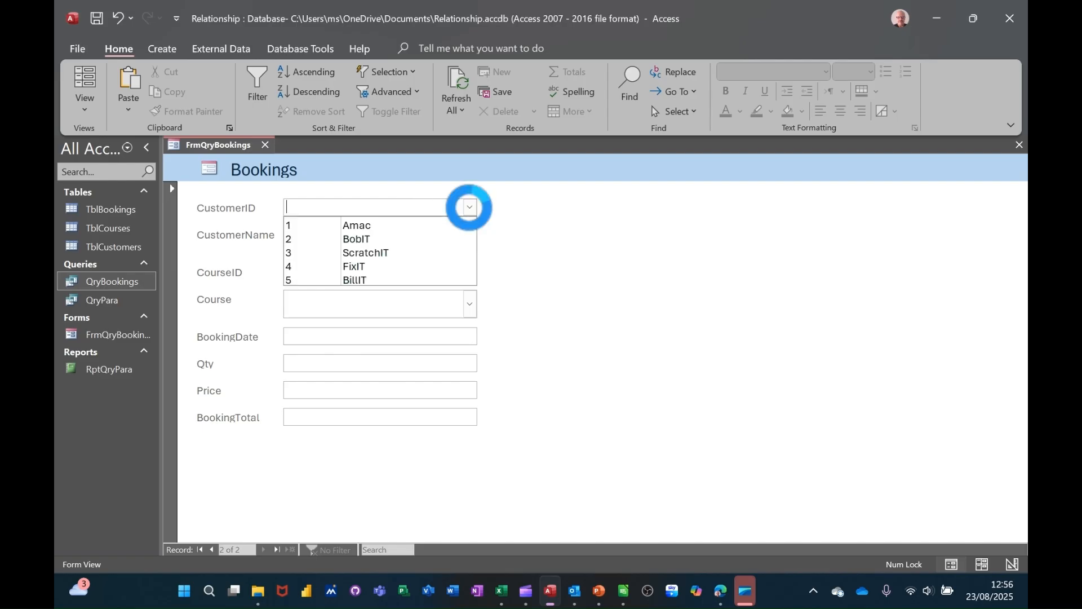
left_click(402, 239)
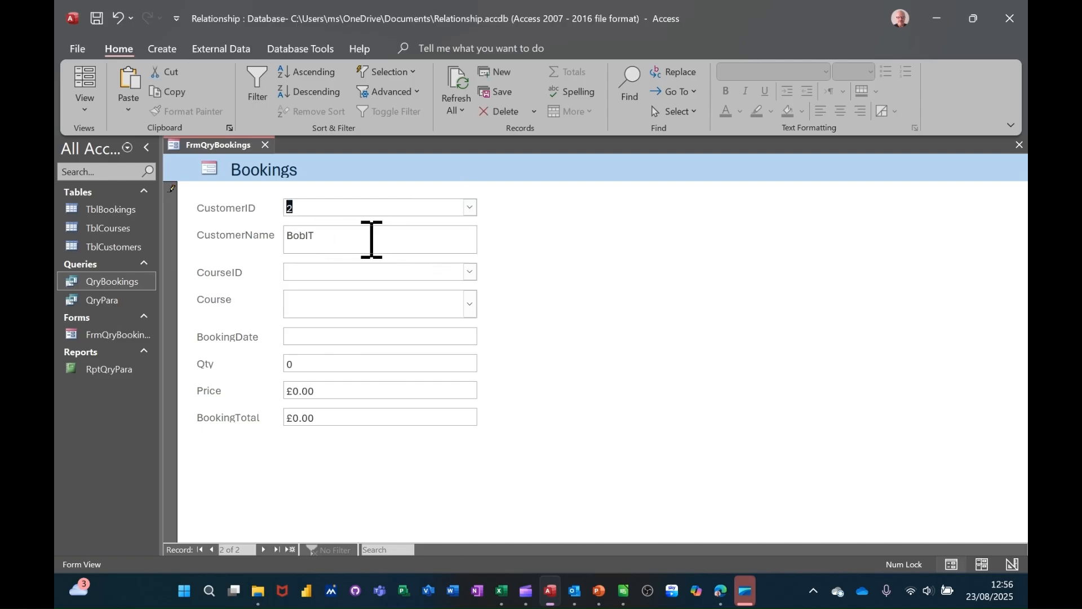
left_click(469, 272)
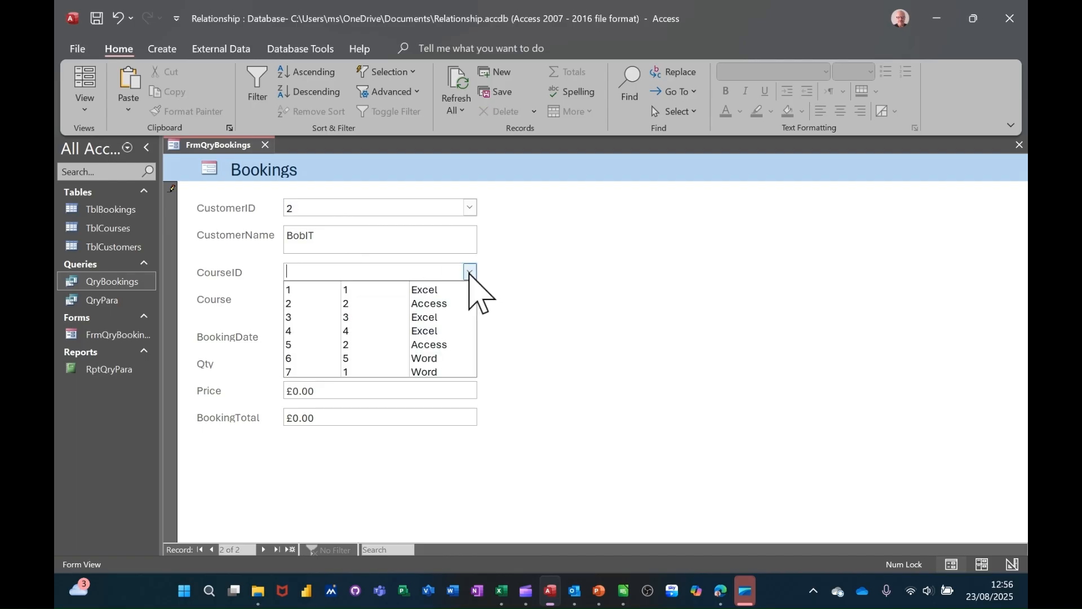
left_click(441, 307)
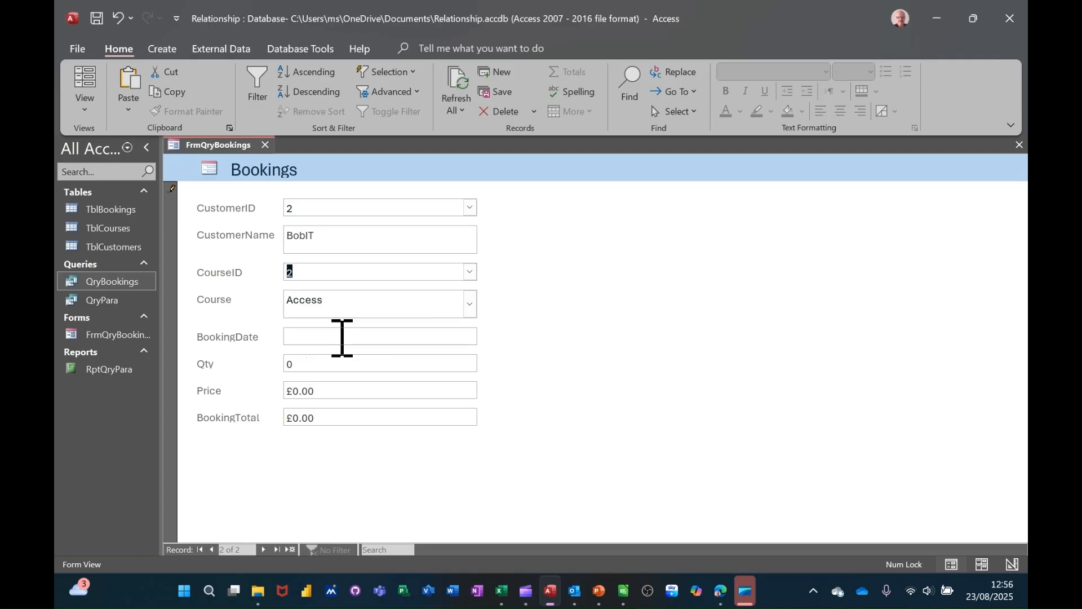
Enter booking date 23/08/2025, quantity 6 and price £200 for the BobIT booking, and close the form
left_click(290, 337)
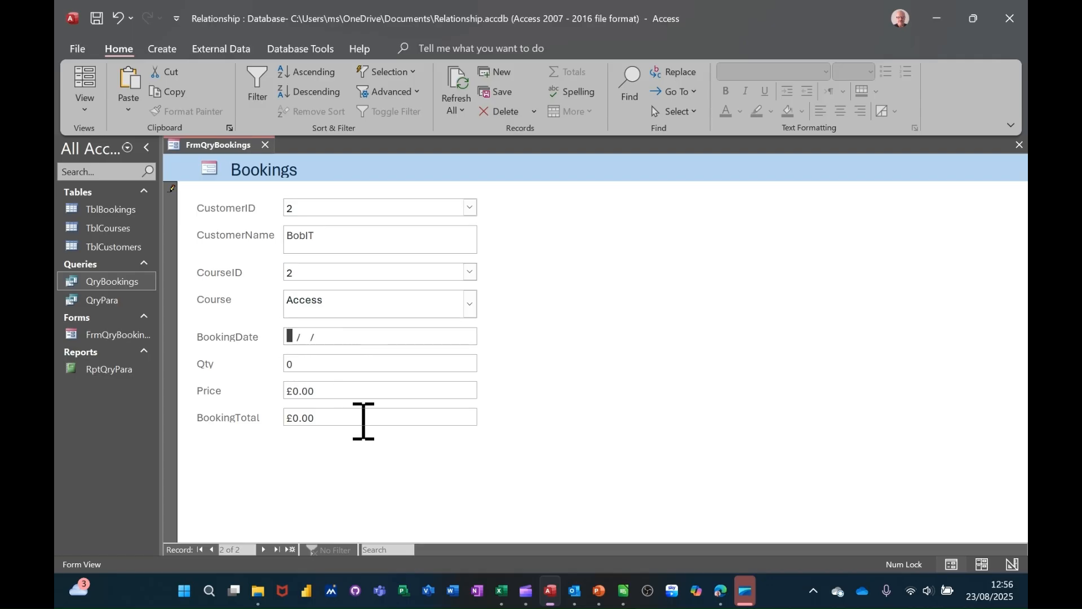
key("ctrl+semicolon")
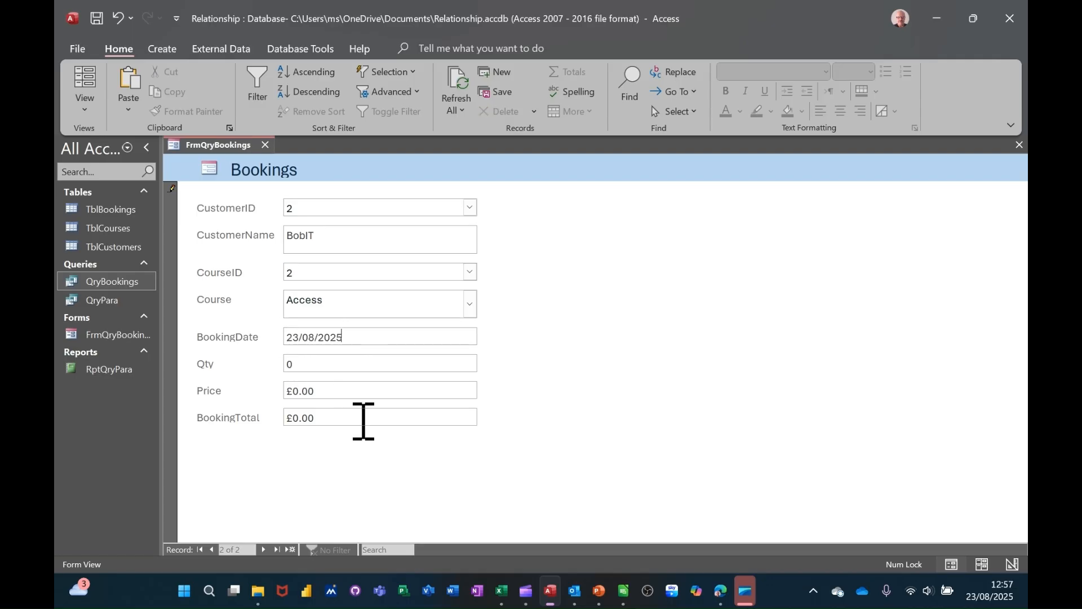
key("Tab")
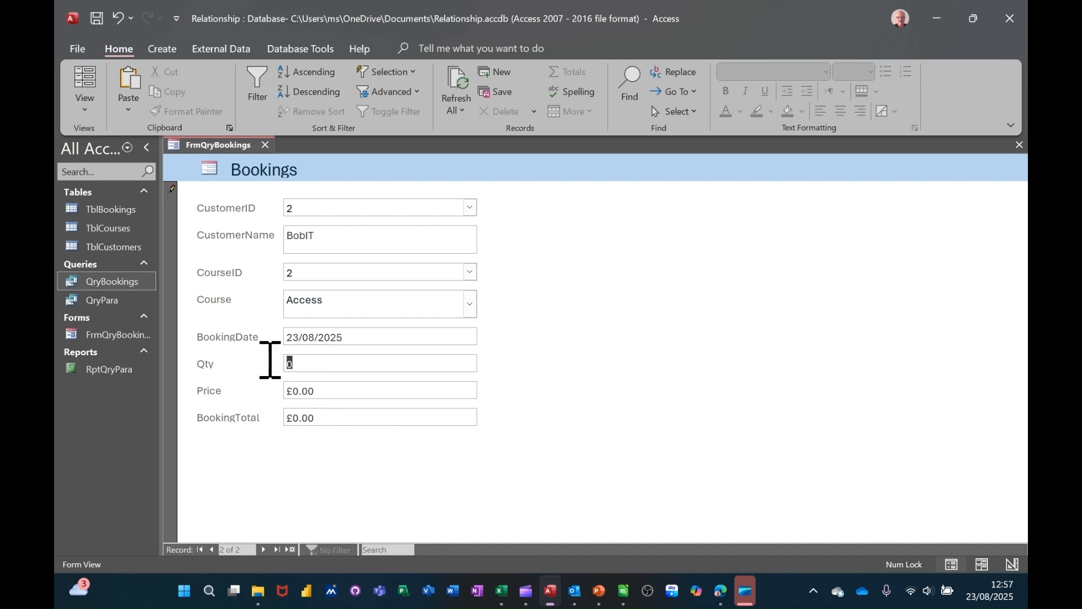
type("6")
key("Tab")
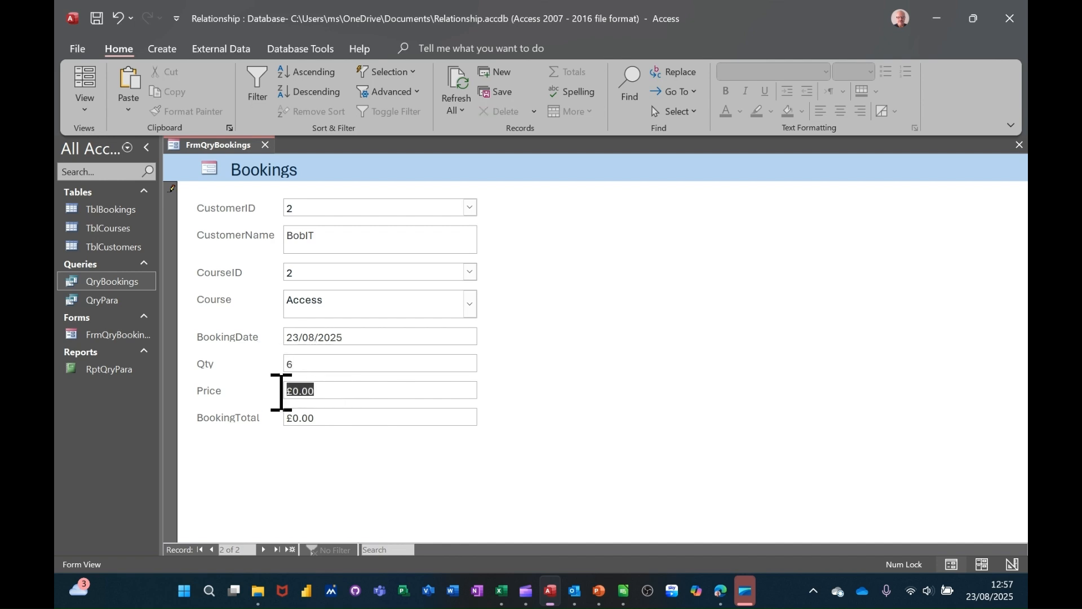
type("20")
left_click(264, 144)
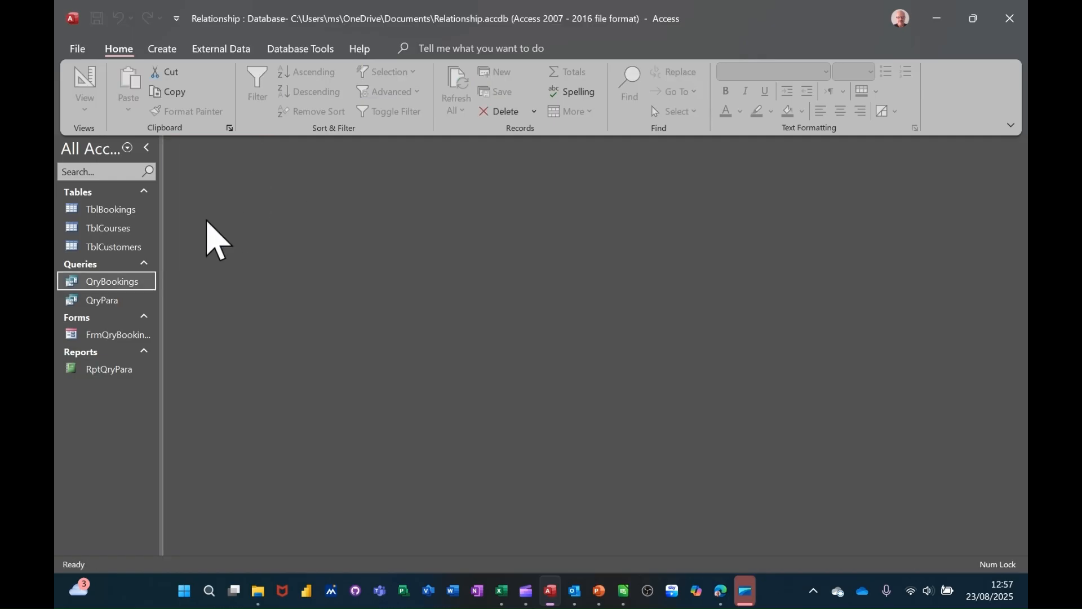
Review the stored records in TblBookings, close the table, and open the FrmQryBookings form
double_click(109, 211)
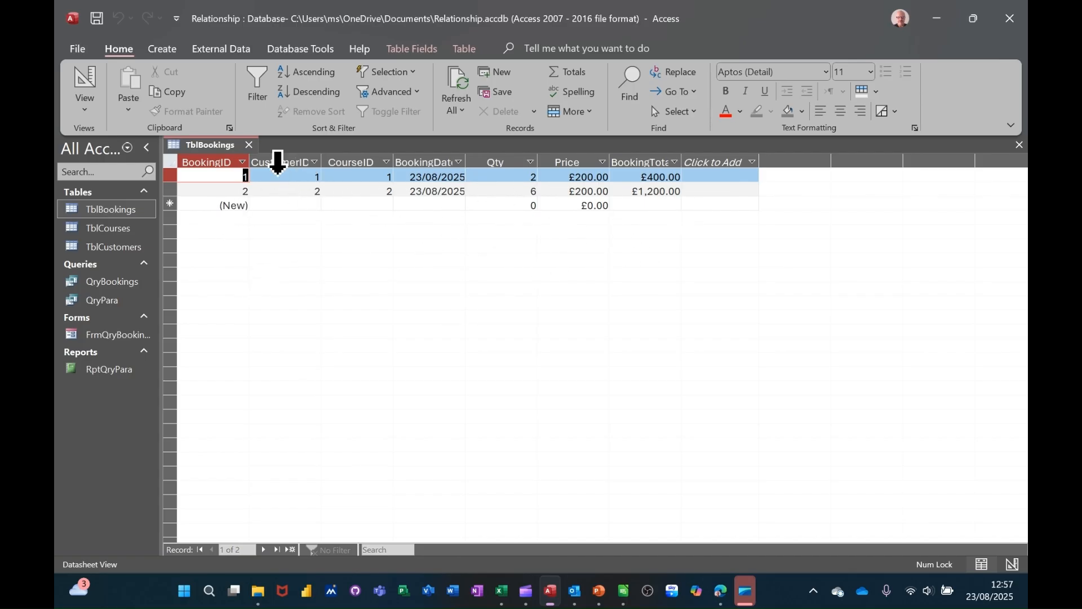
left_click(250, 146)
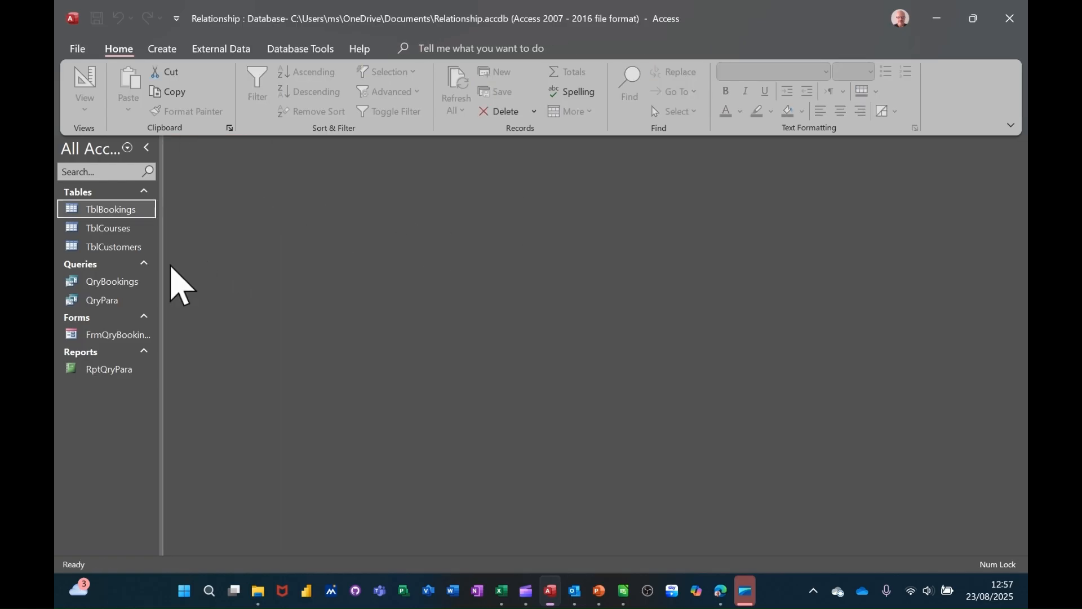
double_click(115, 338)
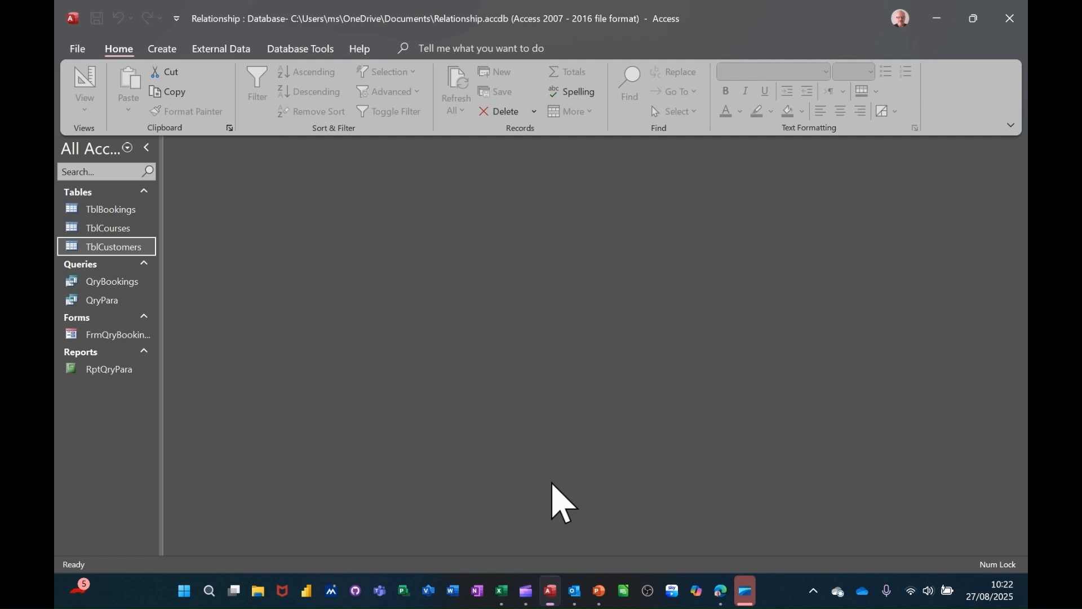
Examine the relationships between TblCustomers, TblBookings and TblCourses, and close the relationships diagram
left_click(282, 51)
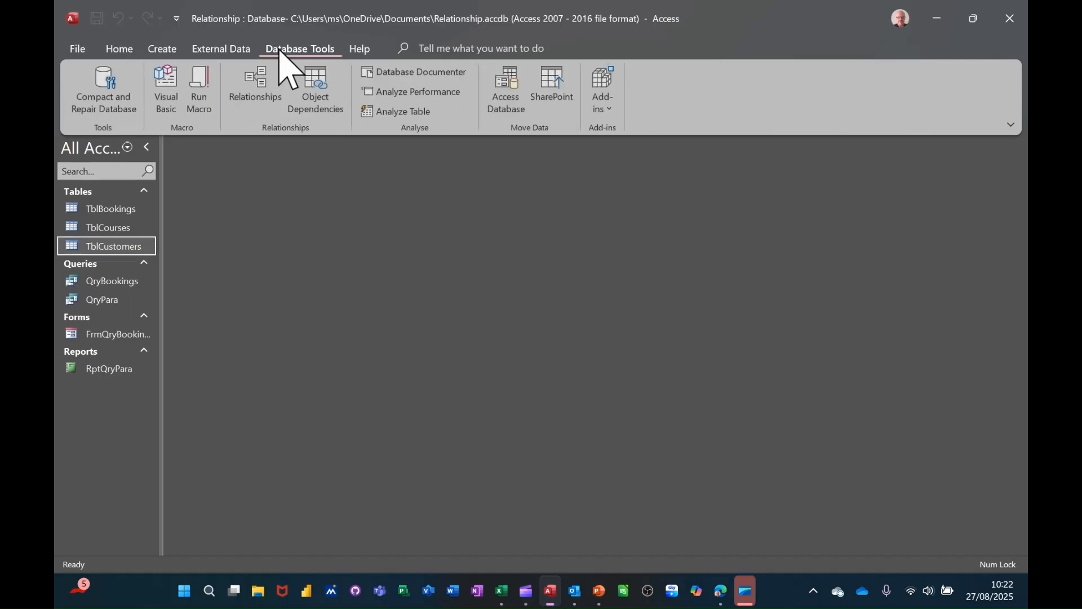
left_click(261, 100)
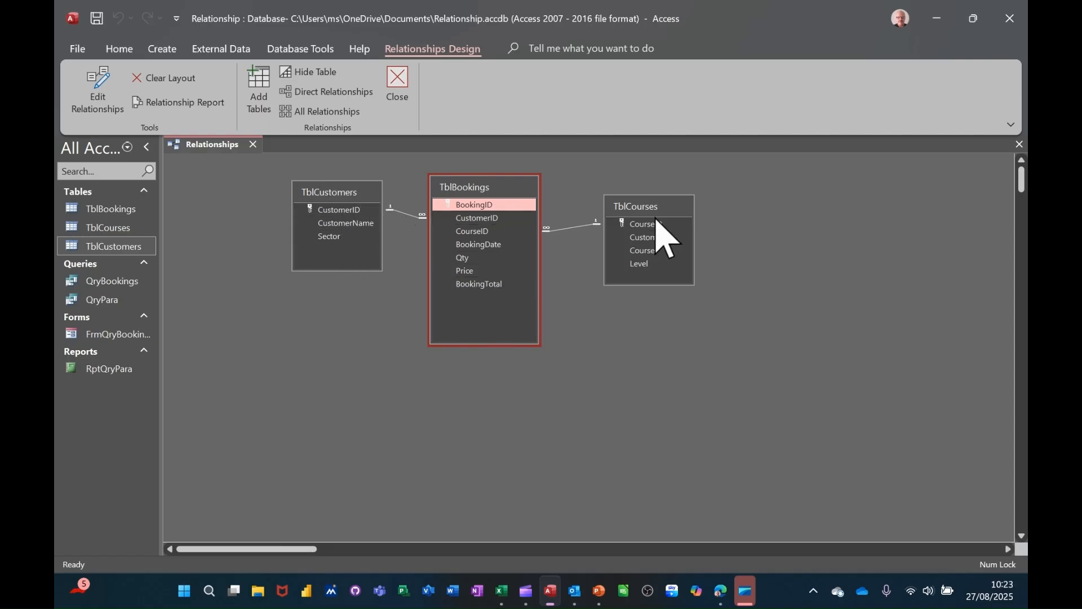
left_click(401, 93)
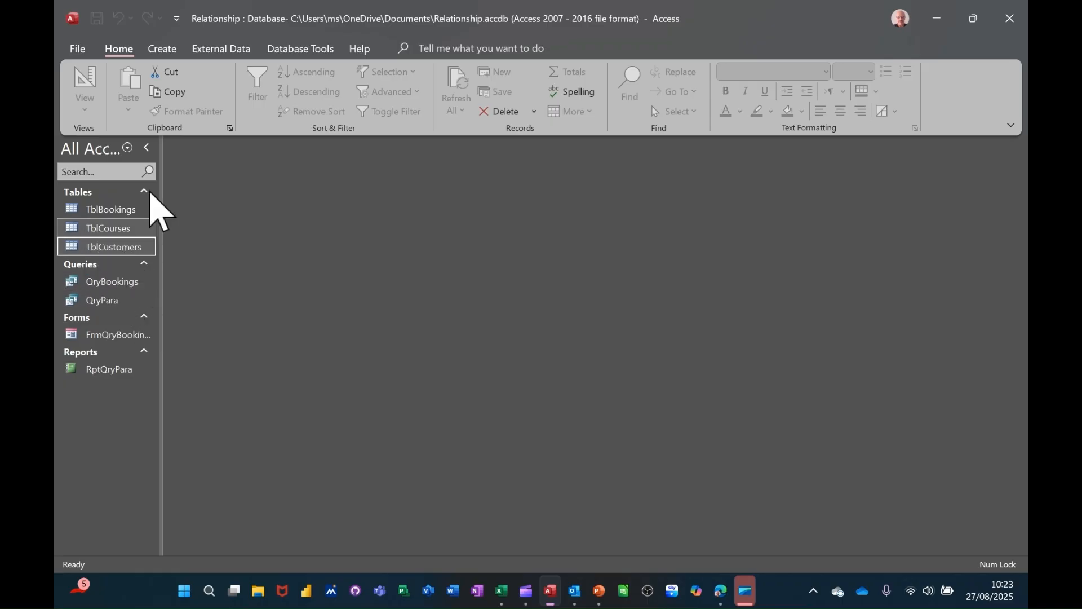
Generate a form with a bookings subform from TblCustomers and switch it to Form view
left_click(163, 49)
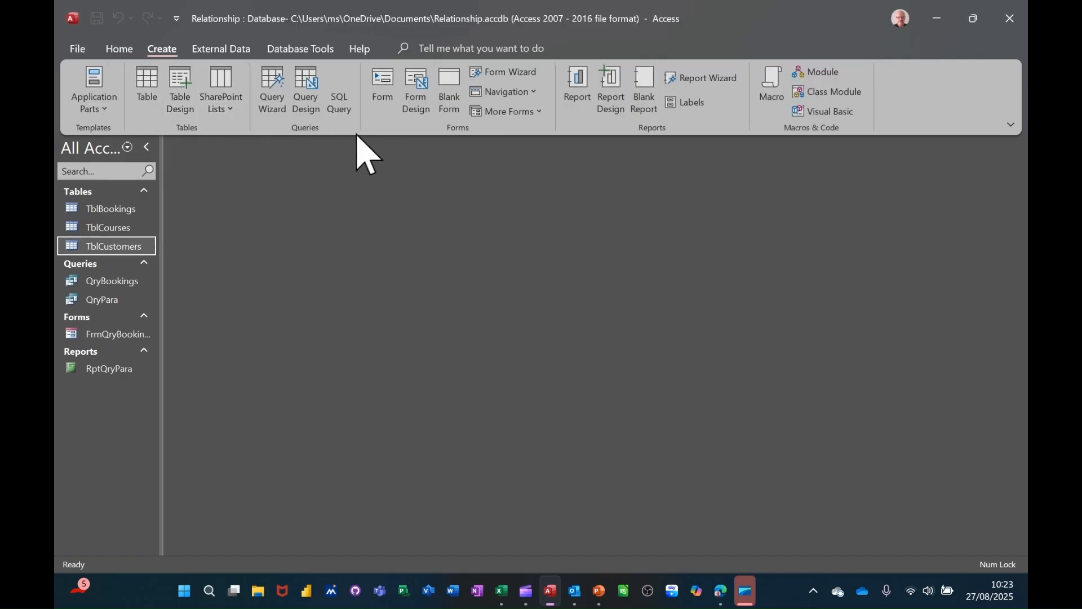
left_click(387, 92)
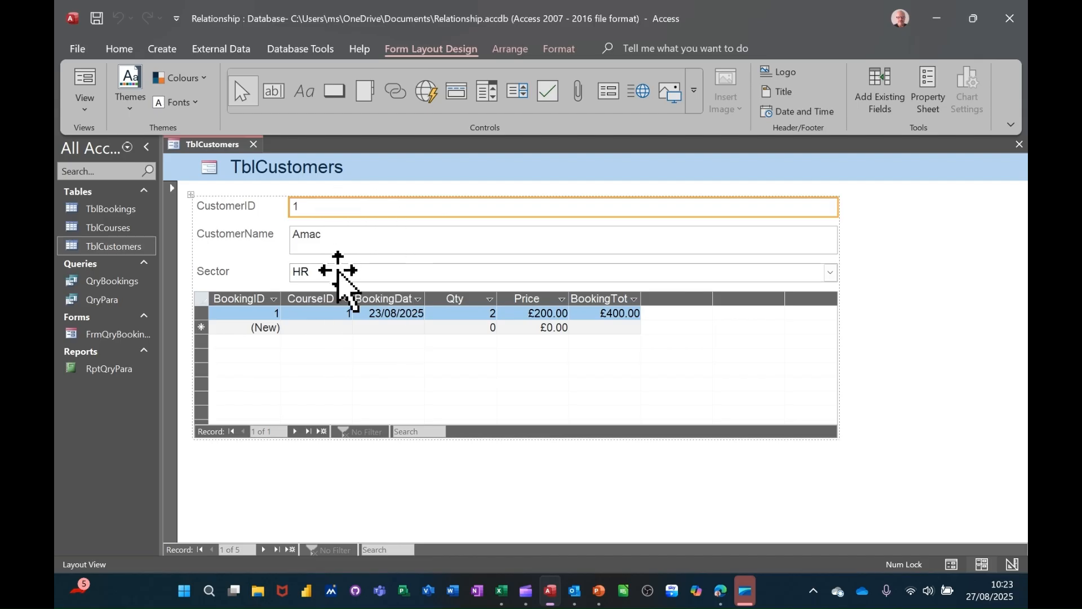
left_click(84, 79)
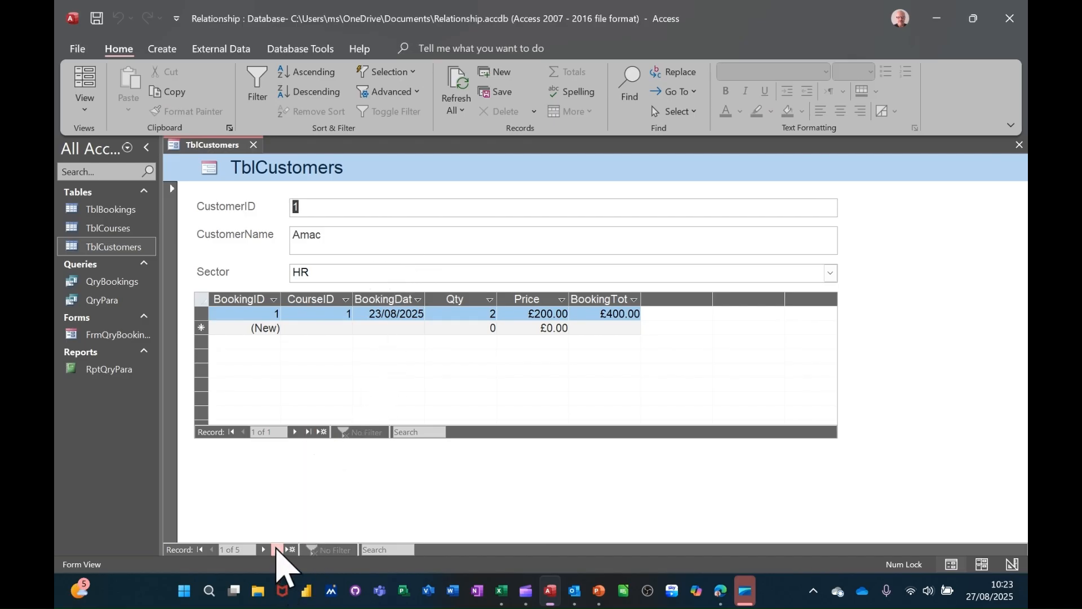
Browse from the last customer record back to the first, checking each customer's bookings in the subform
left_click(277, 549)
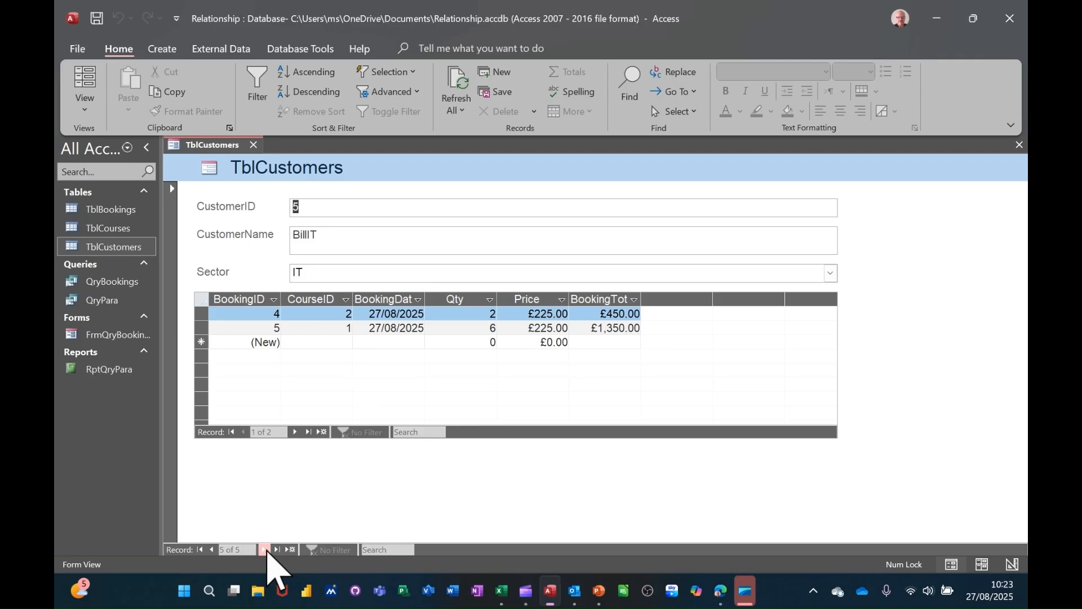
left_click(265, 550)
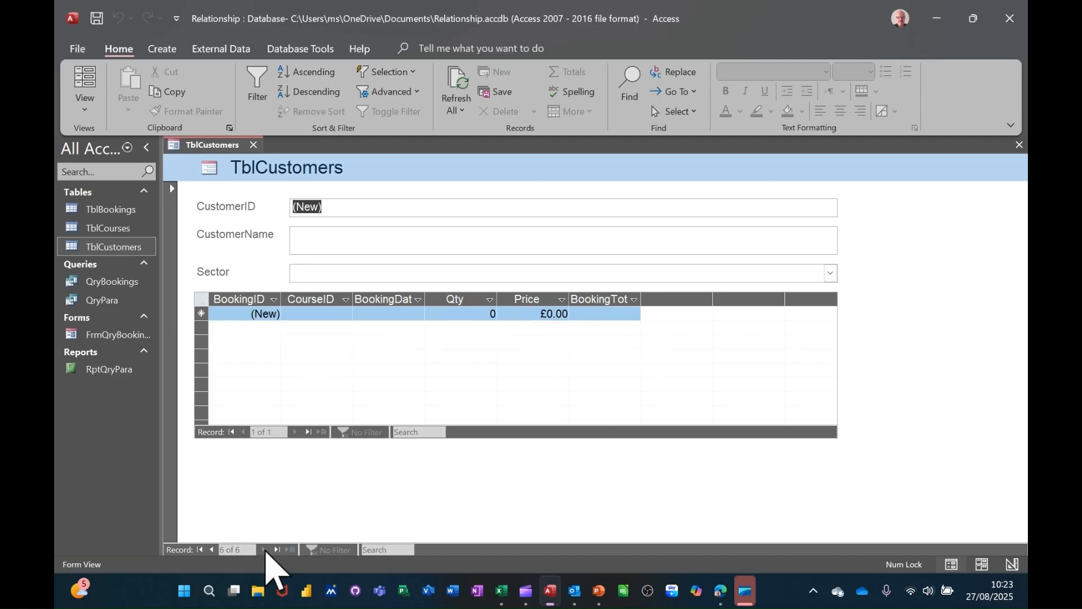
left_click(212, 549)
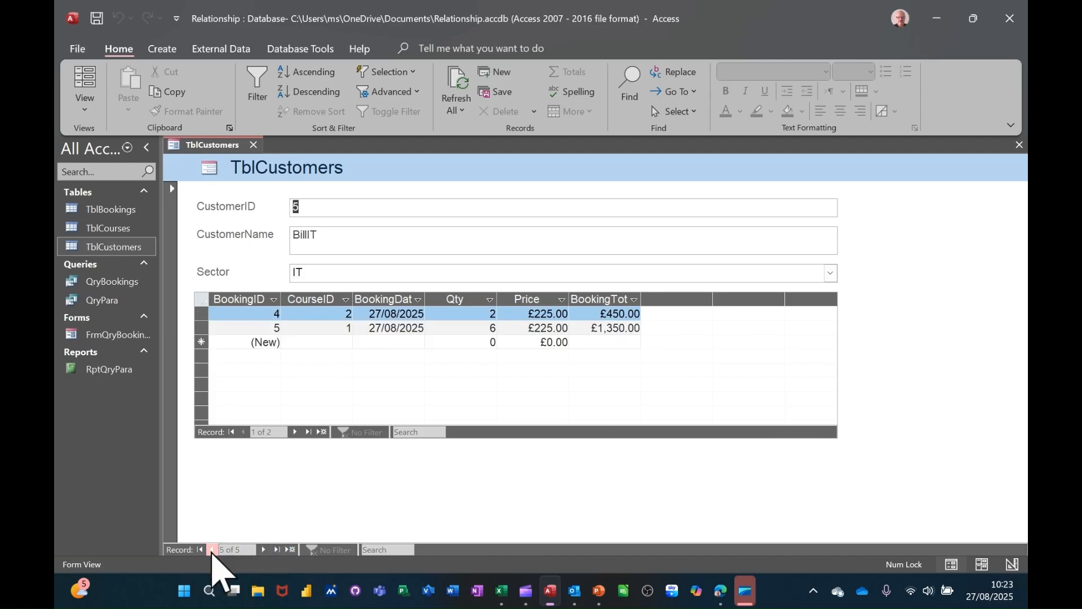
left_click(212, 550)
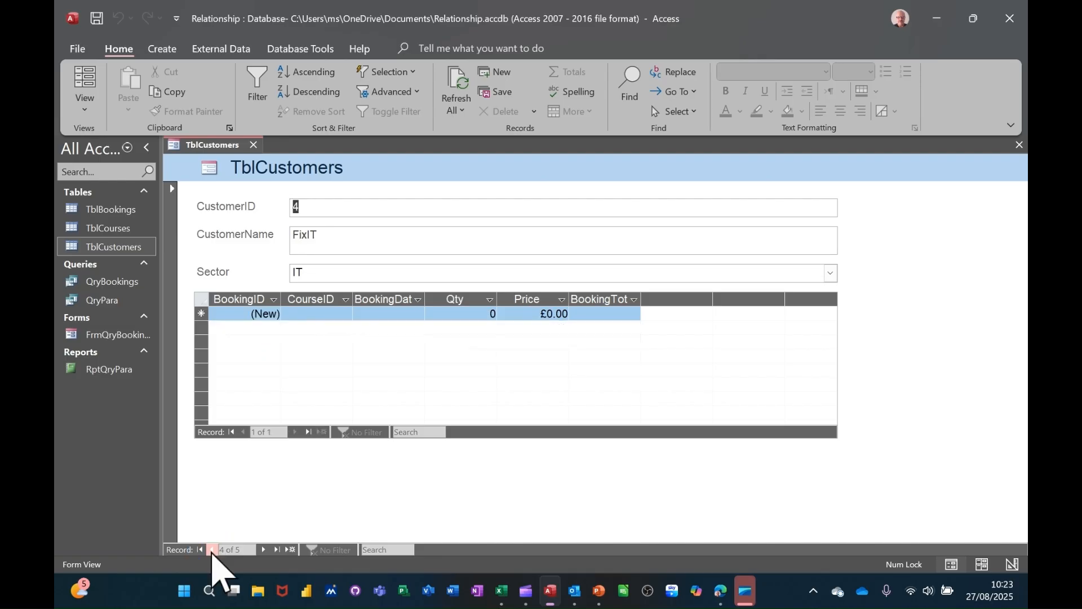
left_click(212, 549)
left_click(212, 550)
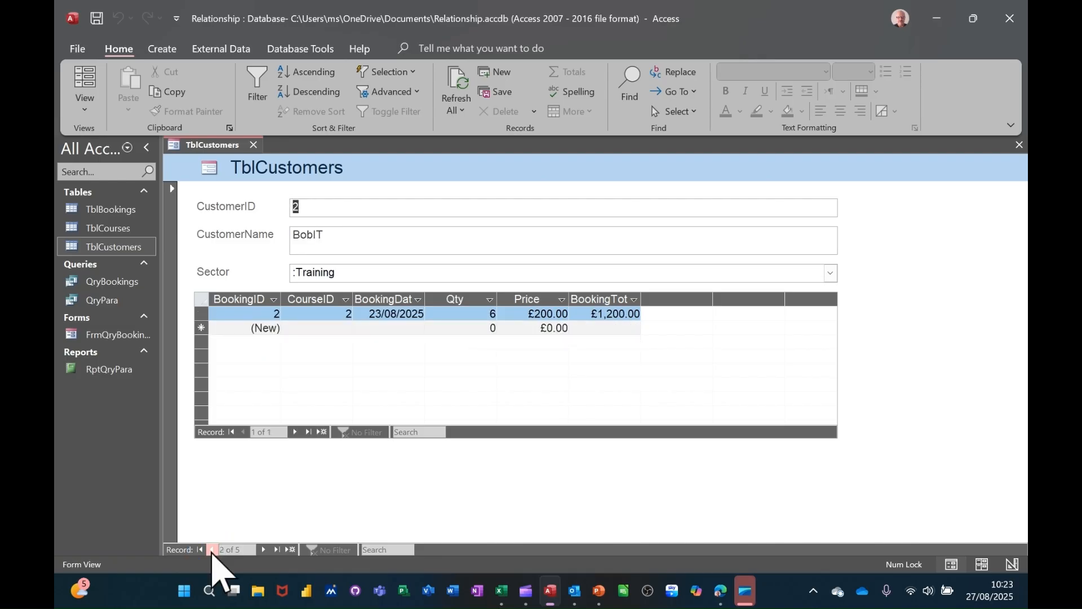
left_click(212, 550)
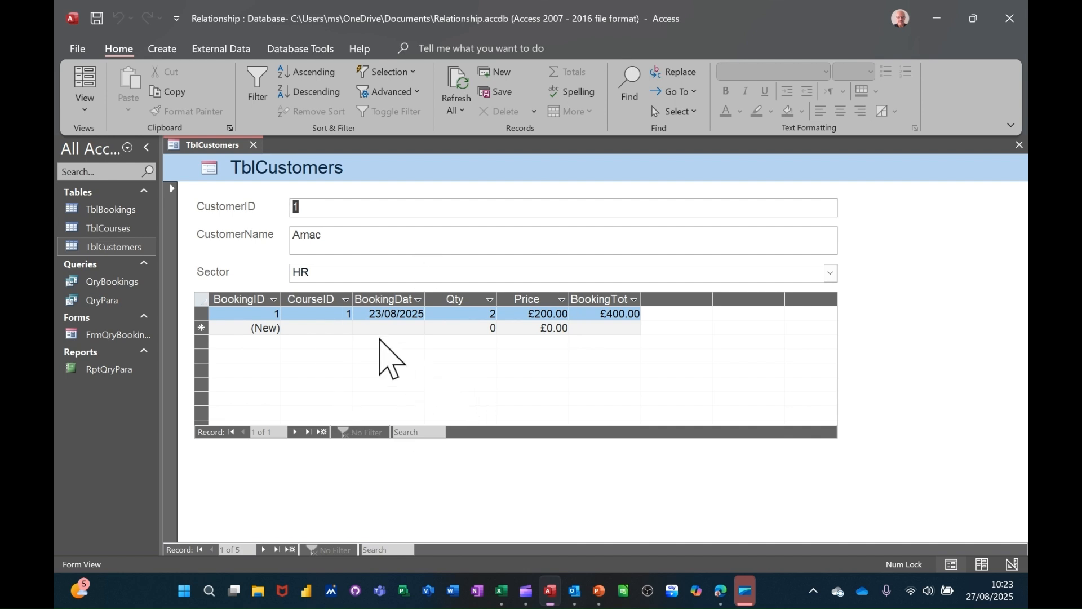
Add a booking for customer Amac in the subform with CourseID 1, date 27/08/2025, quantity 3 and price £200
left_click(319, 329)
left_click(346, 328)
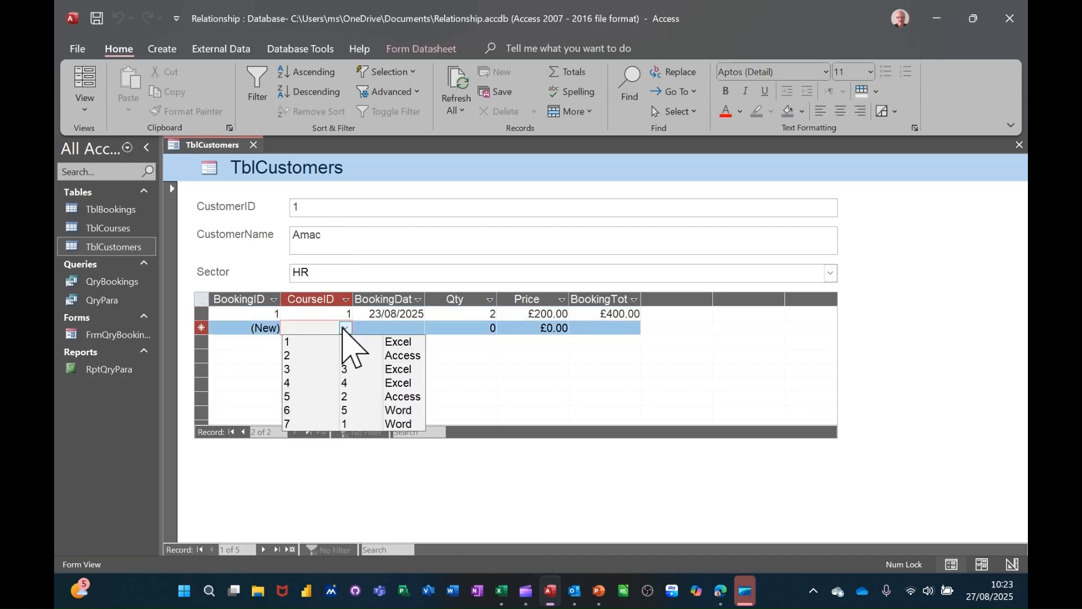
left_click(317, 343)
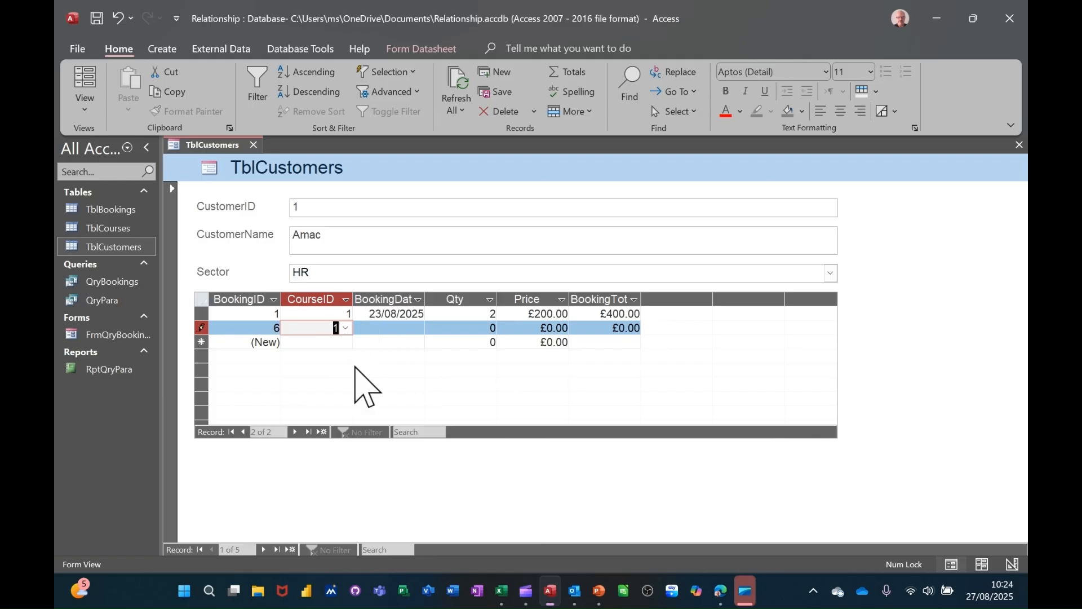
key("Tab")
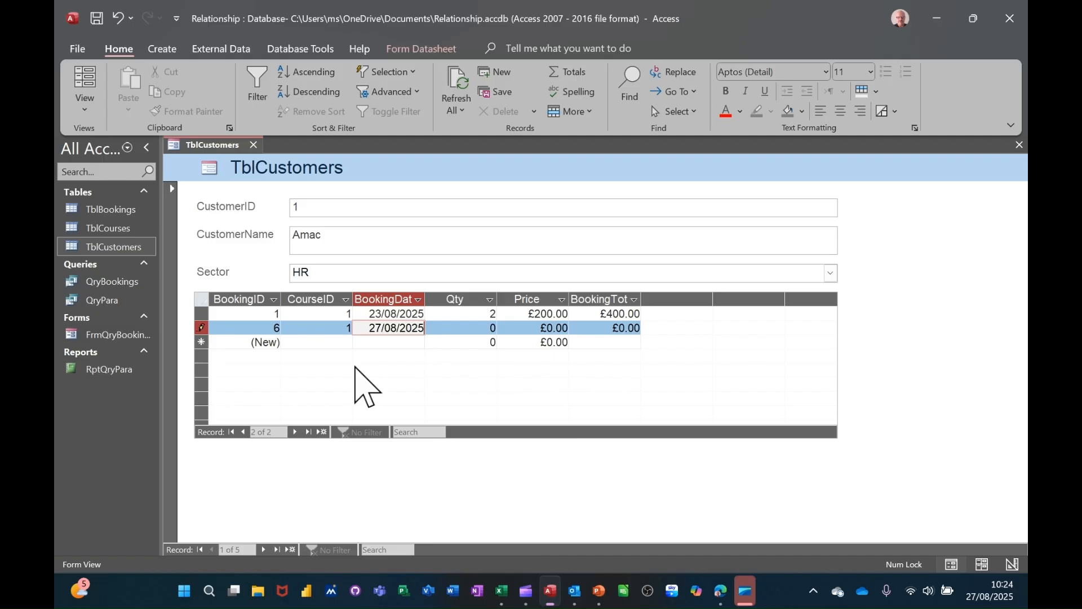
key("Tab")
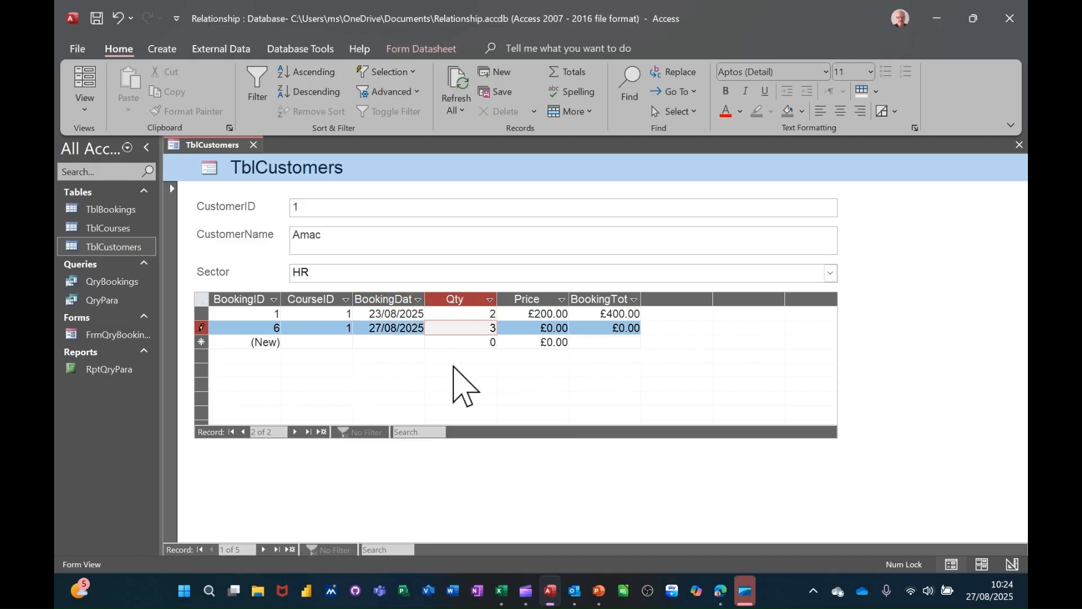
type("3")
key("Tab")
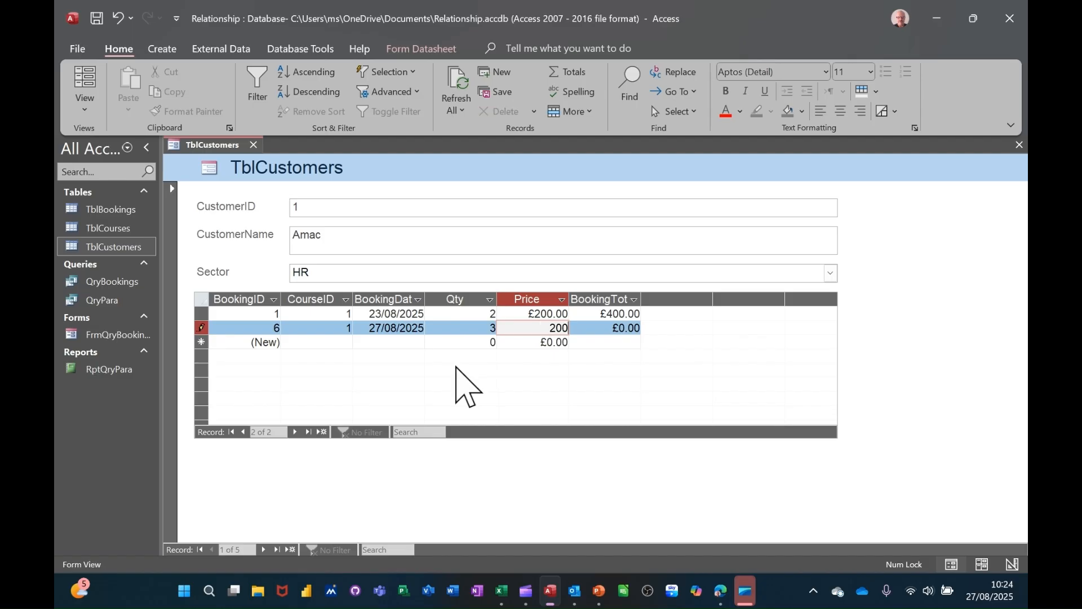
type("200")
key("Tab")
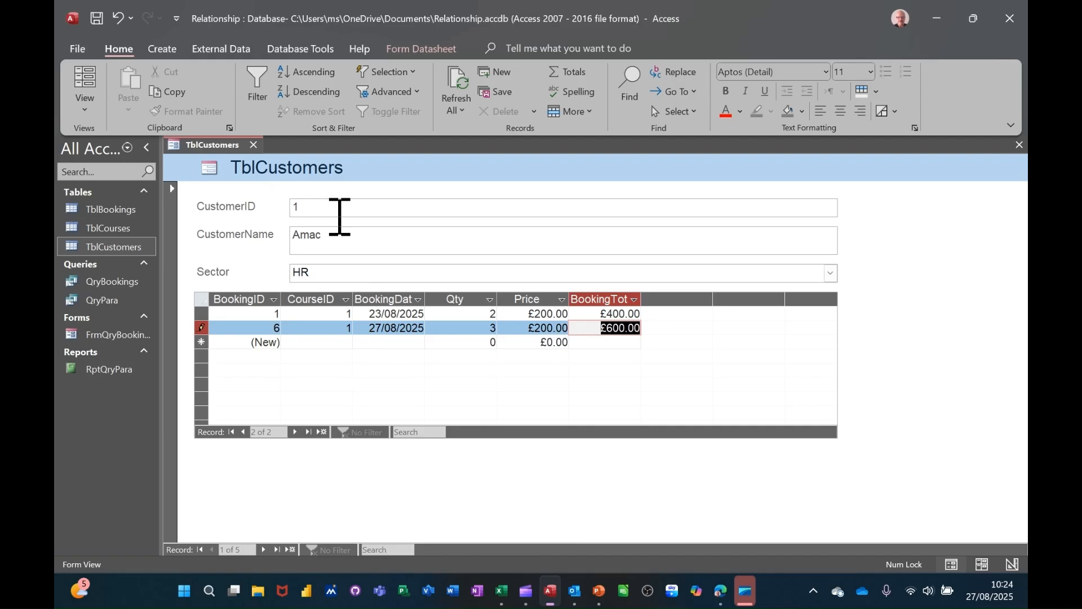
Close the customer form with its bookings subform and save it as FrmTblCustomers
left_click(253, 145)
left_click(519, 327)
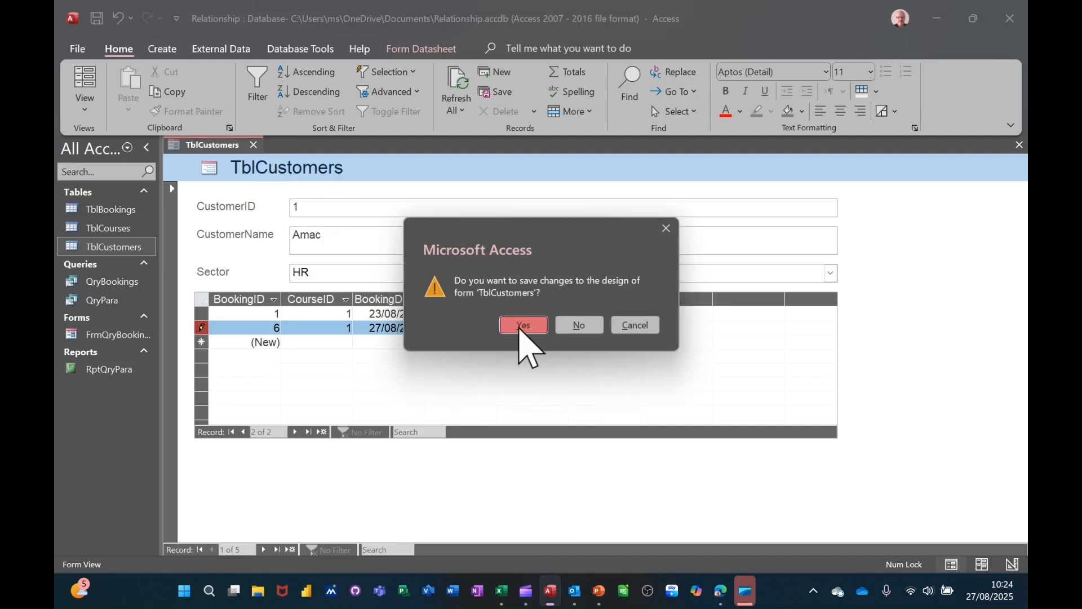
left_click(452, 205)
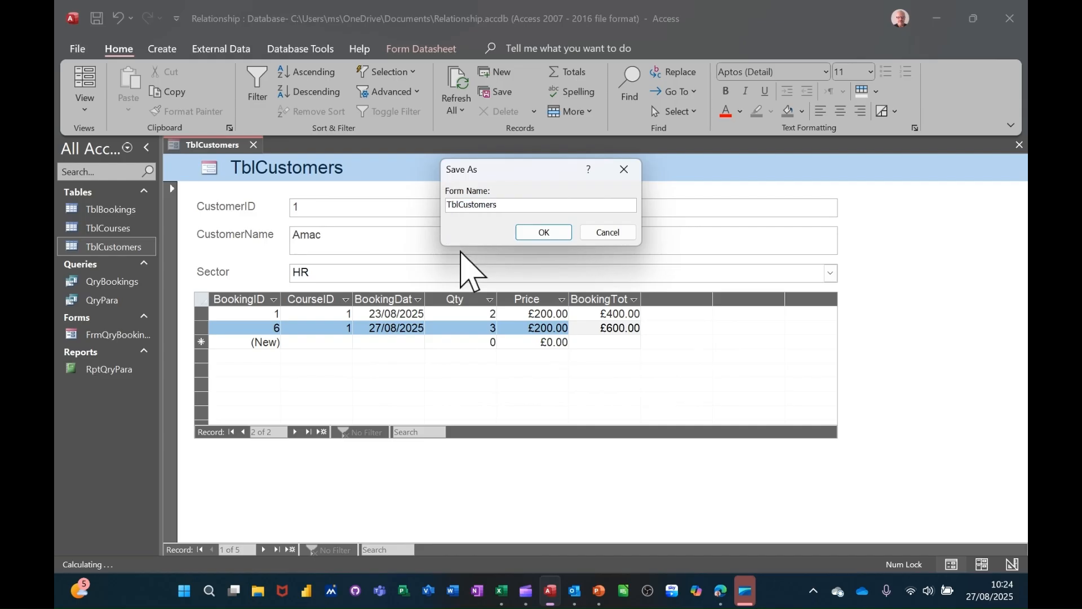
type("Frm")
left_click(542, 234)
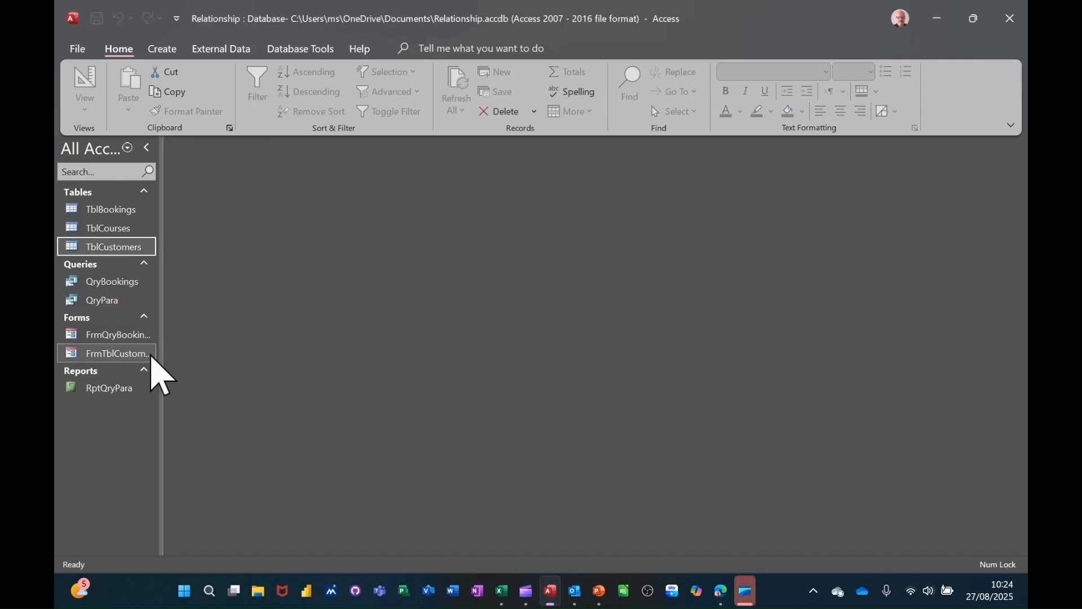
Open FrmTblCustomers and narrow its fields and bookings subform together in Layout view to just past the BookingTotal column, then return to Form view
double_click(102, 359)
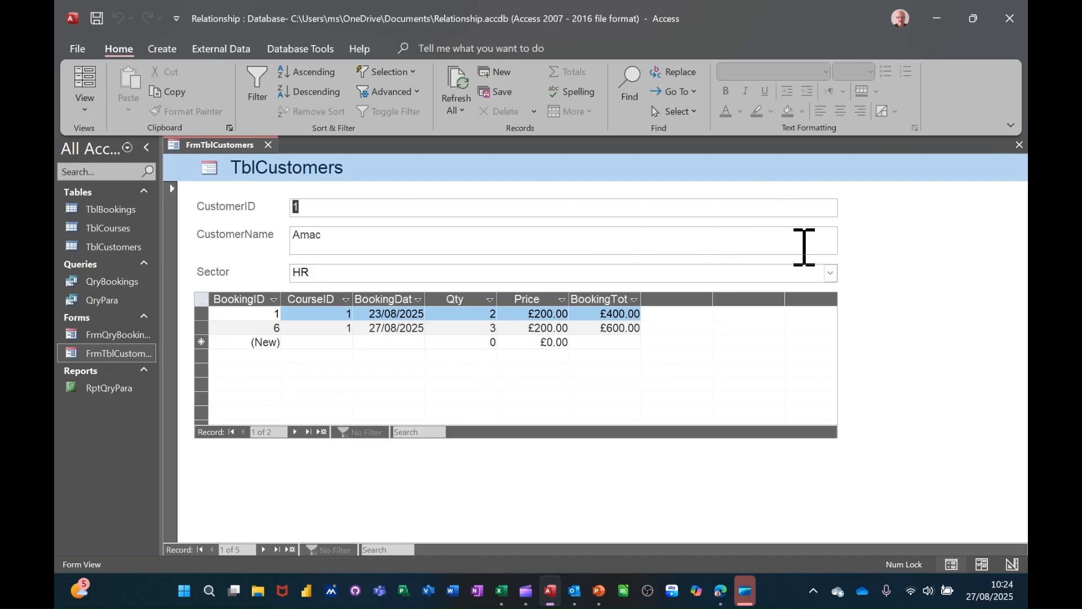
left_click(85, 108)
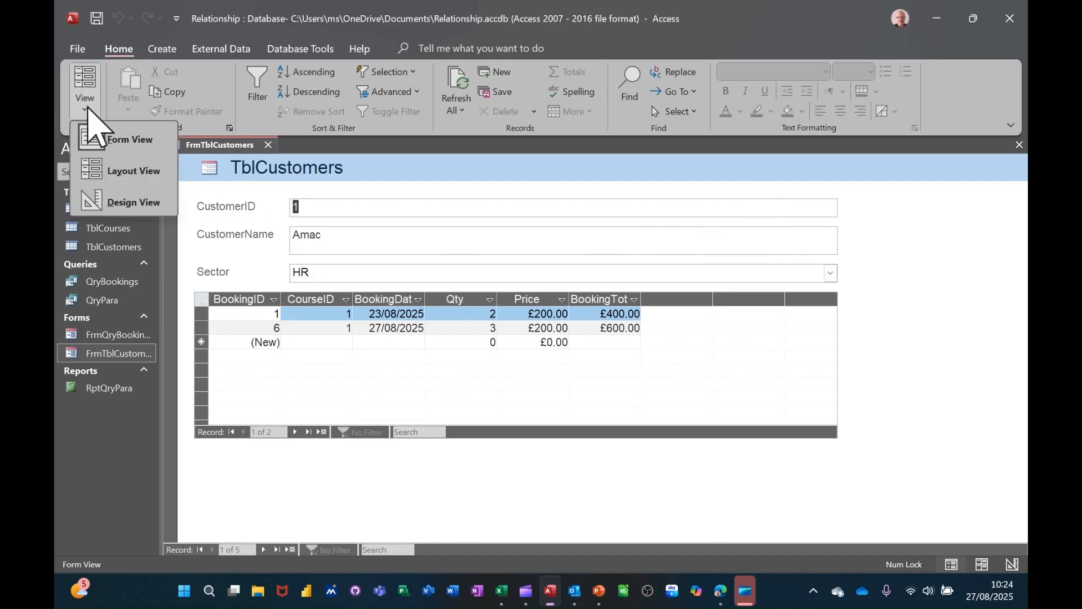
left_click(93, 175)
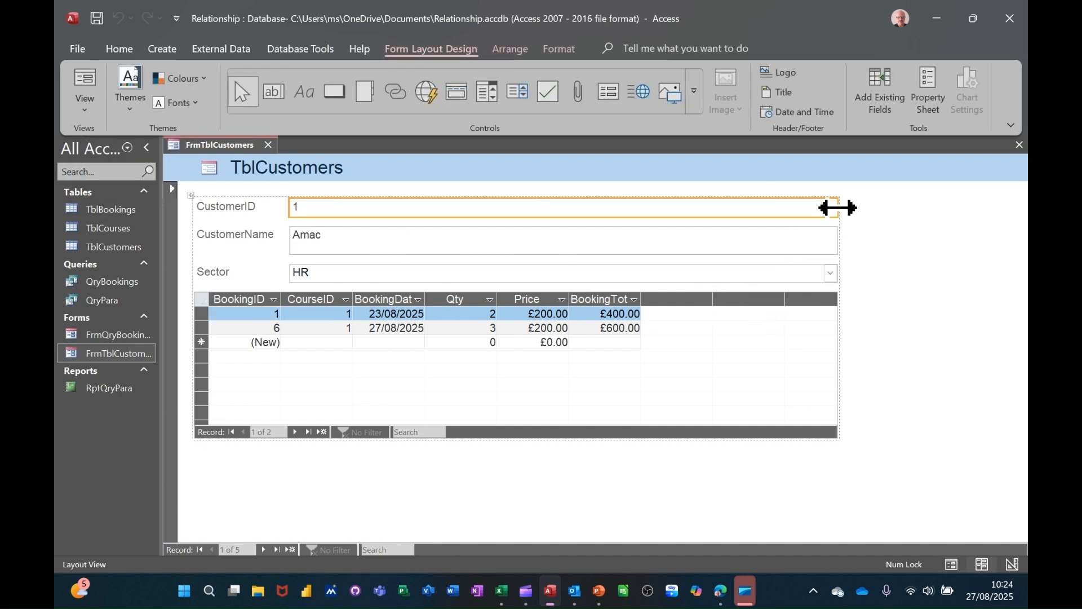
left_click_drag(838, 208, 658, 217)
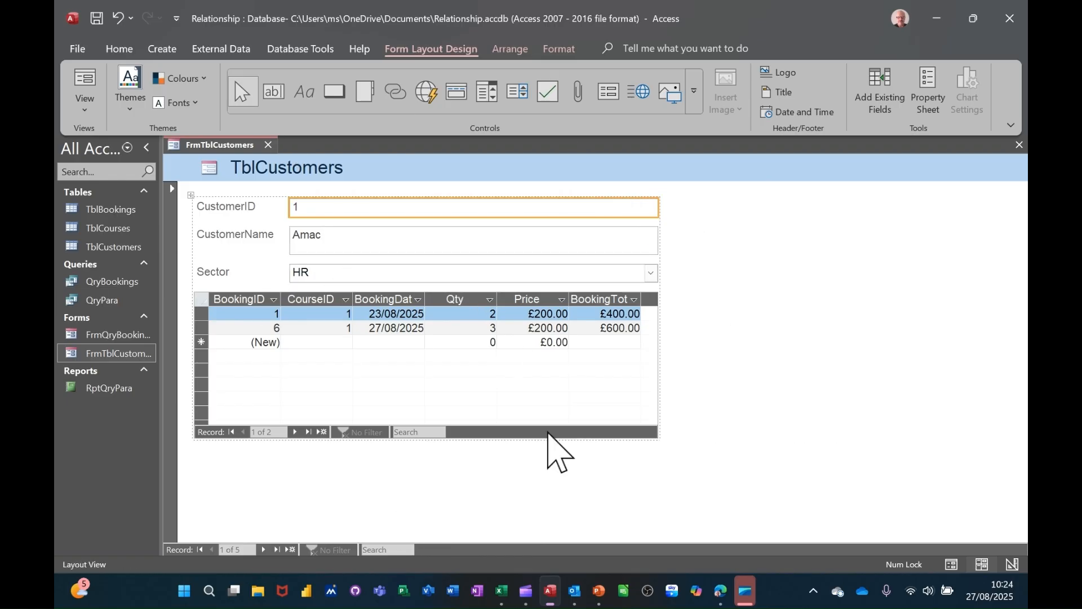
left_click(84, 85)
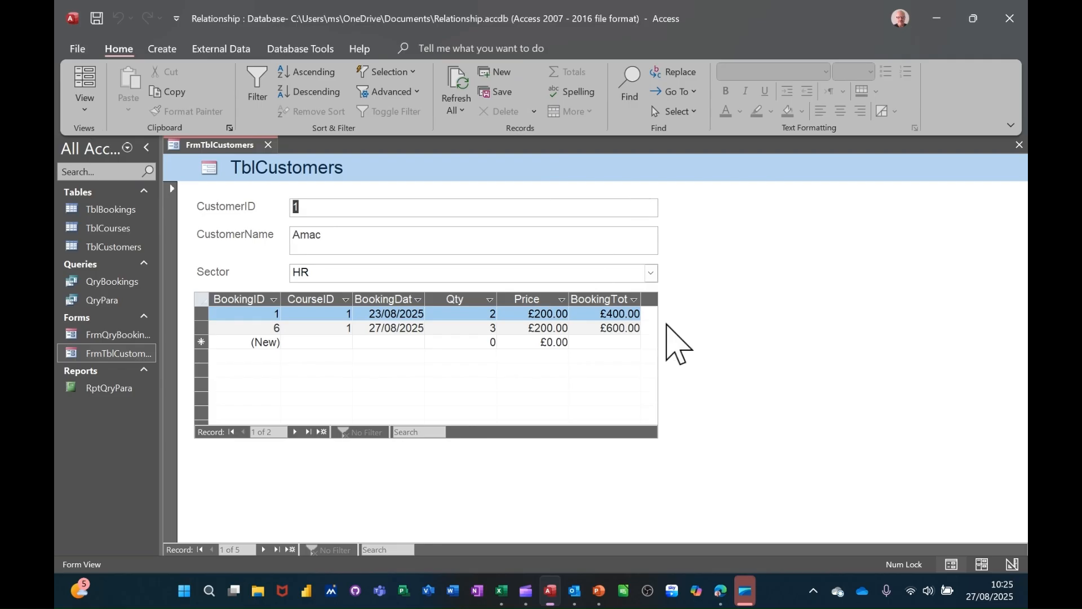
Remove the control layout from all fields and the bookings subform of FrmTblCustomers in Design view
left_click(84, 110)
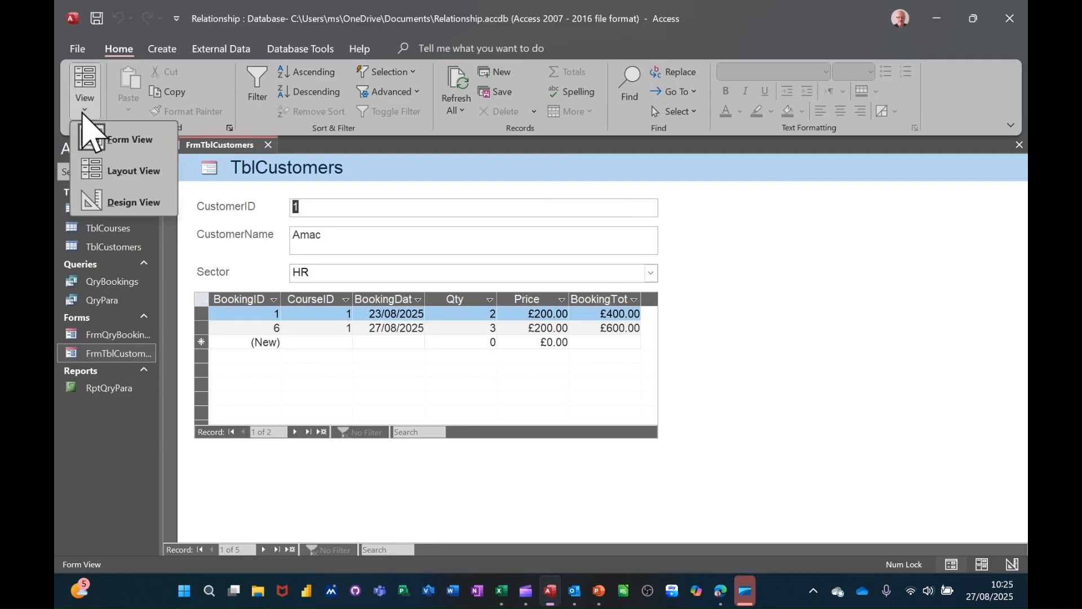
left_click(130, 202)
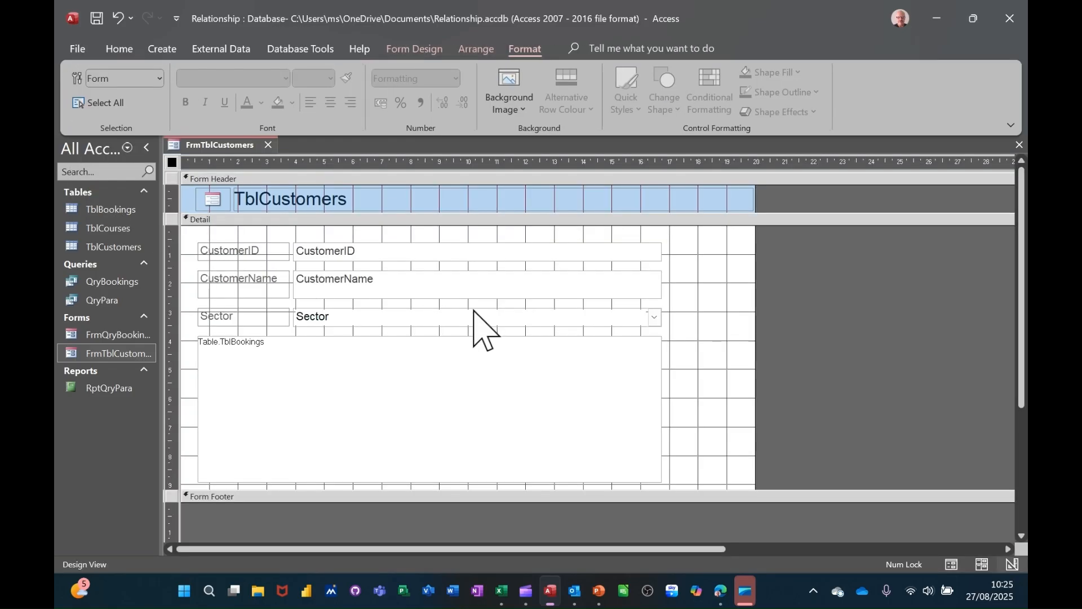
left_click(630, 254)
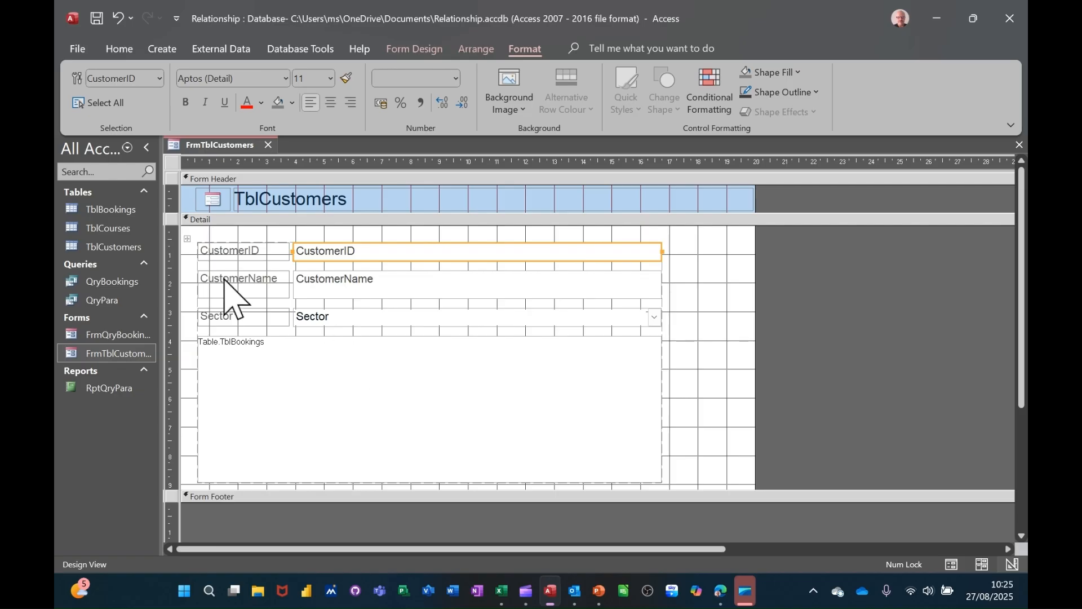
left_click(187, 239)
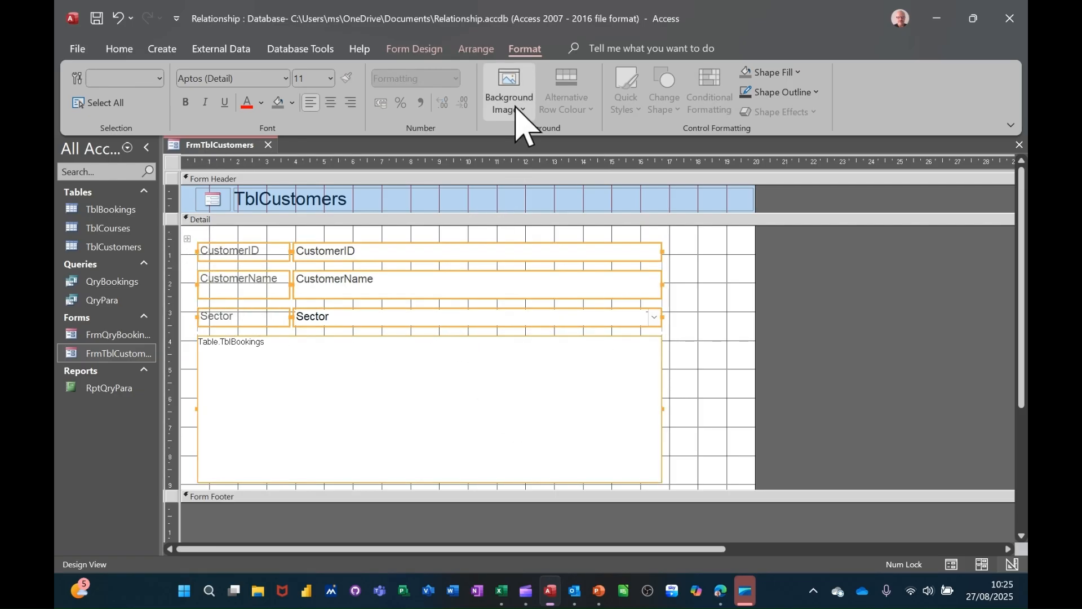
left_click(480, 51)
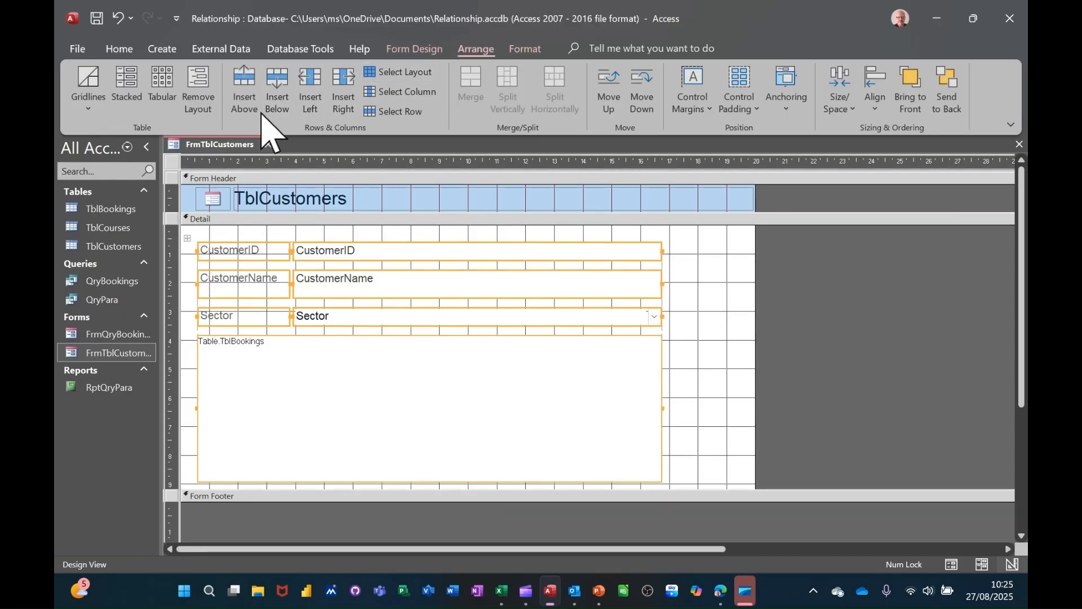
left_click(193, 83)
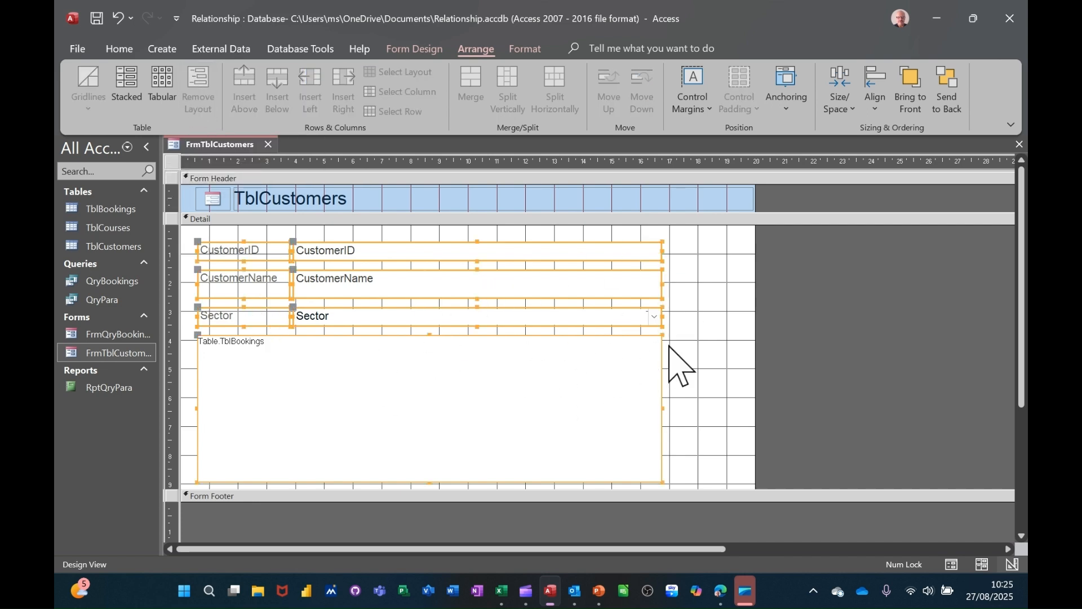
left_click(703, 299)
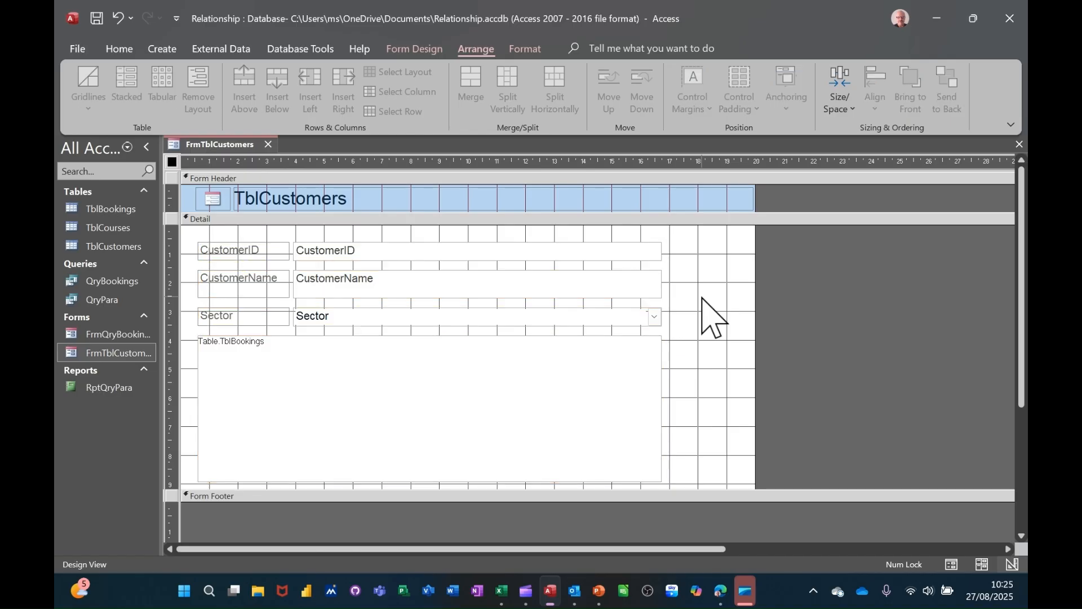
Narrow the CustomerID box to about 3 cm and the CustomerName and Sector boxes to about 5 cm each
left_click(633, 252)
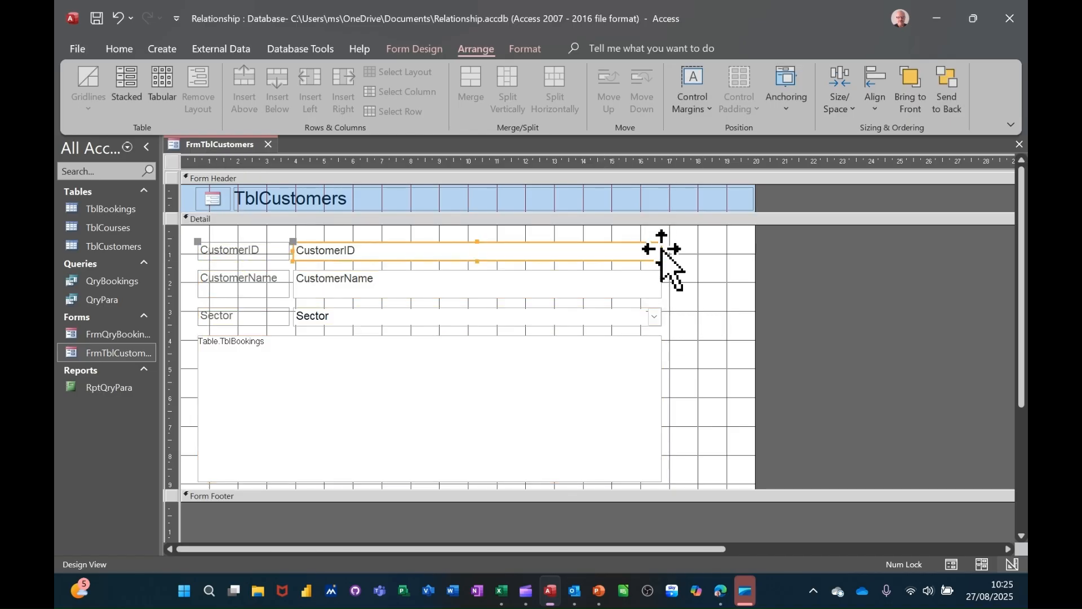
left_click_drag(658, 250, 381, 256)
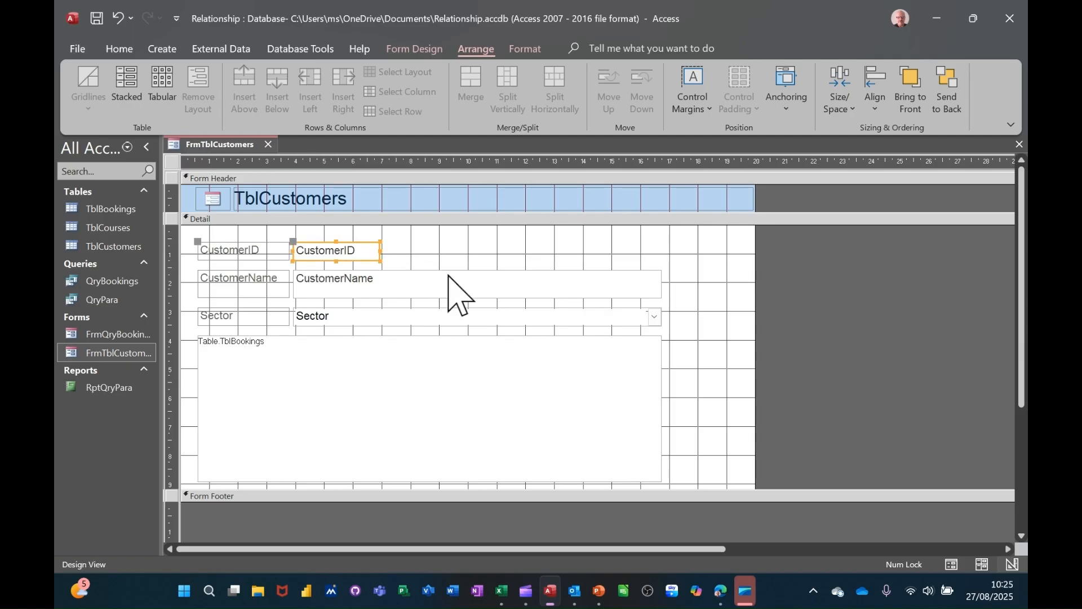
left_click(647, 288)
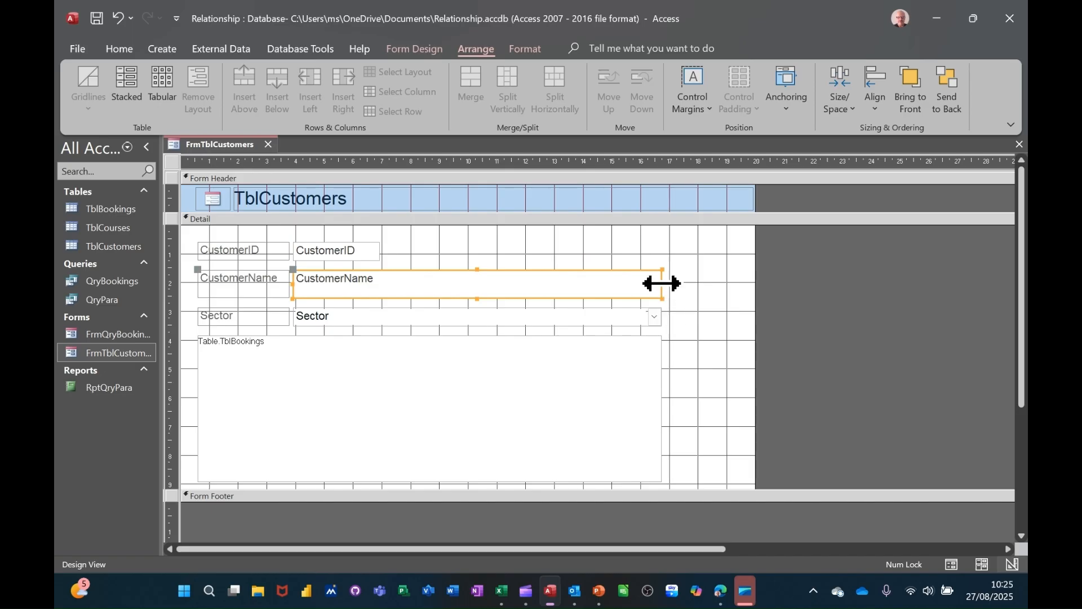
left_click_drag(660, 282, 443, 280)
left_click(633, 321)
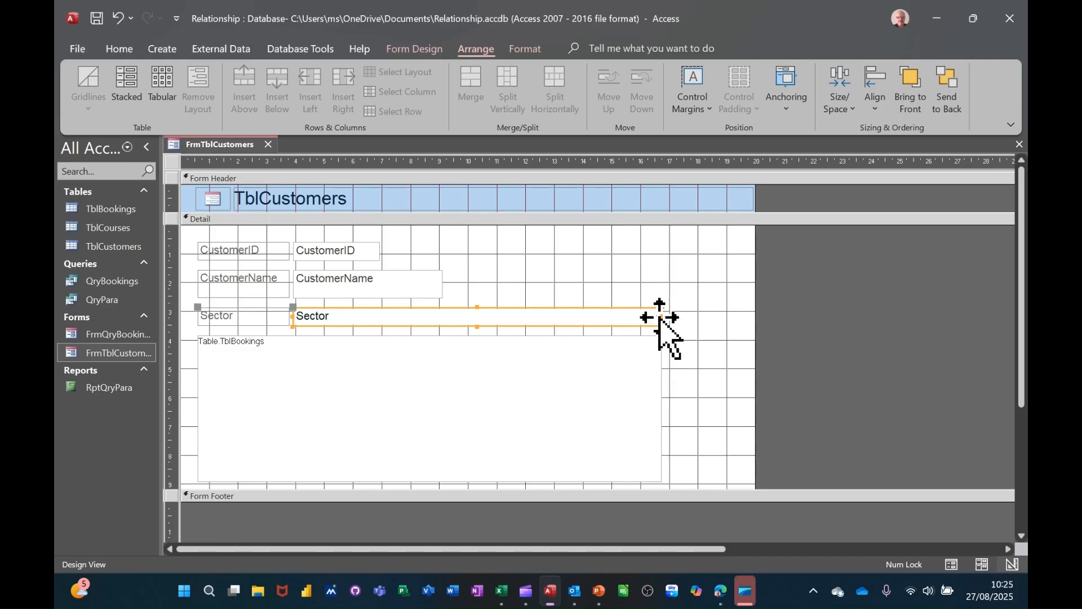
left_click_drag(661, 316, 440, 316)
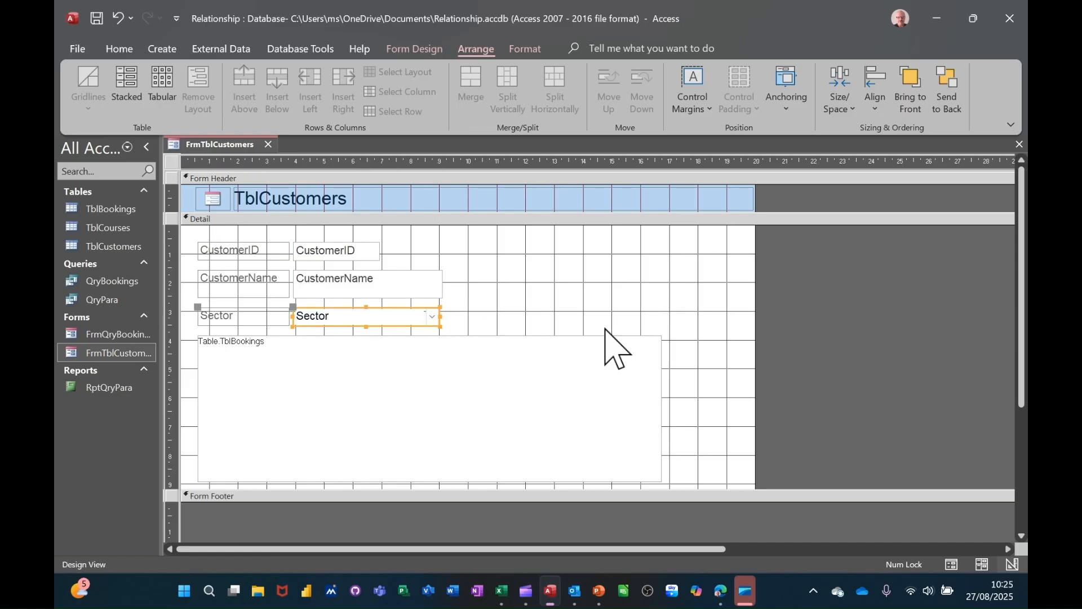
left_click(709, 358)
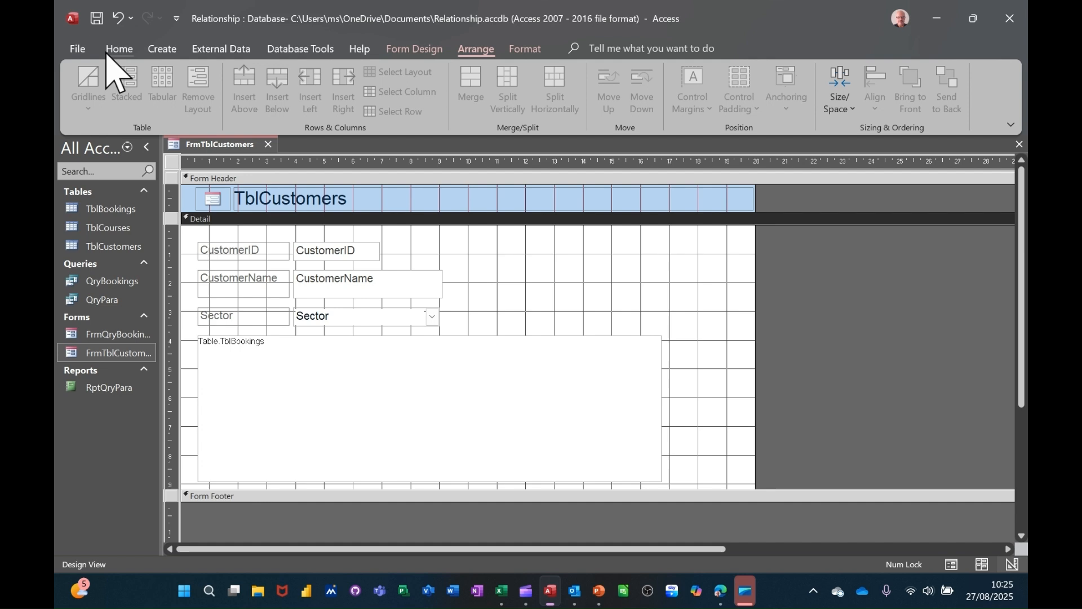
Browse from the first to the fourth customer record in Form view to check the resized form, and close it
left_click(114, 48)
left_click(87, 95)
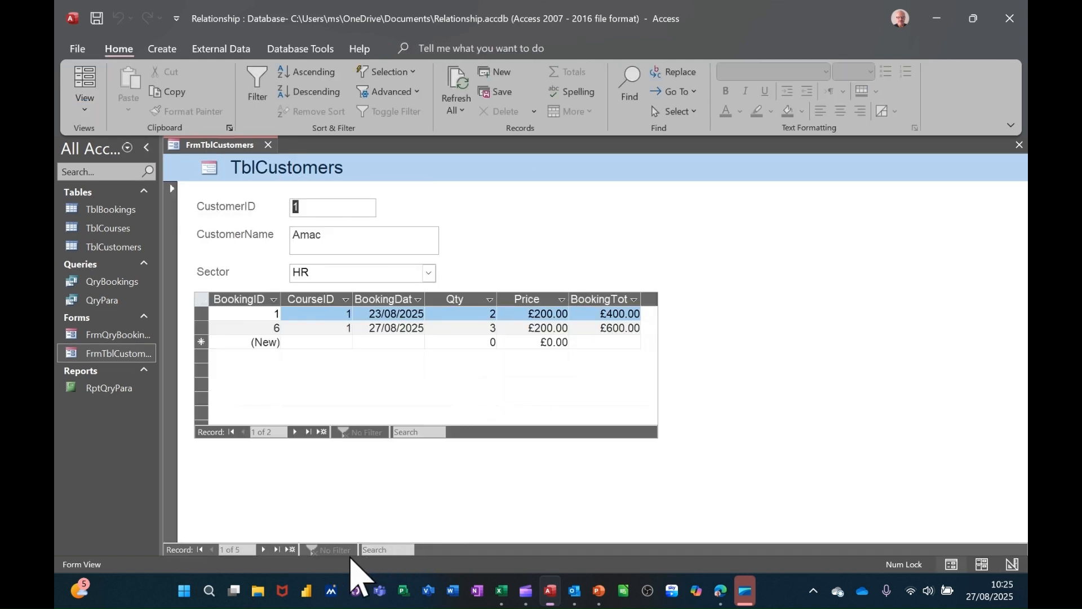
left_click(264, 549)
left_click(264, 550)
left_click(264, 549)
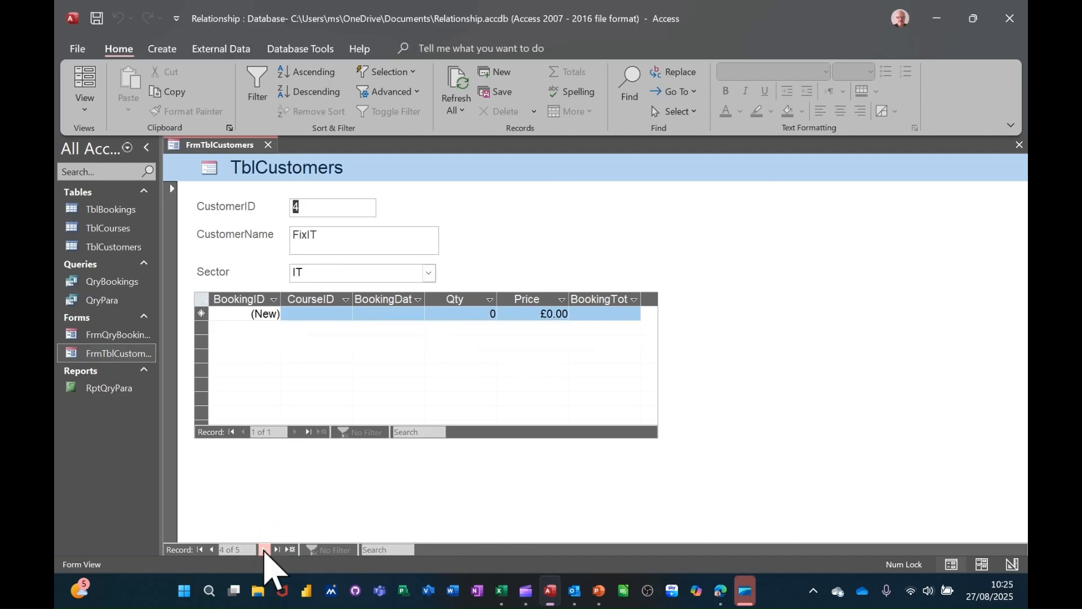
left_click(269, 145)
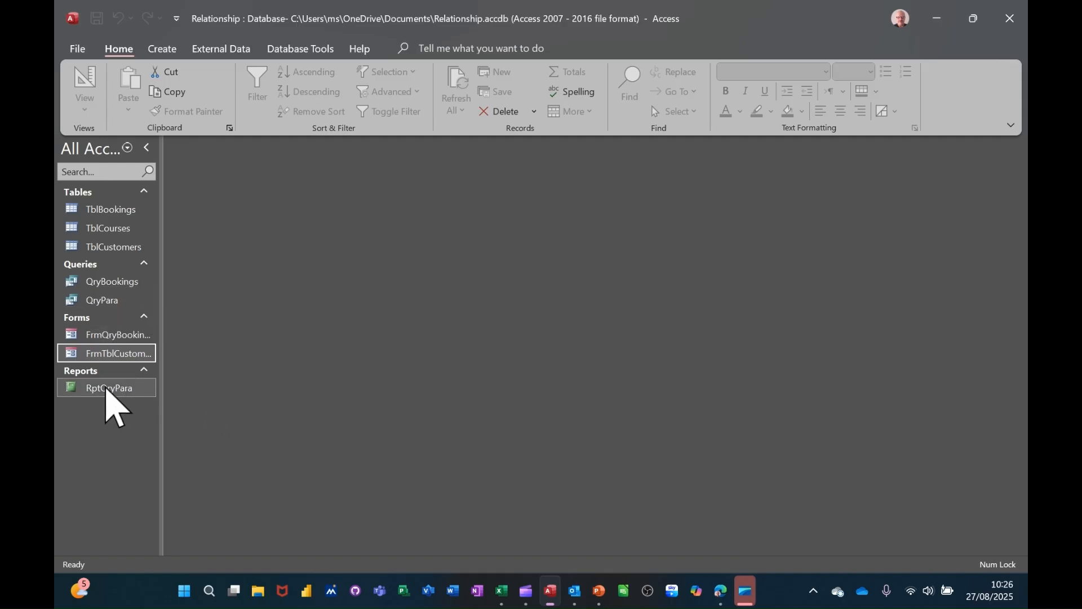
Open TblBookings and FrmTblCustomers for comparison, and briefly view the FrmQryBookings form before closing it
double_click(110, 213)
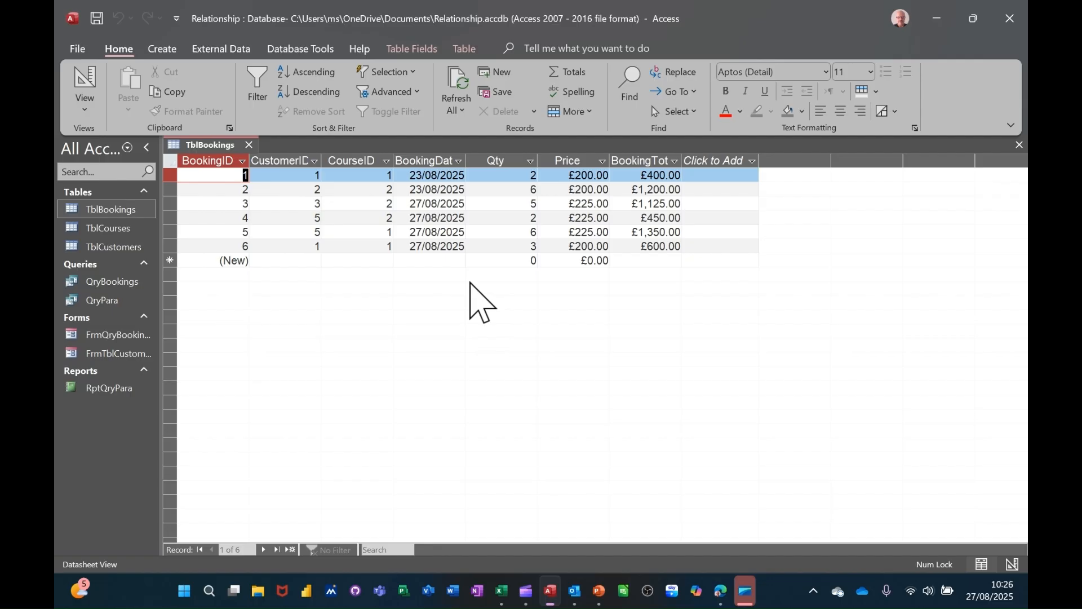
double_click(110, 360)
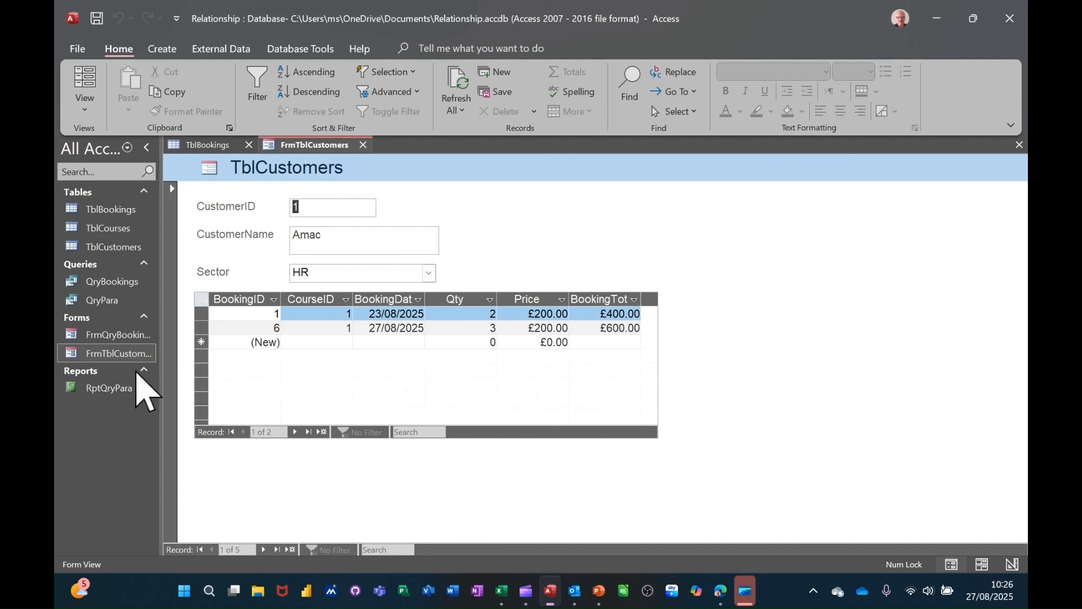
double_click(108, 335)
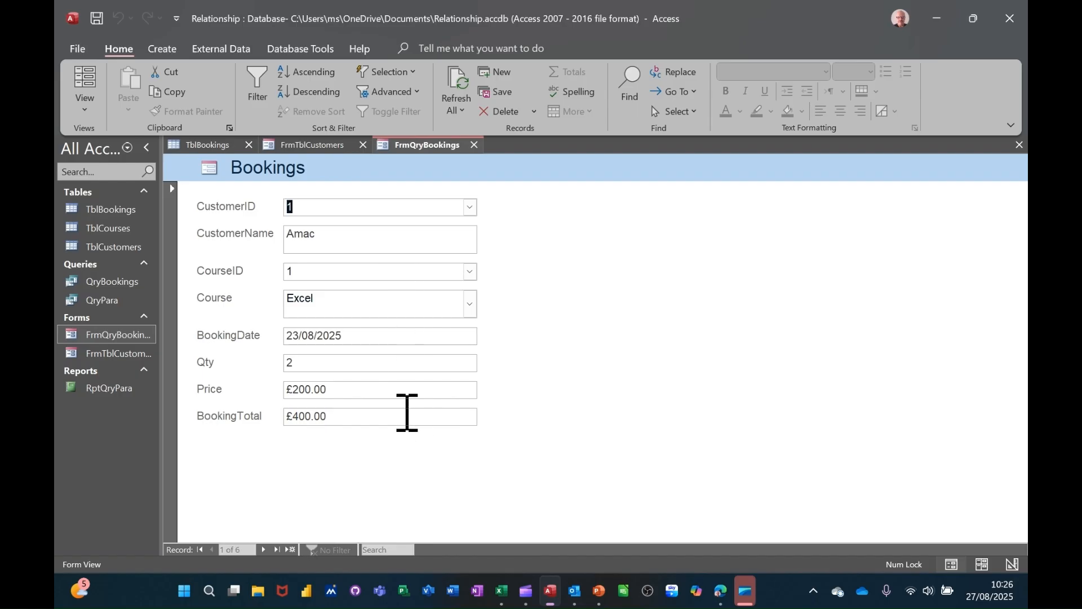
left_click(475, 145)
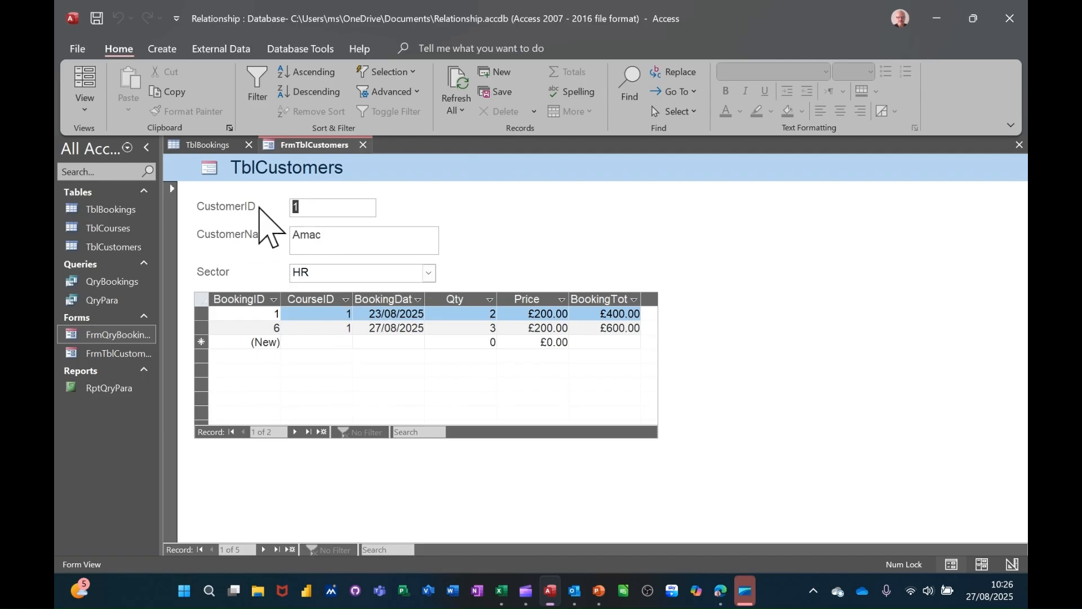
Add a new customer record named ITSEASY with sector IT, move past it and return to it
left_click(290, 550)
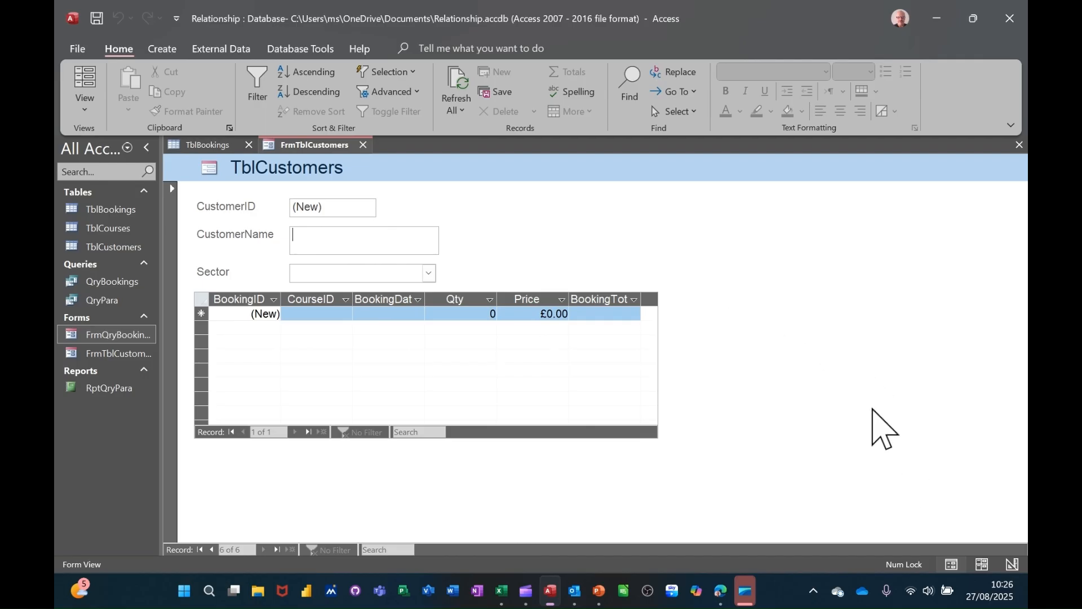
type("ITSEASY")
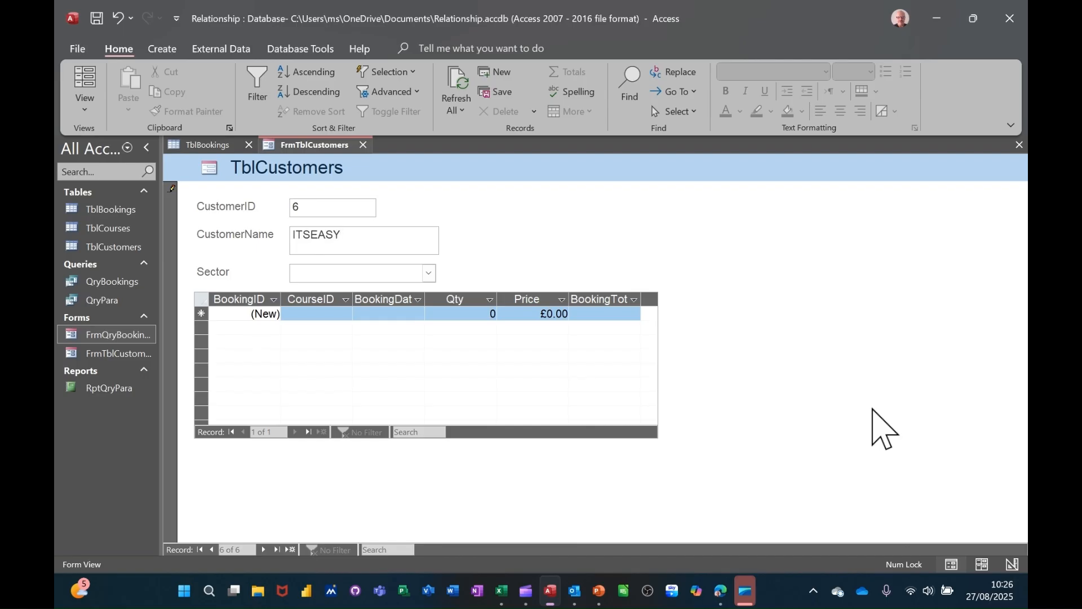
left_click(390, 274)
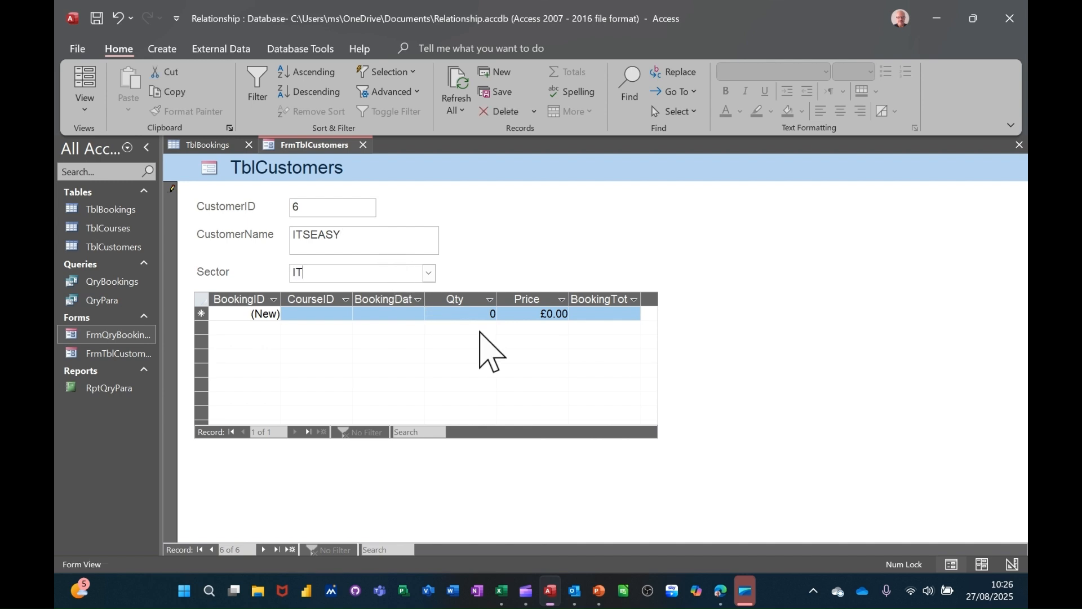
key("Tab")
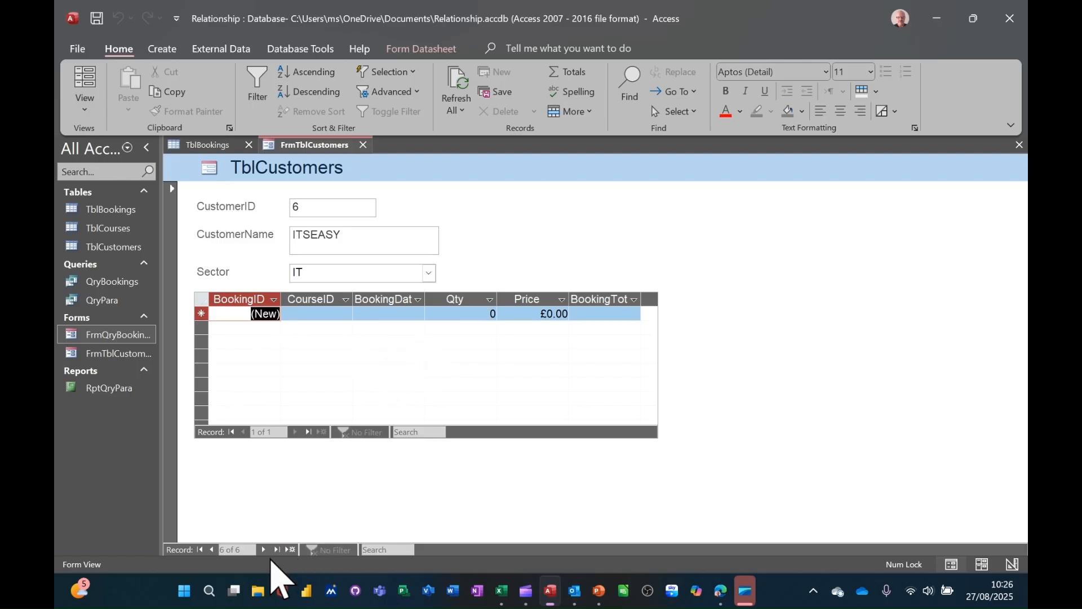
left_click(264, 549)
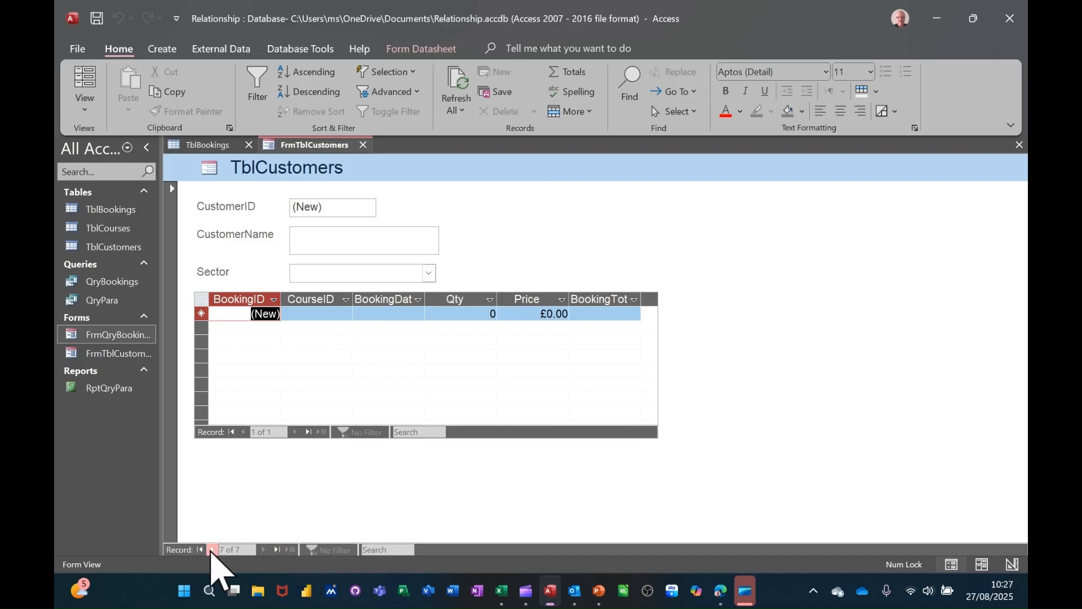
left_click(212, 550)
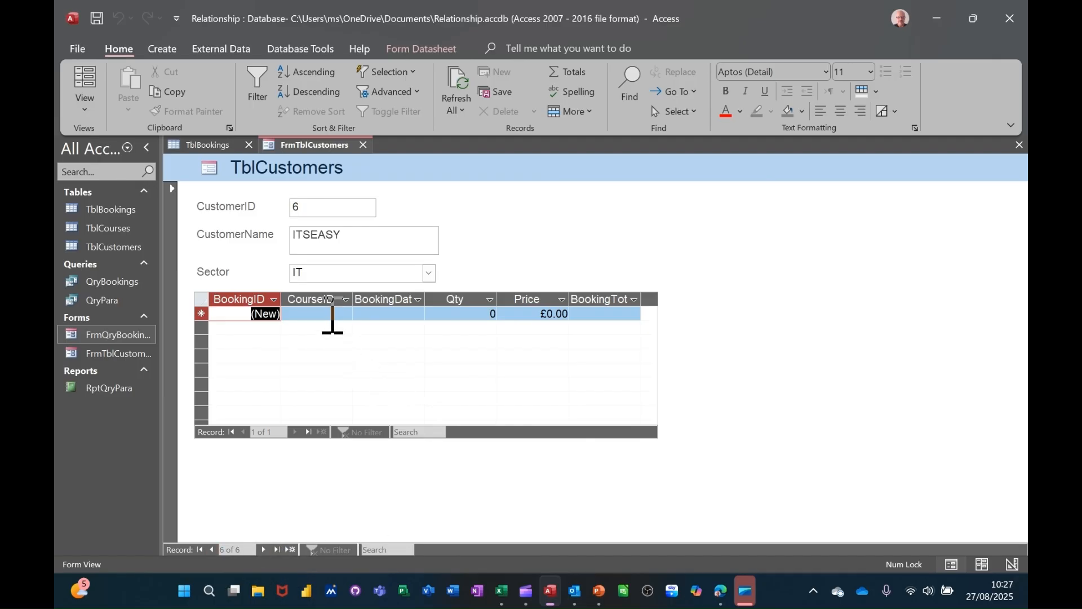
Add a booking for ITSEASY with CourseID 1, date 27/08/2025, quantity 2 and price £200, and close the form and TblBookings
left_click(333, 319)
left_click(346, 314)
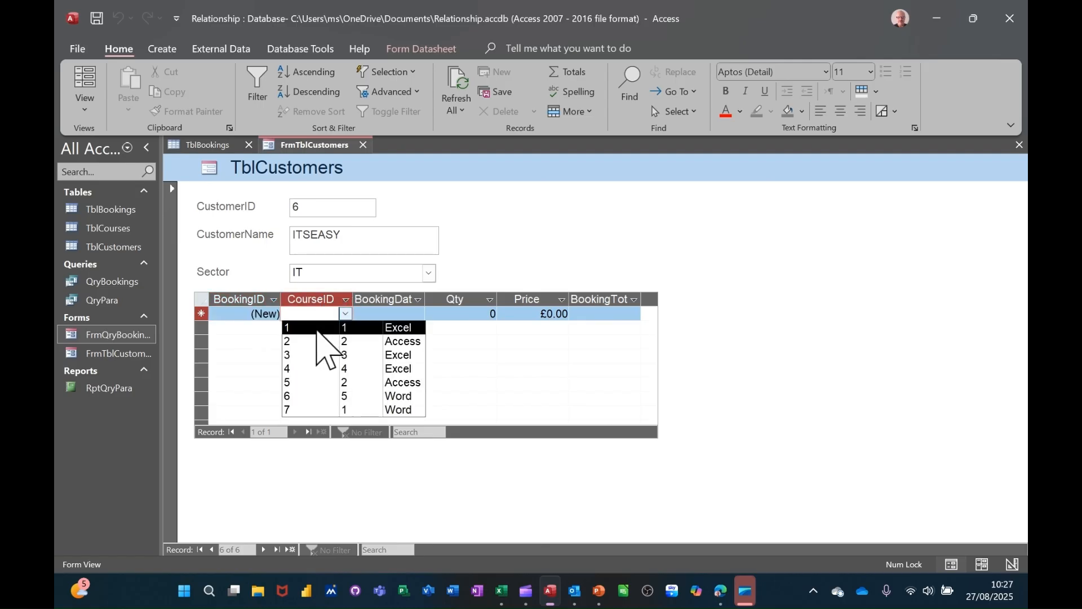
left_click(312, 329)
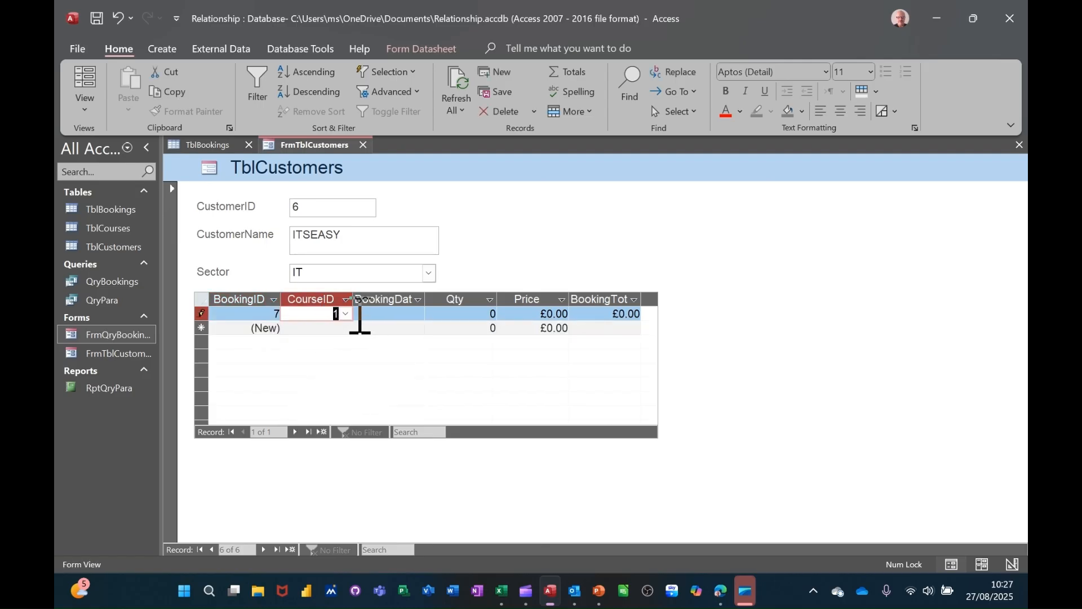
key("Tab")
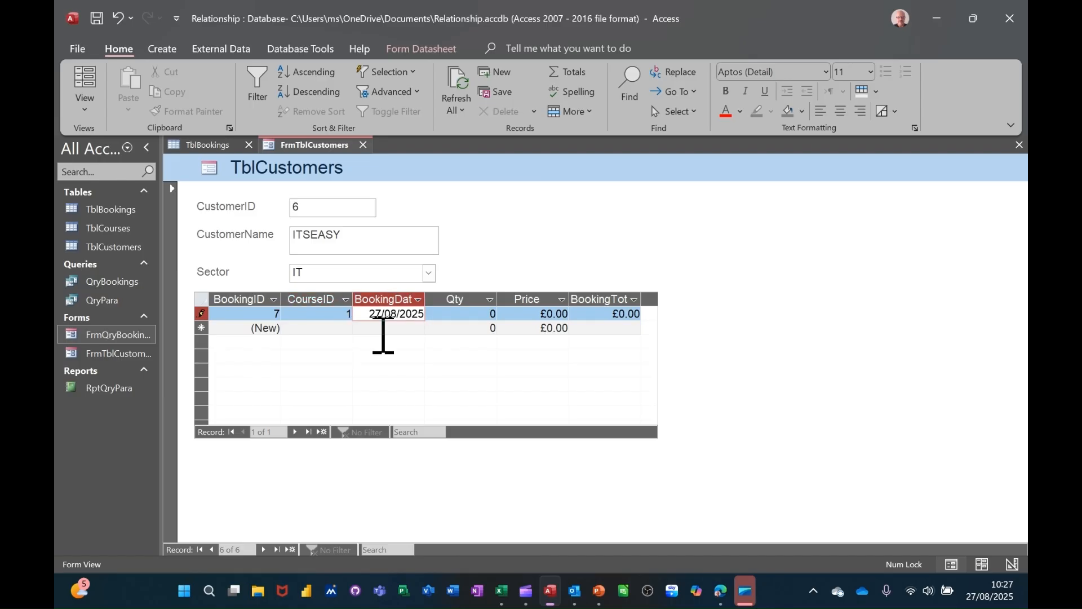
key("Tab")
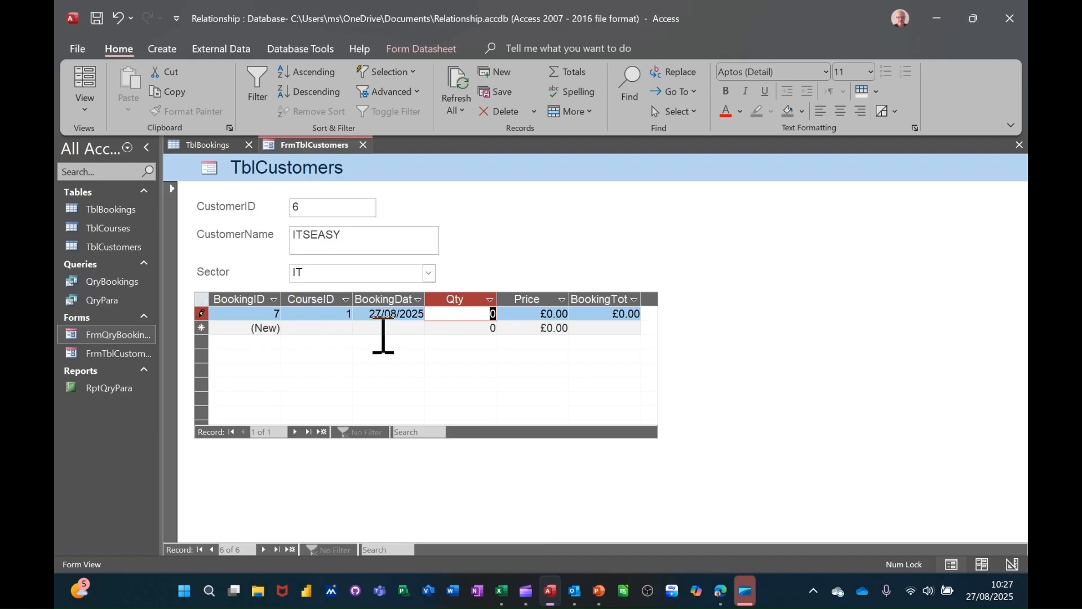
key("Tab")
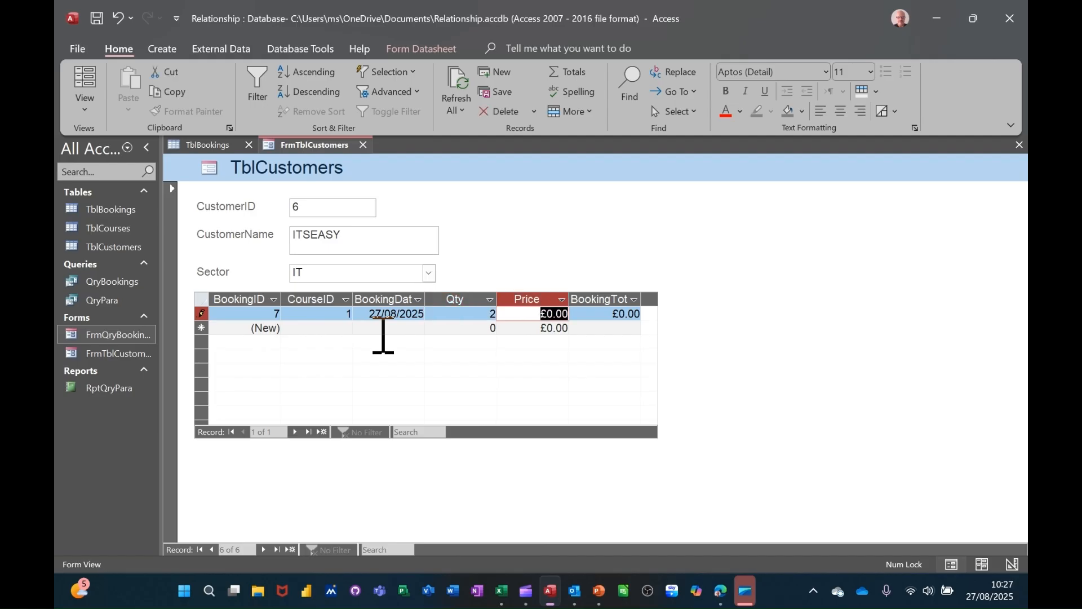
type("2")
key("Tab")
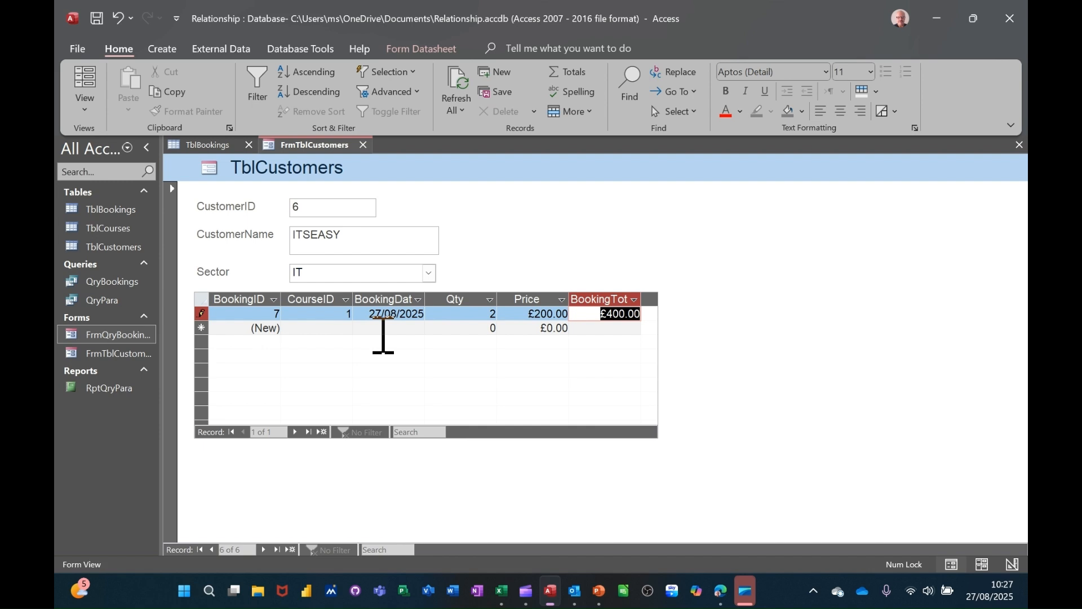
key("Tab")
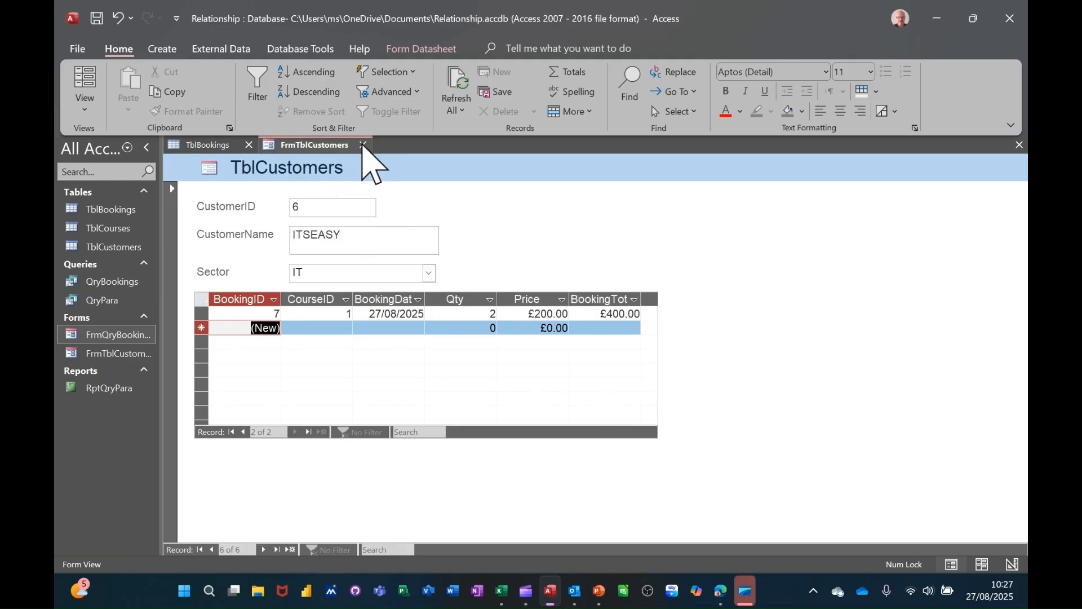
left_click(363, 146)
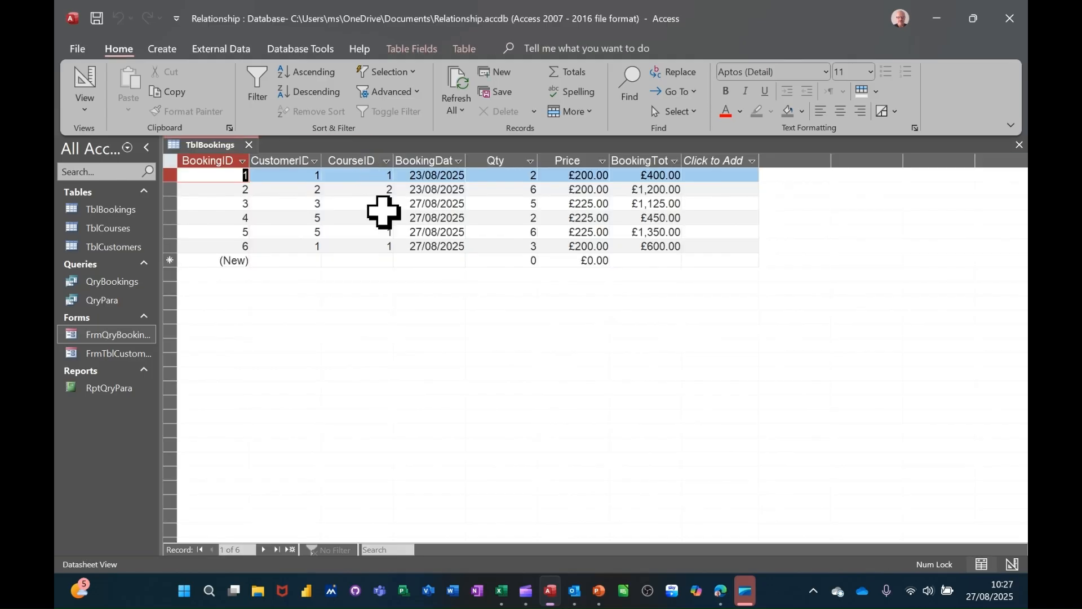
left_click(250, 146)
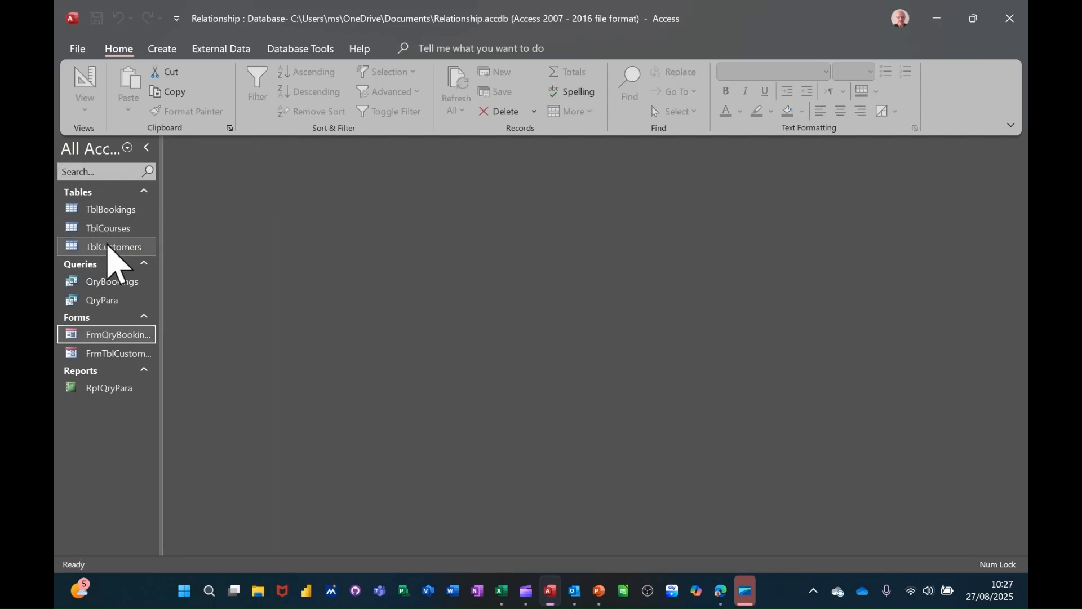
Check TblCustomers for the ITSEASY customer and TblBookings for its booking, view that booking's customer choices, and close both tables
double_click(130, 246)
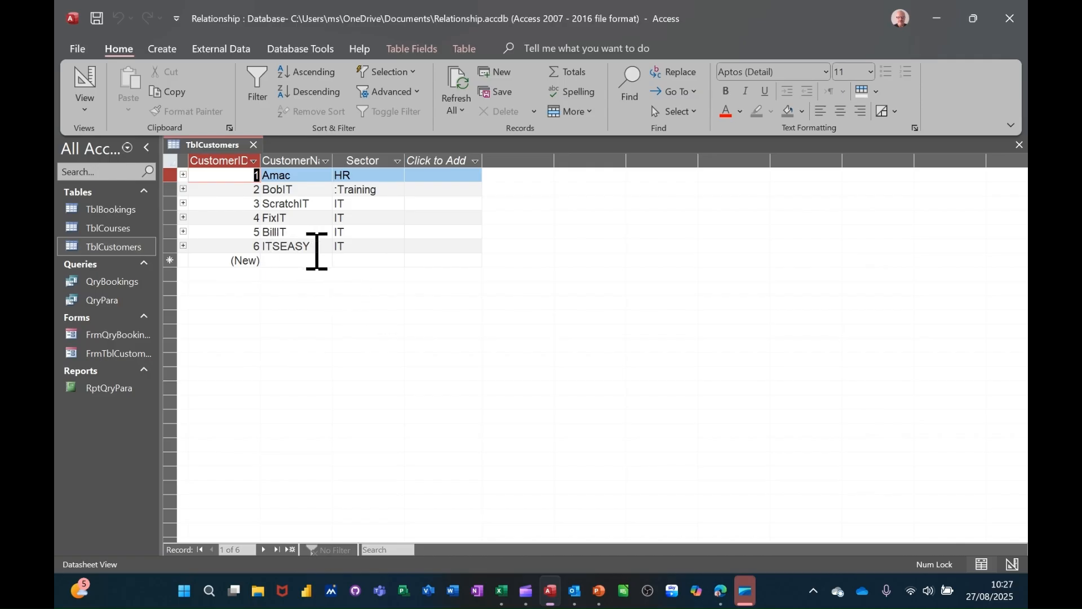
left_click(254, 145)
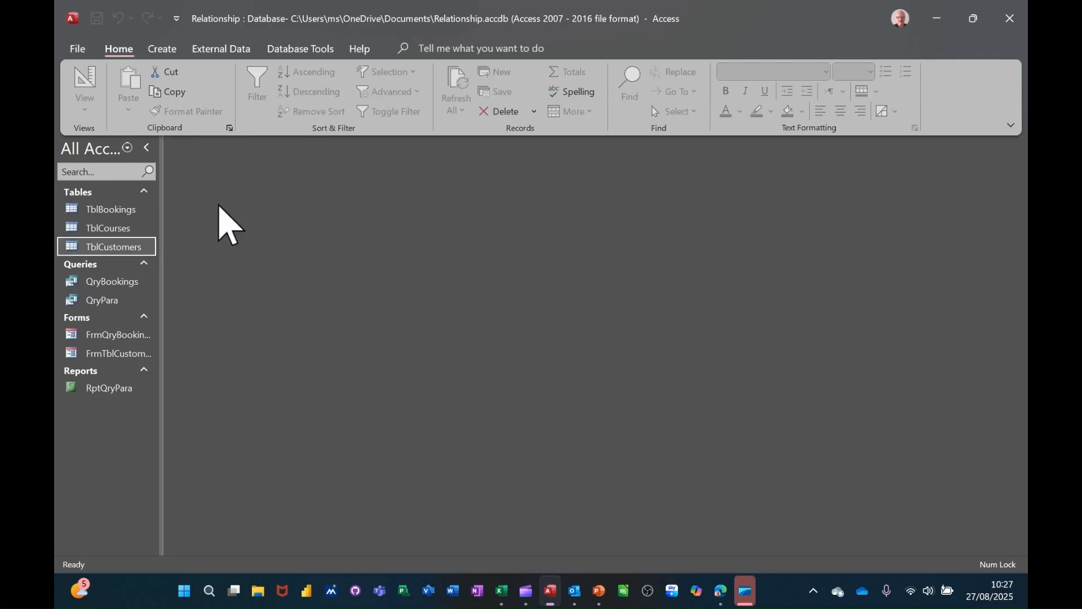
double_click(104, 210)
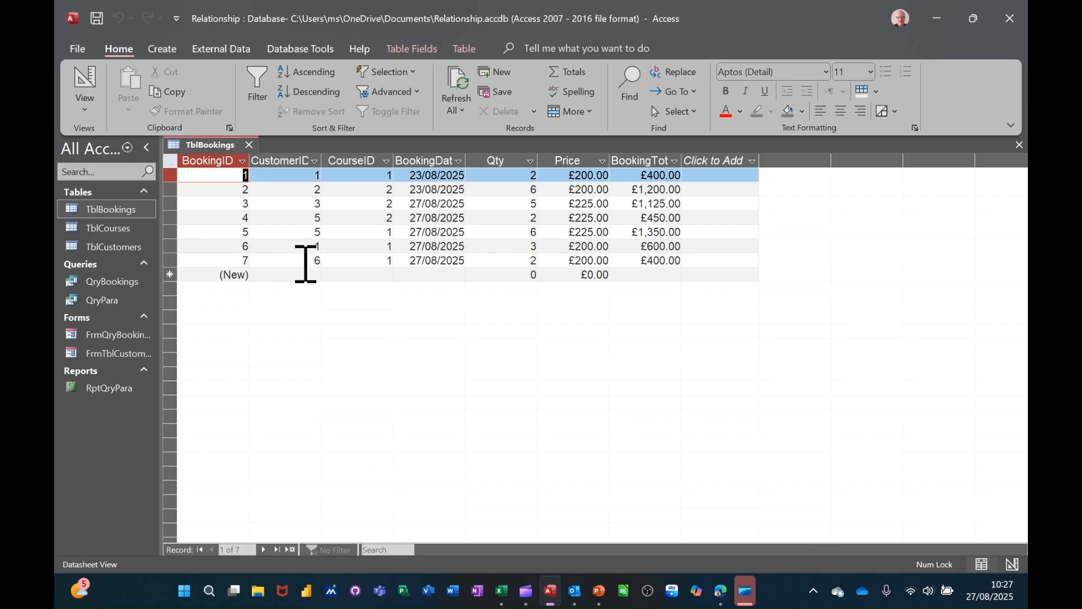
left_click(306, 261)
left_click(314, 261)
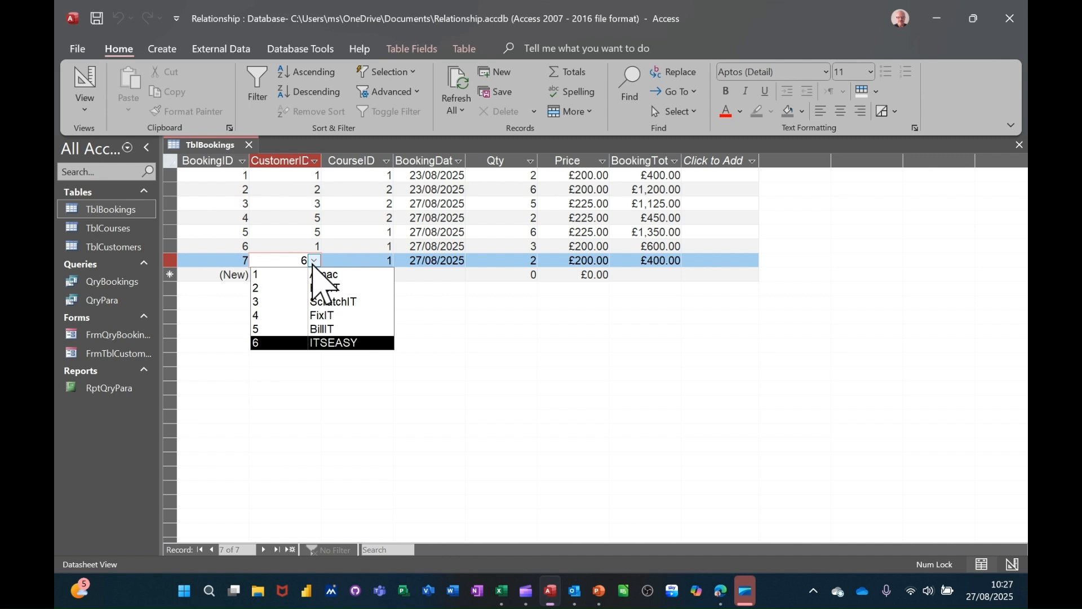
left_click(313, 262)
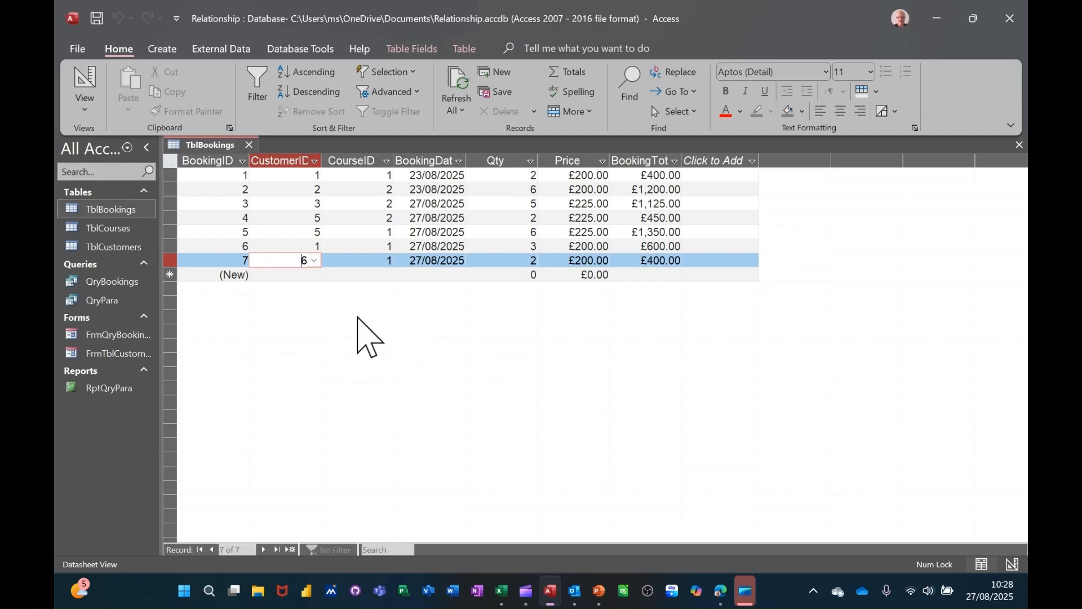
left_click(248, 145)
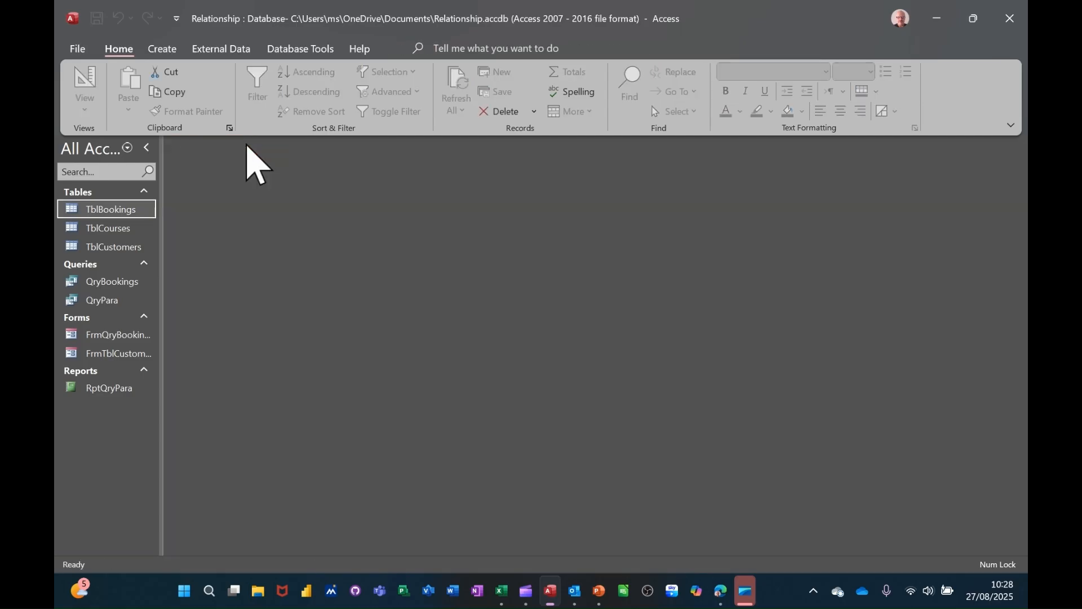
Create a query in design view with TblCustomers, TblBookings and TblCourses, and include the CustomerName field
left_click(163, 49)
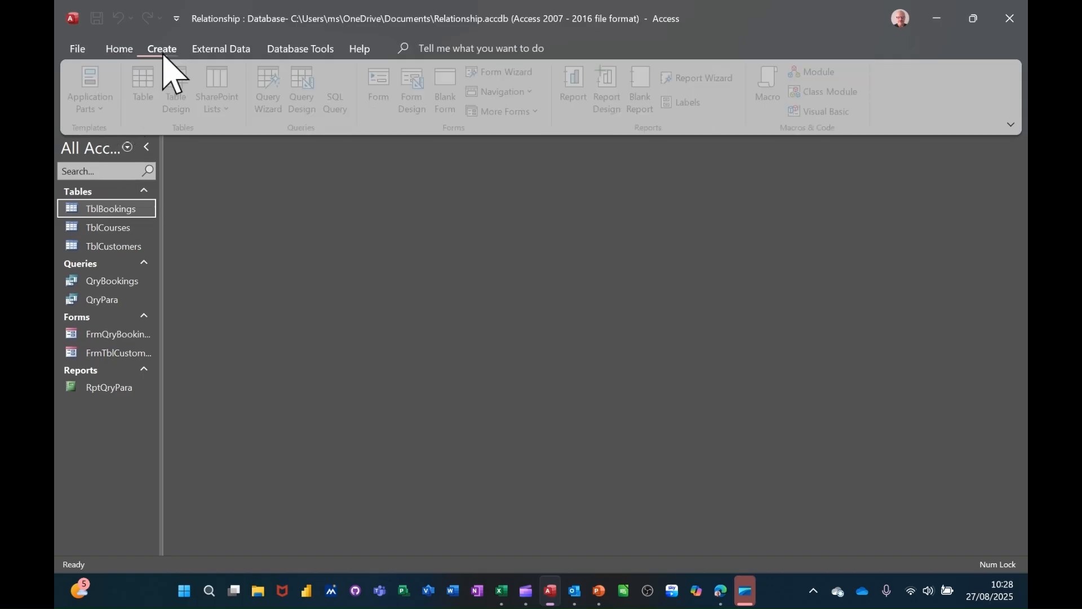
left_click(304, 81)
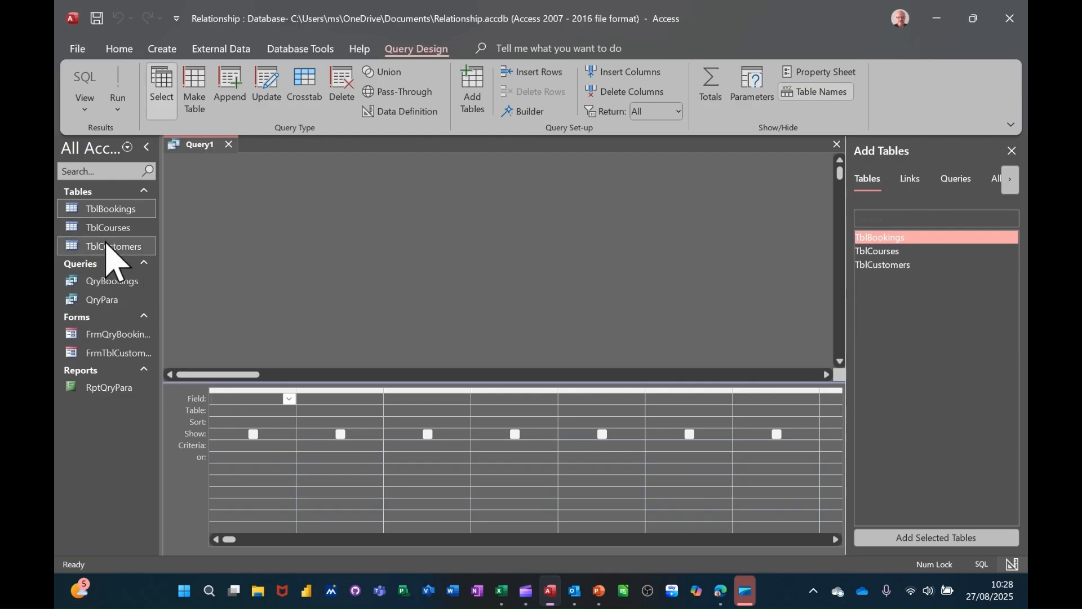
left_click_drag(106, 249, 296, 226)
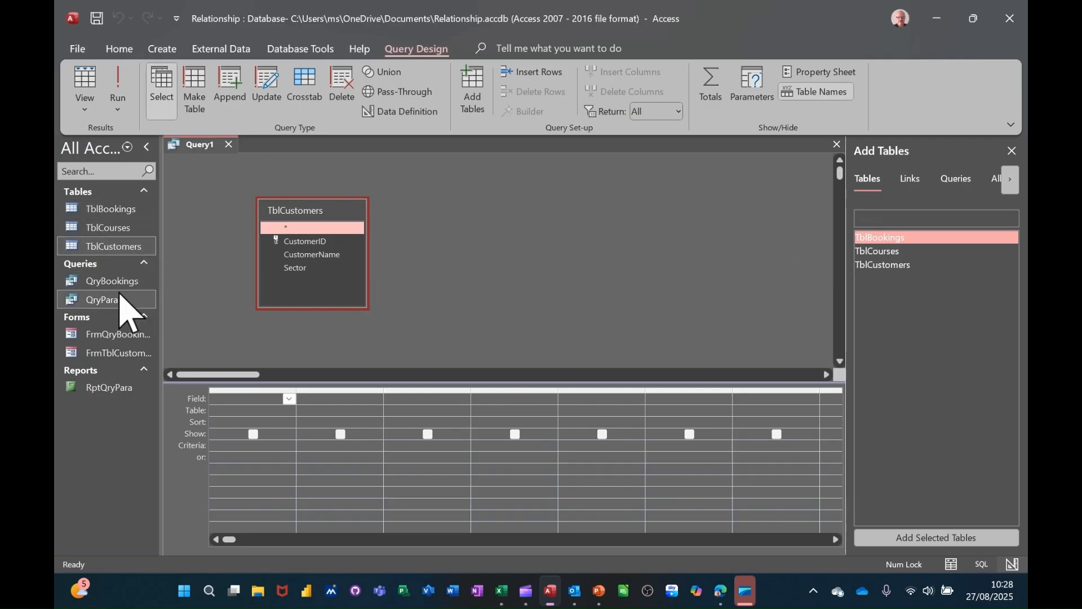
left_click_drag(107, 208, 493, 209)
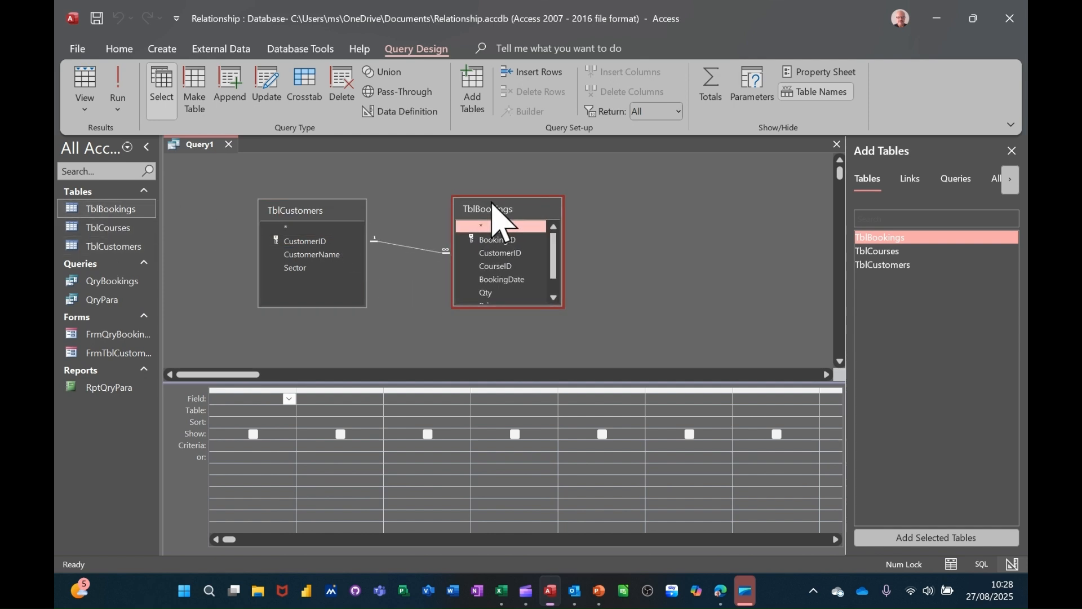
double_click(319, 255)
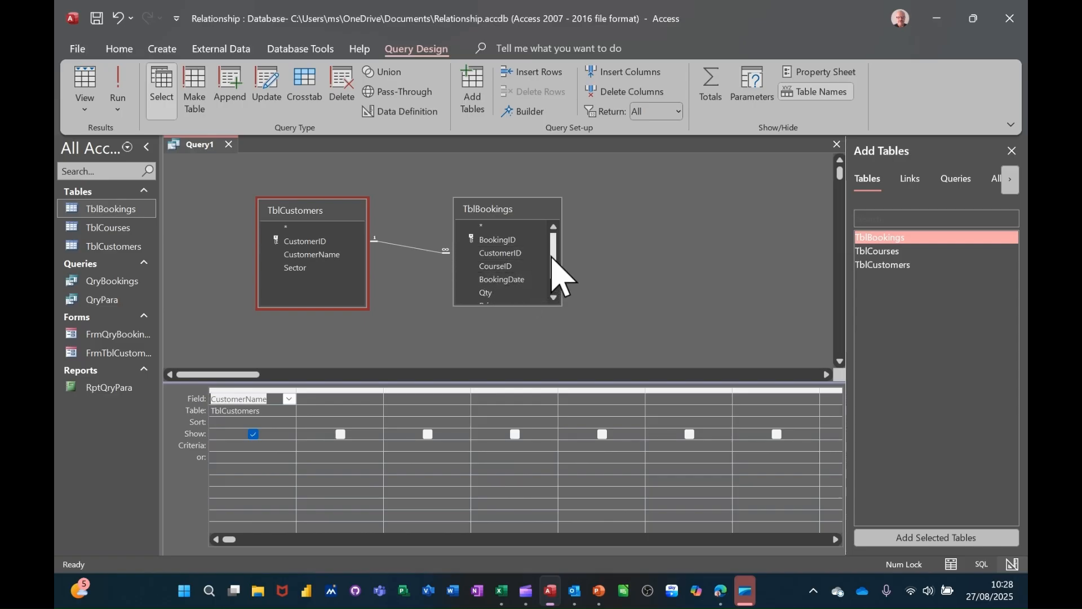
mouse_move(552, 258)
left_mouse_down()
mouse_move(553, 280)
mouse_move(551, 247)
left_mouse_up()
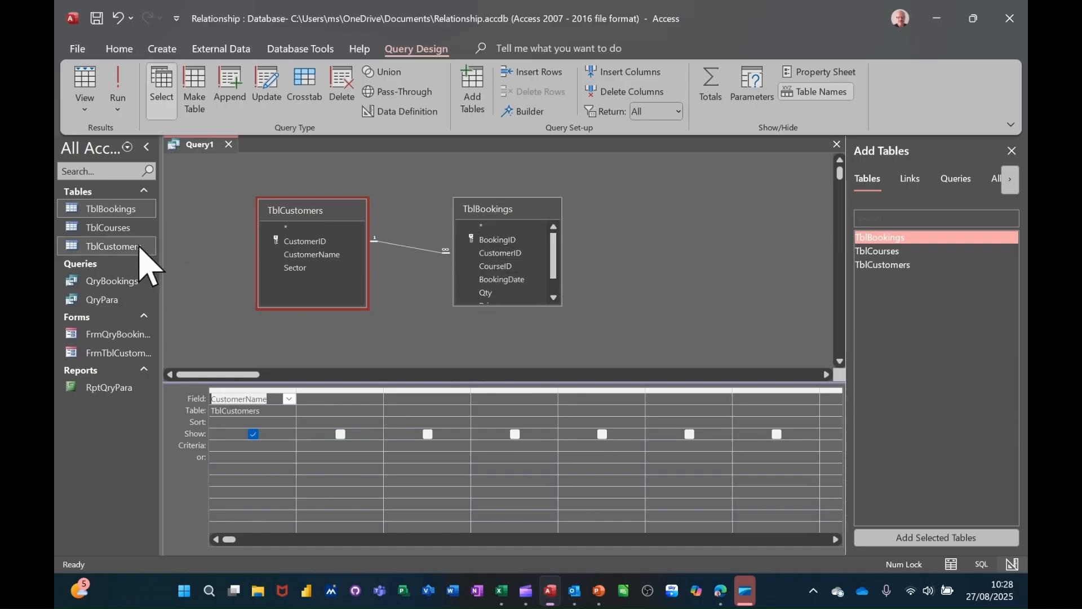
left_click_drag(99, 227, 668, 231)
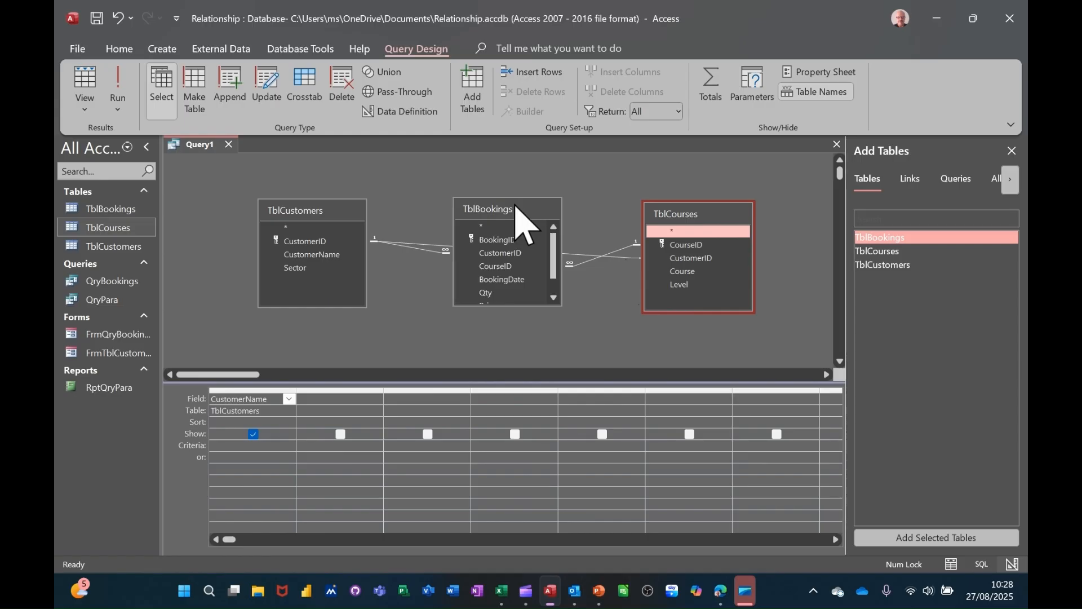
Delete the direct join between TblCustomers and TblCourses, keeping TblBookings placed between the two tables
left_click_drag(515, 207, 517, 304)
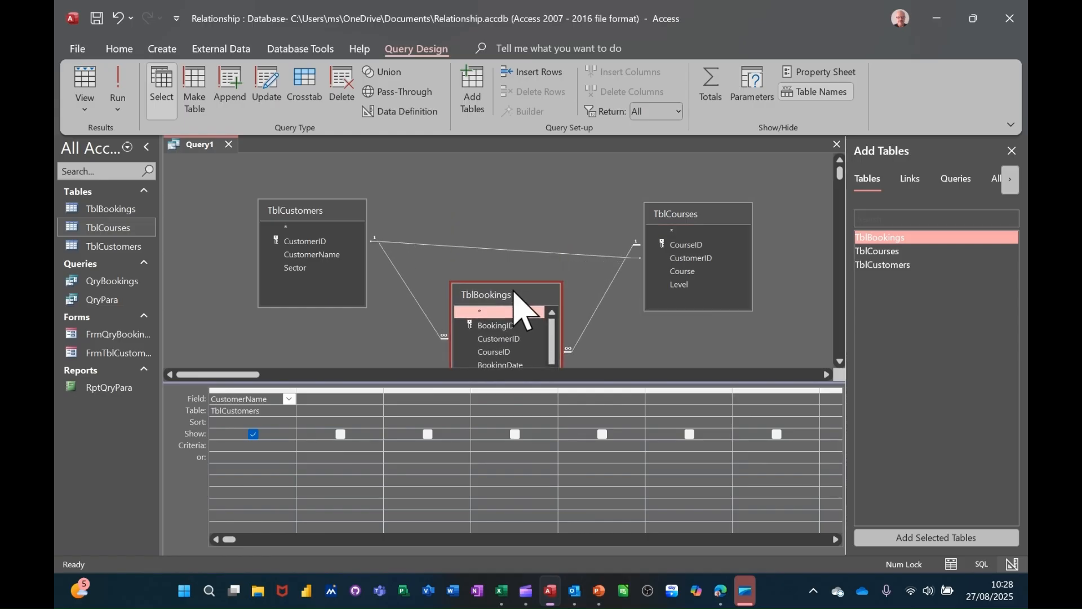
left_click(513, 251)
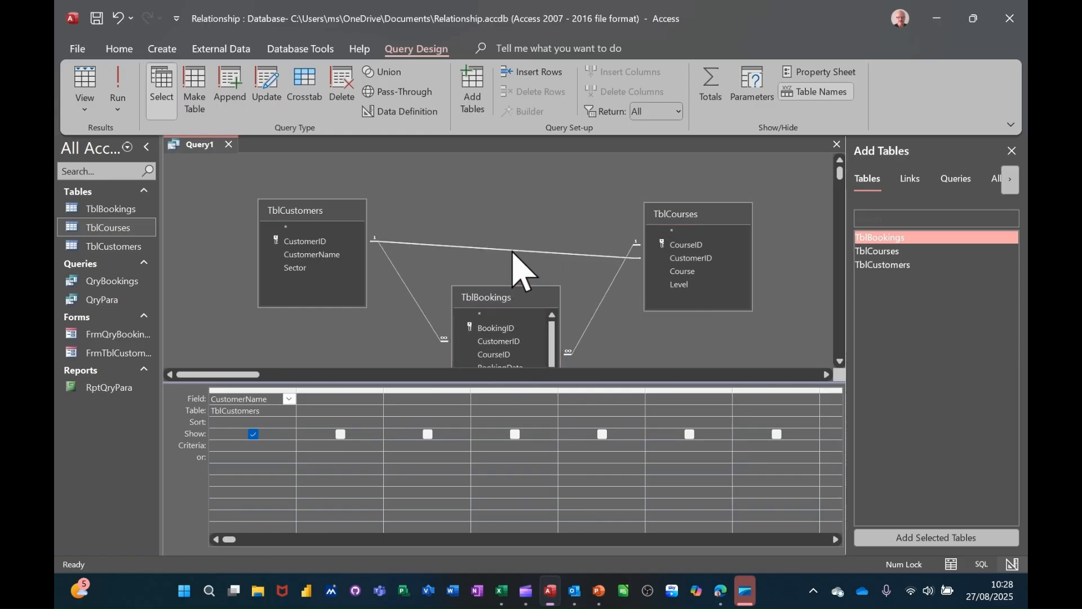
key("Delete")
left_click_drag(501, 296, 503, 223)
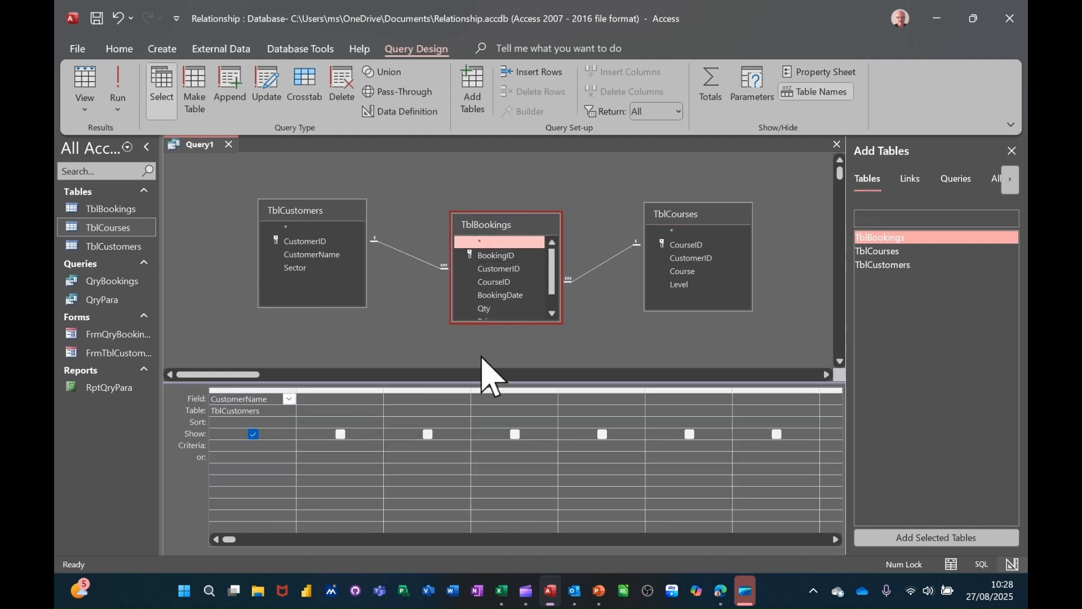
Add the Course, Qty and BookingTotal fields to the query and run it
double_click(683, 272)
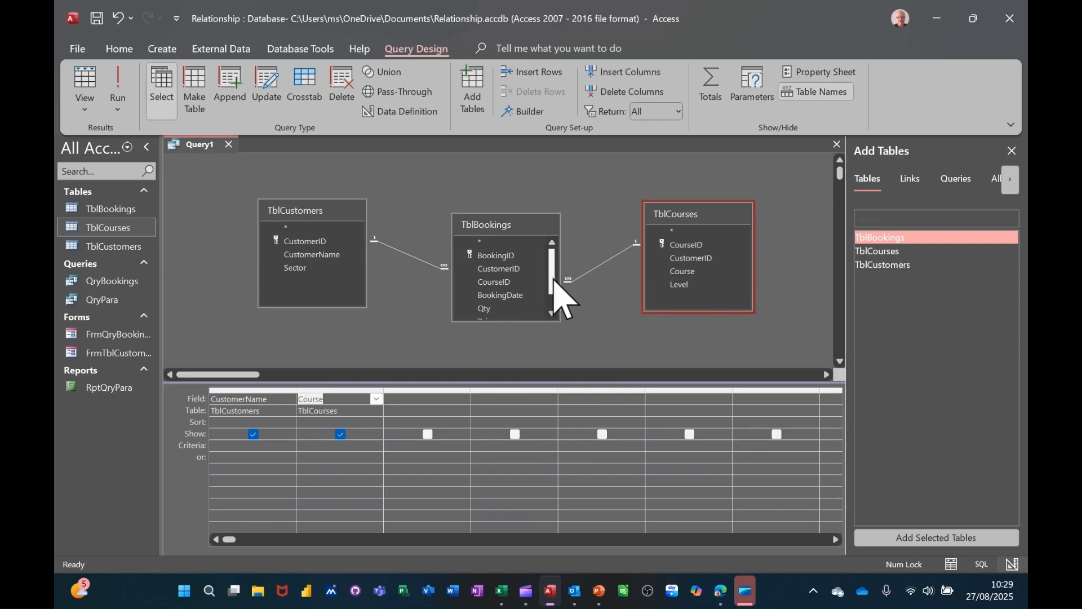
left_click_drag(554, 282, 556, 293)
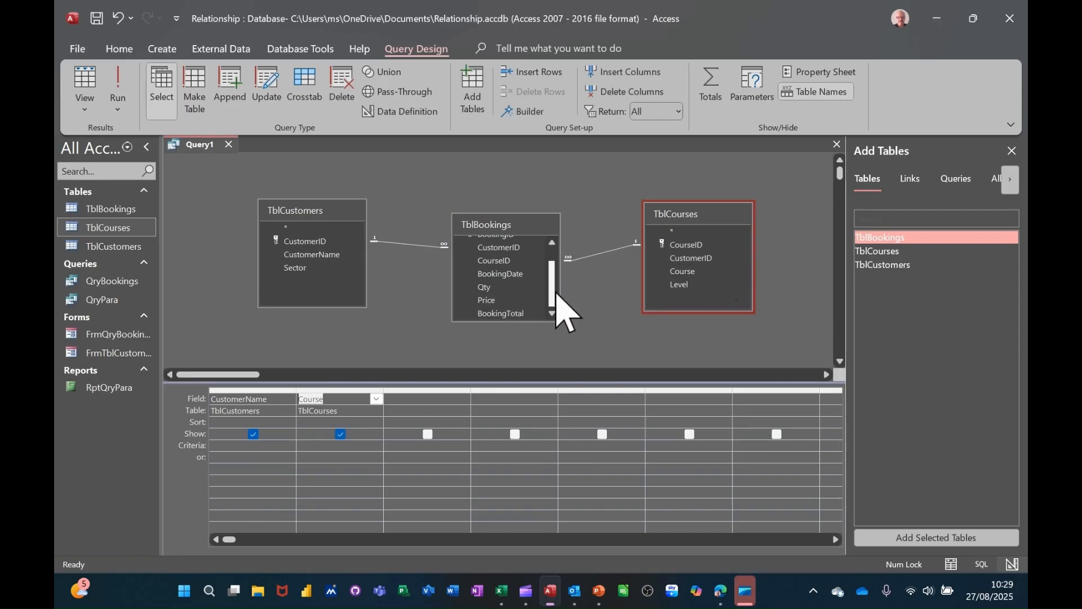
double_click(488, 288)
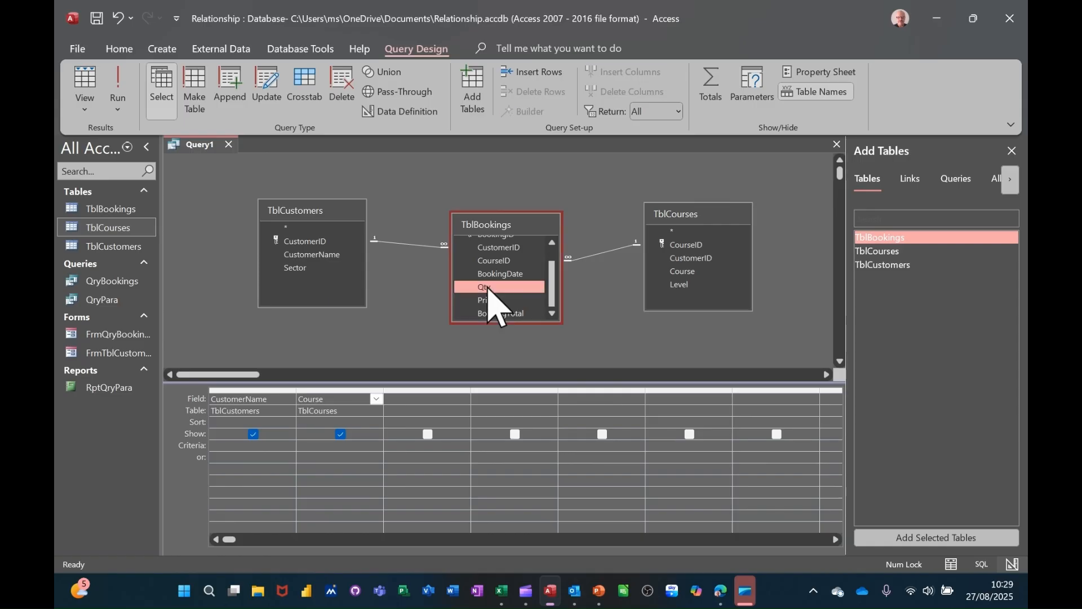
double_click(485, 314)
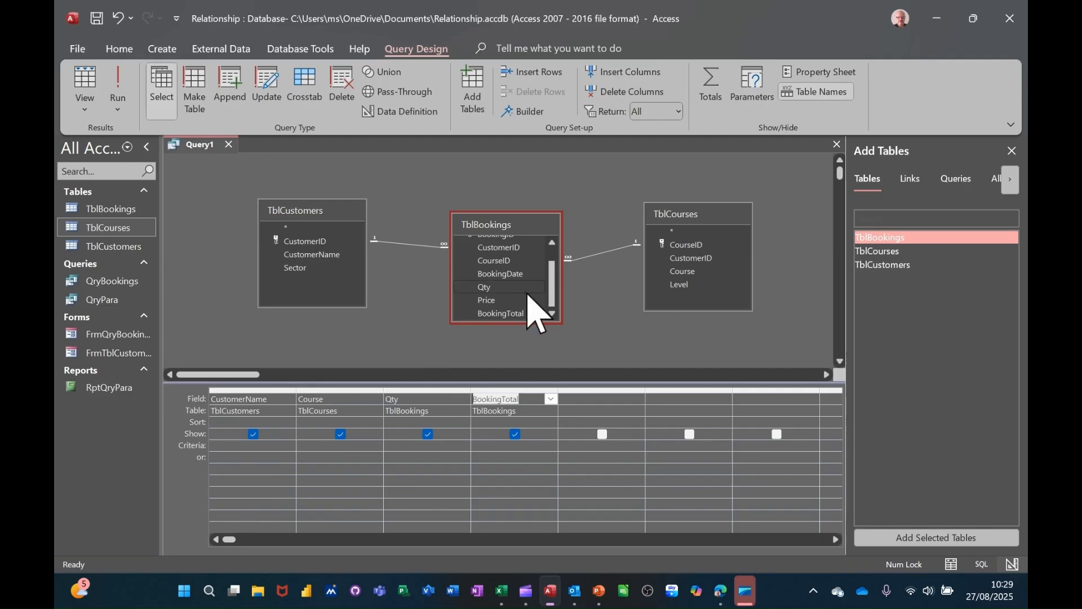
left_click(118, 90)
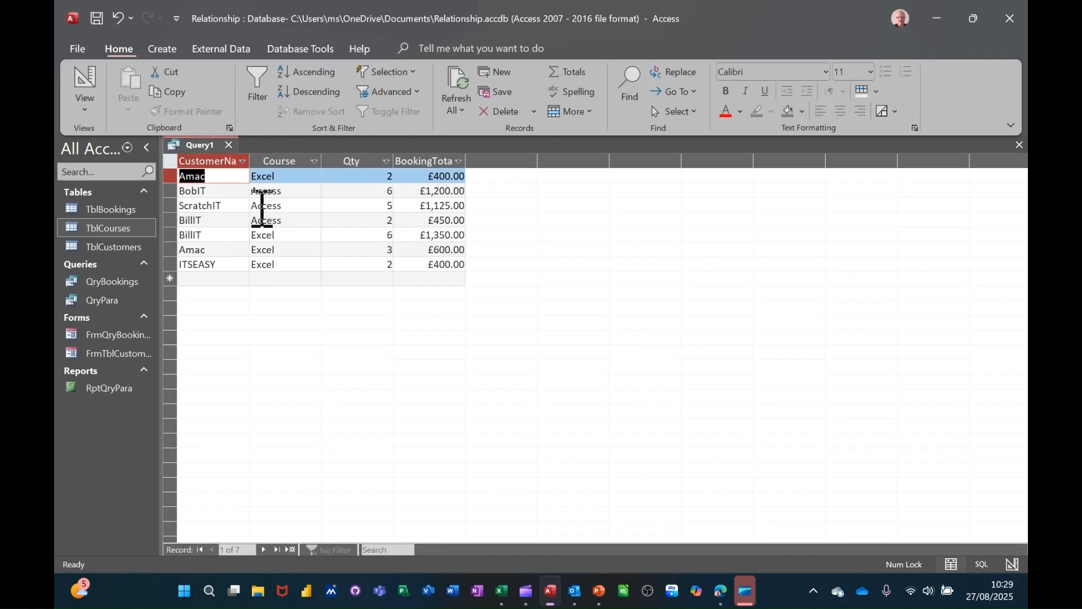
Return to the query design, turn on totals and set the Qty field's total to Sum
left_click(80, 83)
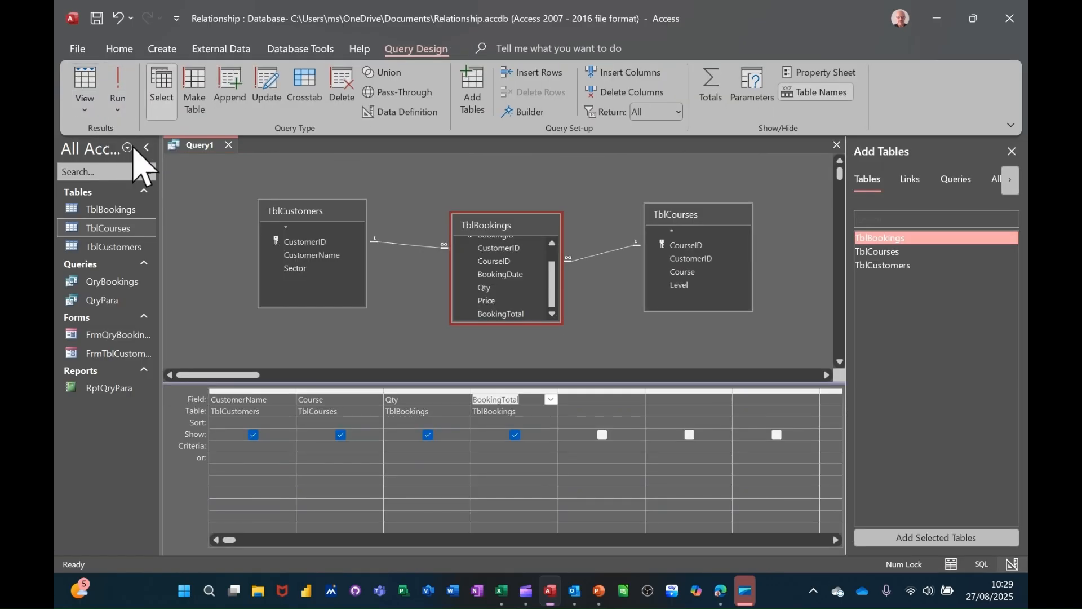
left_click(712, 90)
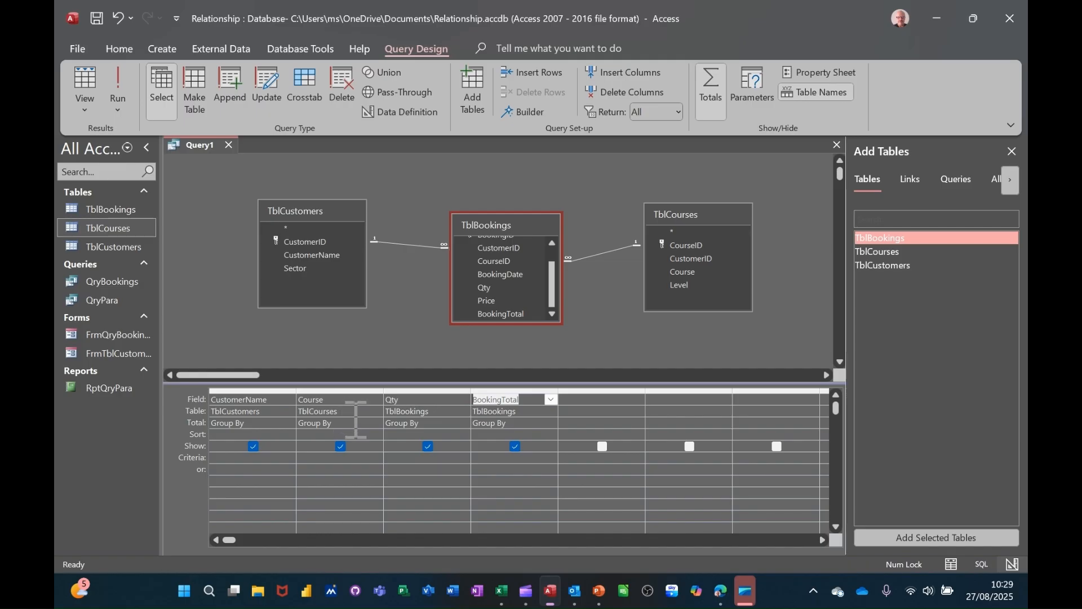
left_click(432, 424)
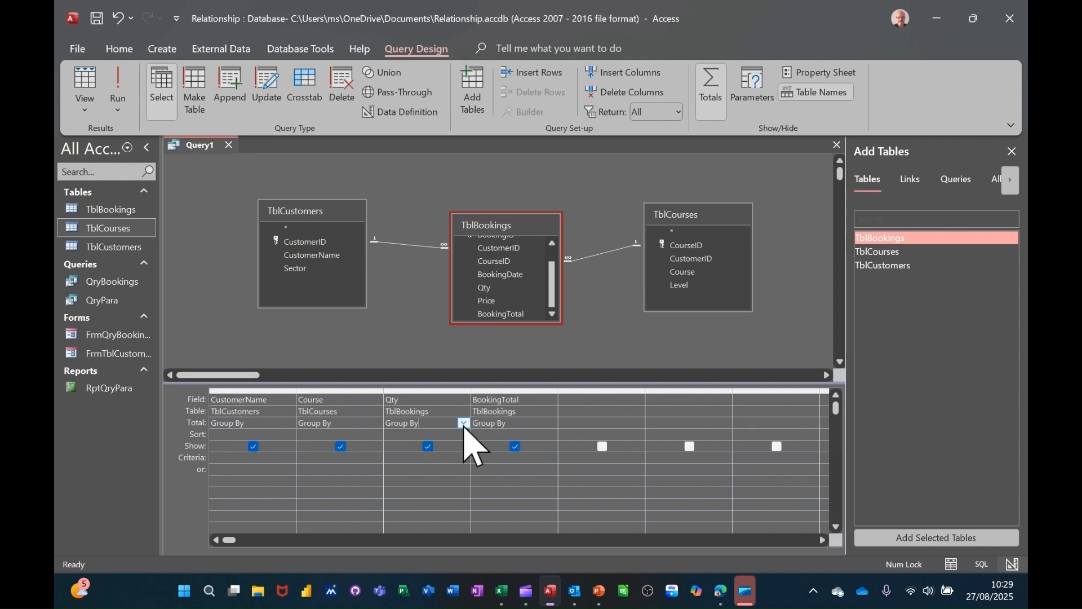
left_click(463, 424)
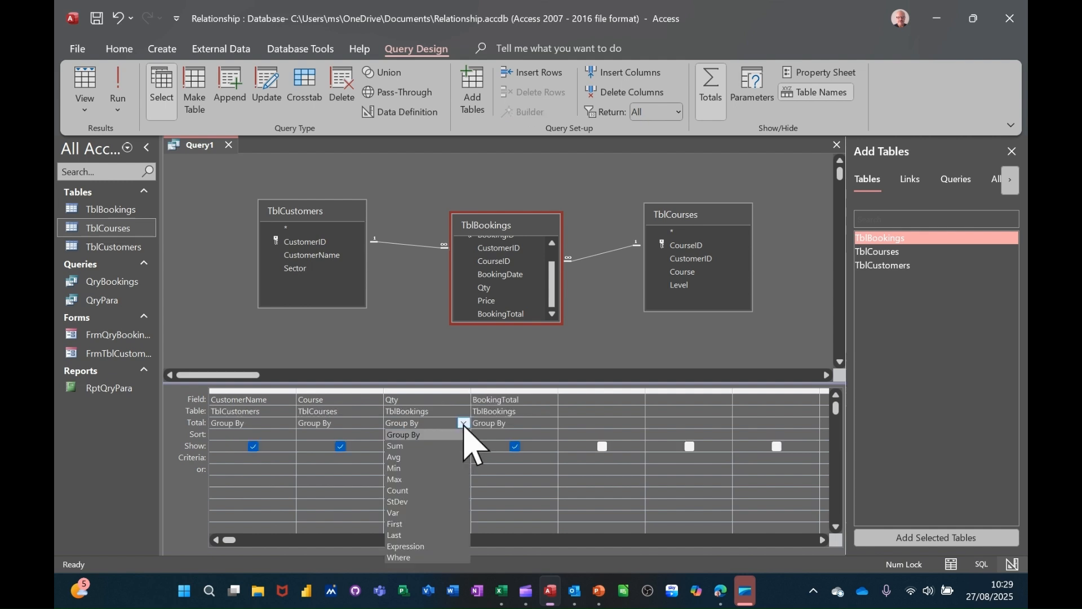
left_click(420, 446)
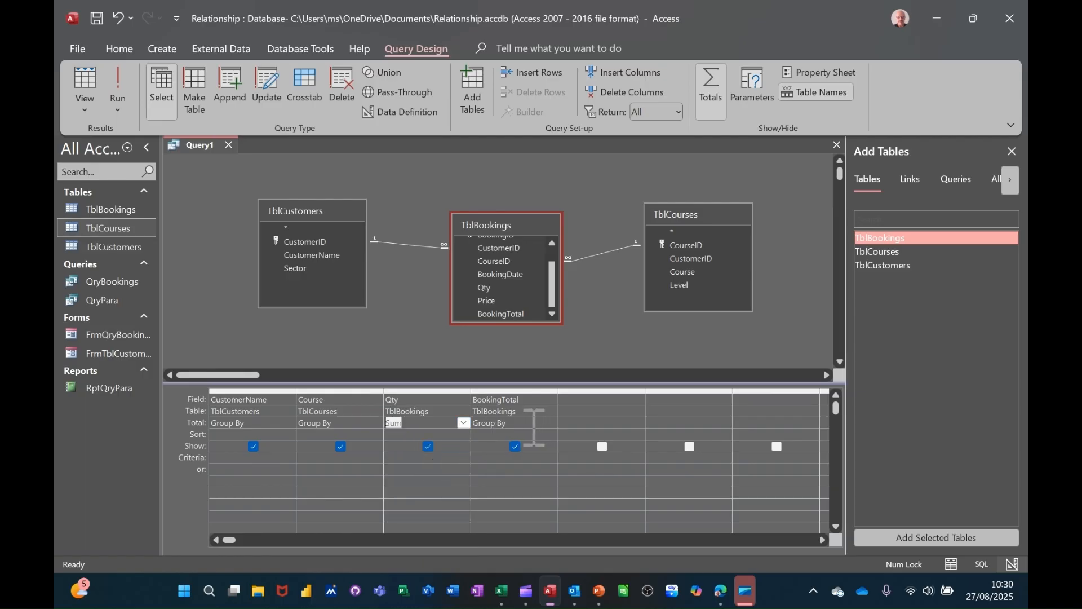
Set the BookingTotal field's total to Sum and run the query
left_click(551, 423)
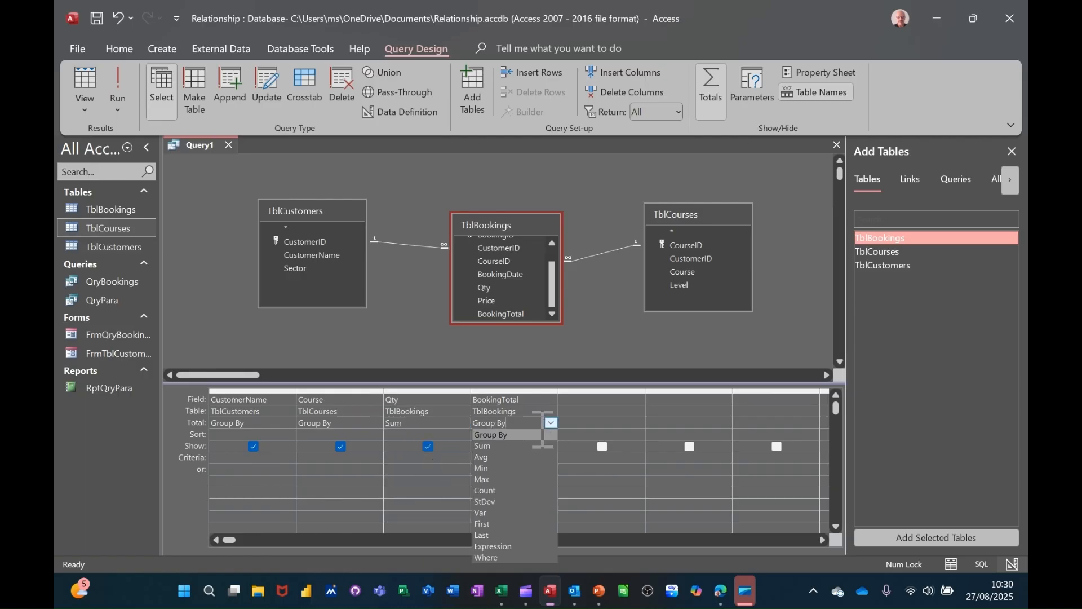
left_click(515, 445)
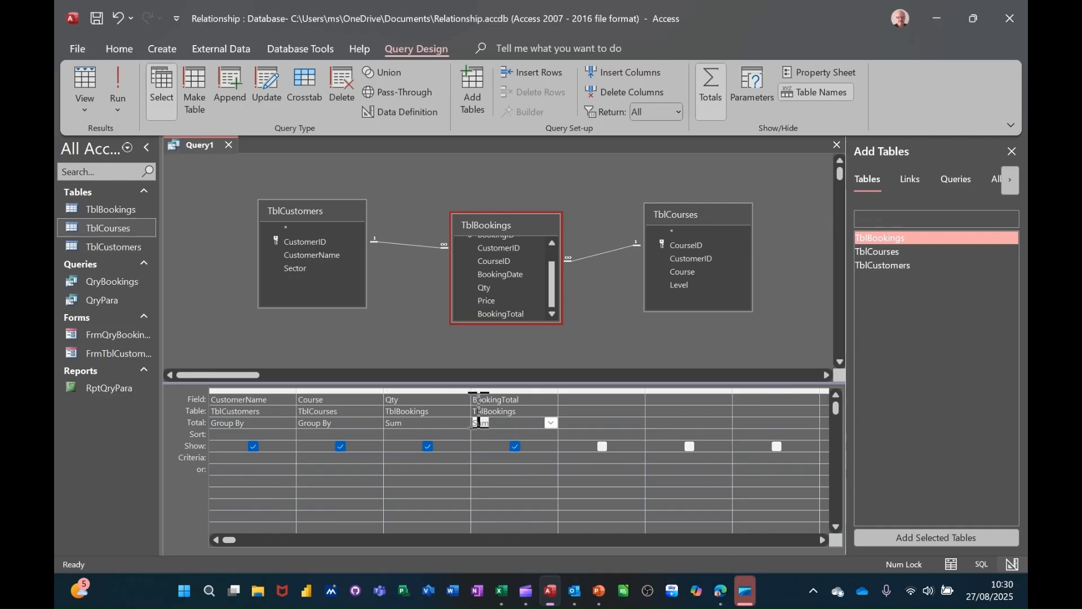
left_click(117, 90)
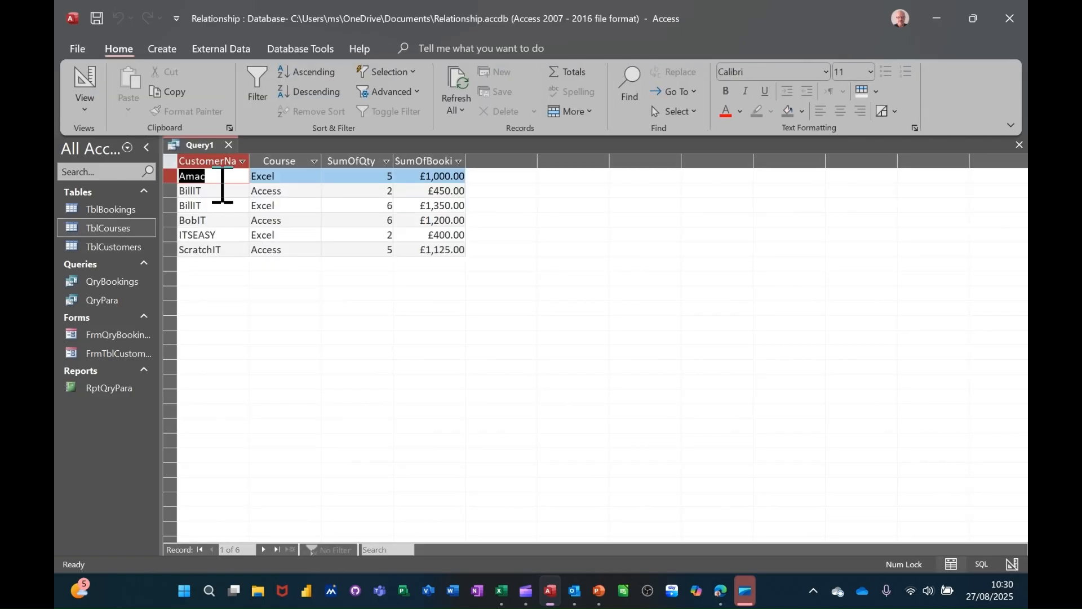
Return to the query design, set the Course field's total to Count and run the query
left_click(84, 82)
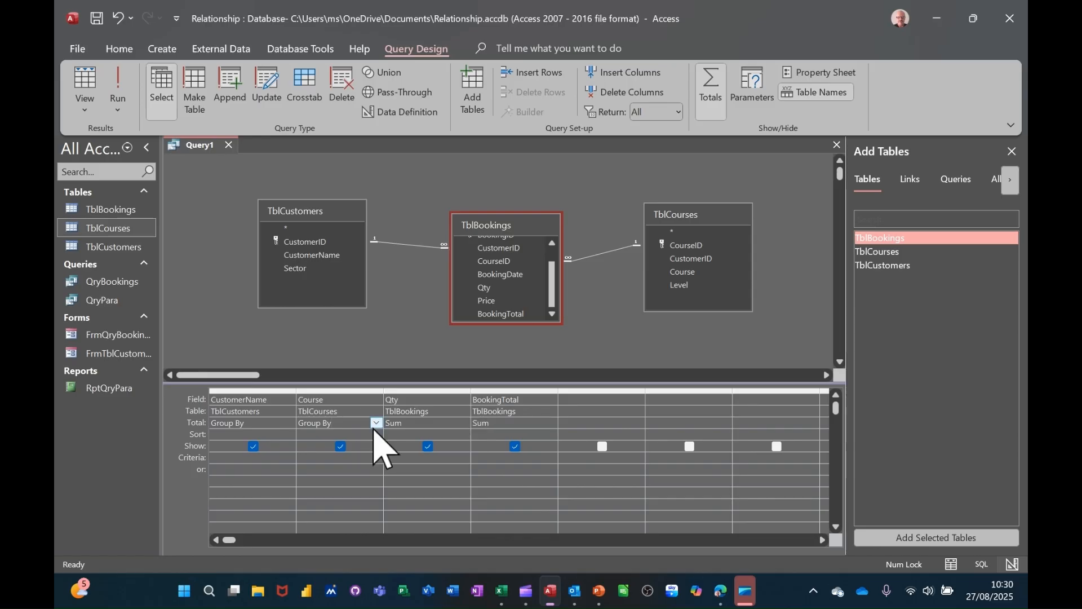
left_click(376, 423)
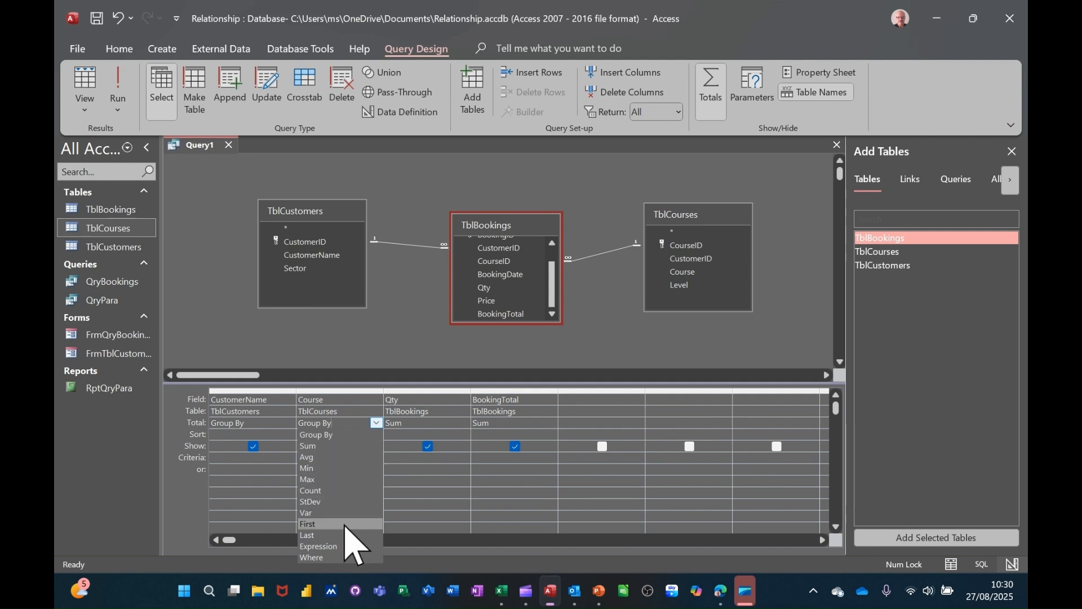
left_click(351, 490)
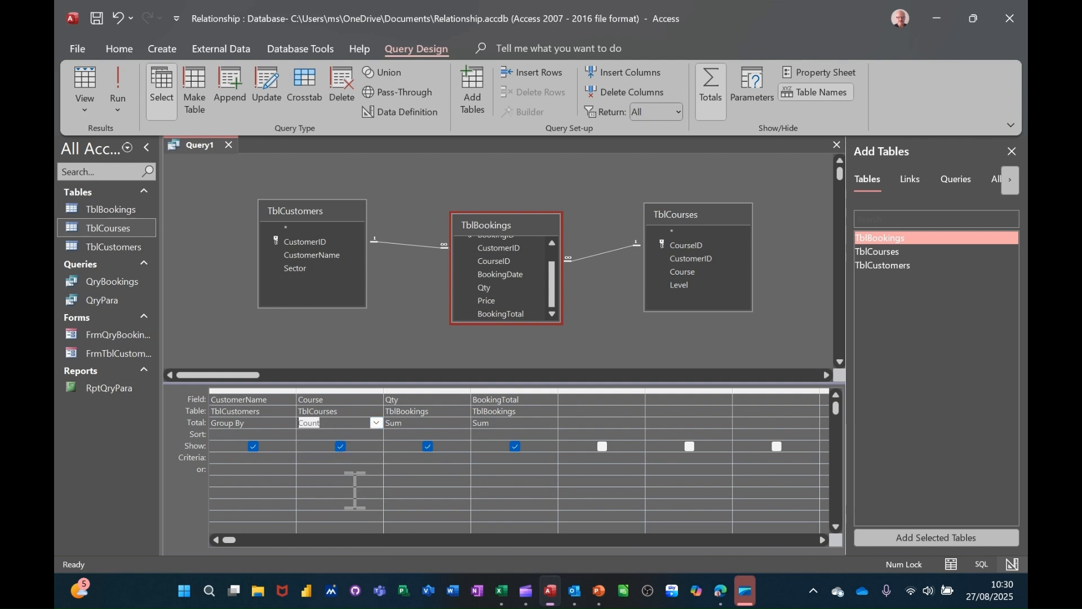
left_click(120, 90)
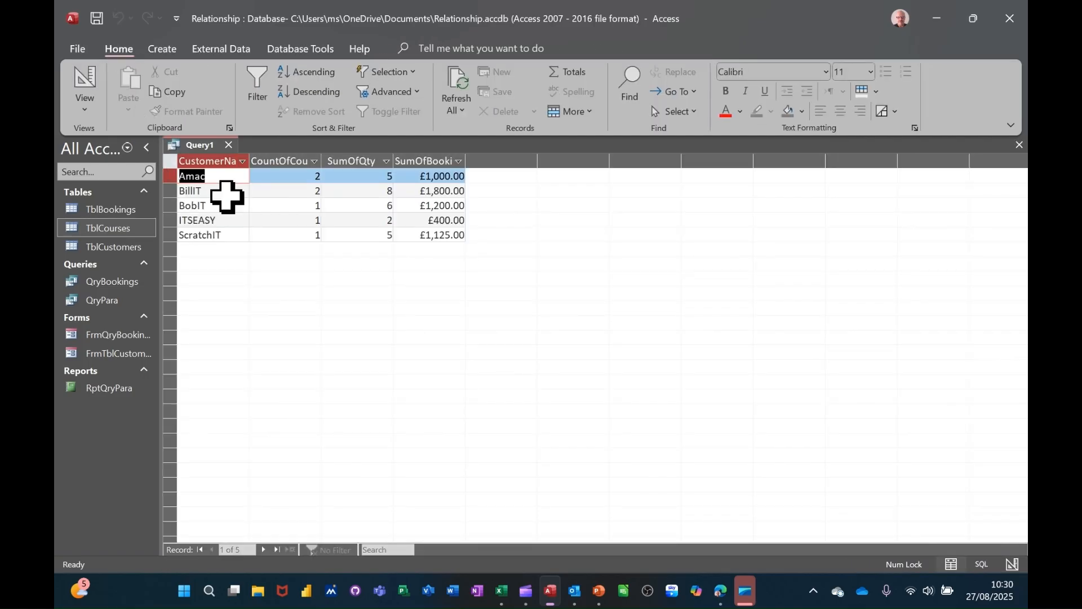
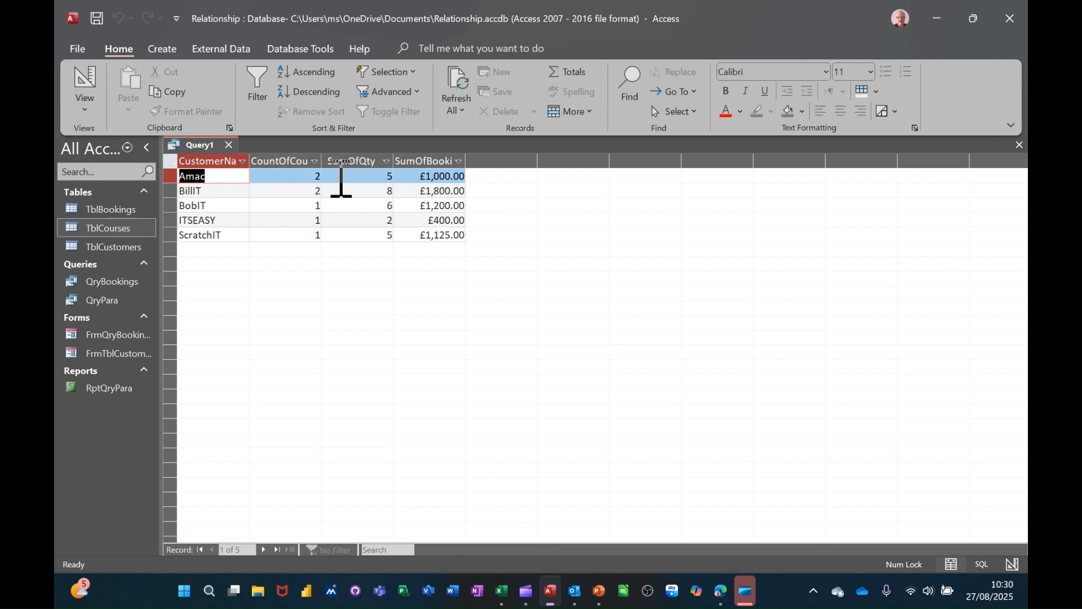
In the query design, give Course, Qty and BookingTotal the aliases CourseAttended, Students and Total, and run the query
left_click(84, 90)
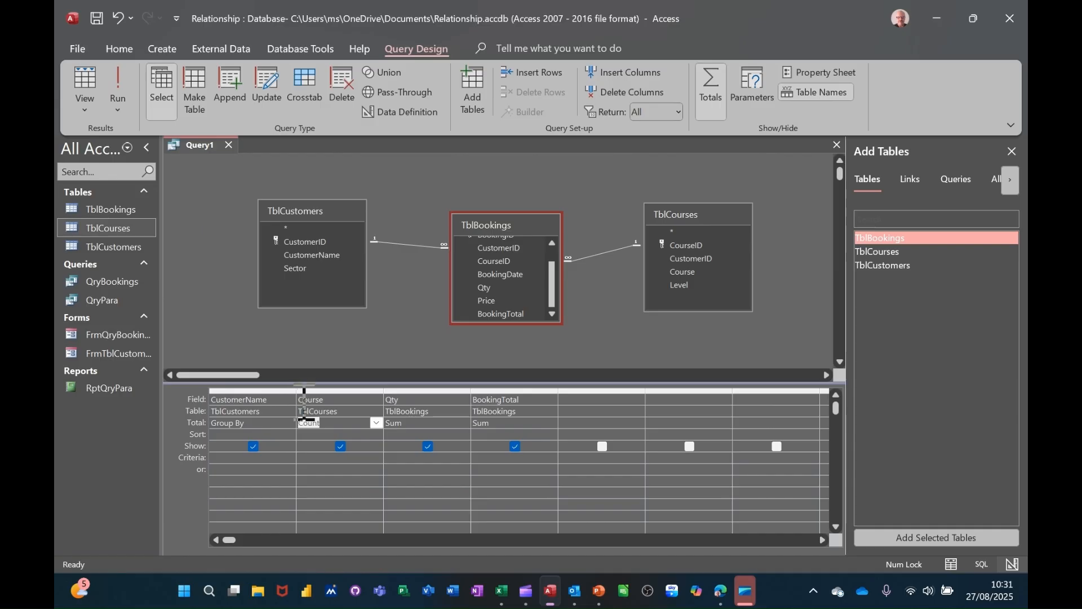
left_click(365, 397)
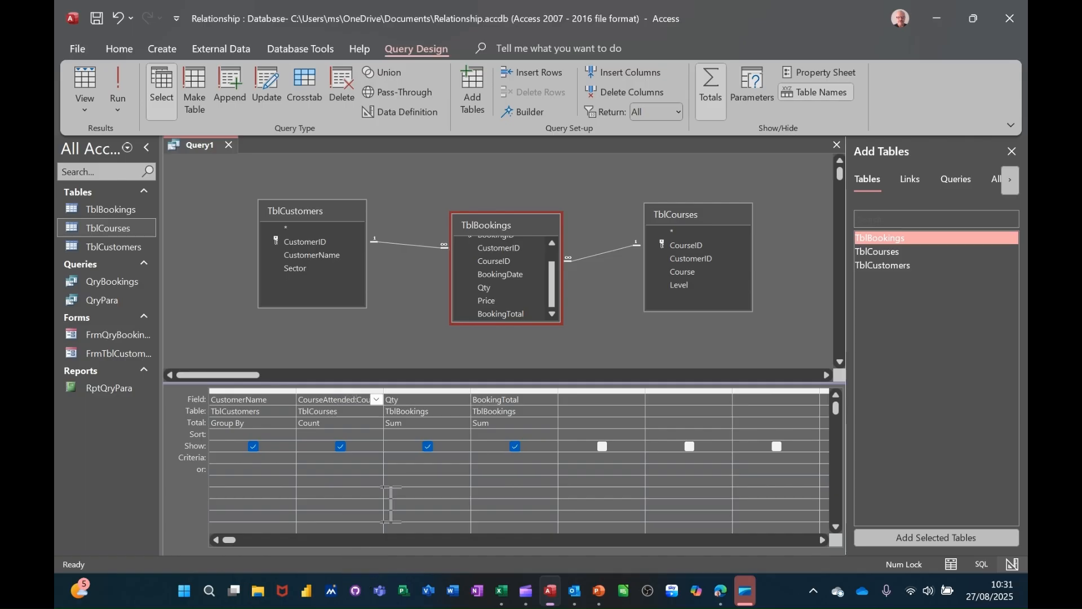
left_click(393, 400)
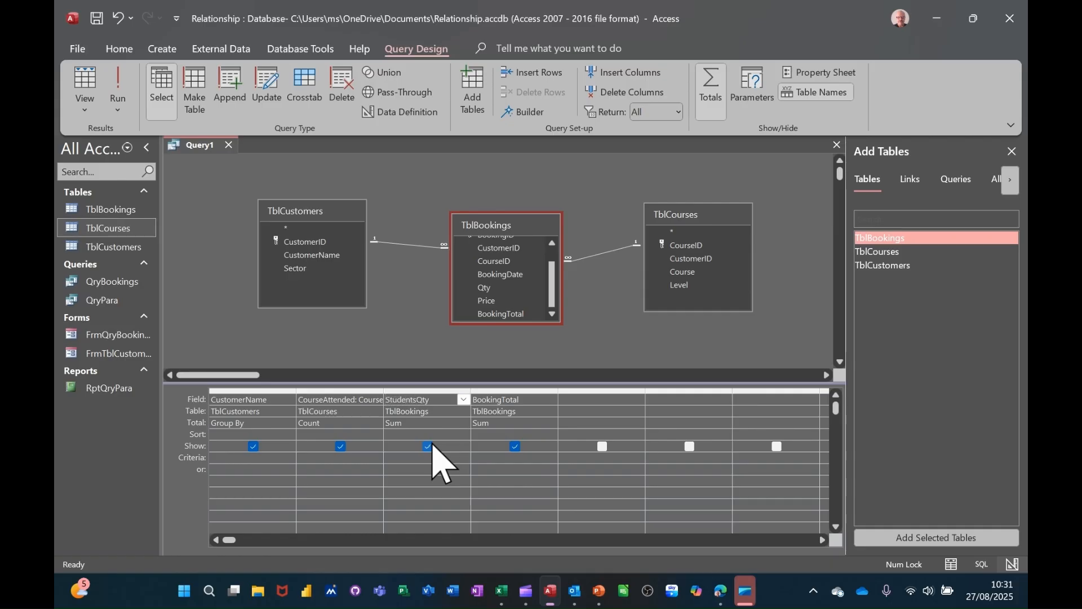
left_click(478, 400)
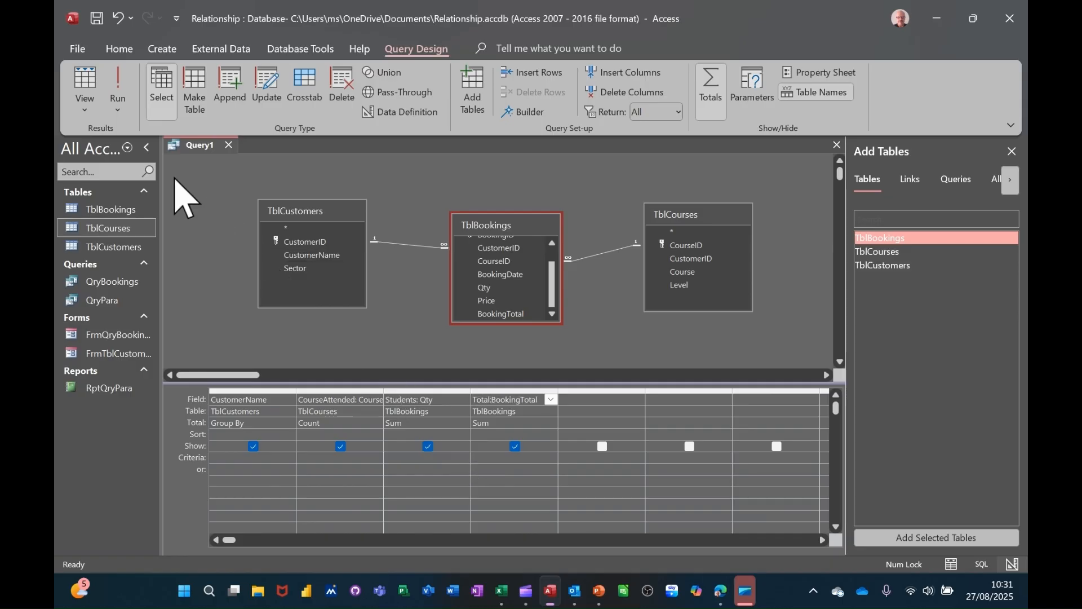
left_click(120, 90)
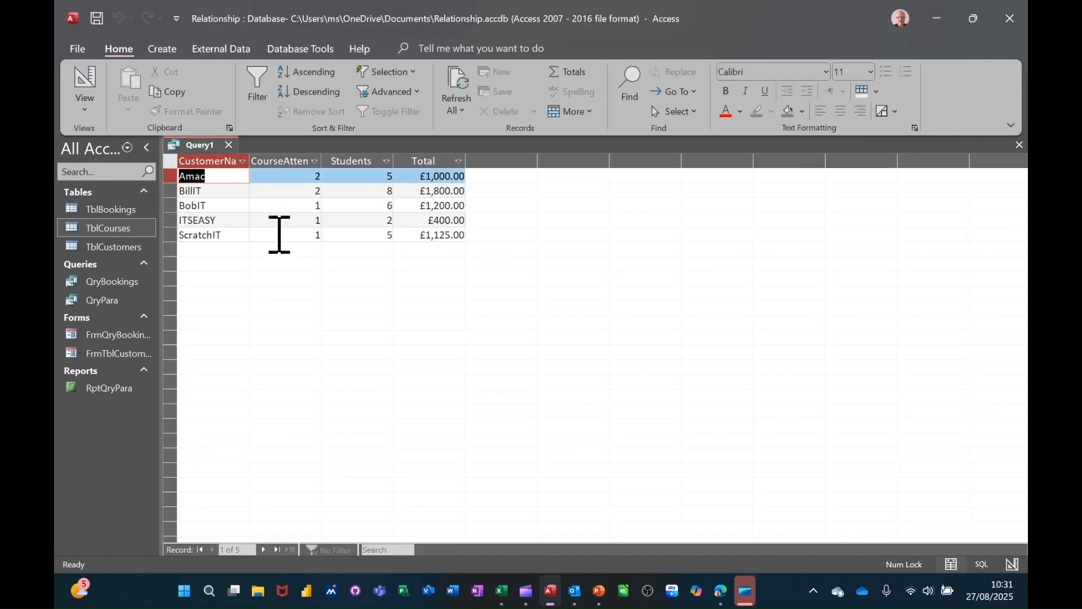
Fit the CourseAttended column to its heading, then save the query as QryCompanyAnalysis and close it
left_click(327, 161)
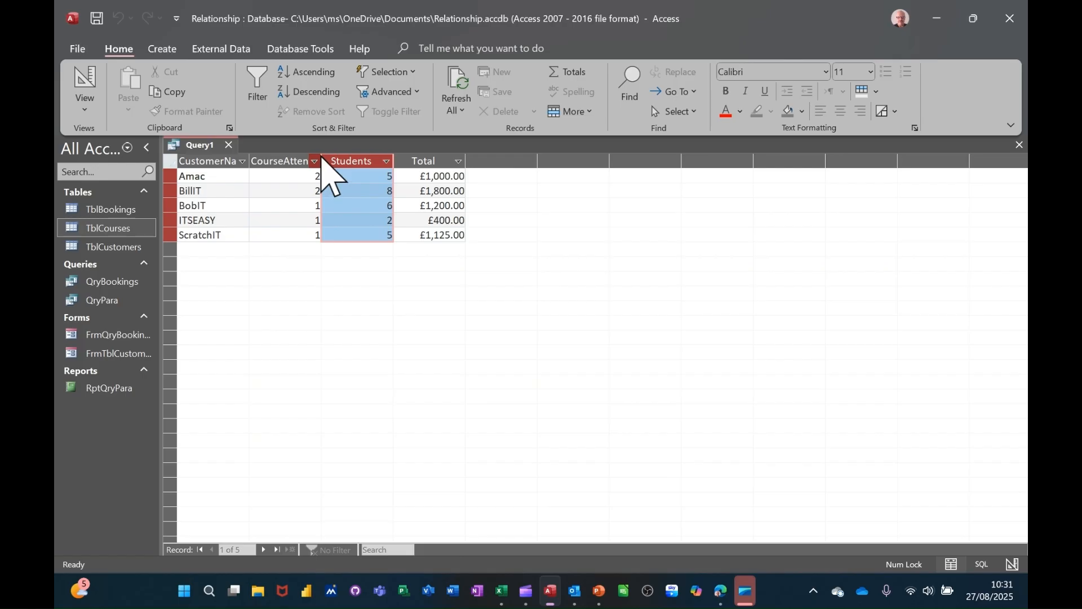
double_click(322, 160)
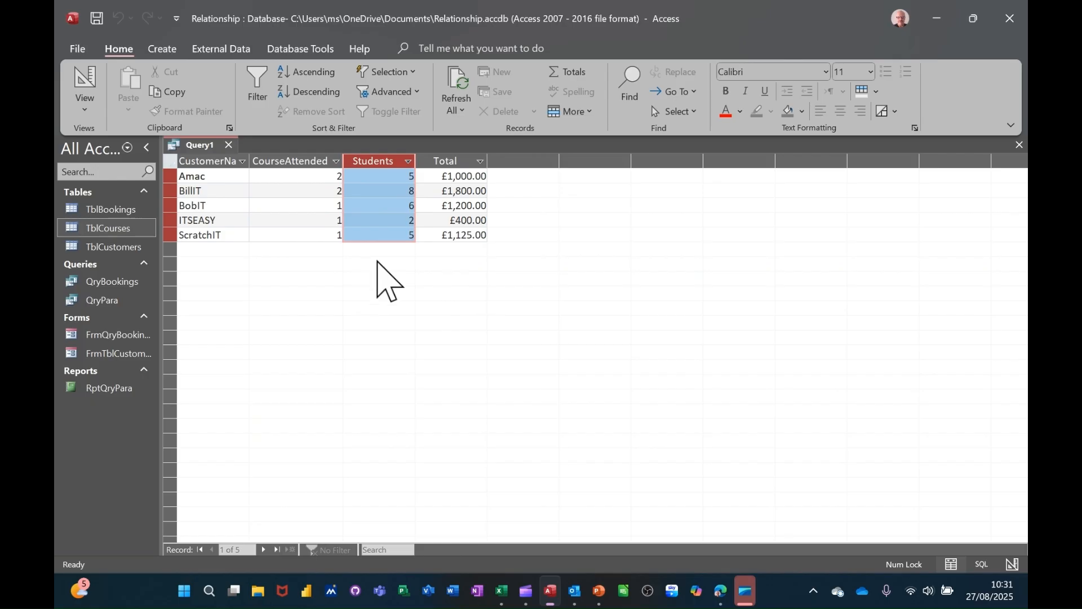
left_click(97, 20)
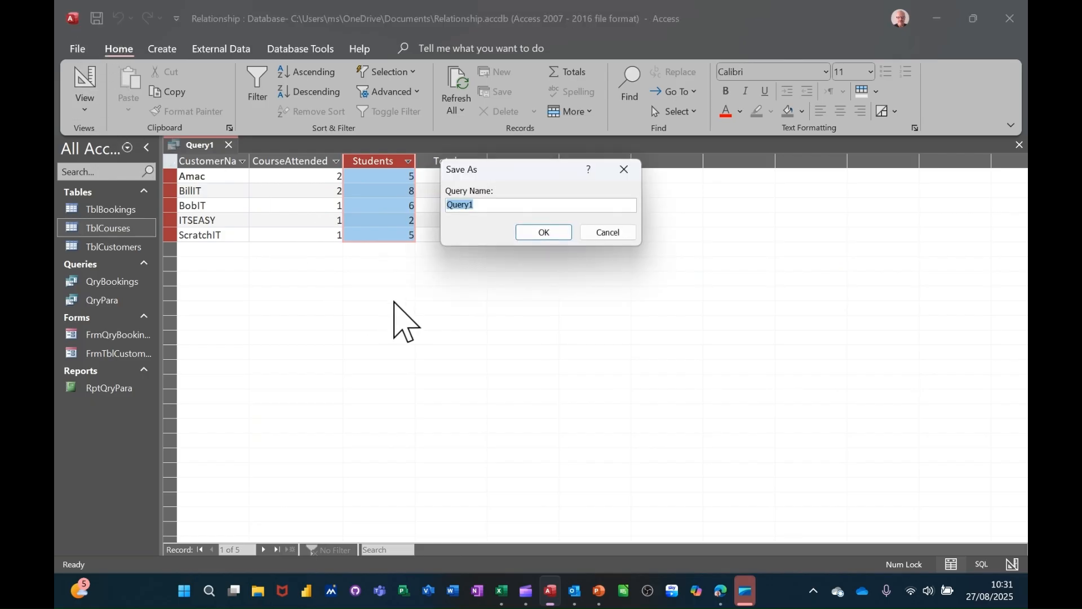
type("Q")
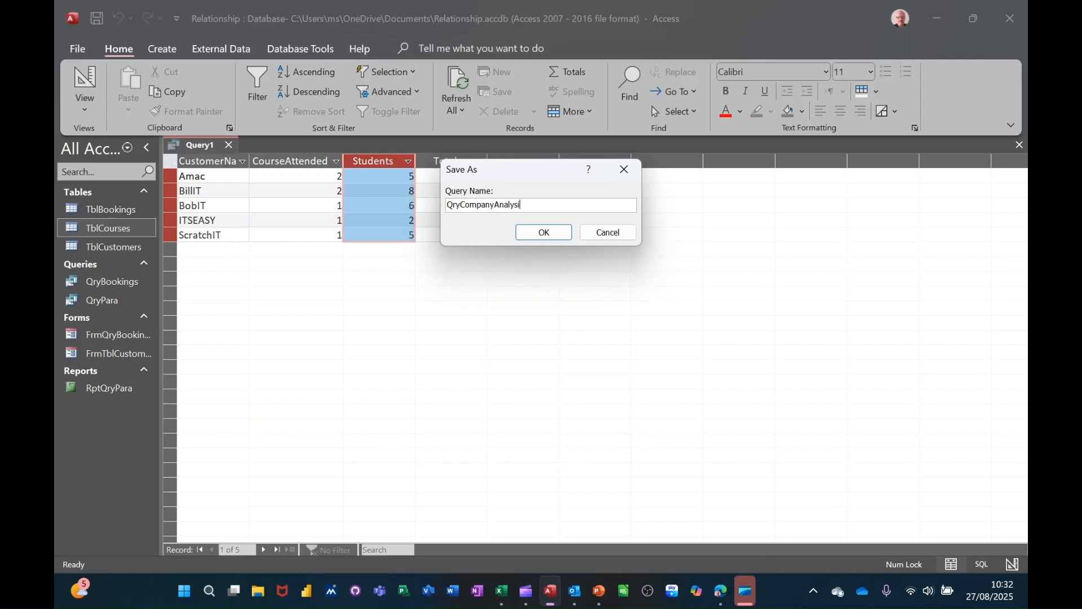
left_click(540, 234)
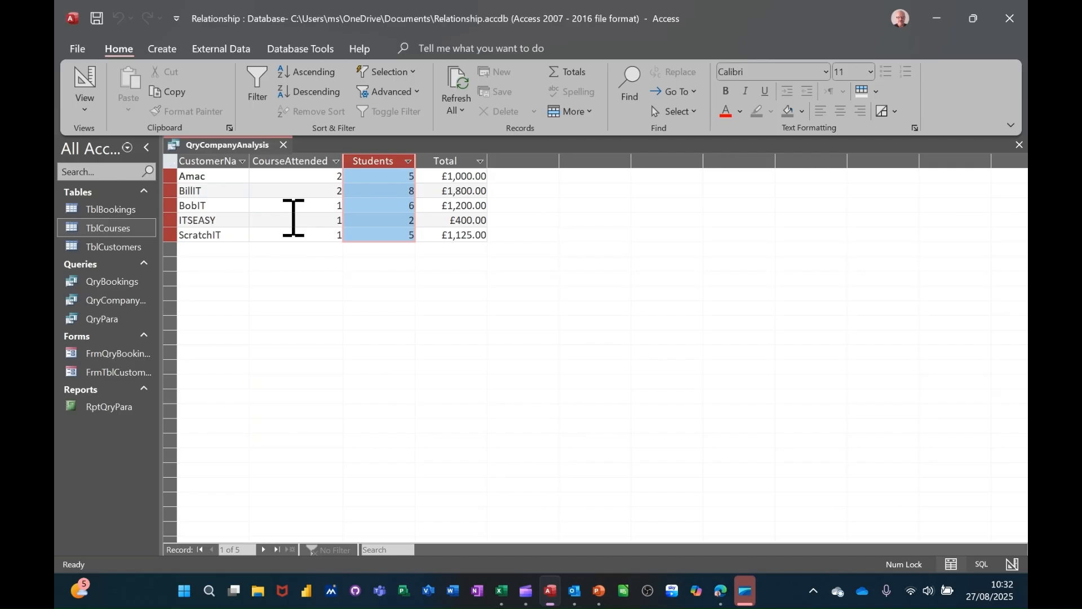
left_click(284, 145)
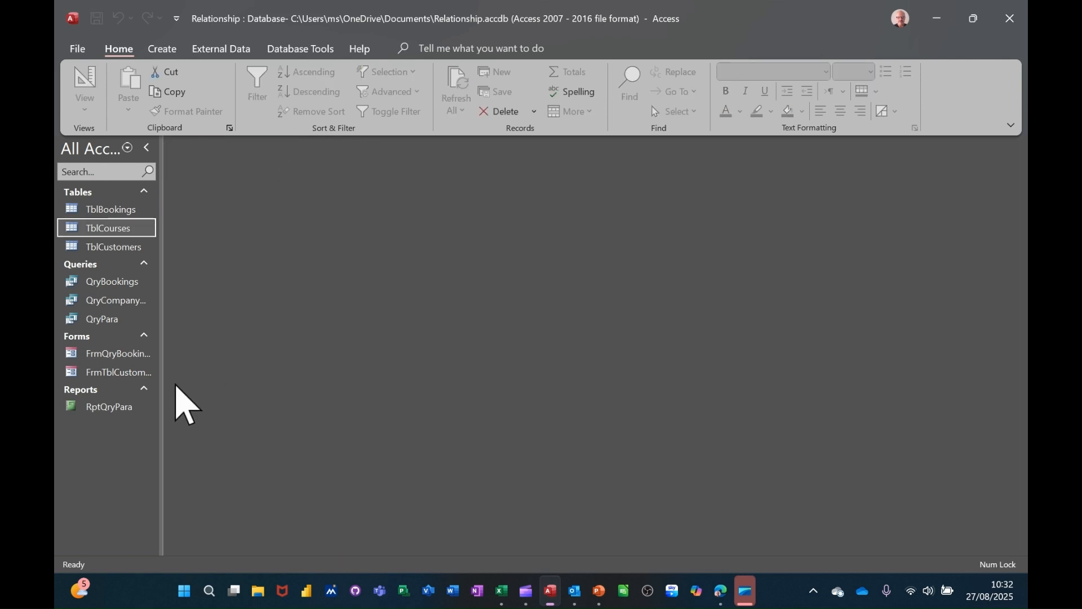
Widen the object list to show full names and create a basic report from QryCompanyAnalysis
left_click(133, 284)
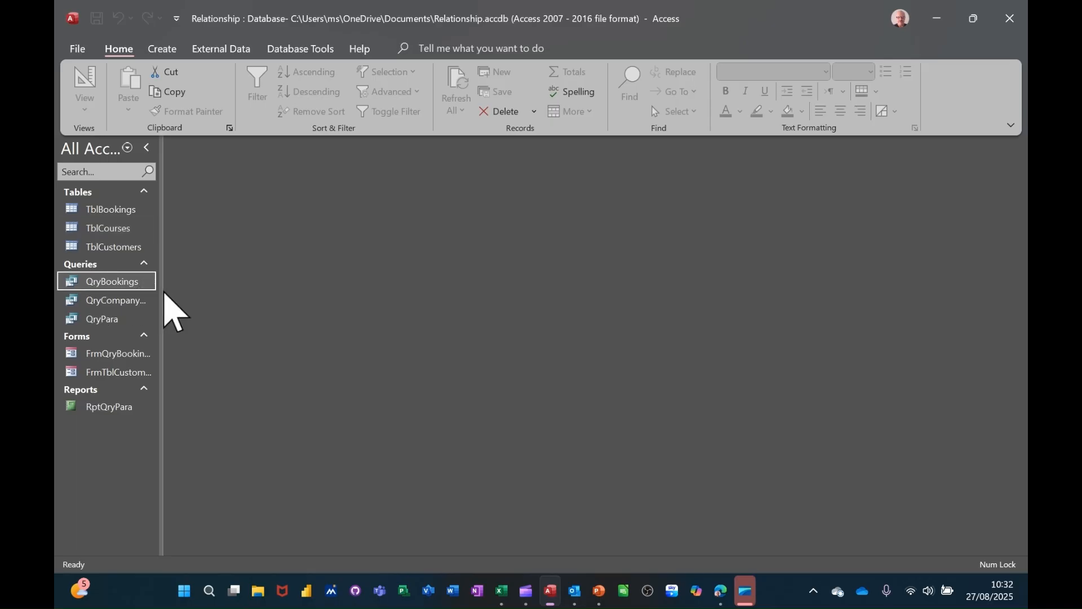
left_click_drag(161, 291, 223, 295)
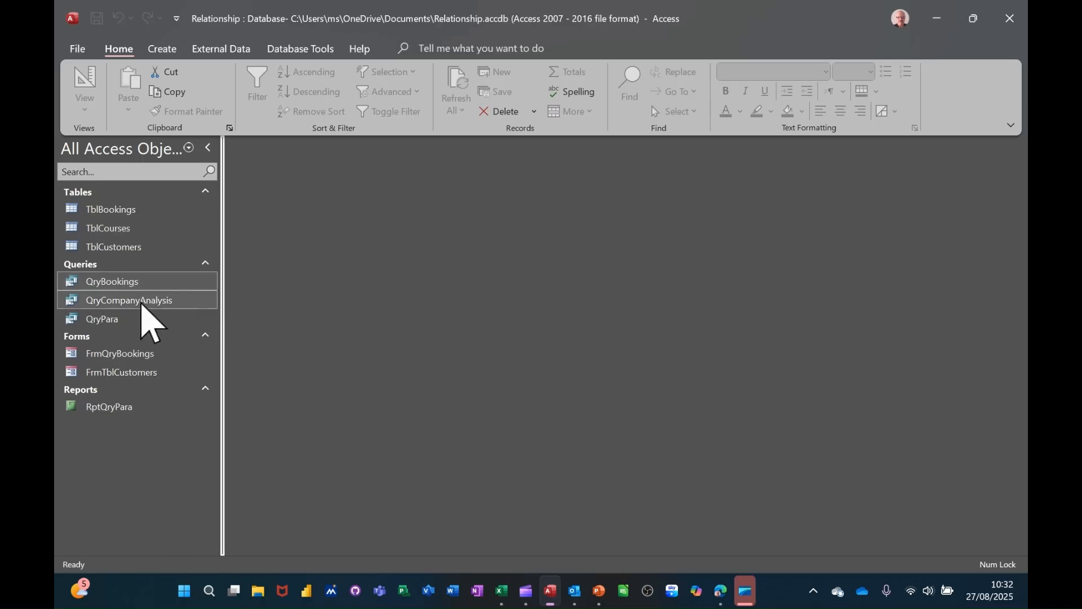
left_click(142, 304)
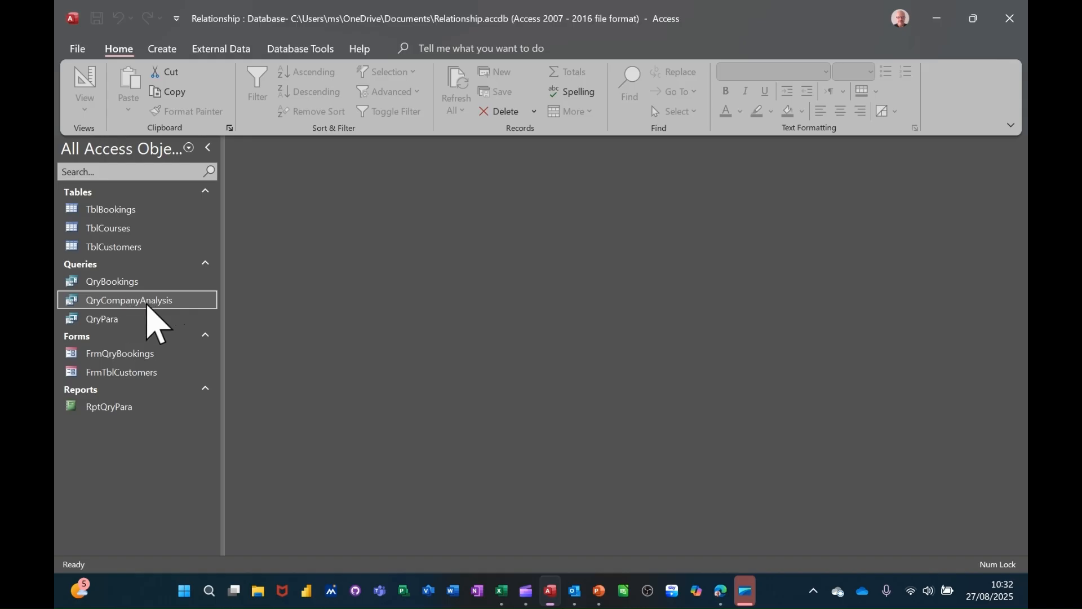
left_click(162, 49)
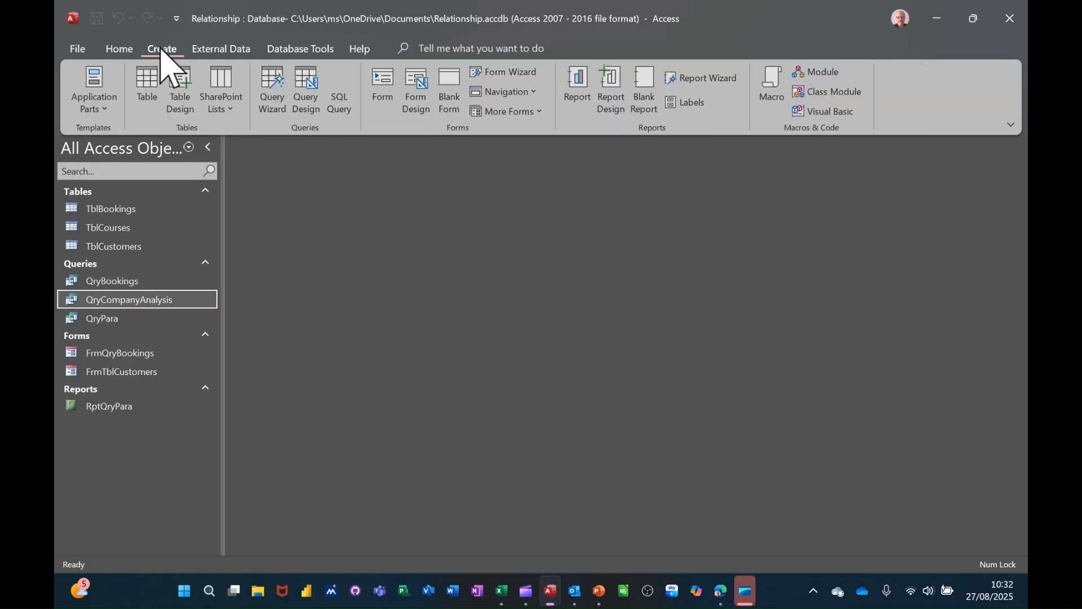
left_click(584, 86)
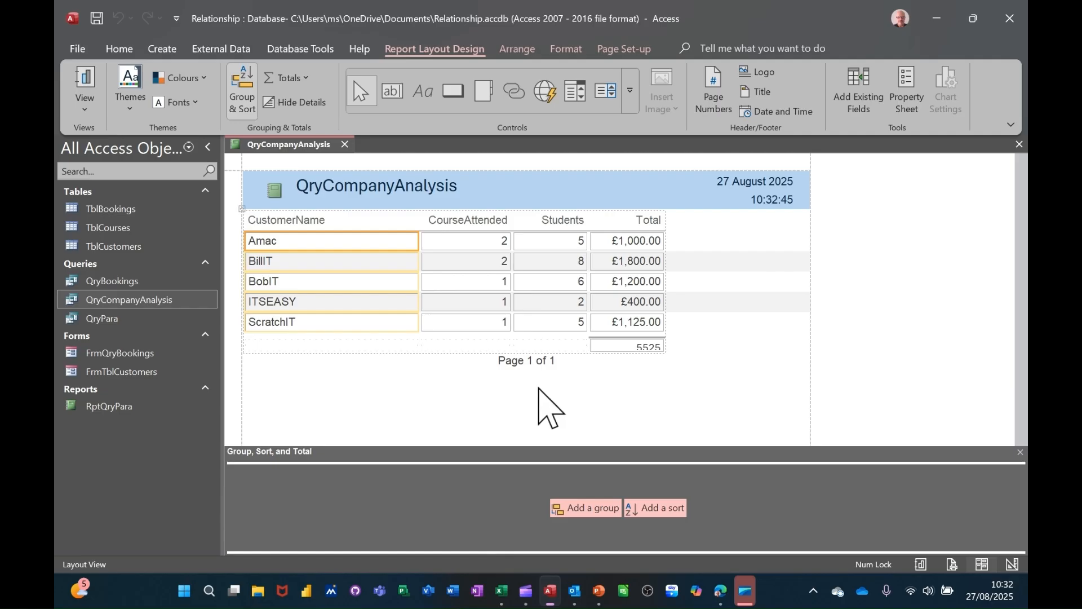
Close the new report, saving it as RptQryCompanyAnalysis
left_click(345, 144)
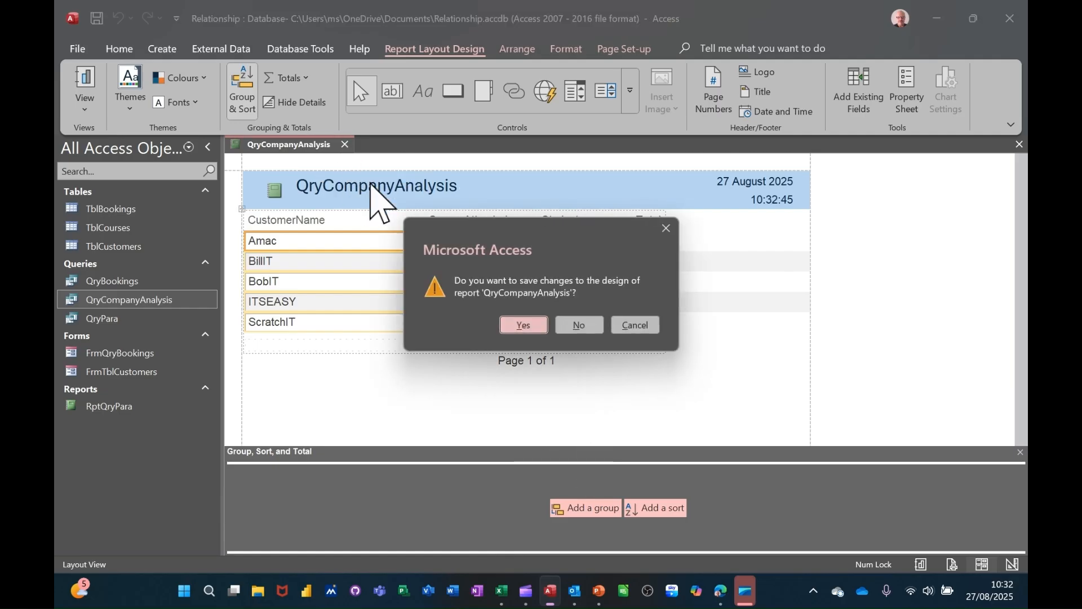
left_click(516, 324)
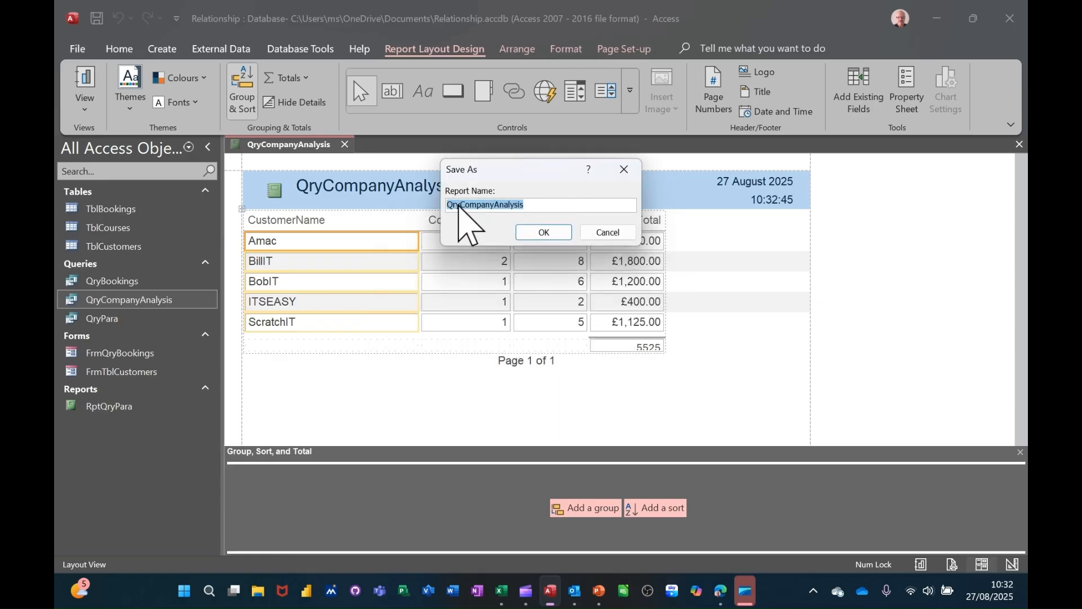
left_click(449, 205)
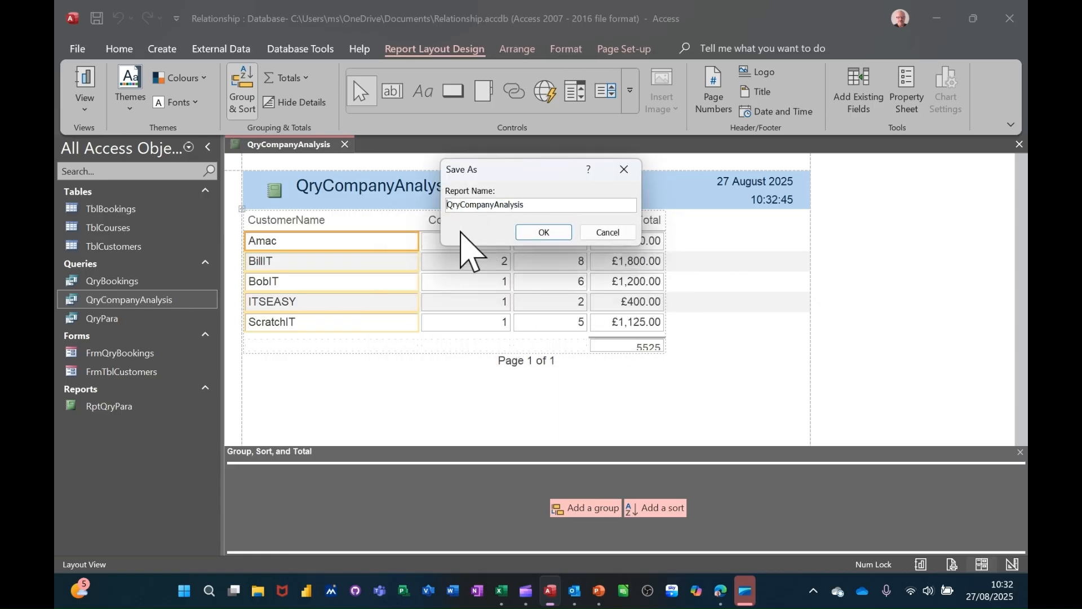
type("Rpt")
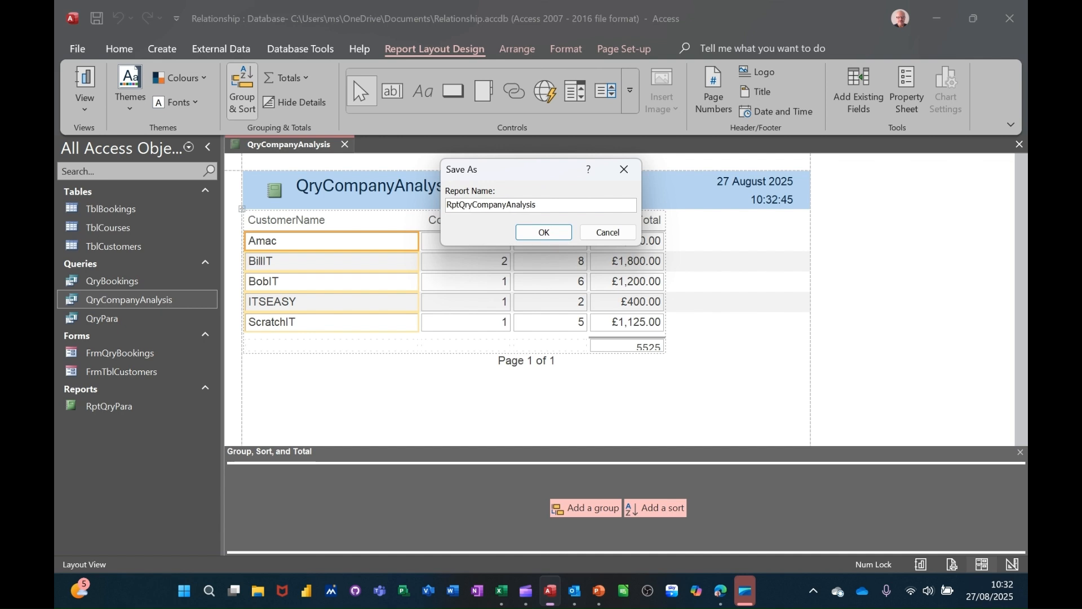
left_click(544, 232)
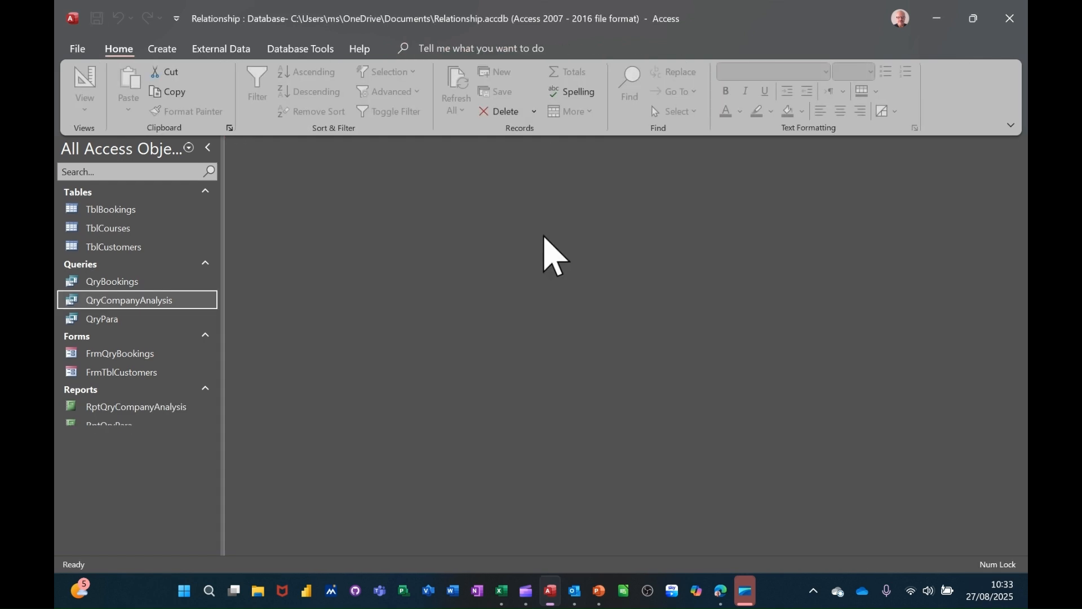
Open RptQryCompanyAnalysis in Design View, change its header title to "Company Analysis" and display the report in Report View
right_click(137, 415)
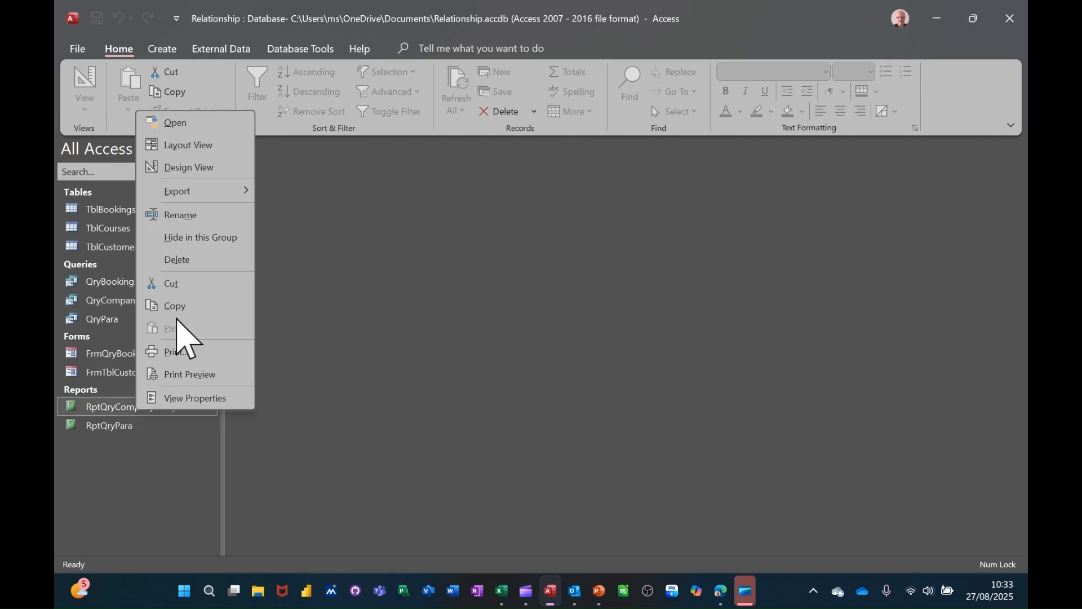
left_click(159, 168)
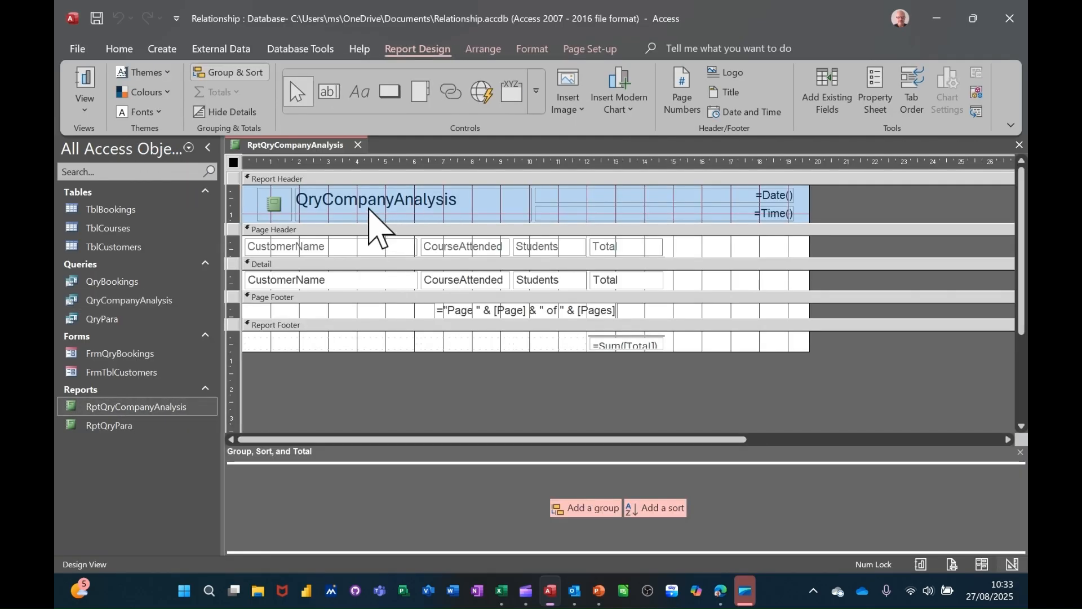
left_click(329, 200)
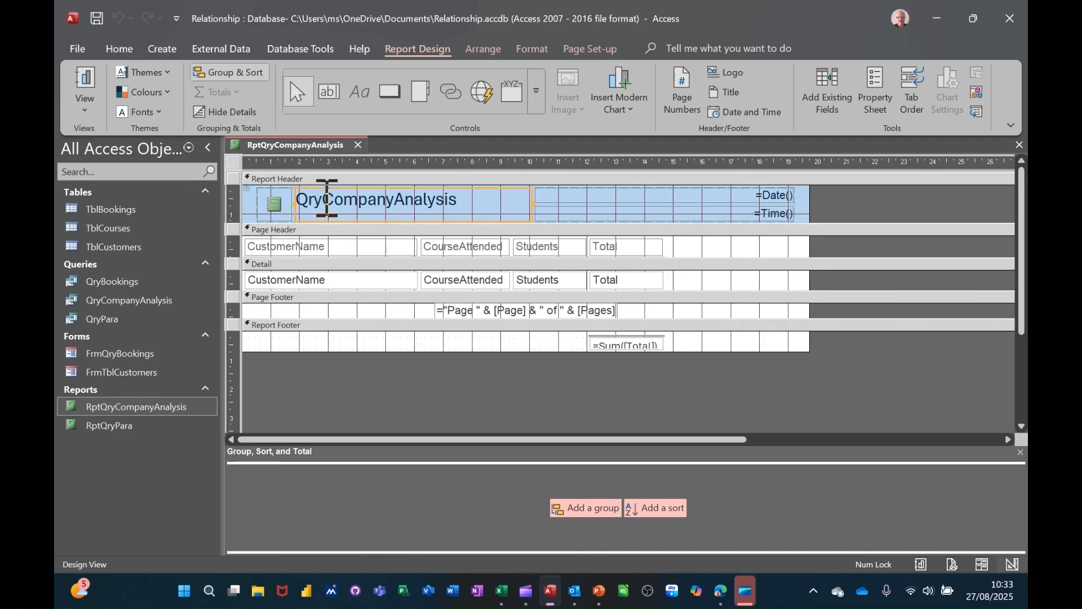
left_click(327, 199)
key("BackSpace")
key("BackSpace")
key("BackSpace")
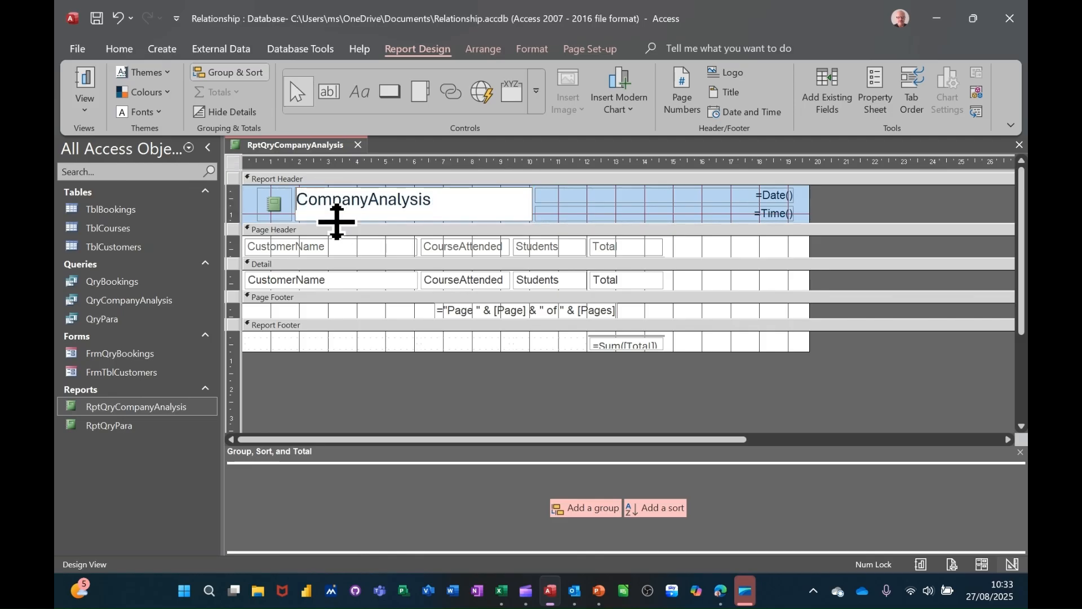
left_click(374, 211)
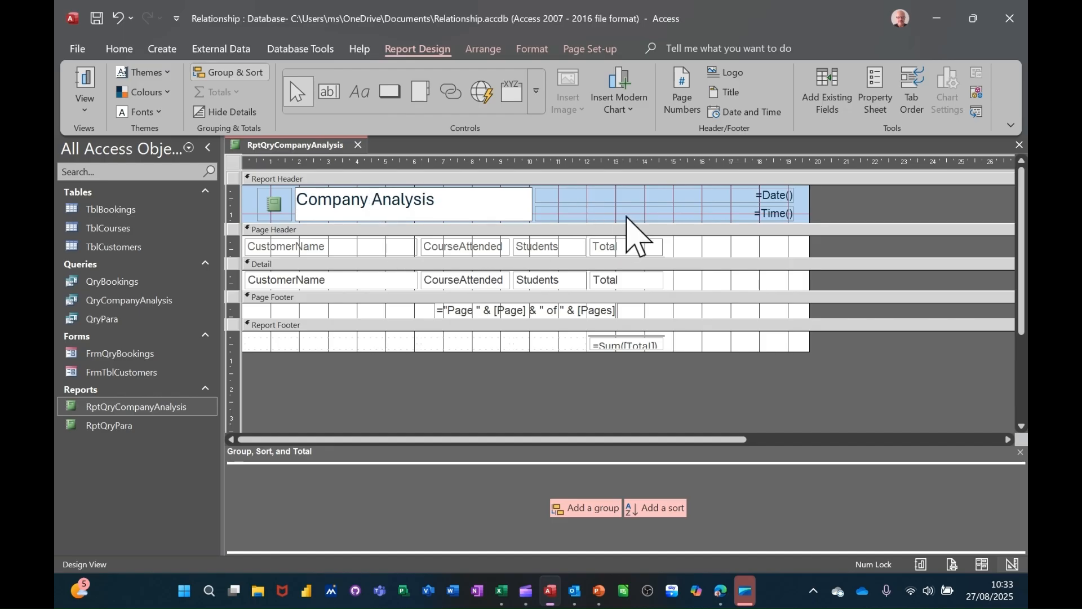
left_click(715, 361)
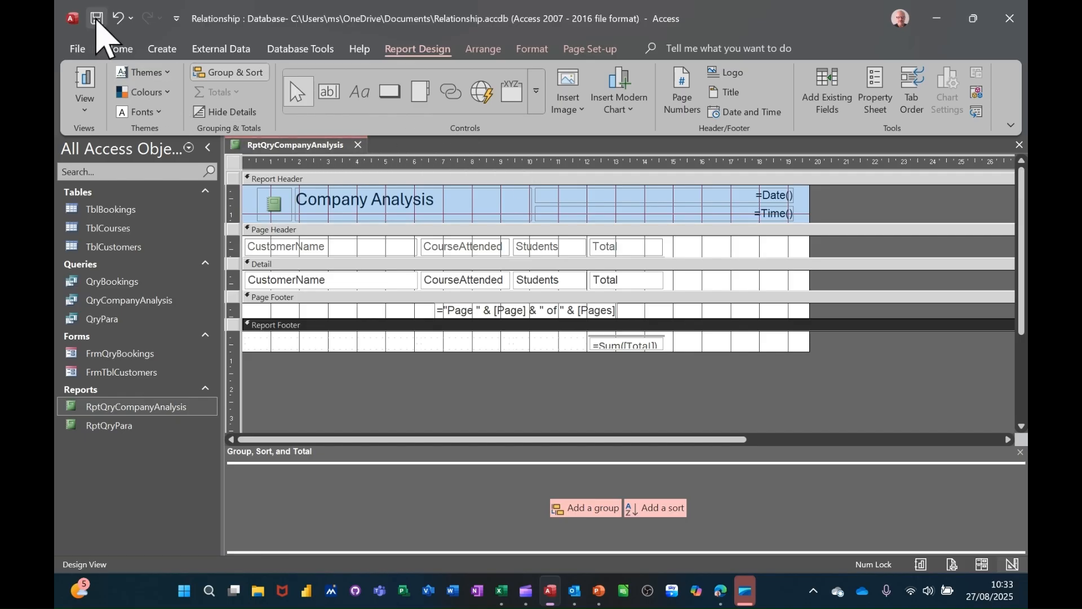
left_click(85, 82)
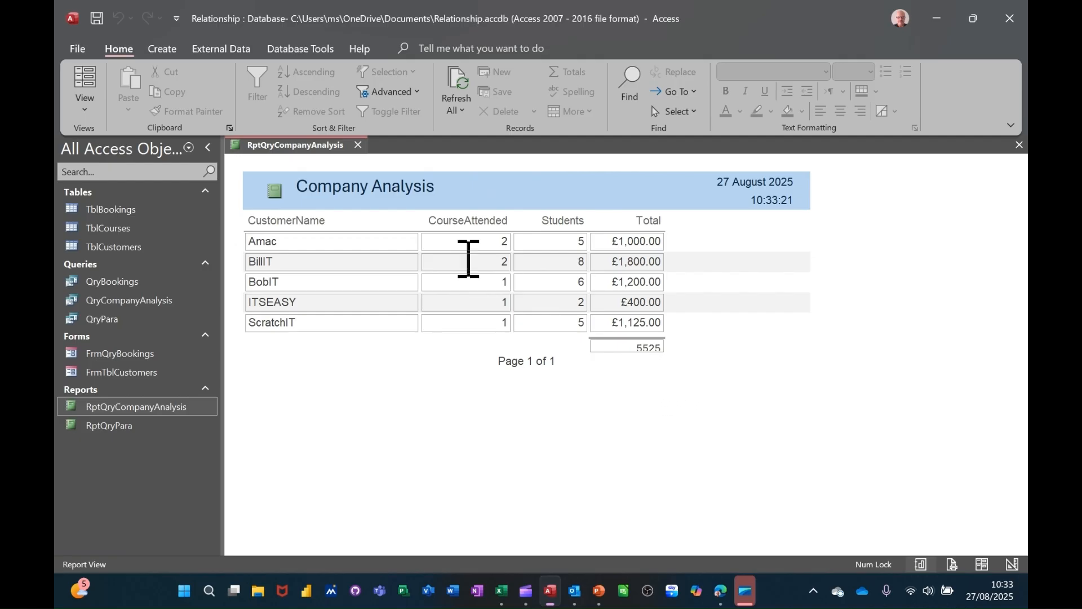
Return the report to Design View and increase the height of the =Sum([Total]) box in the report footer
left_click(85, 111)
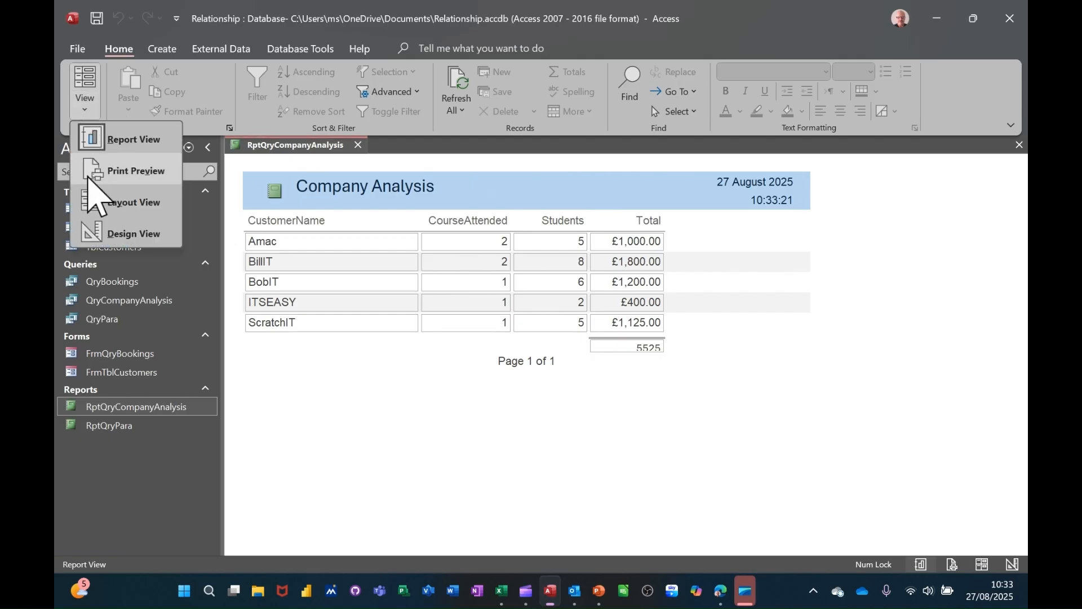
left_click(107, 234)
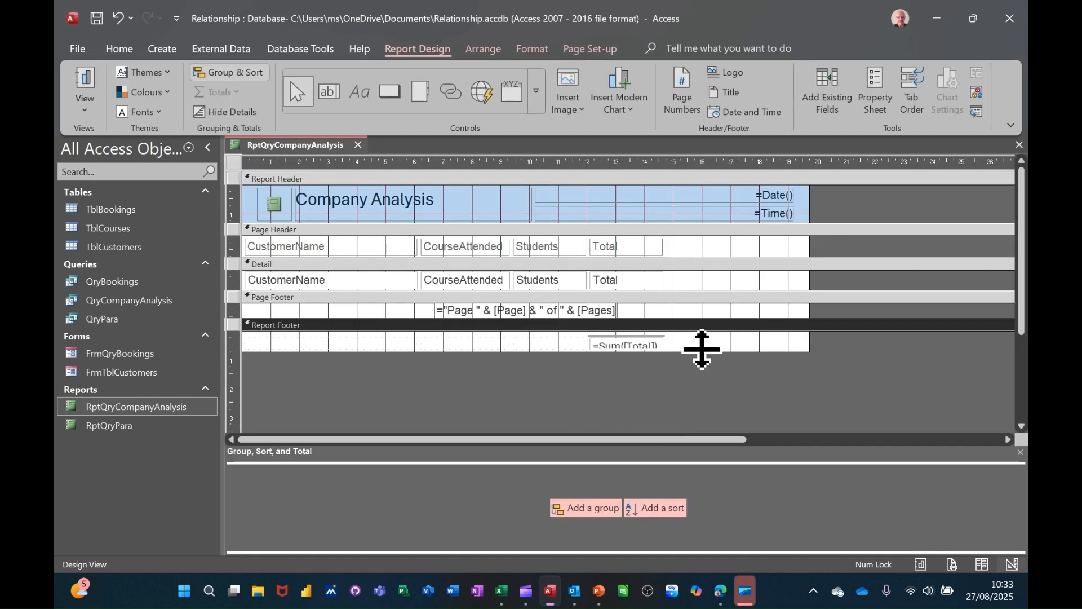
left_click(657, 345)
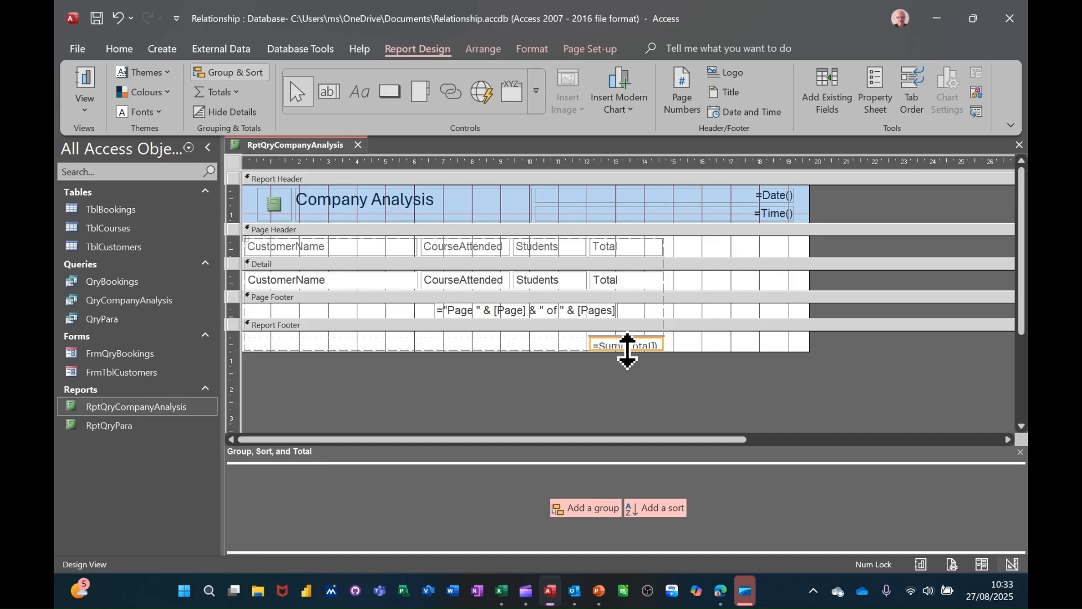
left_click_drag(628, 349, 632, 370)
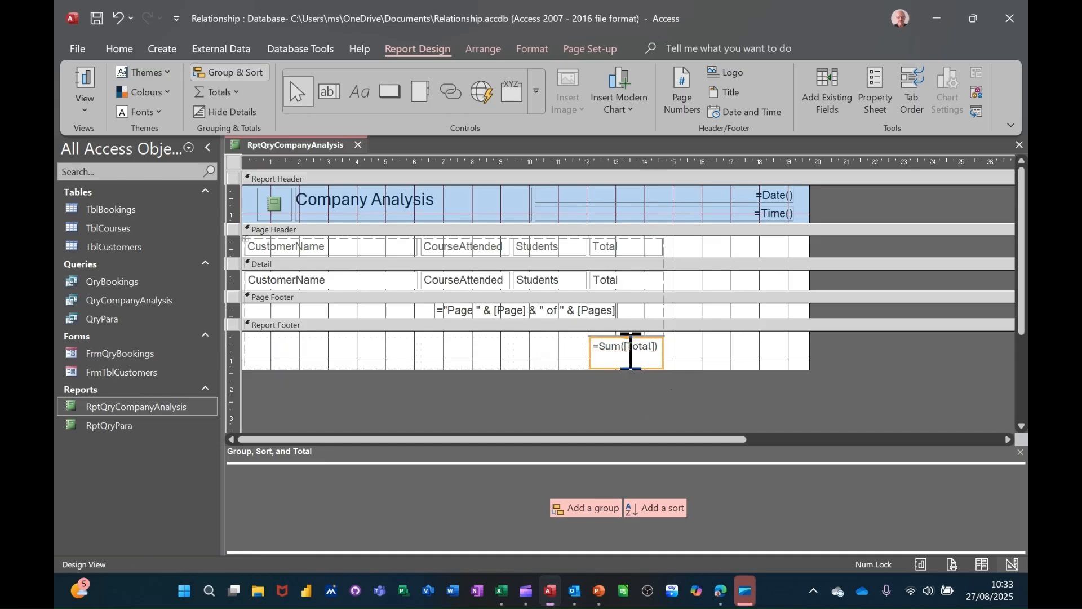
Set the format of the =Sum([Total]) text box in the report footer to Currency and display the report in Report View
left_click(479, 324)
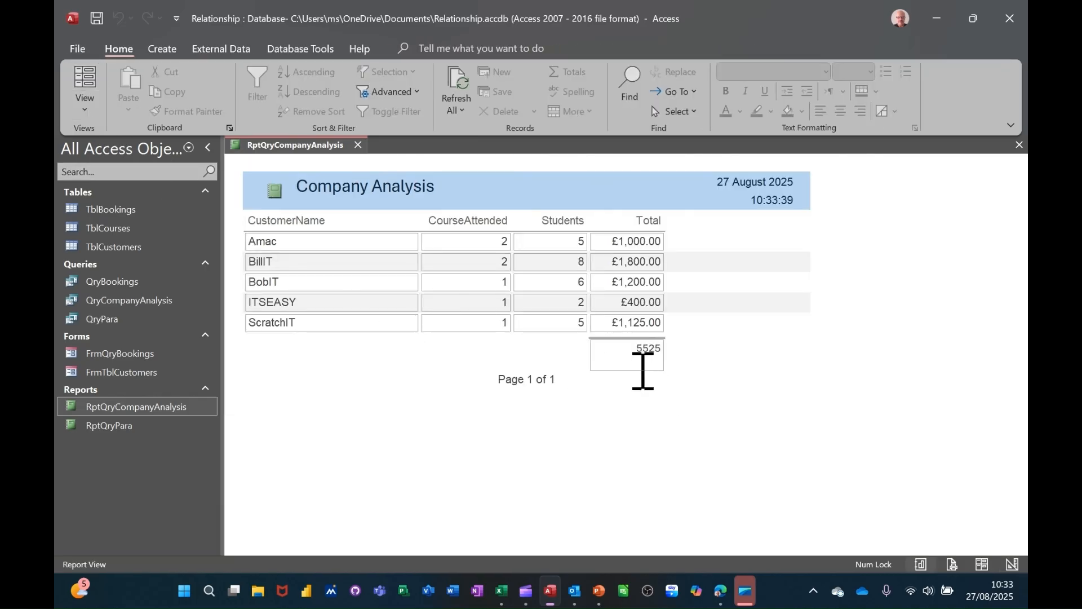
left_click(85, 109)
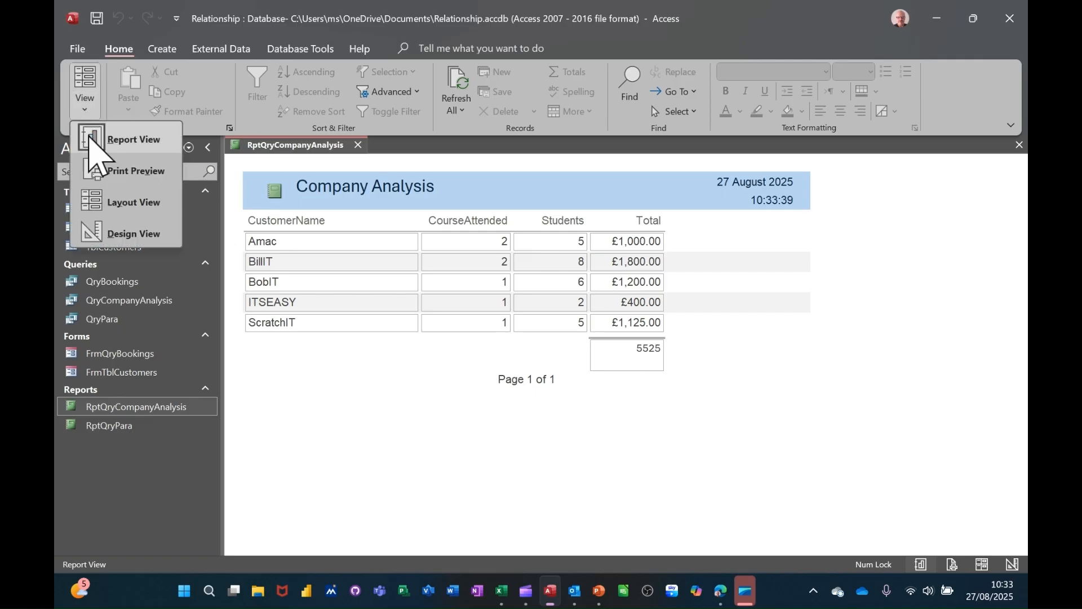
left_click(111, 225)
left_click(618, 346)
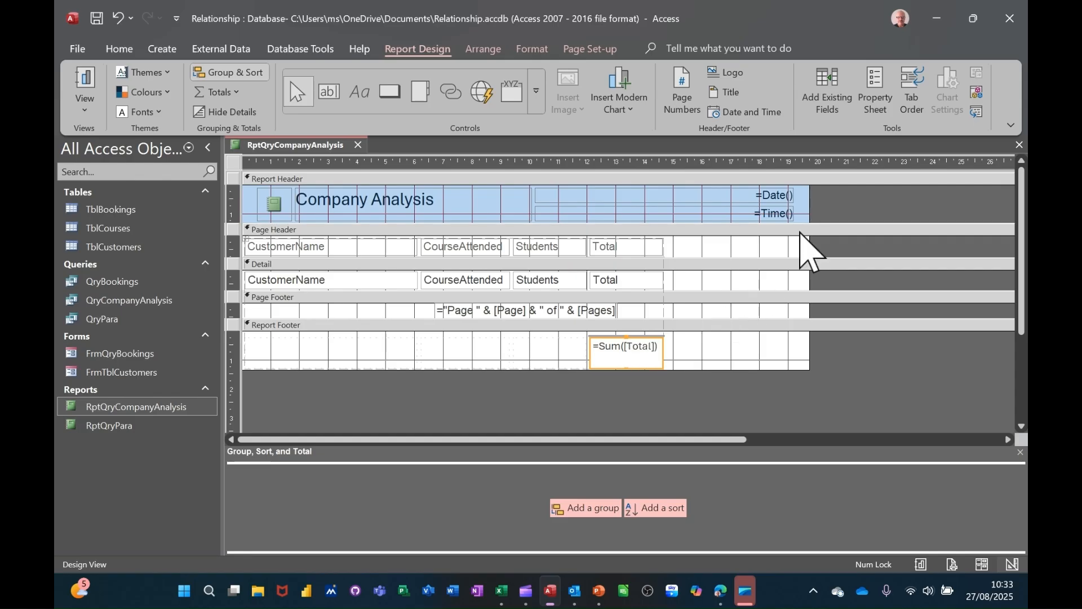
left_click(877, 93)
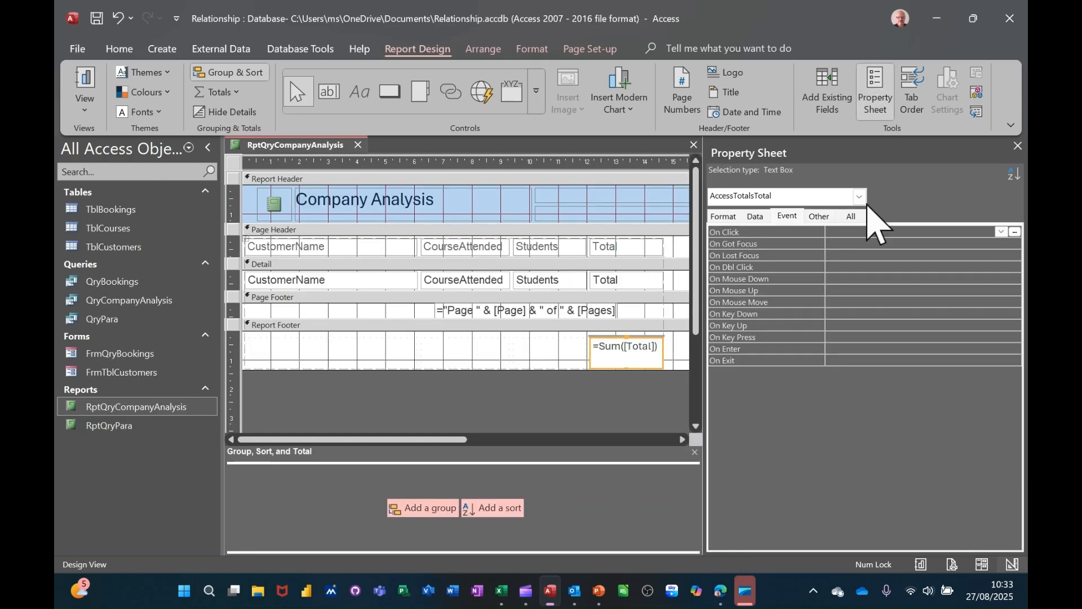
left_click(724, 216)
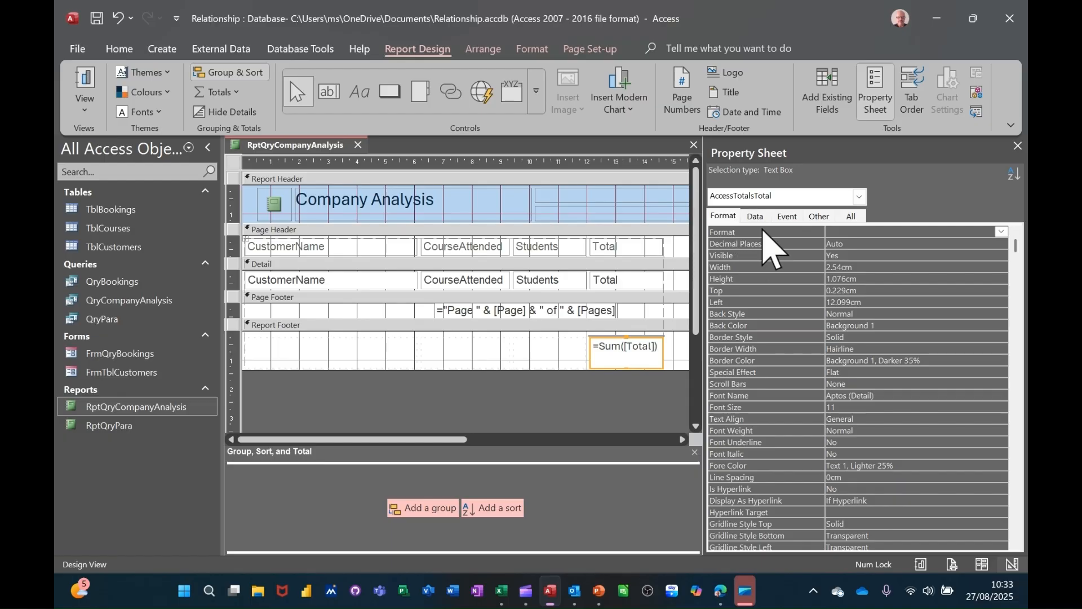
left_click(877, 233)
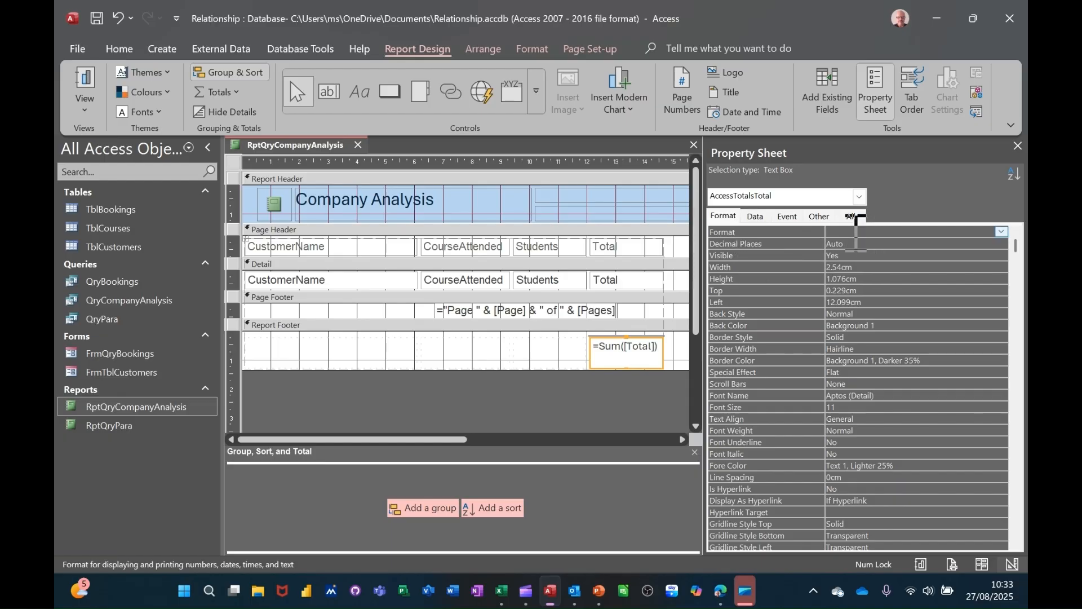
type("cy")
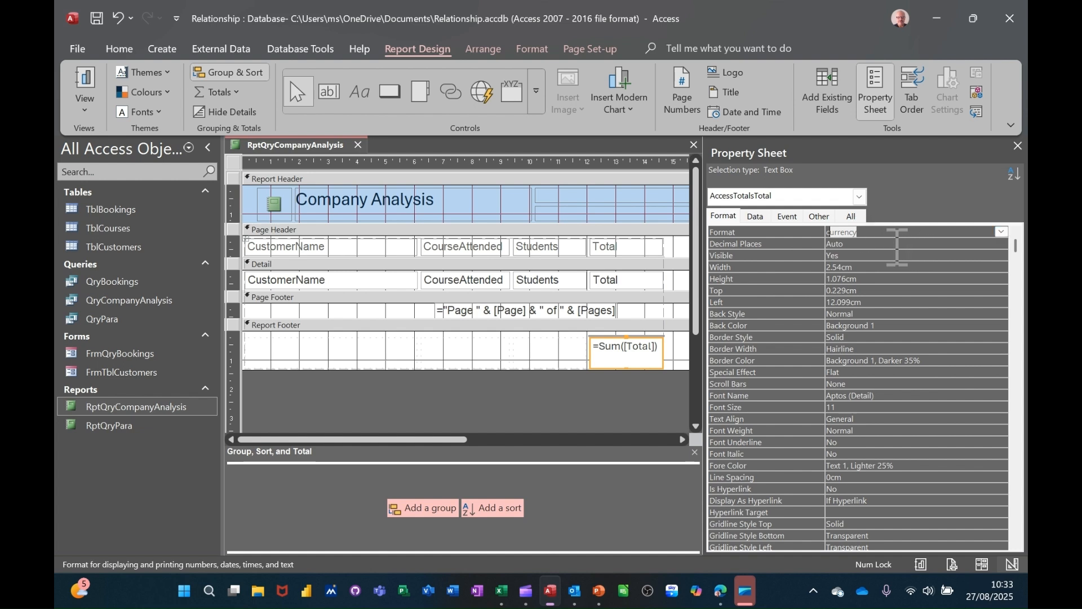
key("Return")
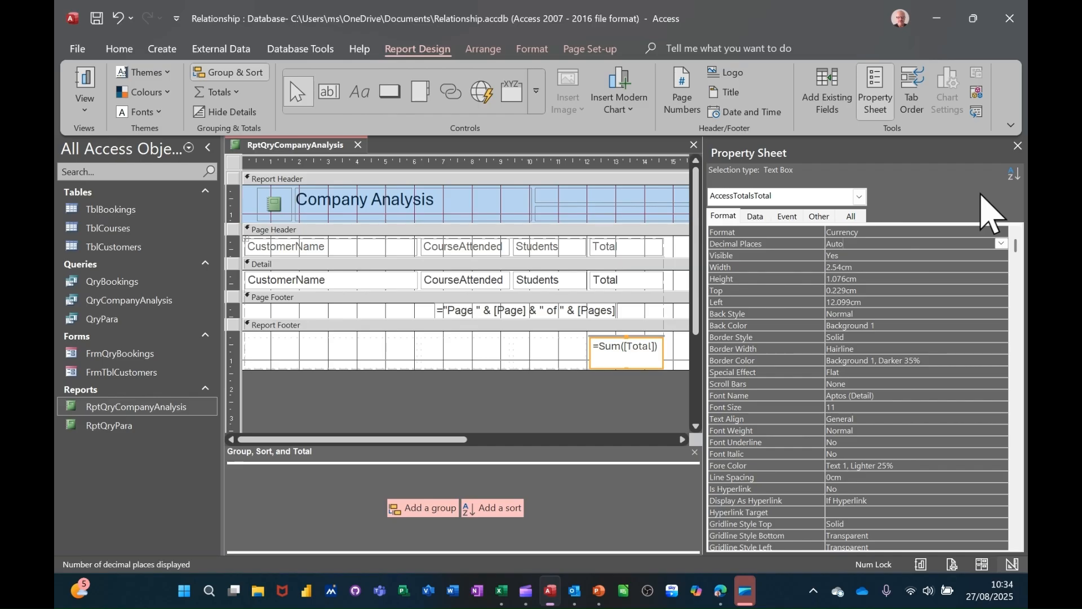
left_click(1017, 146)
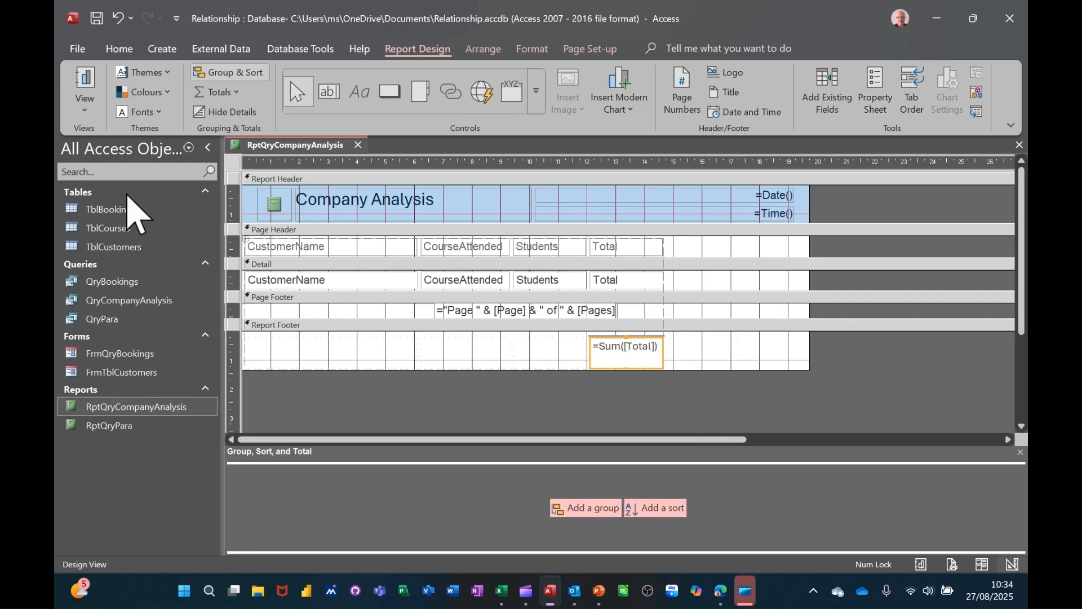
left_click(85, 90)
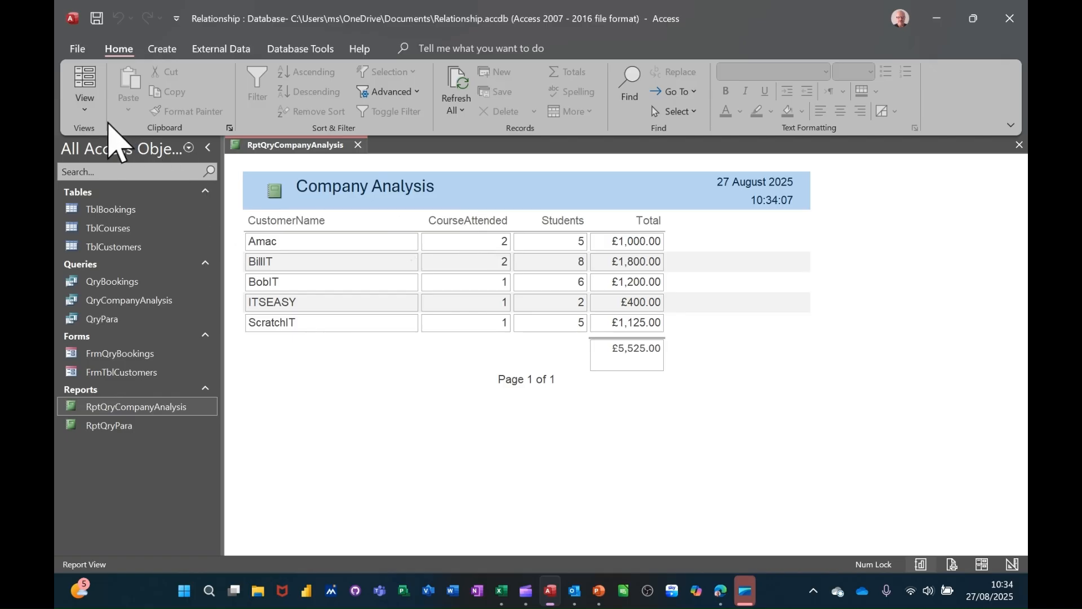
In the report's design, change the CustomerName heading in the page header to "Customer Name"
left_click(86, 108)
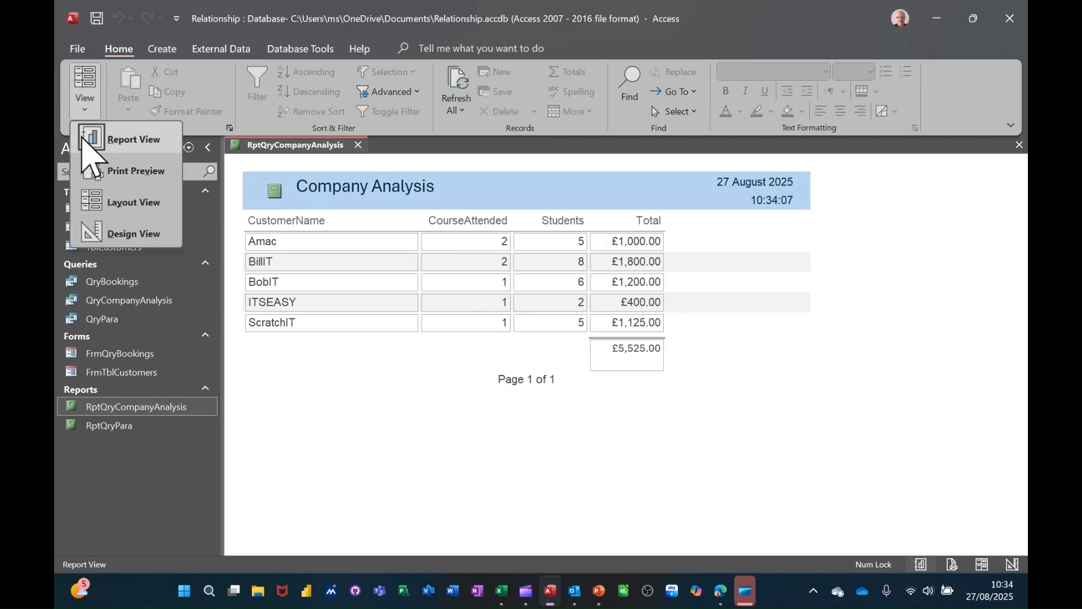
left_click(107, 234)
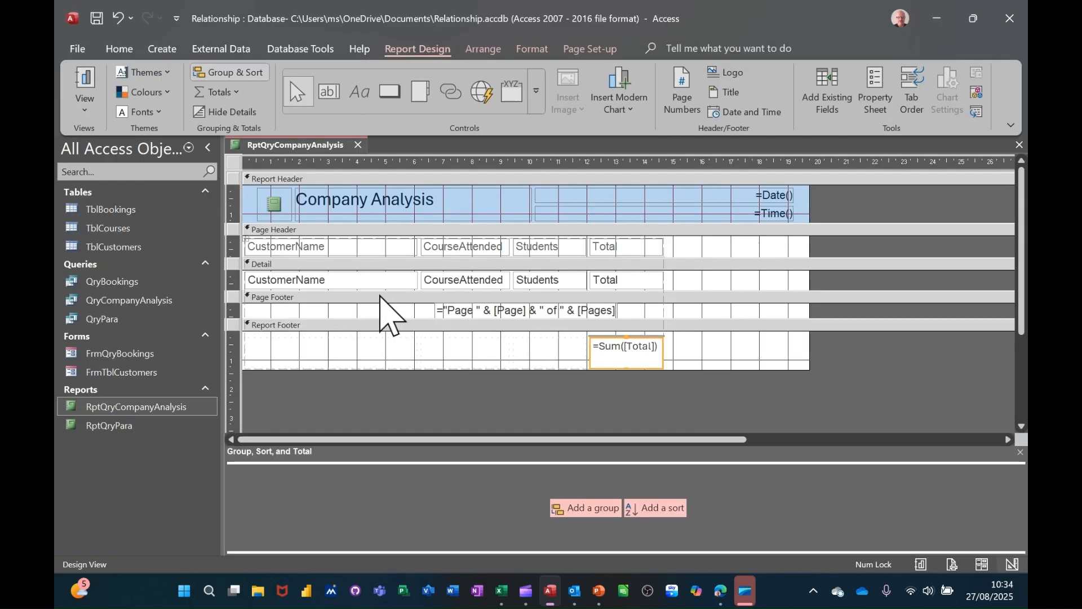
left_click_drag(301, 246, 300, 249)
left_click(300, 253)
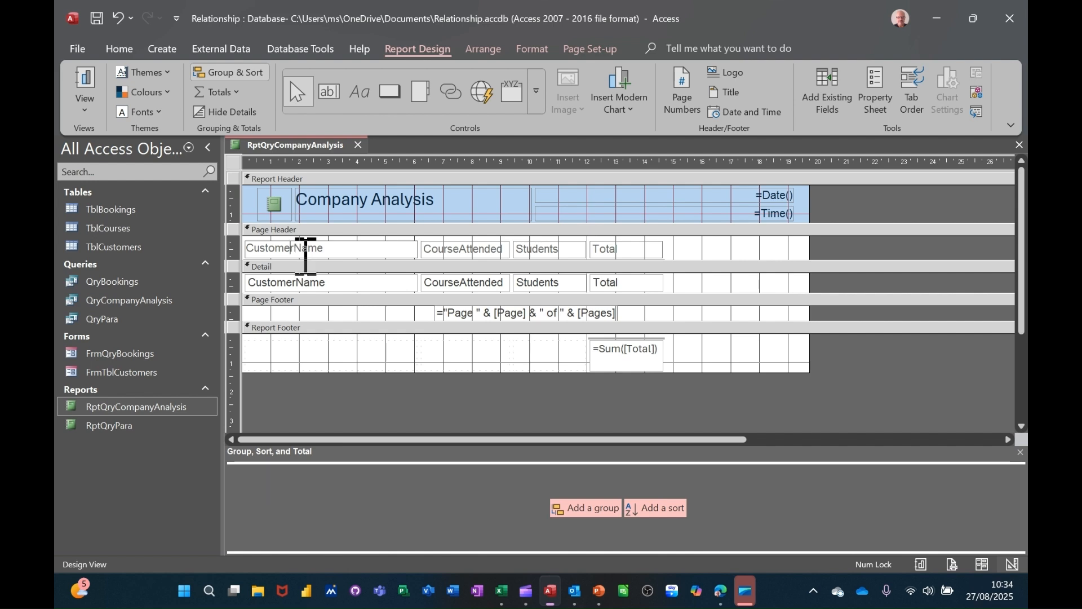
left_click(298, 255)
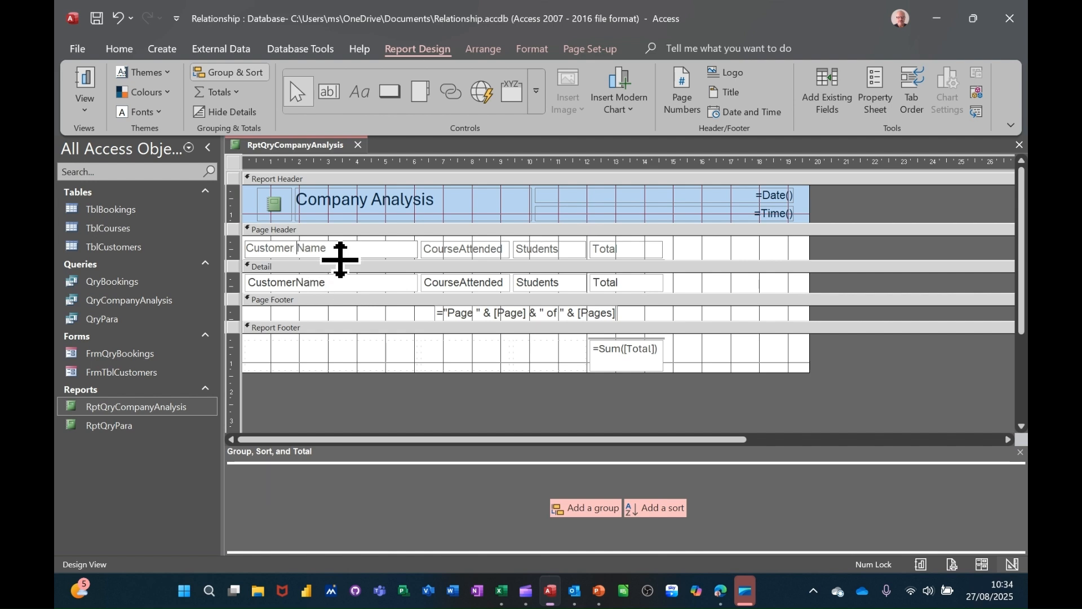
Change the CourseAttended heading in the page header to "Course Attended", check it in Report View and close the report
left_click(463, 248)
left_click(462, 251)
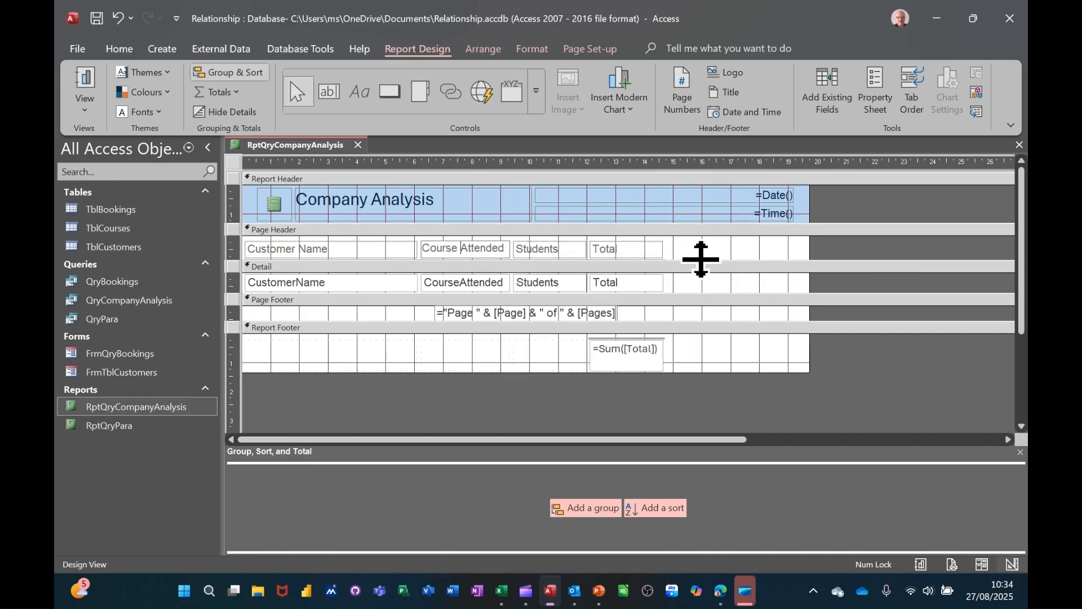
left_click(672, 285)
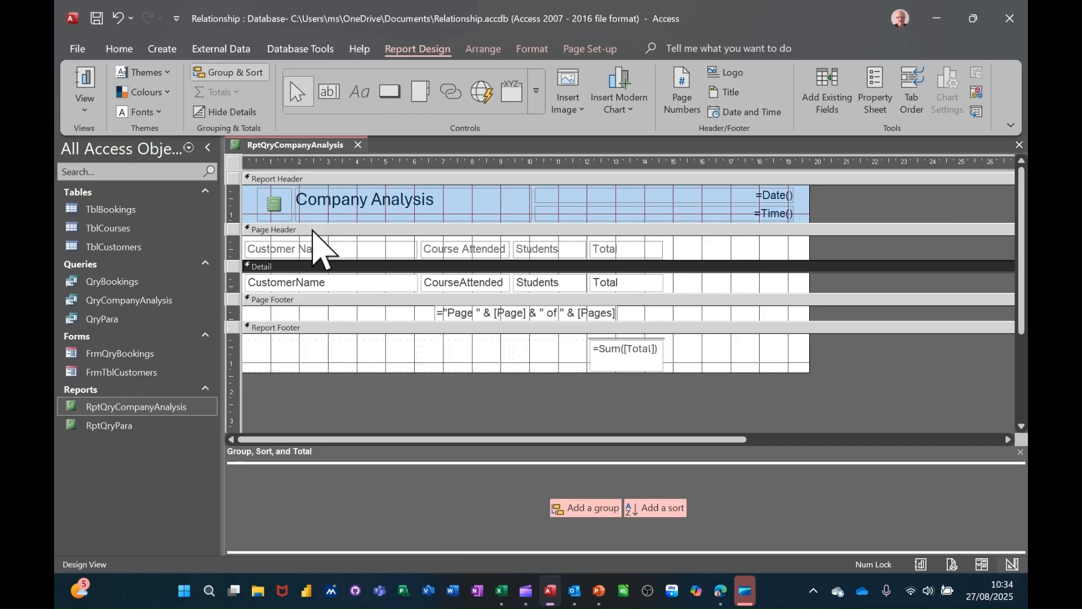
left_click(86, 85)
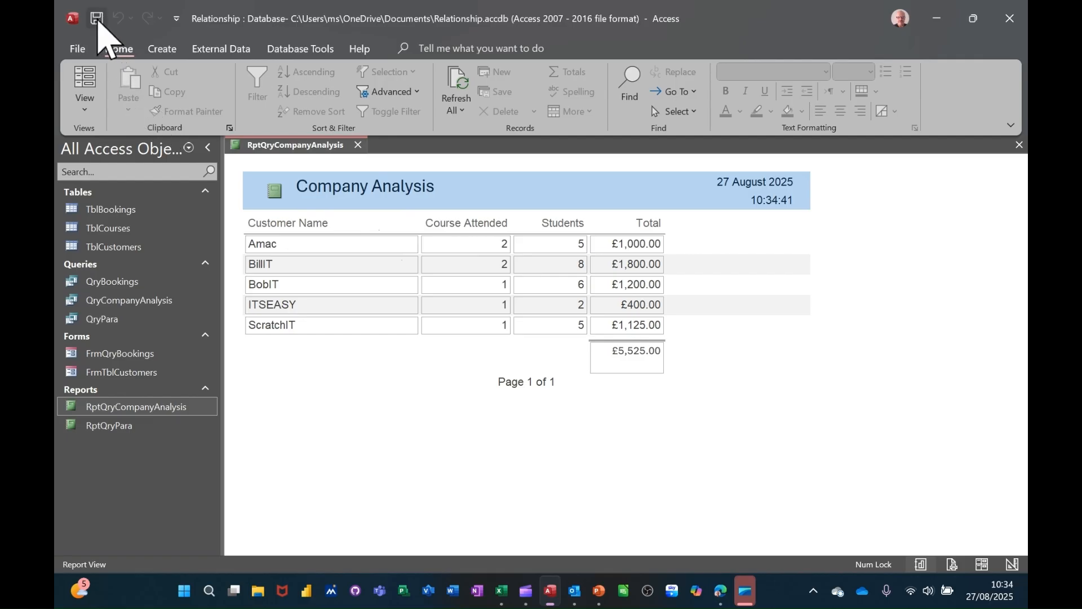
left_click(357, 146)
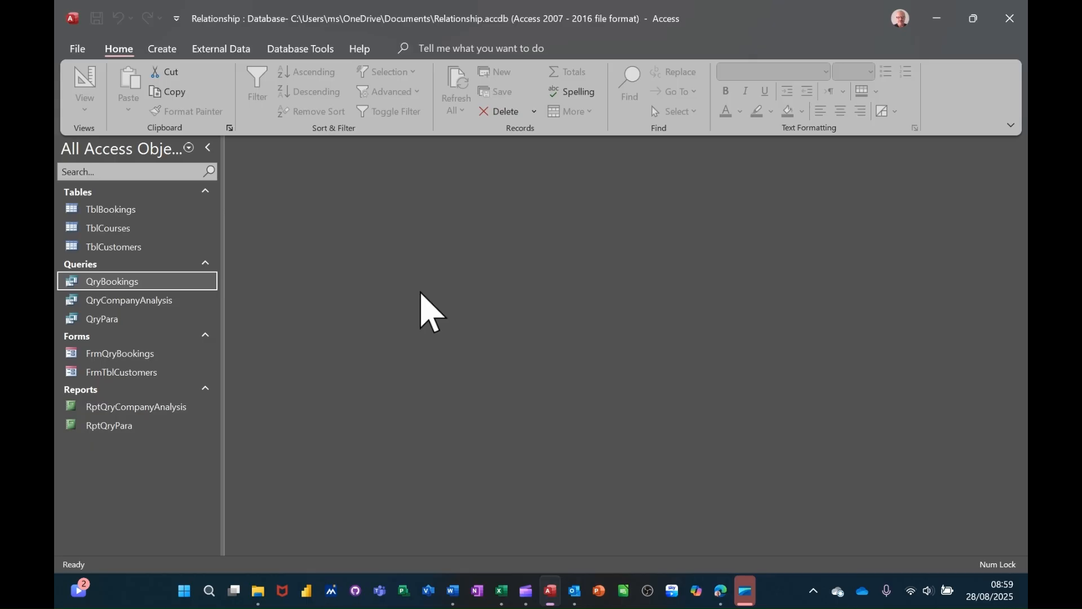
Examine the relationships between the customers, bookings and courses tables, and close the relationships diagram
left_click(287, 51)
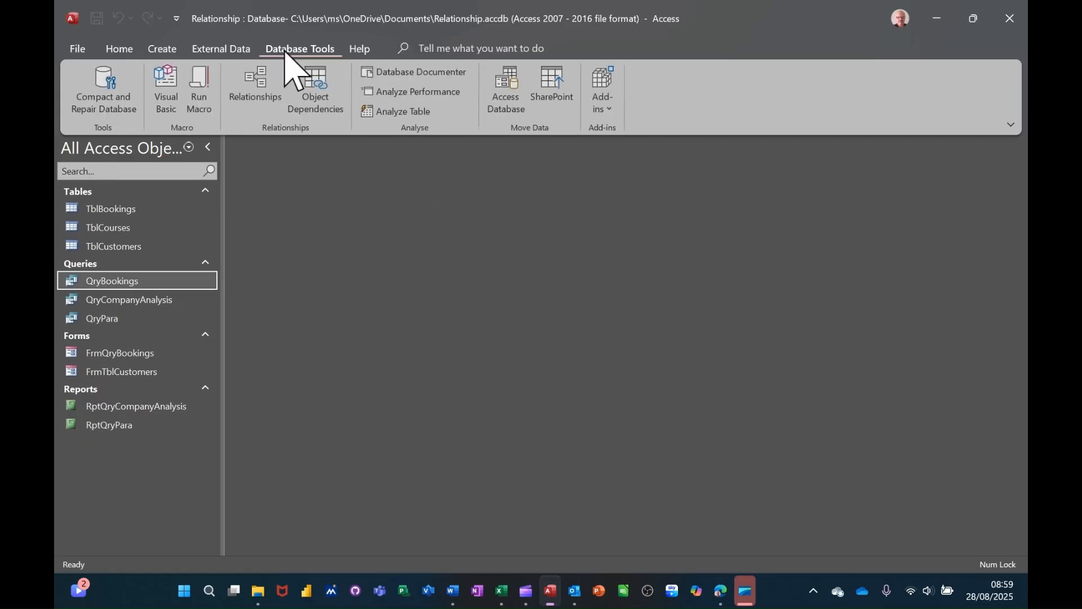
left_click(256, 96)
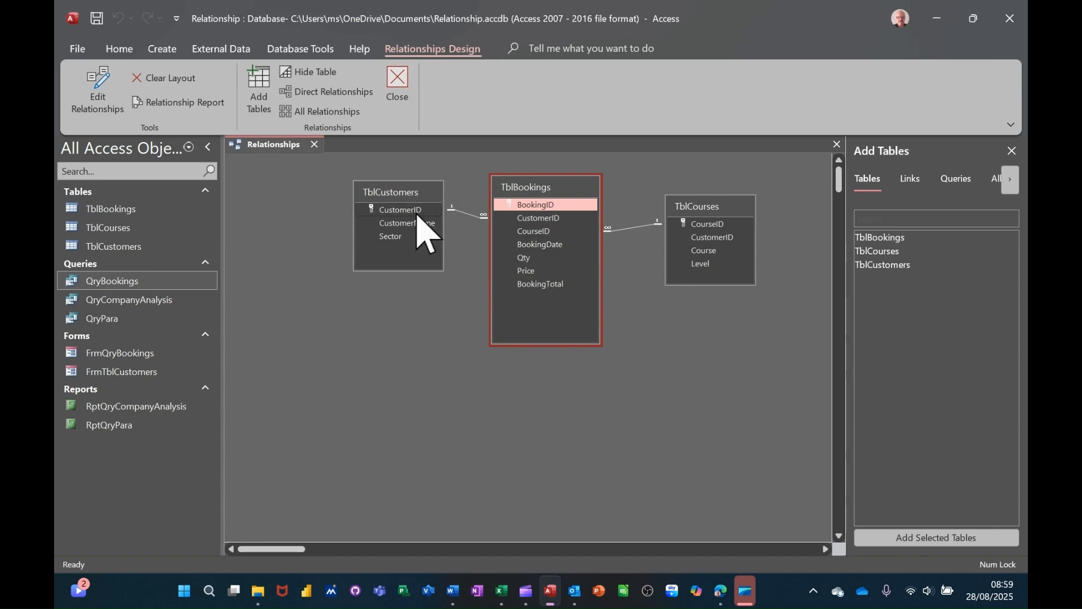
left_click(397, 84)
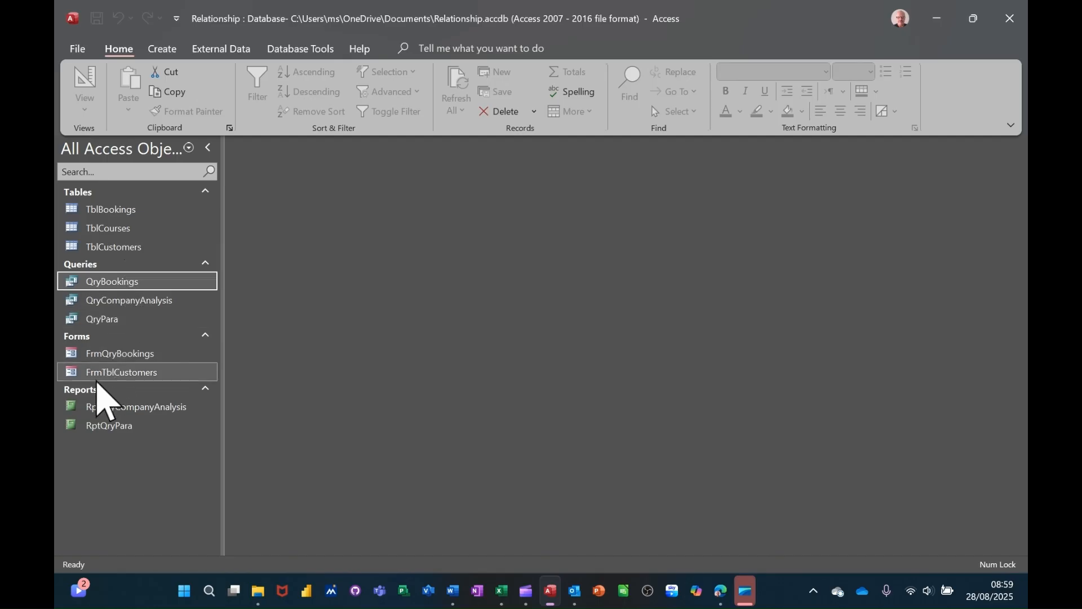
Review the QryBookings query's records and design and the FrmTblCustomers form with its bookings subform, closing each one
double_click(118, 281)
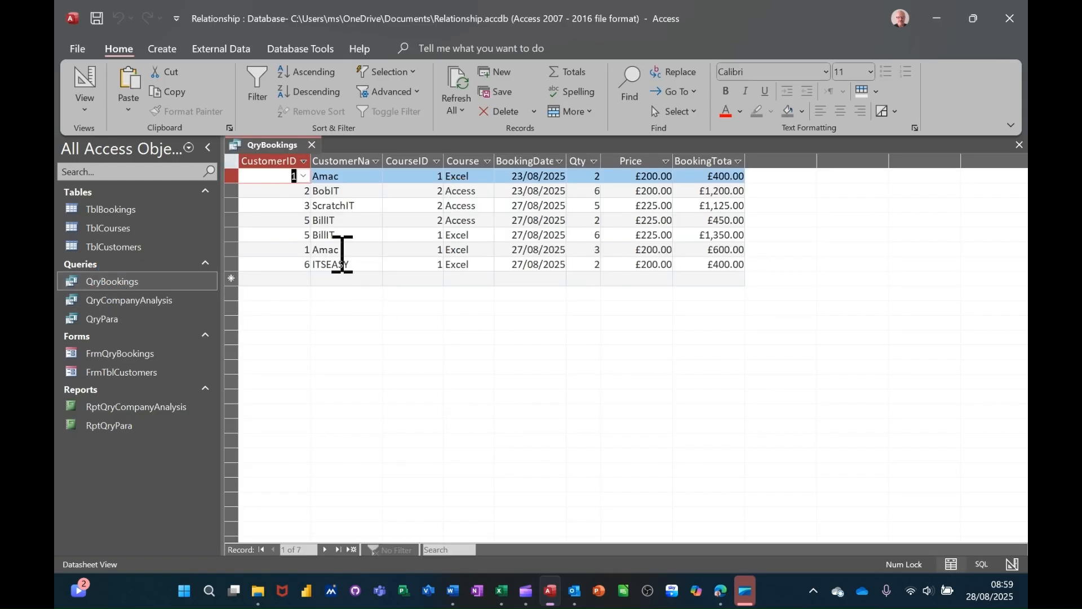
left_click(84, 85)
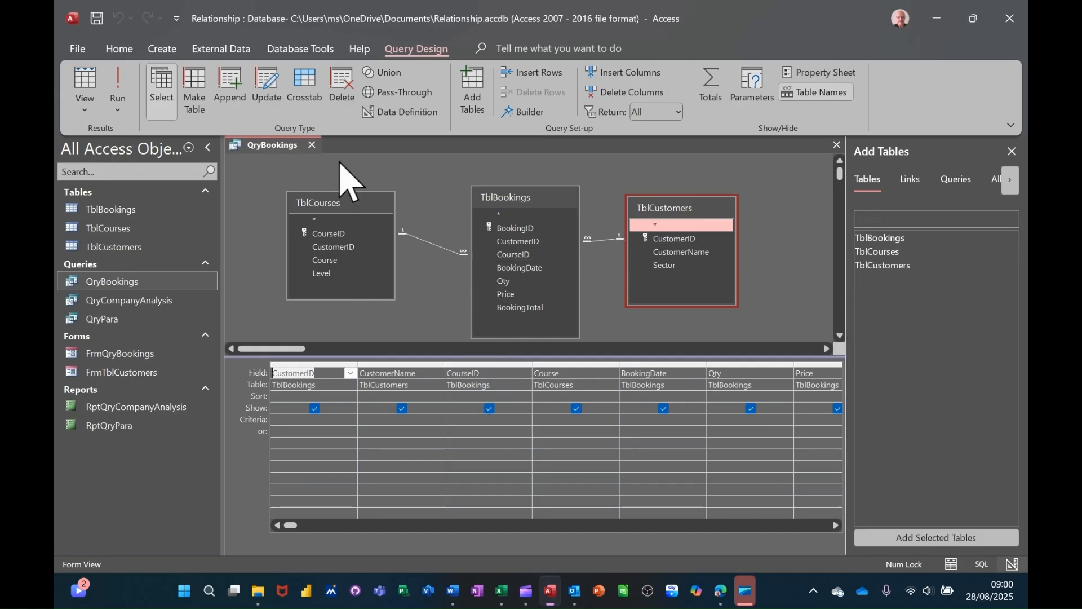
left_click(312, 145)
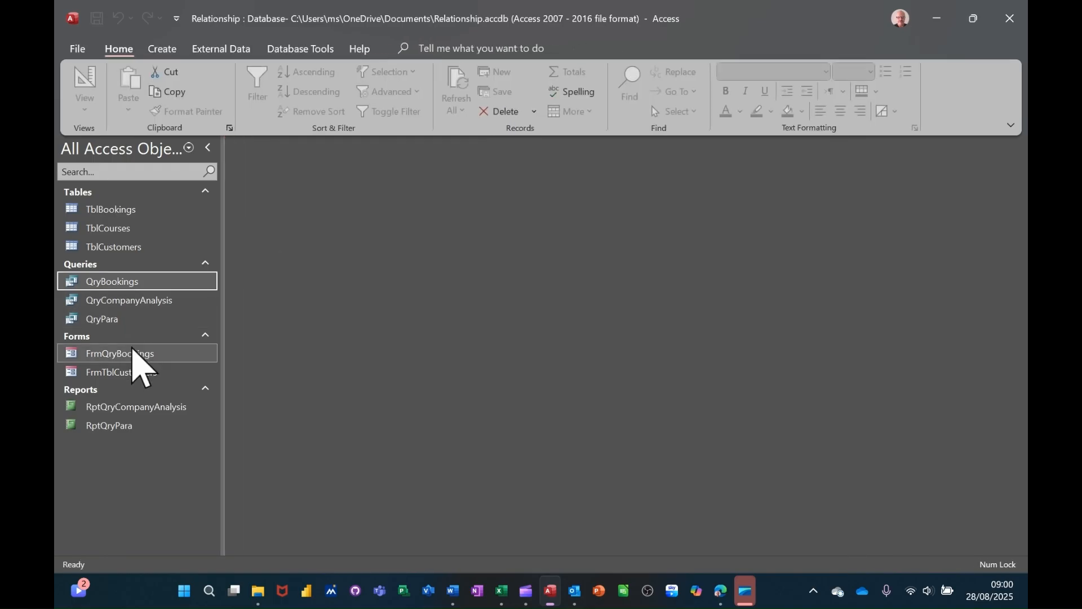
double_click(127, 374)
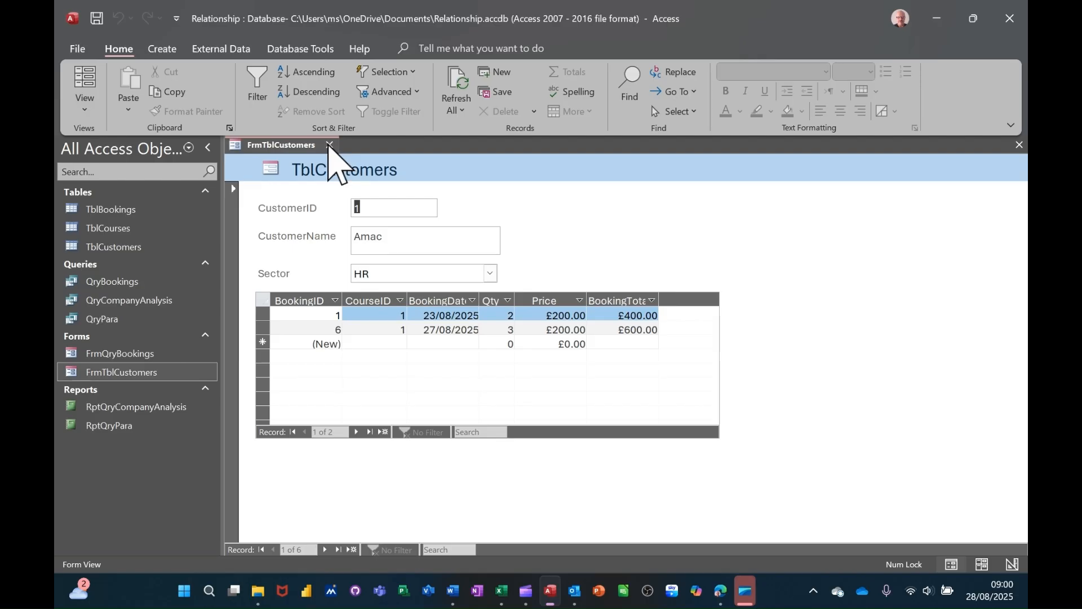
left_click(330, 145)
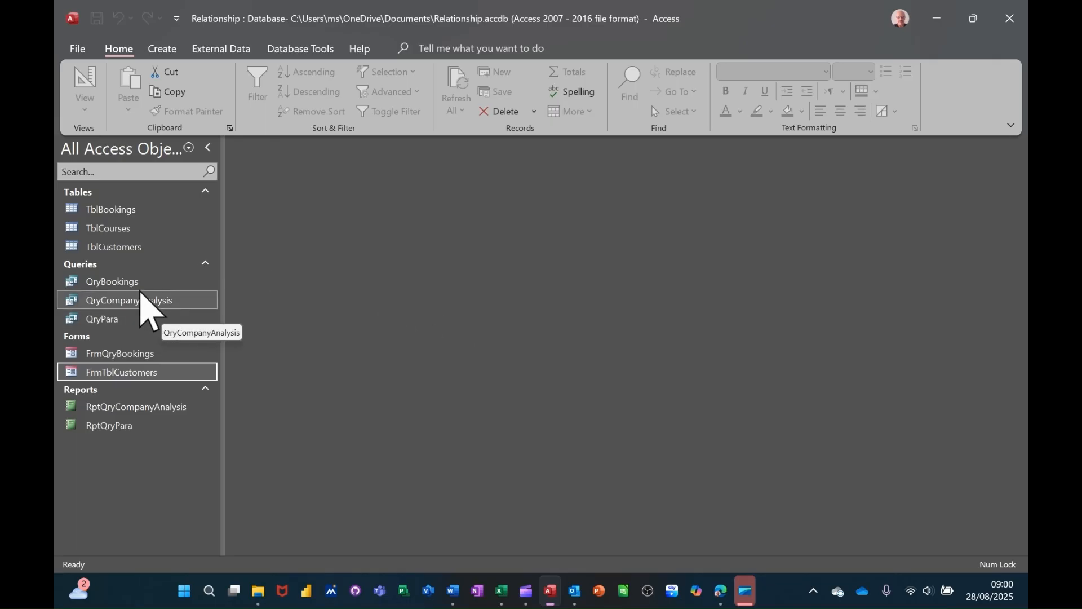
Add a field named InvoiceNo with the Number data type below BookingTotal in the design of TblBookings
right_click(119, 213)
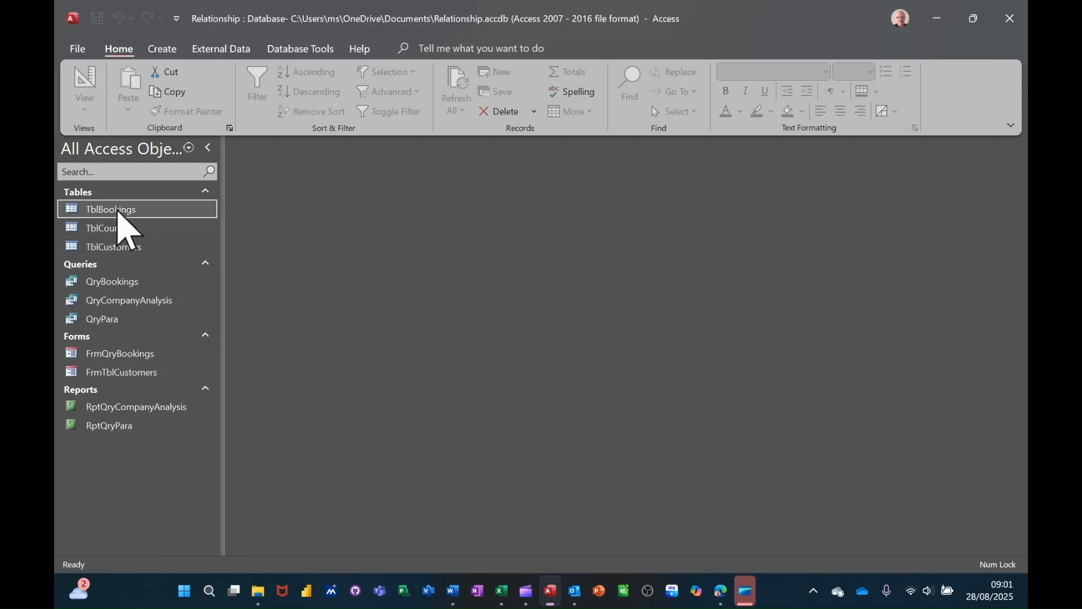
left_click(148, 243)
left_click(277, 273)
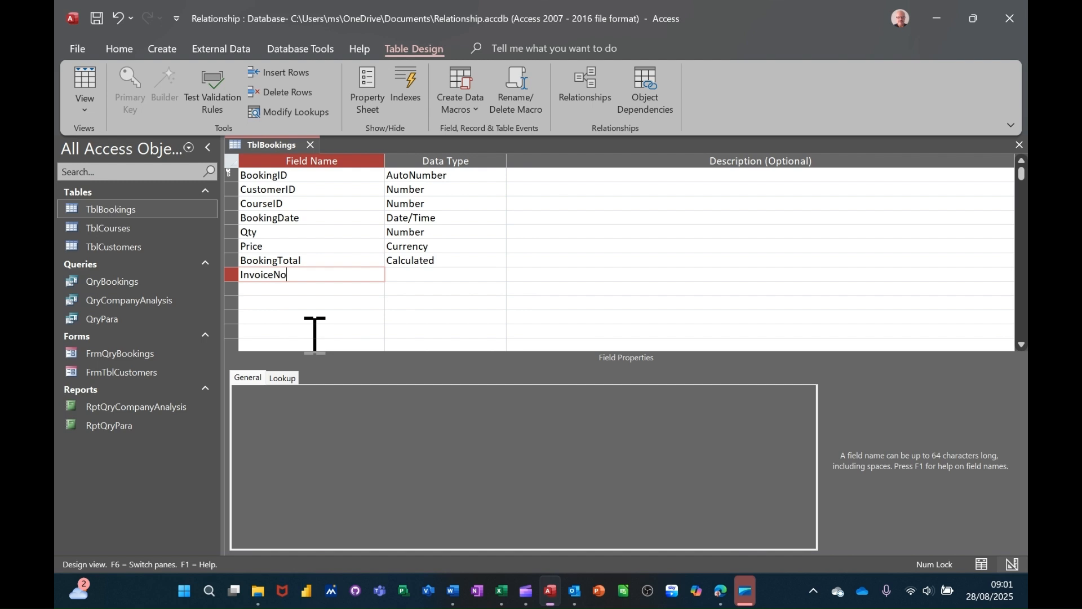
key("Tab")
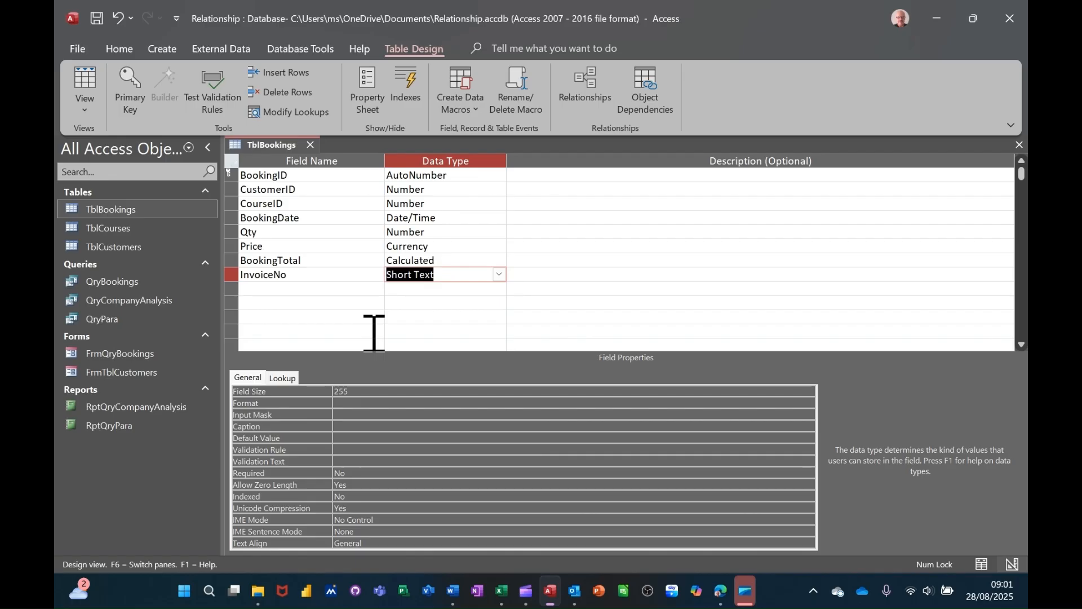
type("number")
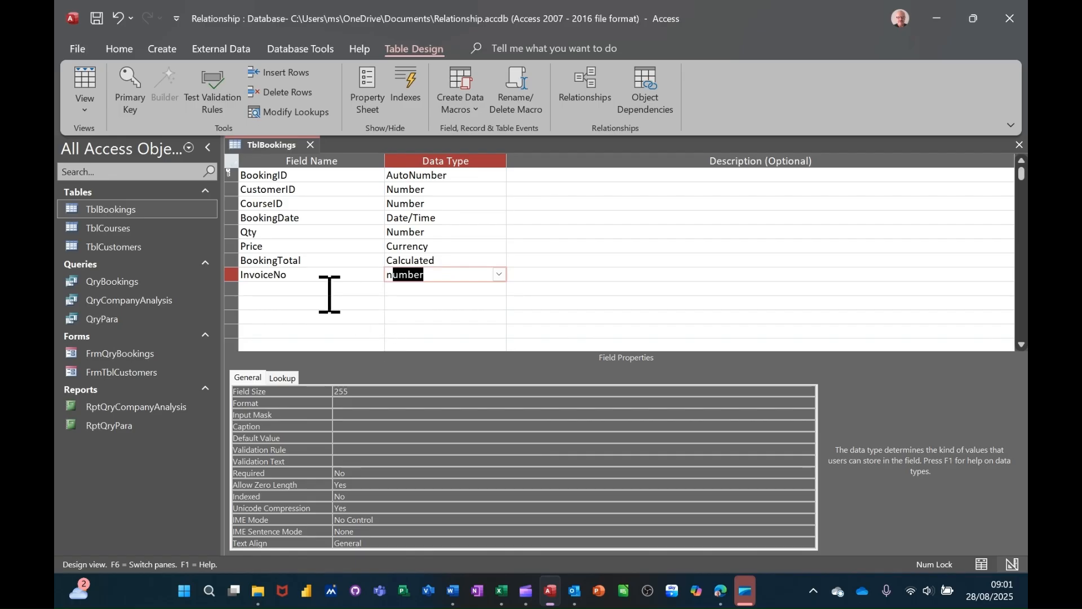
key("Tab")
key("Tab")
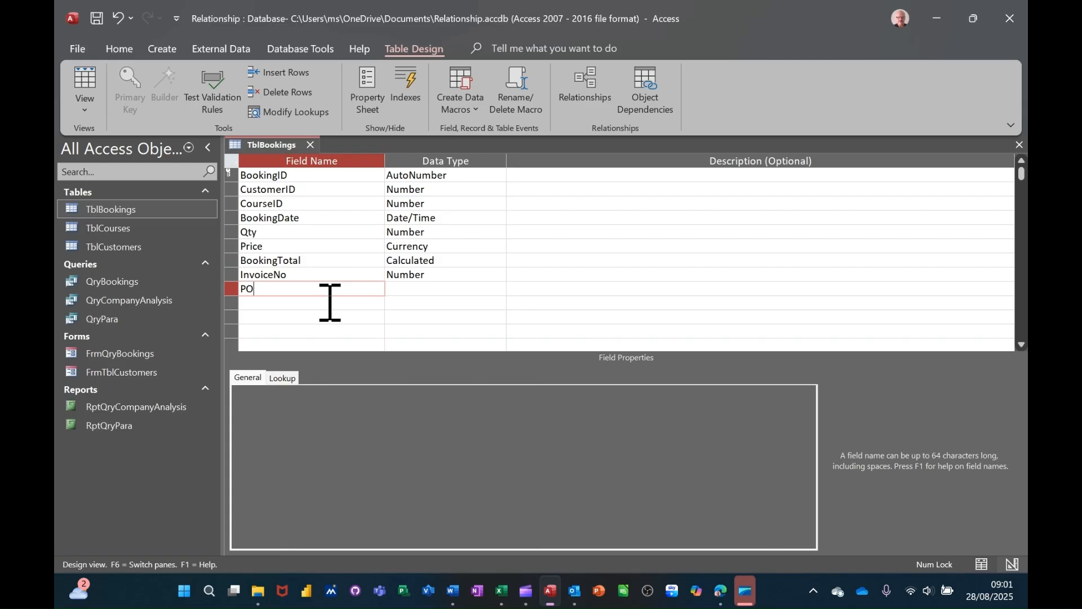
Add a Short Text field named PO below InvoiceNo, save TblBookings and display it in Datasheet View
key("Tab")
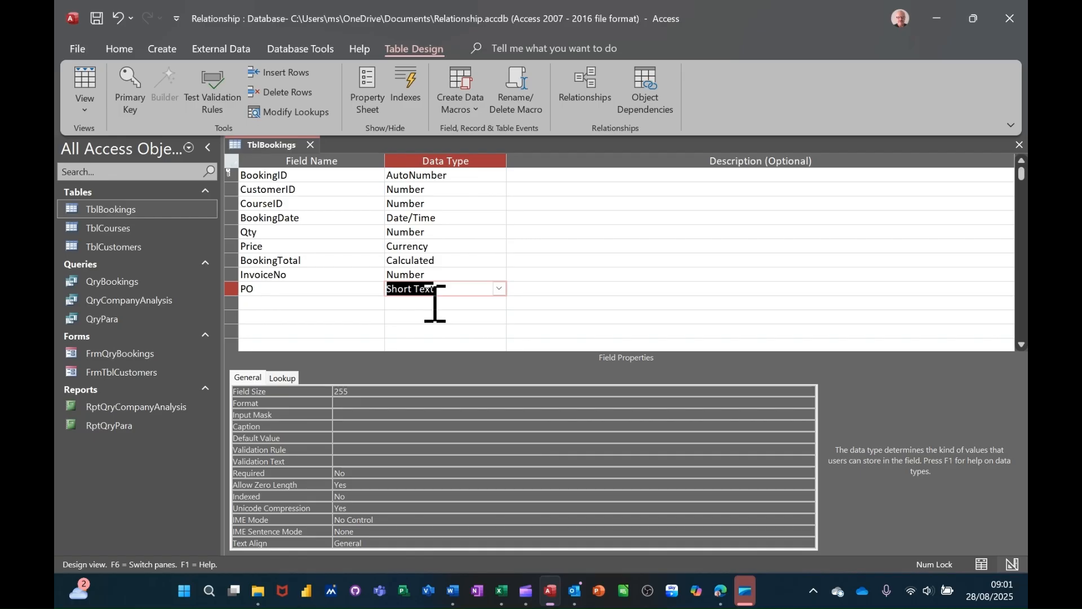
left_click(355, 302)
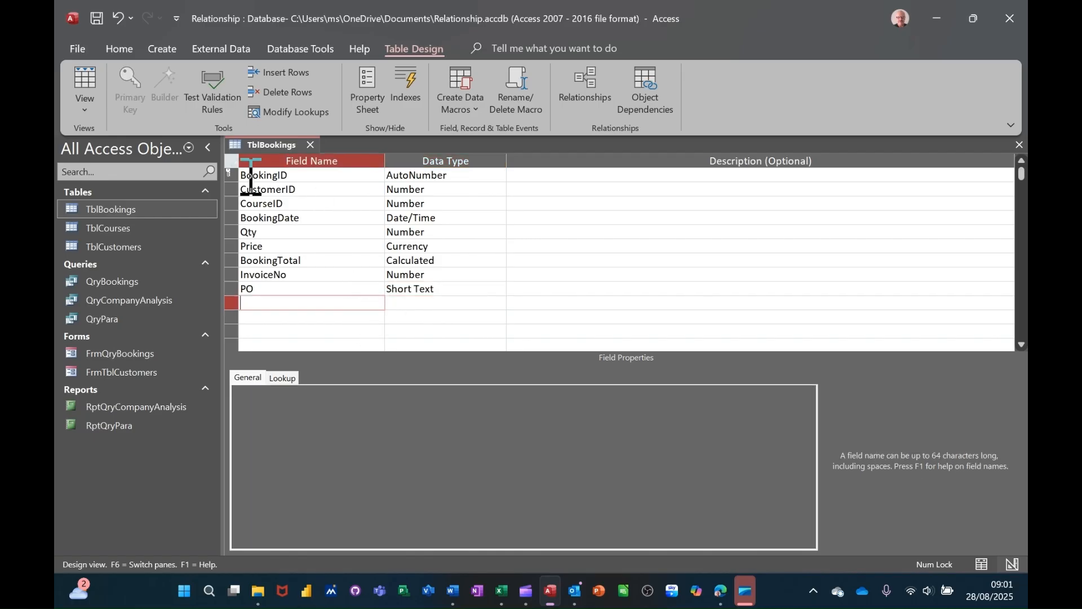
left_click(98, 18)
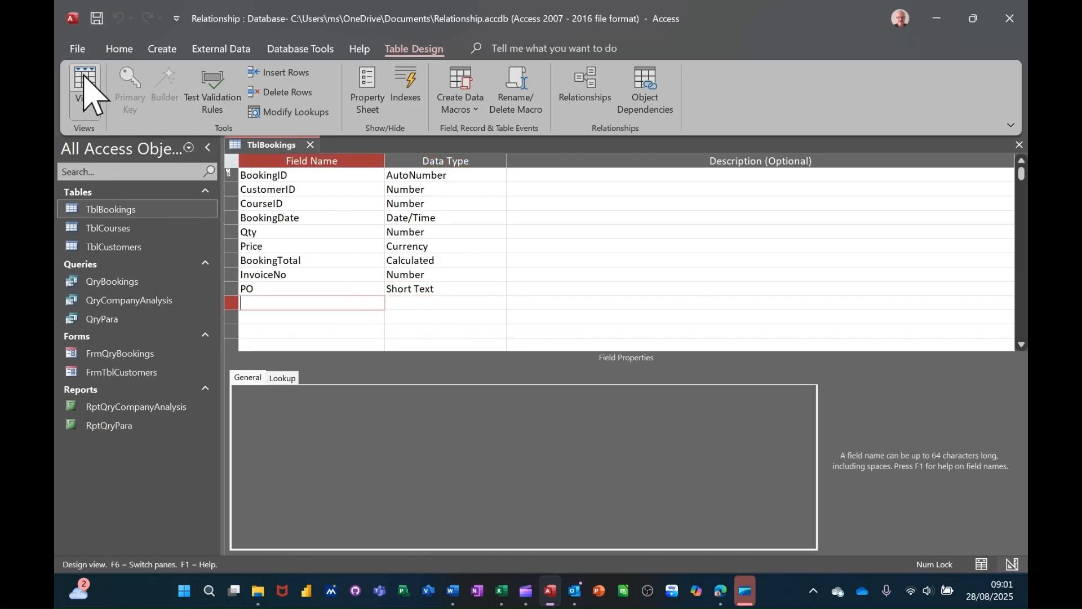
left_click(86, 90)
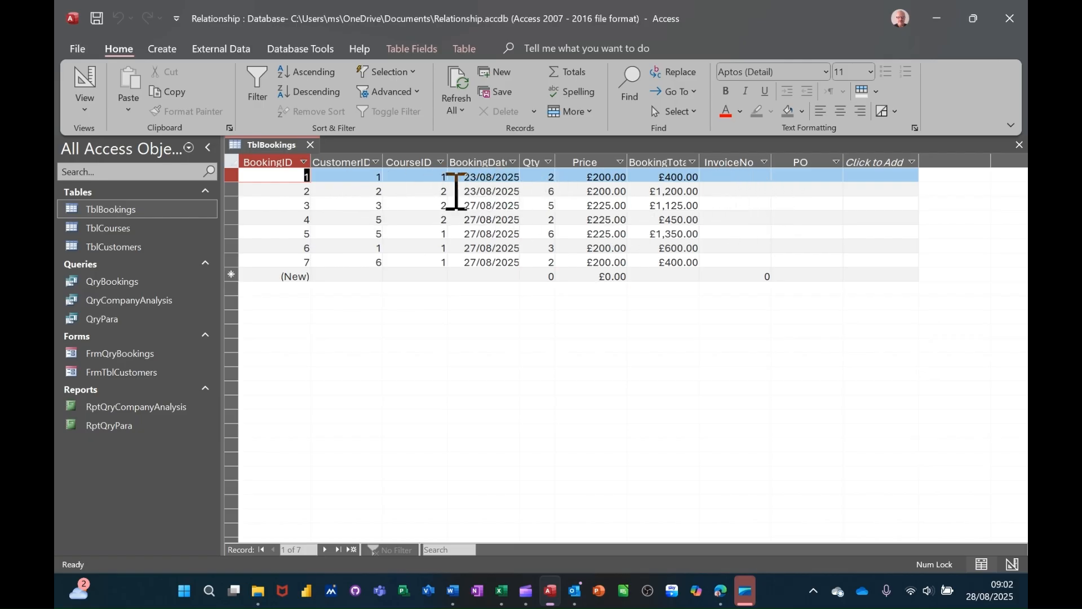
Set InvoiceNo to 101 for bookings 1 and 6, 102 for booking 2 and 103 for booking 3
left_click(733, 178)
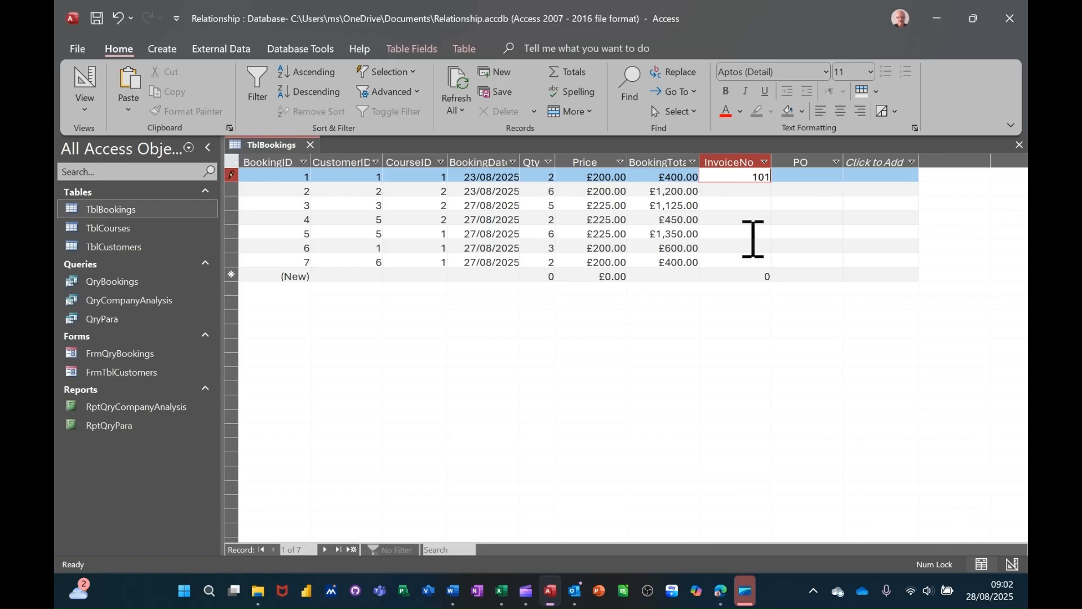
left_click(727, 191)
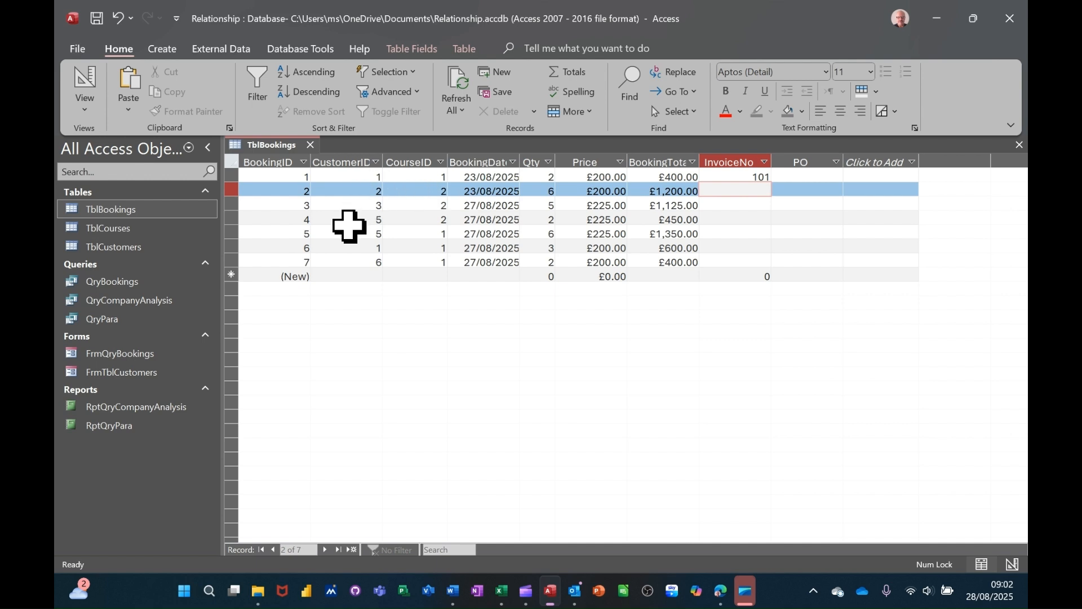
left_click(722, 248)
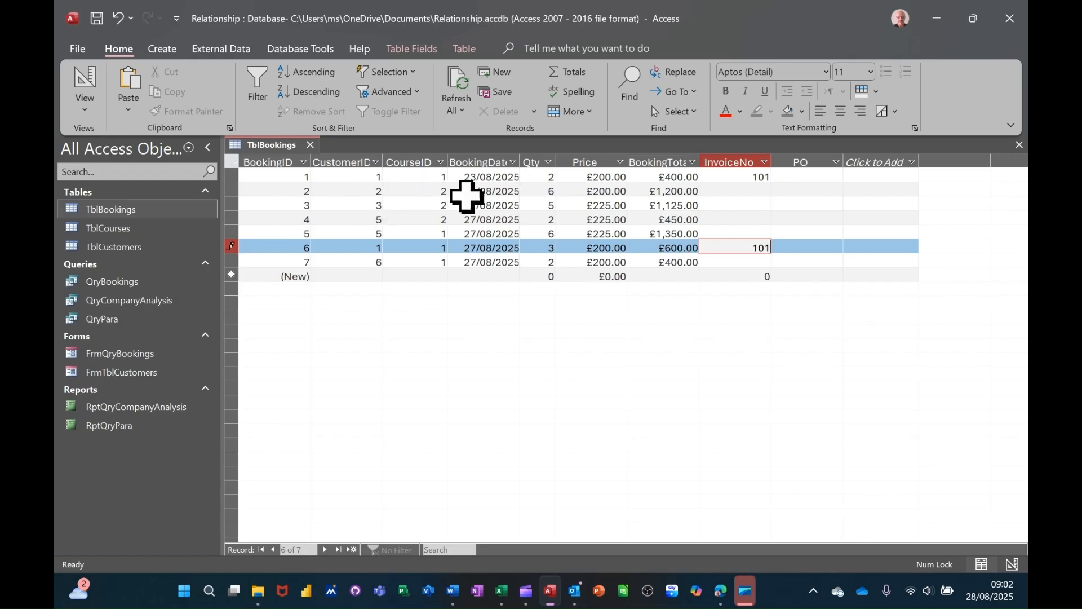
left_click(723, 194)
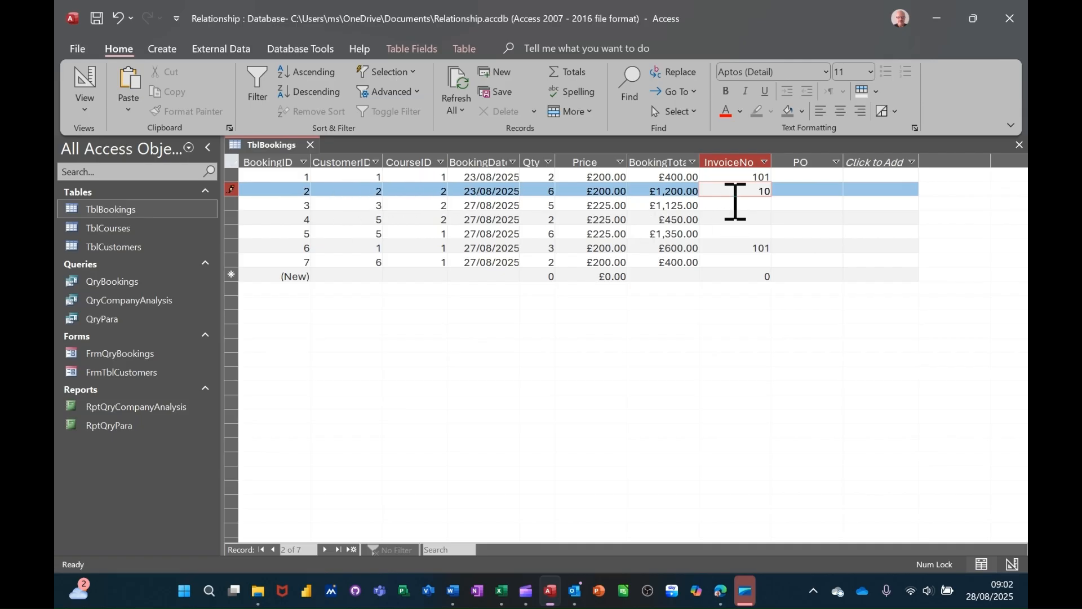
type("102")
left_click(738, 205)
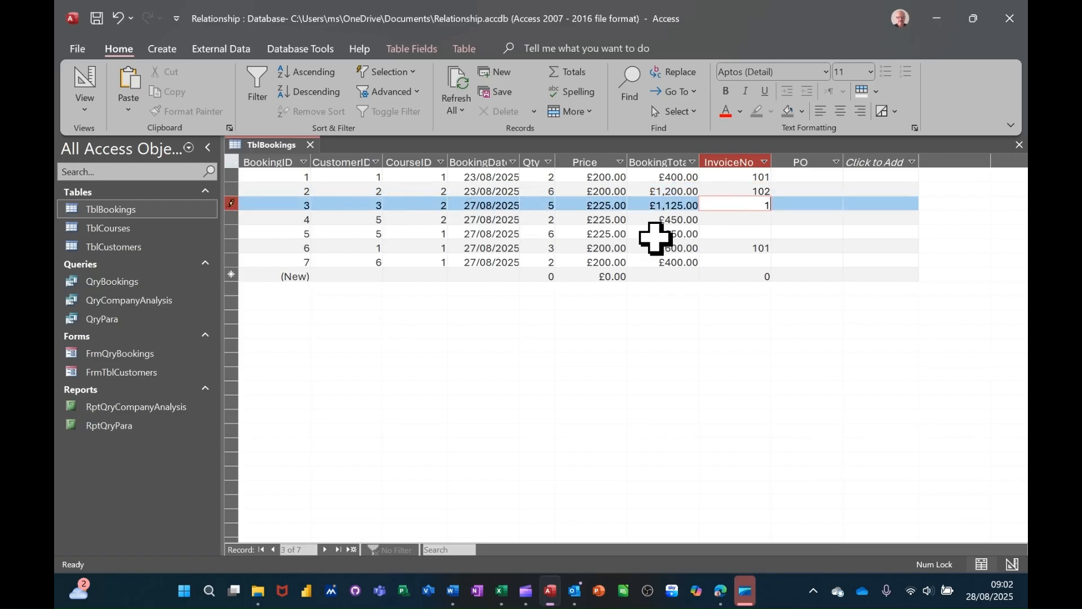
type("103")
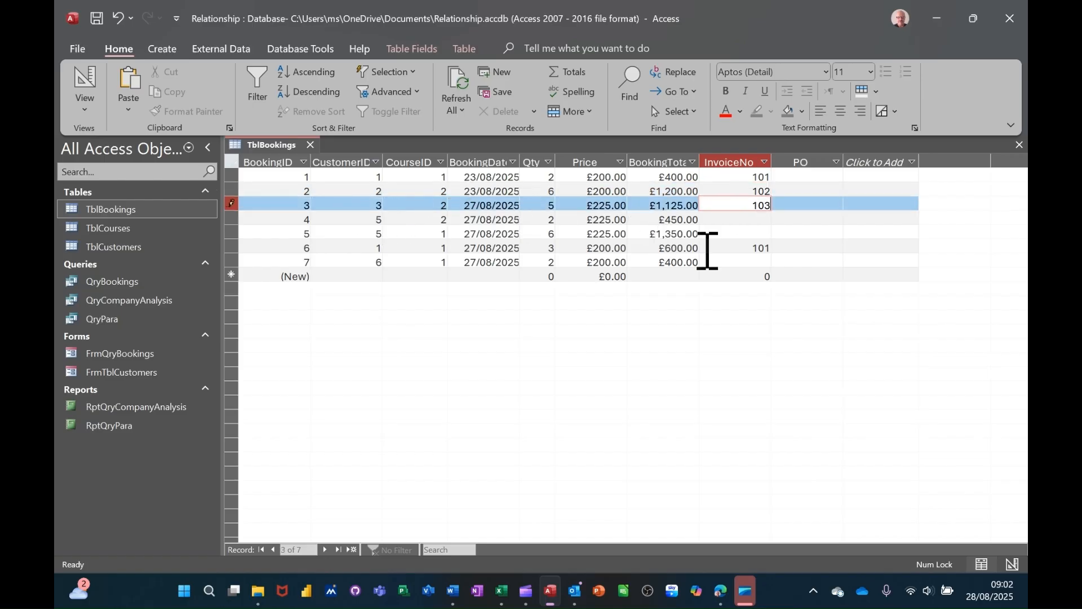
Set InvoiceNo to 104 for bookings 4 and 5 and to 106 for booking 7
left_click(752, 219)
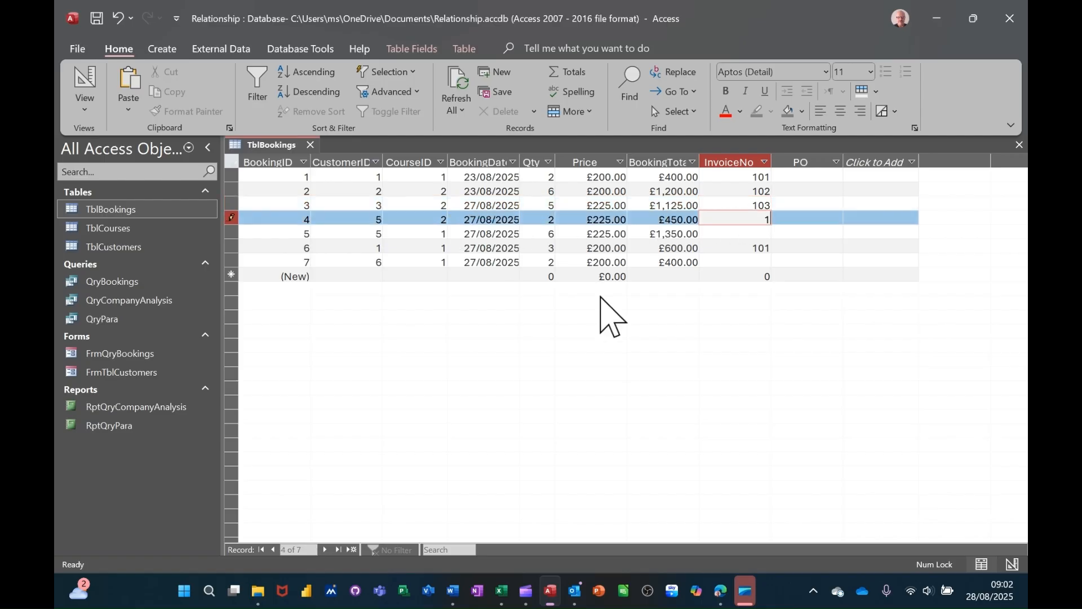
key("Tab")
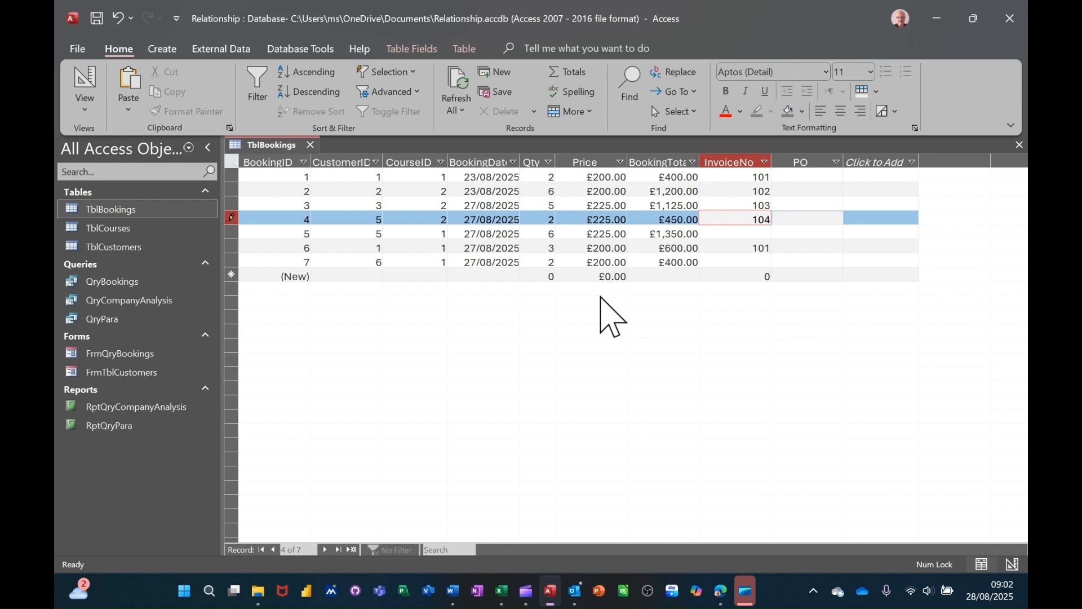
left_click(756, 233)
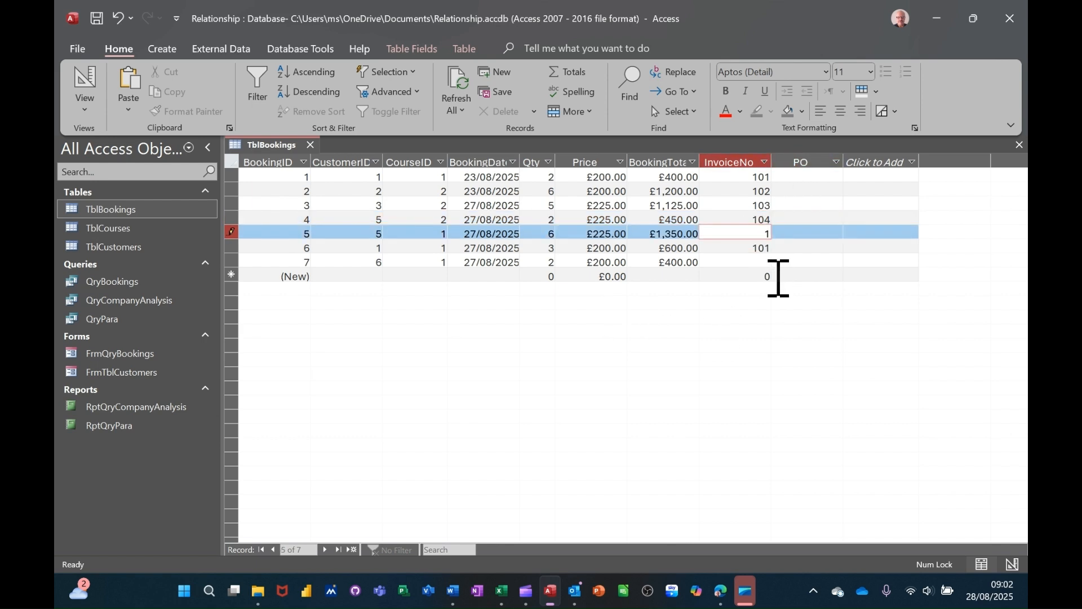
type("104")
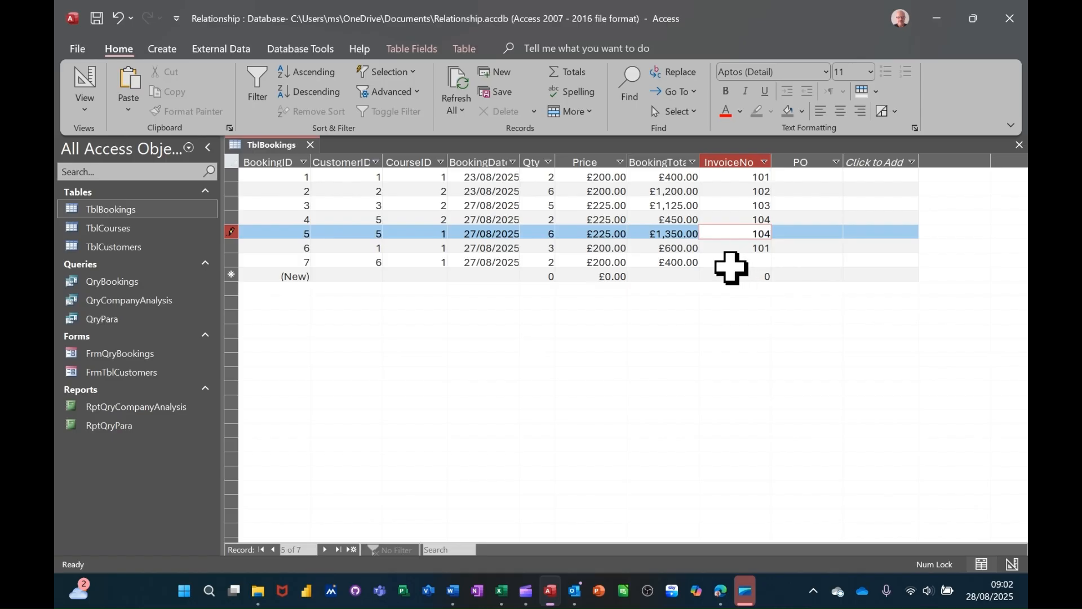
left_click(738, 263)
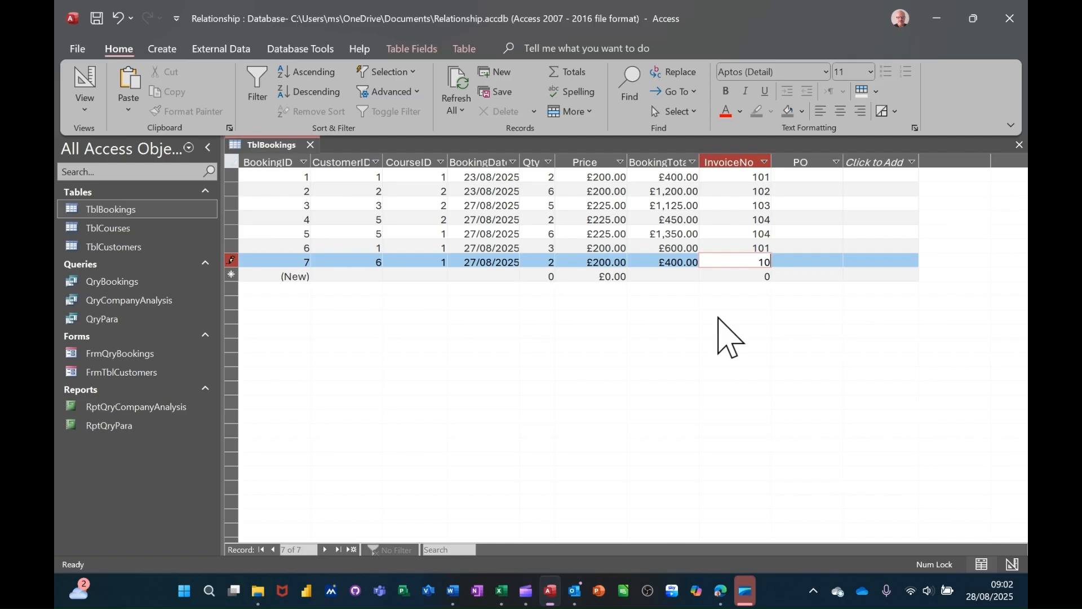
type("106")
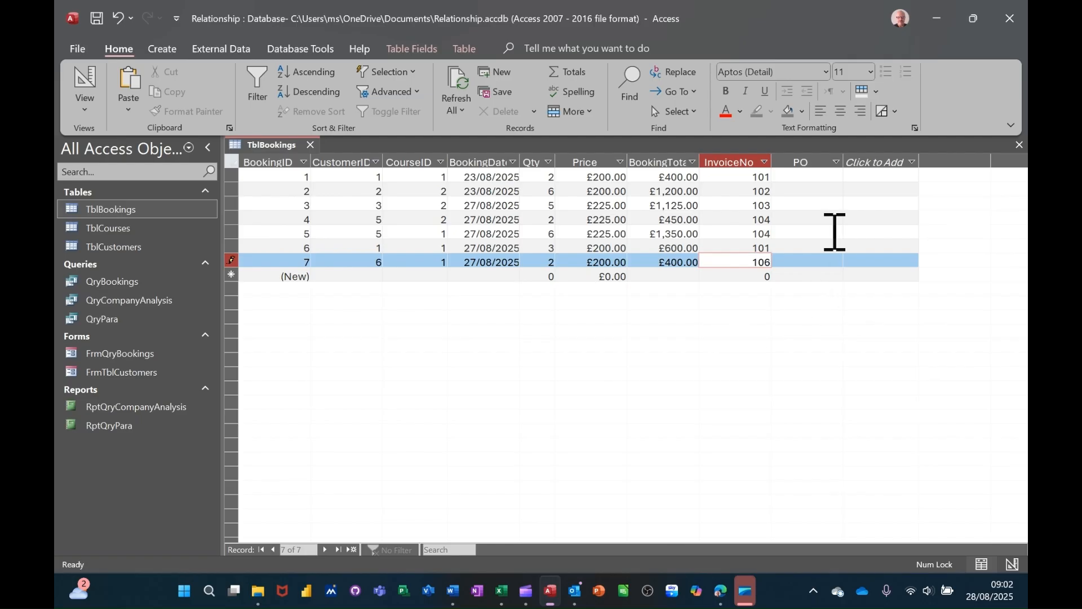
Enter a different purchase order number in the PO field for each of bookings 1 to 4
left_click(811, 178)
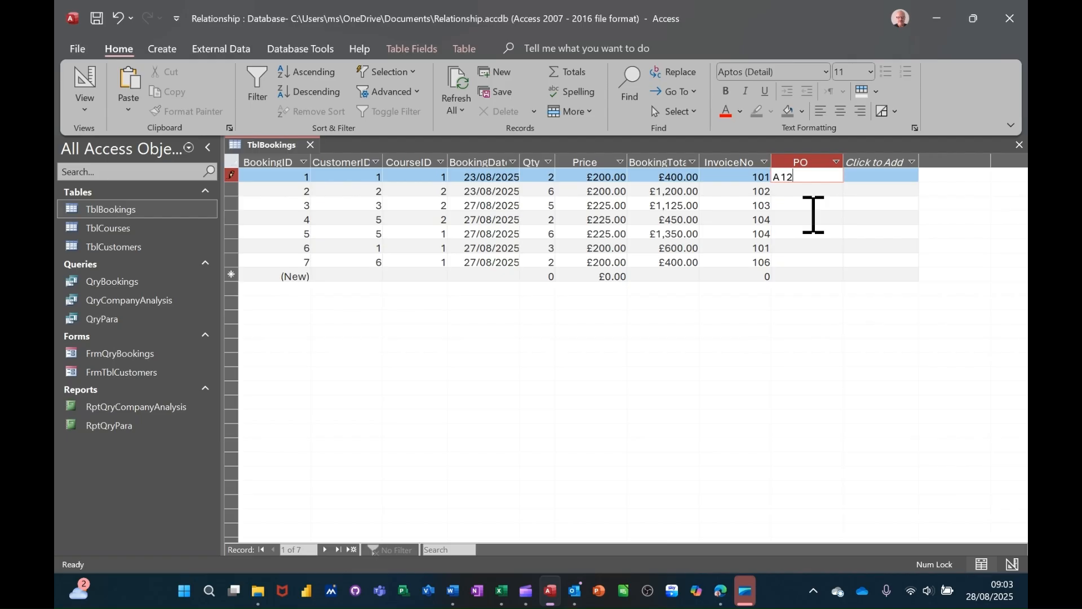
left_click(805, 192)
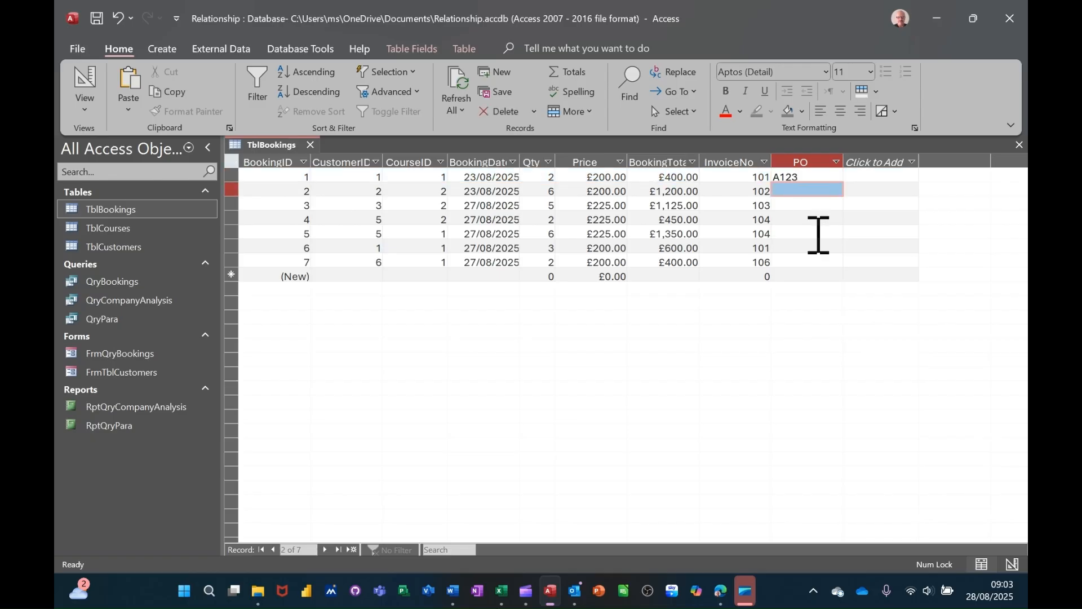
type("BZ5")
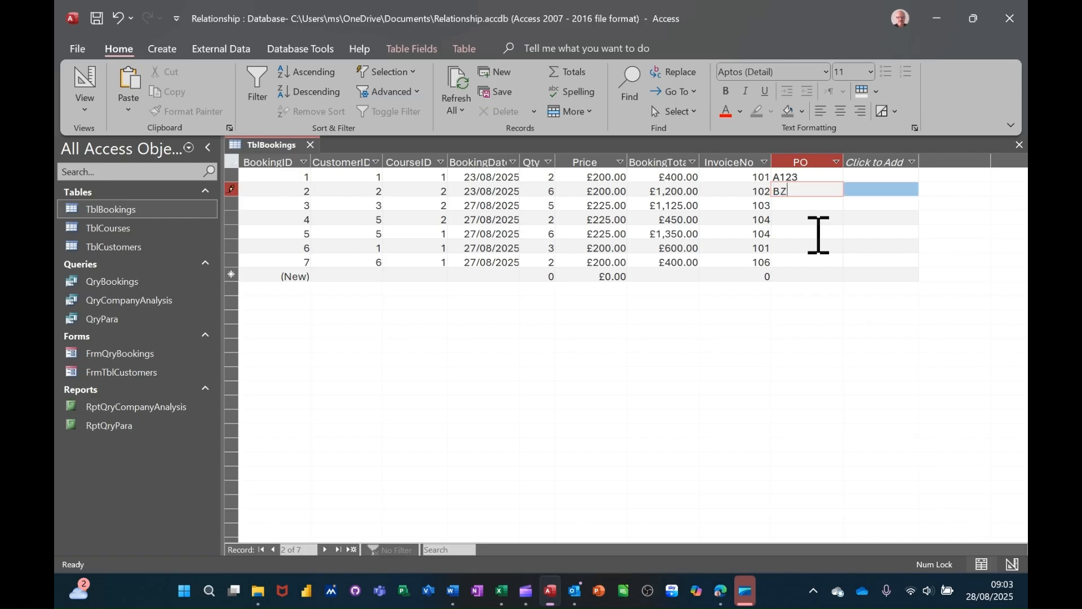
left_click(812, 204)
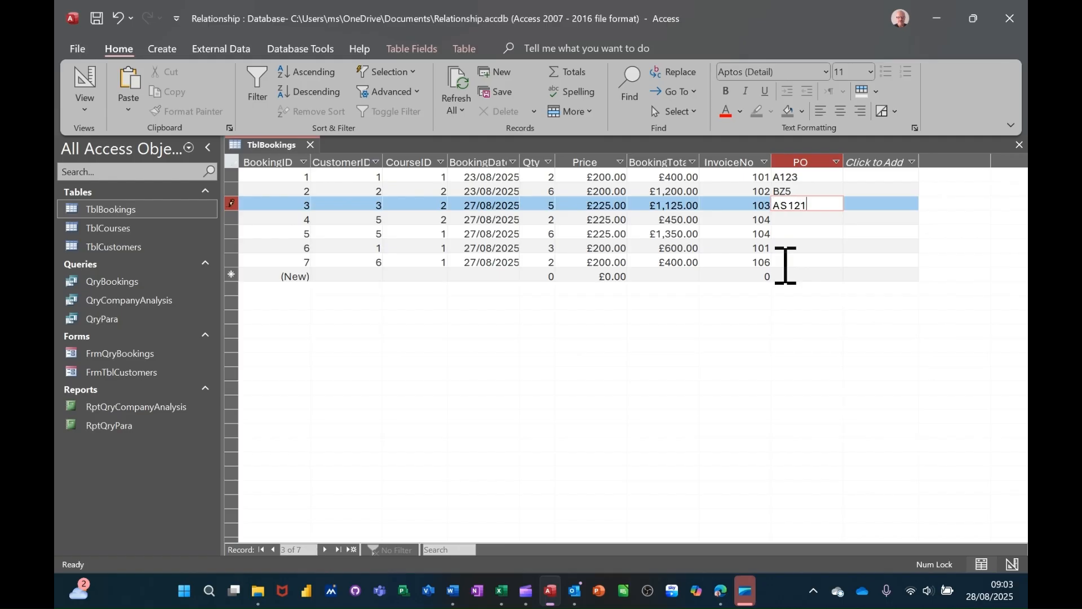
left_click(812, 220)
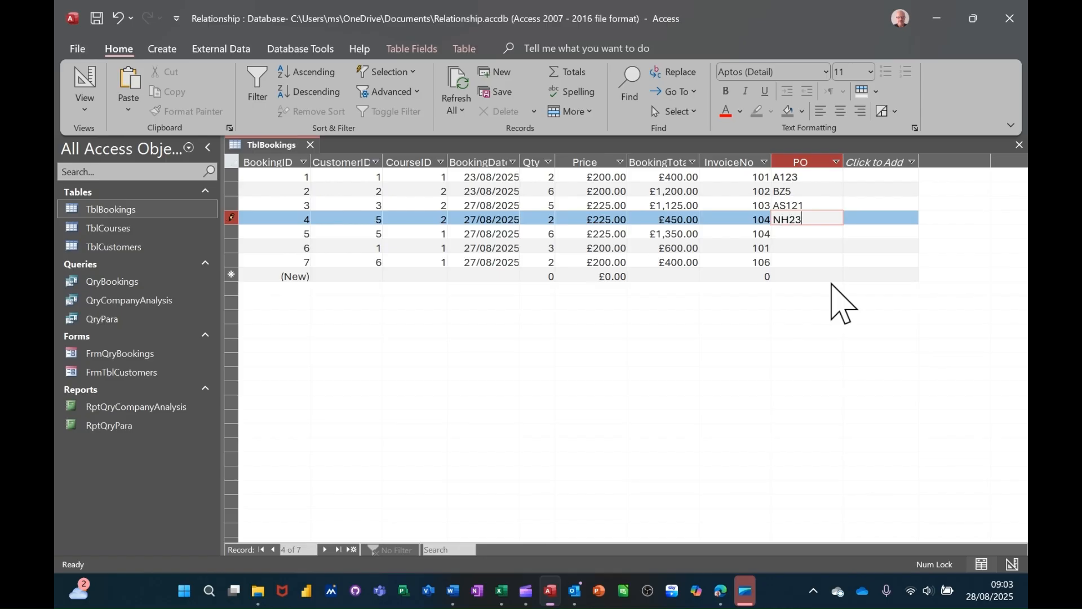
Enter booking 4's PO for booking 5, booking 1's PO for booking 6 and a new PO for booking 7, and close TblBookings
key("Down")
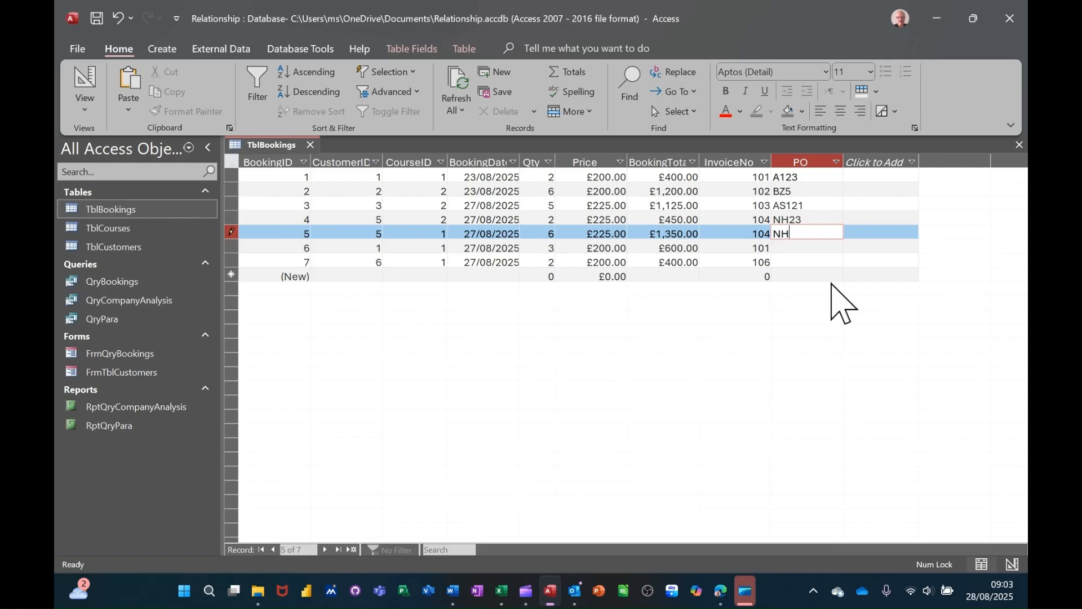
left_click(815, 249)
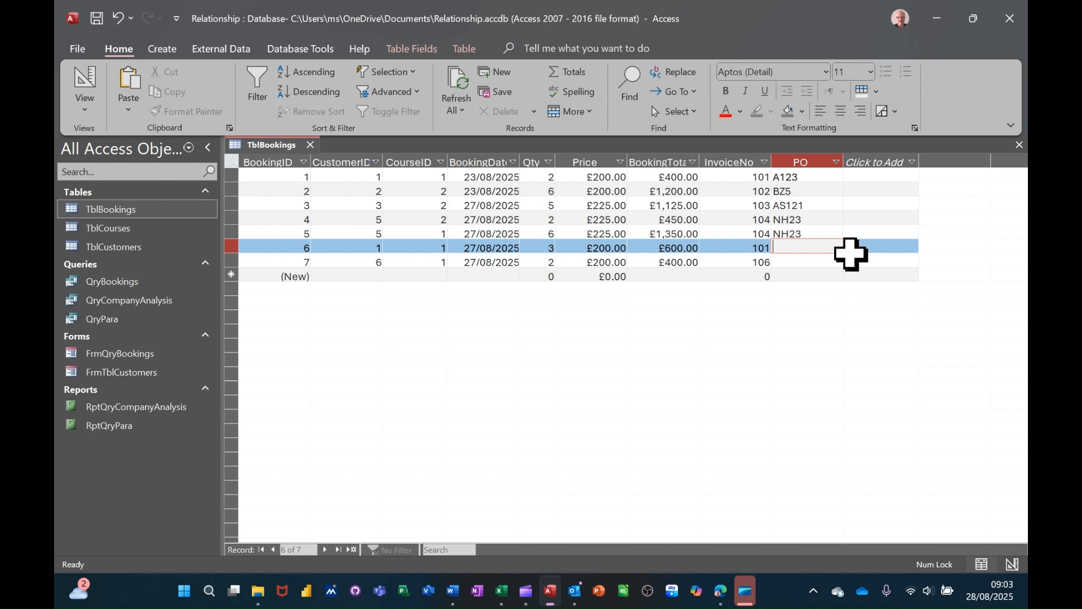
type("3")
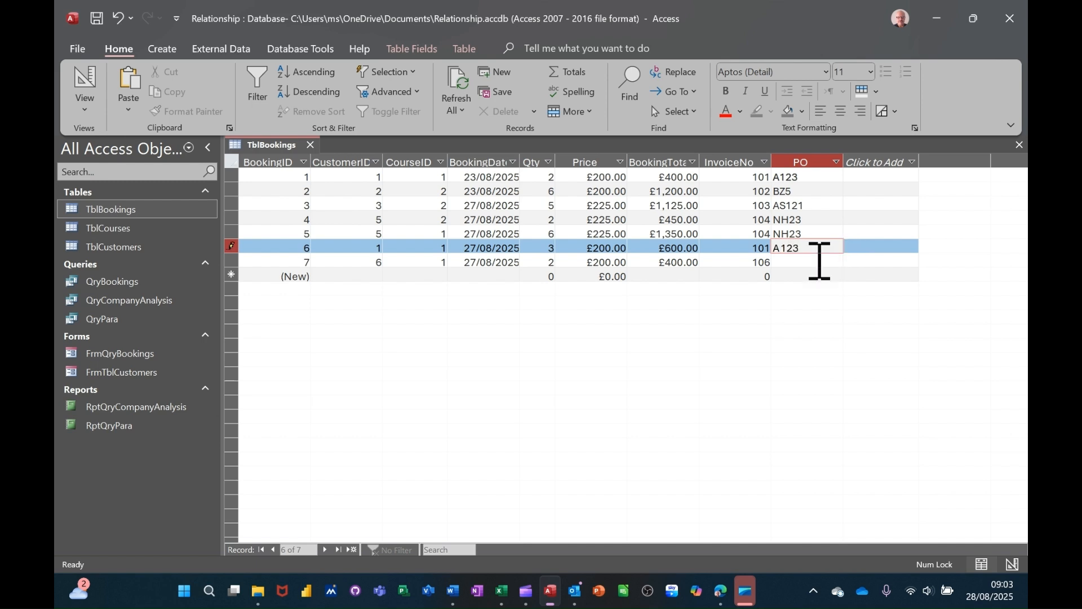
left_click(820, 261)
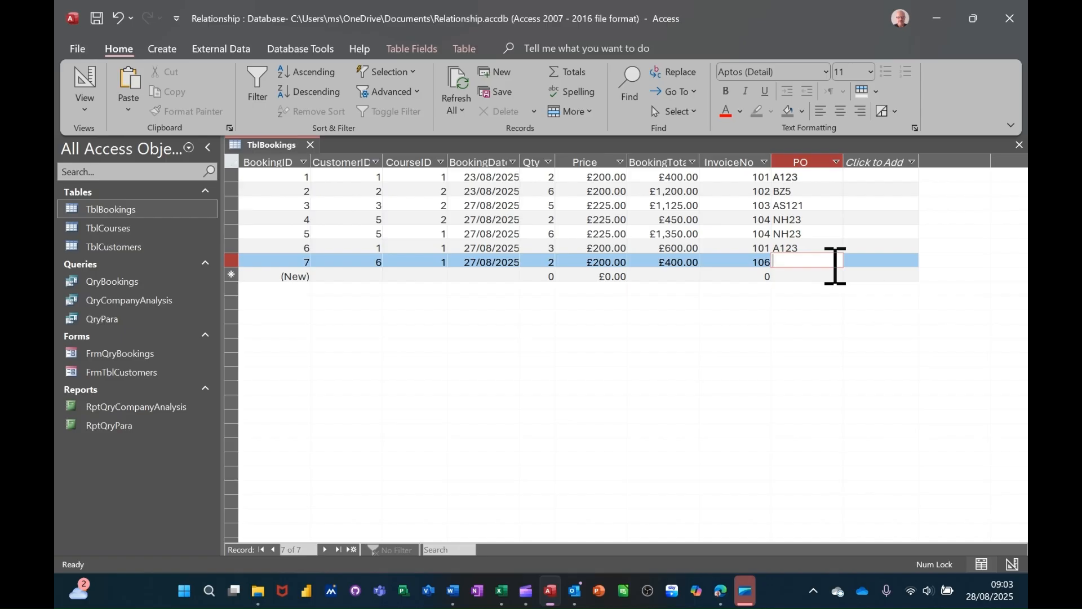
type("M111")
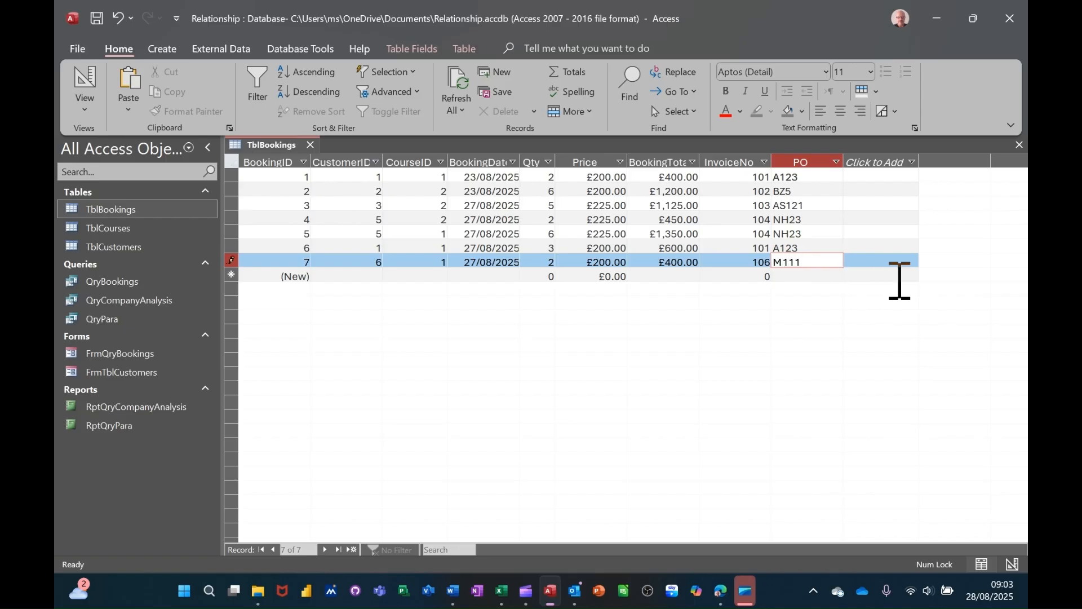
left_click(819, 233)
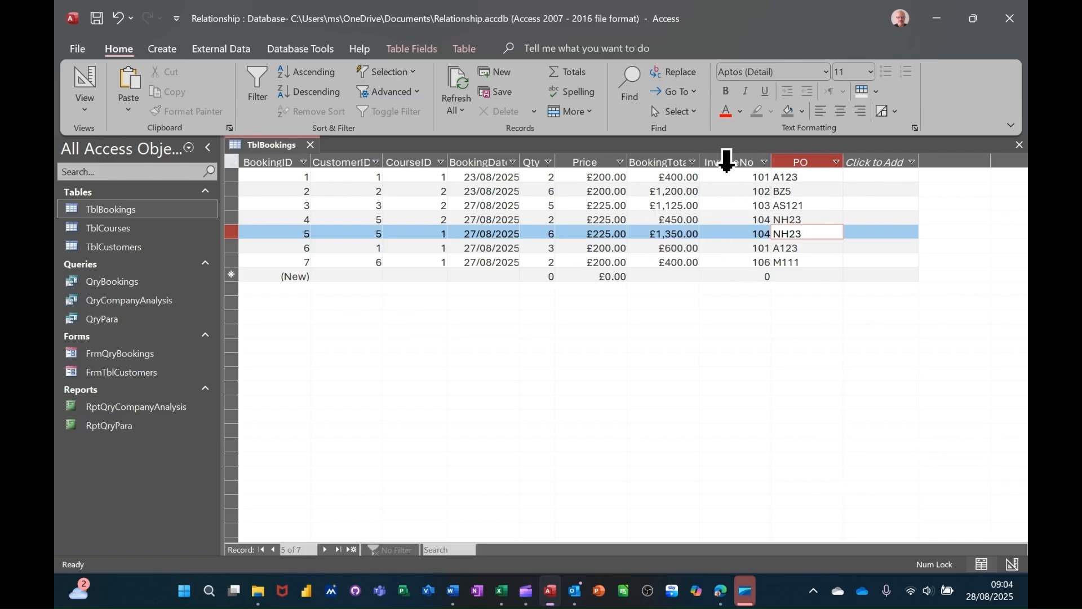
left_click(310, 145)
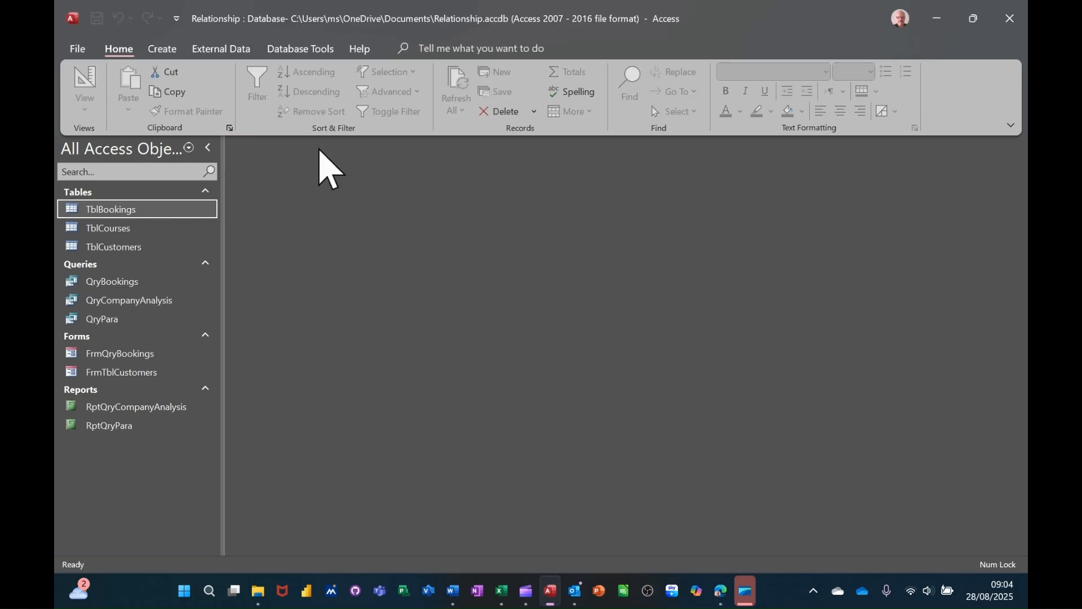
Check QryBookings, FrmQryBookings and the bookings subform in FrmTblCustomers for the InvoiceNo and PO fields, closing each object
double_click(135, 282)
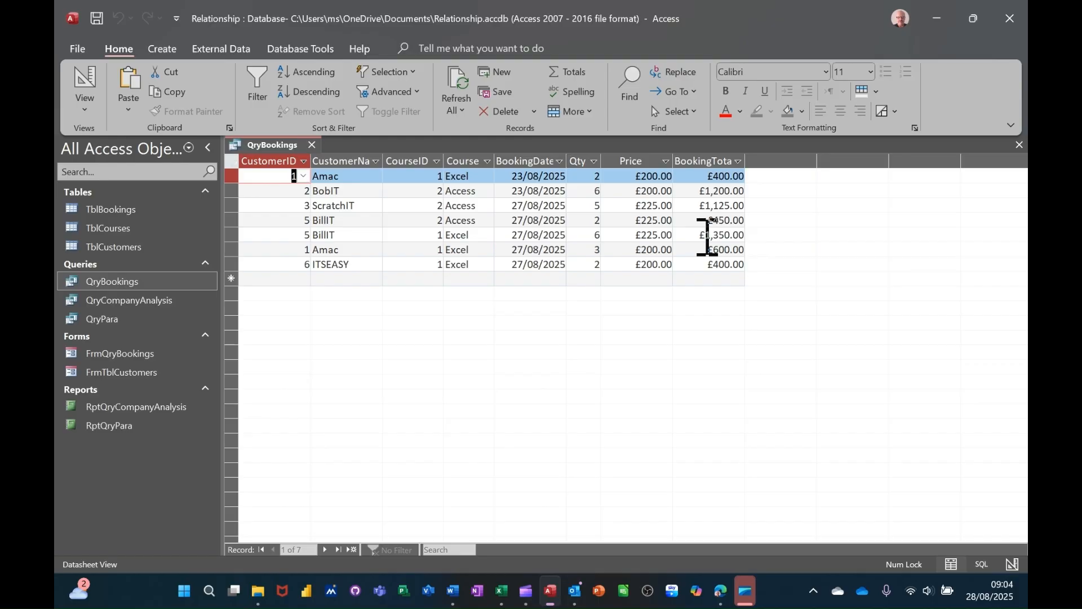
left_click(312, 146)
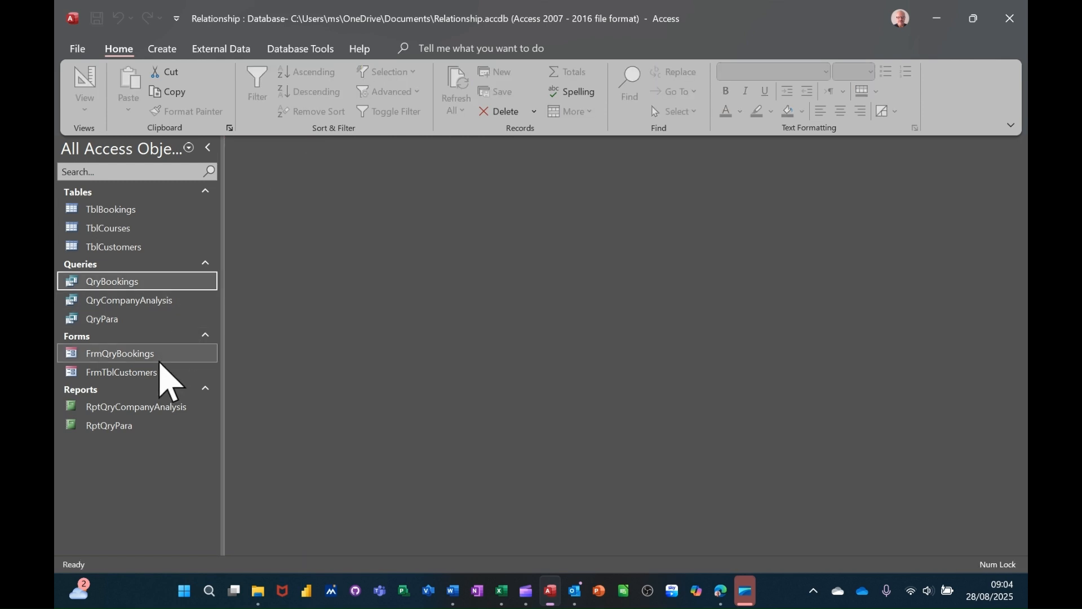
double_click(121, 364)
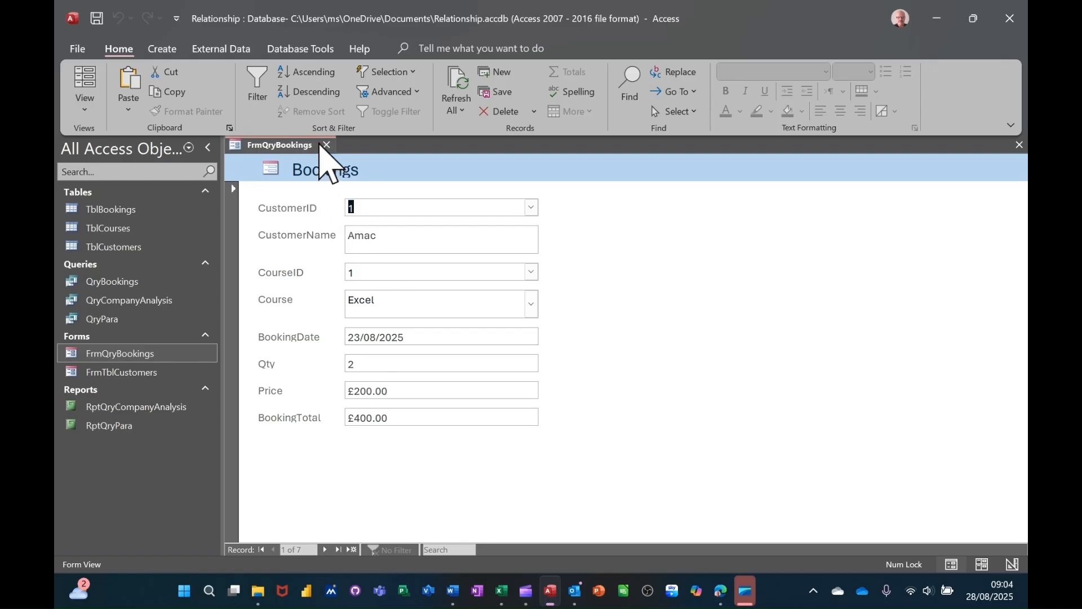
left_click(326, 144)
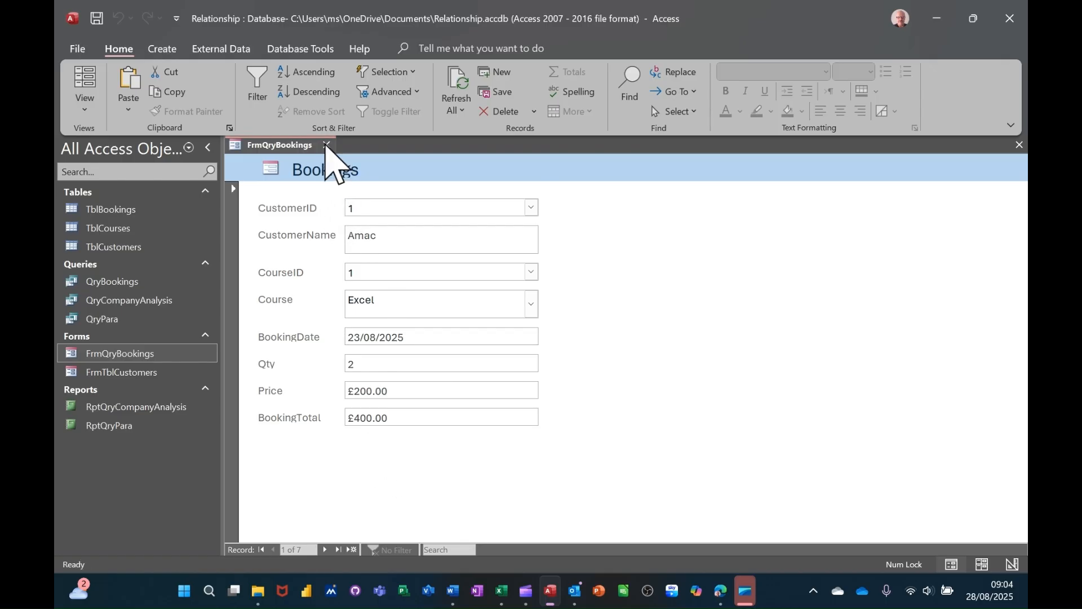
double_click(145, 375)
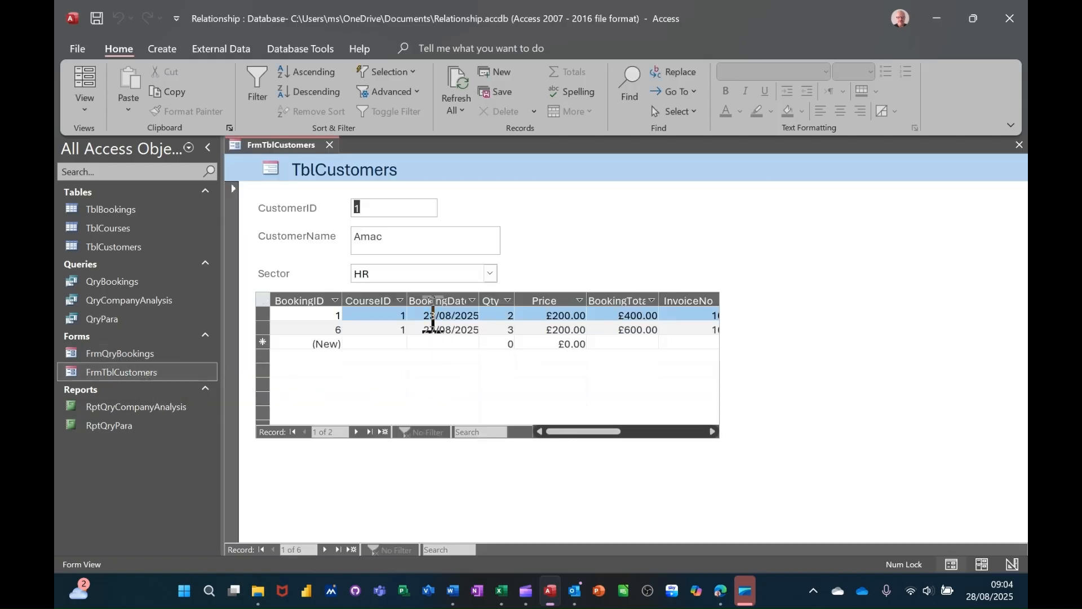
left_click_drag(565, 431, 606, 433)
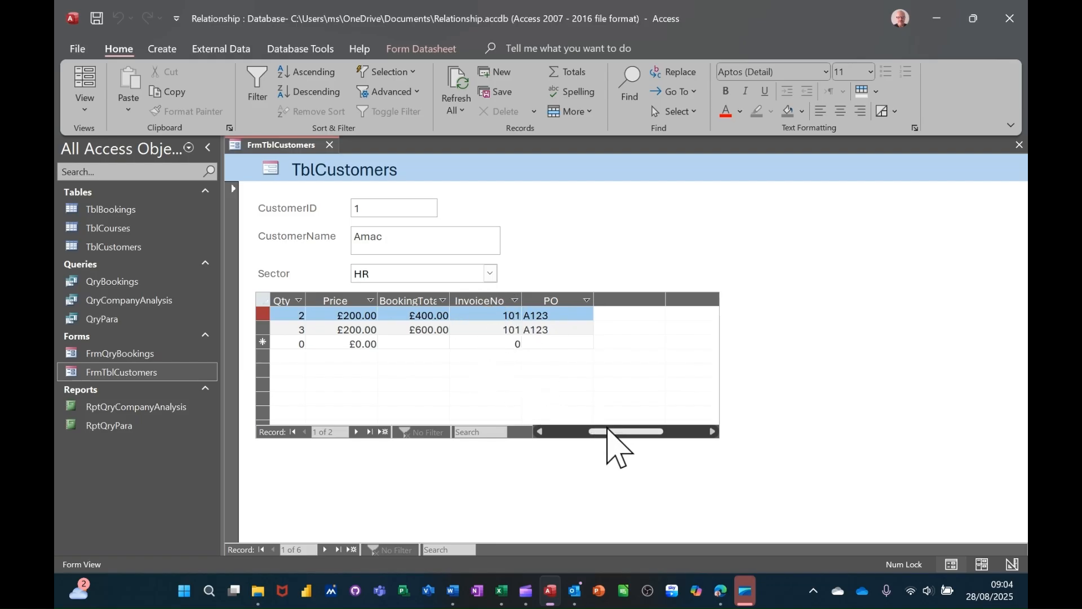
left_click_drag(610, 433, 589, 434)
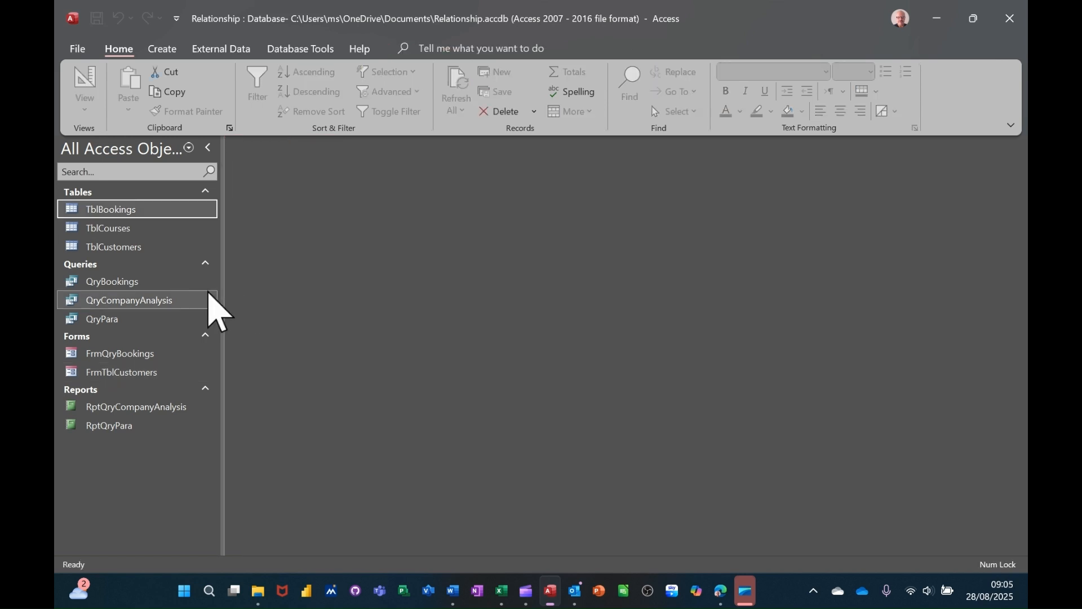
Add the InvoiceNo and PO fields from TblBookings to the QryBookings design, run the query, and close it with the changes saved
right_click(138, 282)
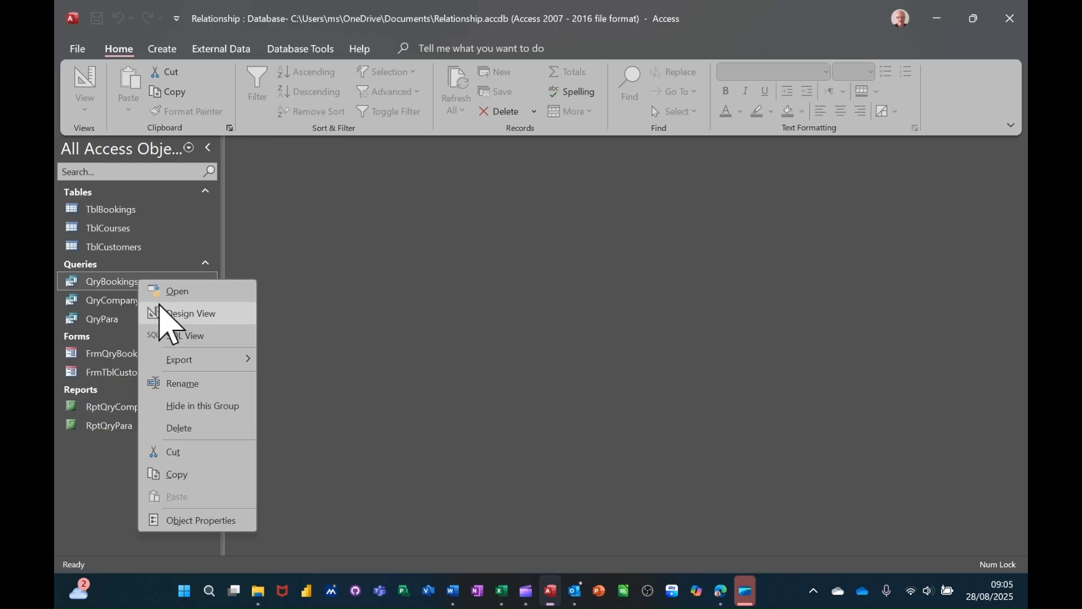
left_click(155, 314)
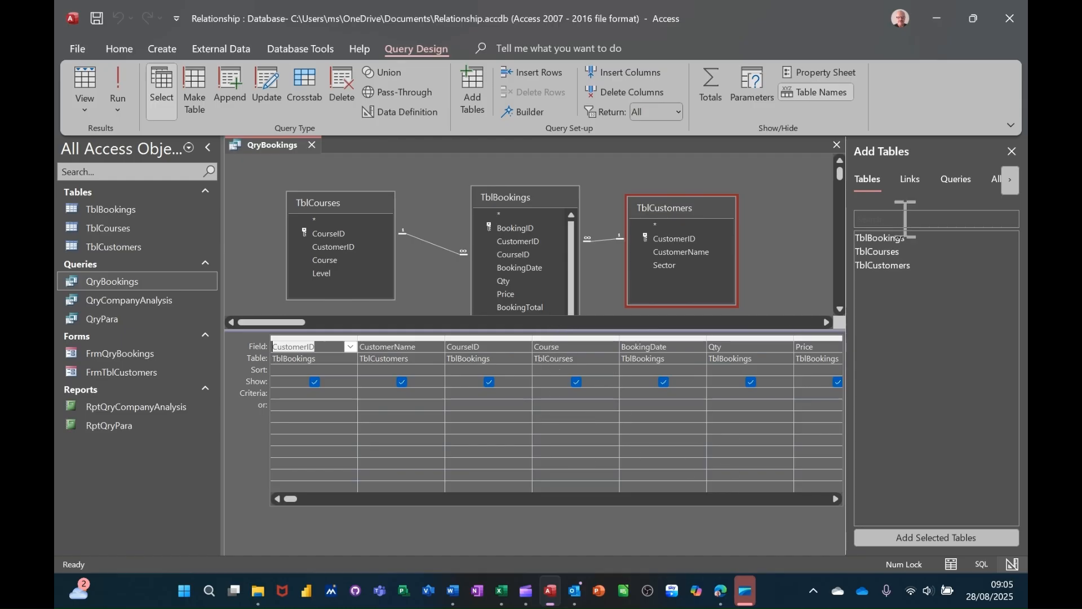
left_click(1013, 152)
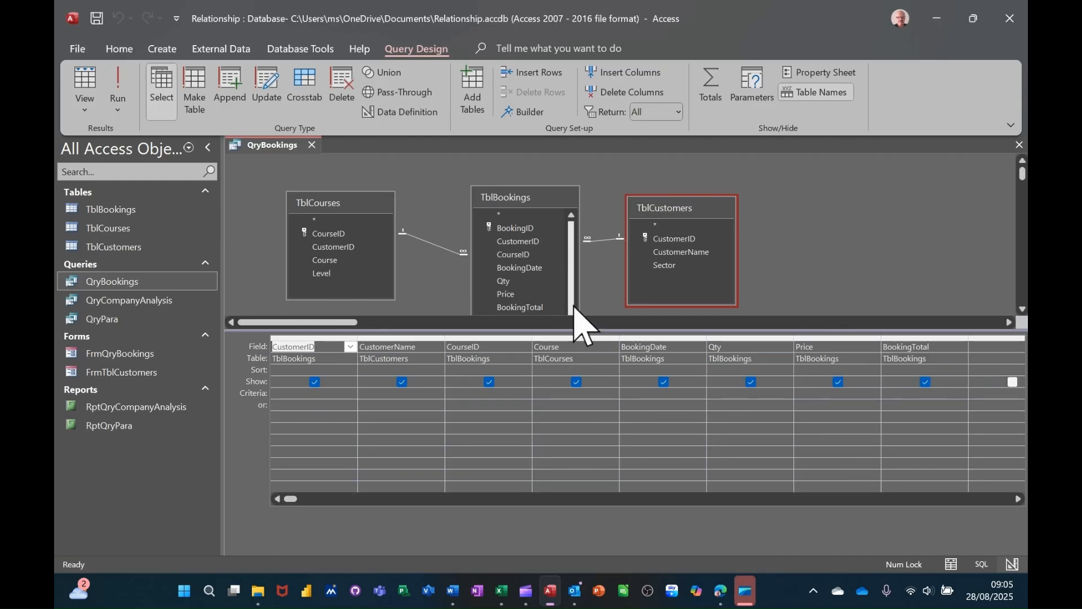
left_click_drag(545, 197, 546, 168)
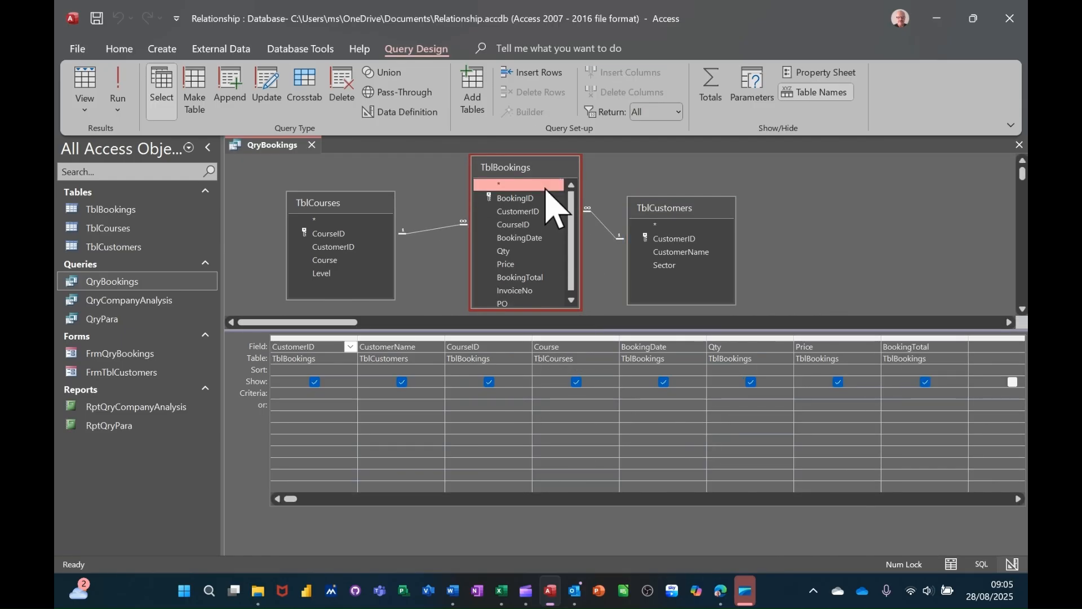
double_click(524, 291)
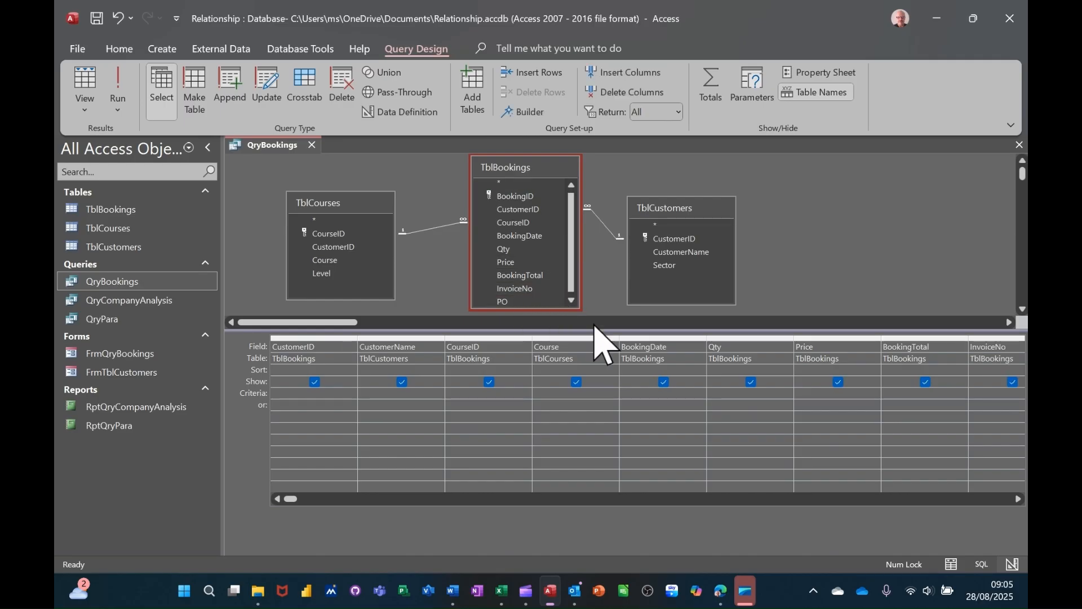
left_click(125, 96)
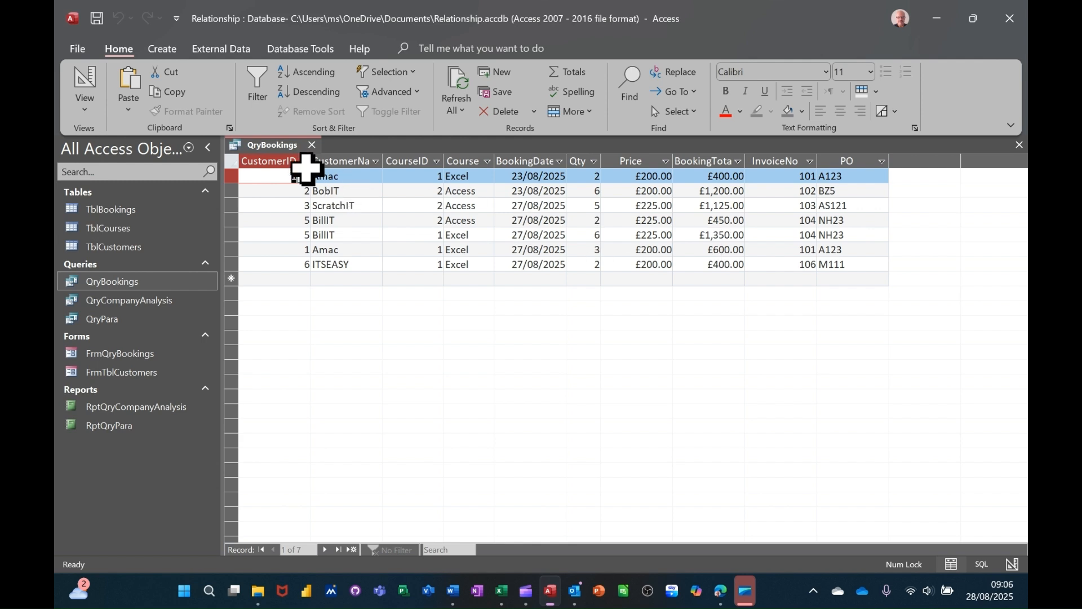
left_click(312, 145)
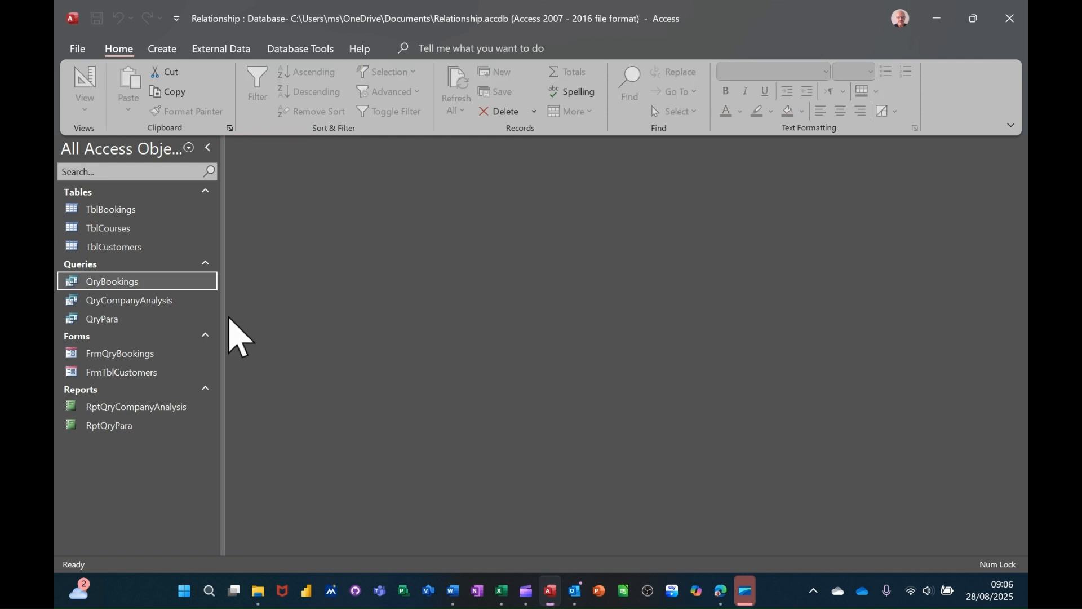
Duplicate the QryBookings query under the name QryBookingInvoice
right_click(129, 283)
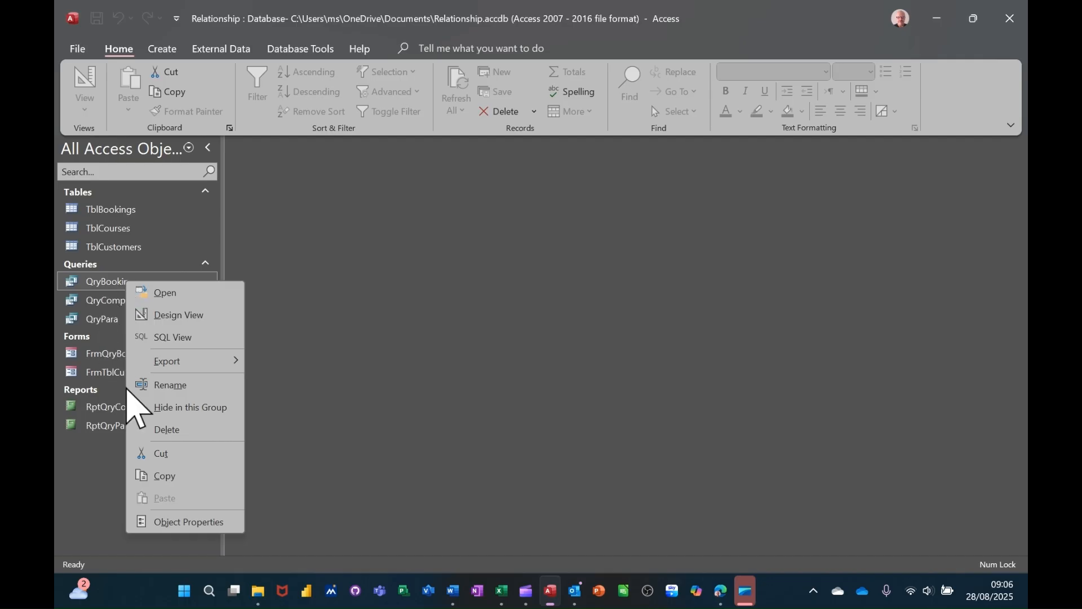
left_click(159, 476)
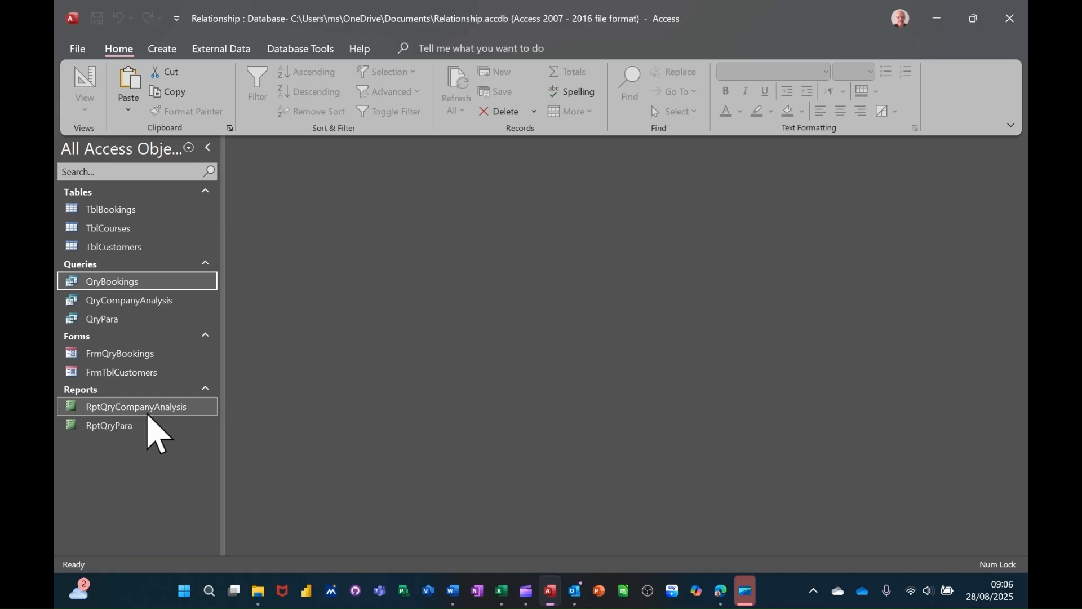
key("ctrl+v")
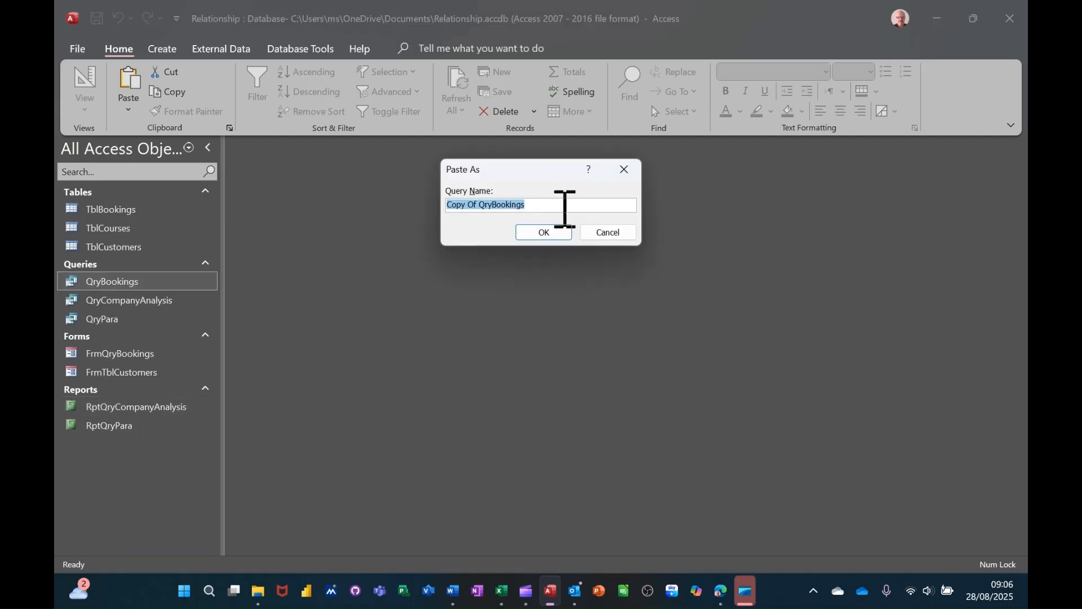
left_click(472, 210)
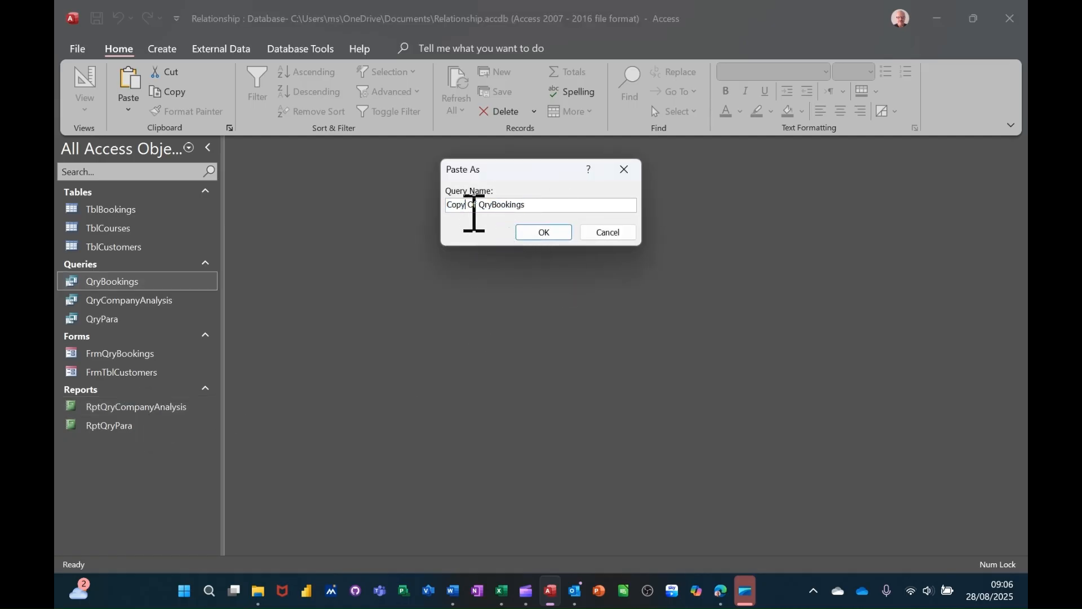
key("BackSpace")
key("BackSpace")
key("BackSpace")
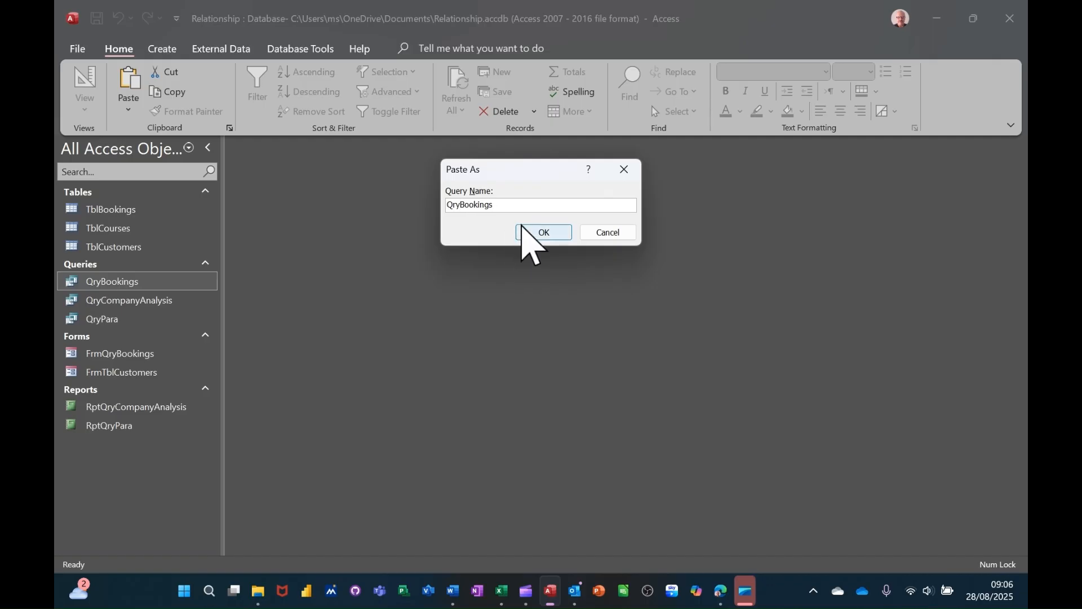
left_click(497, 205)
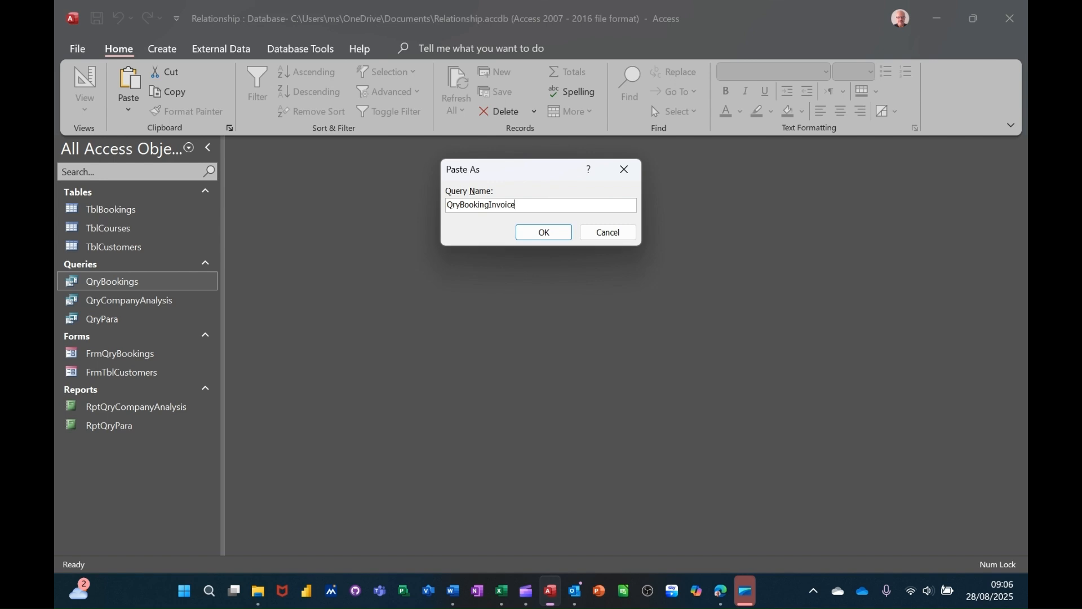
type("Invoice")
left_click(549, 233)
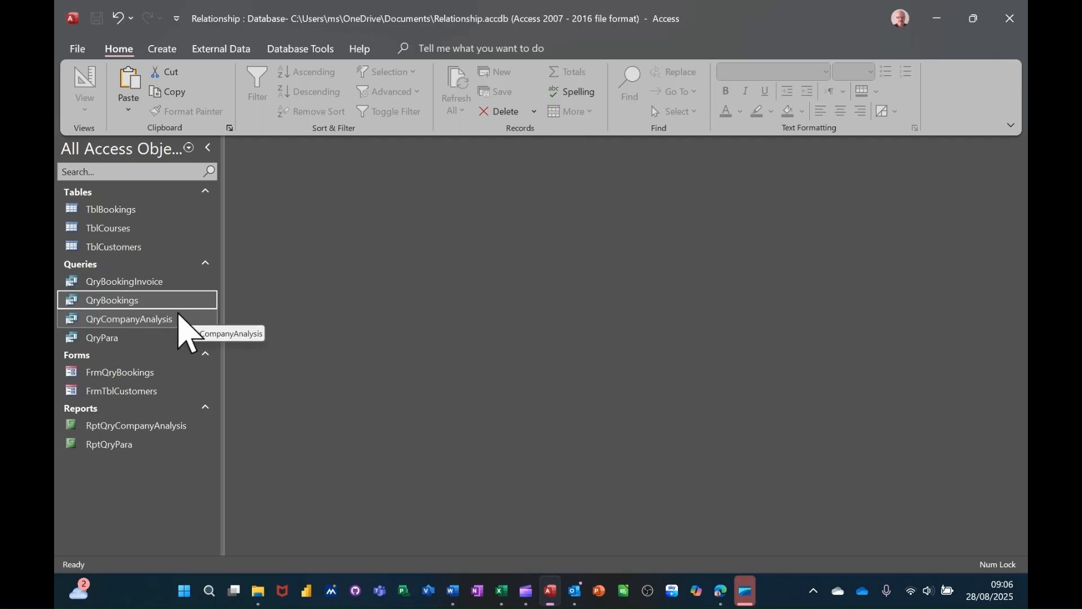
Add the parameter criterion [Enter Invoice Number] to the InvoiceNo field in the QryBookingInvoice design
right_click(160, 299)
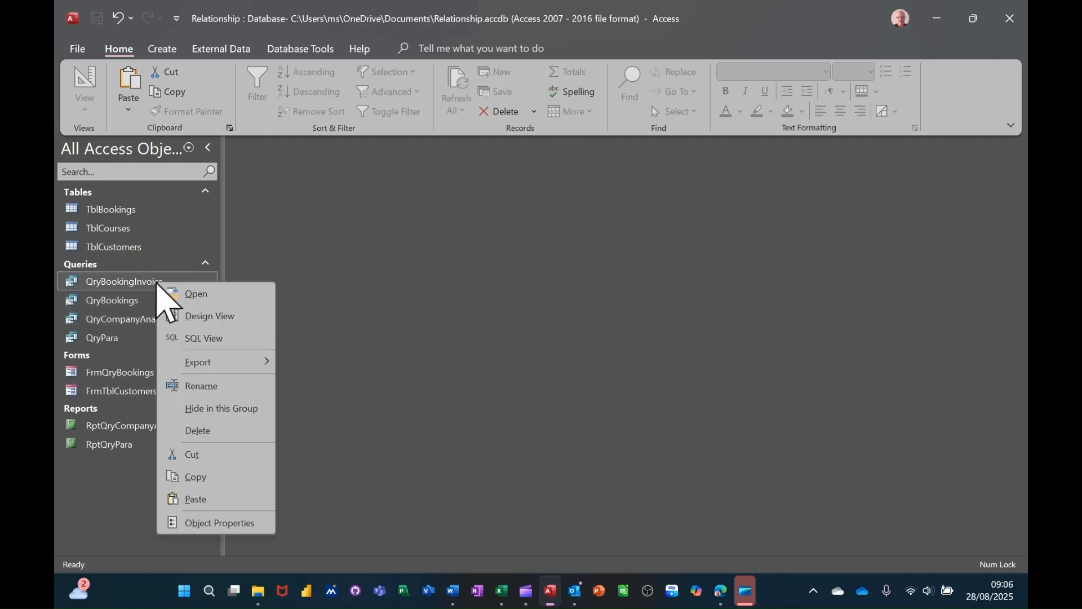
left_click(194, 316)
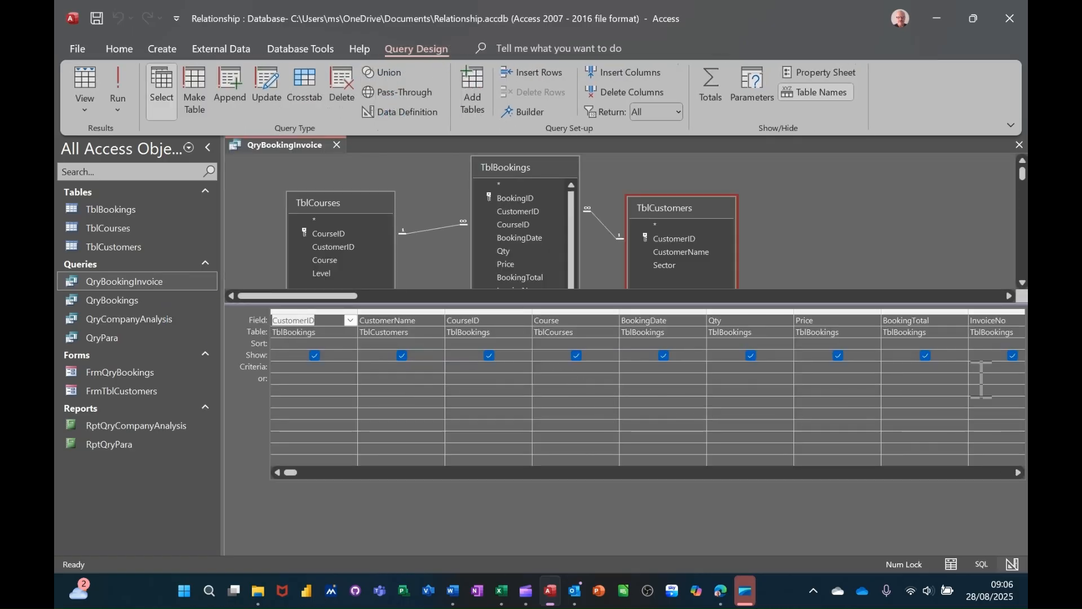
scroll(985, 368, "right", 1)
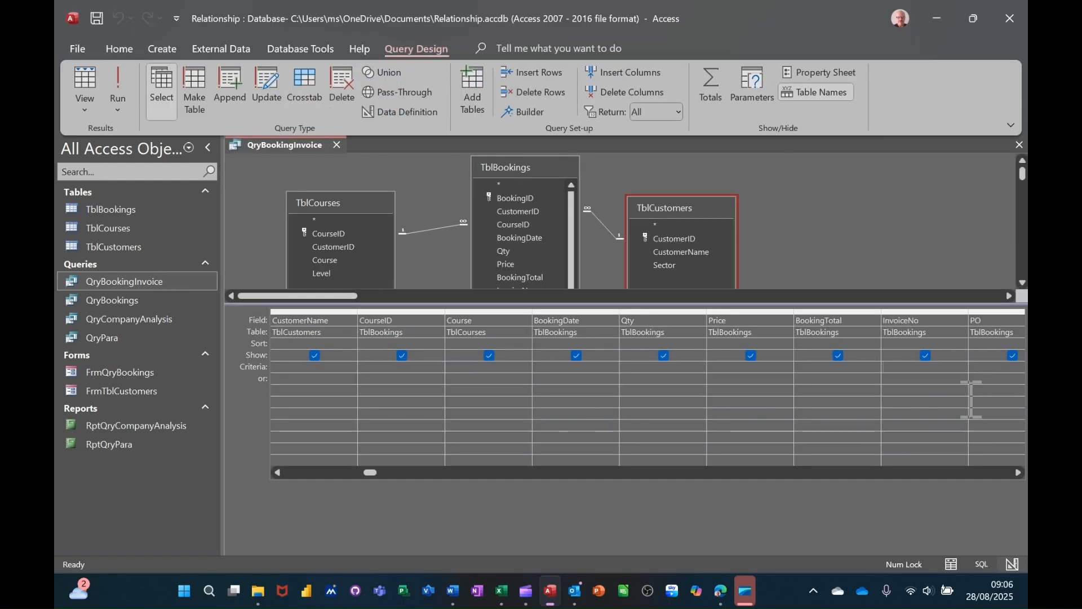
left_click(1019, 473)
left_click(1018, 473)
left_click(1019, 472)
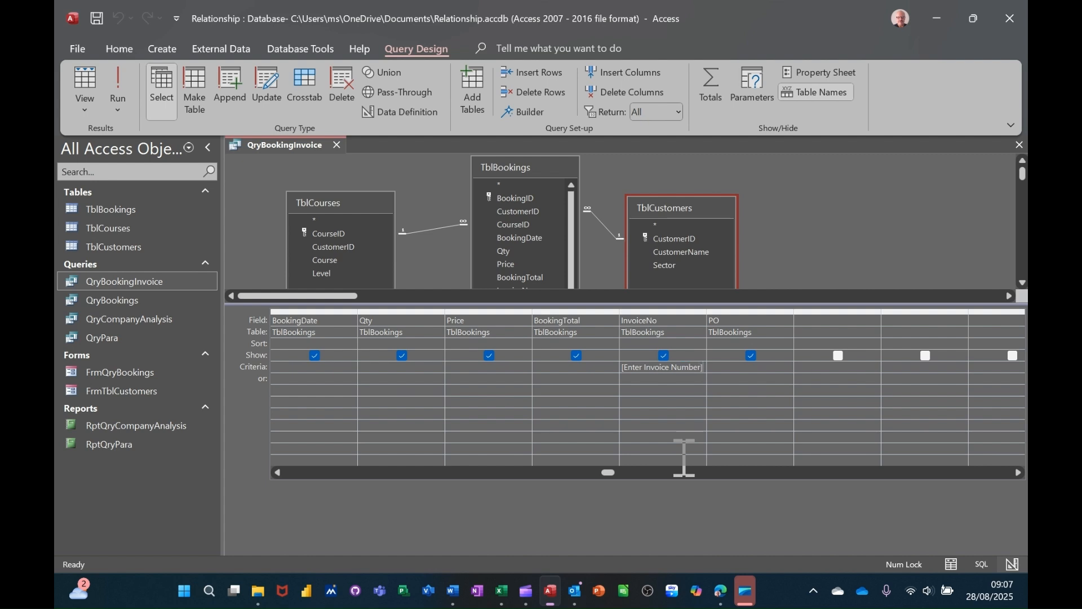
Run QryBookingInvoice for invoice number 101, and close it with the design changes saved
left_click(120, 97)
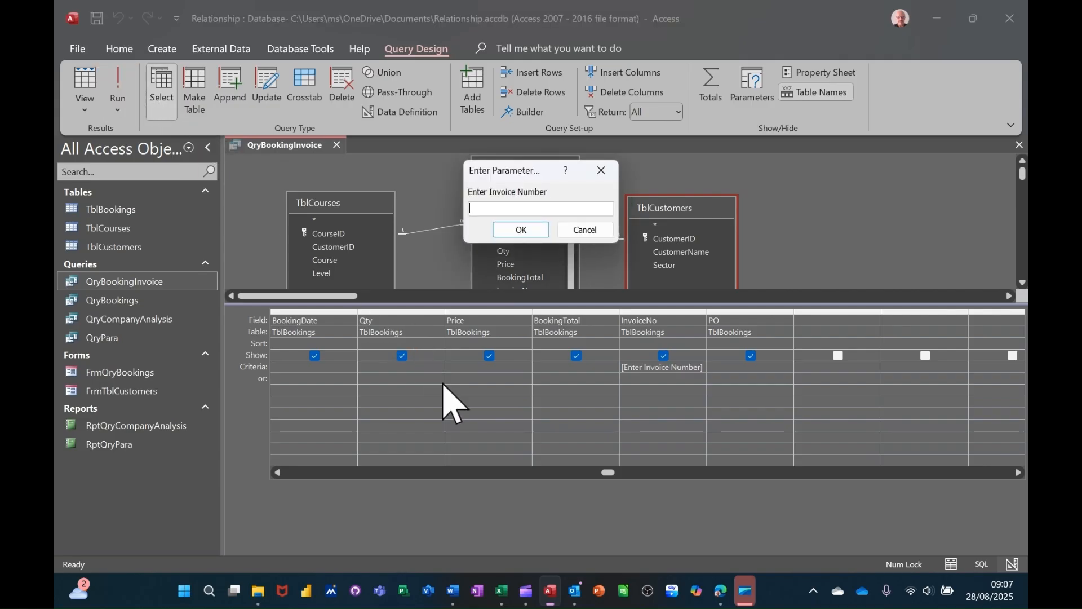
key("Return")
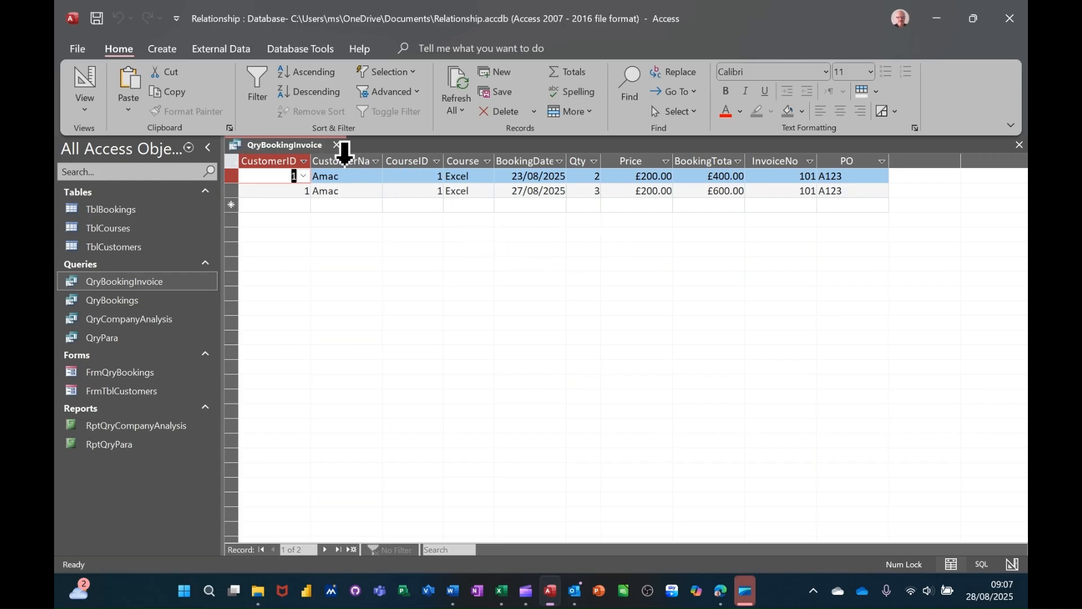
left_click(337, 146)
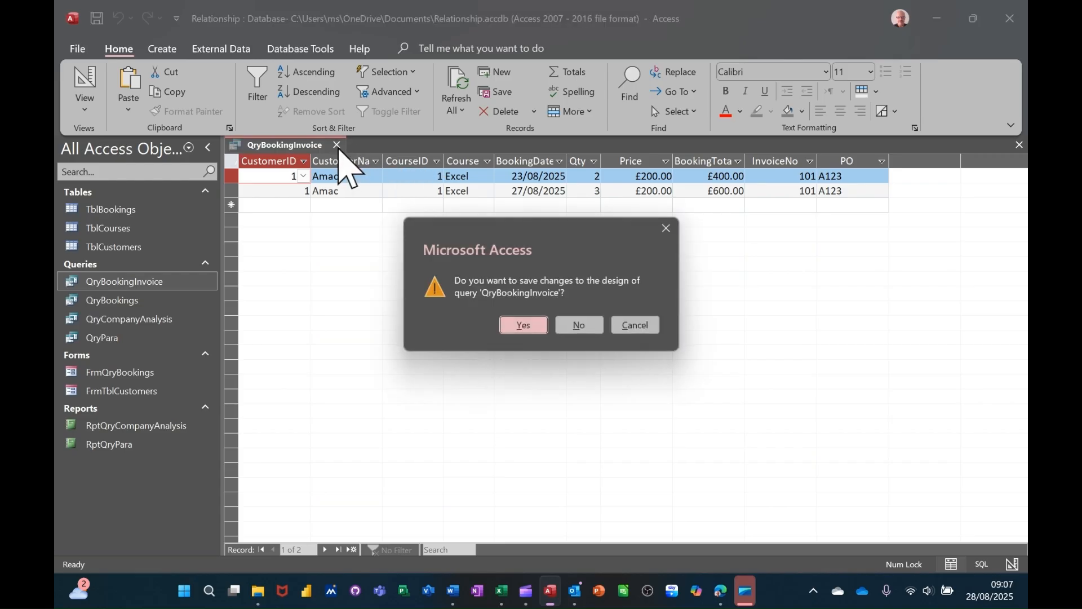
left_click(496, 322)
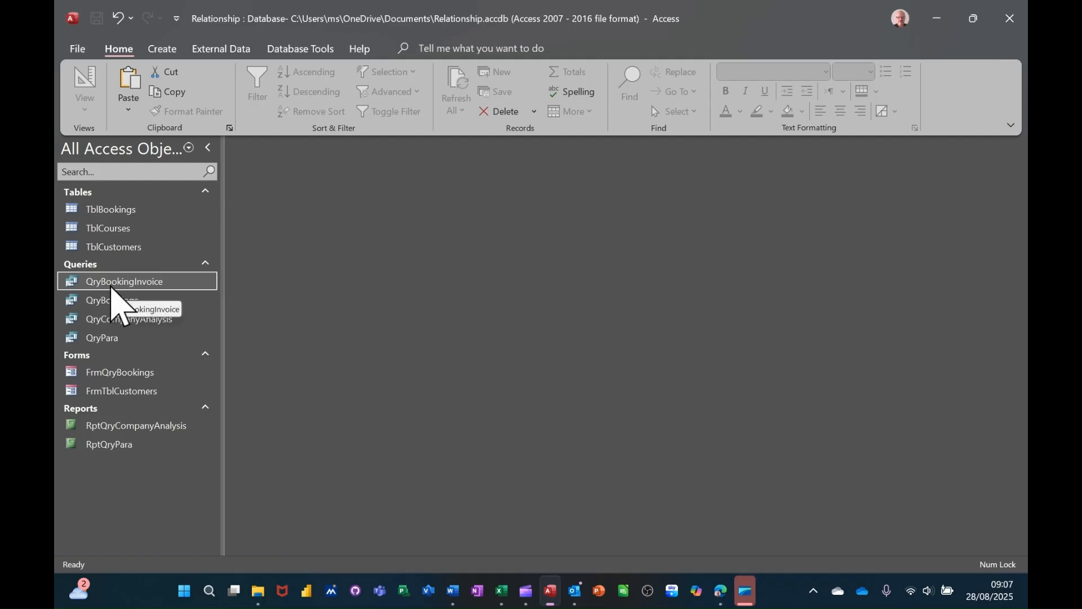
Create a report based on QryBookingInvoice for invoice number 101 and review all its columns
left_click(163, 49)
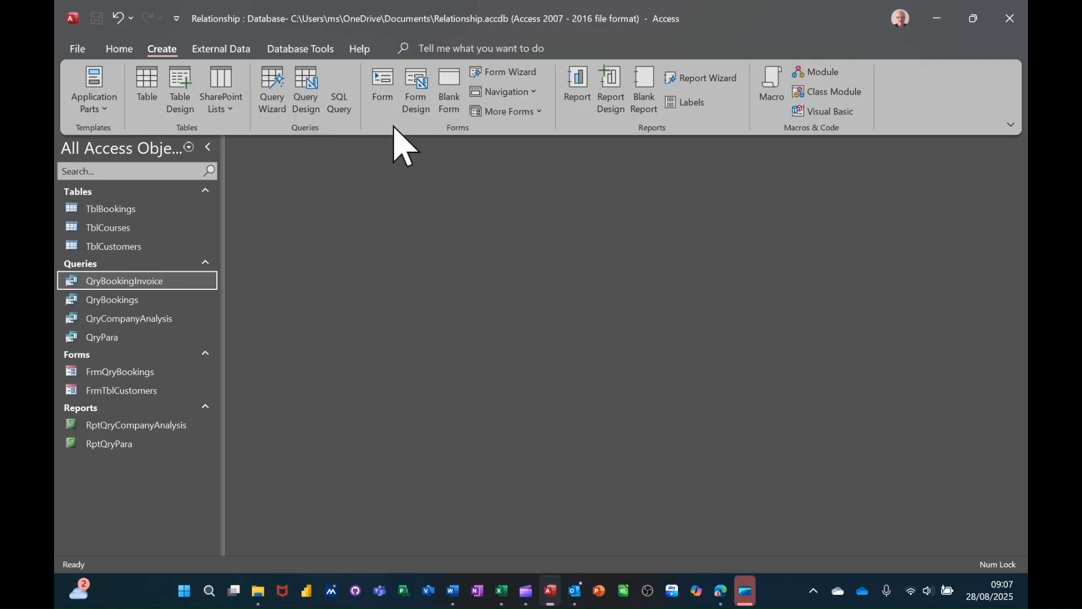
left_click(578, 95)
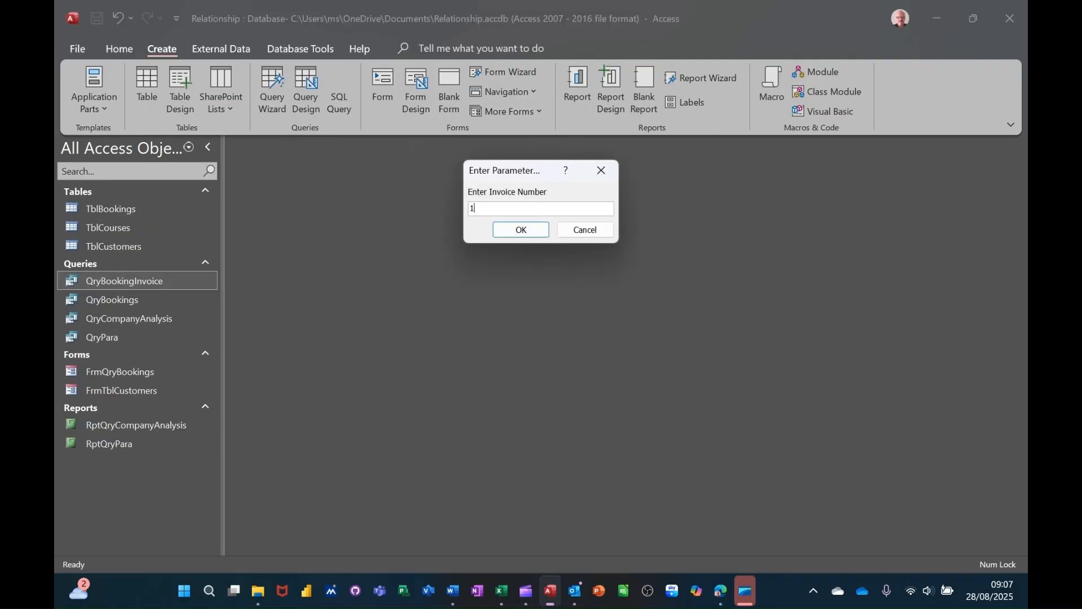
type("101")
key("Return")
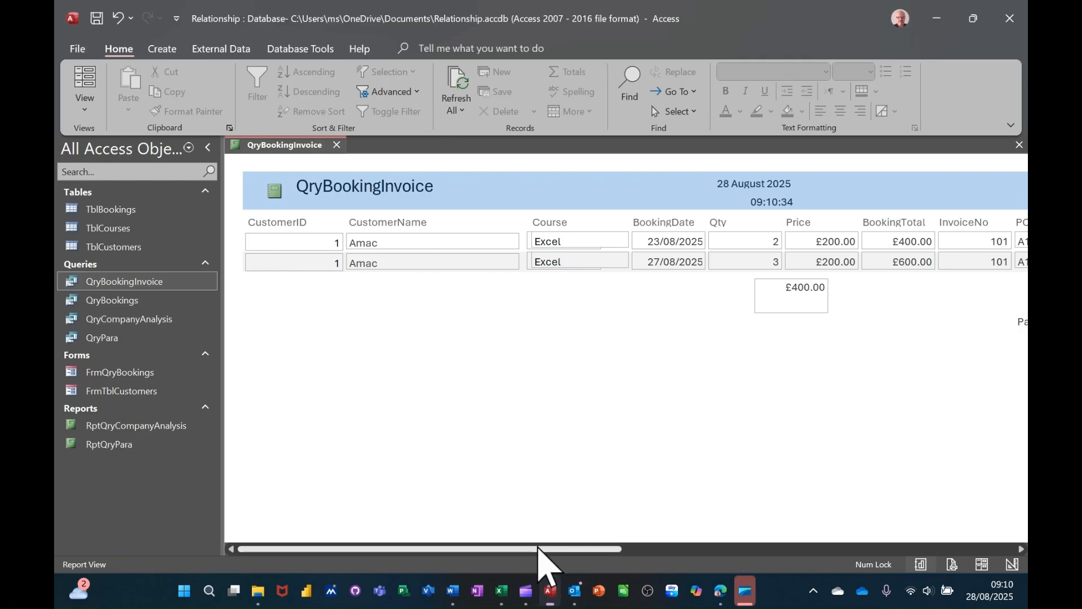
left_click_drag(536, 549, 654, 549)
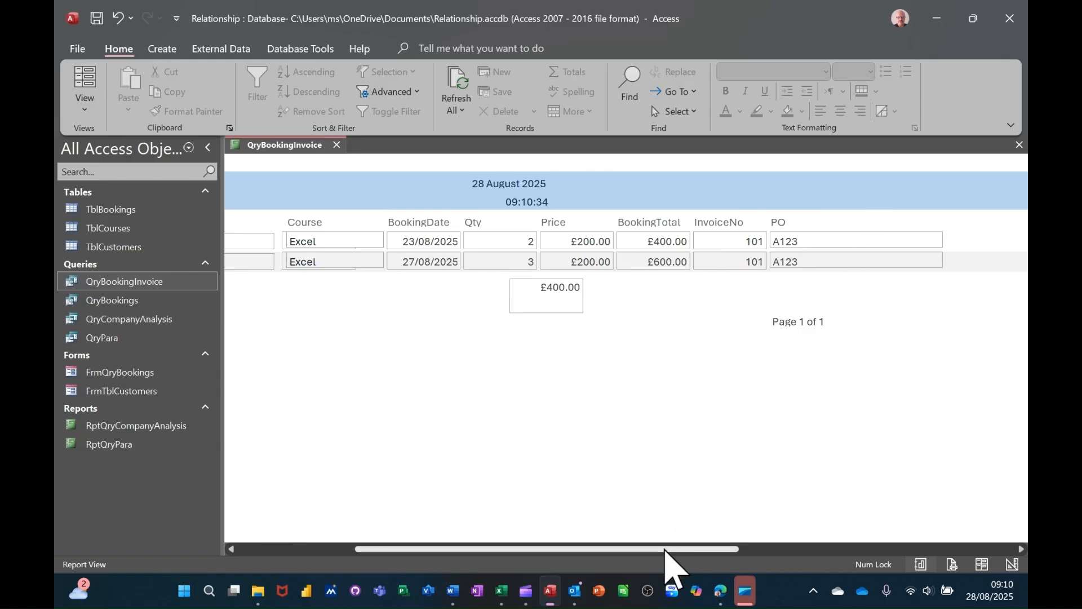
left_click_drag(666, 550, 546, 549)
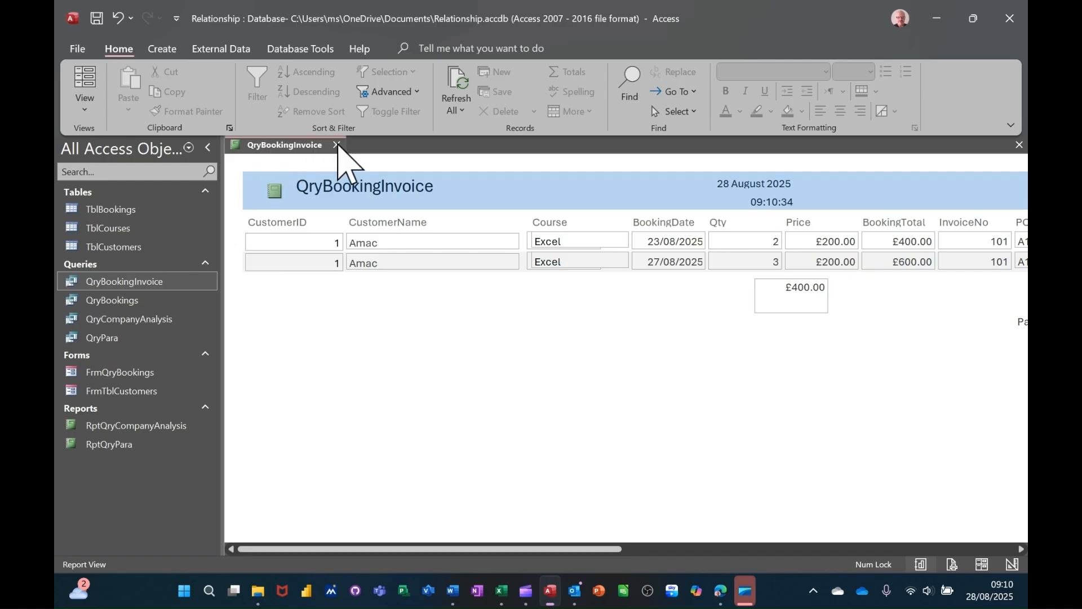
Close the new report and save it as RptQryBookingInvoice
left_click(337, 145)
left_click(502, 322)
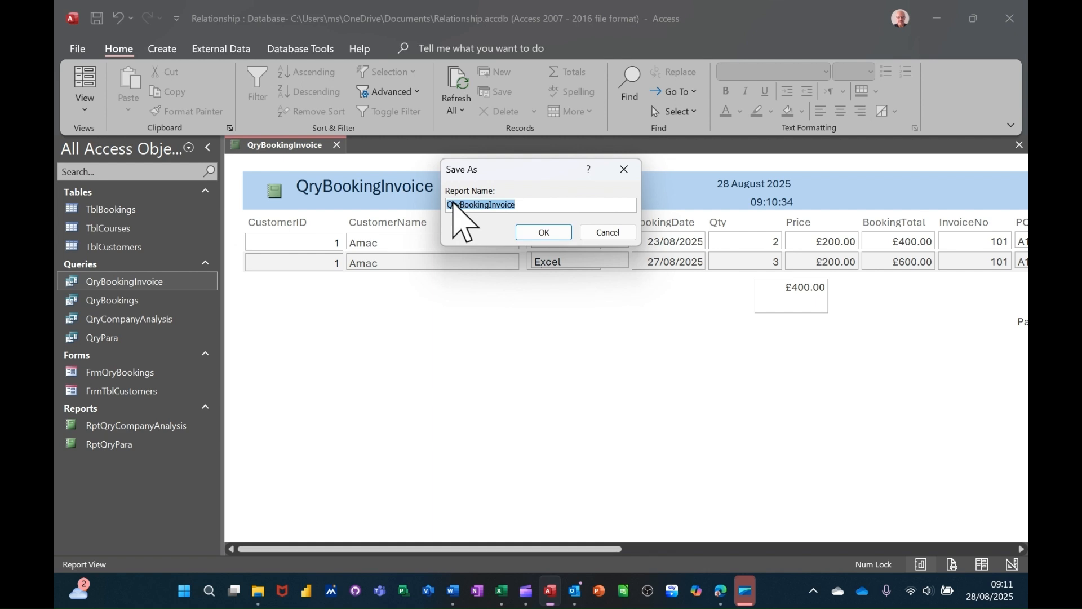
left_click(452, 205)
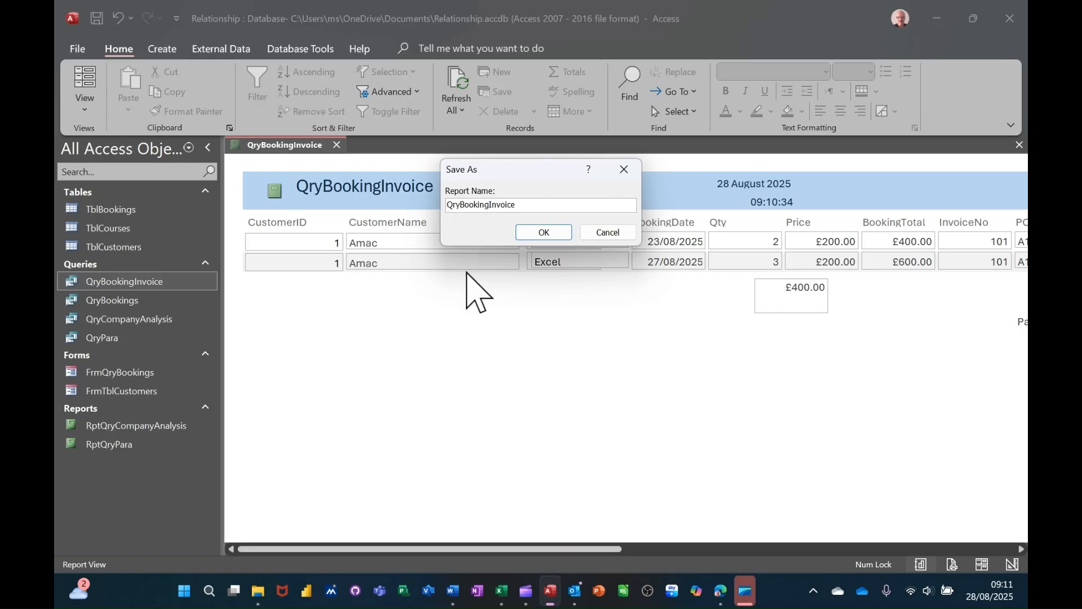
type("Rpt")
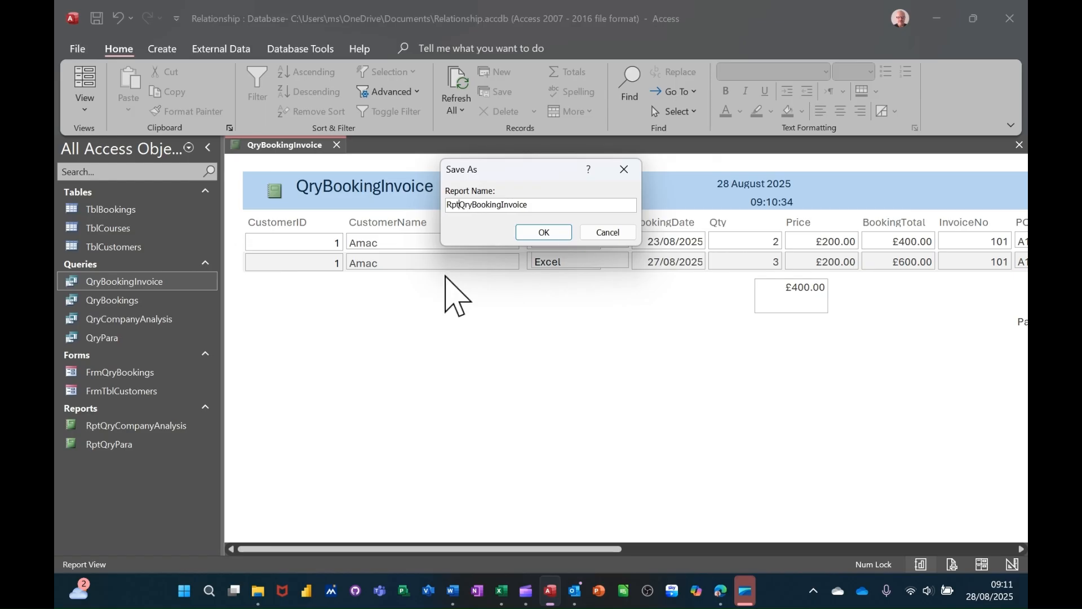
left_click(543, 233)
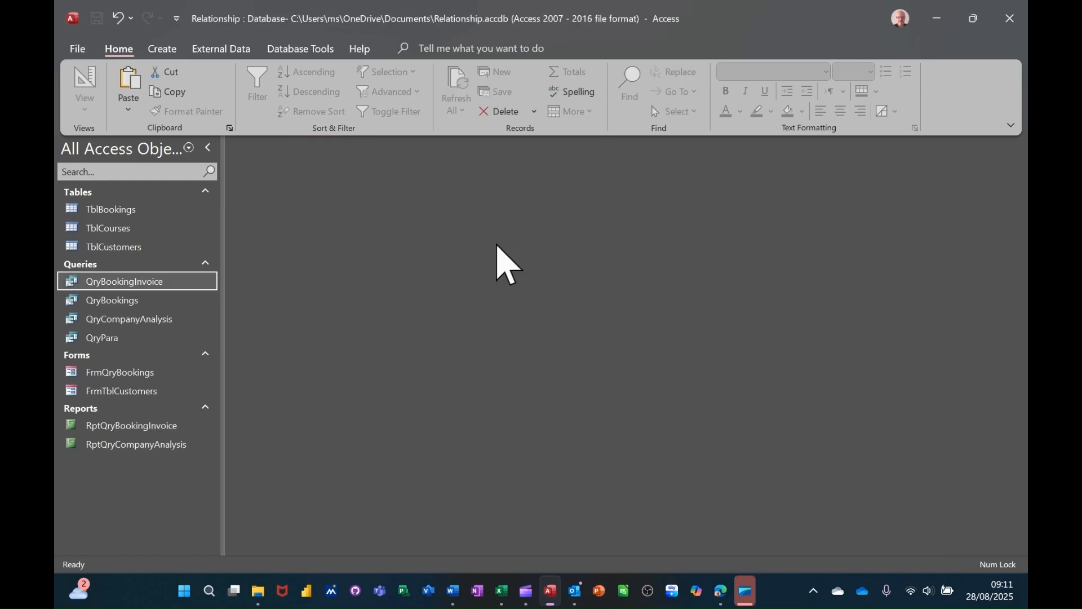
View and close the RptQryCompanyAnalysis report, and open RptQryBookingInvoice for invoice number 102
double_click(132, 445)
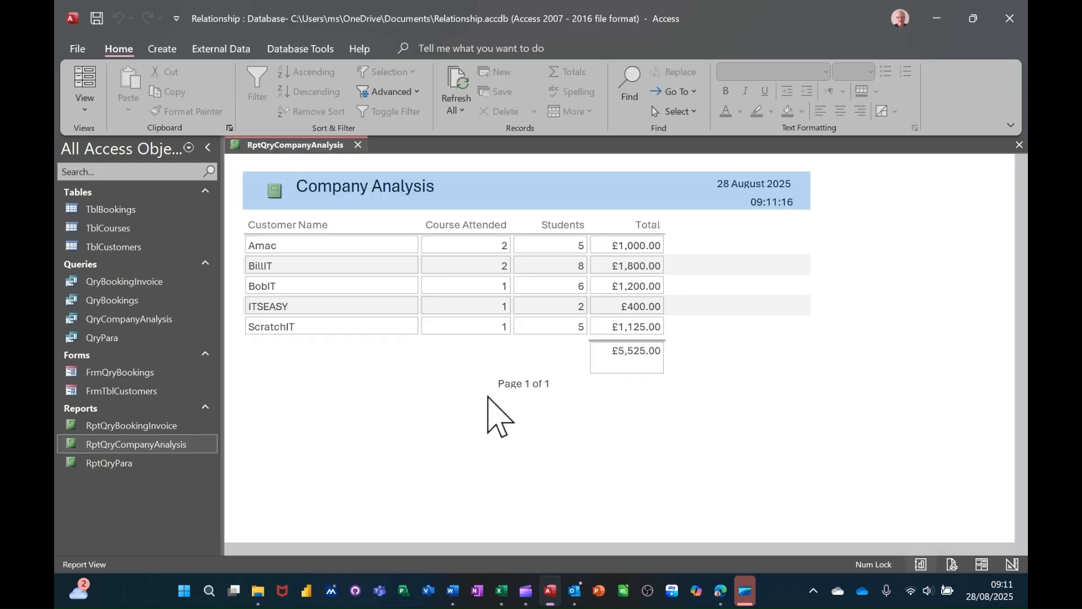
left_click(358, 144)
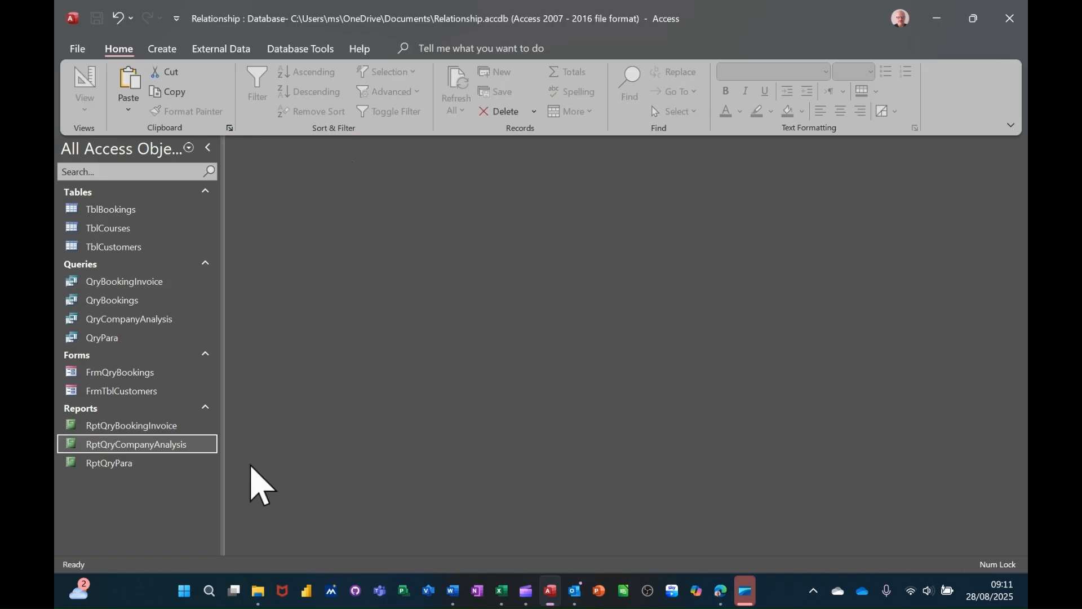
double_click(137, 426)
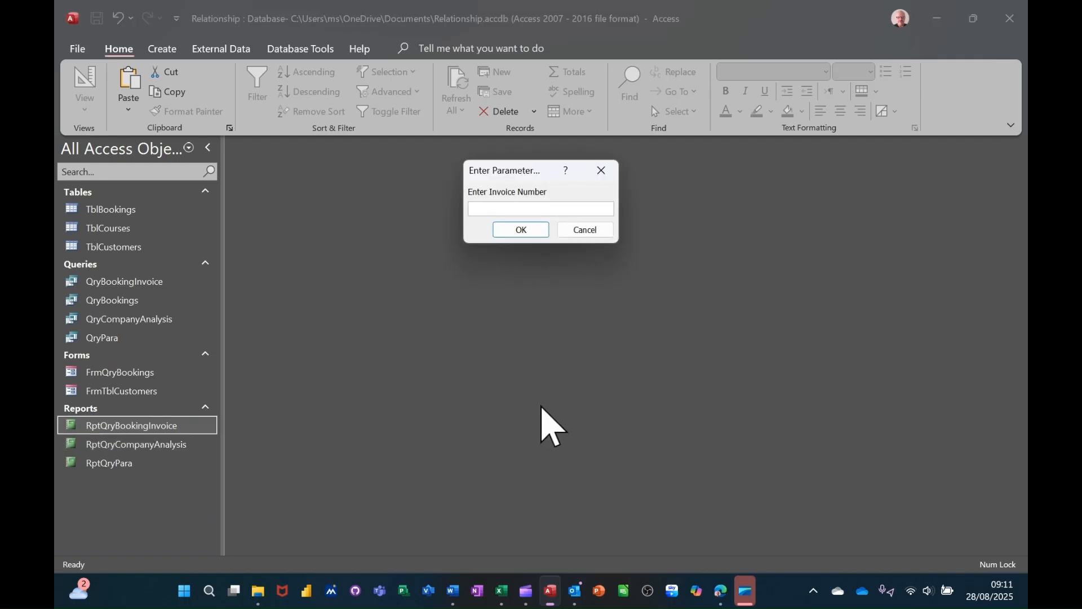
type("102")
key("Return")
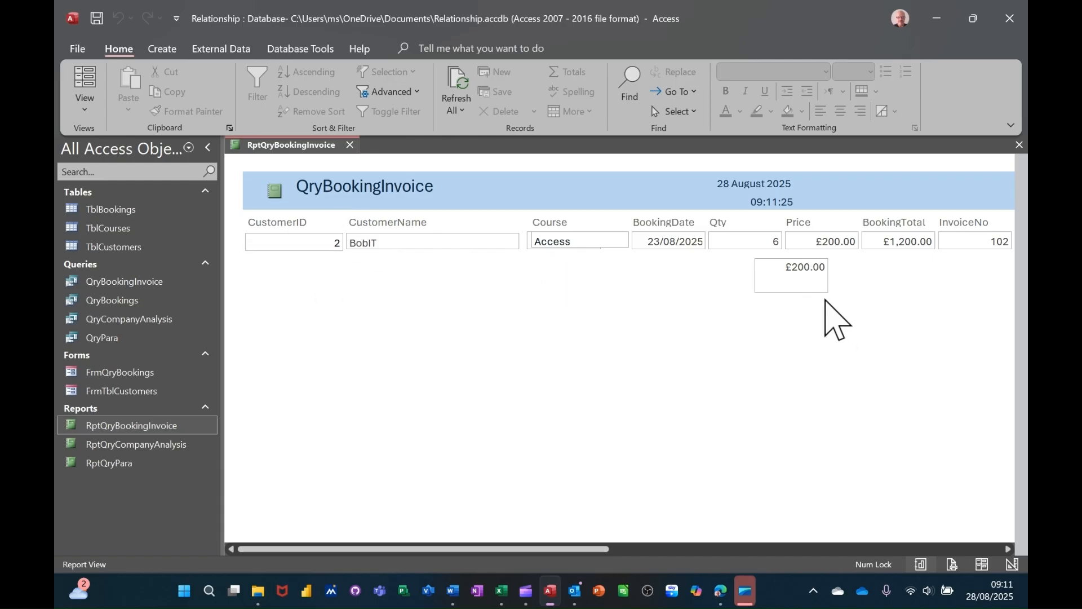
Close the open report, run QryBookingInvoice for invoice number 101, and close the query
left_click(349, 145)
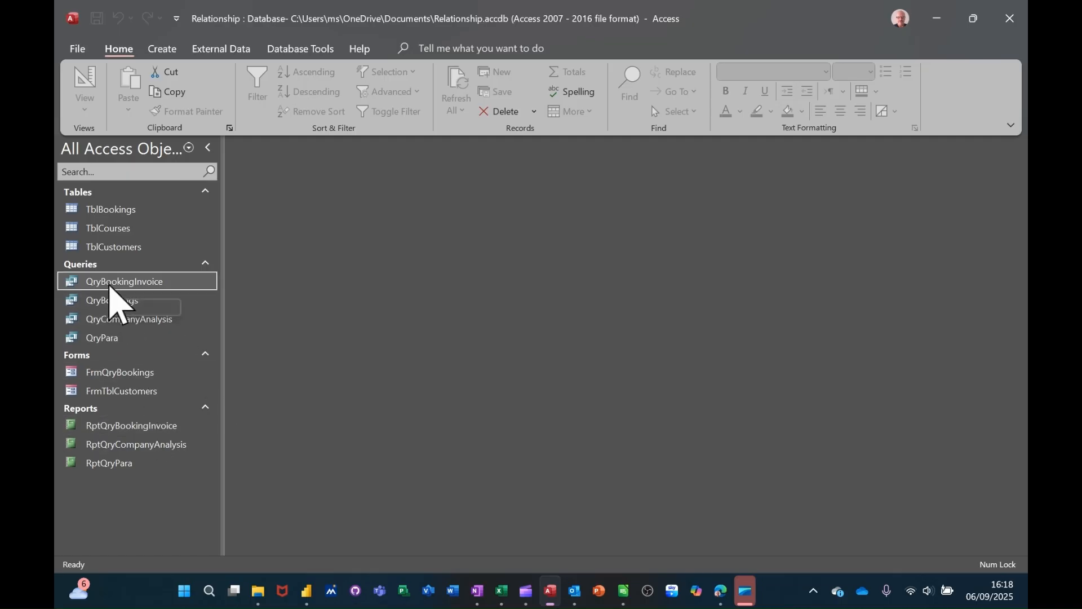
double_click(110, 288)
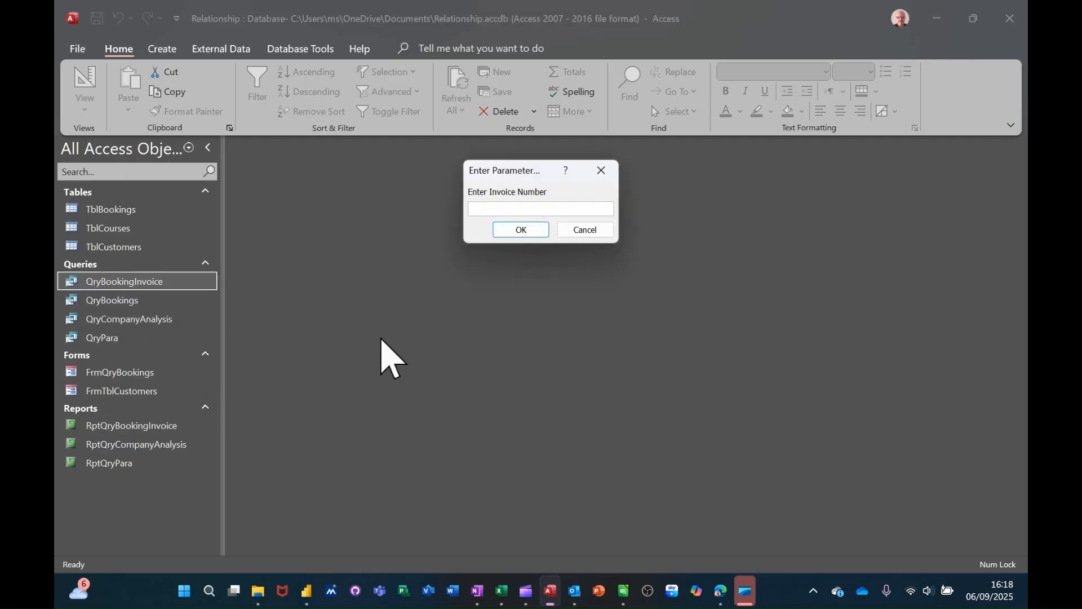
type("10")
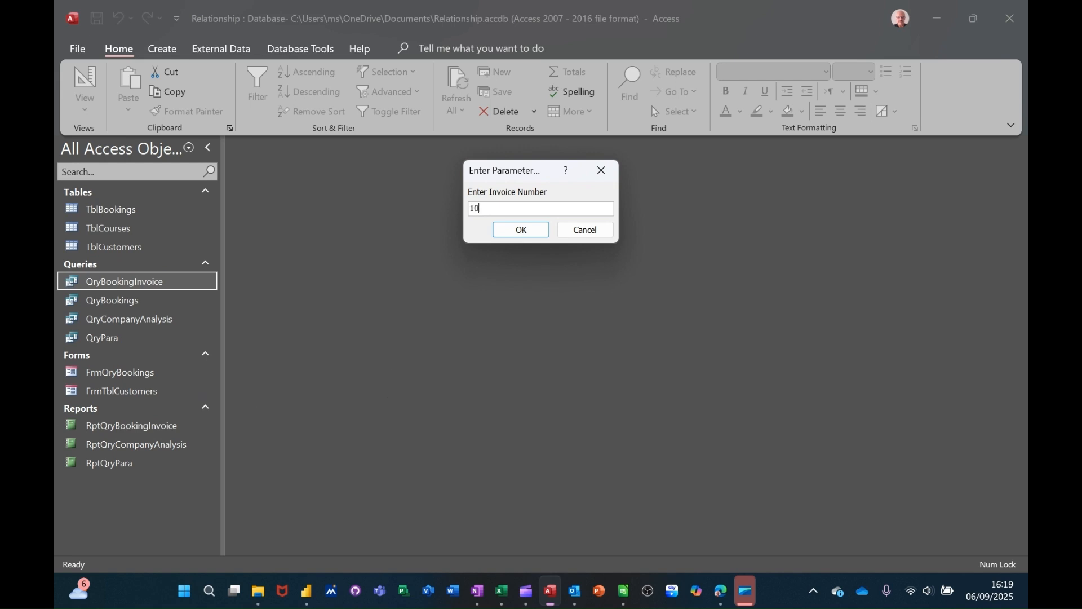
type("1")
key("Return")
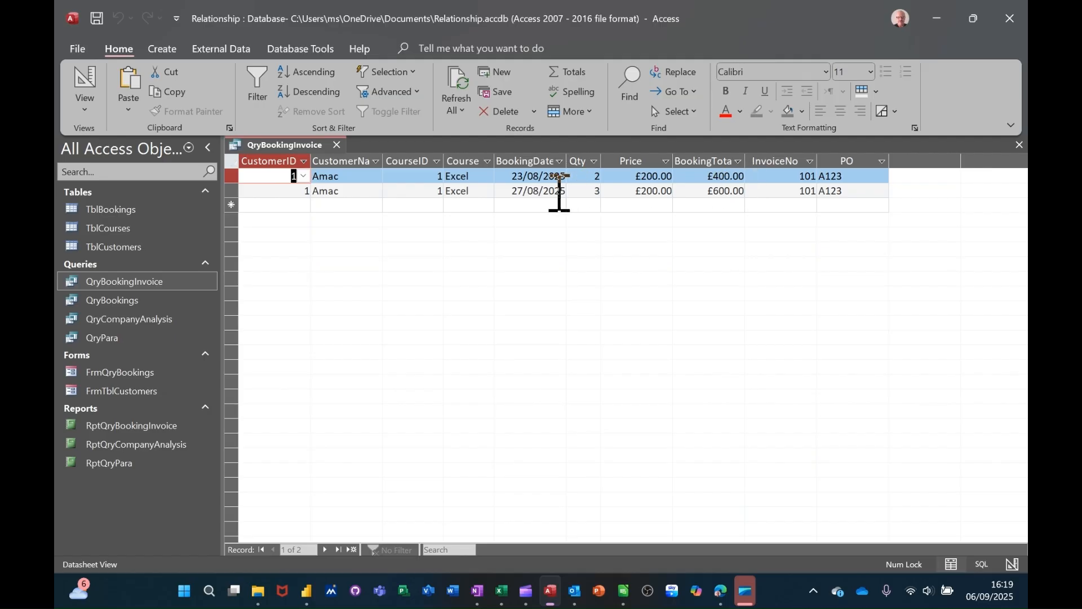
left_click(337, 146)
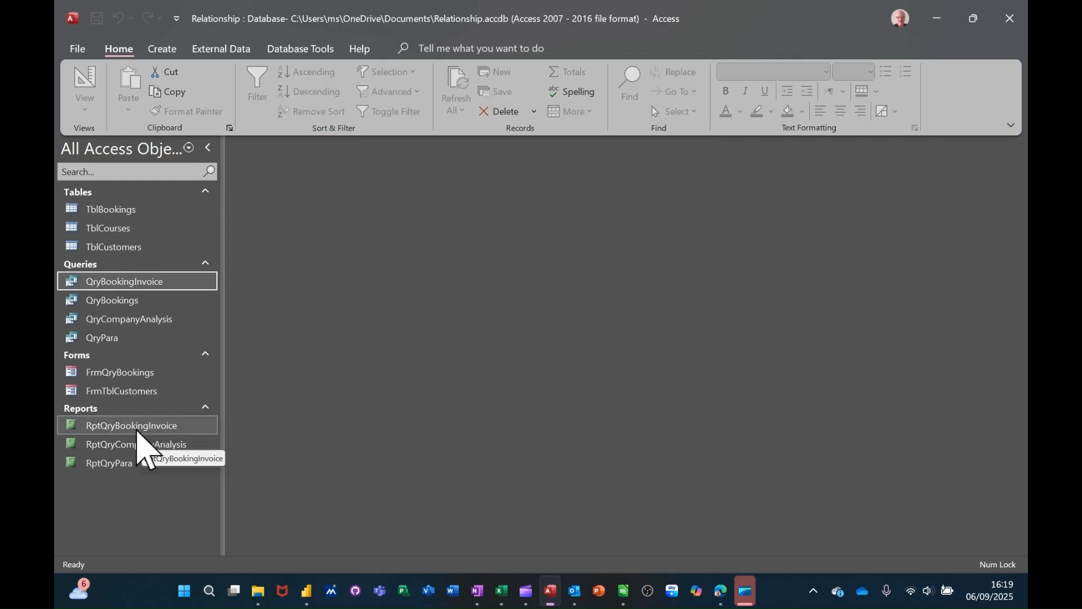
View RptQryBookingInvoice for invoice number 101 and close the report
double_click(135, 430)
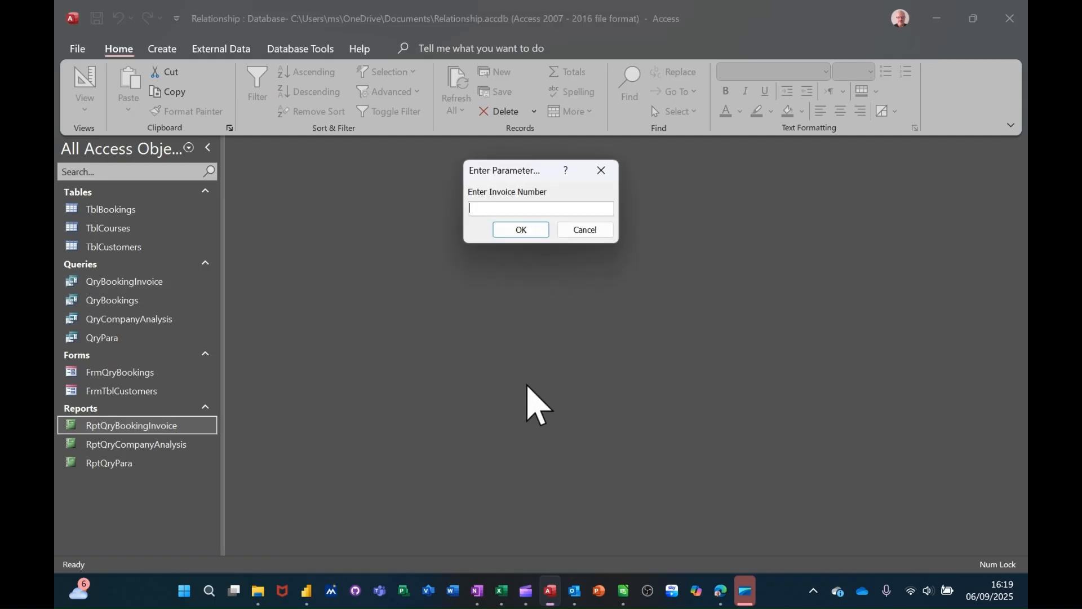
key("Return")
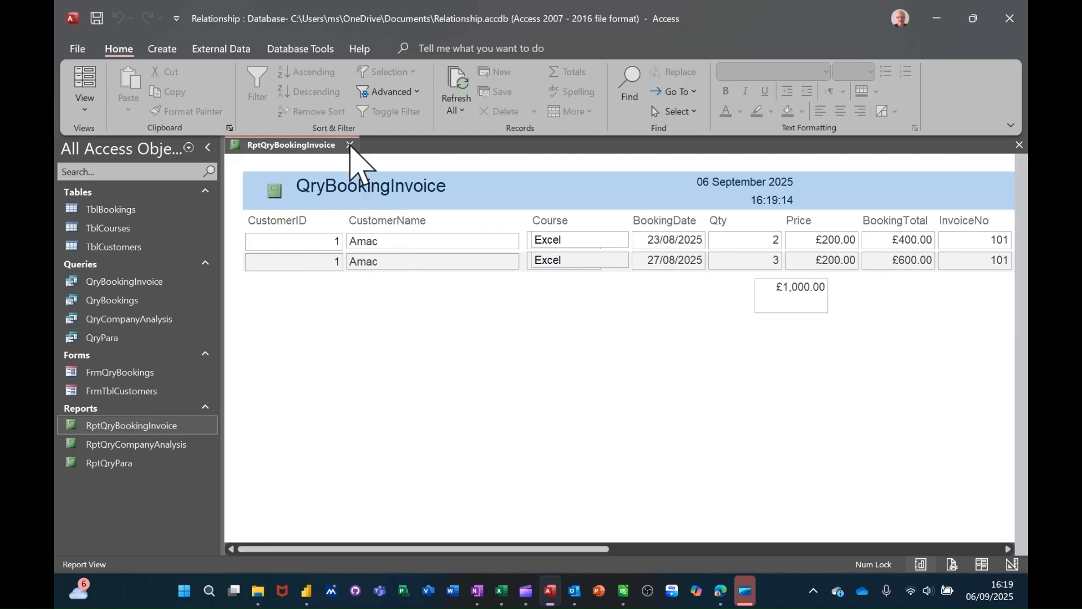
left_click(350, 146)
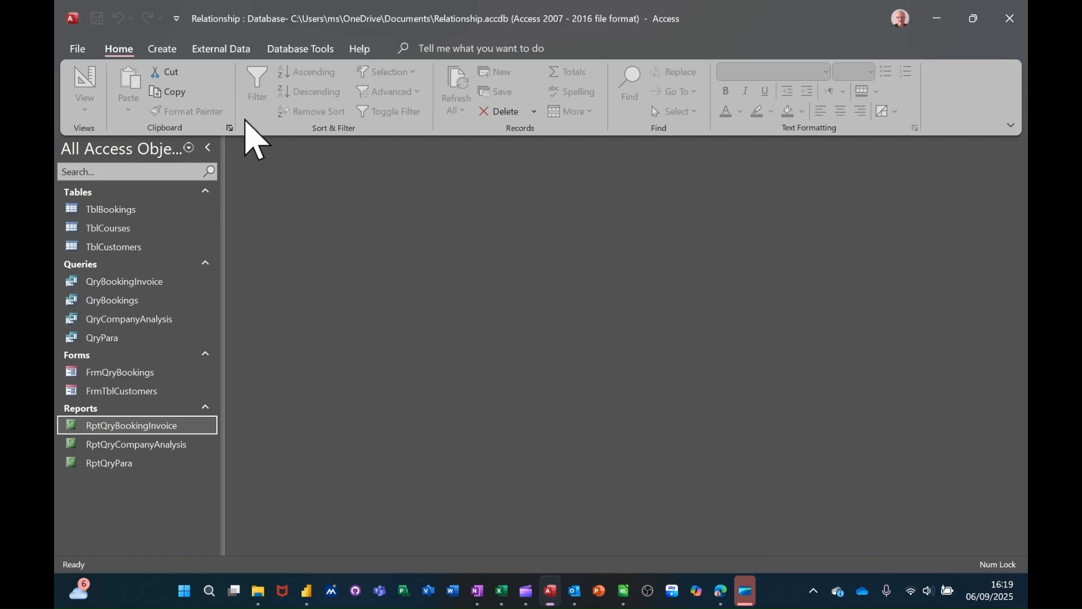
Create a new report in Design View and set its record source to QryBookingInvoice
left_click(163, 49)
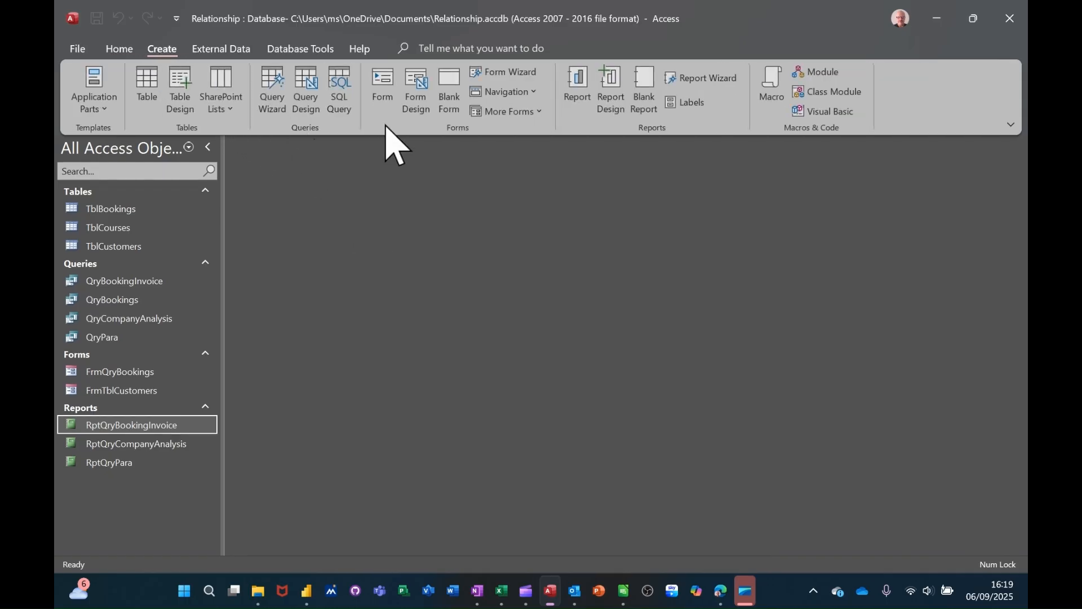
left_click(616, 100)
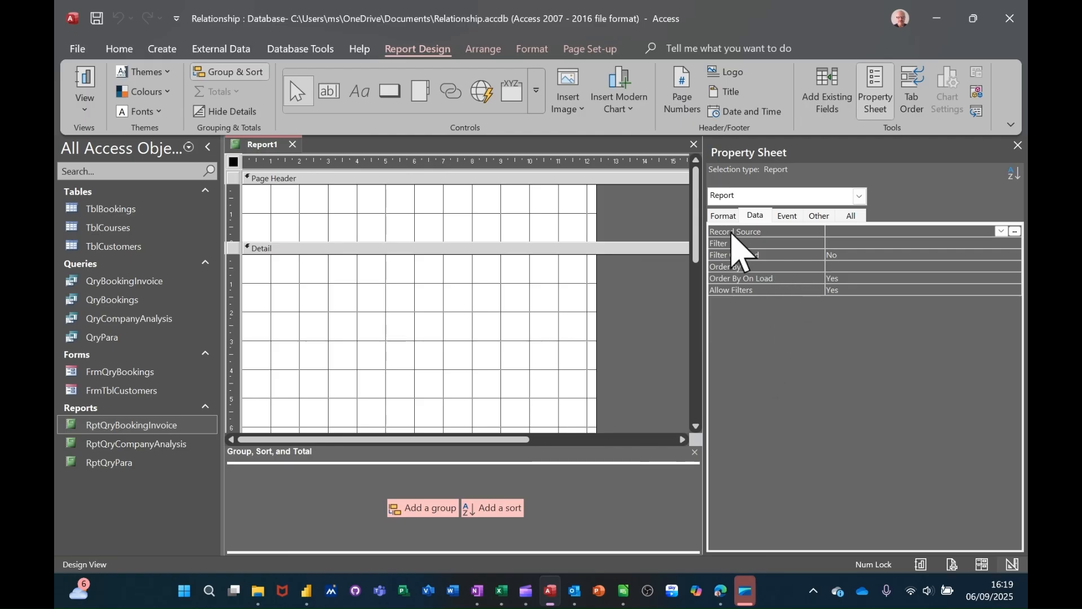
left_click(756, 216)
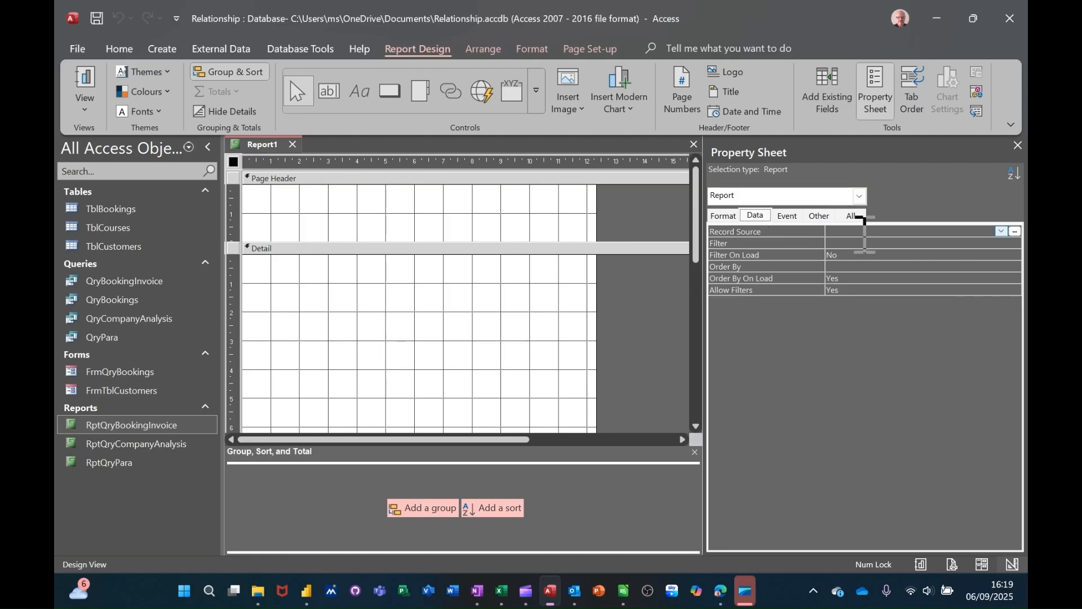
left_click(1001, 232)
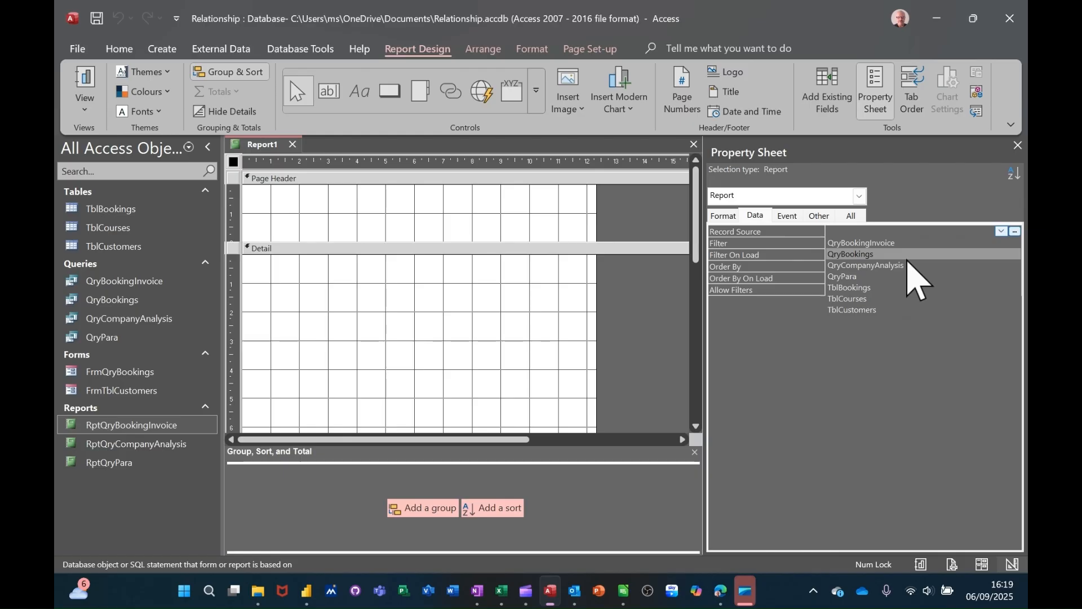
left_click(898, 242)
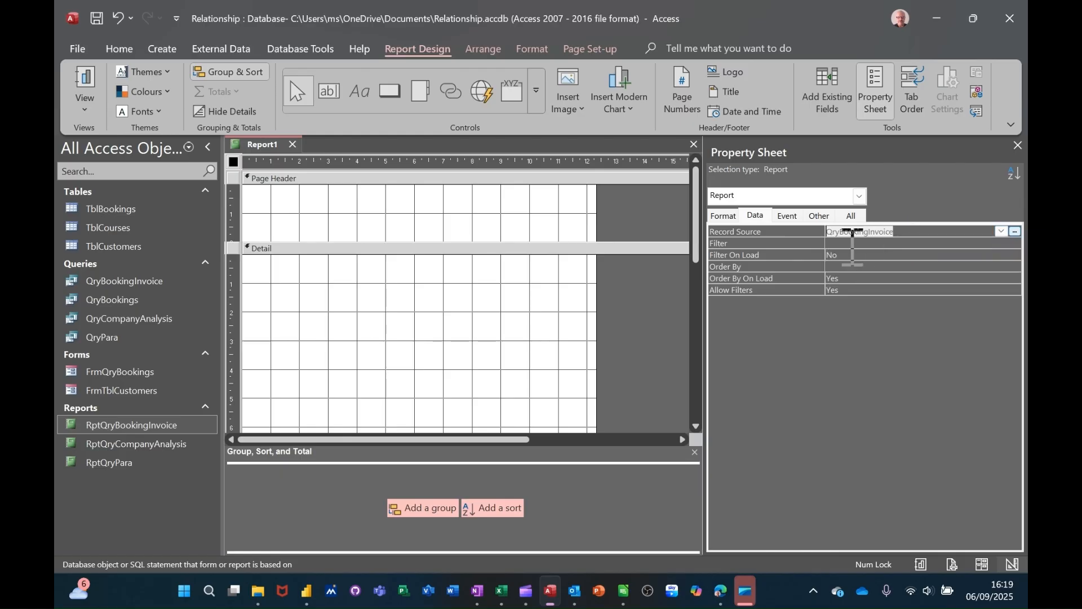
Show the report's available fields and group the report on InvoiceNo
left_click(828, 99)
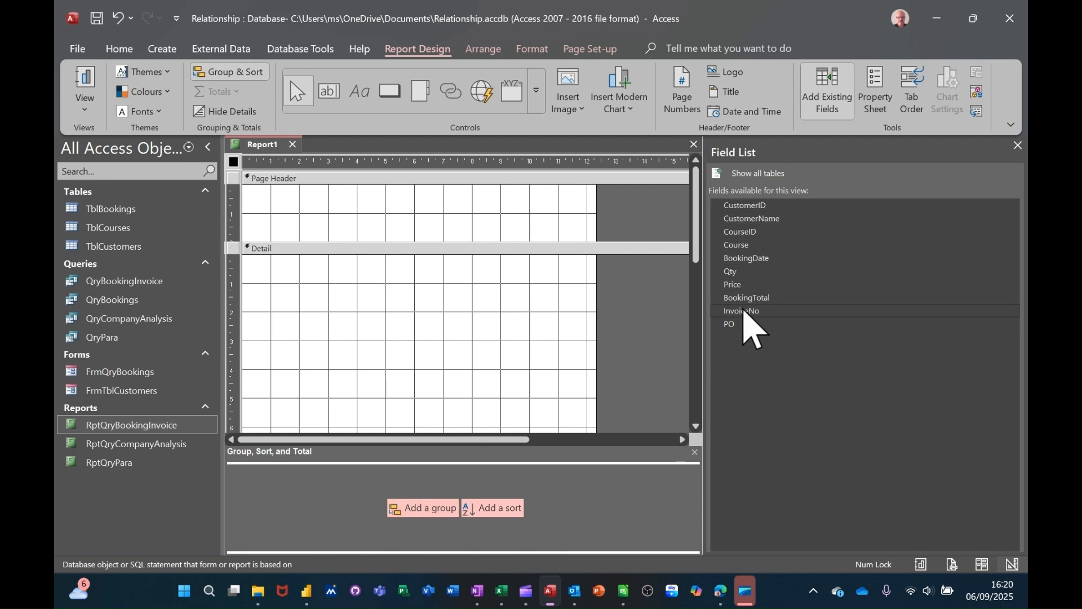
left_click(423, 509)
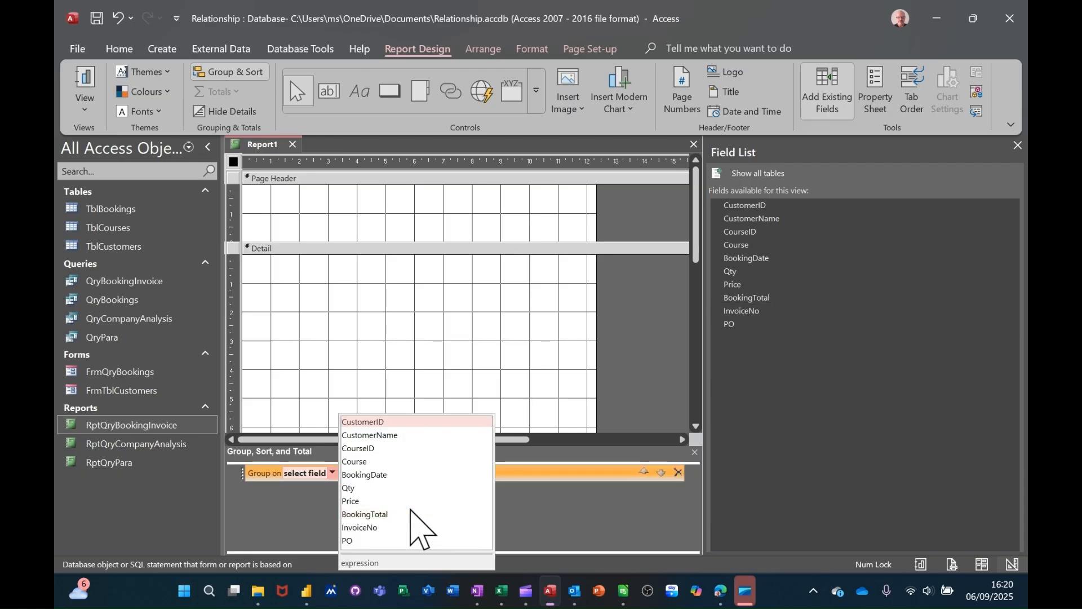
left_click(375, 526)
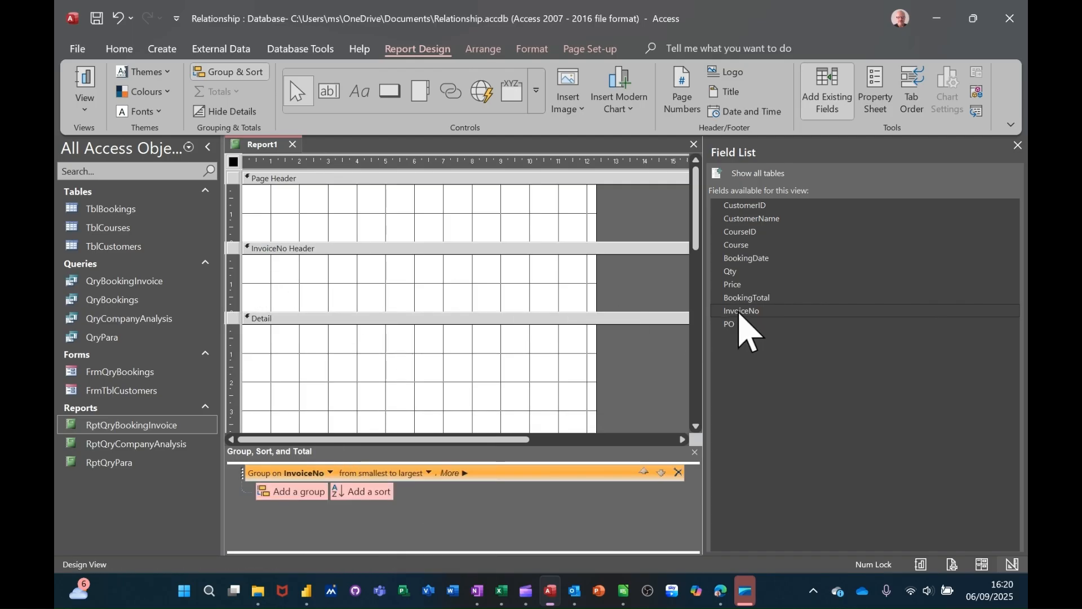
Place the InvoiceNo field at the top of the InvoiceNo Header and shrink that section to fit it
left_click_drag(740, 311, 306, 271)
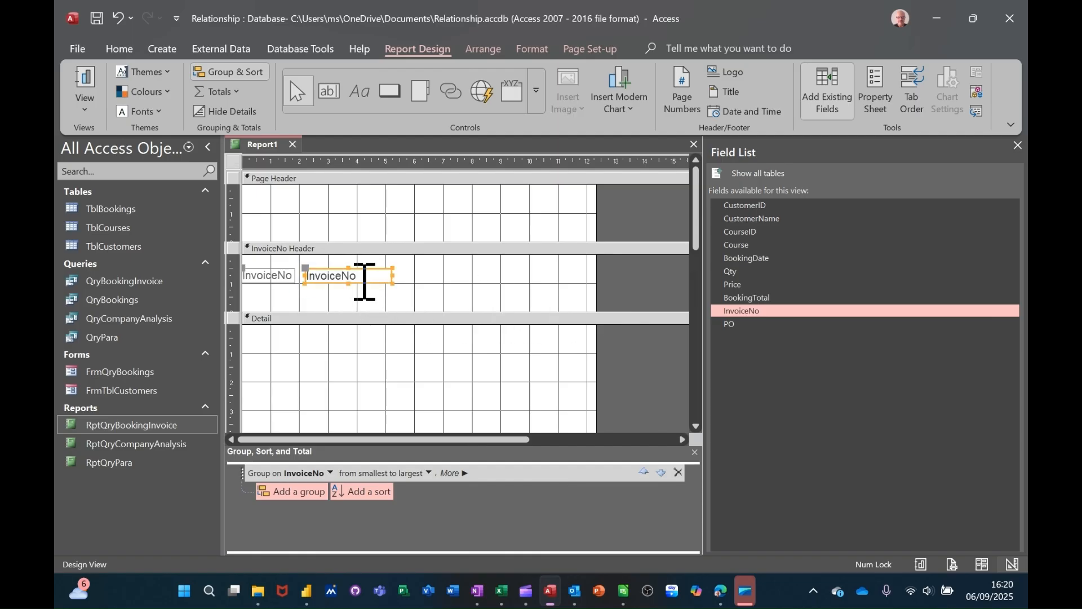
left_click_drag(365, 285, 363, 268)
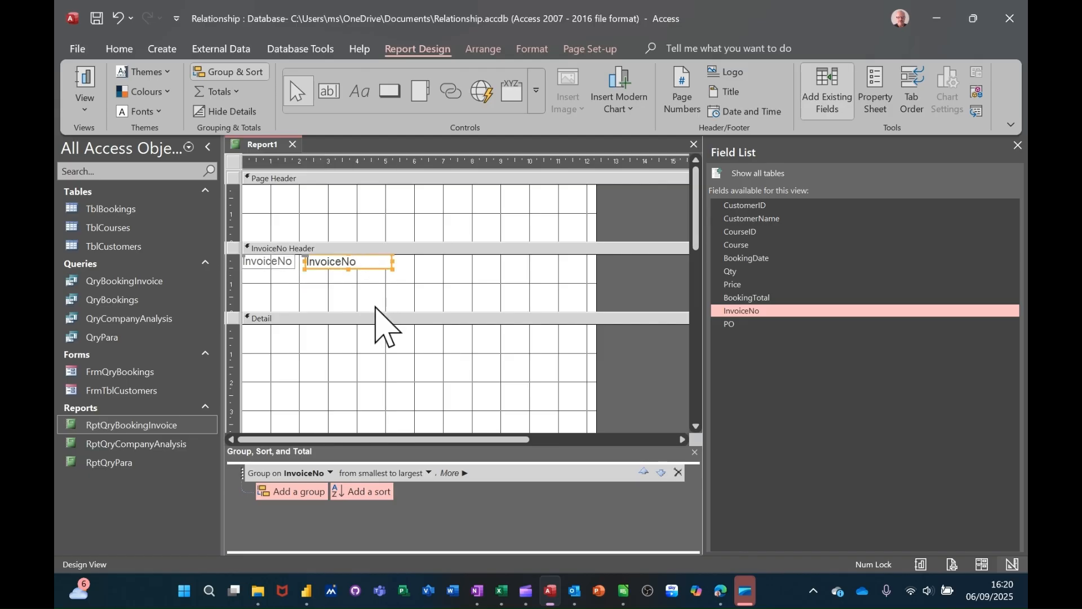
left_click_drag(370, 307, 374, 278)
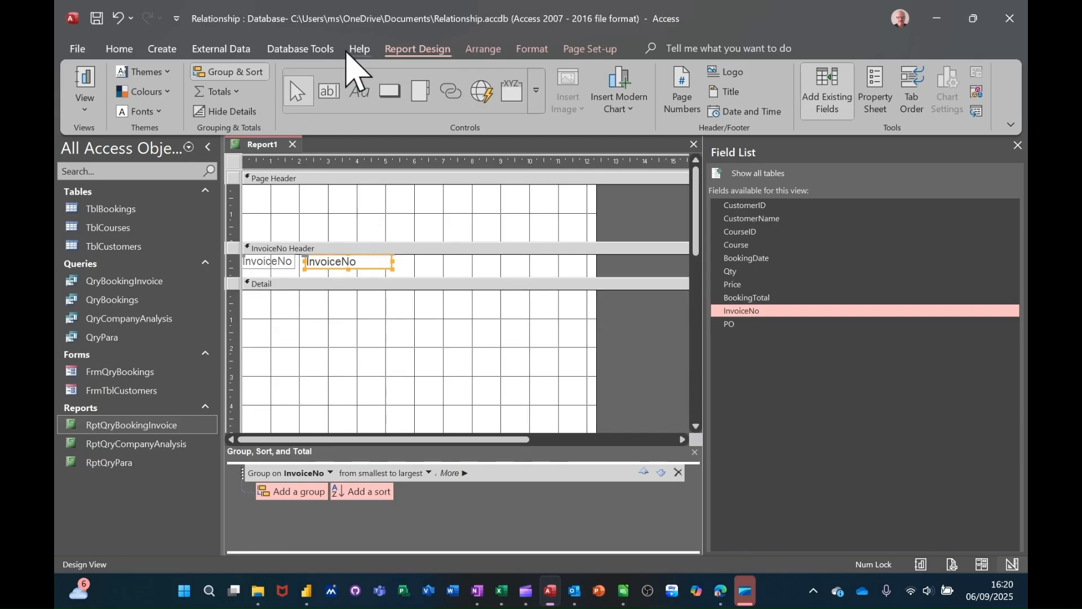
Format the InvoiceNo field and its label in the InvoiceNo Header as bold dark blue text
left_click(530, 50)
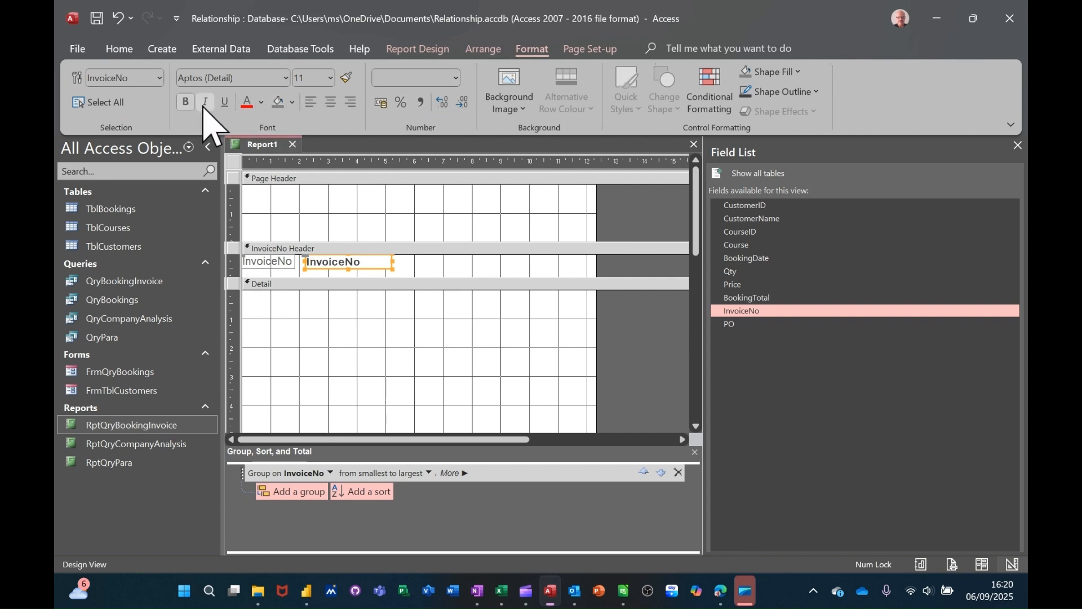
left_click(262, 102)
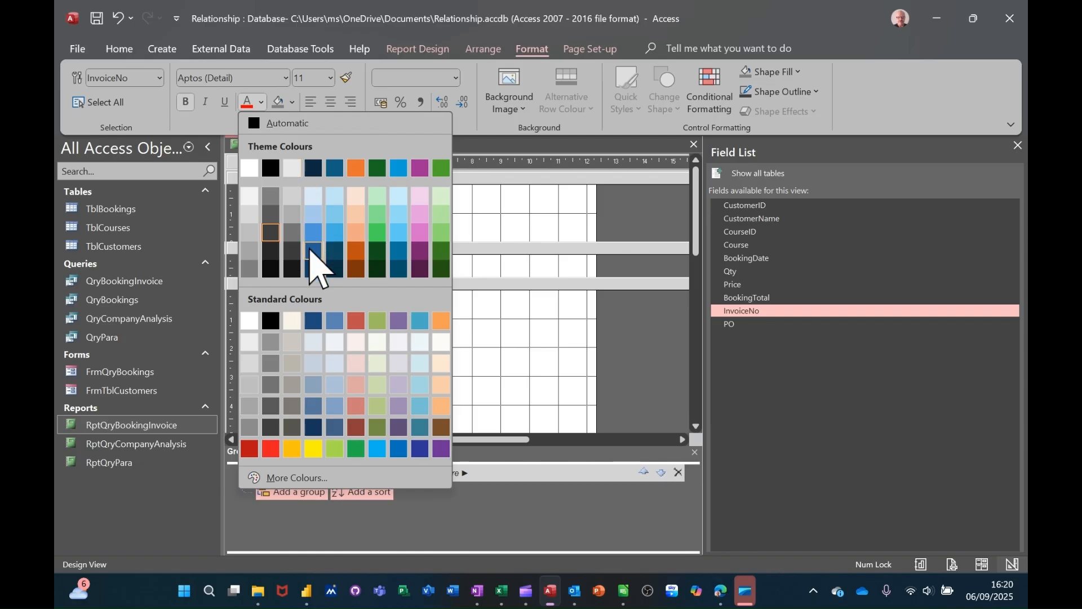
left_click(313, 234)
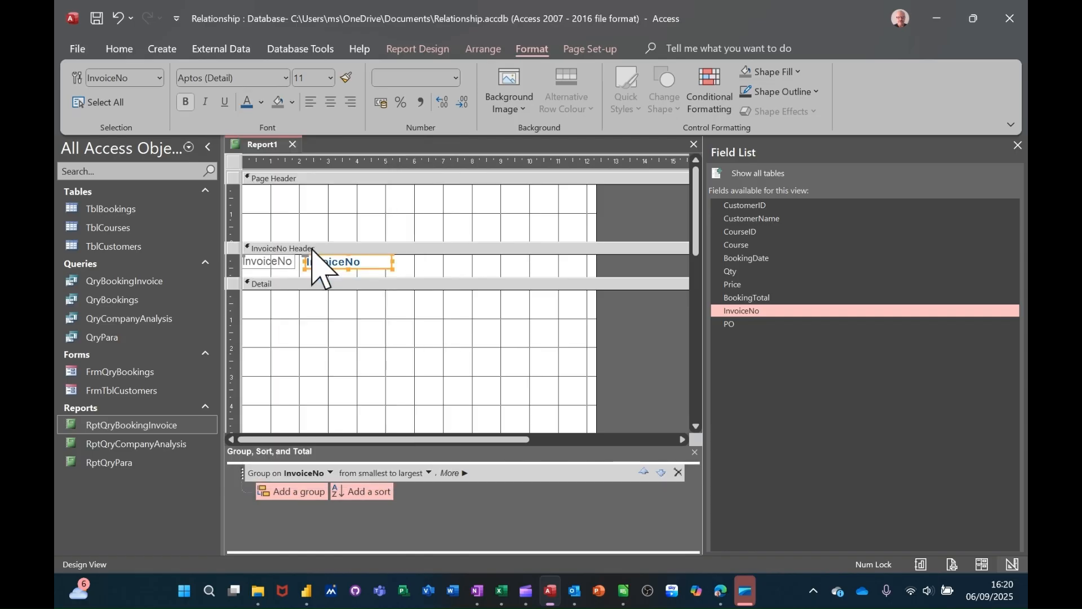
left_click(269, 263)
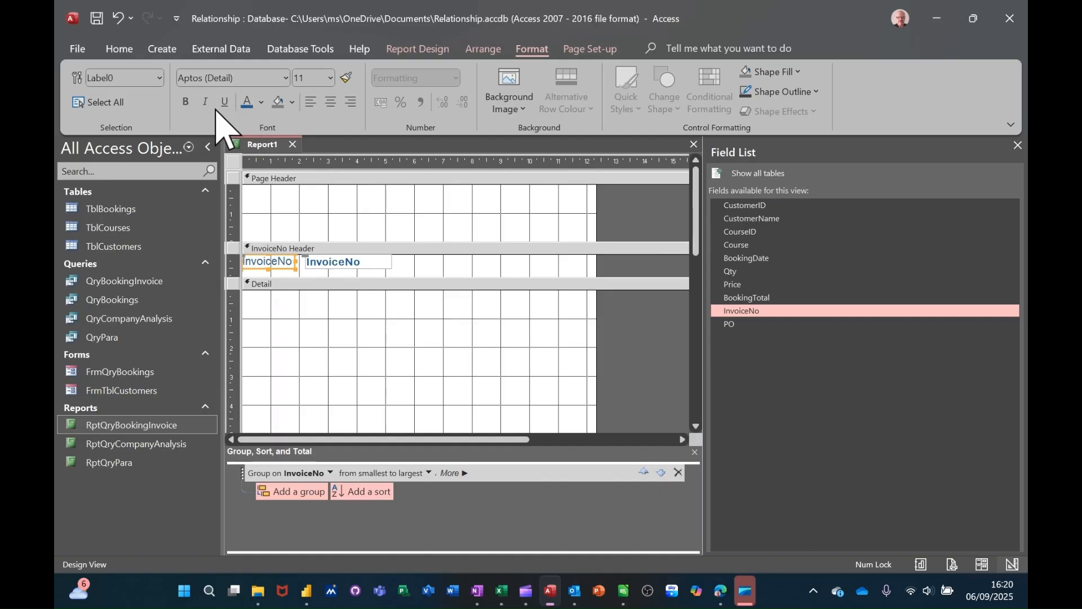
left_click(186, 102)
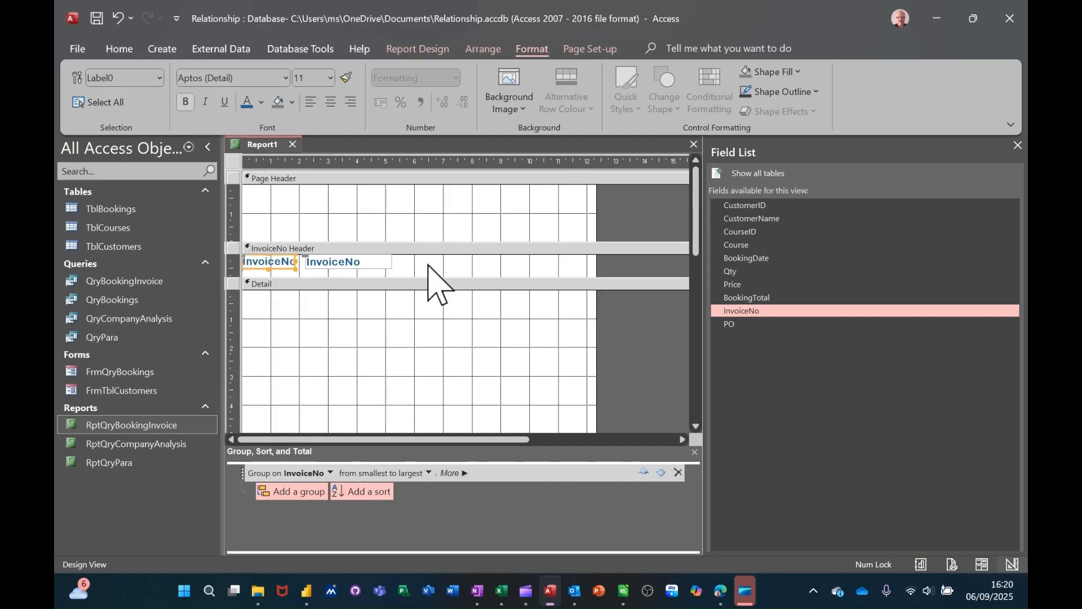
Preview the new report for invoice number 101 and return to Design View
left_click(412, 51)
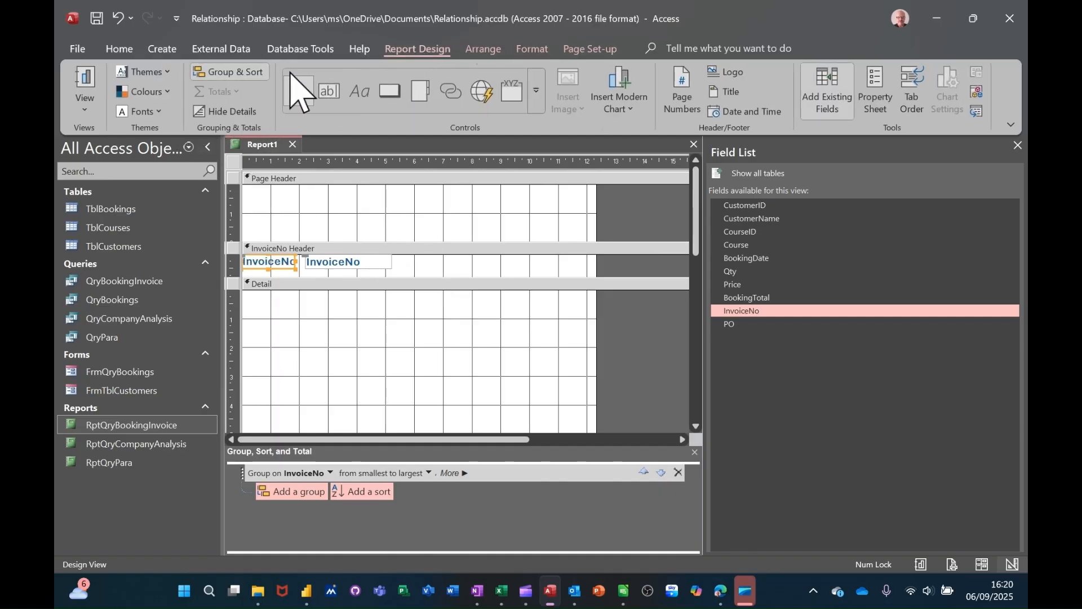
left_click(90, 95)
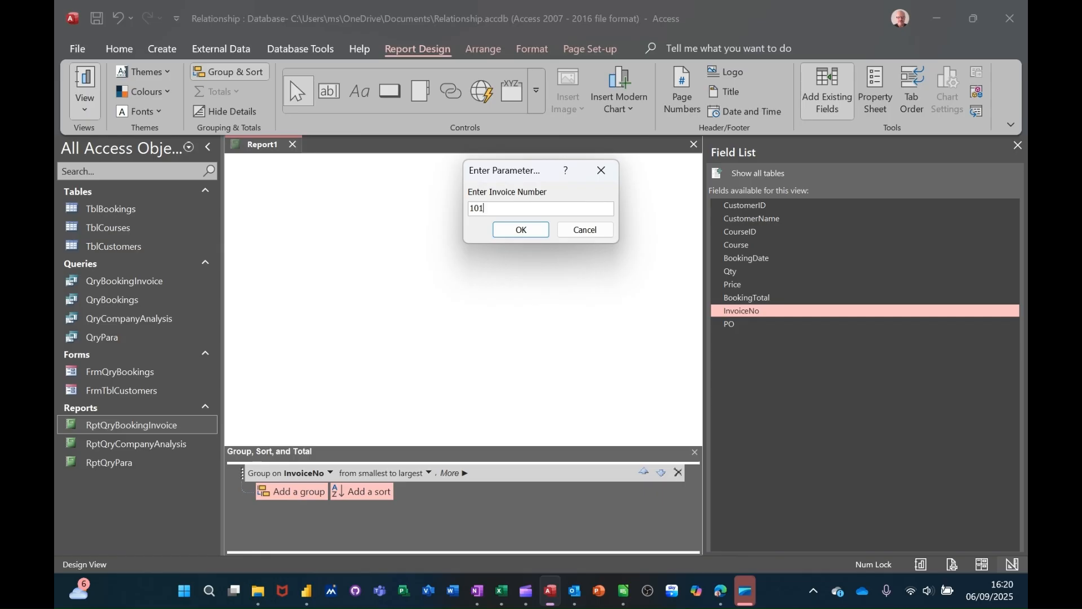
key("Return")
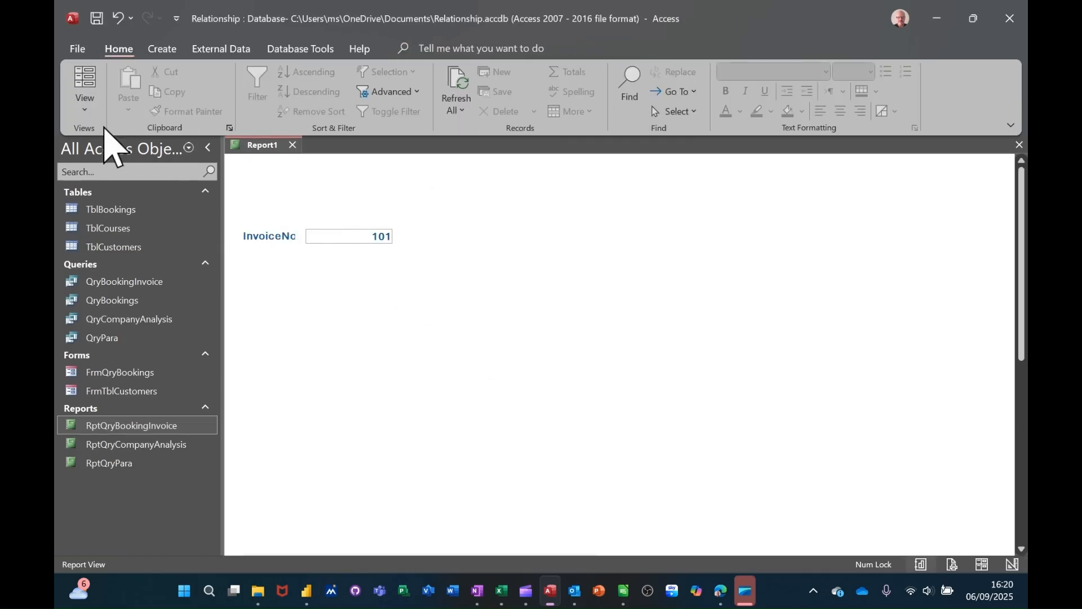
left_click(85, 108)
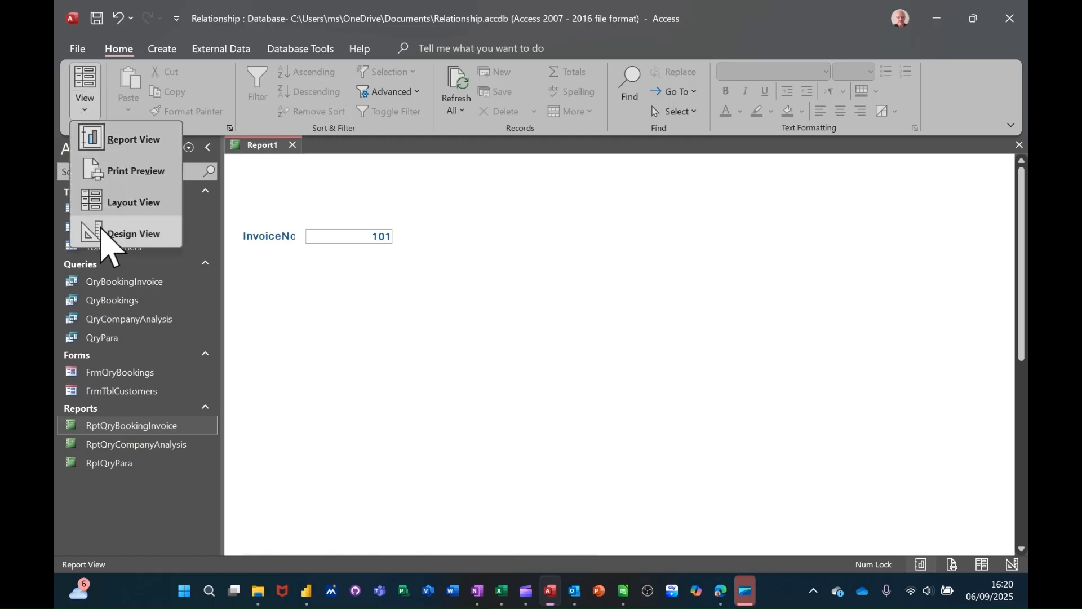
left_click(99, 233)
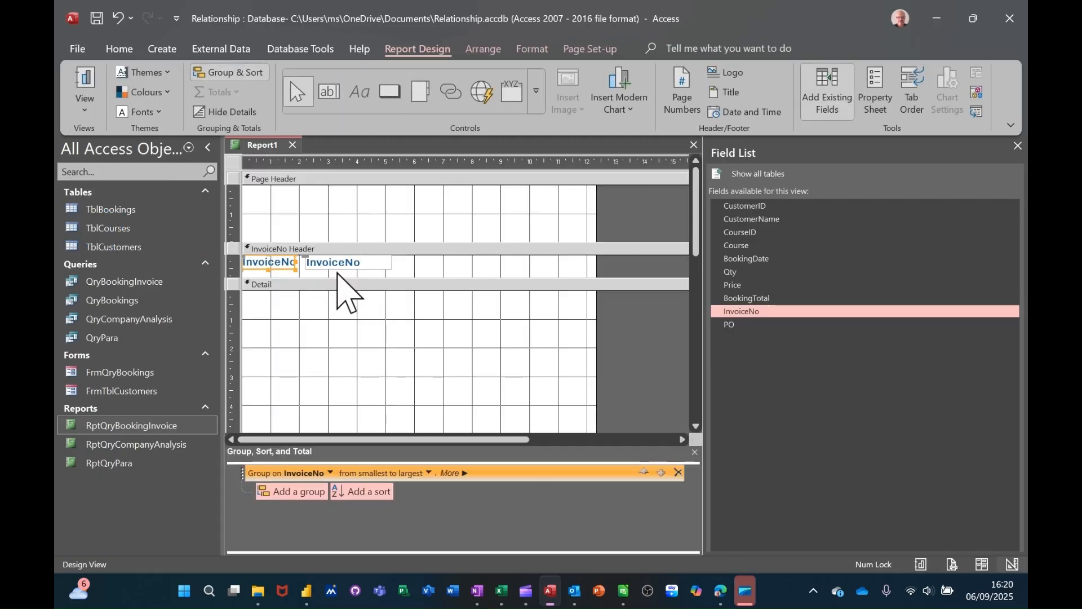
Place the CustomerName field at the top of the Detail section and change its label to "Customer Name"
left_click(424, 314)
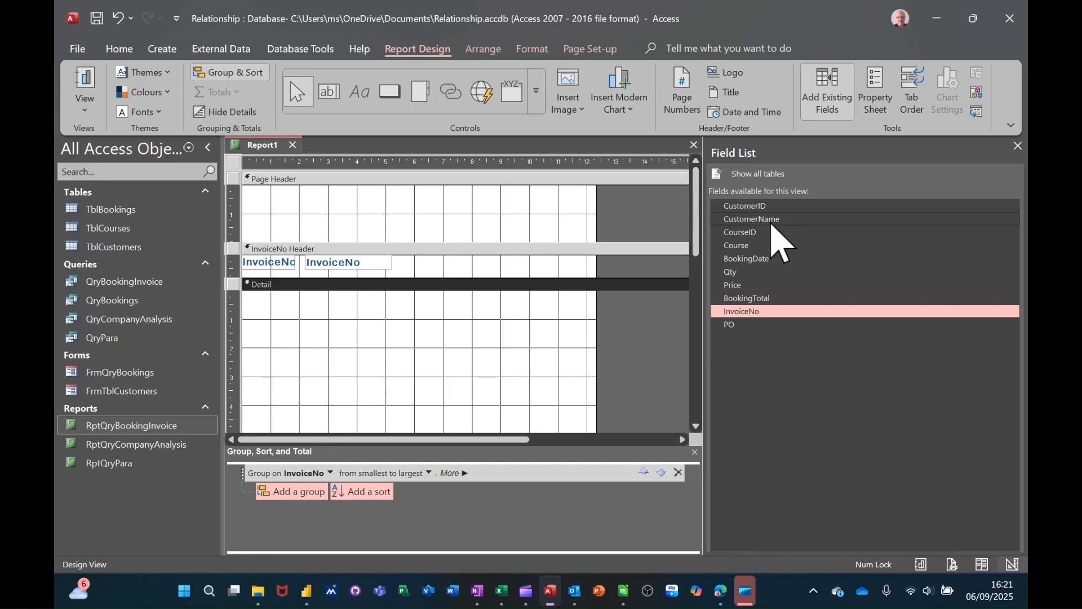
left_click_drag(781, 220, 328, 306)
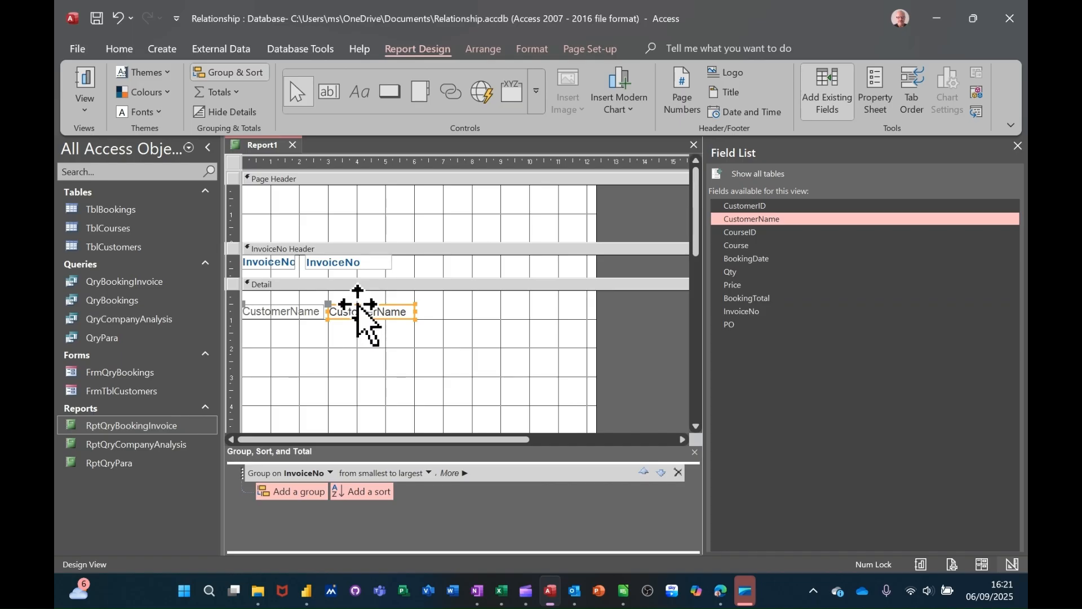
left_click_drag(358, 303, 359, 293)
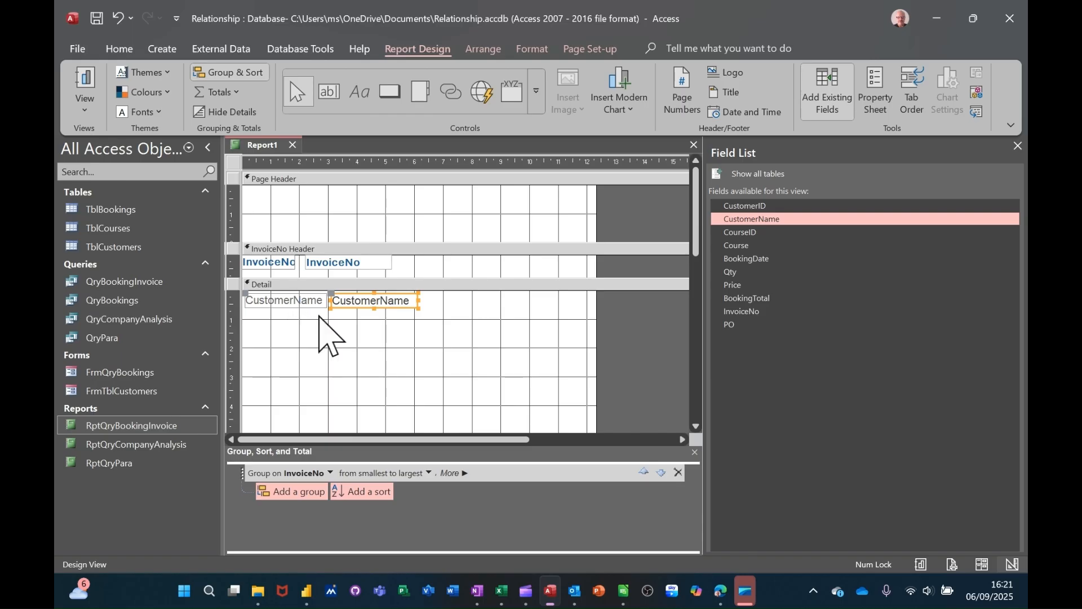
left_click(295, 303)
left_click(295, 301)
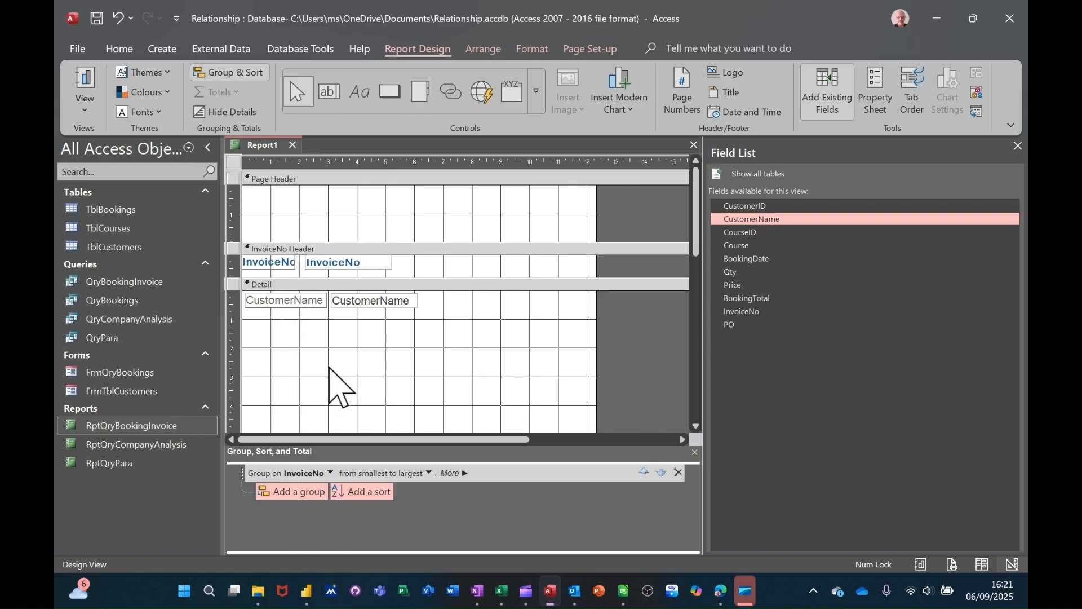
left_click(392, 332)
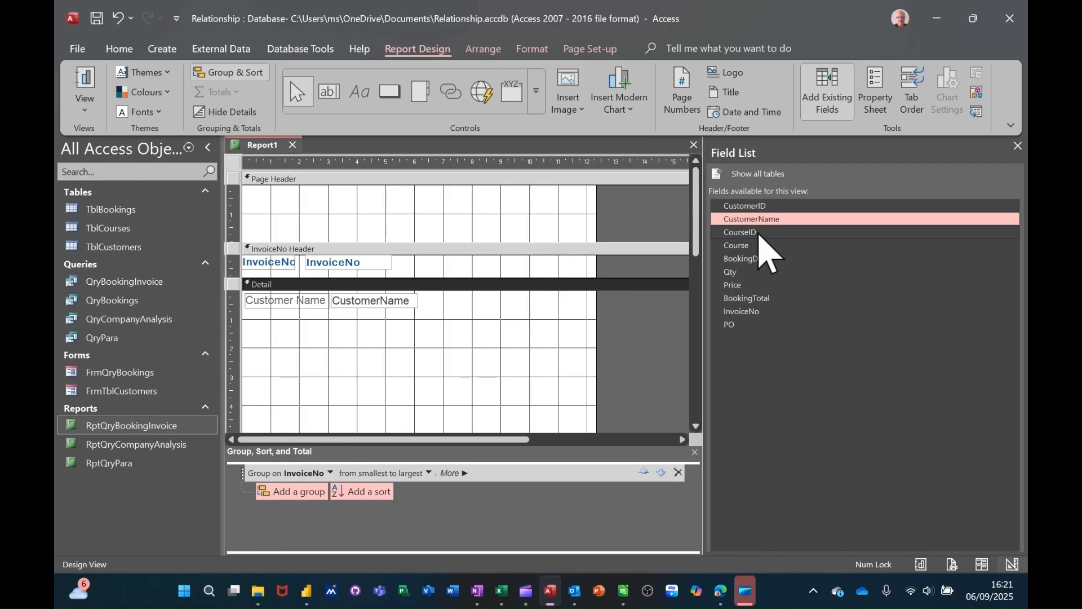
Add the Course field to the Detail section below CustomerName and bring it in close beside its label
left_click_drag(748, 249, 418, 322)
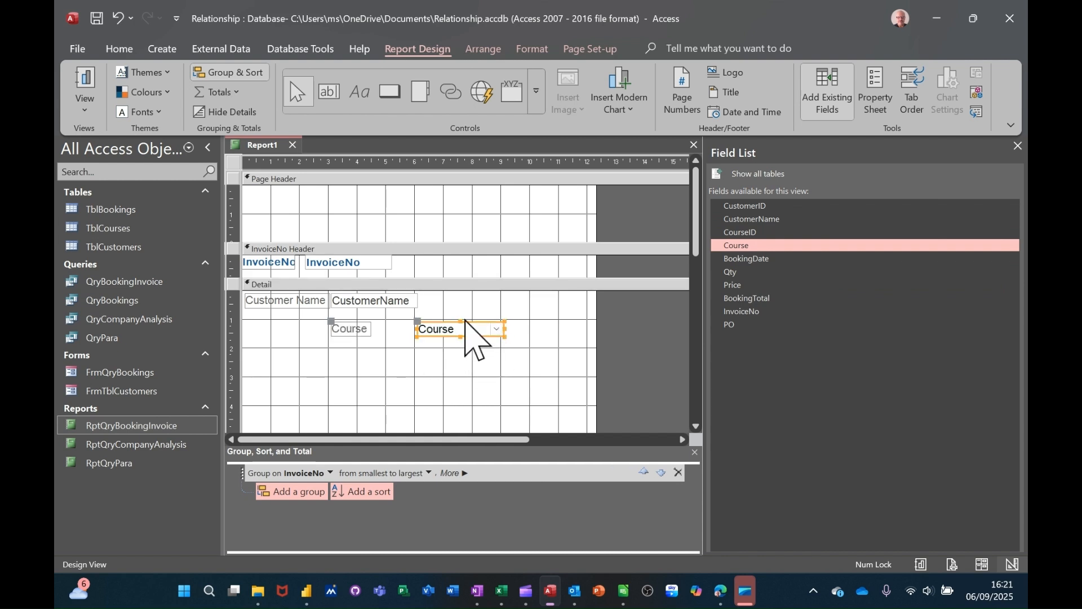
left_click_drag(415, 320, 345, 323)
left_click(519, 350)
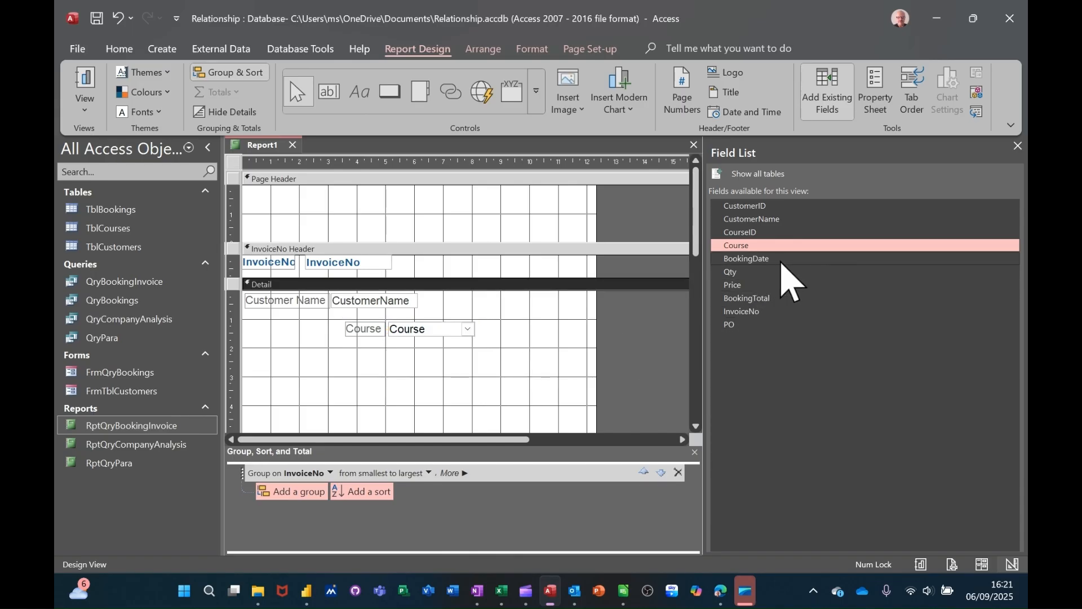
Add the BookingDate and BookingTotal fields to the Detail section, stacked beneath the Course field
left_click_drag(770, 260, 394, 349)
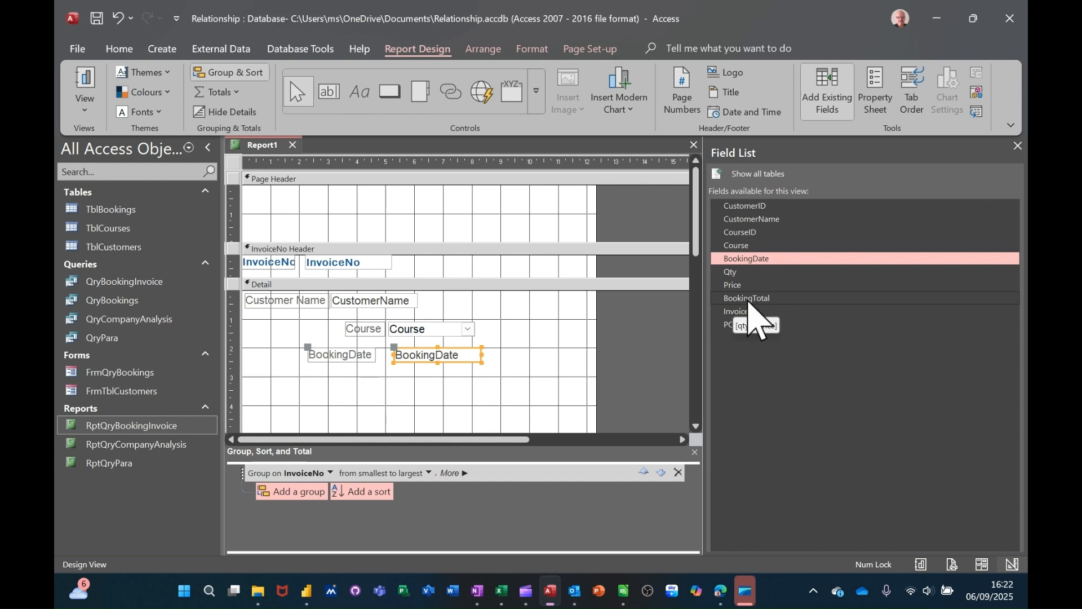
left_click(749, 298)
left_click_drag(755, 300, 397, 373)
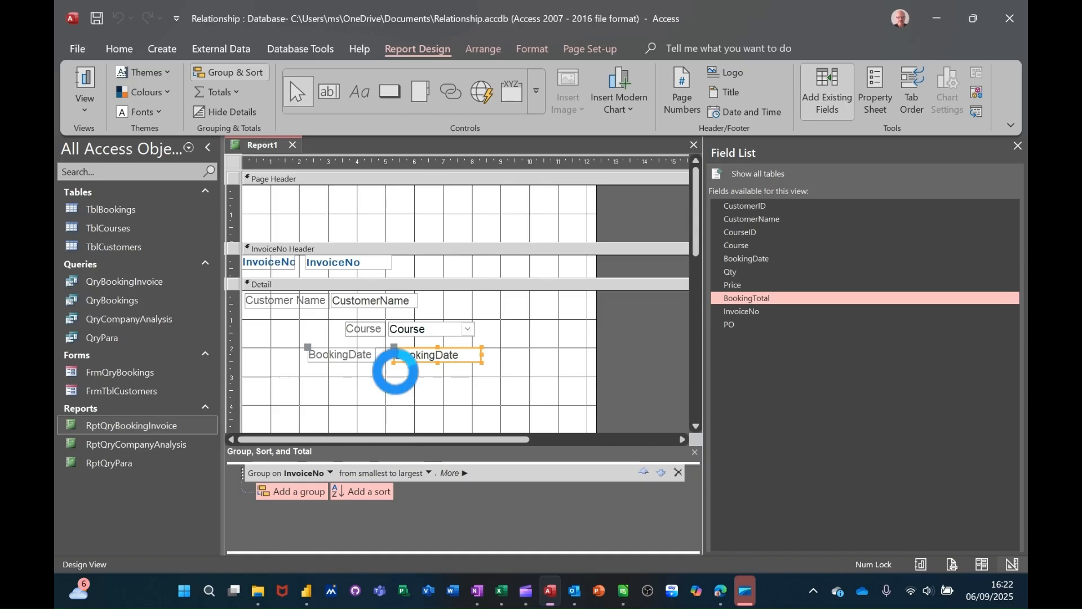
Preview the report for invoice number 101, check the spacing between booking records, and return to Design View
left_click(85, 86)
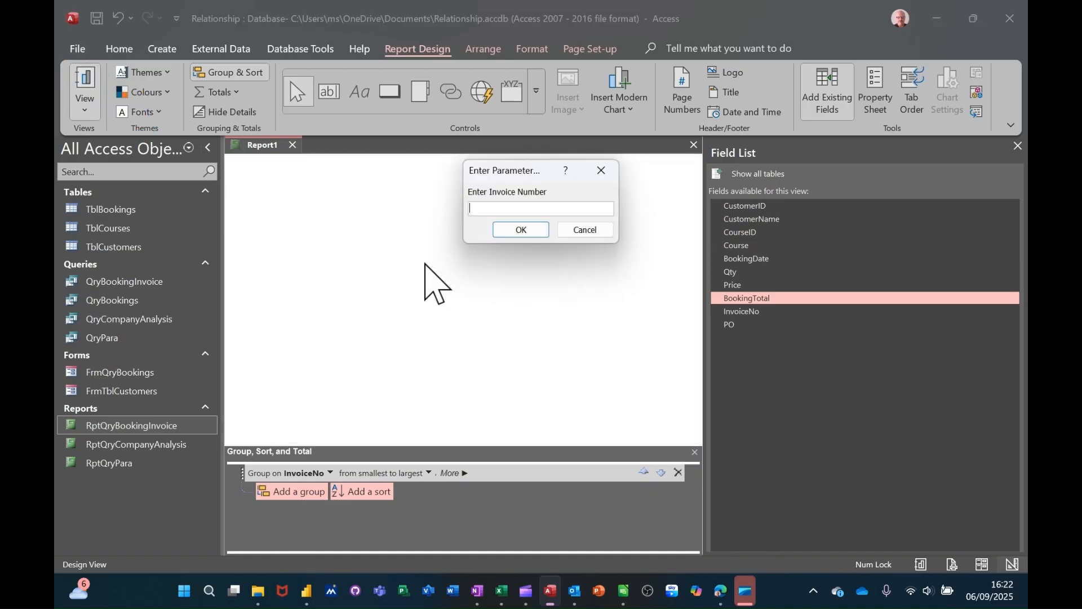
type("101")
key("Return")
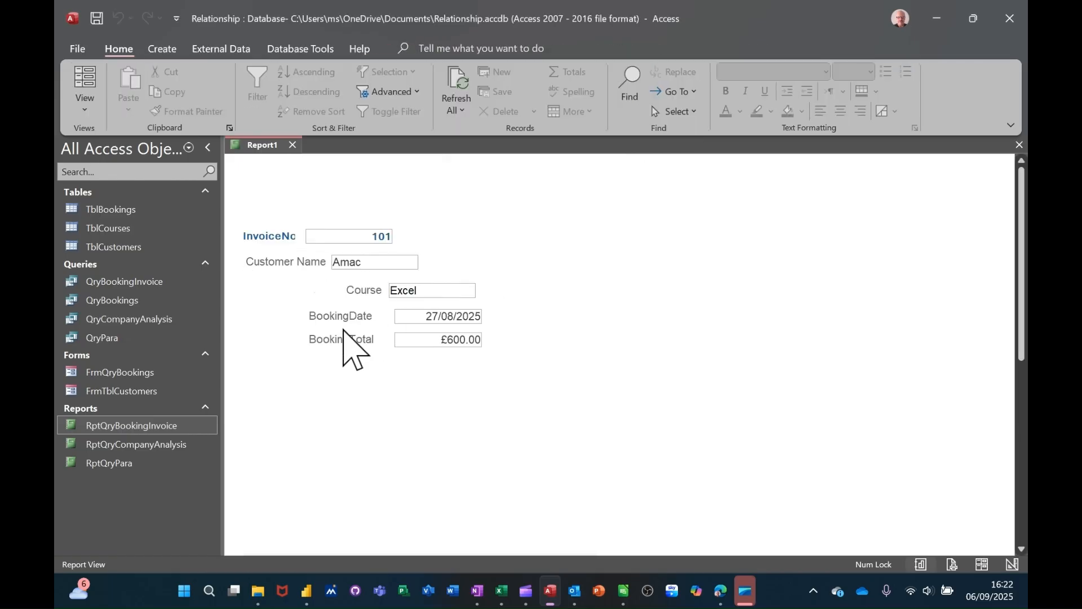
scroll(530, 341, "down", 5)
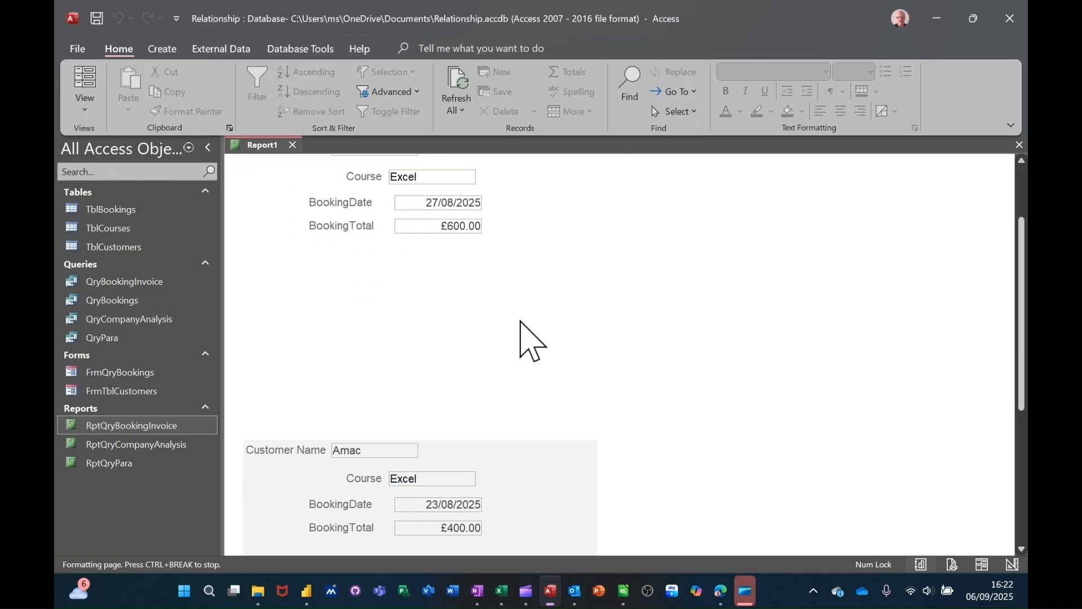
scroll(529, 341, "up", 4)
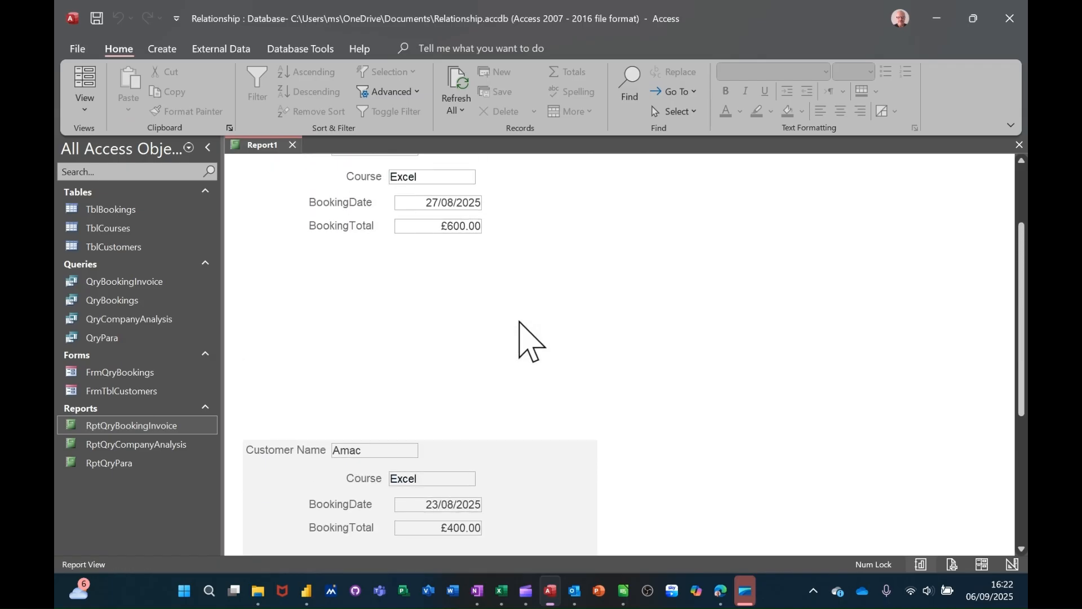
scroll(383, 276, "up", 2)
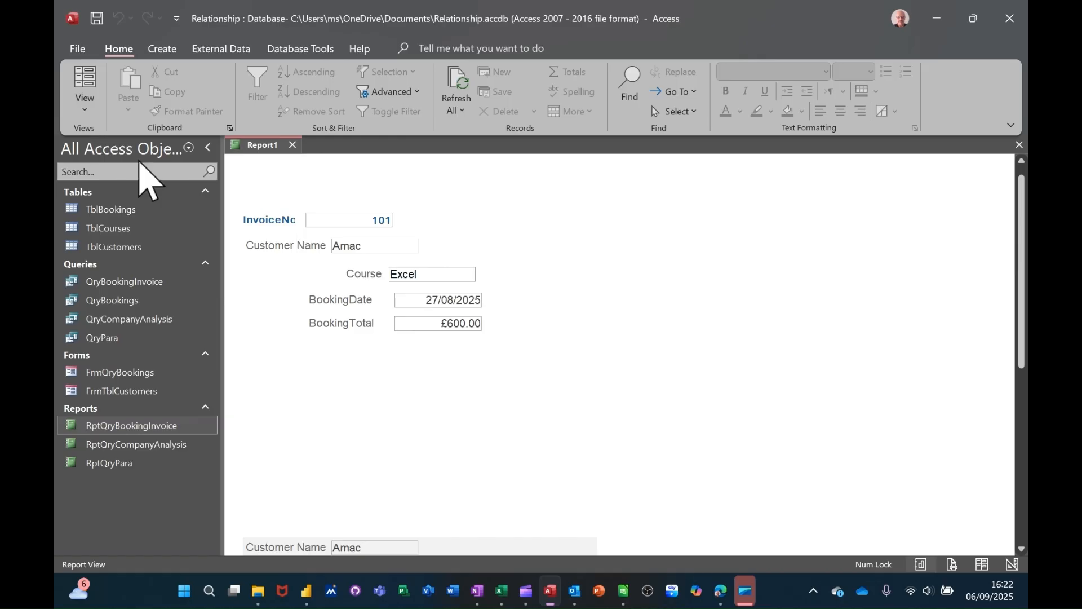
left_click(84, 107)
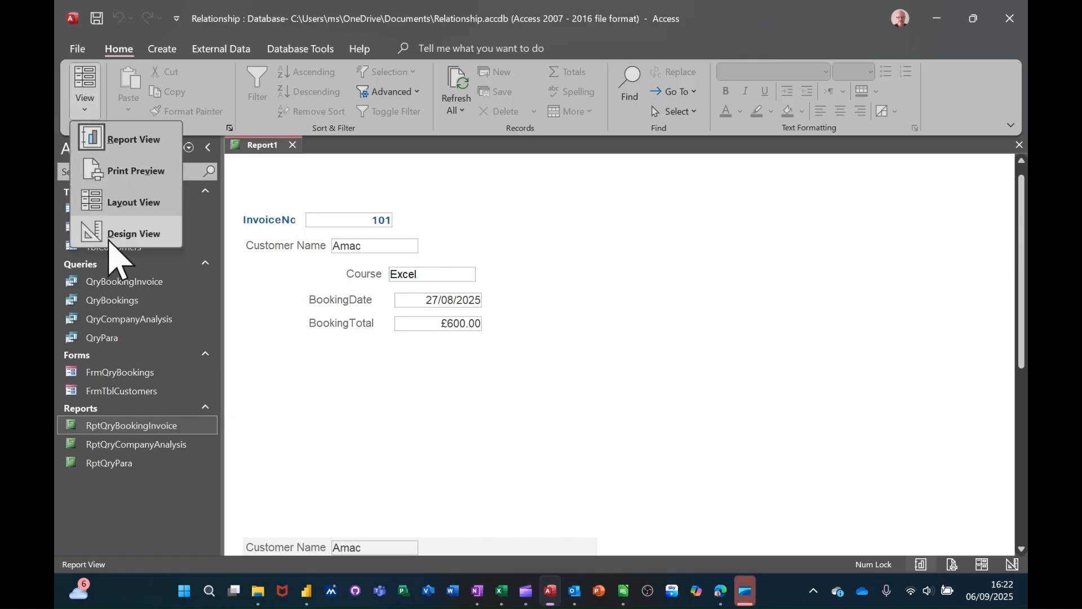
left_click(109, 232)
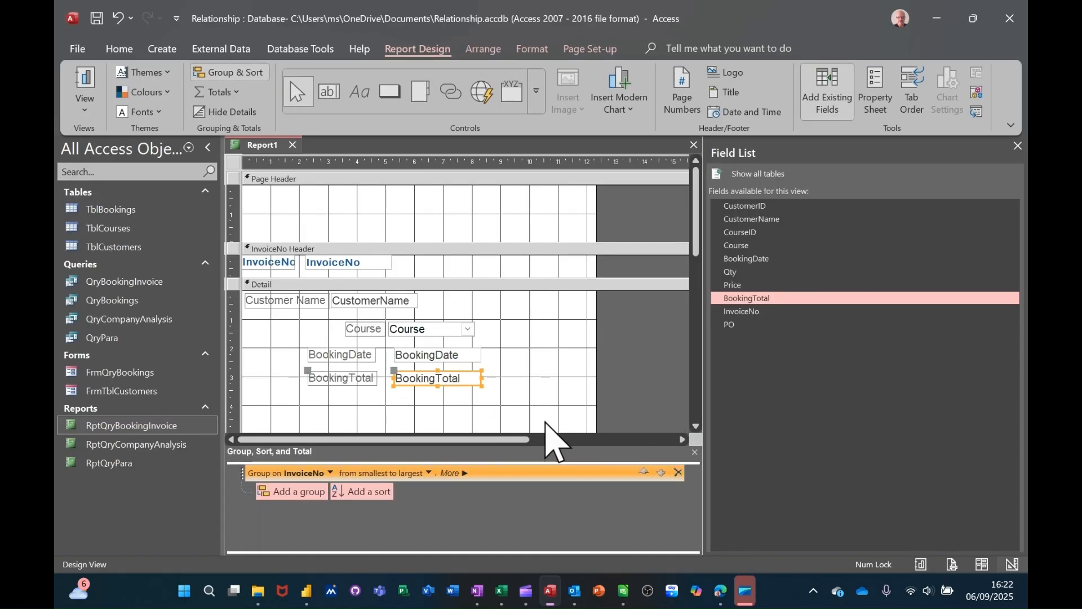
Shrink the Detail section to end just below BookingTotal and add the PO field to the InvoiceNo Header beside InvoiceNo
scroll(560, 443, "down", 7)
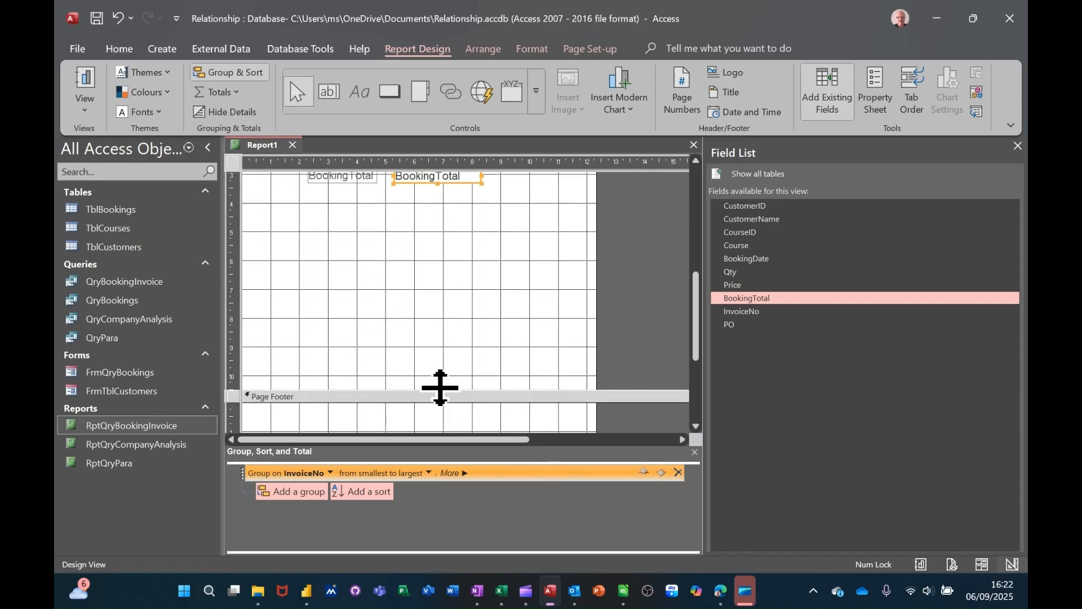
left_click_drag(440, 388, 482, 189)
scroll(514, 283, "up", 5)
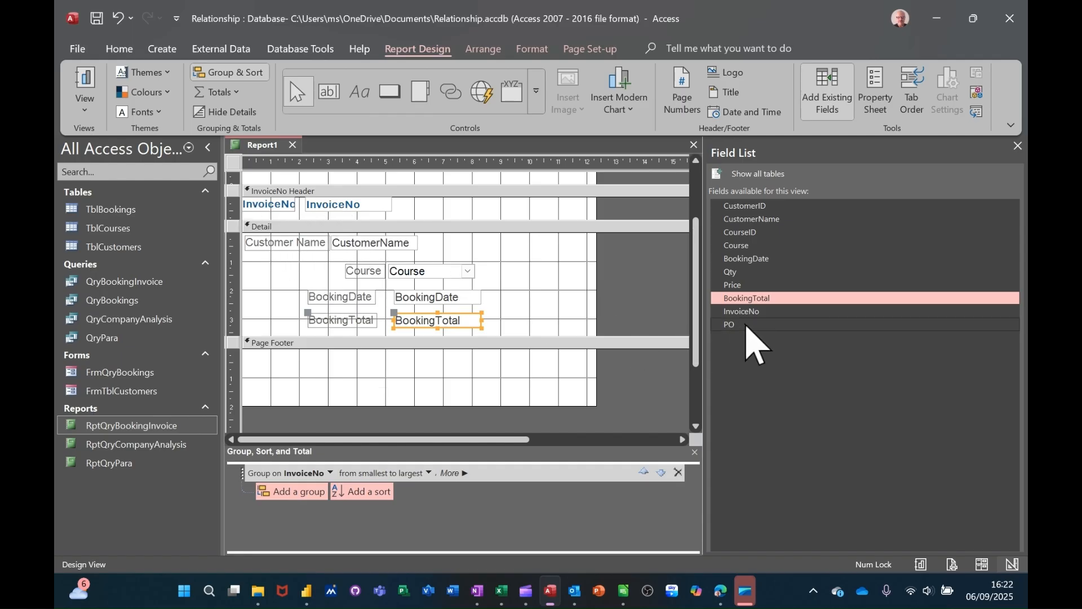
left_click_drag(746, 326, 561, 206)
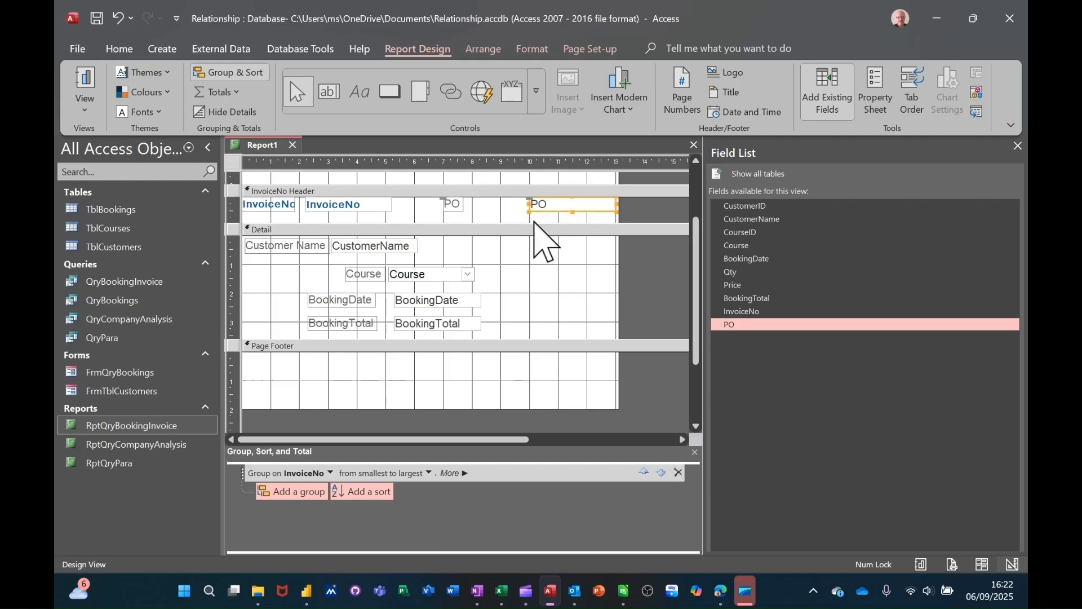
Preview the report for invoice number 101 to check the PO field and tighter records, and reopen it in Design View
left_click(83, 89)
type("101")
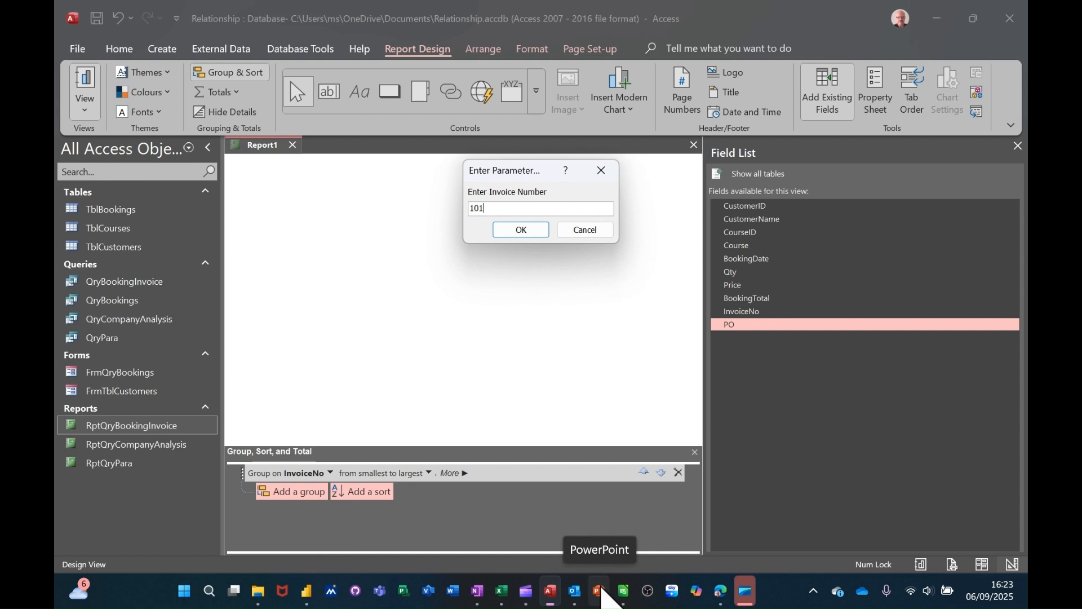
key("Return")
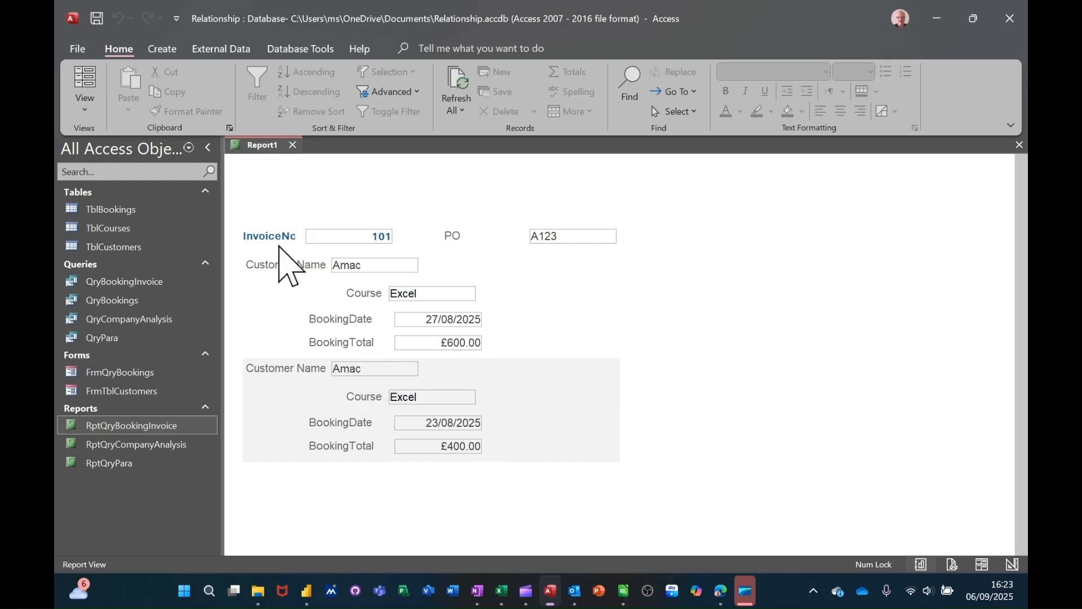
left_click(86, 84)
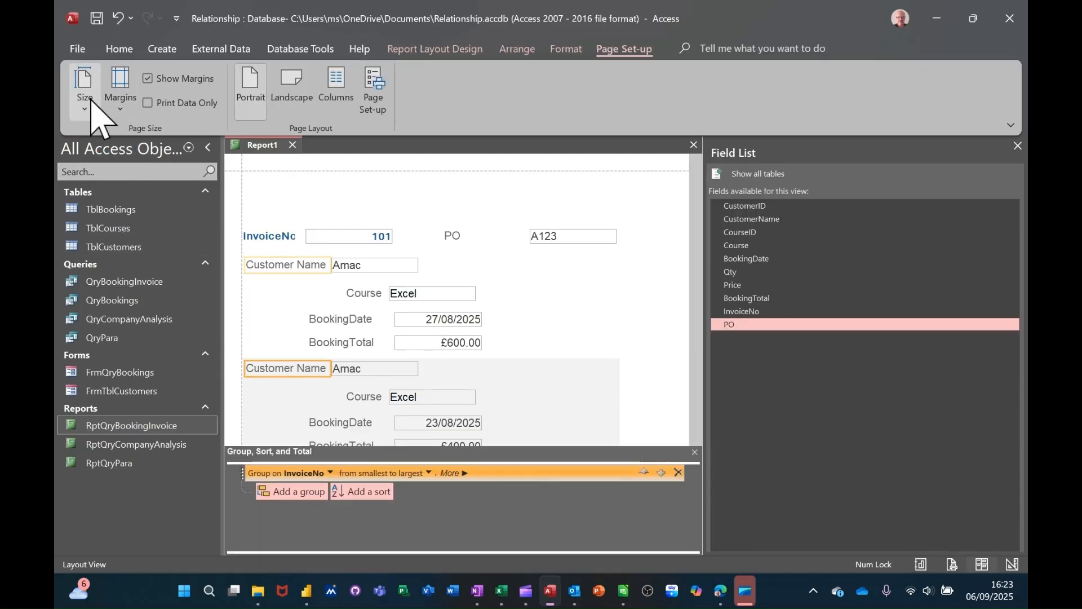
left_click(398, 49)
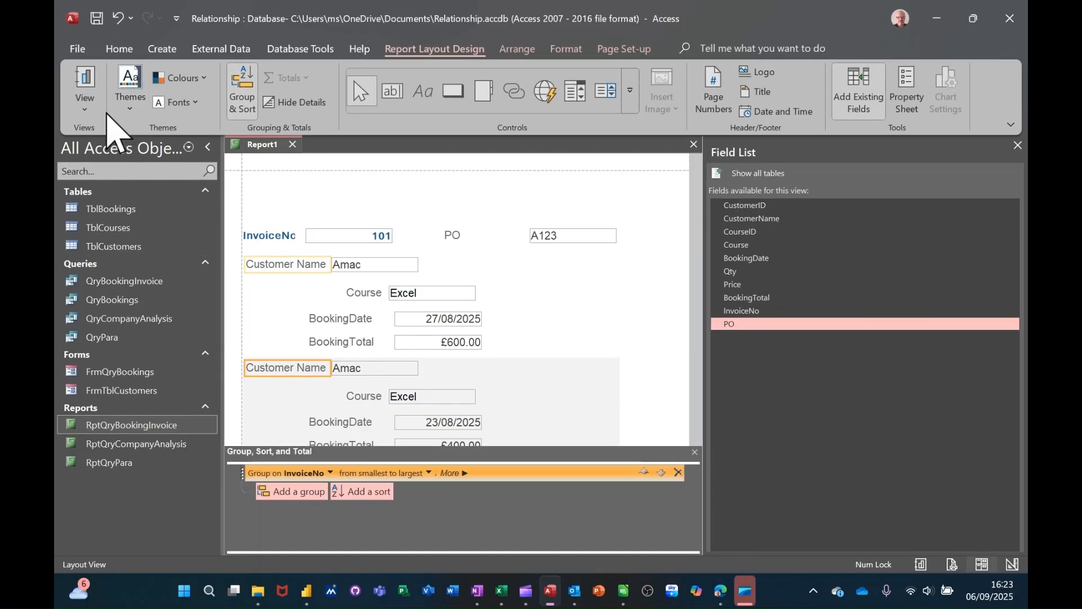
left_click(85, 108)
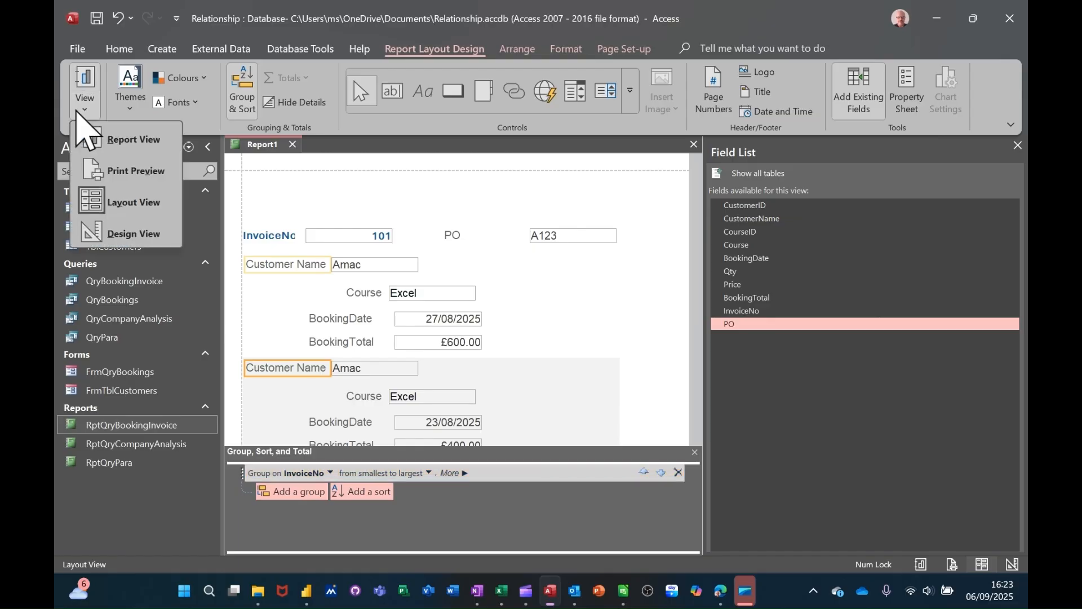
left_click(127, 232)
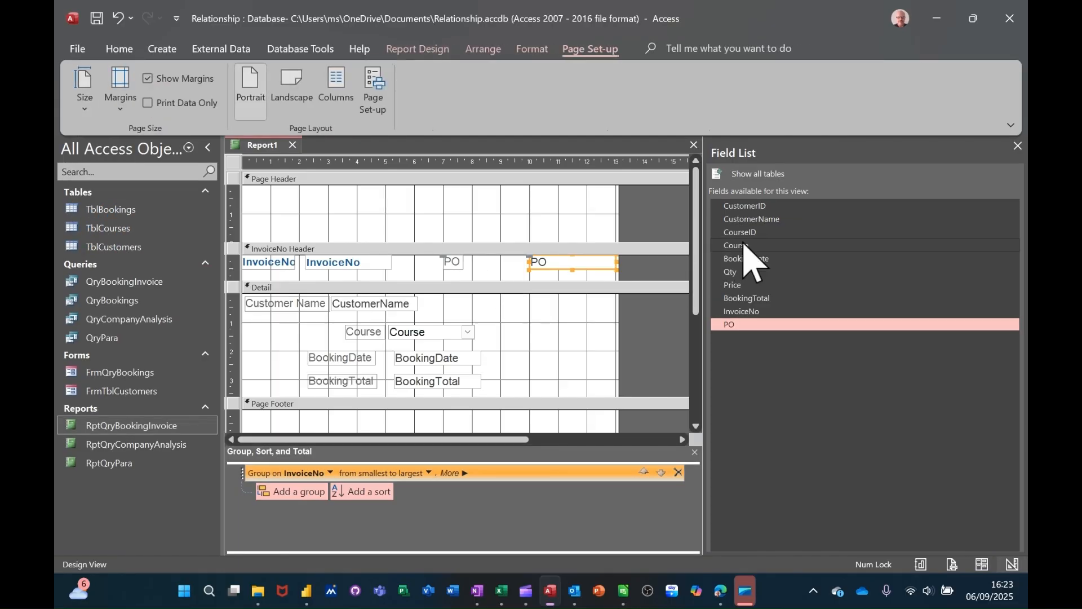
Close the Field List and set the InvoiceNo group to show a grand total using Sum on BookingTotal
left_click(1018, 145)
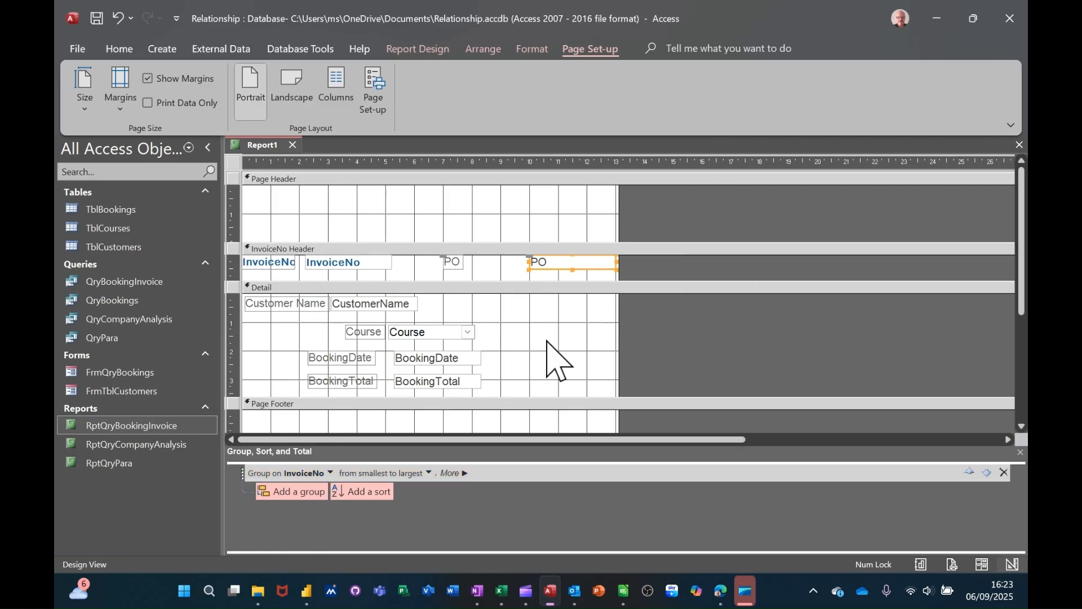
scroll(547, 341, "down", 1)
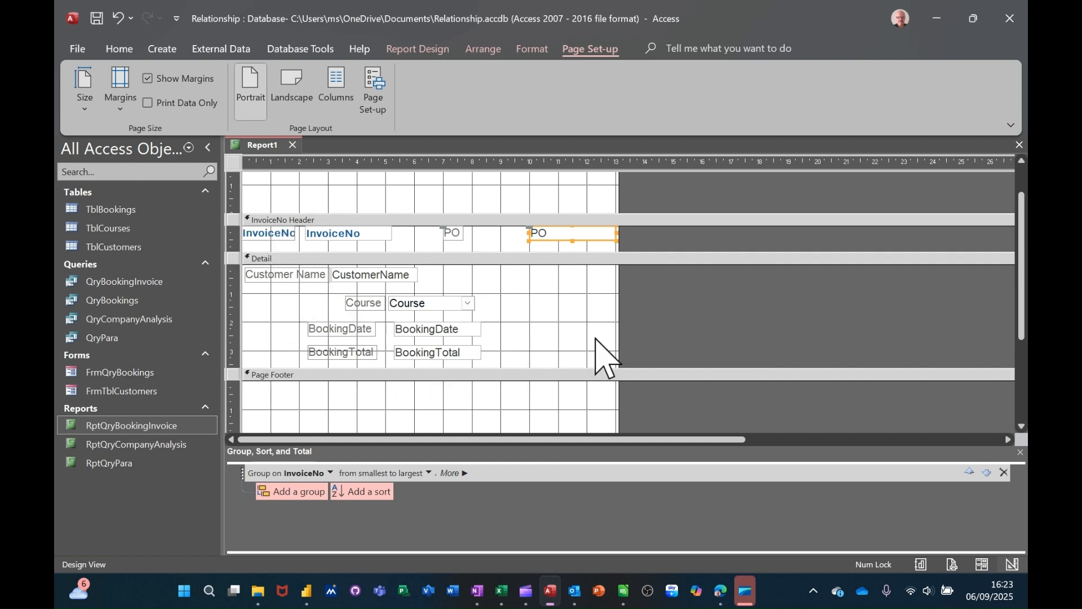
scroll(604, 358, "down", 1)
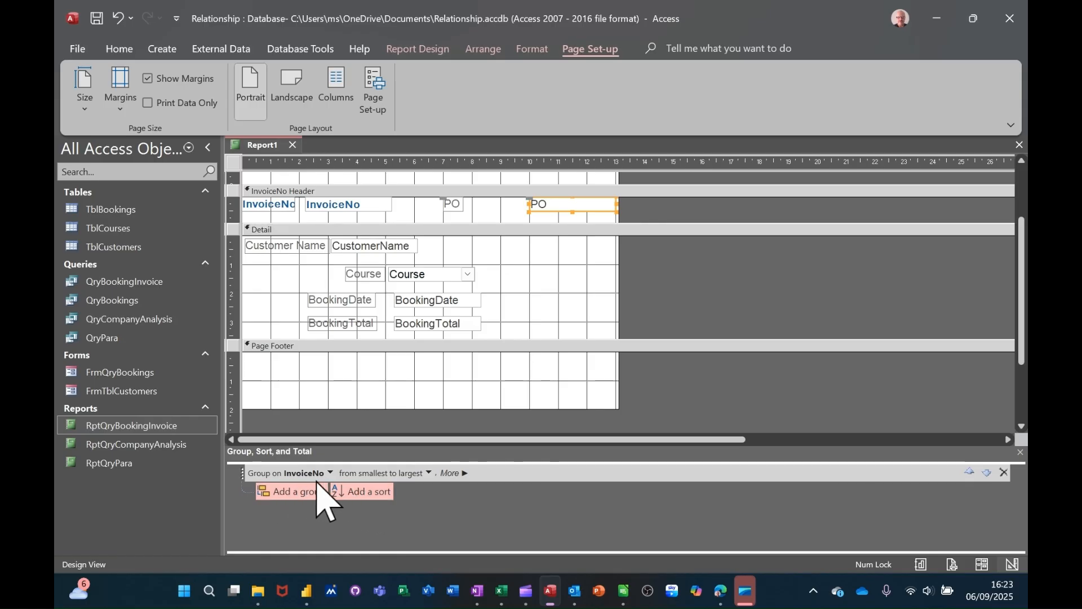
left_click(464, 473)
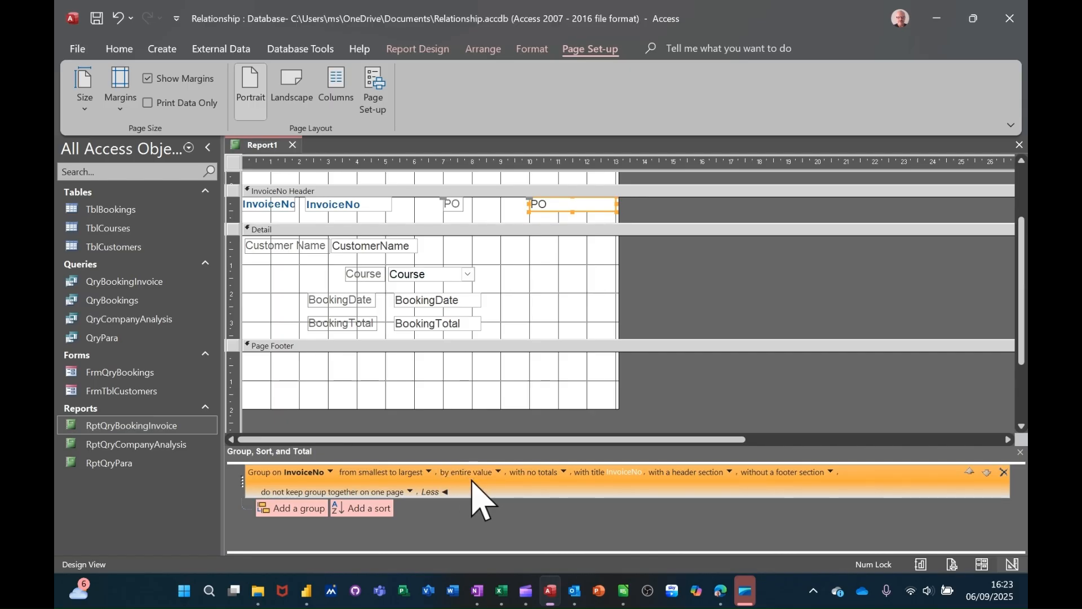
left_click(563, 472)
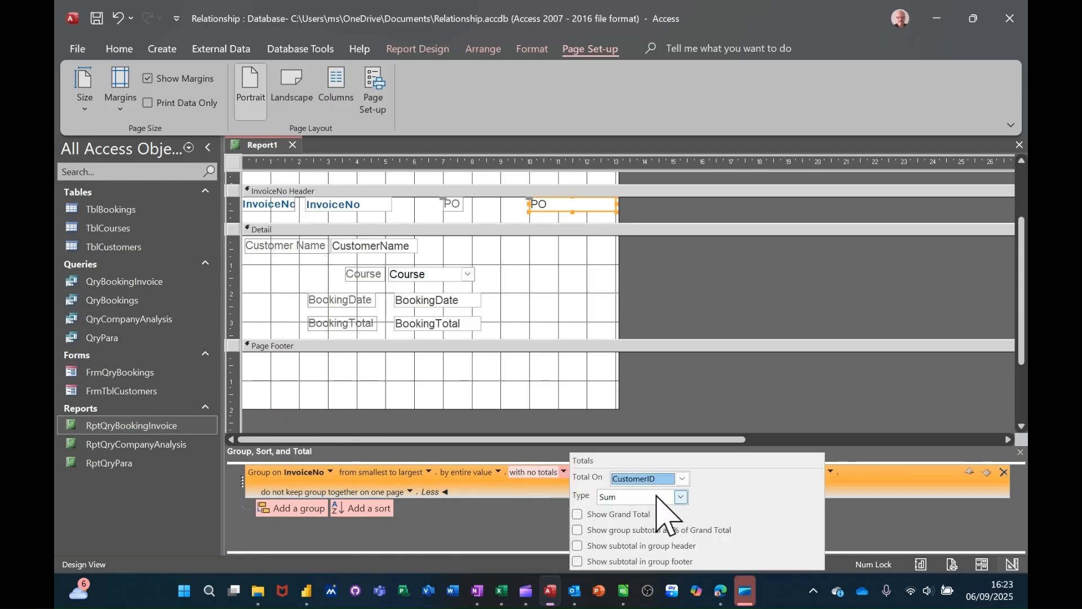
left_click(684, 479)
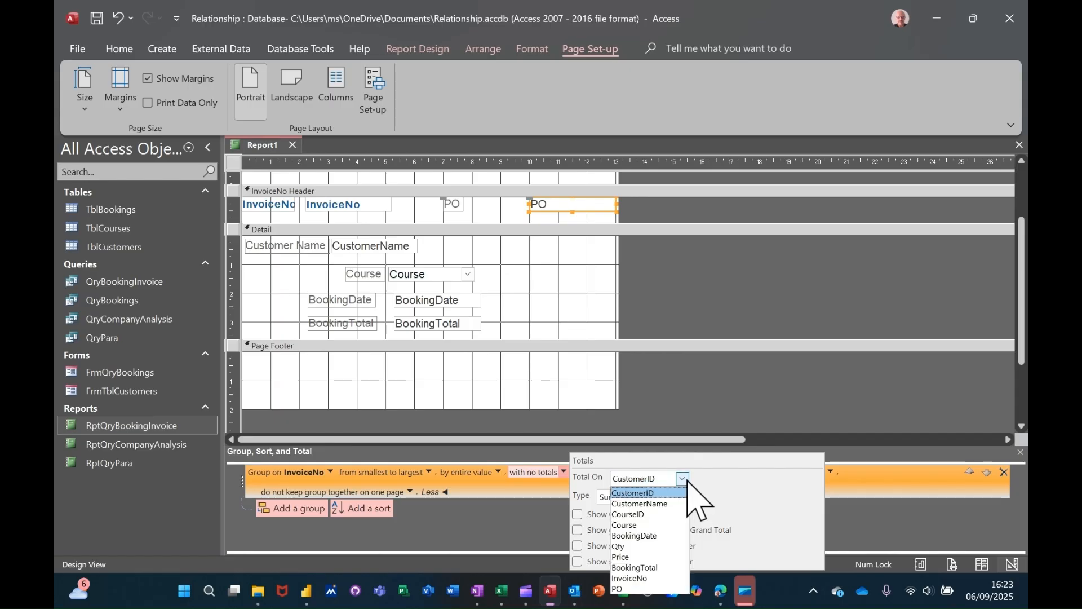
left_click(653, 568)
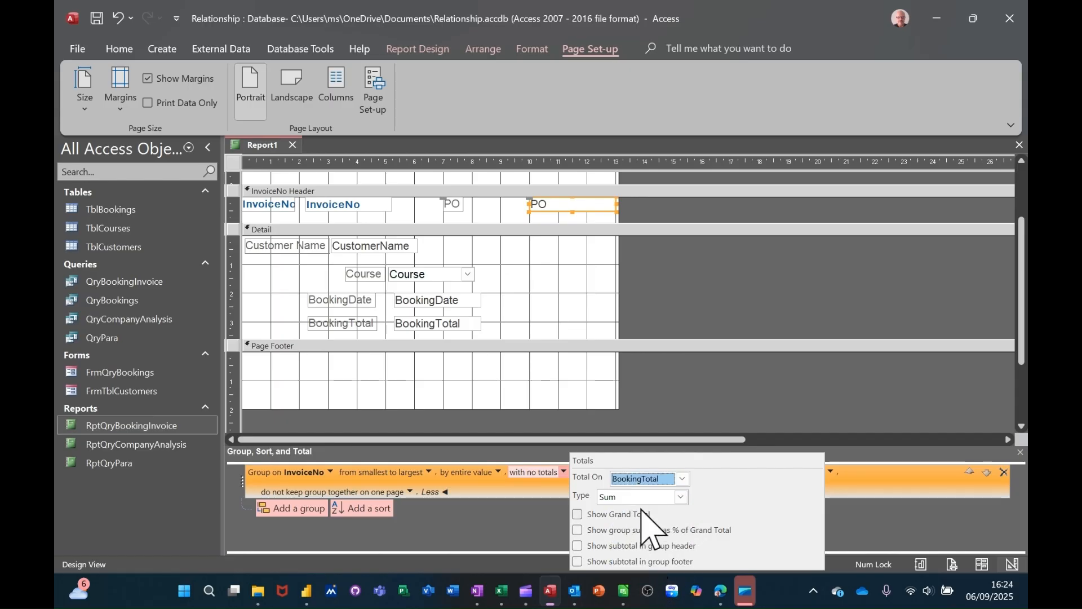
left_click(577, 515)
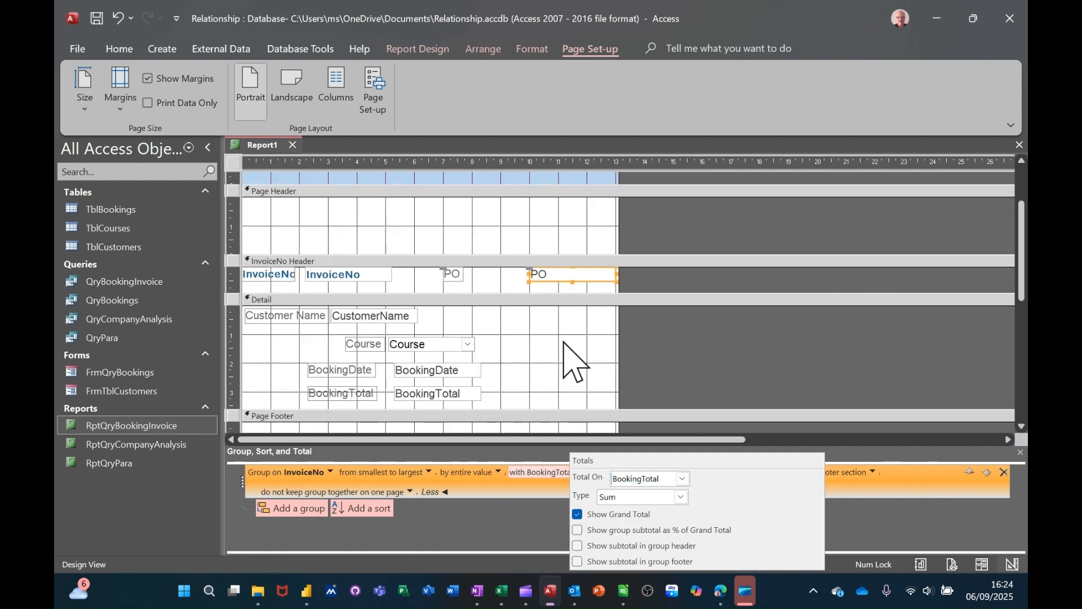
Move the BookingTotal sum control further right in the Report Footer and collapse the Page Footer section
scroll(648, 361, "down", 2)
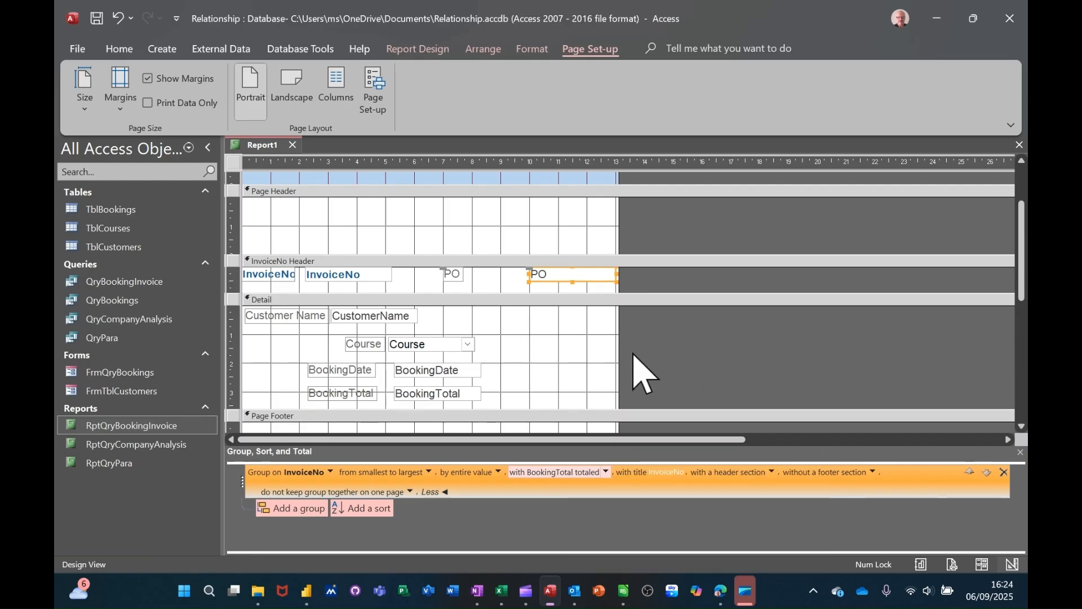
scroll(648, 356, "down", 6)
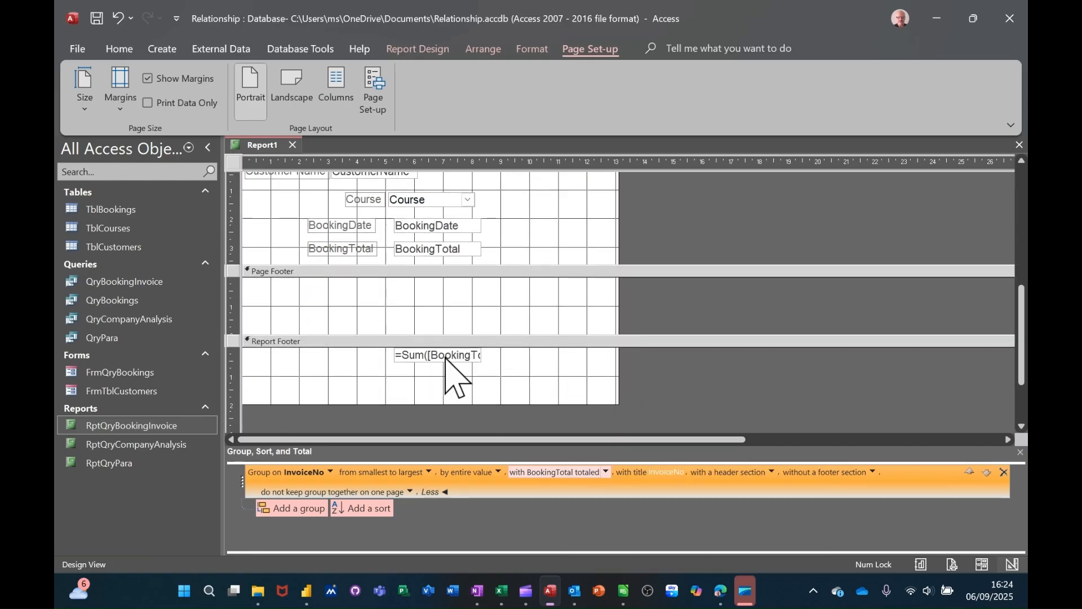
left_click_drag(447, 359, 553, 358)
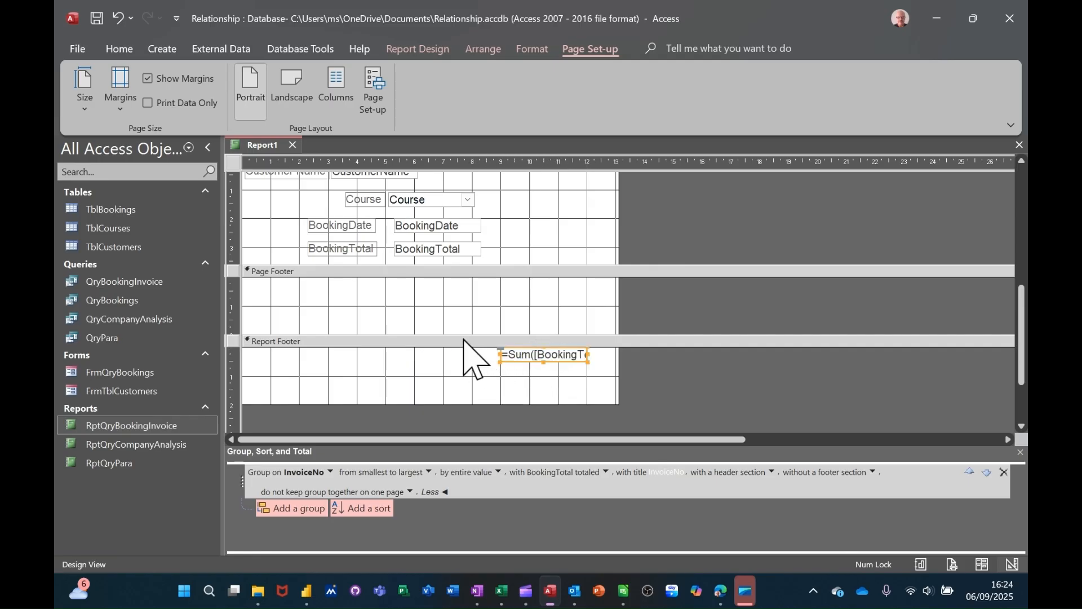
left_click_drag(464, 339, 486, 280)
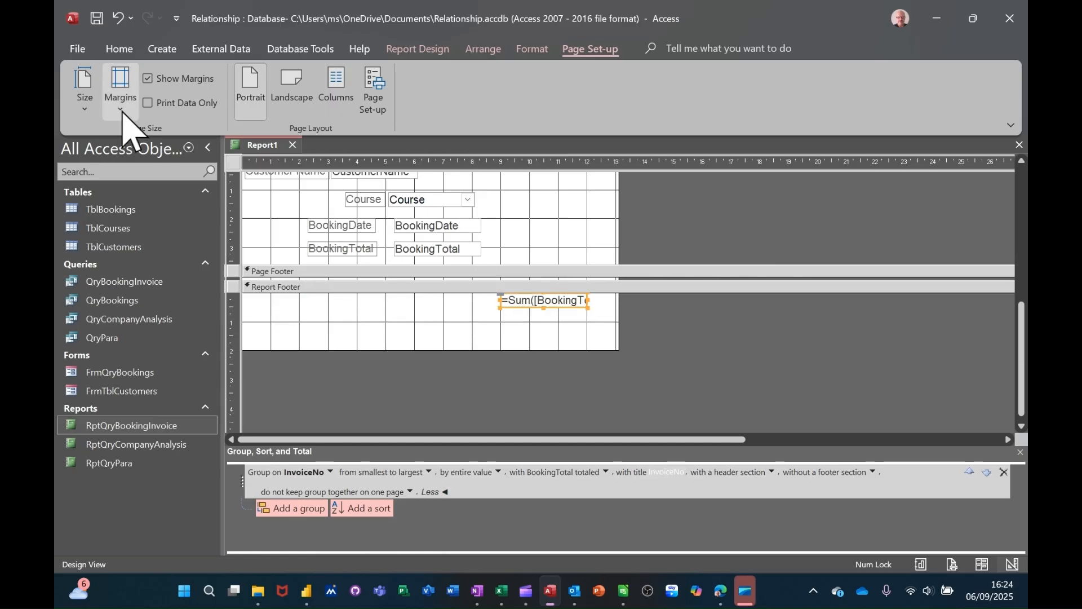
Preview the report for invoice number 101 to check the grand total in the Report Footer
left_click(395, 53)
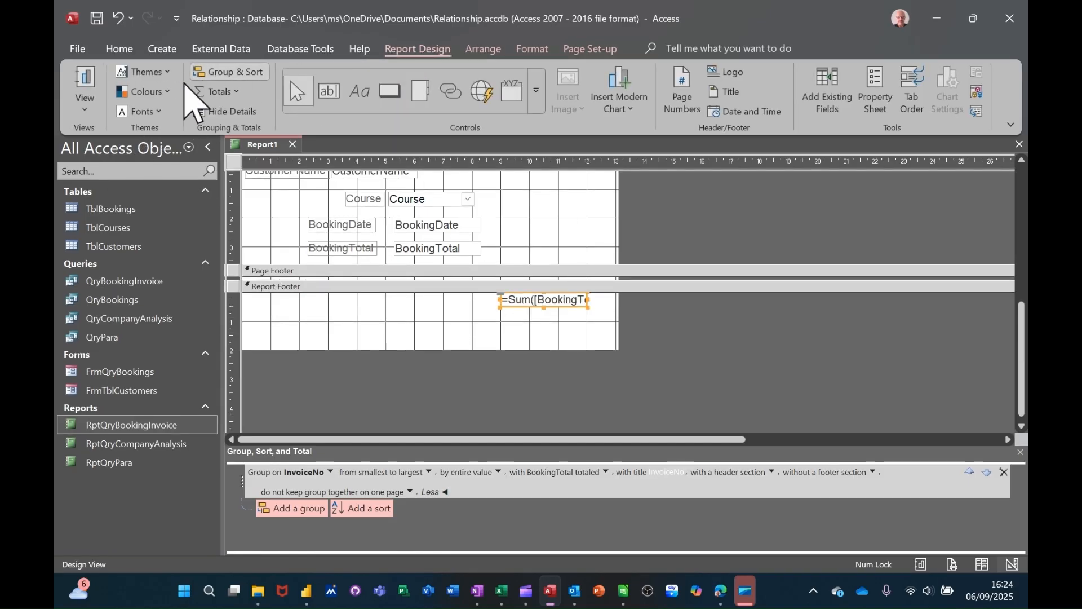
left_click(87, 76)
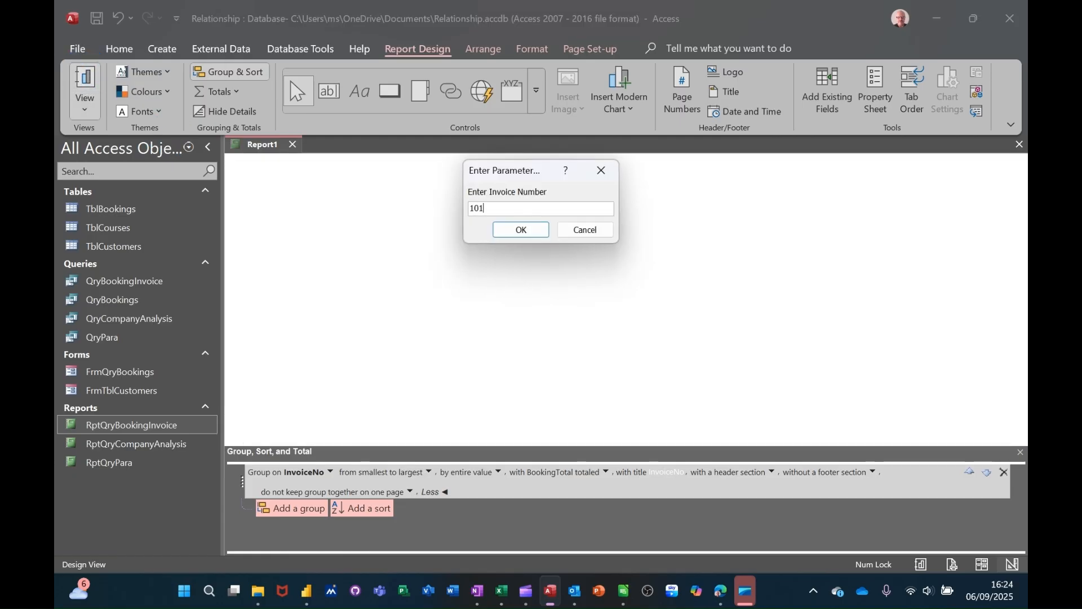
key("Return")
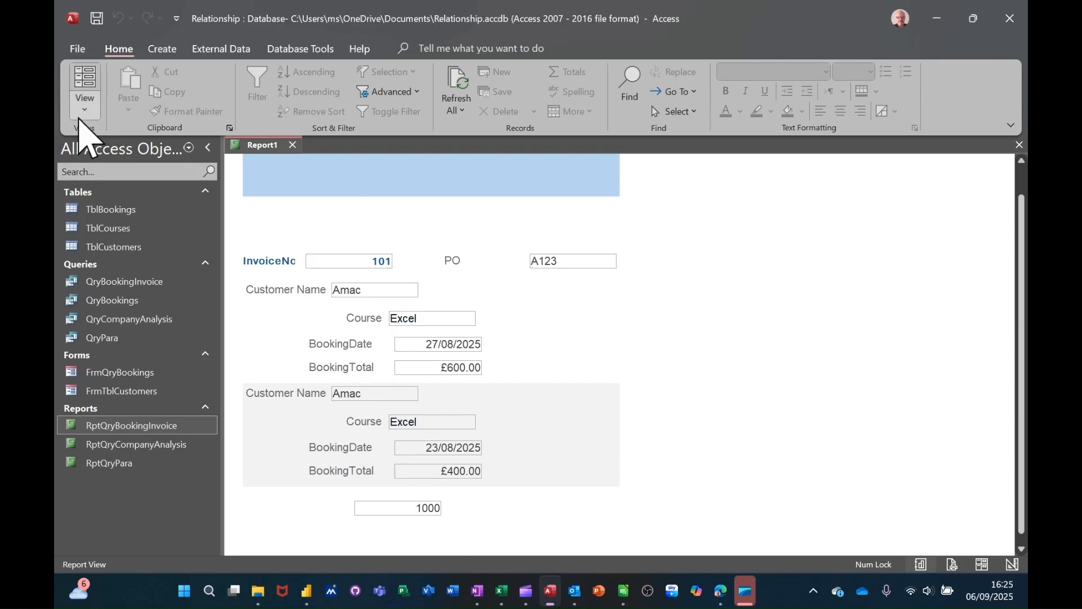
Reopen the report in Design View and move the BookingTotal sum control about 4 cm further right in the Report Footer
left_click(83, 108)
left_click(93, 232)
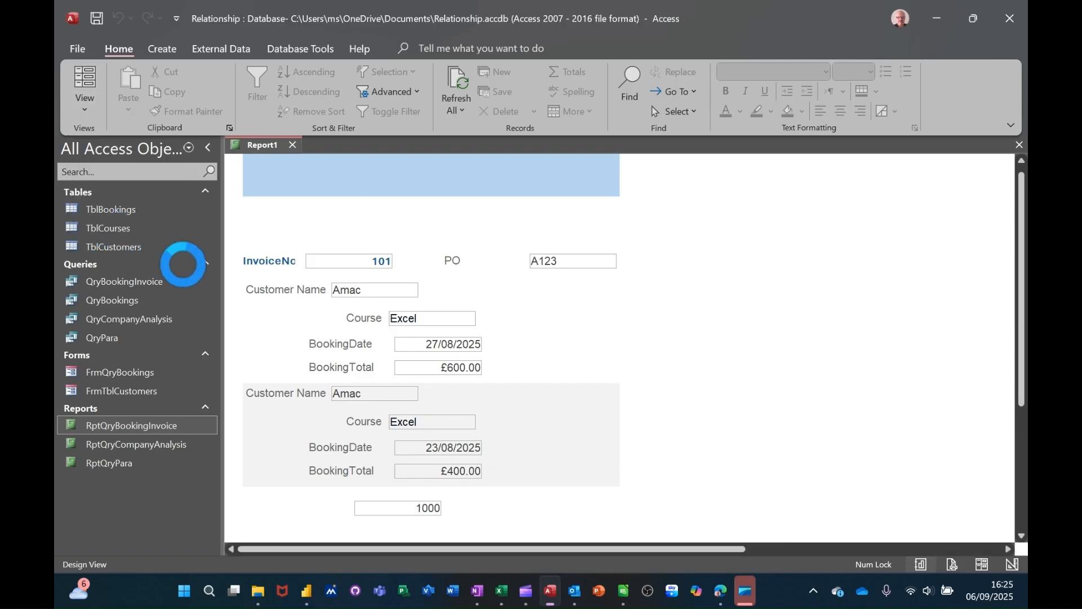
scroll(510, 377, "down", 3)
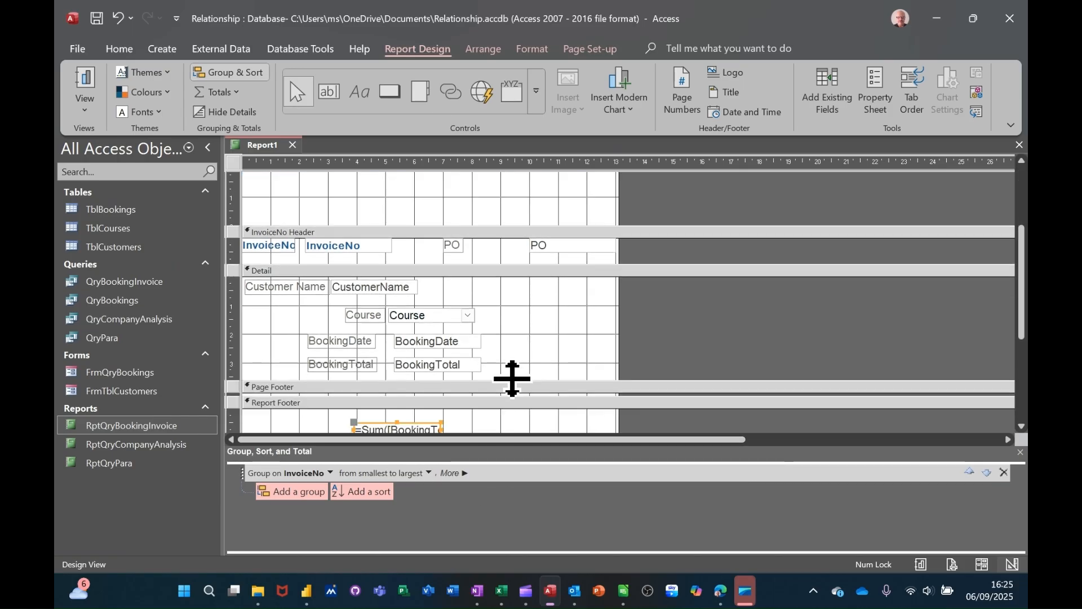
scroll(486, 406, "down", 2)
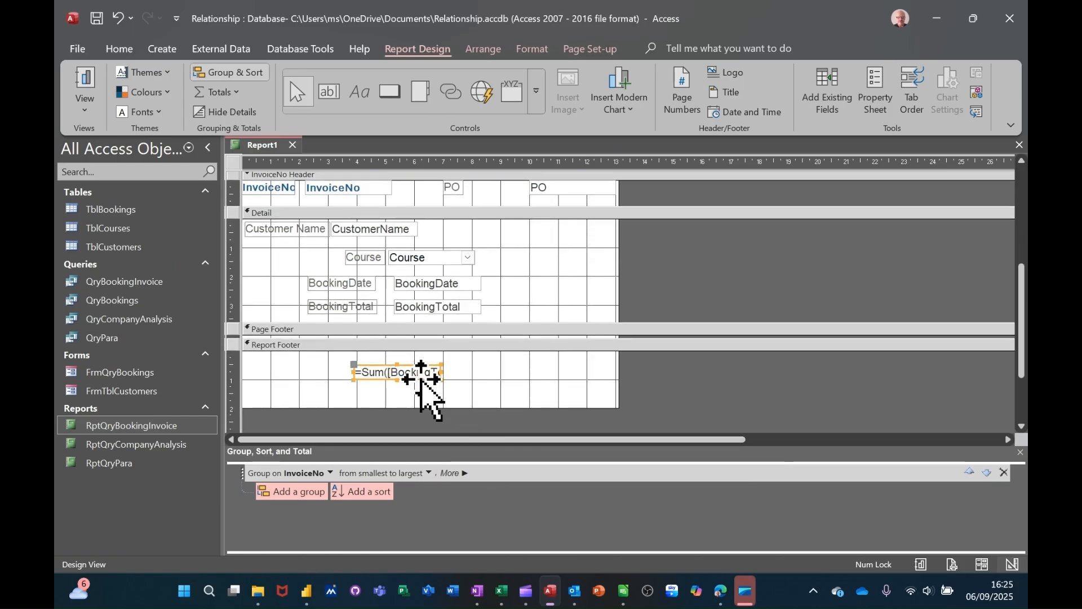
left_click_drag(423, 378, 540, 380)
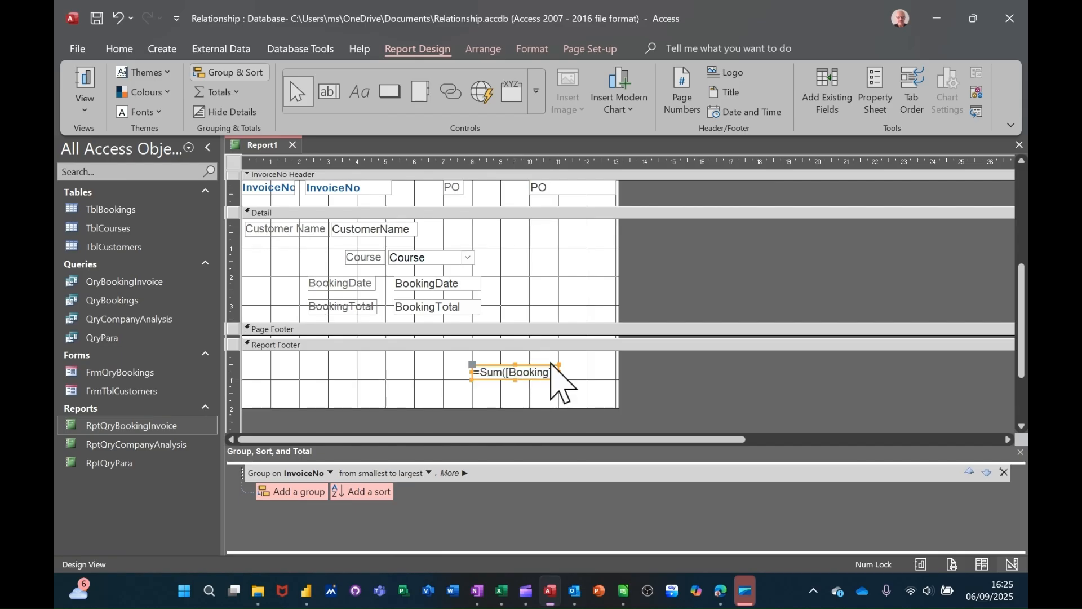
Set the Format property of the BookingTotal sum control to Currency
left_click(873, 106)
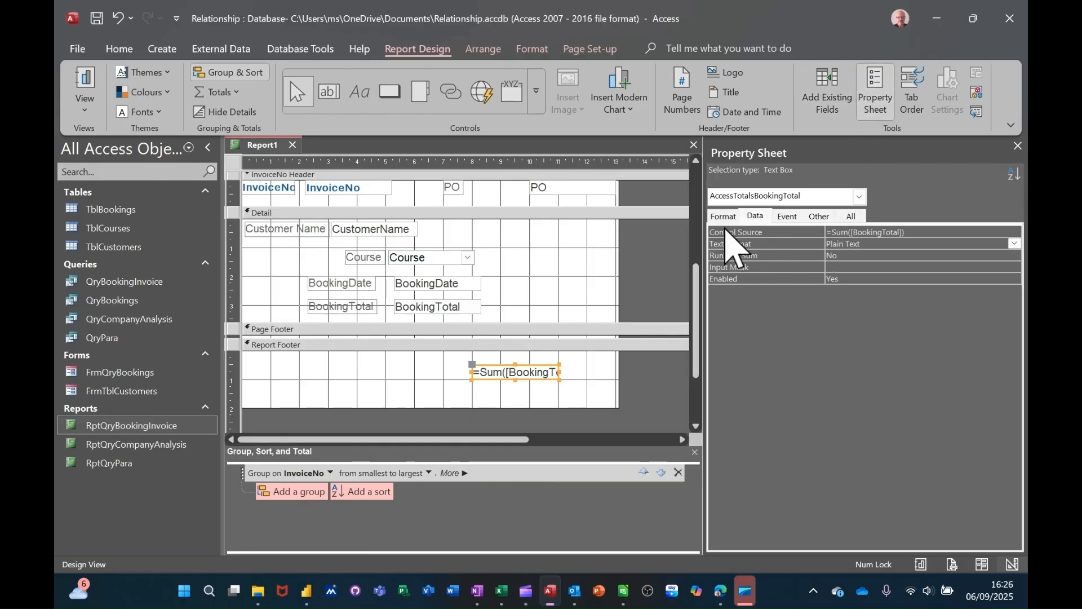
left_click(723, 216)
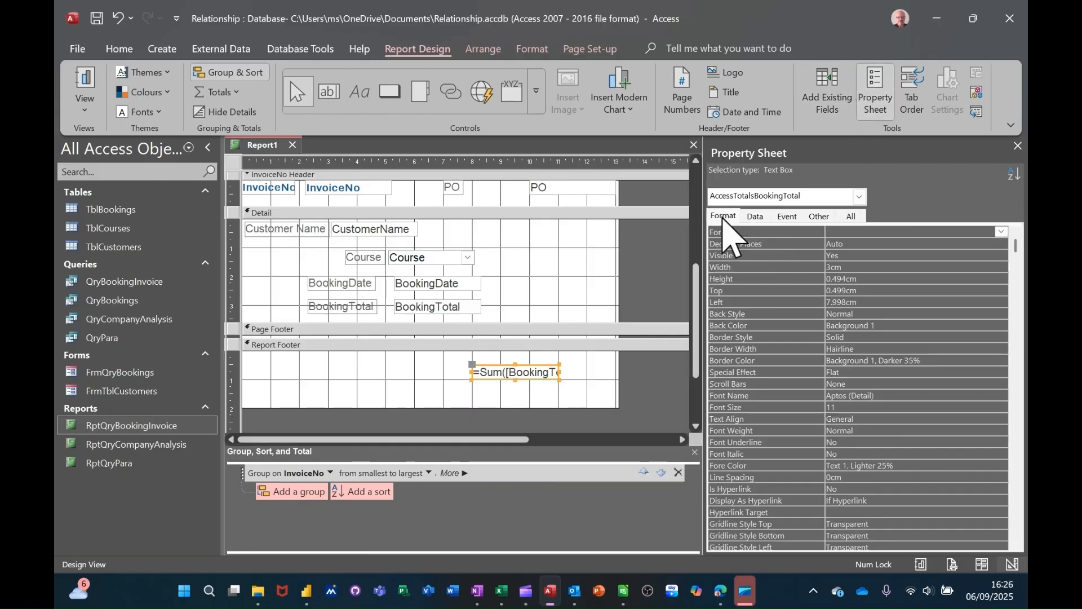
left_click(853, 234)
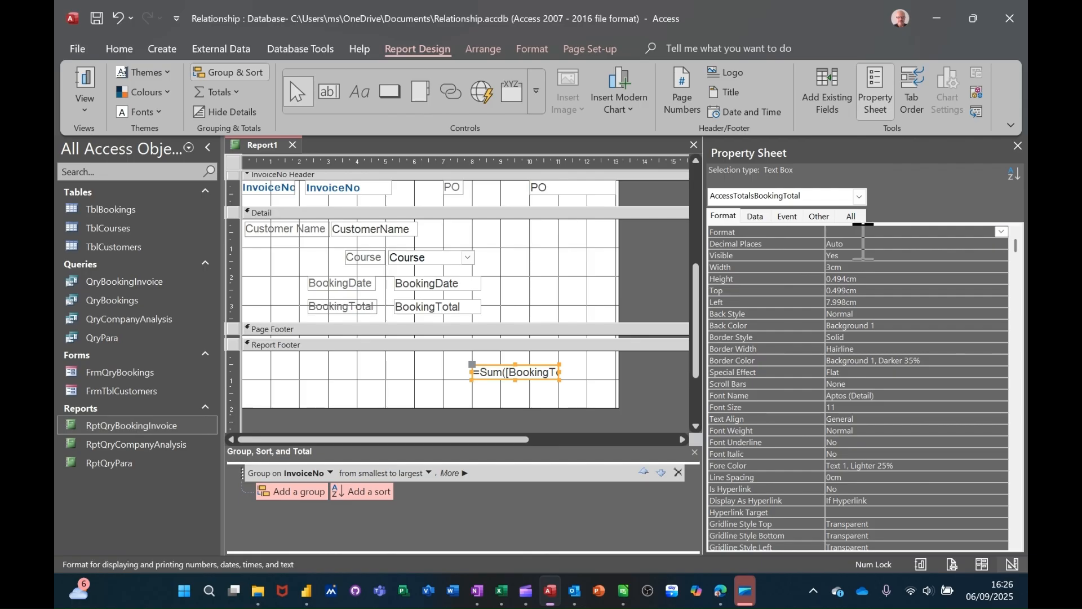
Preview the report for invoice number 101 to check the position and number format of the grand total
left_click(88, 83)
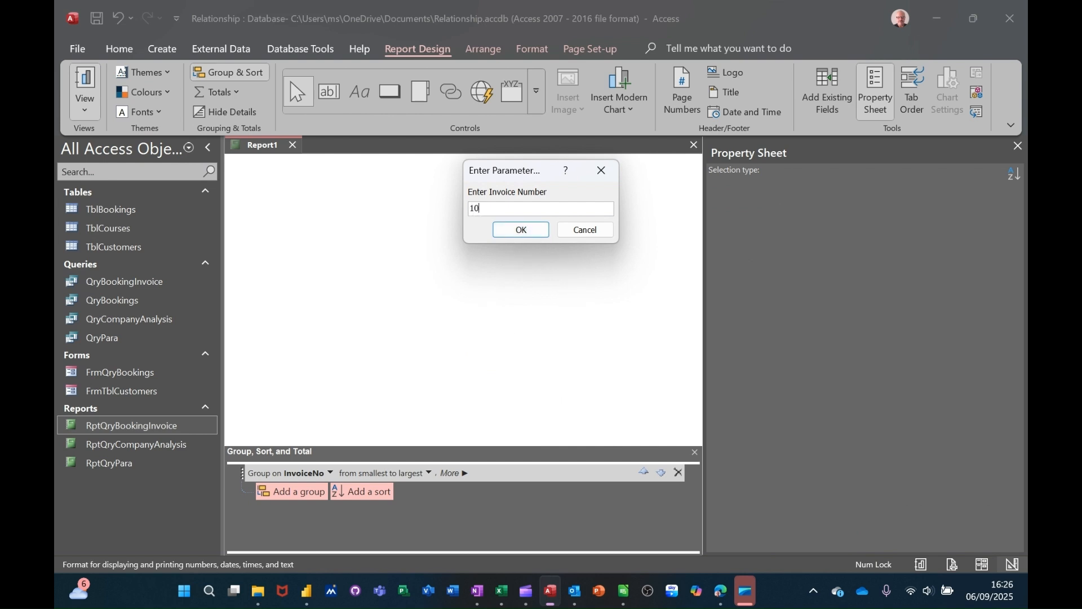
key("Return")
scroll(508, 345, "down", 1)
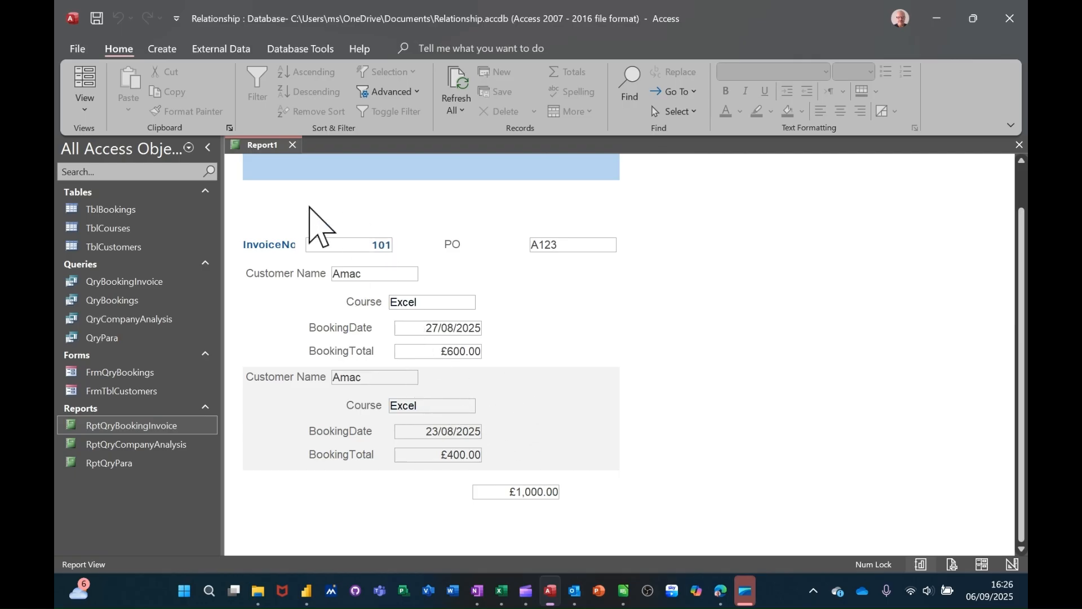
scroll(414, 220, "up", 2)
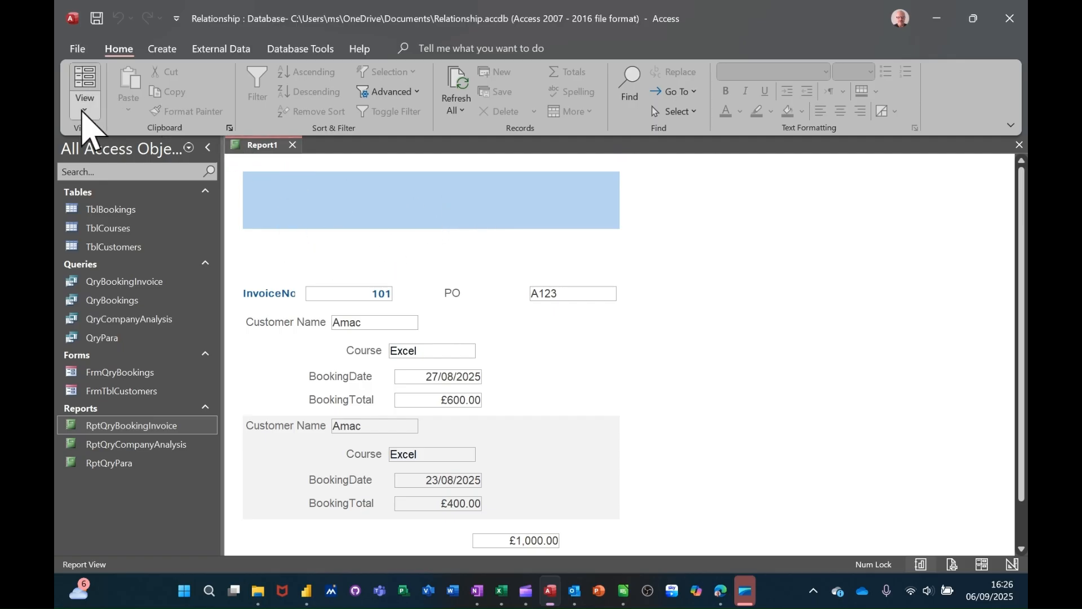
Return to Design View and add a label reading My Invoice, about 10 cm wide and 1.6 cm high, to the Report Header
left_click(84, 111)
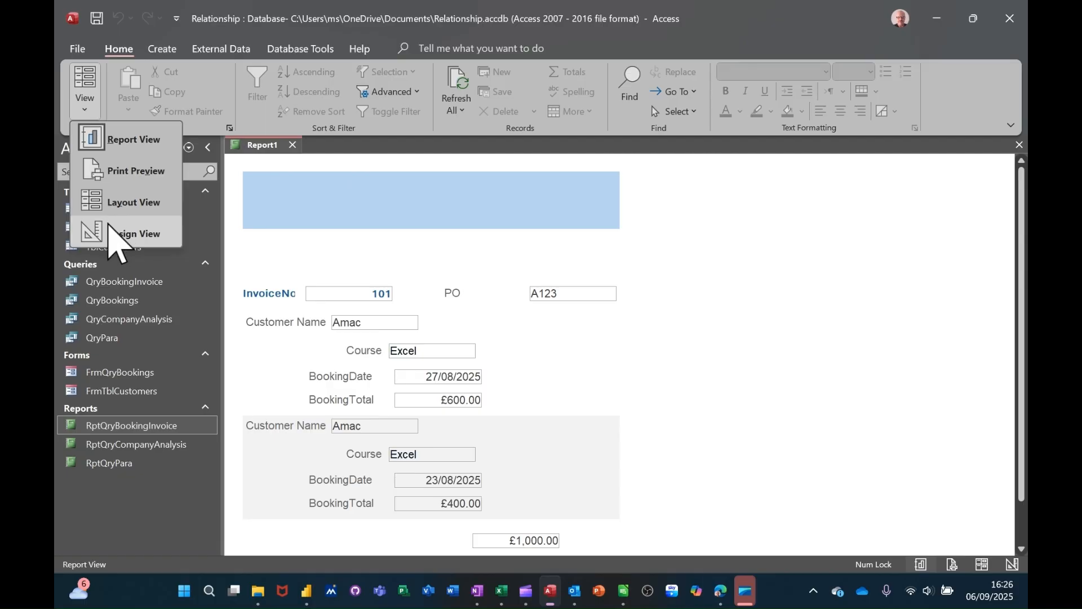
left_click(115, 234)
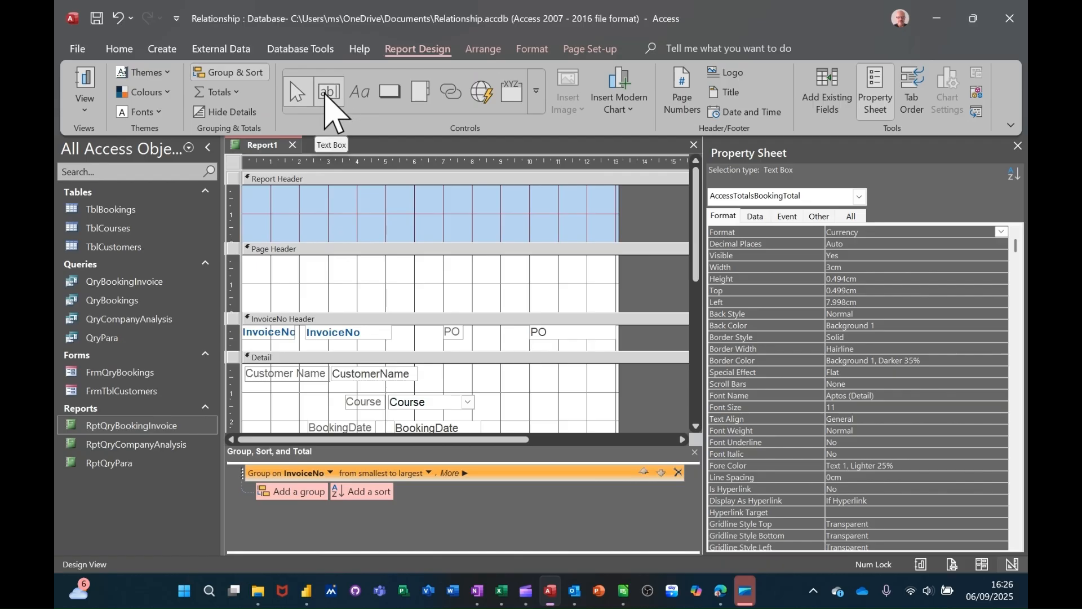
left_click(359, 93)
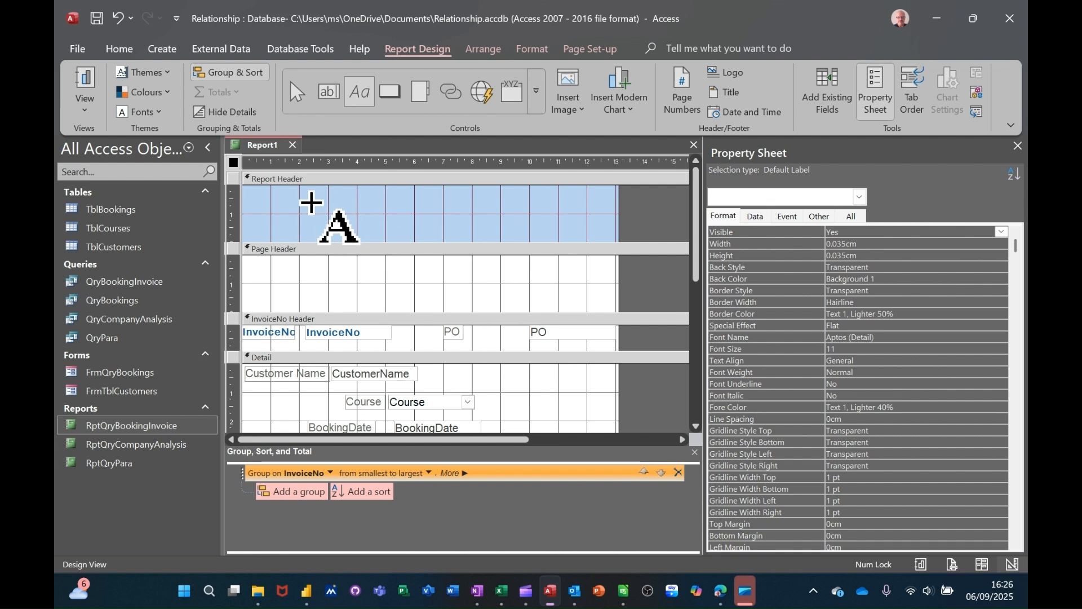
left_click_drag(246, 193, 551, 239)
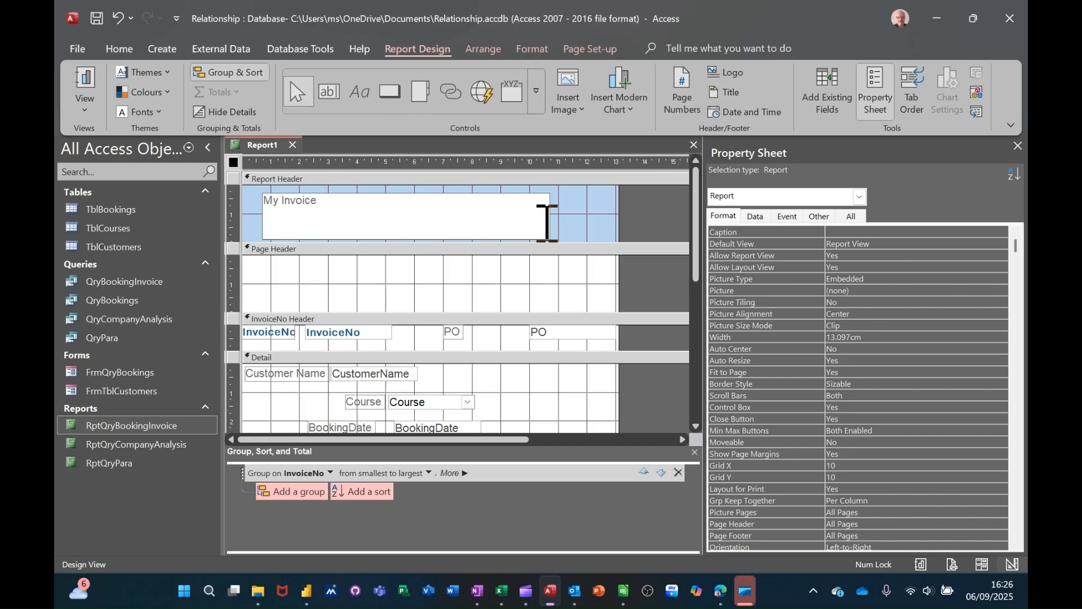
left_click(579, 230)
left_click(512, 233)
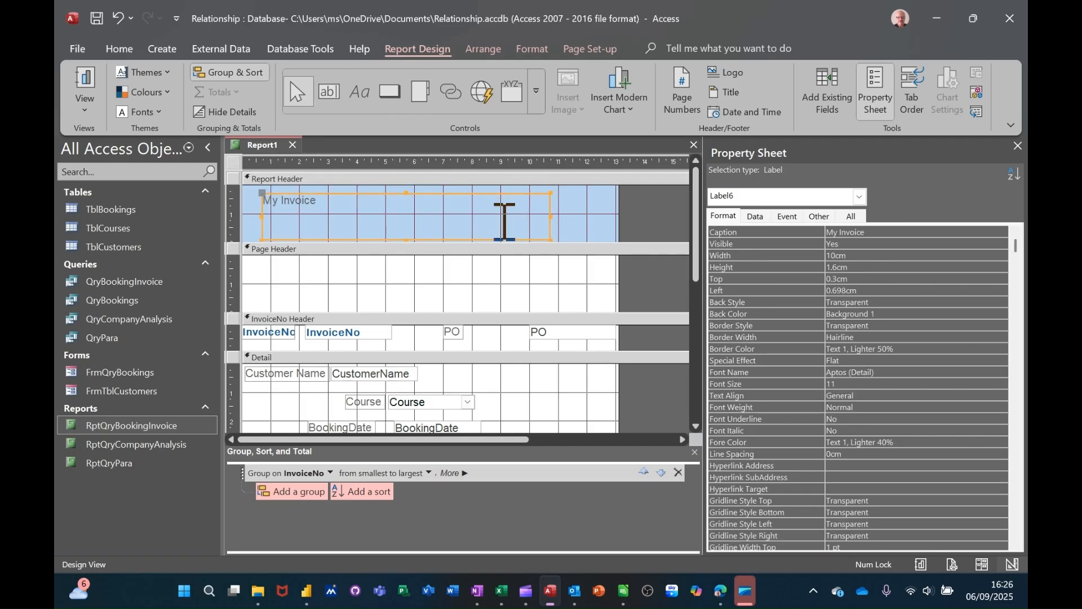
Set the My Invoice label's font size to 24 and centre its text
left_click(532, 48)
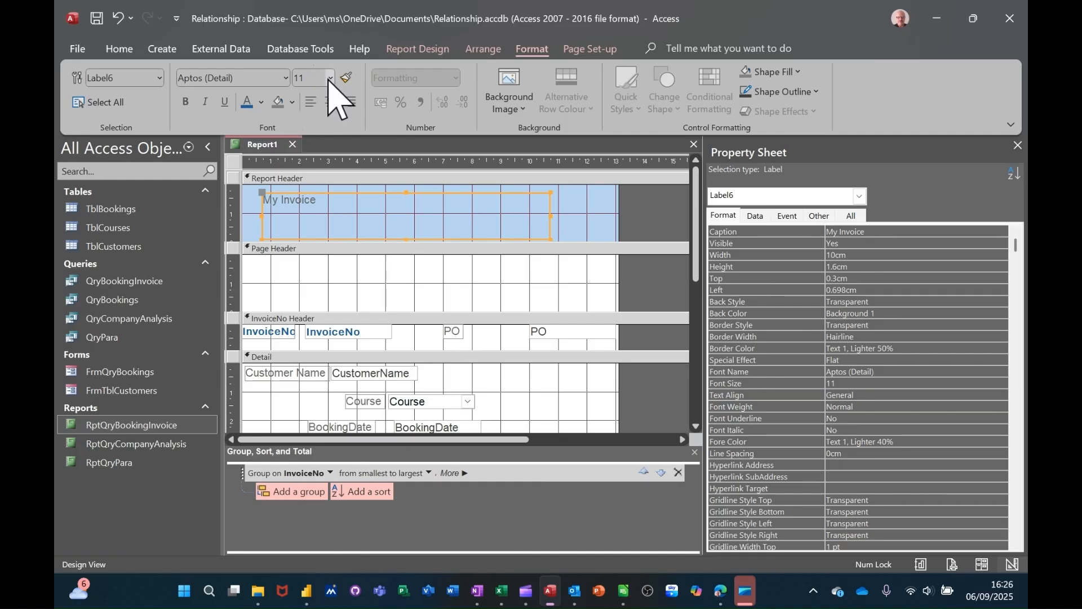
left_click(331, 79)
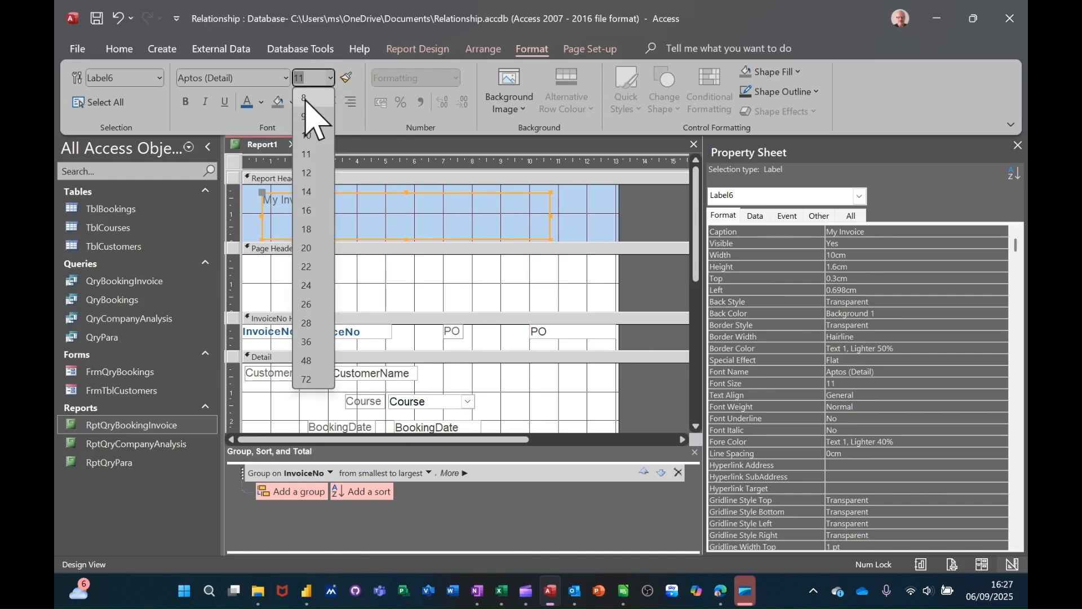
left_click(307, 287)
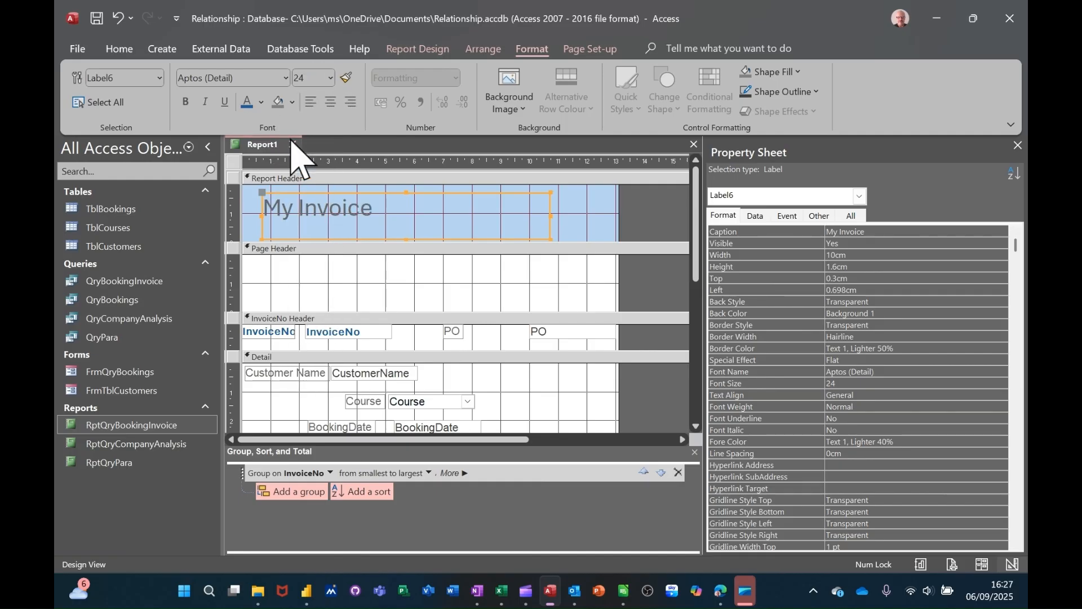
left_click(330, 102)
Collapse the Page Header section to 0 cm and view the report for invoice number 101
left_click(430, 299)
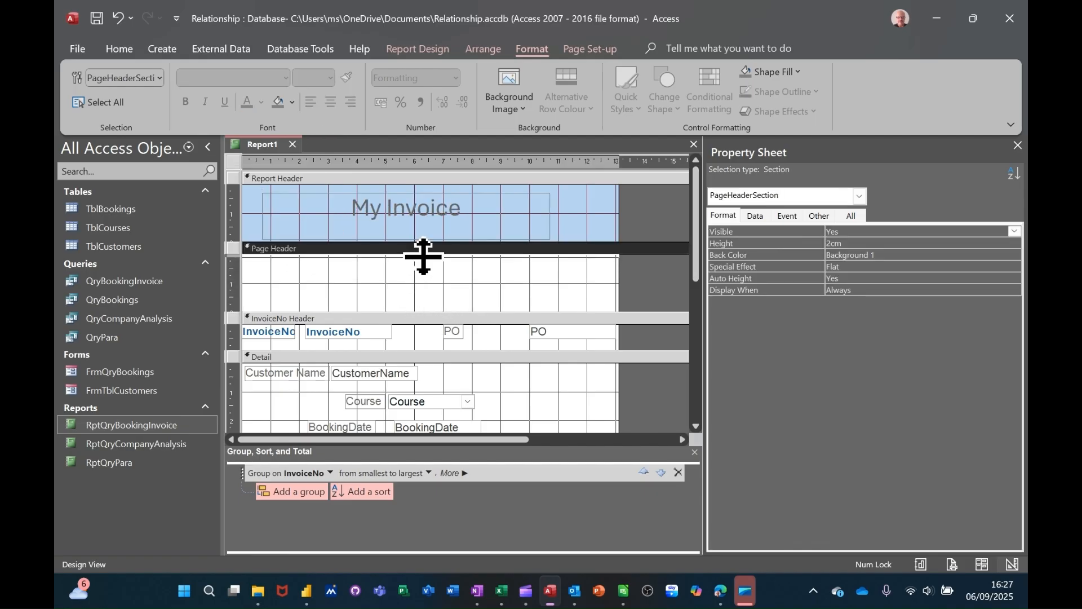
left_click_drag(426, 253, 425, 251)
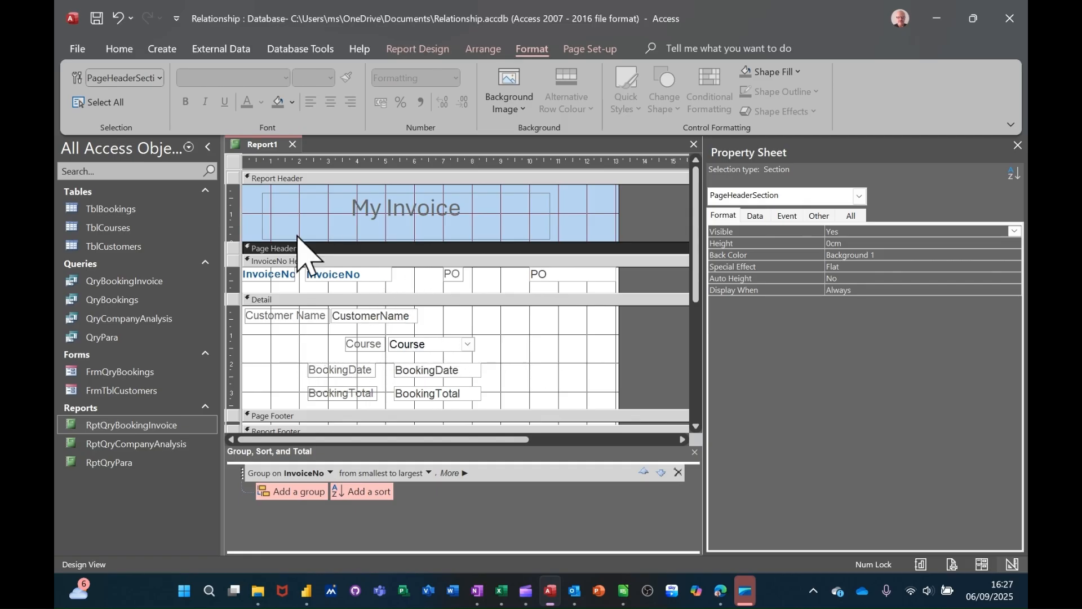
left_click(394, 49)
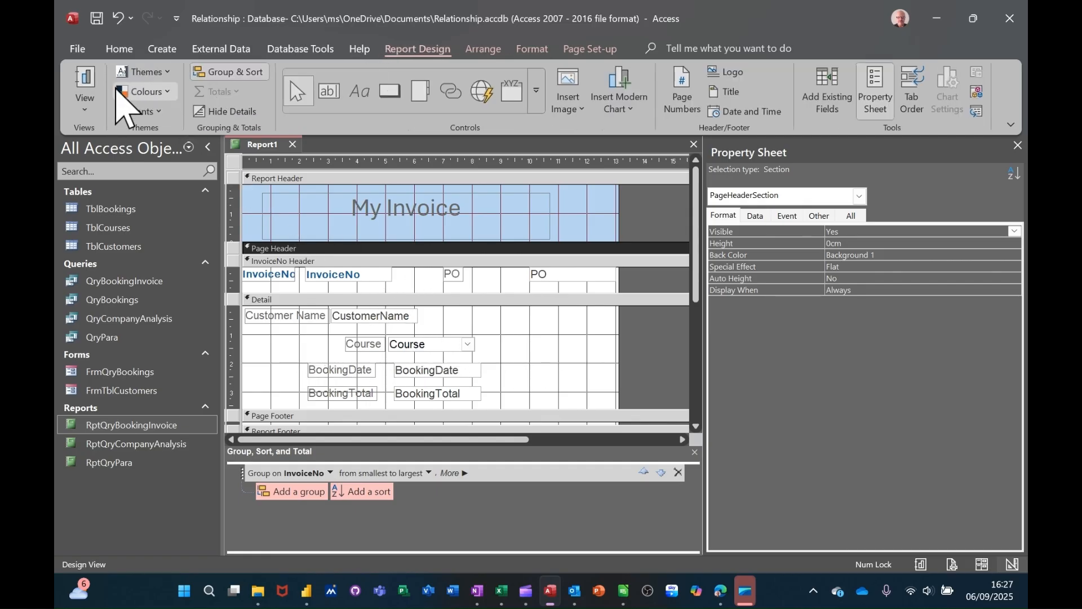
left_click(88, 83)
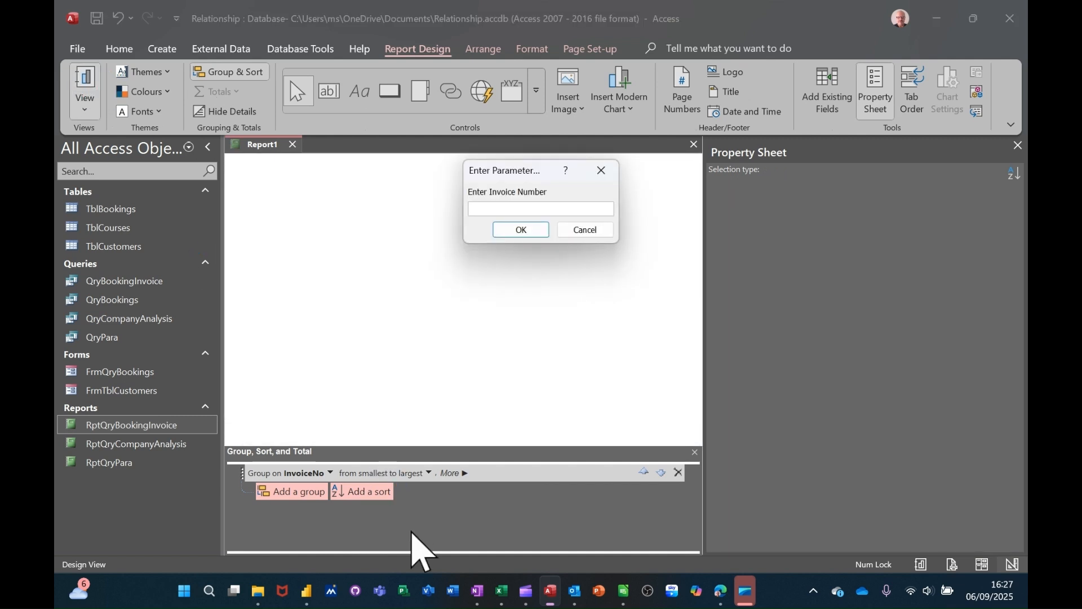
type("101")
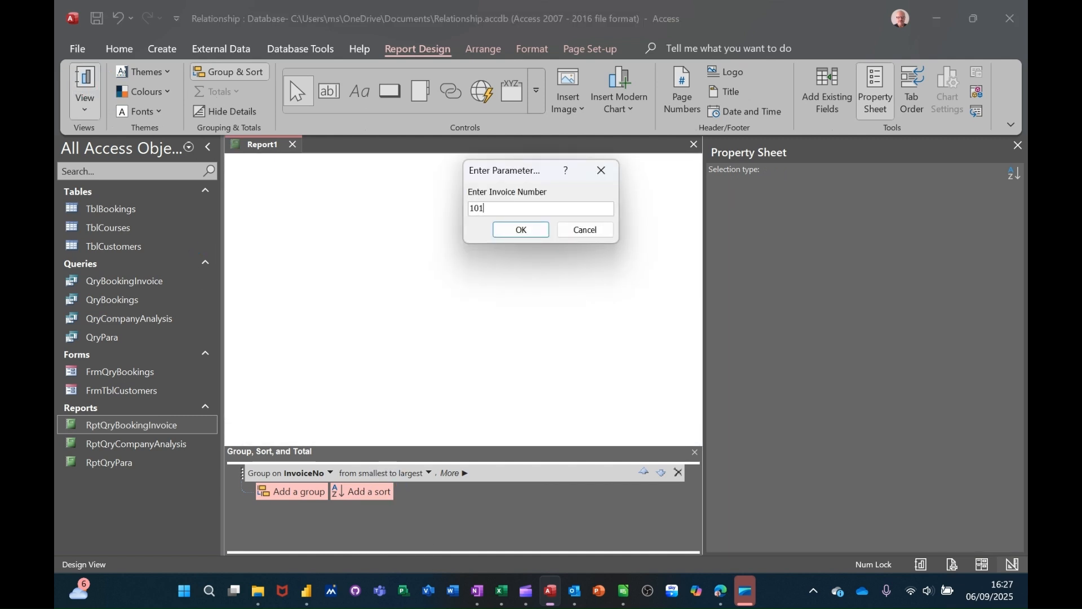
key("Return")
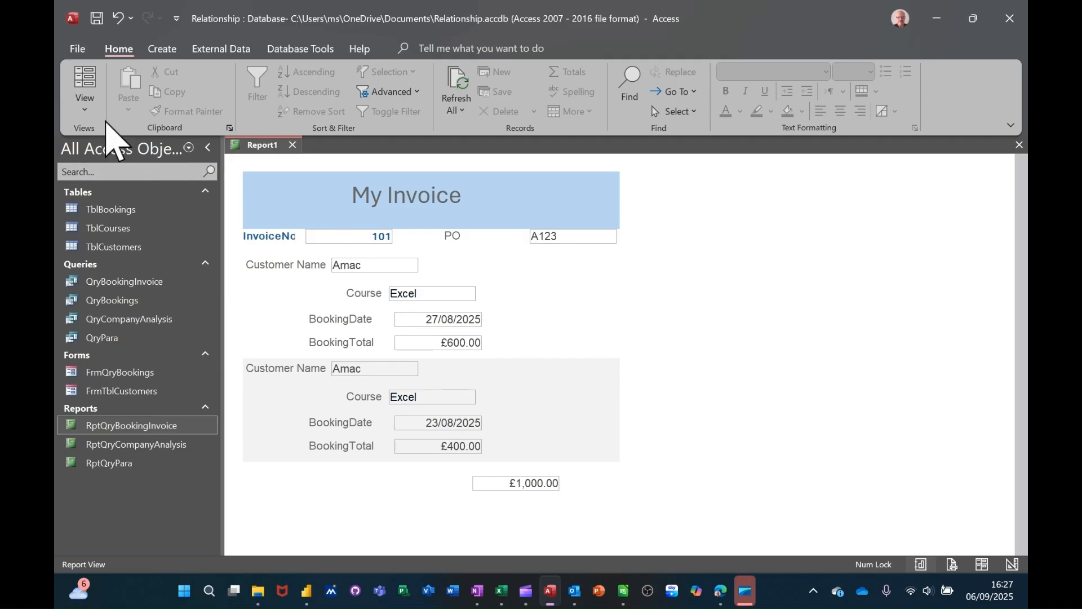
Check the whole invoice page in Print Preview, then close the preview
left_click(81, 110)
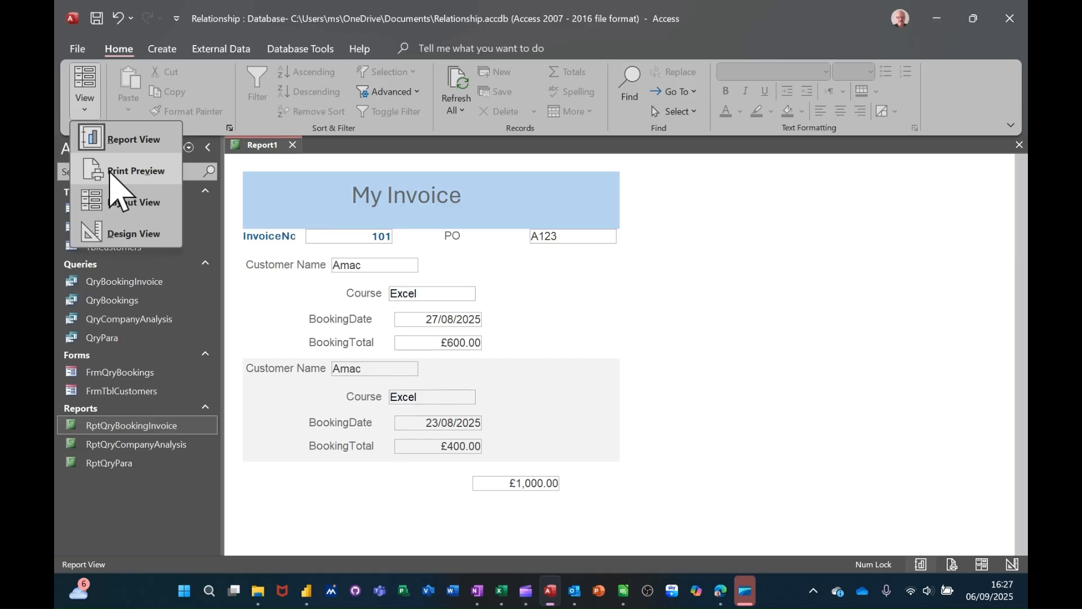
left_click(110, 172)
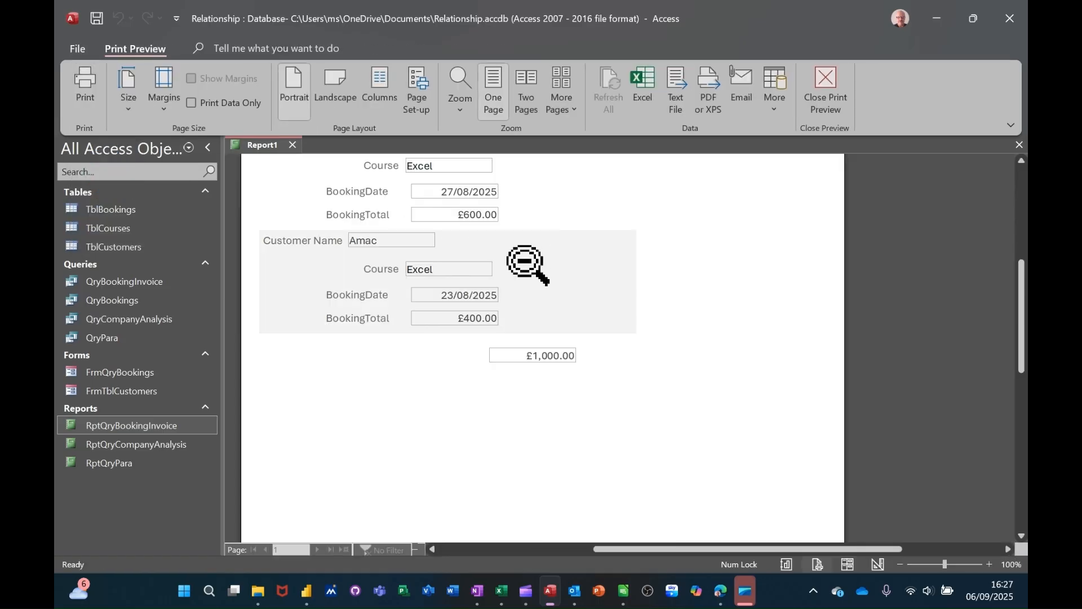
left_click(524, 263)
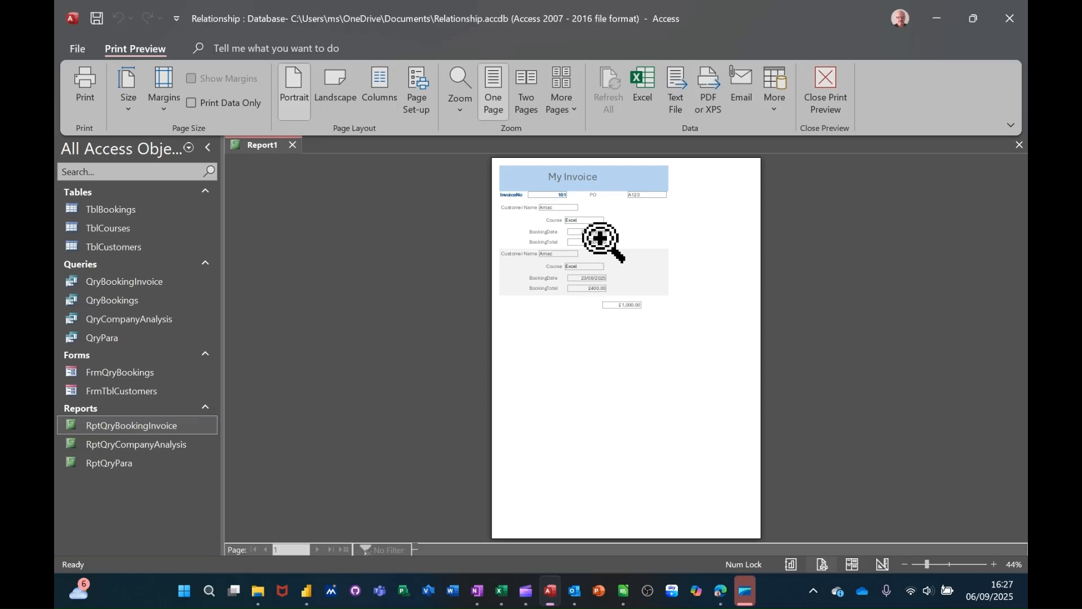
left_click(830, 91)
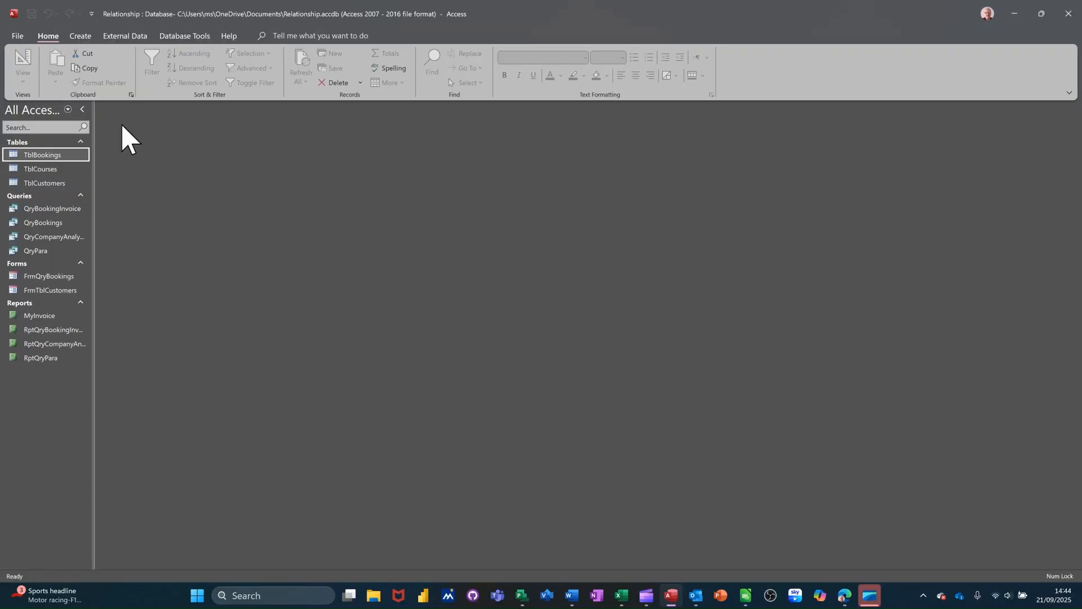
Review the relationships between TblCustomers, TblBookings and TblCourses, and close the Relationships window
left_click(138, 38)
left_click(170, 38)
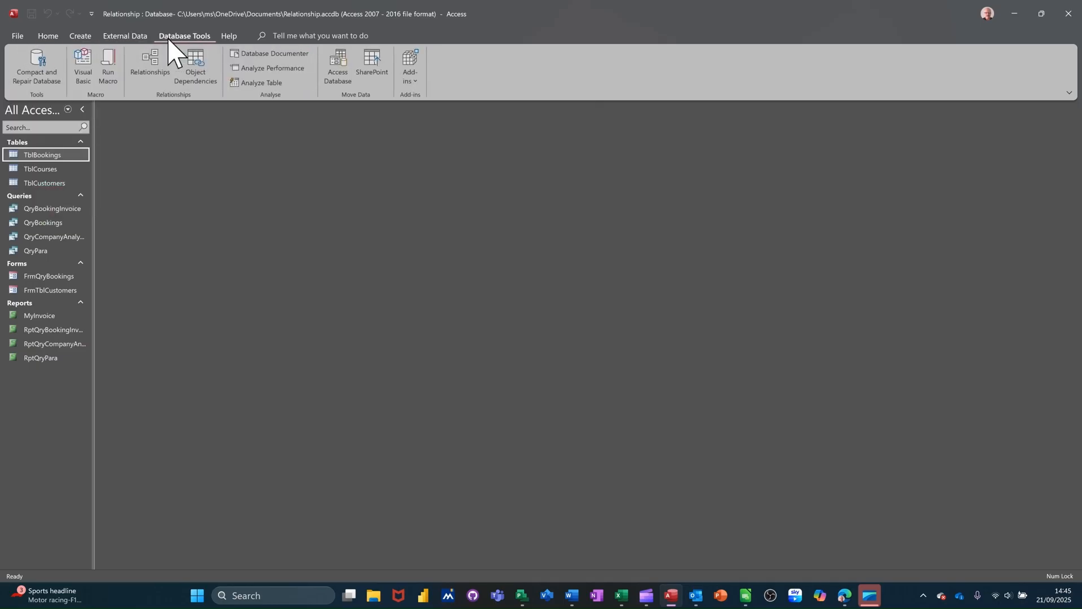
left_click(147, 65)
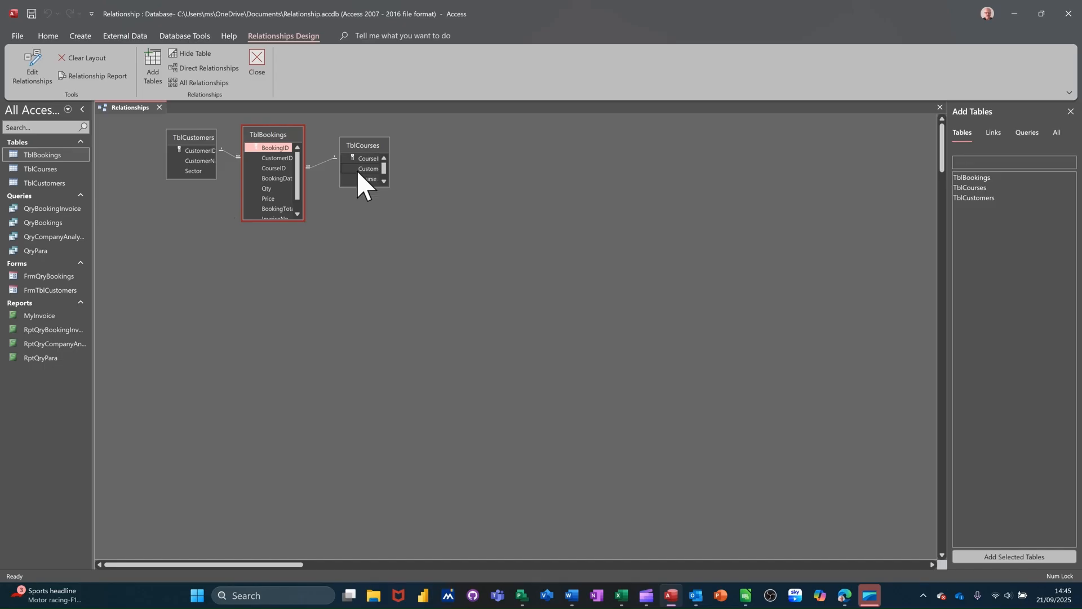
left_click(256, 64)
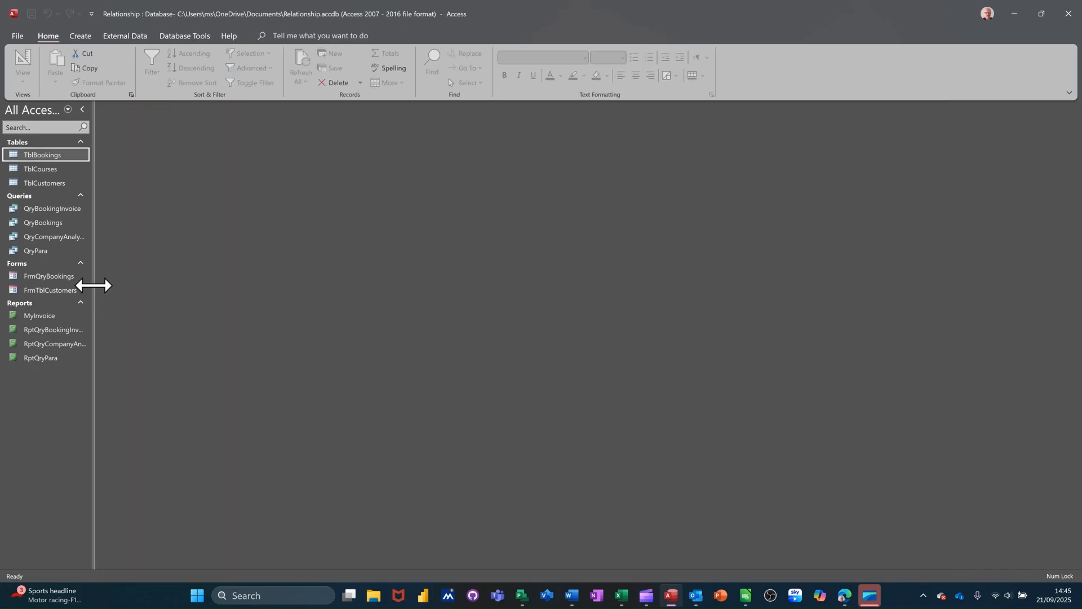
Open the FrmTblCustomers form and inspect the InvoiceNo and PO columns in its bookings subform
double_click(41, 290)
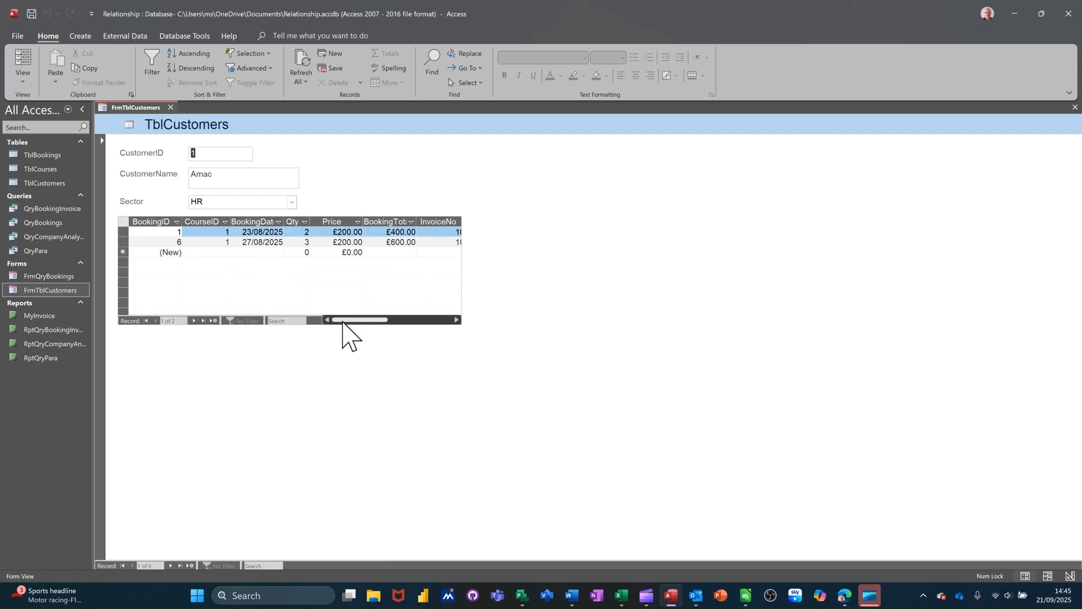
left_click_drag(340, 320, 367, 327)
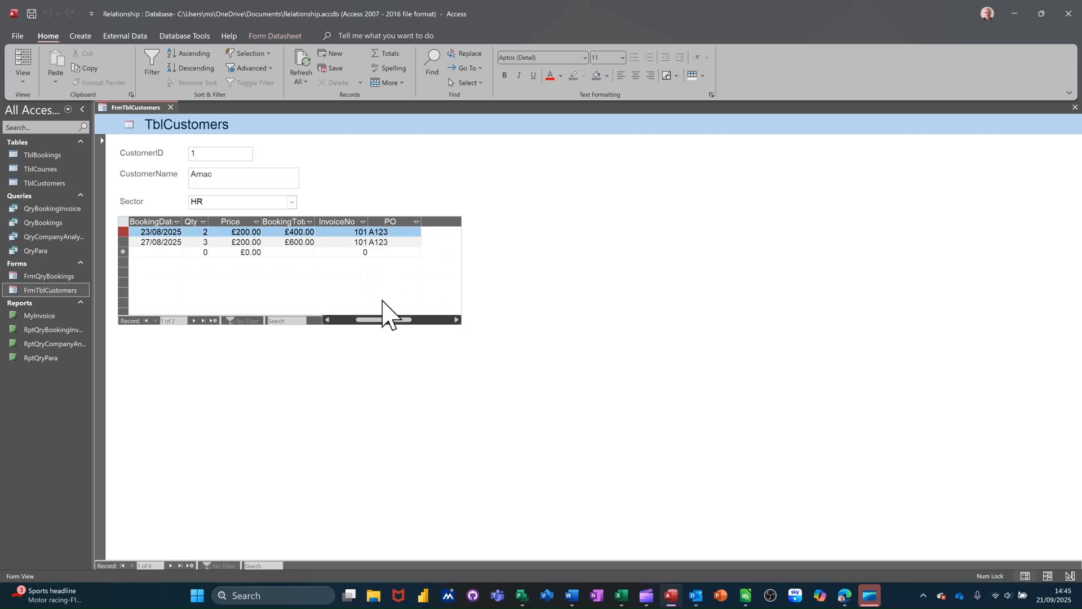
mouse_move(386, 320)
left_mouse_down()
mouse_move(349, 320)
mouse_move(374, 323)
left_mouse_up()
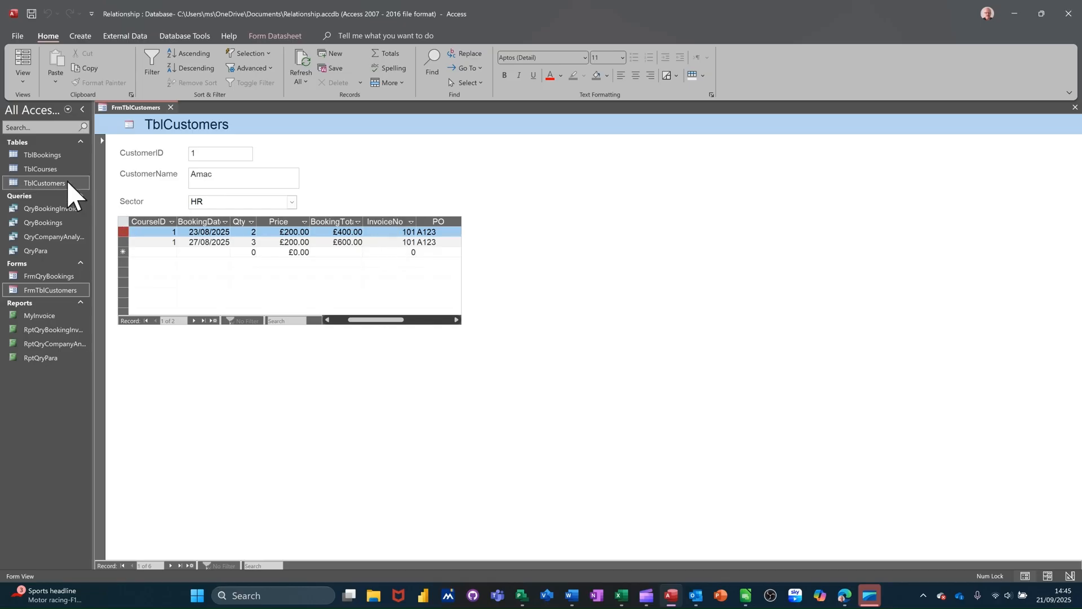
Open the TblBookings table, examine its InvoiceNo column, and close the table
double_click(53, 158)
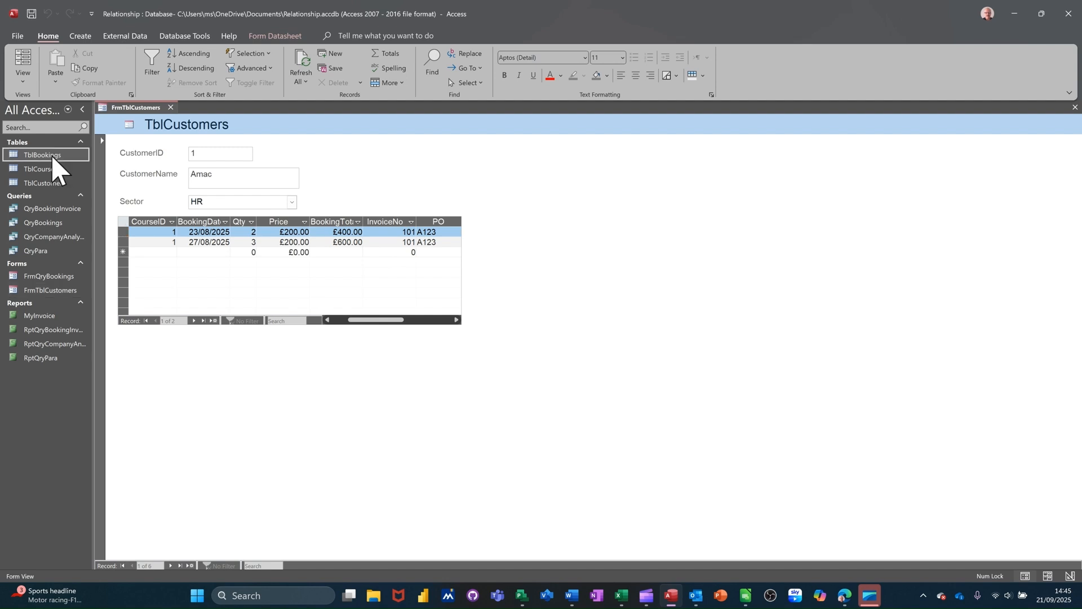
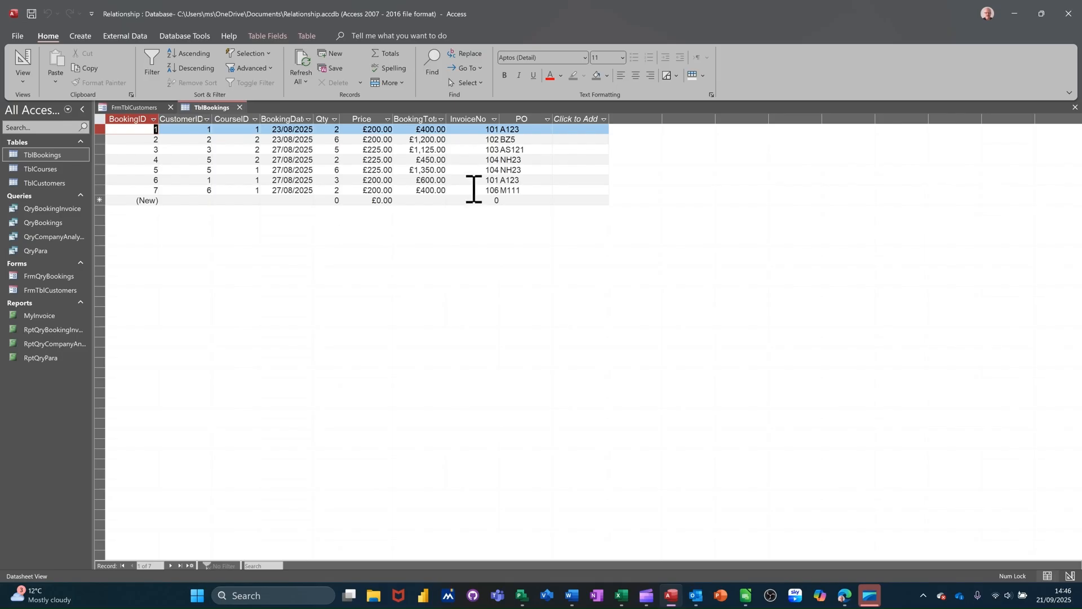
left_click(240, 107)
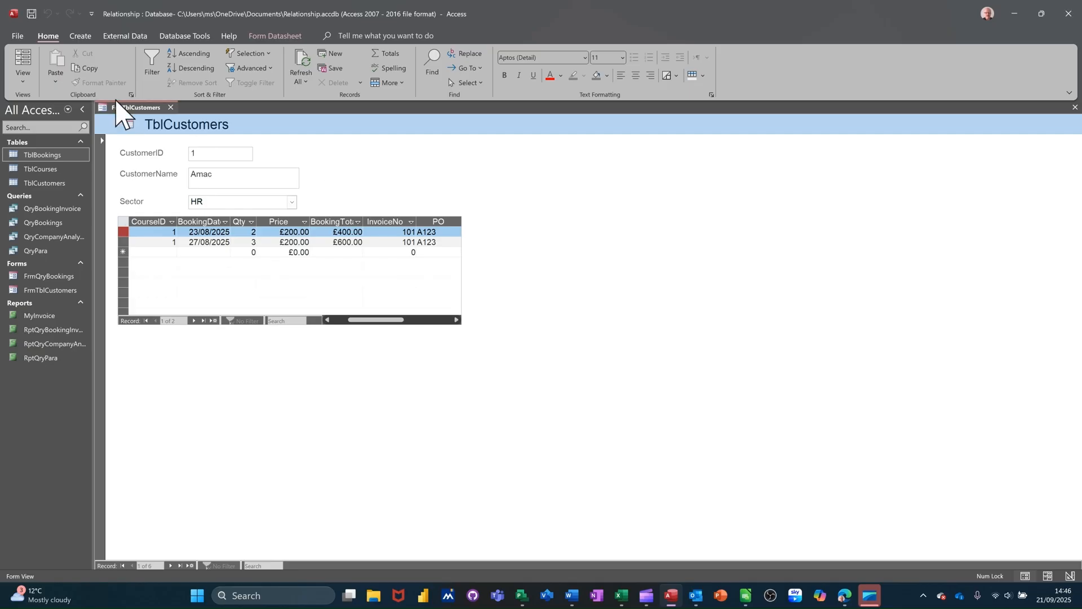
Start a new query design and insert the TblBookings InvoiceNo field into an expression for its first column with the Expression Builder
left_click(80, 36)
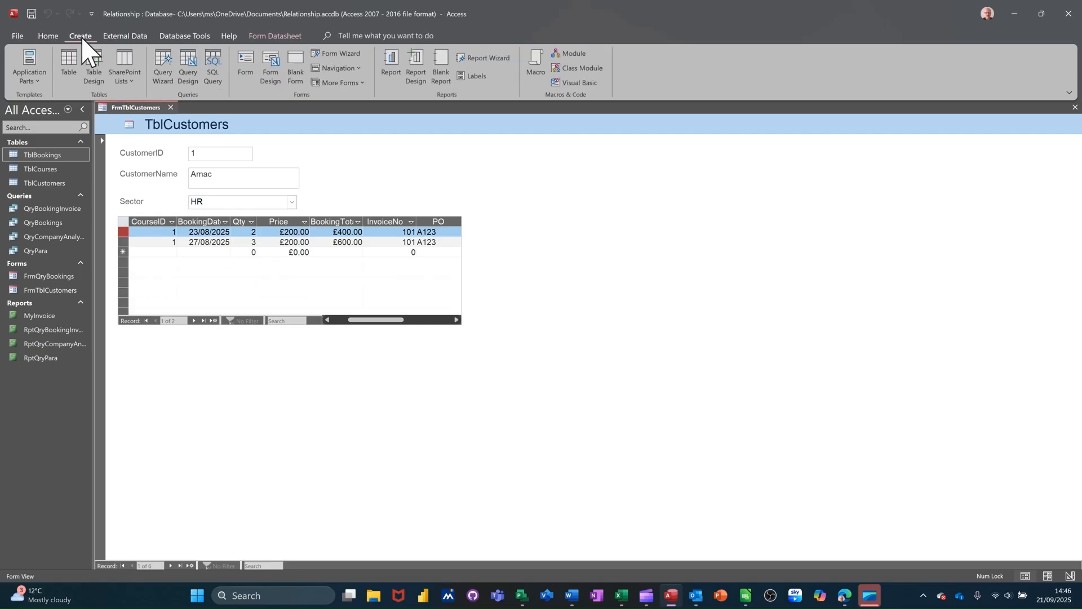
left_click(189, 62)
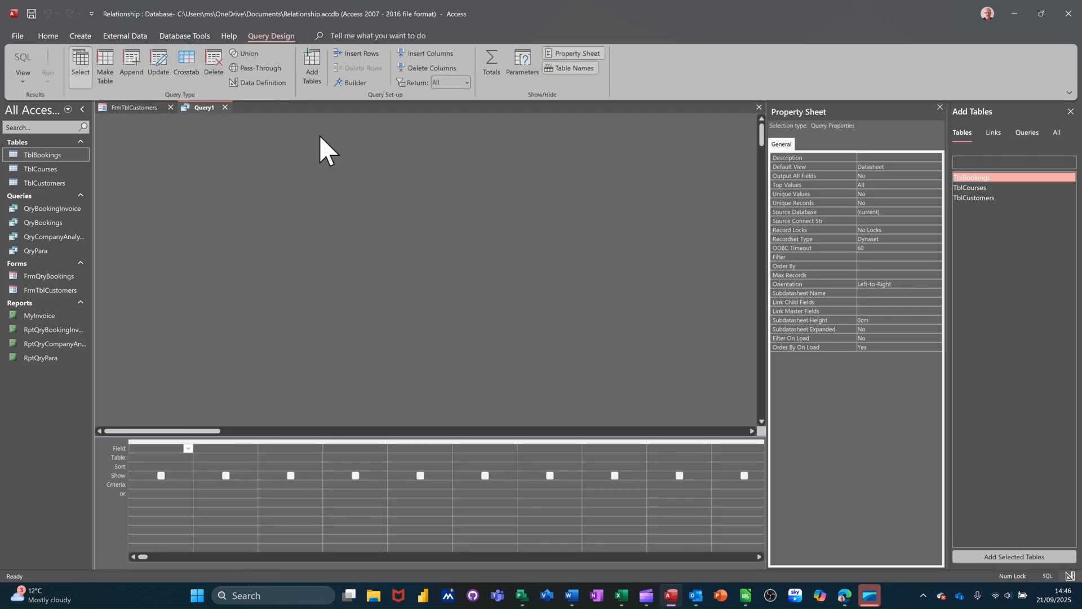
left_click(351, 83)
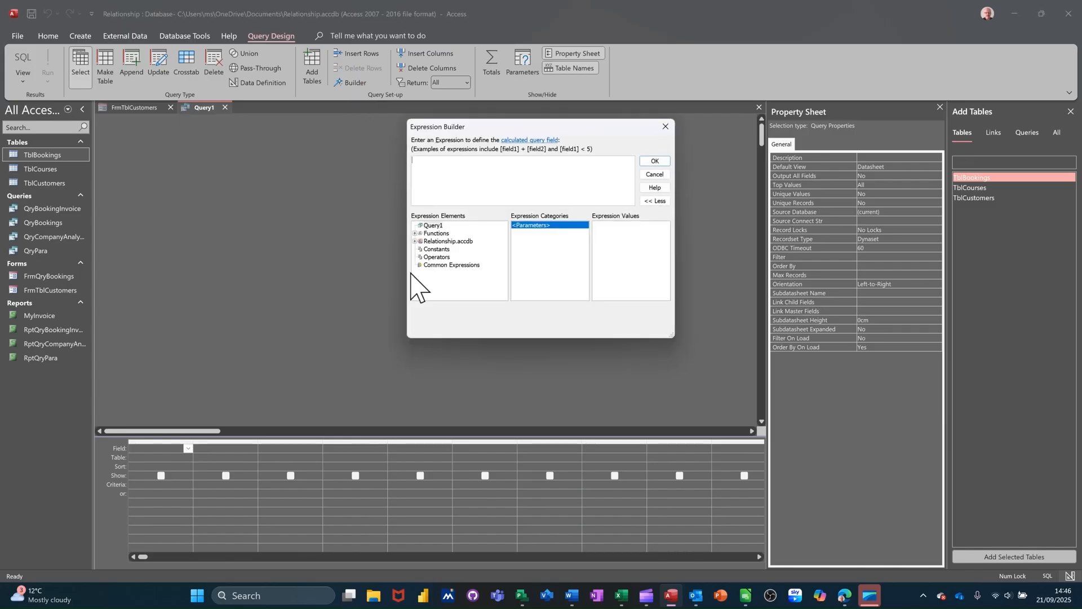
left_click(415, 241)
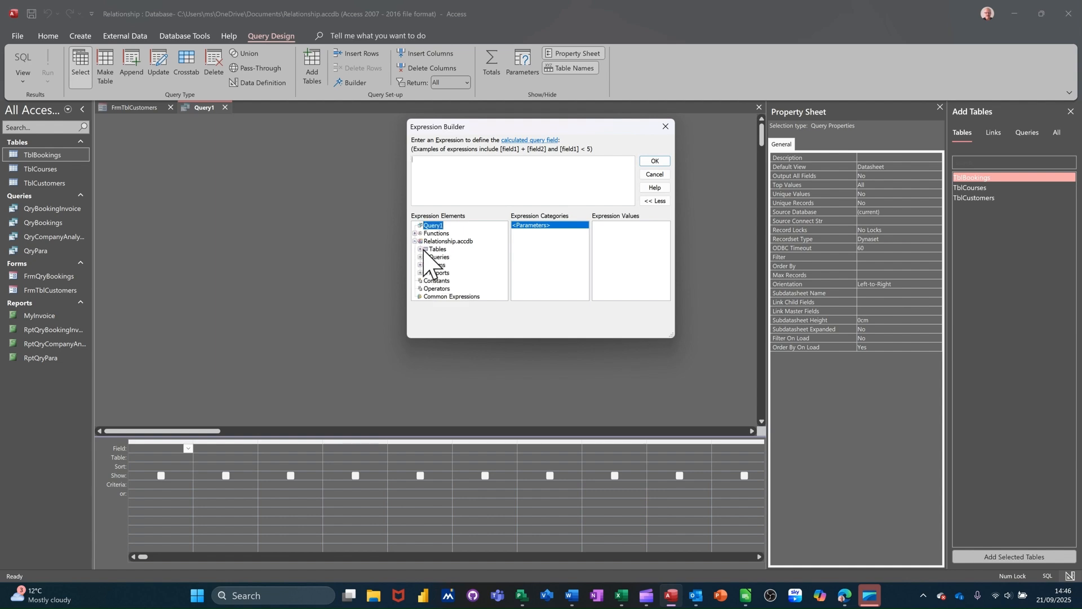
left_click(421, 250)
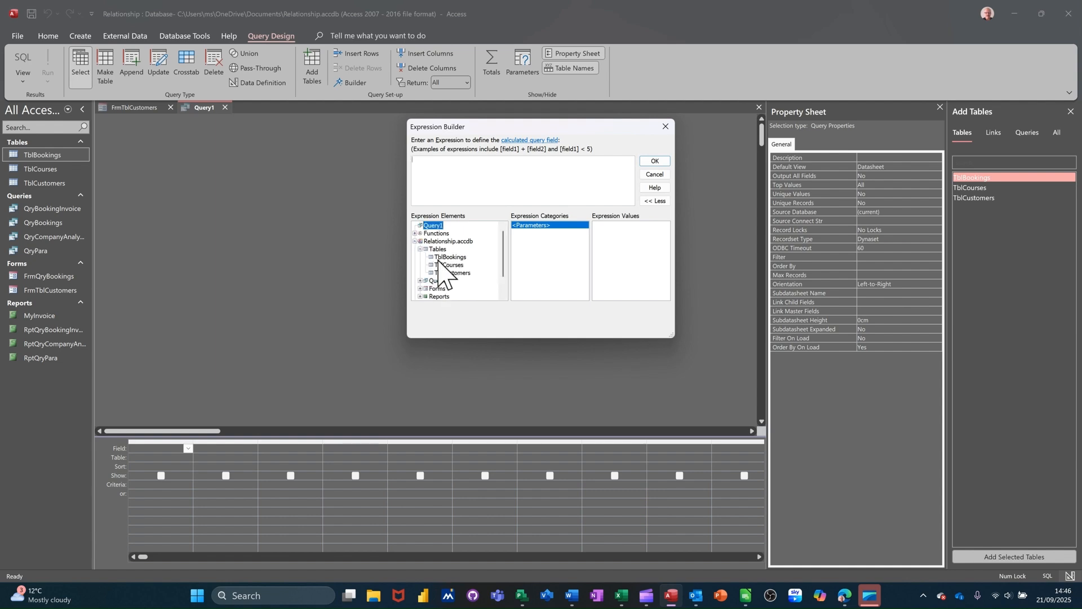
left_click(445, 257)
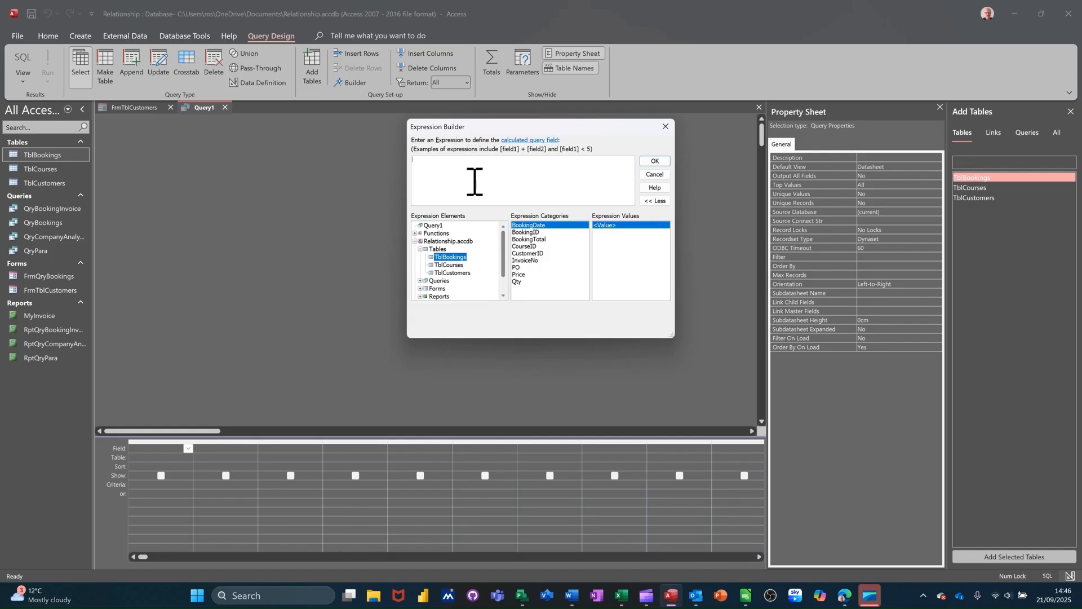
double_click(534, 260)
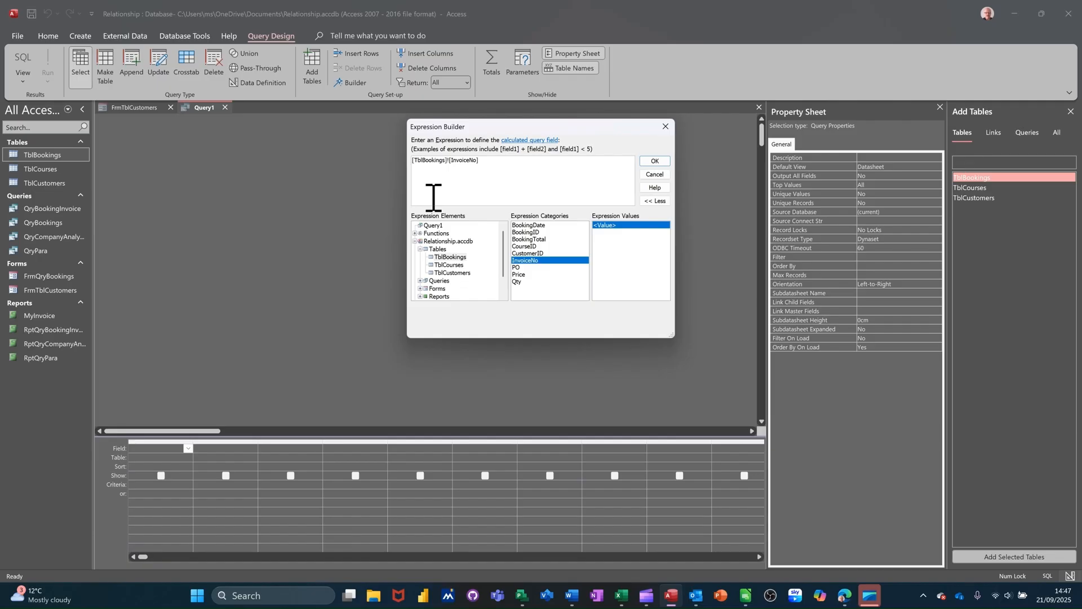
Complete the query expression as =max([TblBookings]![InvoiceNo])+1 and accept it
type("=max")
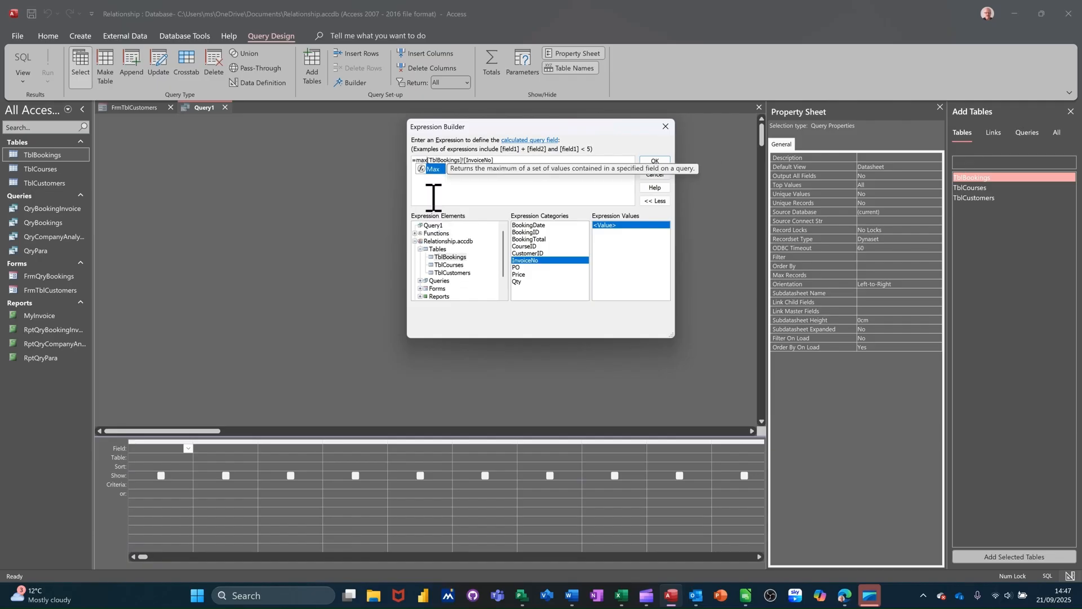
type("(")
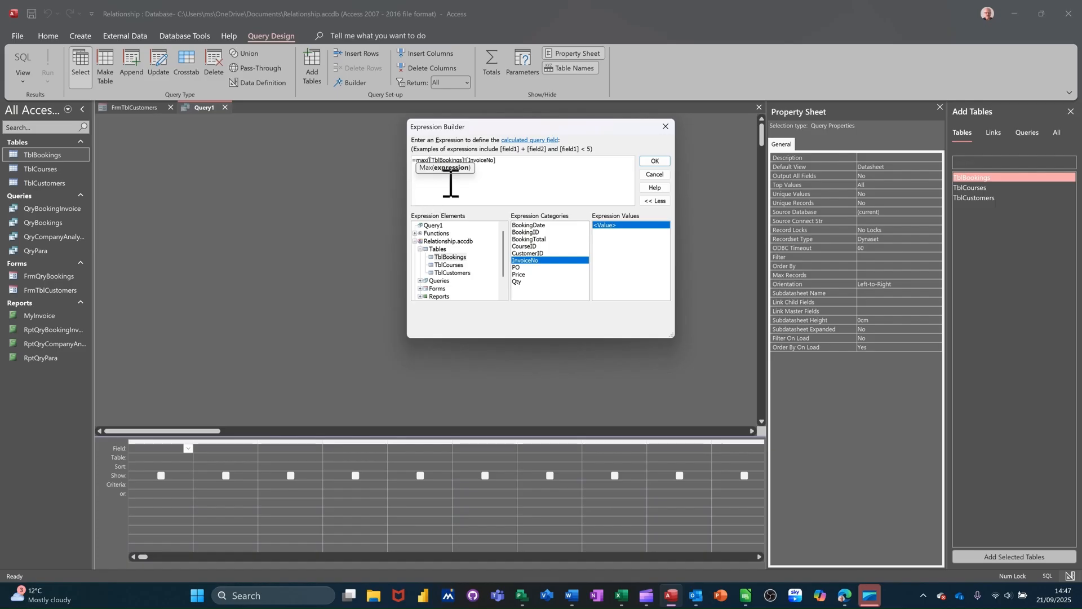
left_click(514, 161)
type(")+1")
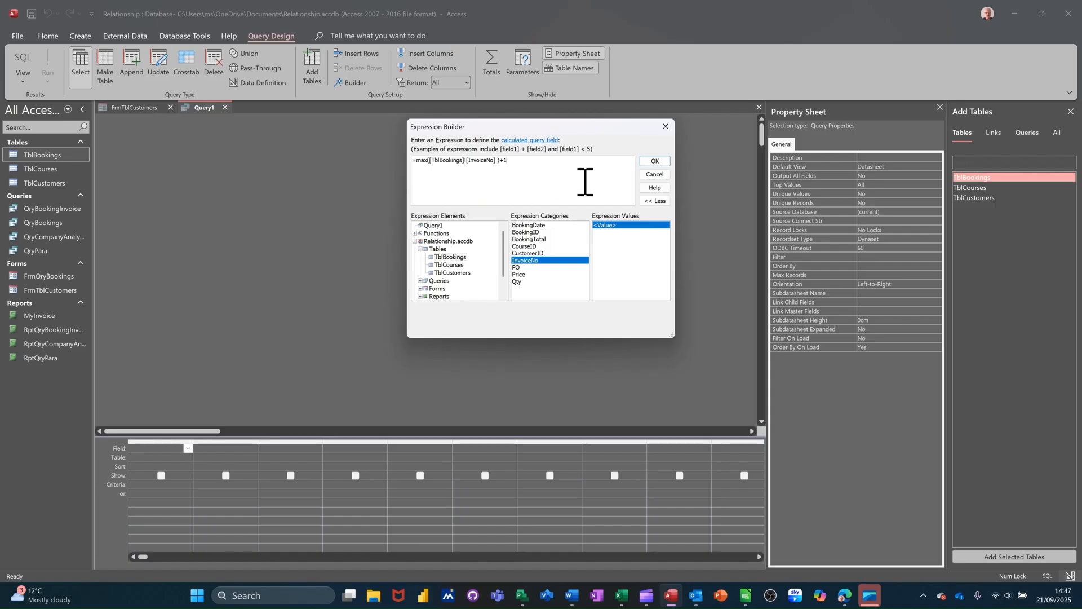
left_click(653, 161)
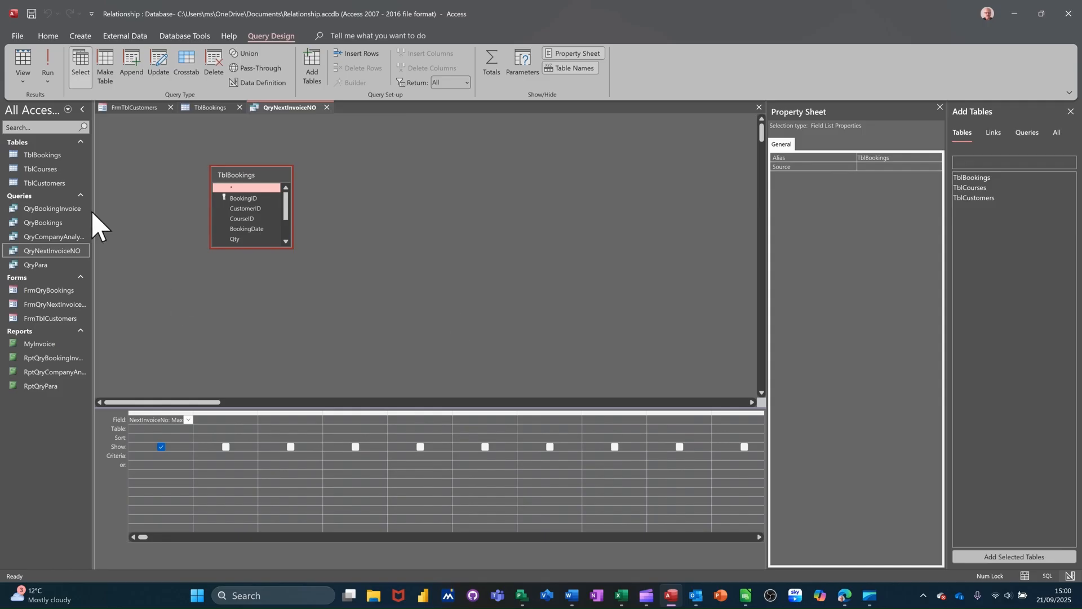
Add the TblCustomers table to the QryNextInvoiceNO query design, run the query and close it
left_click_drag(52, 184, 403, 283)
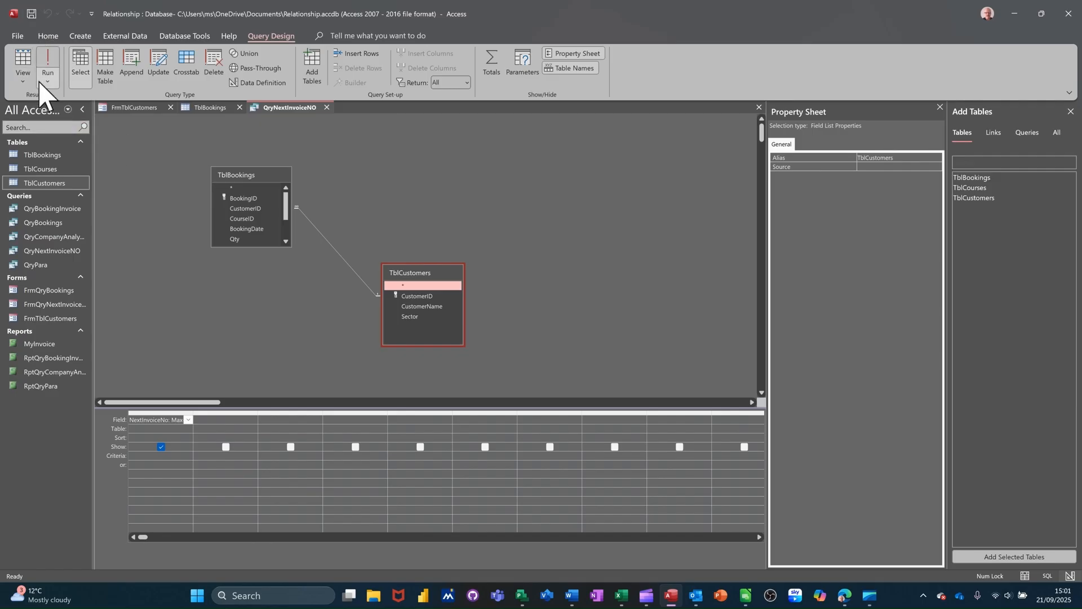
left_click(48, 63)
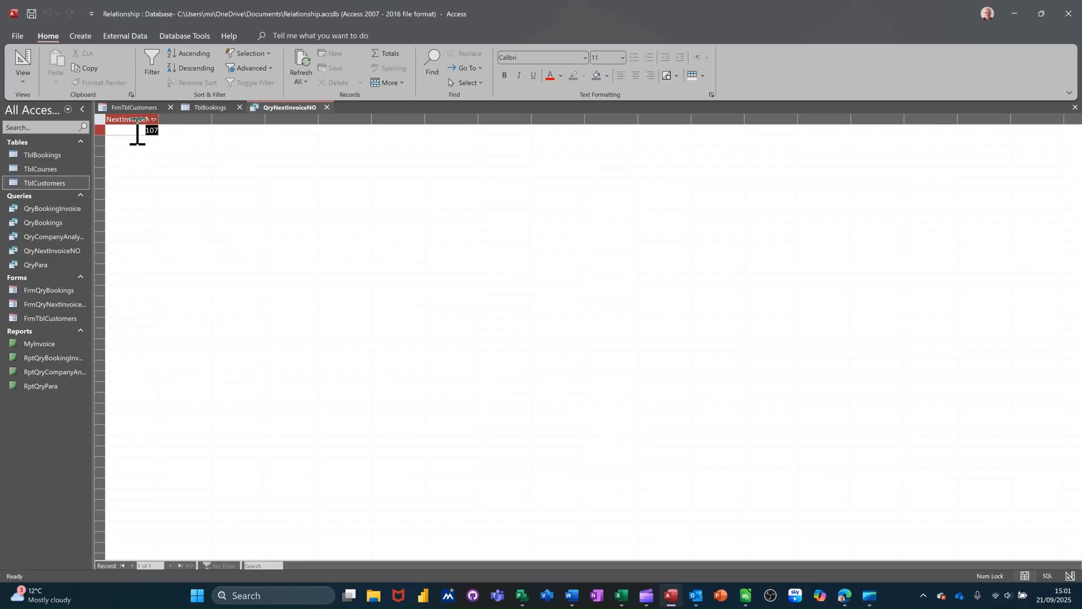
left_click(327, 107)
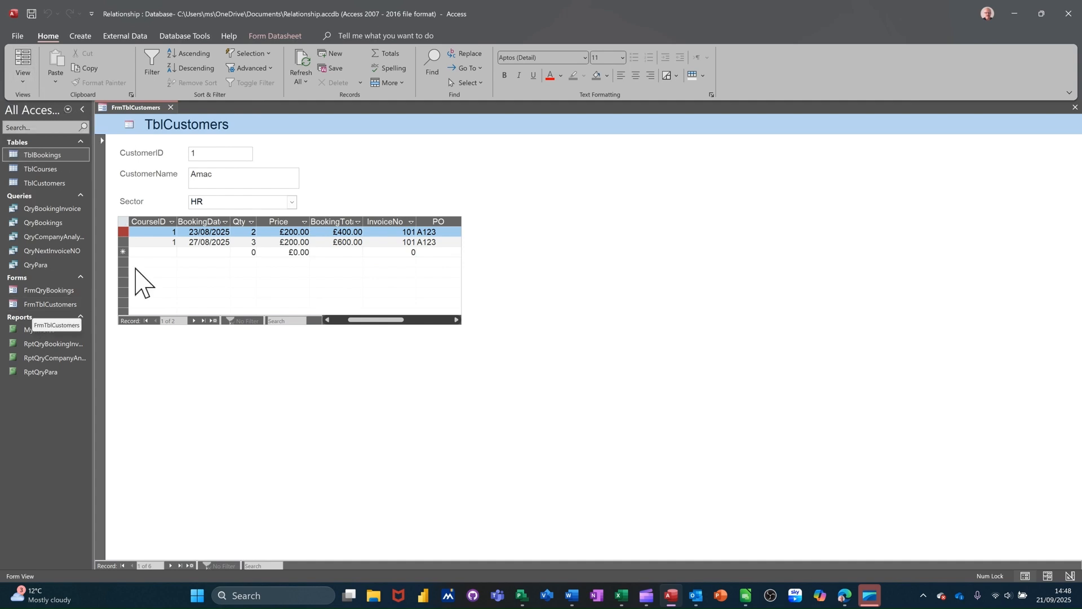
Create a form based on the QryNextInvoiceNO query
left_click(38, 251)
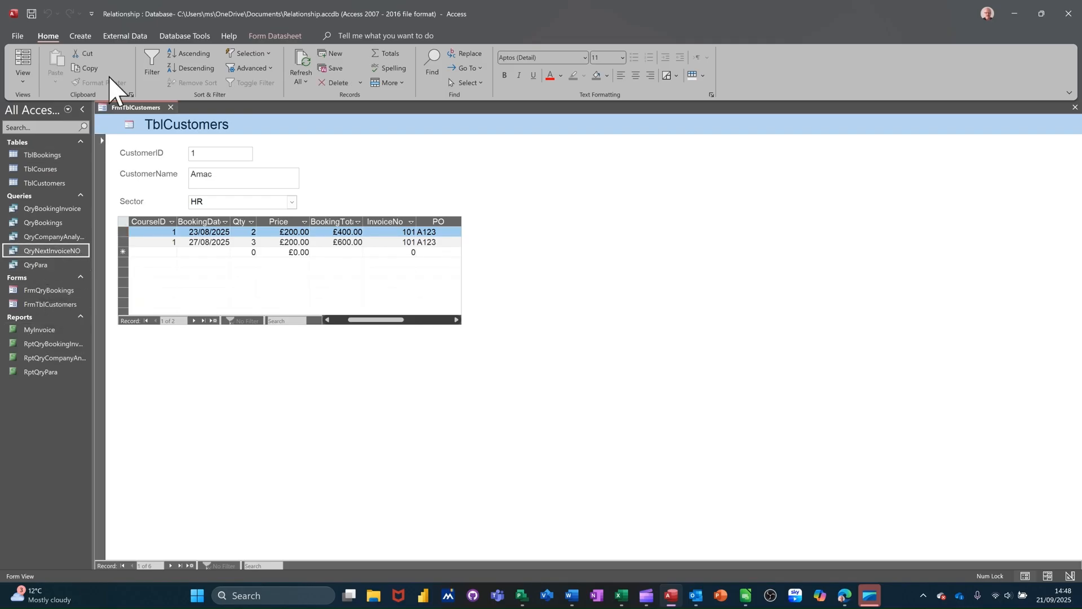
left_click(84, 40)
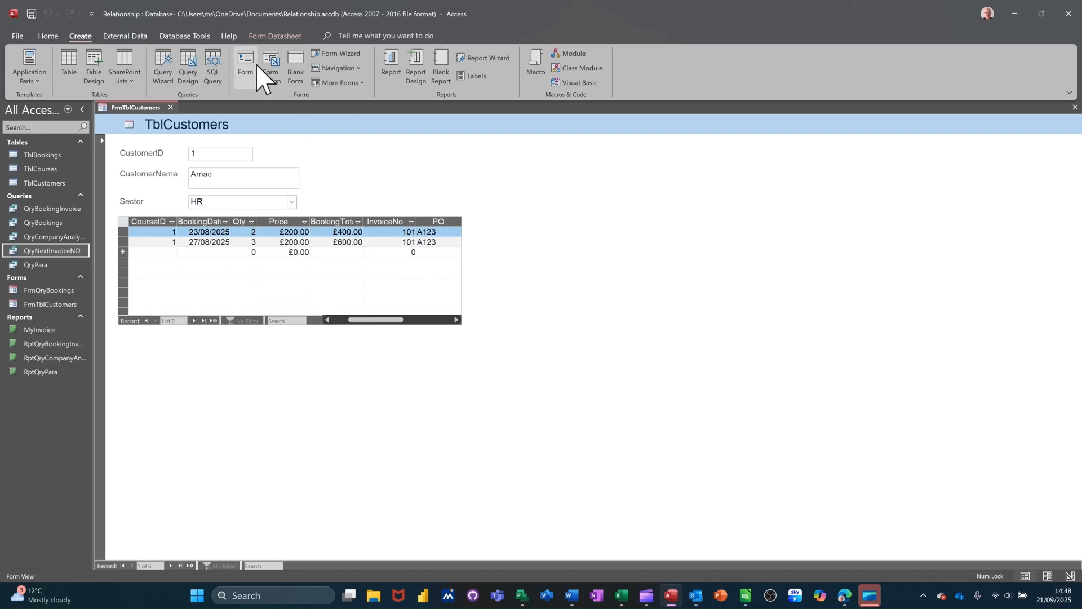
left_click(244, 56)
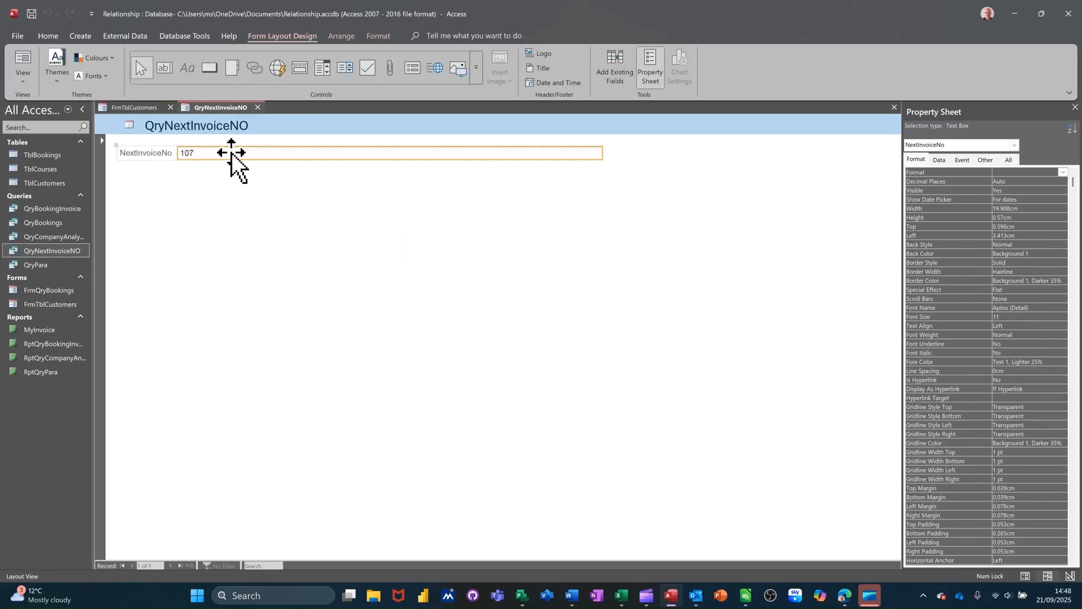
In Design View, remove the header controls' layout and narrow the NextInvoiceNo text box to just fit its field name
left_click(23, 78)
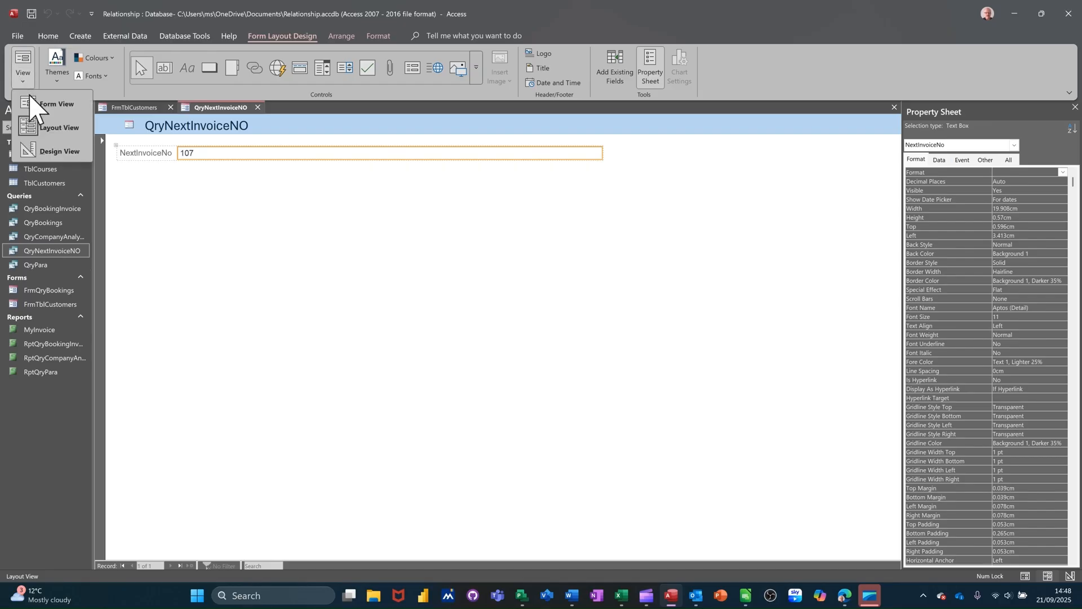
left_click(42, 149)
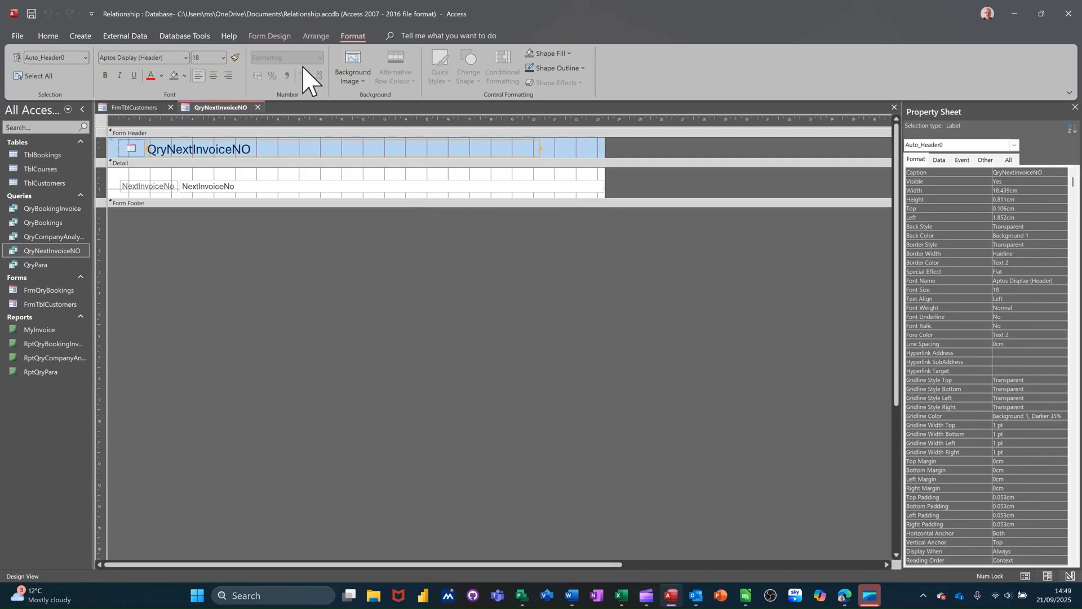
left_click(317, 36)
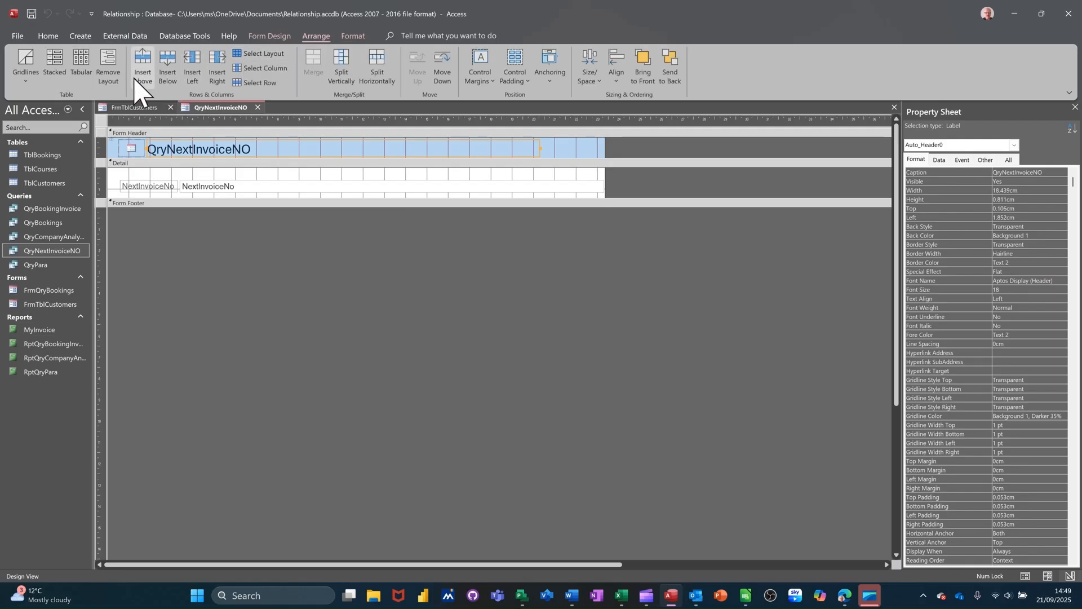
left_click(107, 73)
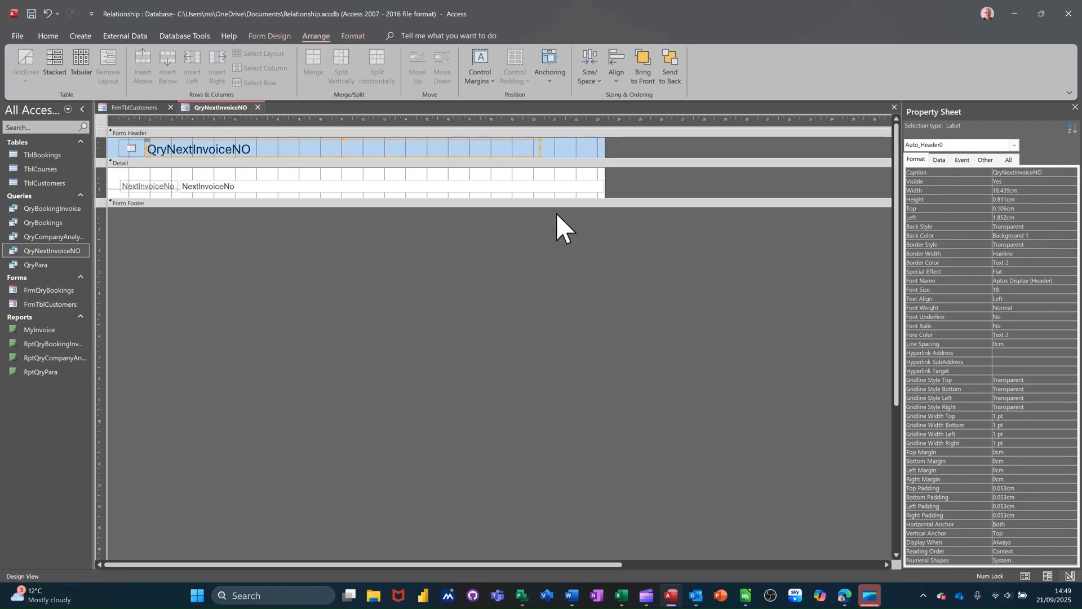
left_click(599, 188)
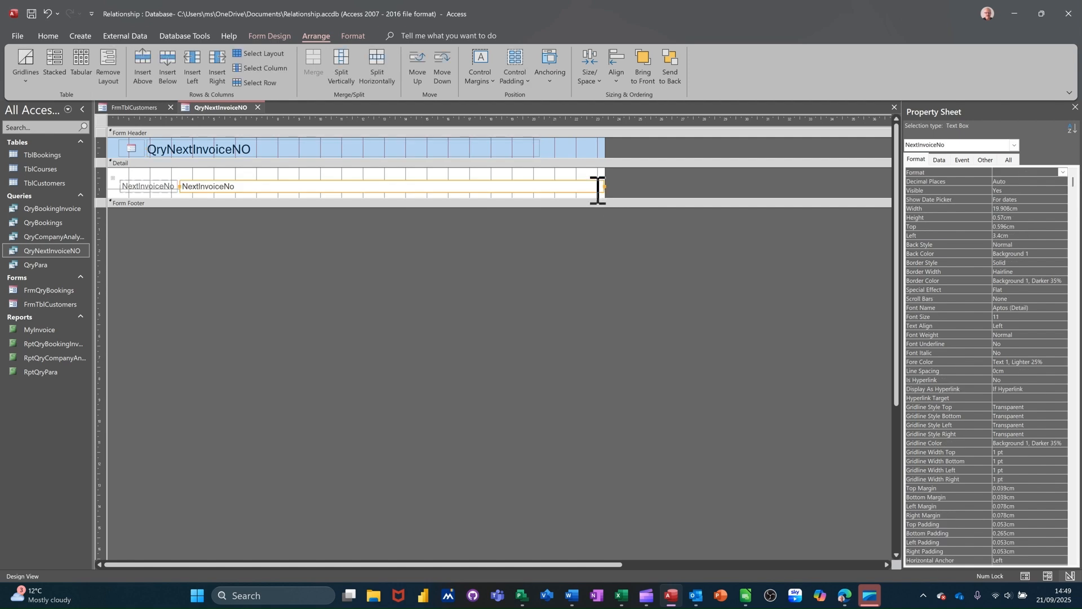
left_click_drag(605, 187, 237, 189)
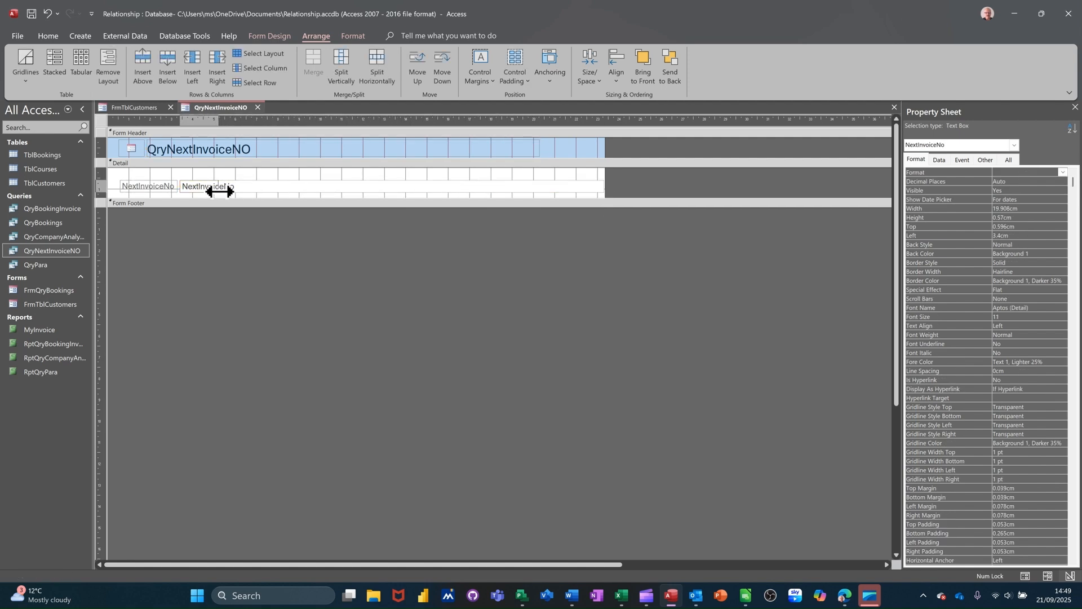
Delete the QryNextInvoiceNO title from the form header and narrow the form to about 6.8 cm
left_click(247, 151)
key("Delete")
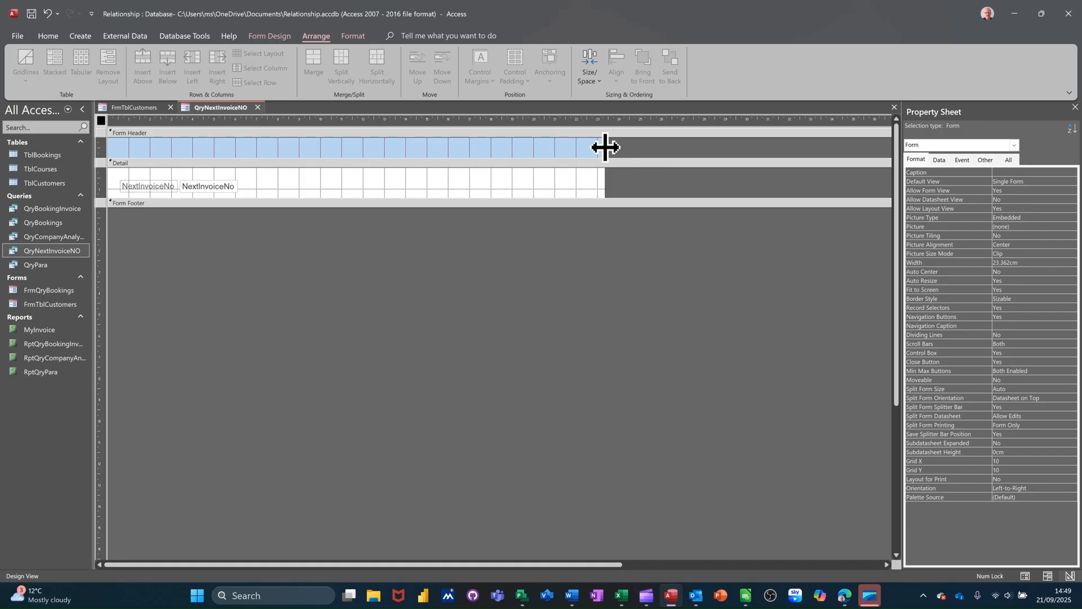
left_click_drag(604, 147, 252, 149)
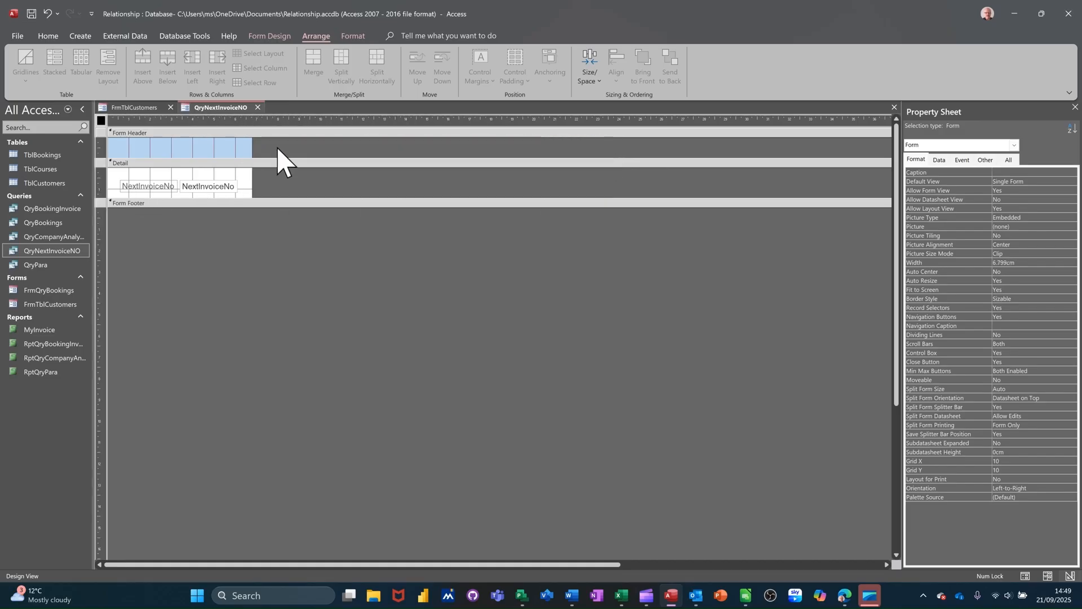
left_click(221, 149)
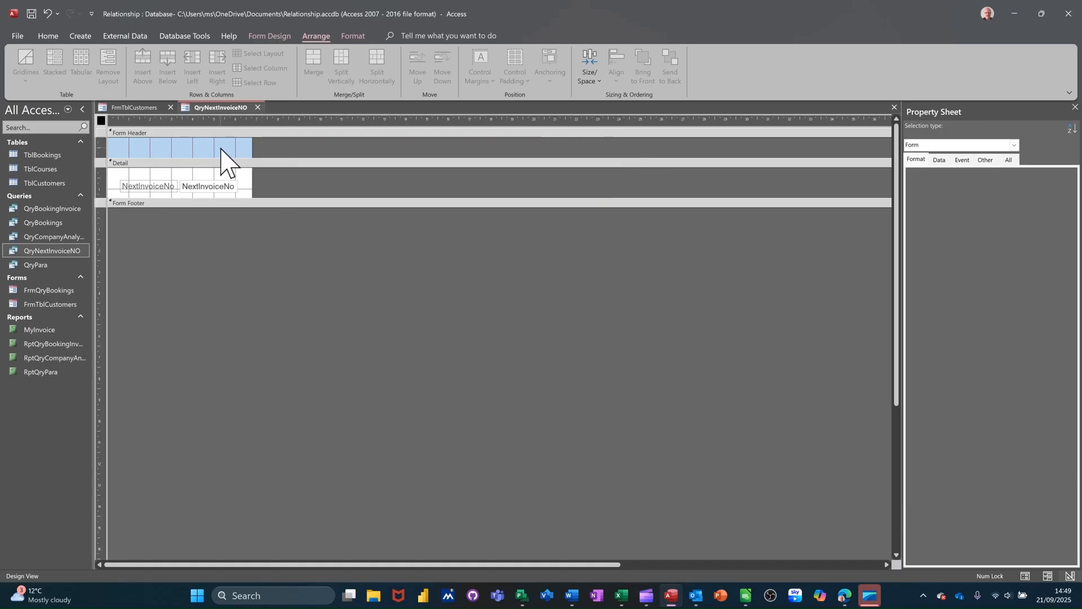
Close the form and save it as FrmQryNextInvoiceNO
left_click(257, 107)
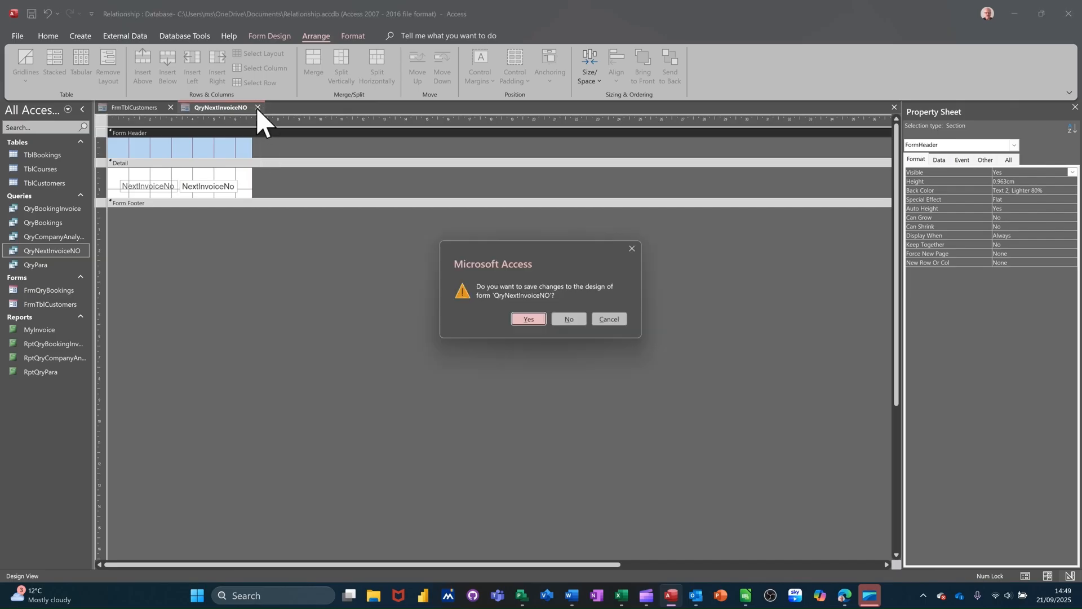
left_click(522, 319)
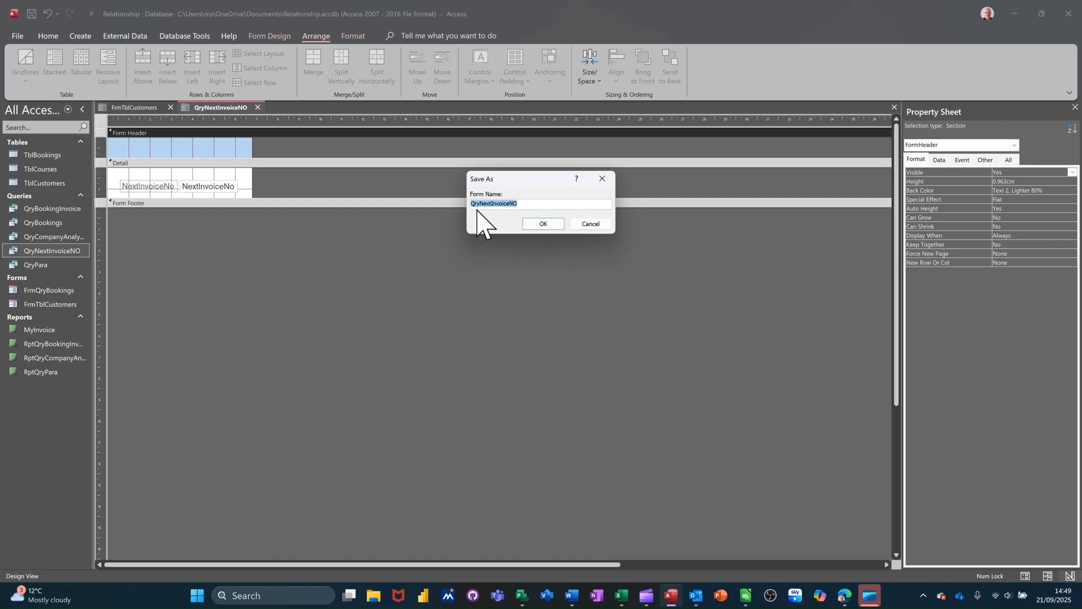
left_click(474, 205)
type("Frm")
left_click(543, 225)
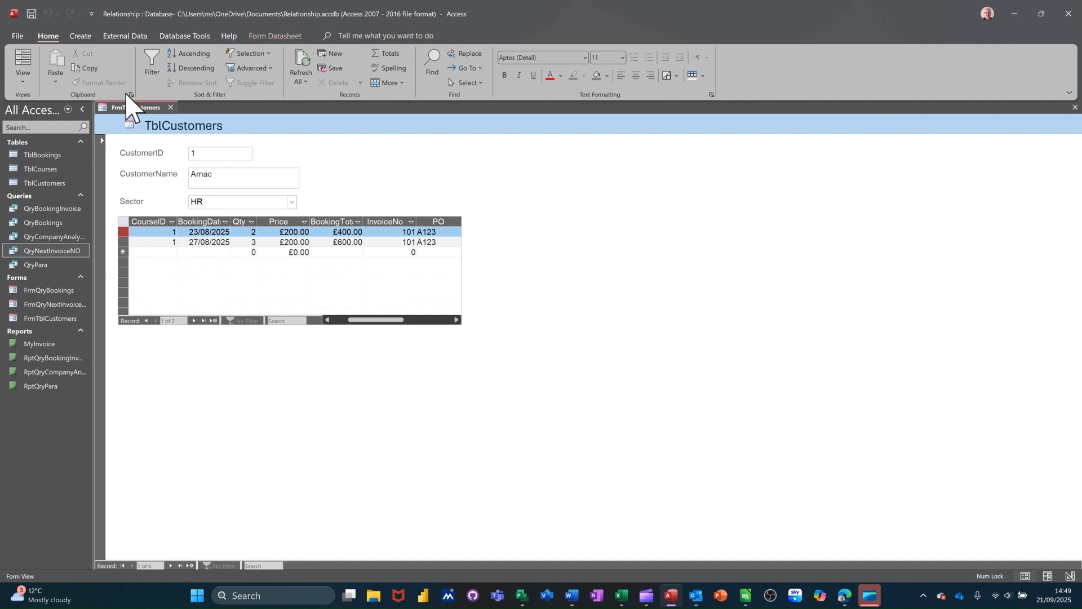
In Design View of FrmTblCustomers, insert the existing form FrmQryNextInvoiceNO as a subform in the empty detail area beside the customer fields
left_click(22, 81)
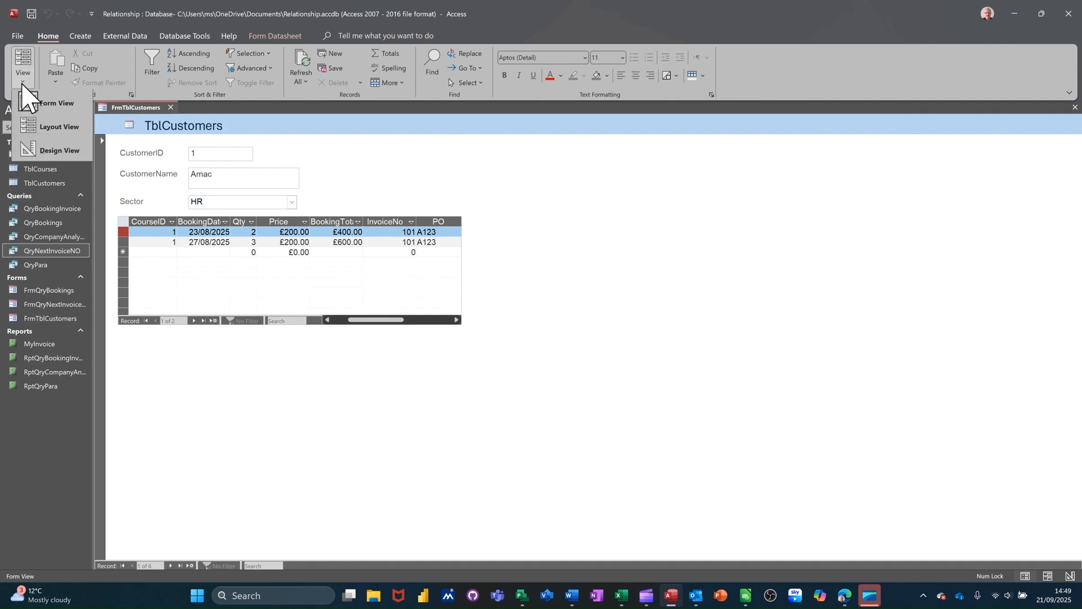
left_click(45, 151)
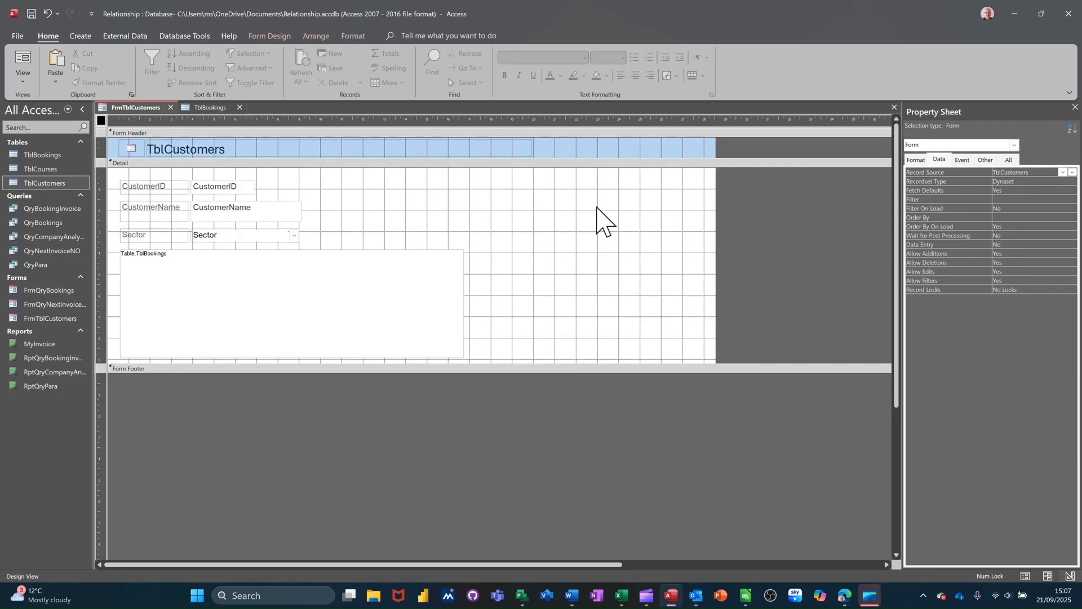
left_click(586, 214)
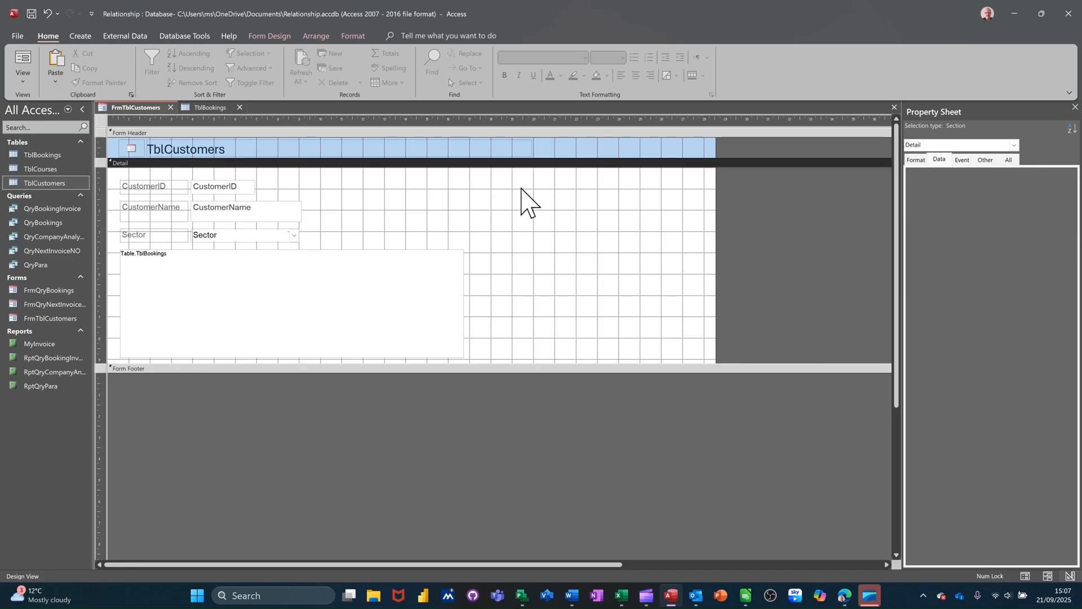
left_click(262, 37)
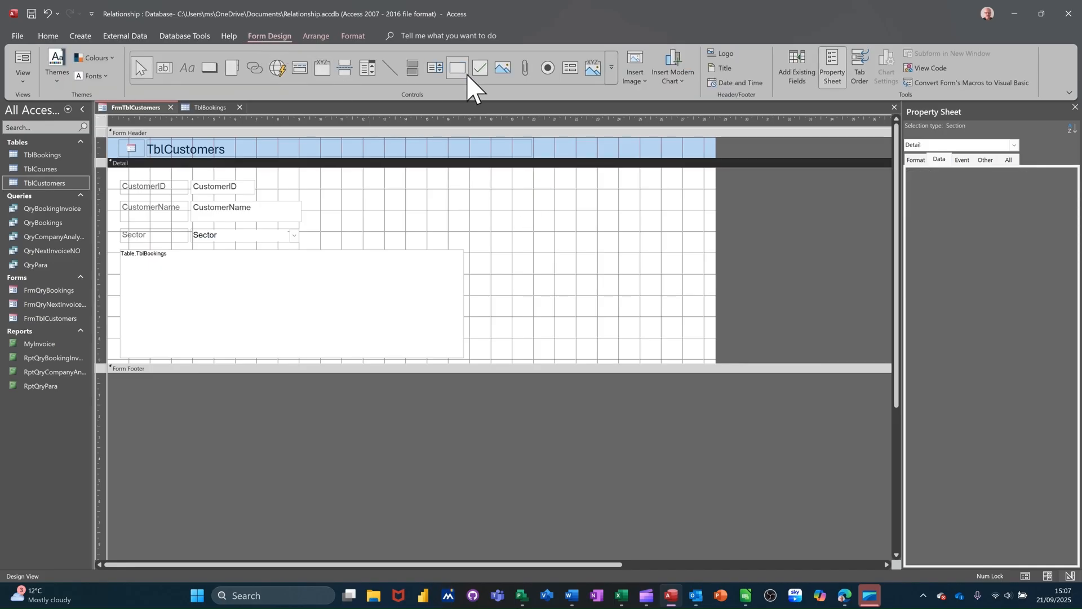
left_click(569, 69)
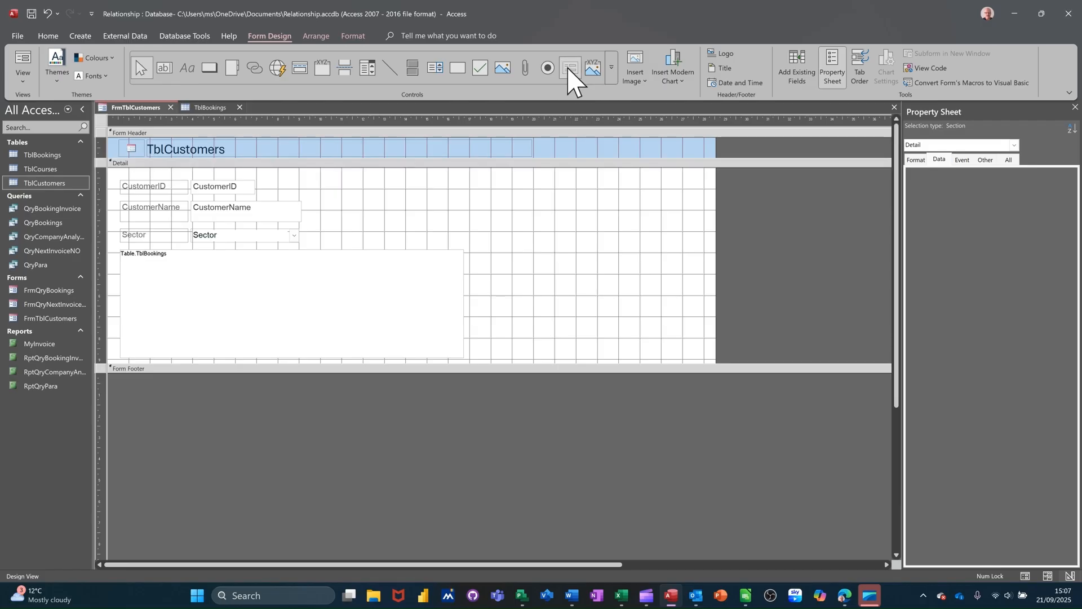
left_click_drag(565, 189, 685, 244)
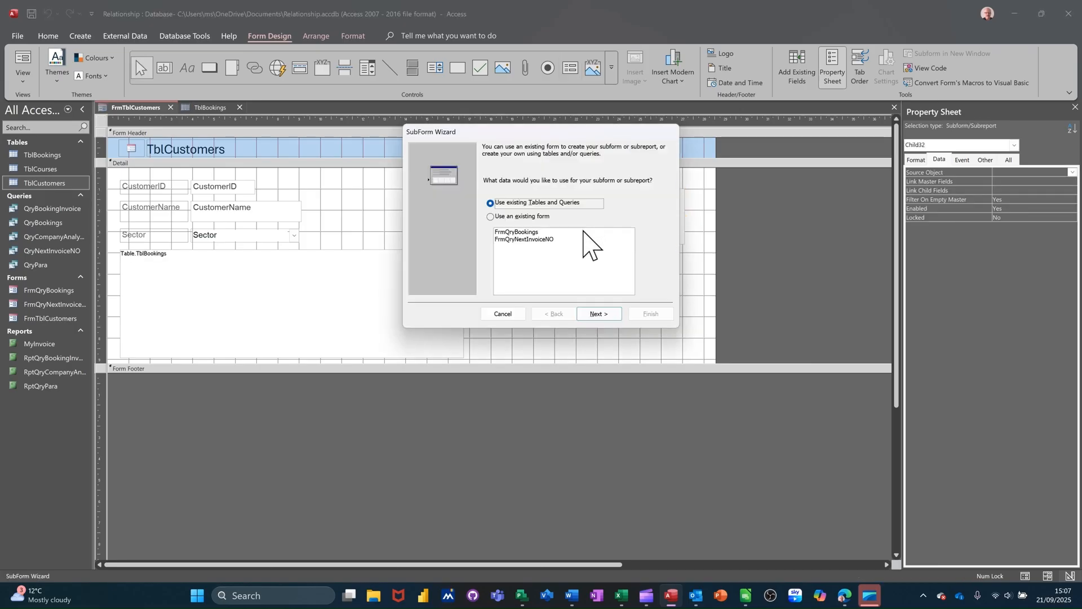
left_click(542, 239)
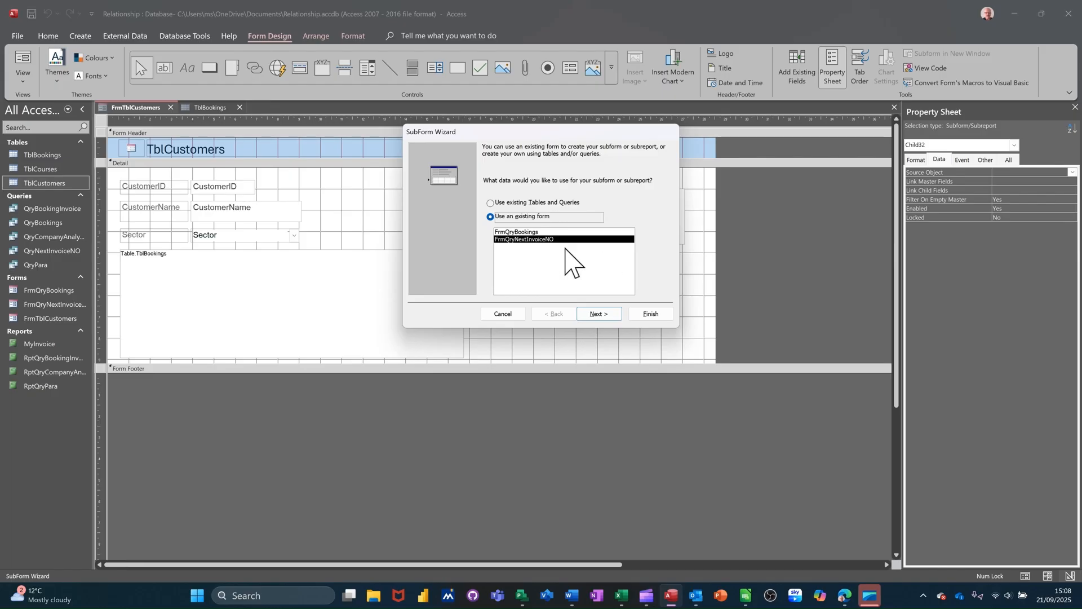
left_click(652, 314)
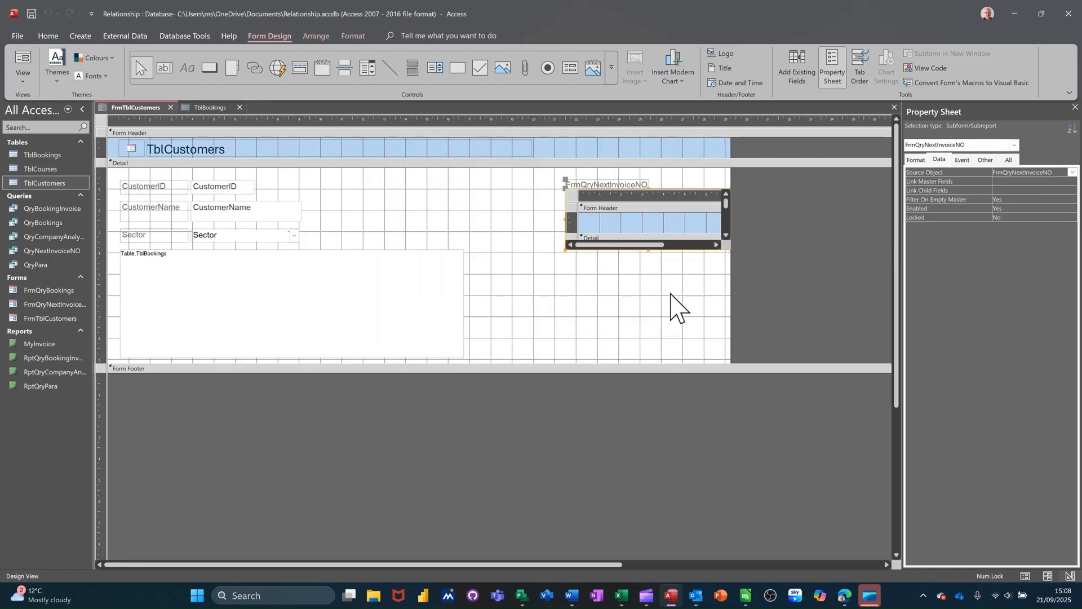
Preview the form with its new subform, and in Design View delete the FrmQryNextInvoiceNO label above the subform
left_click(23, 58)
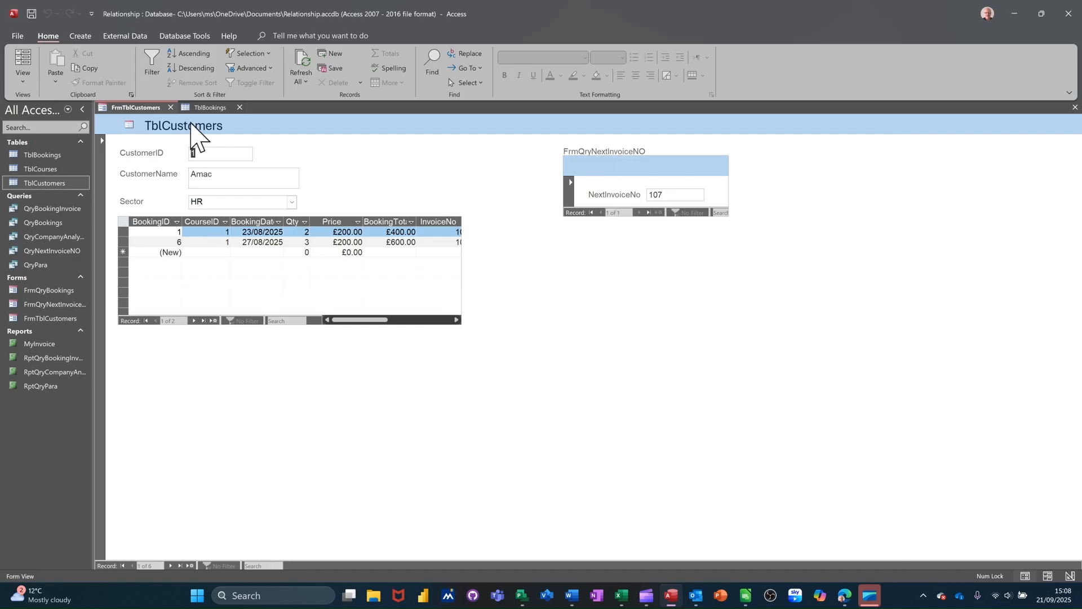
left_click(22, 74)
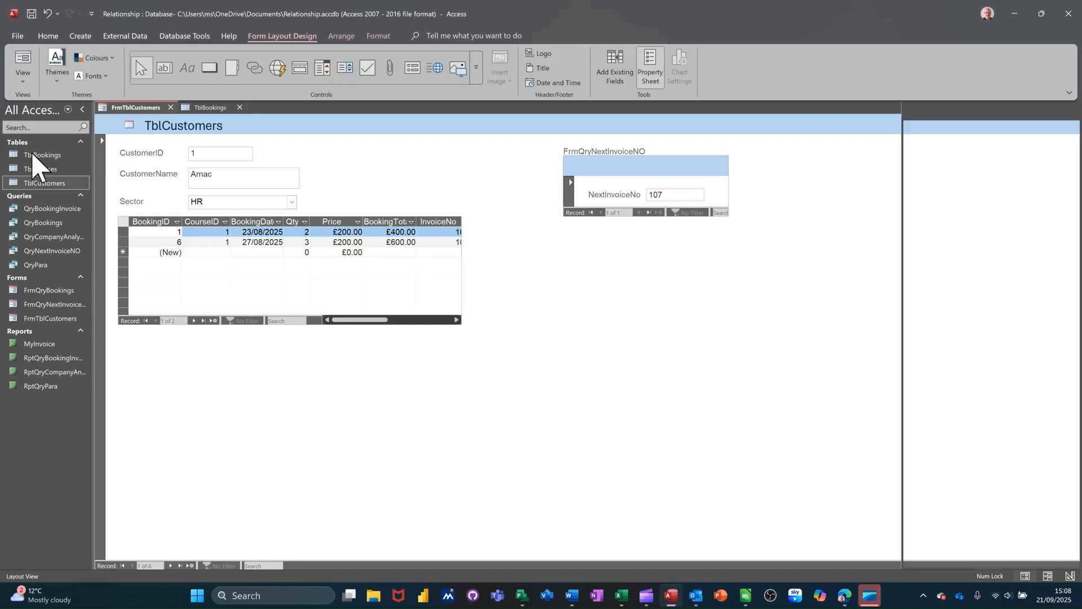
left_click(23, 81)
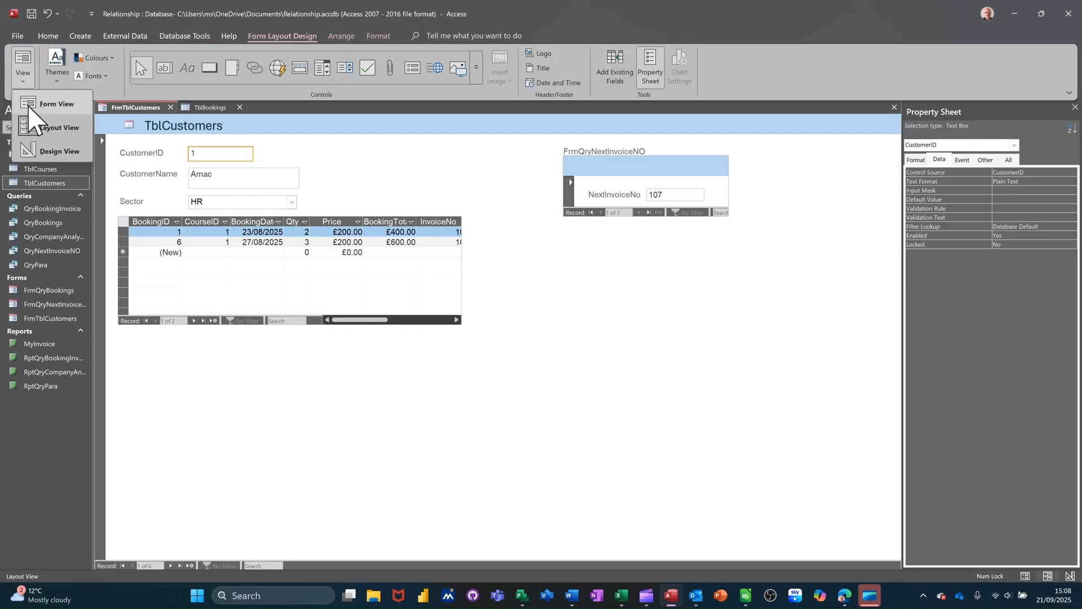
left_click(42, 149)
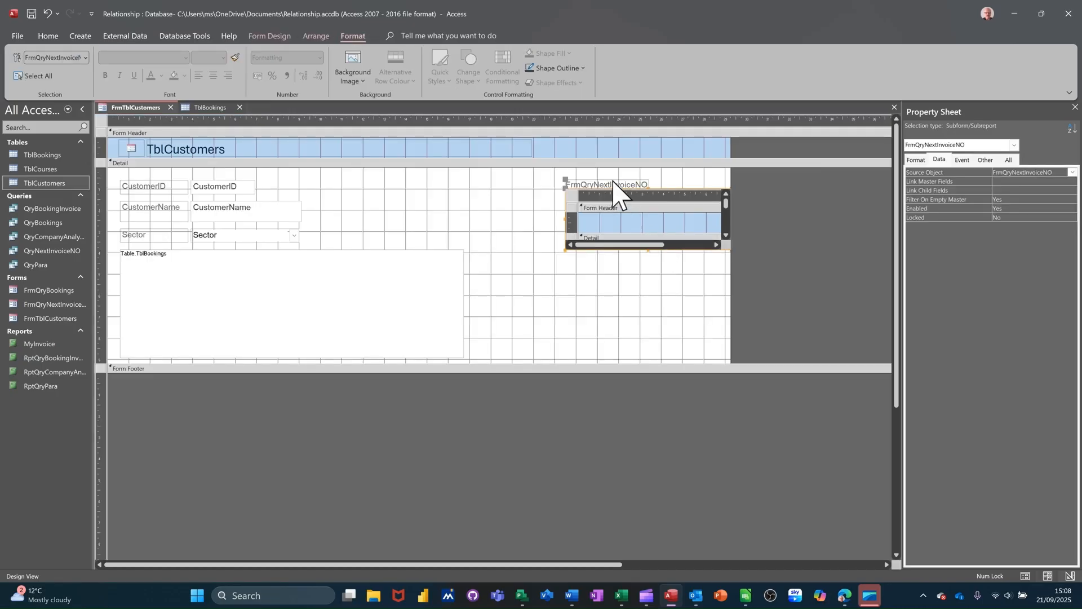
left_click(613, 184)
key("Delete")
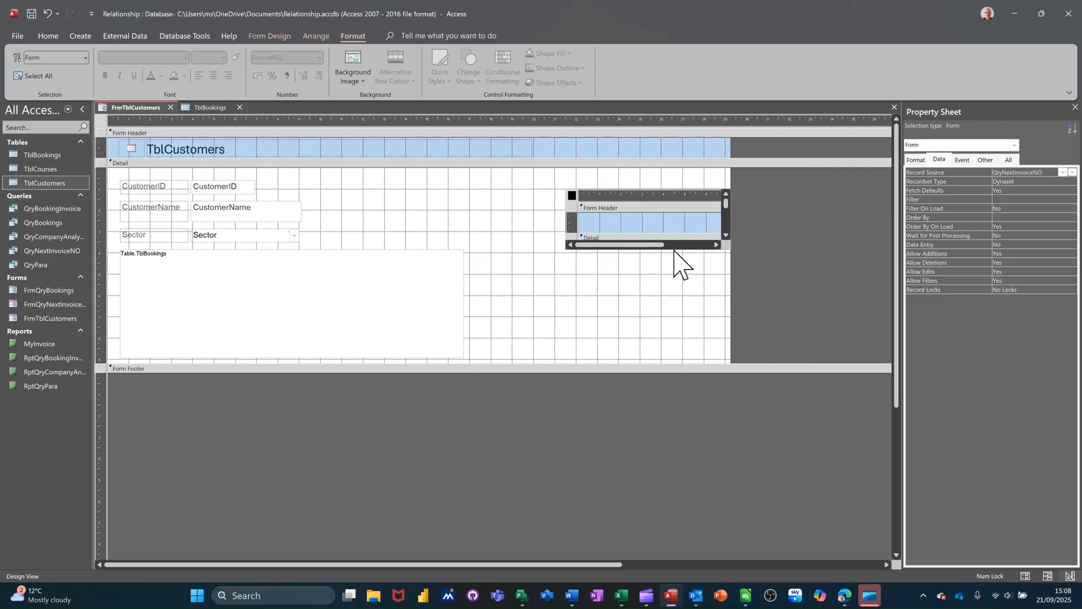
Move the invoice number subform up and closer to the customer fields, narrow it to about 3.5 cm, and show Form View
left_click(696, 197)
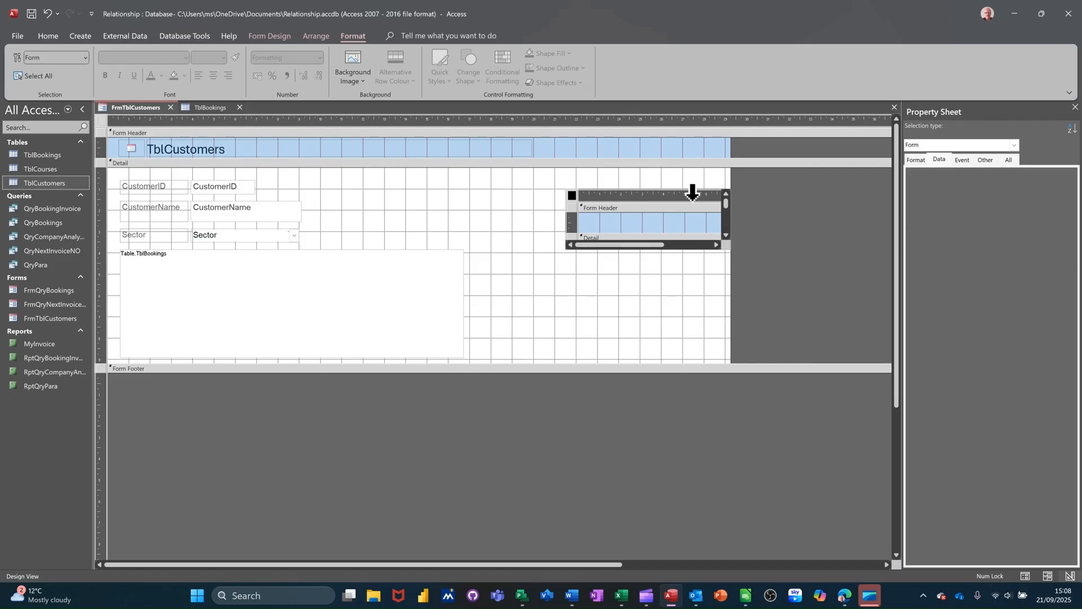
left_click_drag(650, 193, 578, 172)
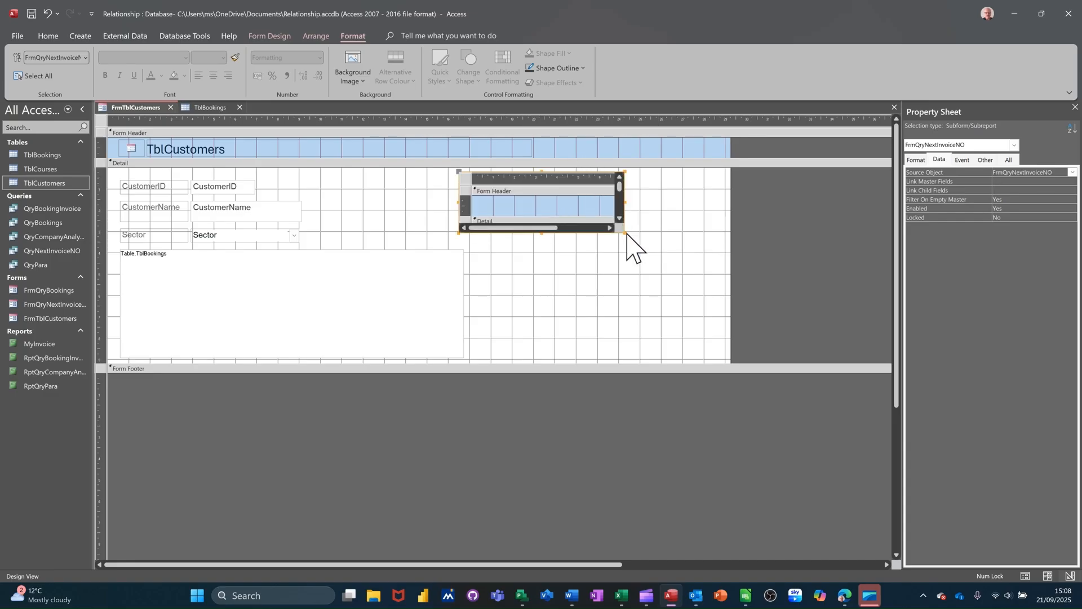
left_click_drag(625, 232, 536, 231)
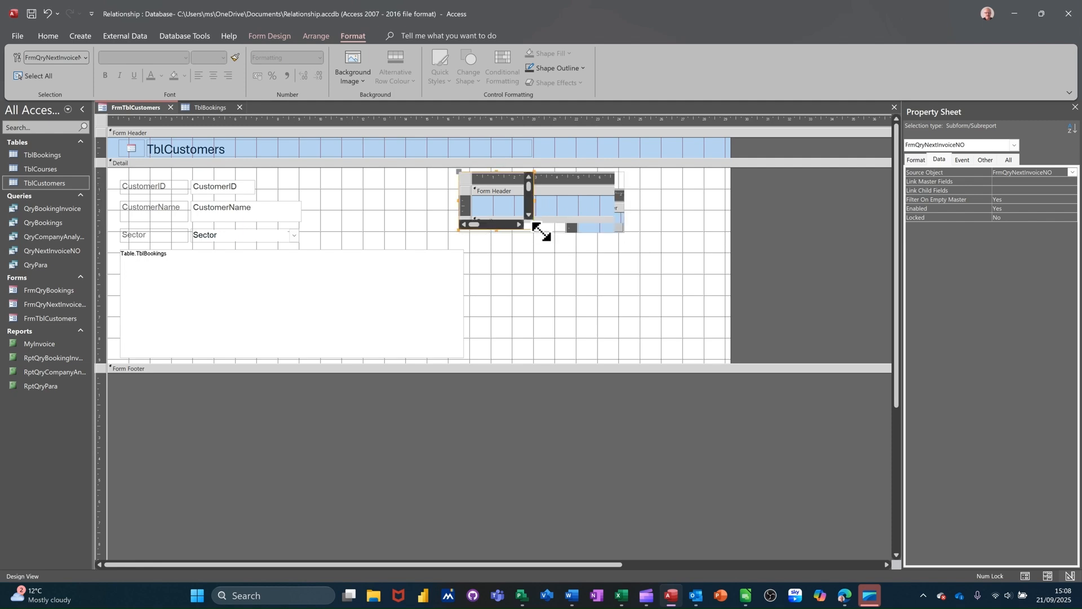
left_click(657, 226)
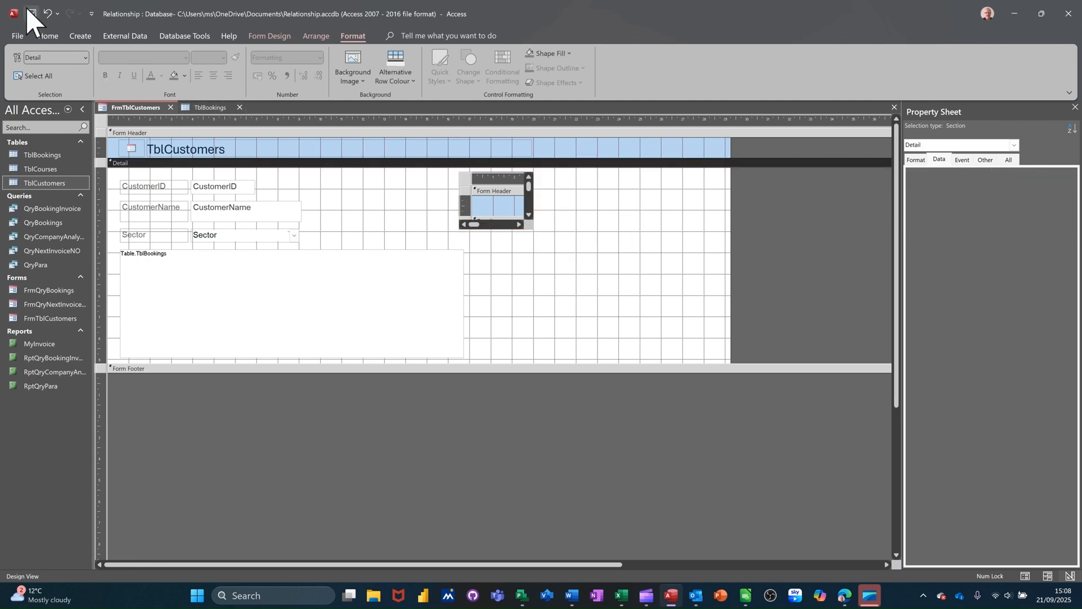
left_click(266, 35)
left_click(24, 62)
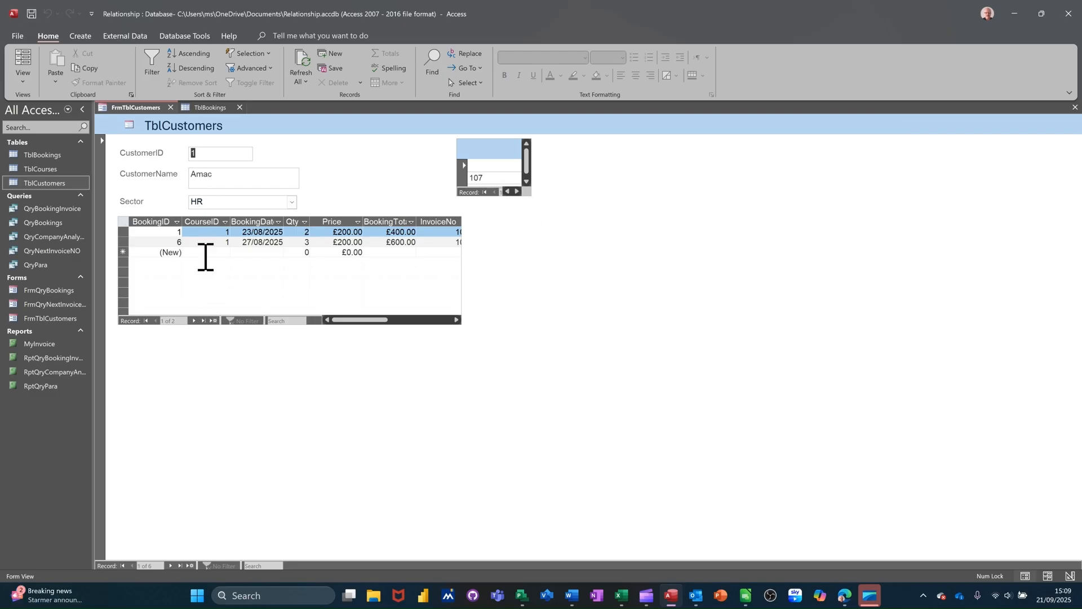
Add a booking for customer Amac with CourseID 2, booking date 21/09/2025 and quantity 4
left_click(205, 253)
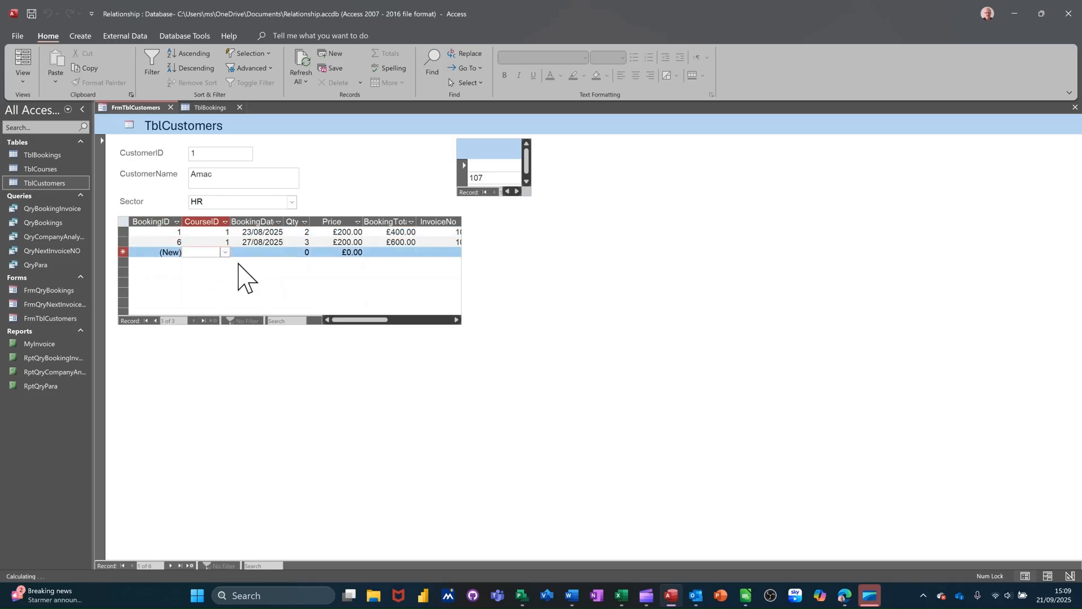
left_click(225, 252)
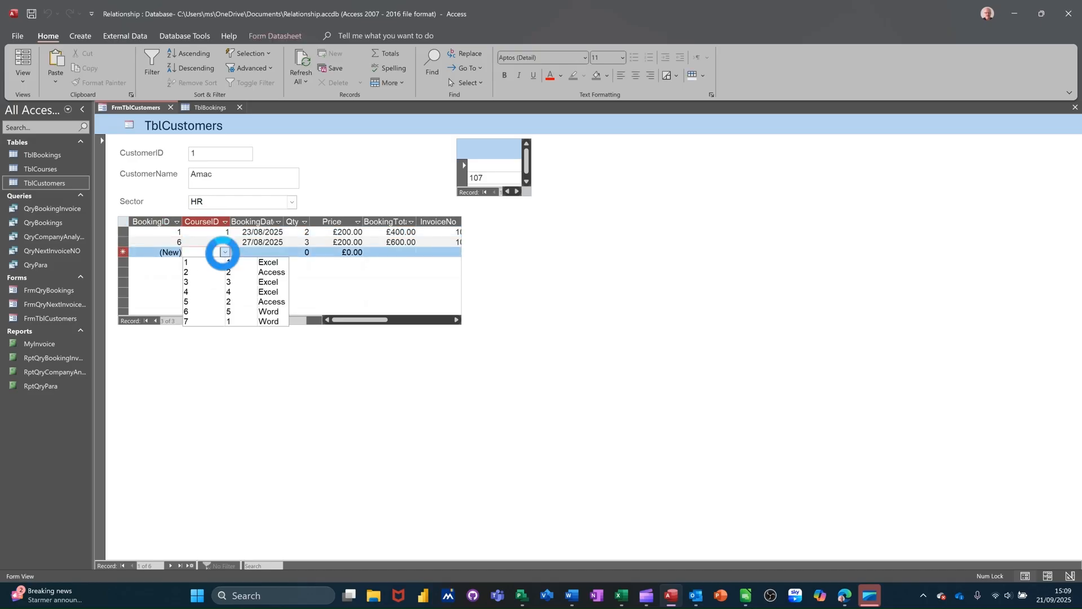
left_click(239, 272)
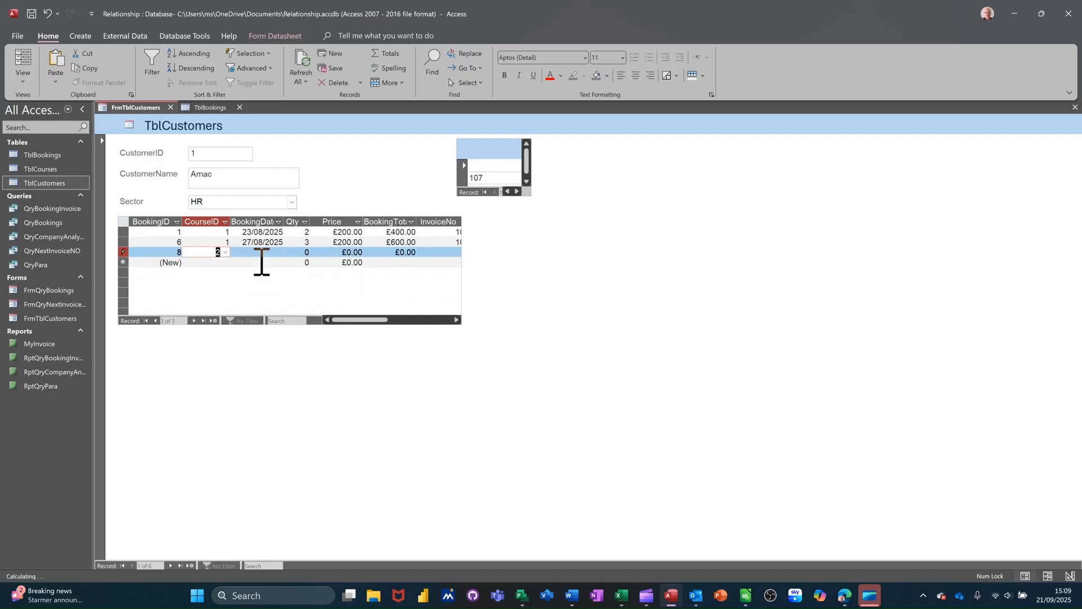
left_click(246, 253)
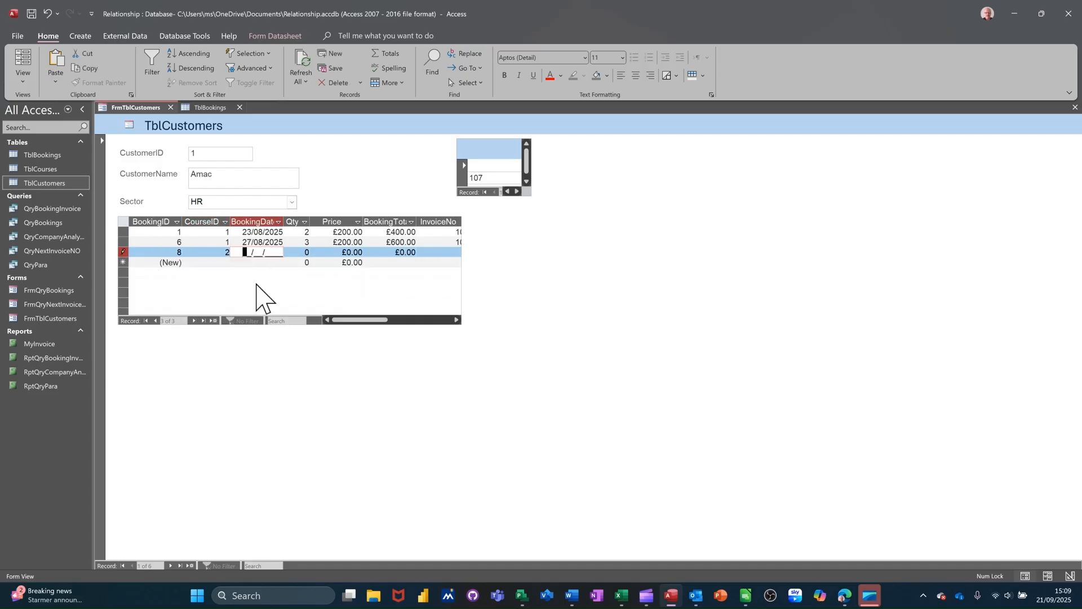
key("ctrl+semicolon")
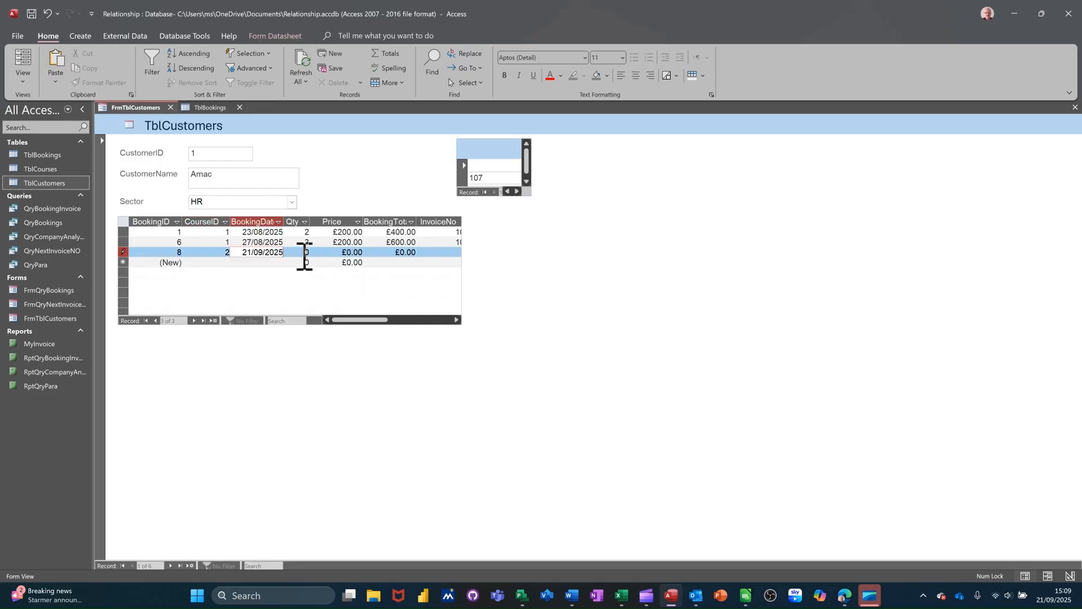
left_click(307, 252)
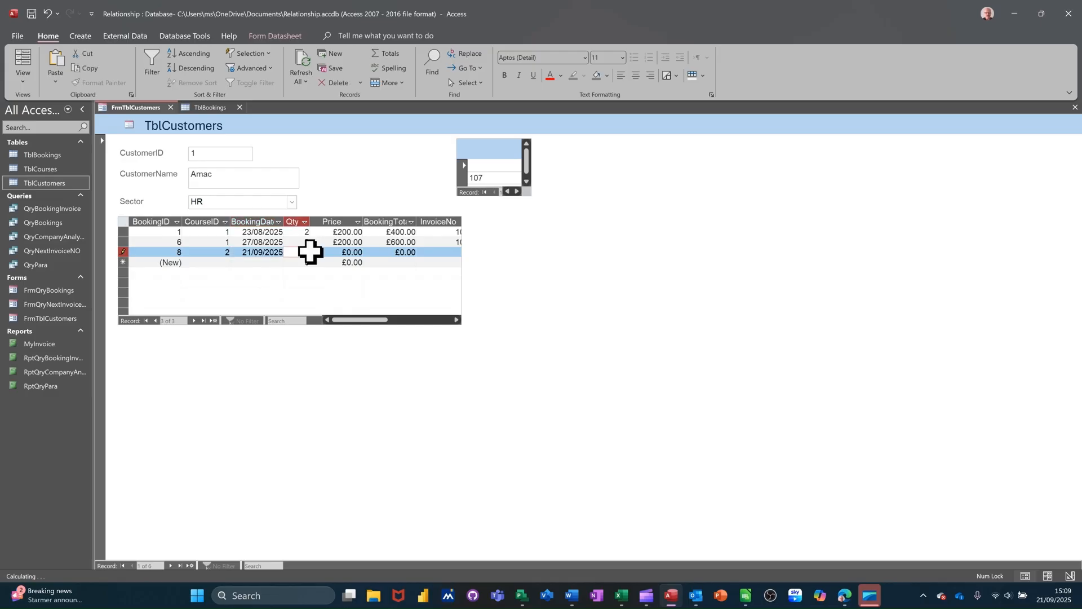
type("4")
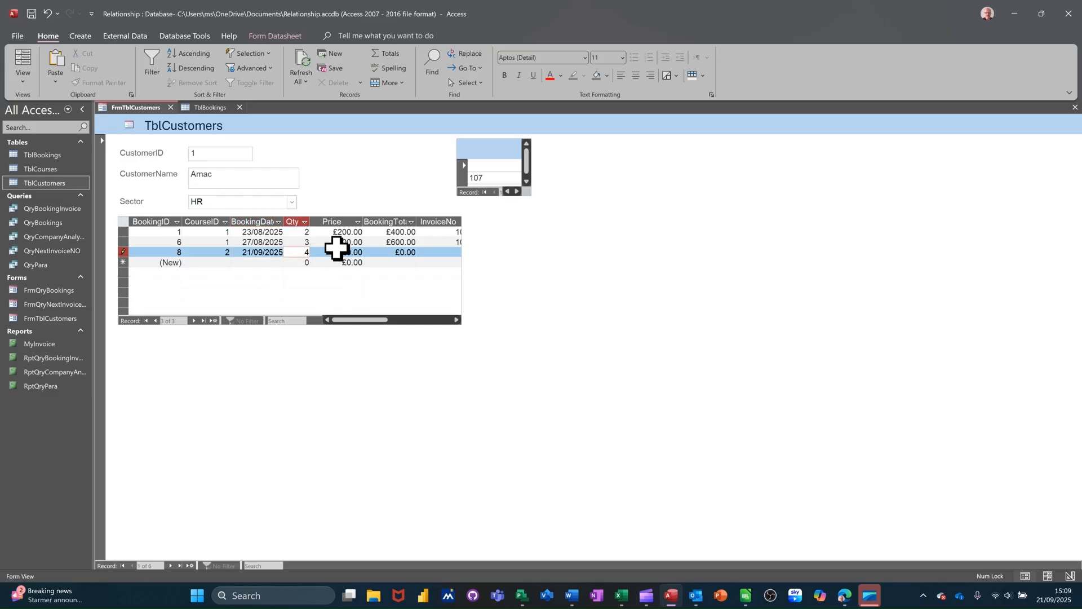
Set the new booking's price to £200.00
key("Tab")
type("20")
key("Tab")
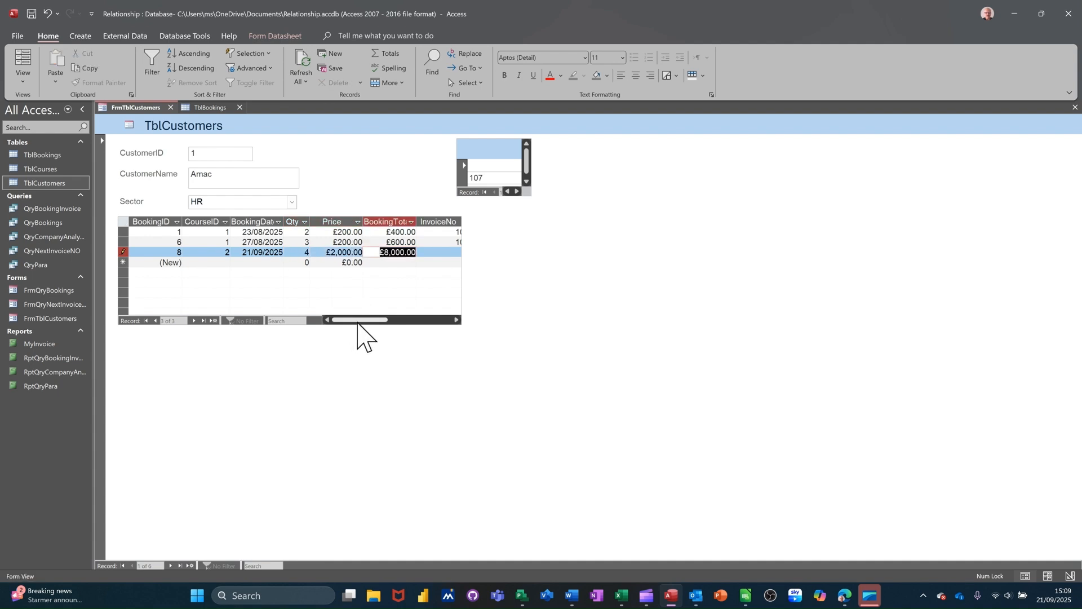
left_click(349, 252)
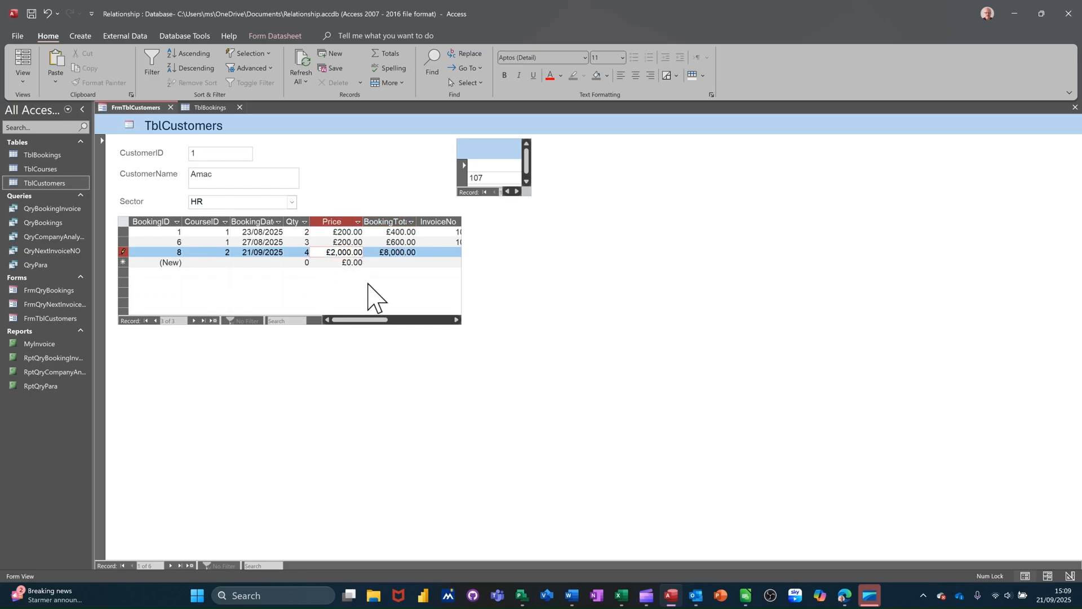
key("Tab")
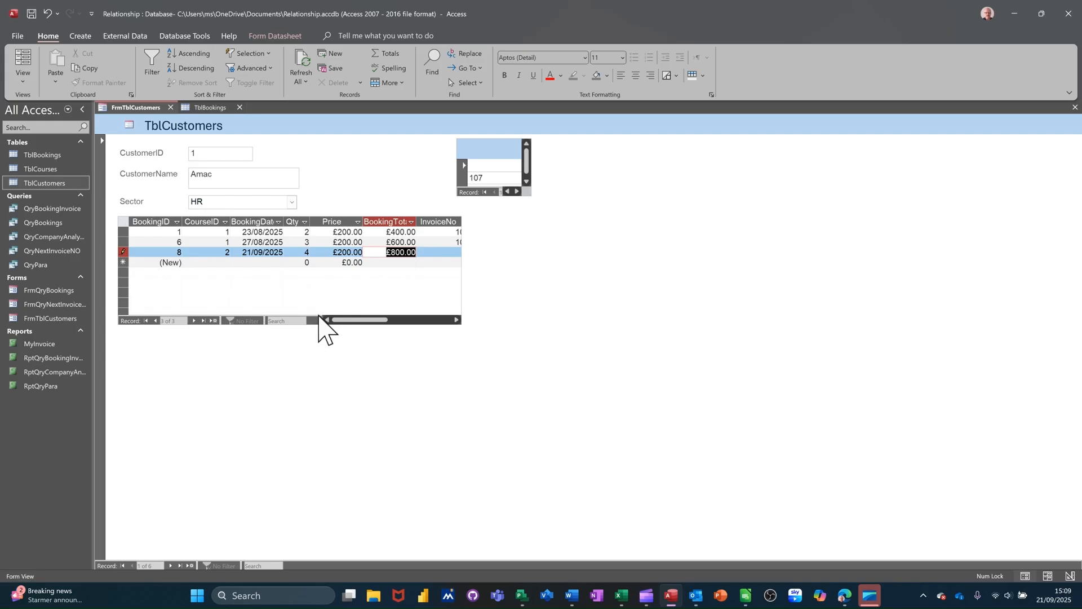
Enter 107 as the new booking's InvoiceNo and commit the record
left_click_drag(346, 320, 377, 321)
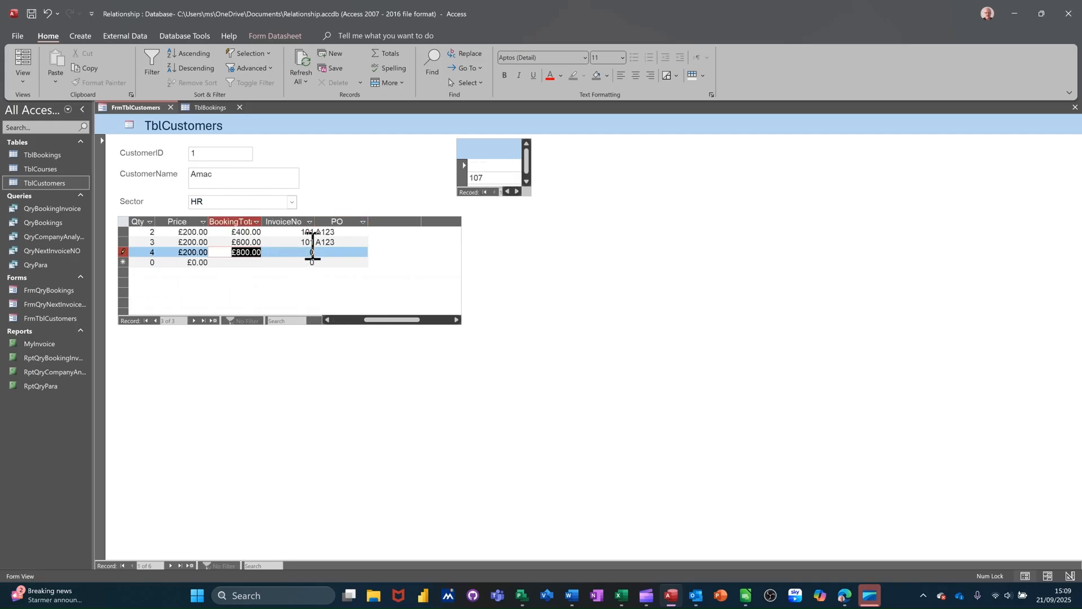
left_click(288, 252)
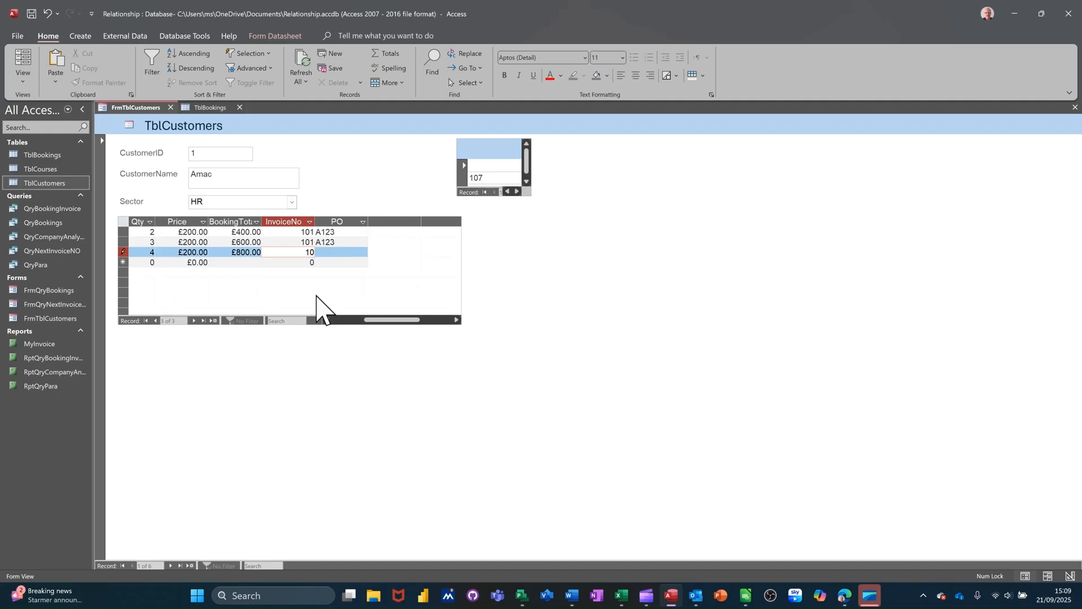
left_click(336, 262)
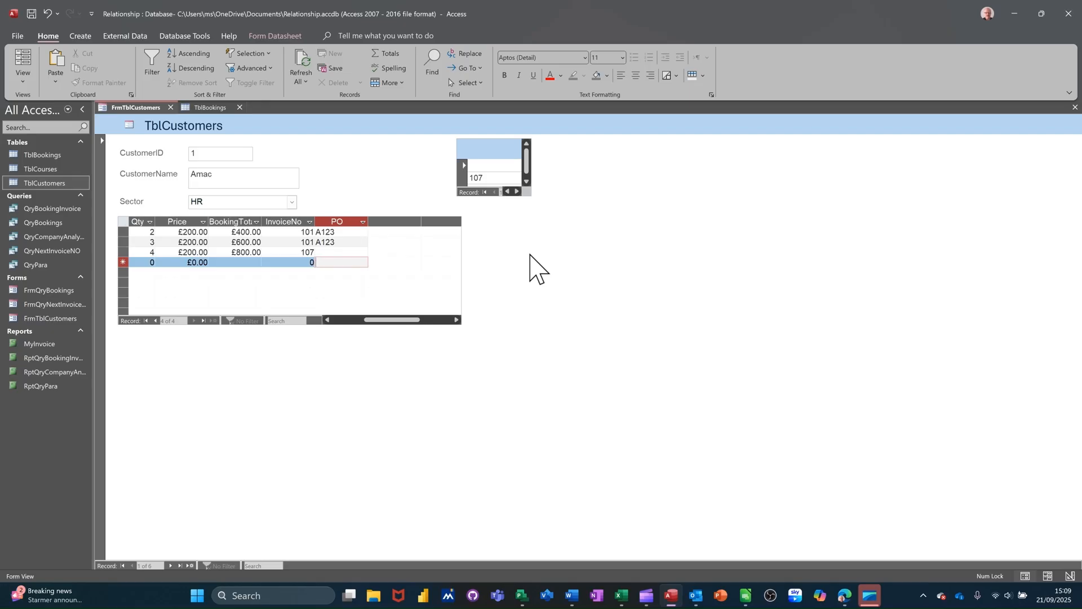
Close the customer form and bookings table, and reopen TblCustomers and TblBookings to check the new booking record
left_click(171, 107)
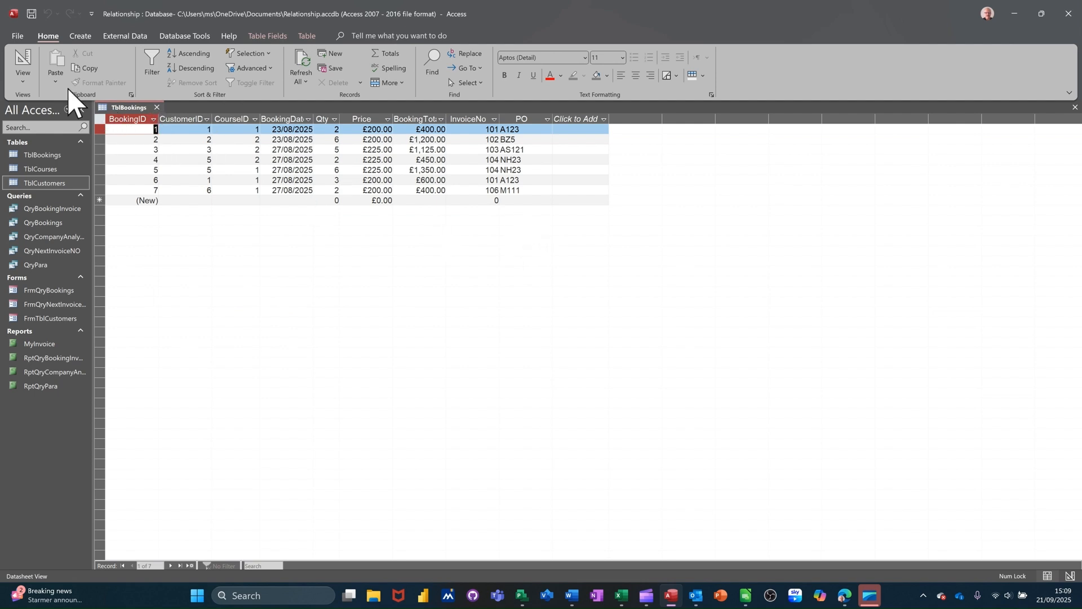
left_click(157, 107)
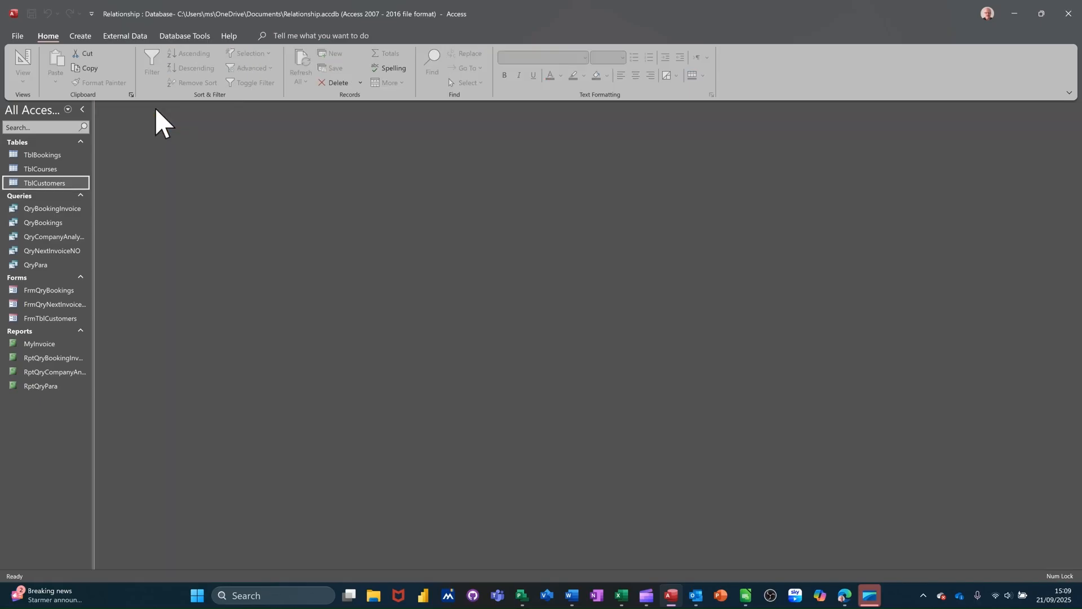
double_click(45, 183)
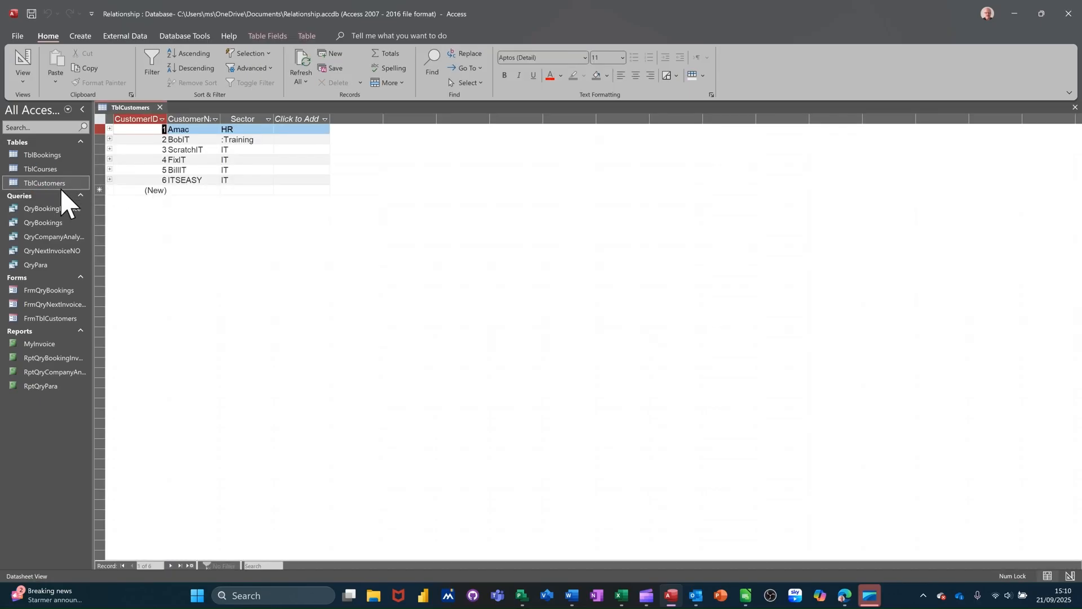
double_click(52, 156)
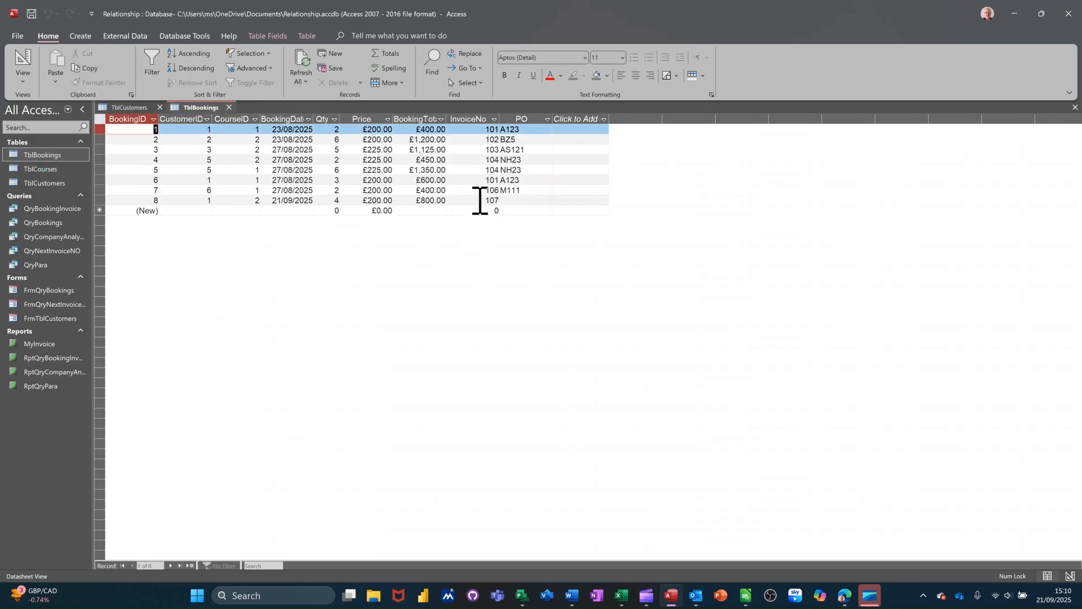
Enter AZA as the PO for booking 8 in TblBookings, and close both the bookings and customers tables
left_click(523, 200)
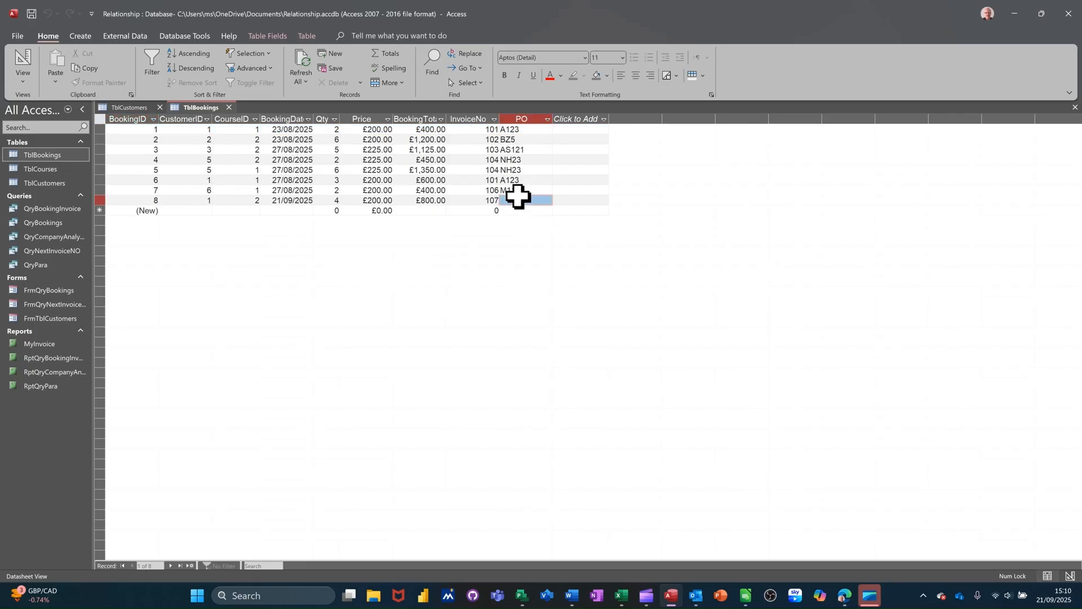
type("AZ")
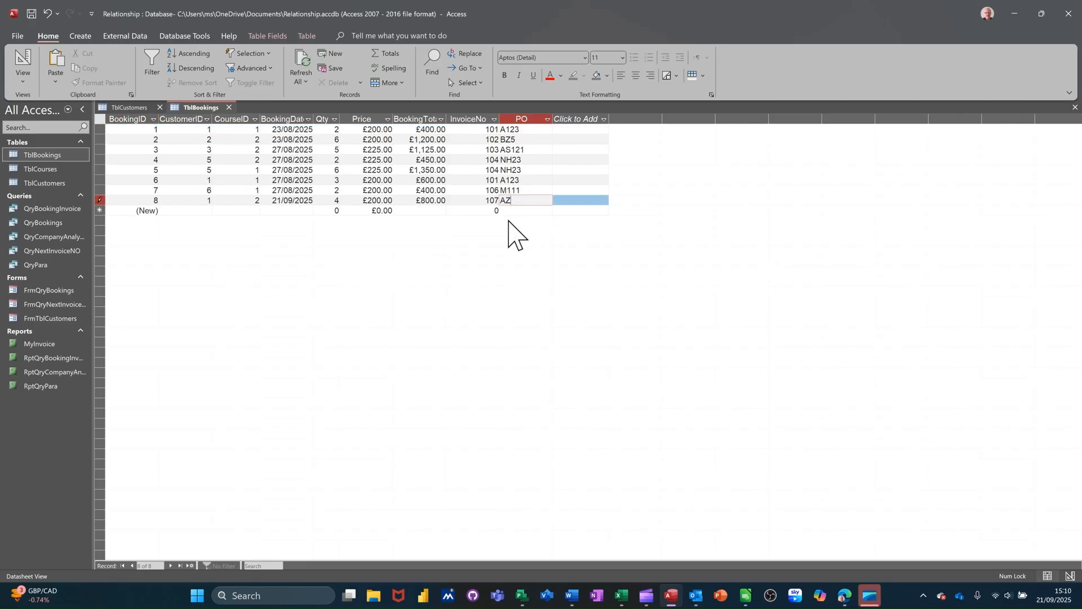
type("A")
left_click(229, 108)
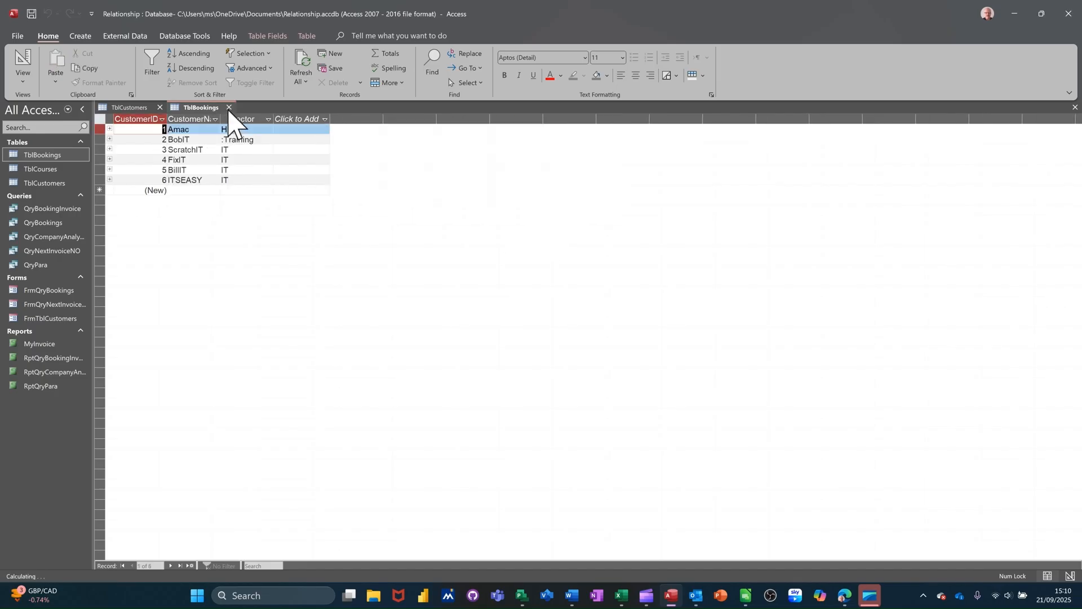
left_click(160, 107)
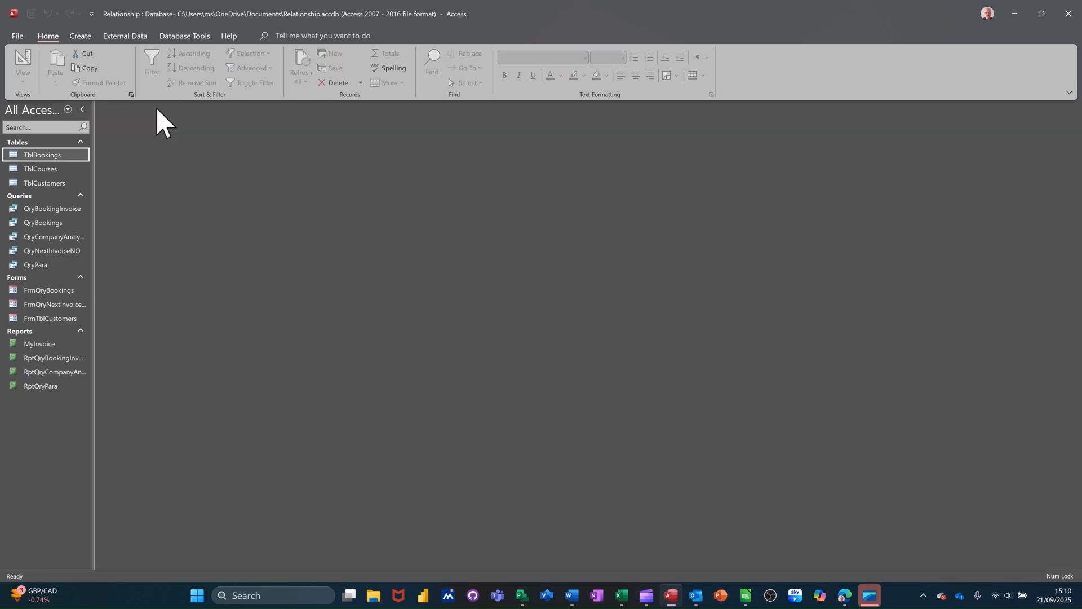
Reopen FrmTblCustomers, check Amac's bookings and the next invoice number, and browse forward through the customer records to BillIT
double_click(45, 319)
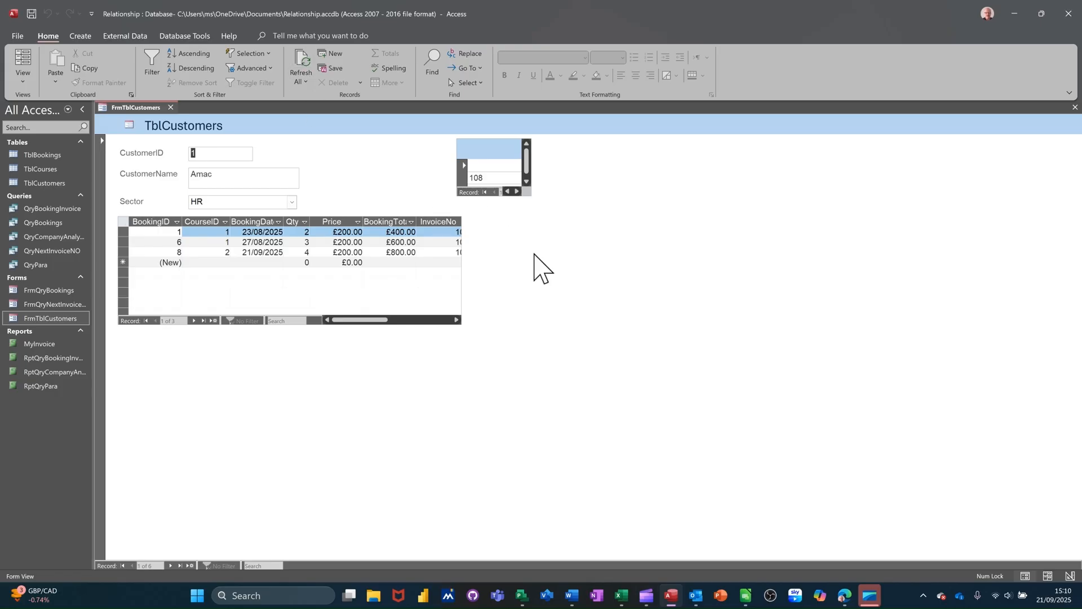
mouse_move(368, 320)
left_mouse_down()
mouse_move(408, 322)
mouse_move(375, 321)
left_mouse_up()
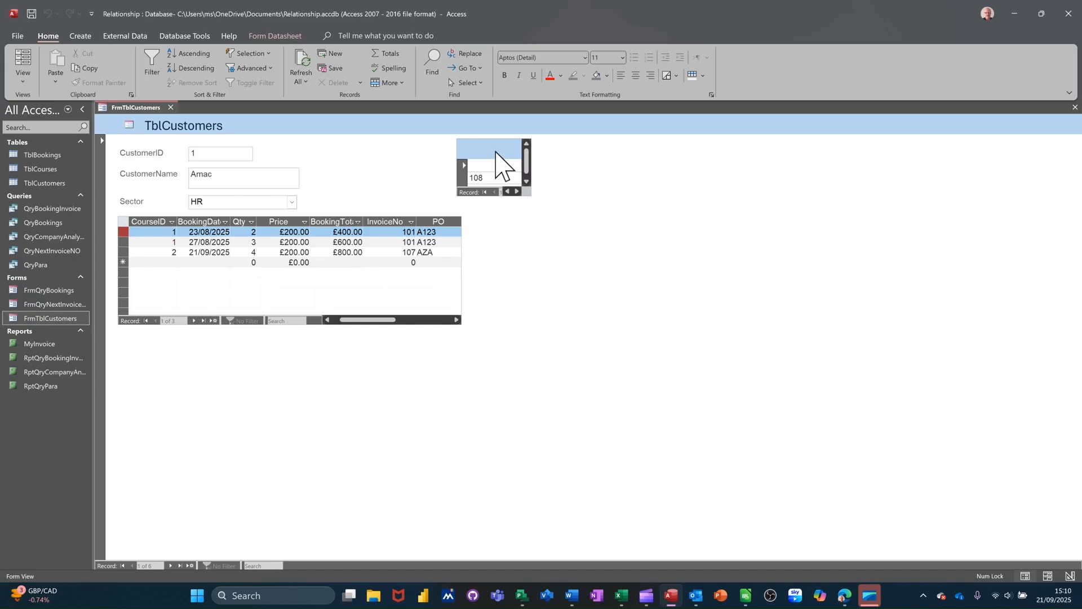
left_click(170, 566)
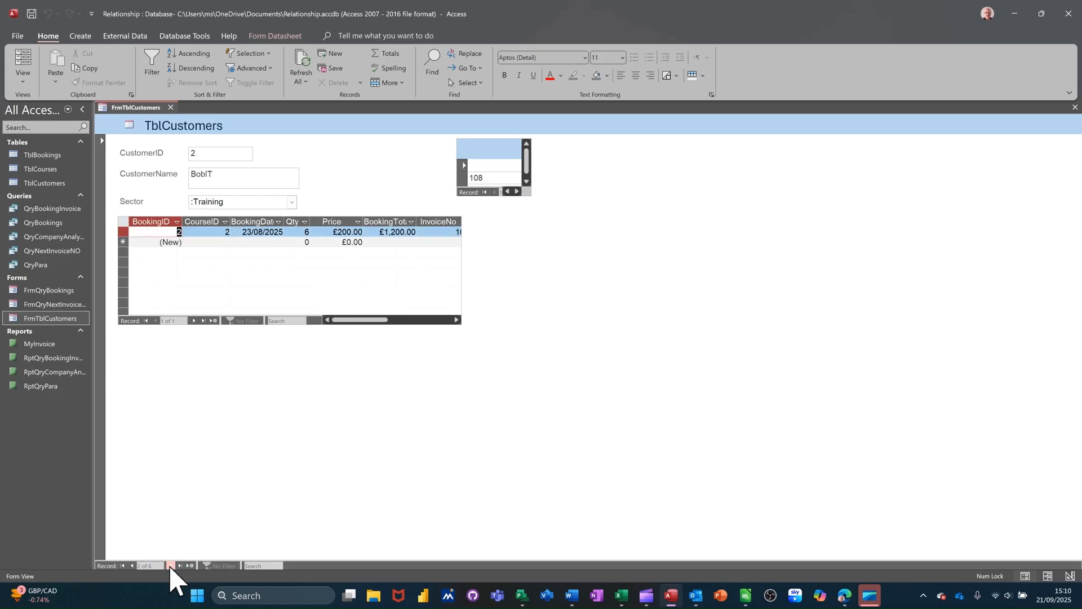
left_click(170, 566)
left_click(171, 566)
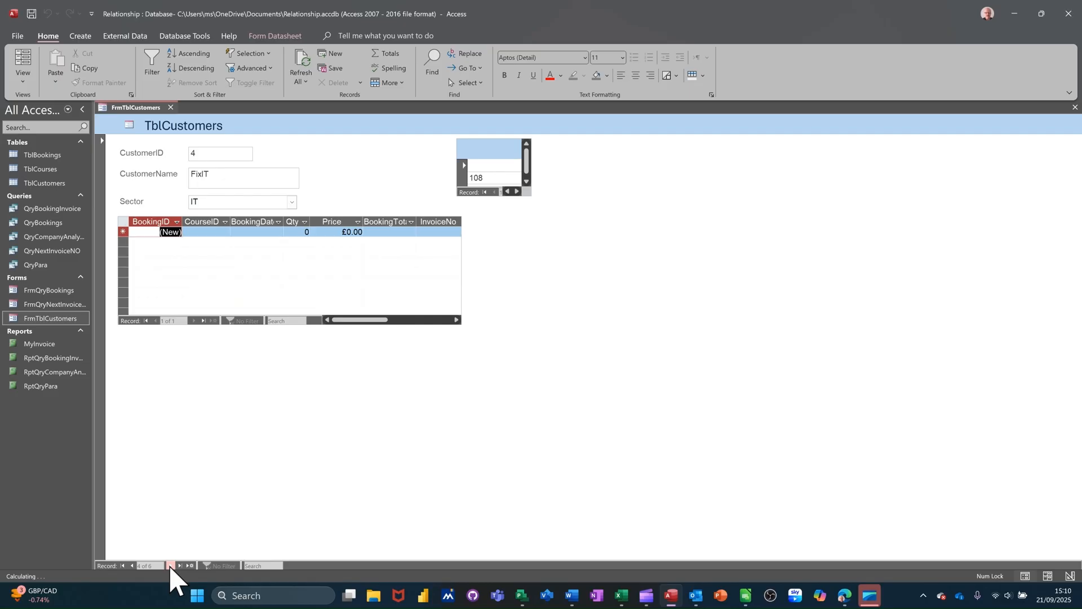
left_click(170, 566)
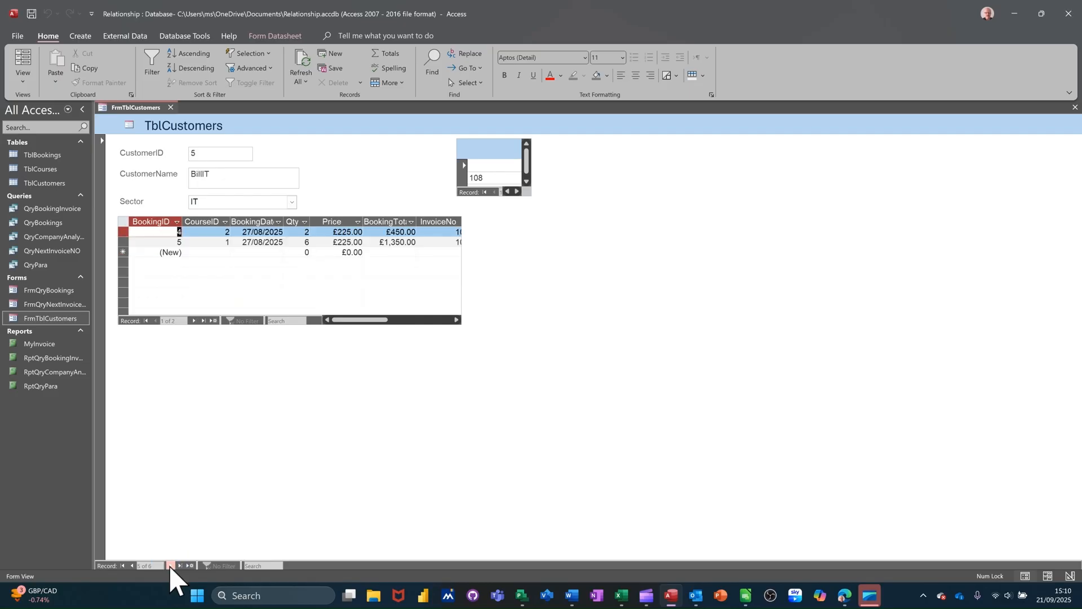